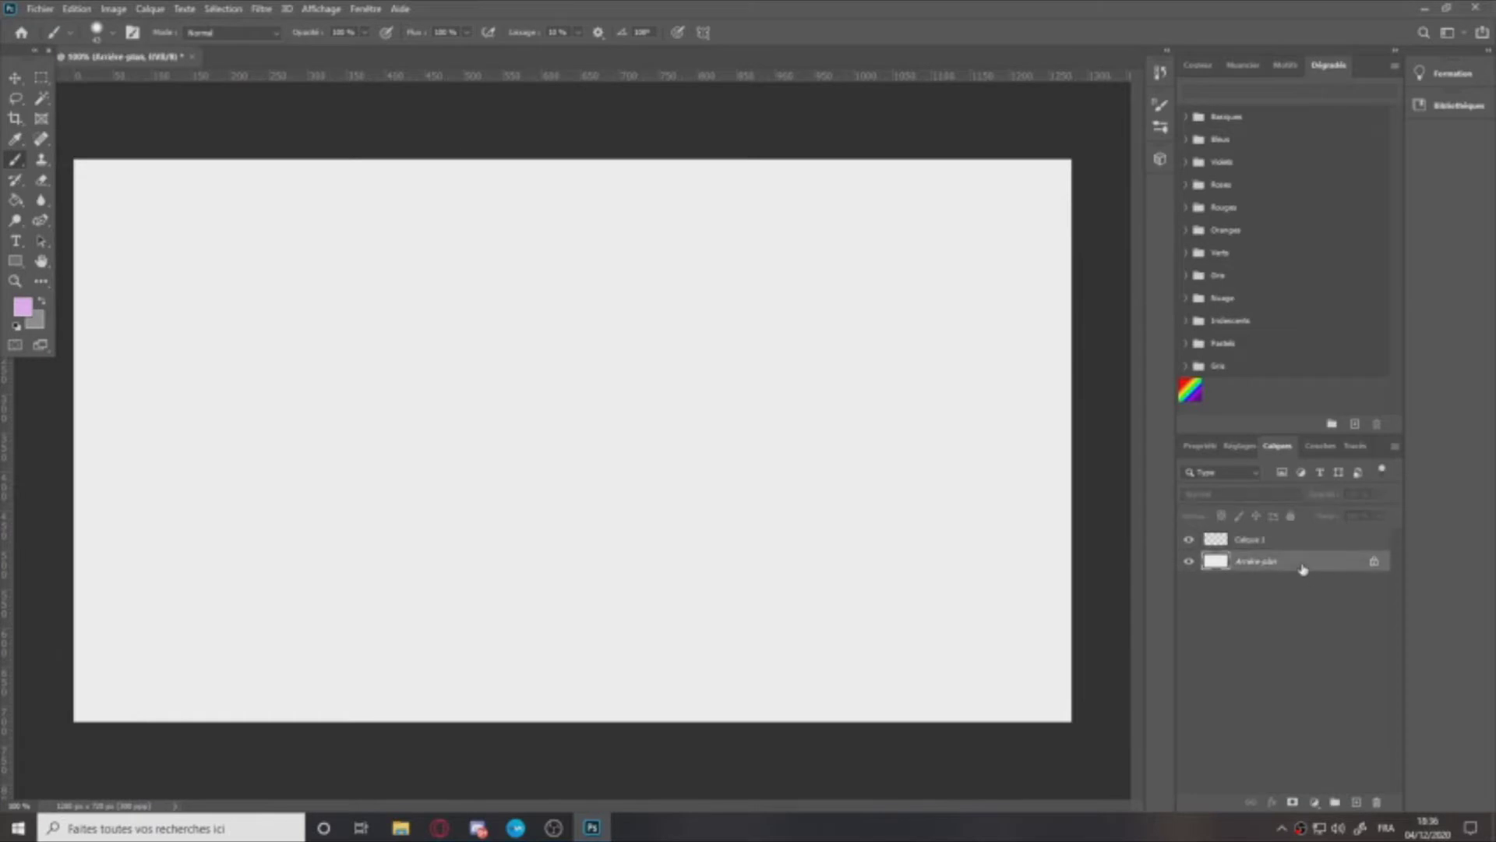
# Step: Delete the Arrière-plan background layer so that only the transparent layer is left
pyautogui.press('Delete')
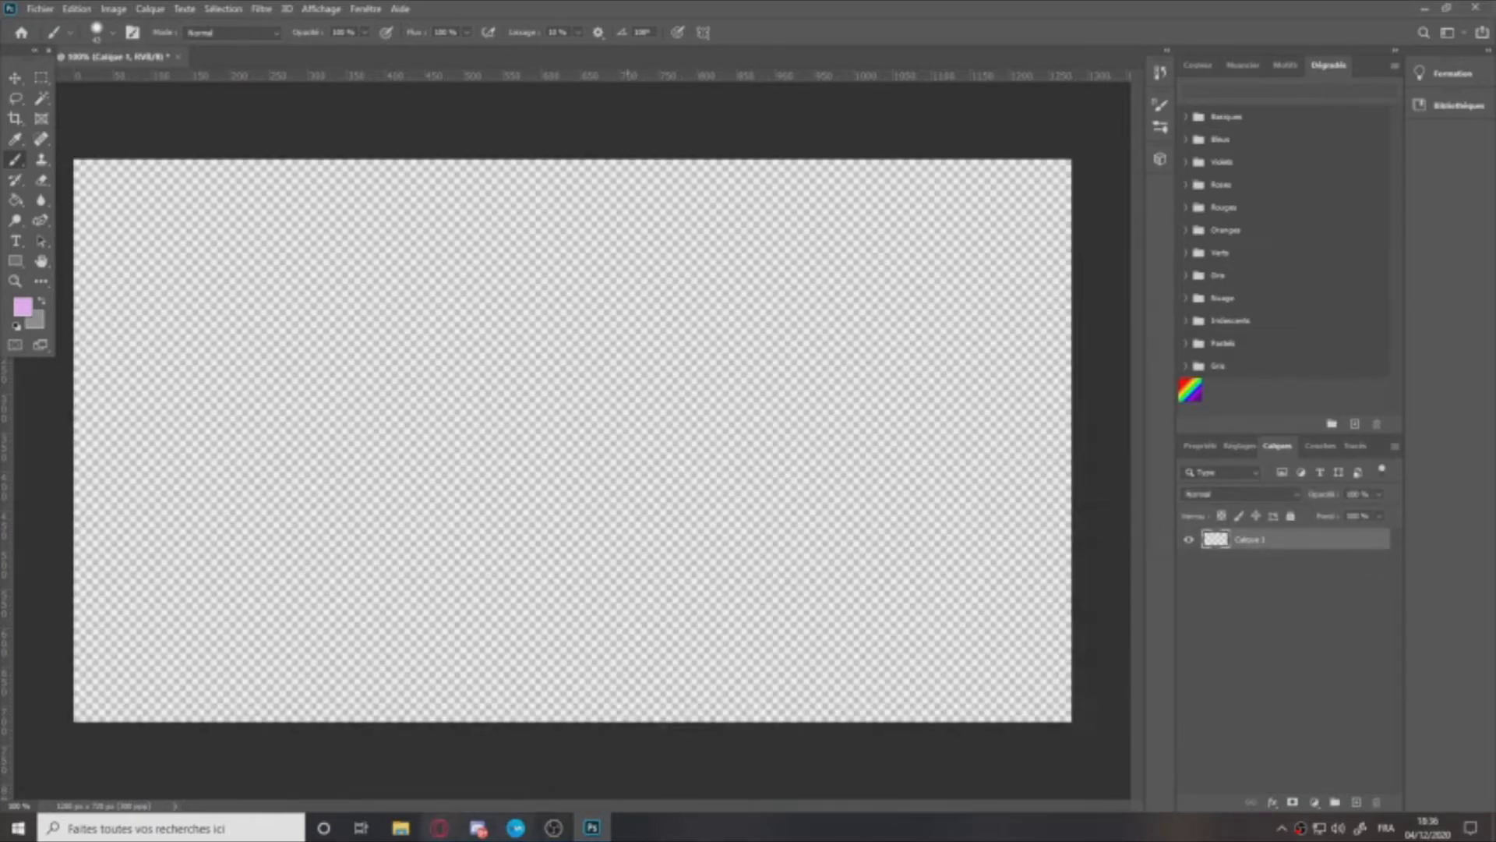
# Step: Switch to the browser and run a Google image search for "naruto to boruto shinobi striker"
pyautogui.click(440, 828)
pyautogui.scroll(3, 376, 216)
pyautogui.moveTo(331, 124); pyautogui.dragTo(3, 162)
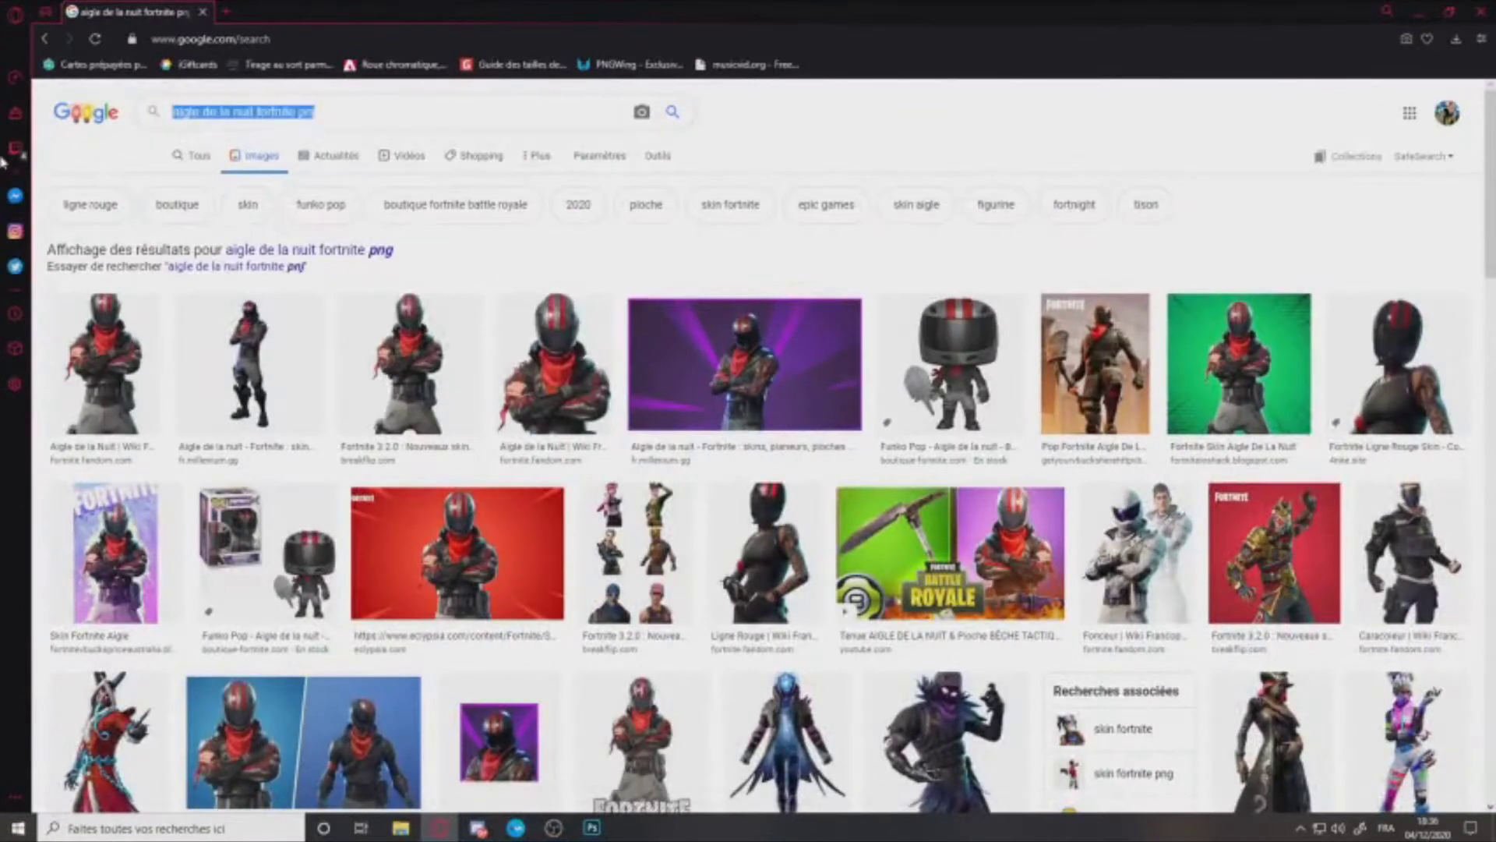
pyautogui.press('BackSpace')
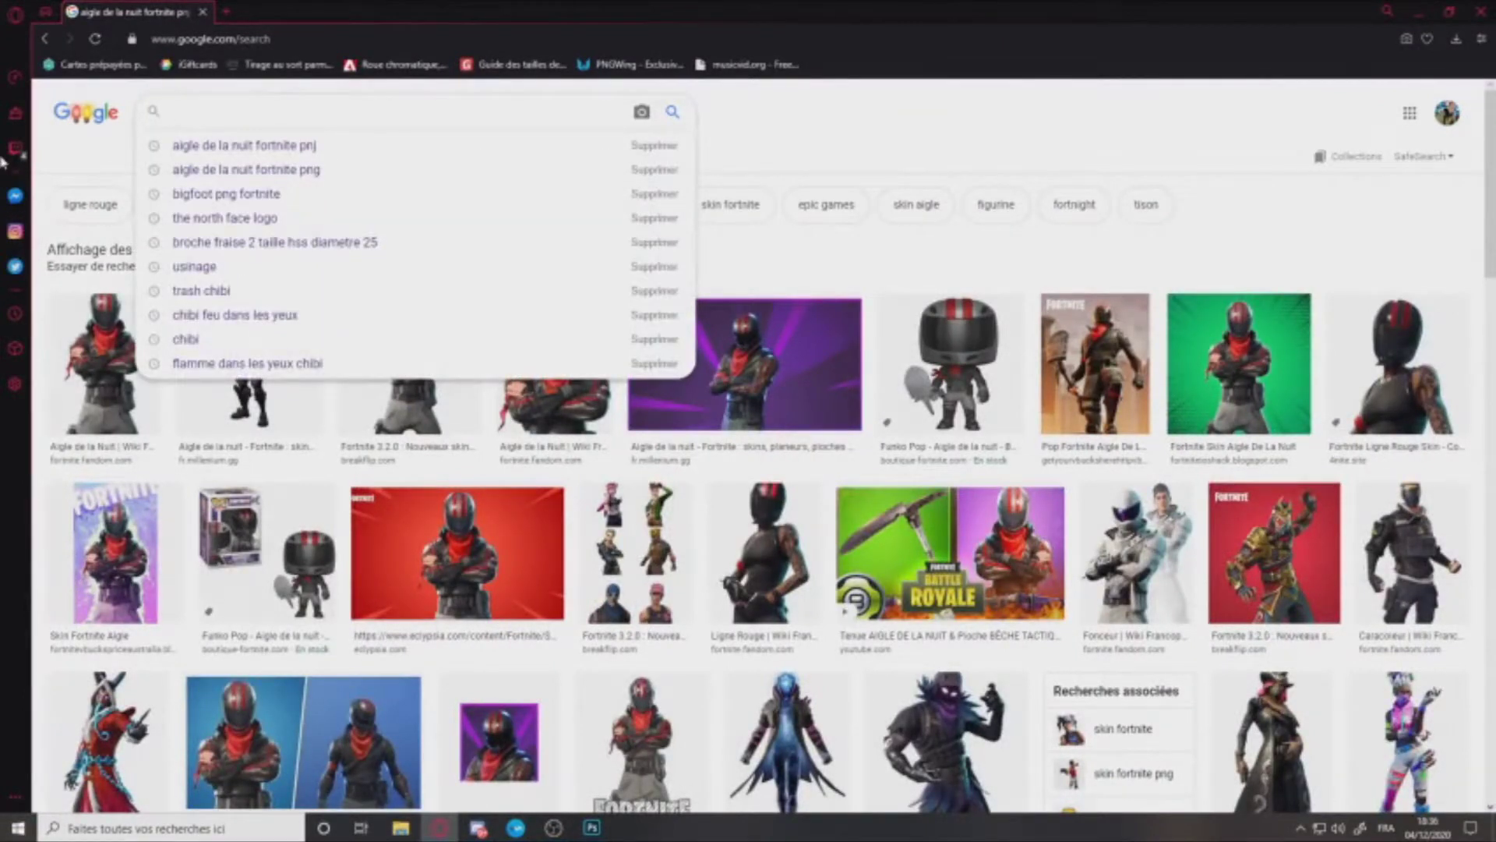
pyautogui.write('na')
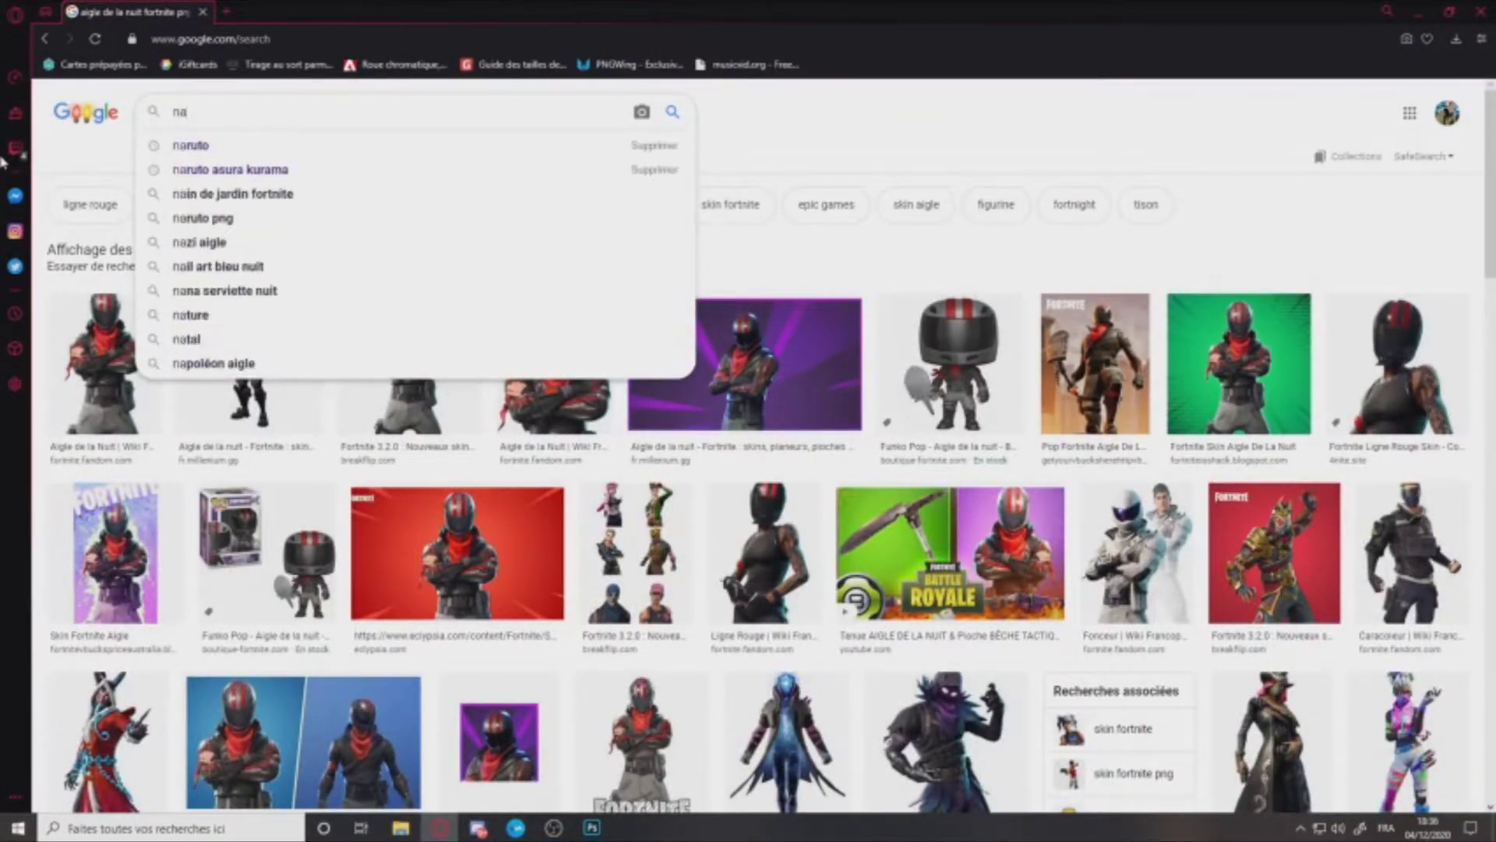
pyautogui.write('ruto ')
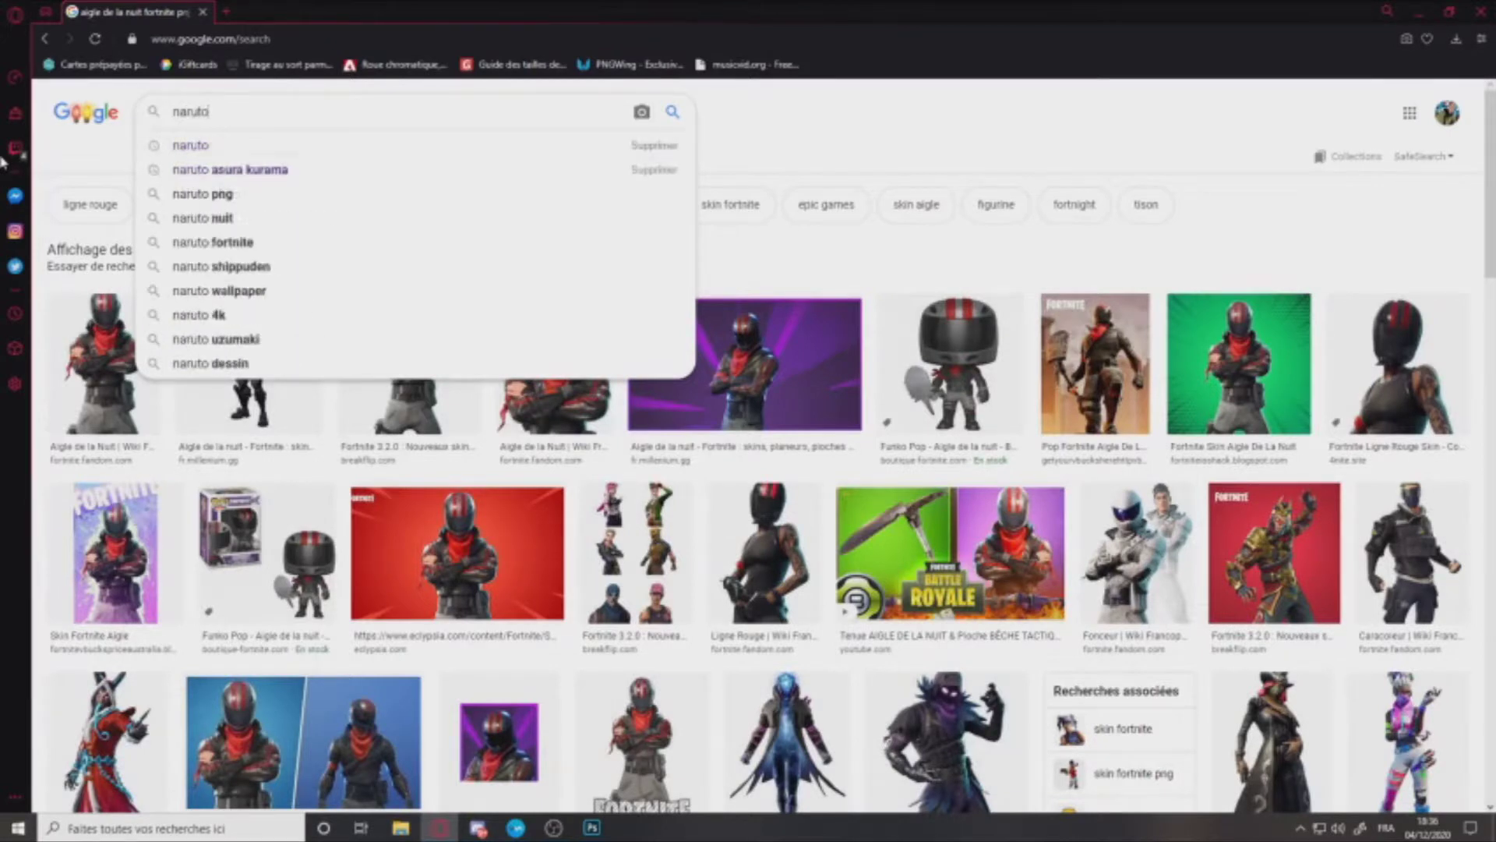
pyautogui.write('to')
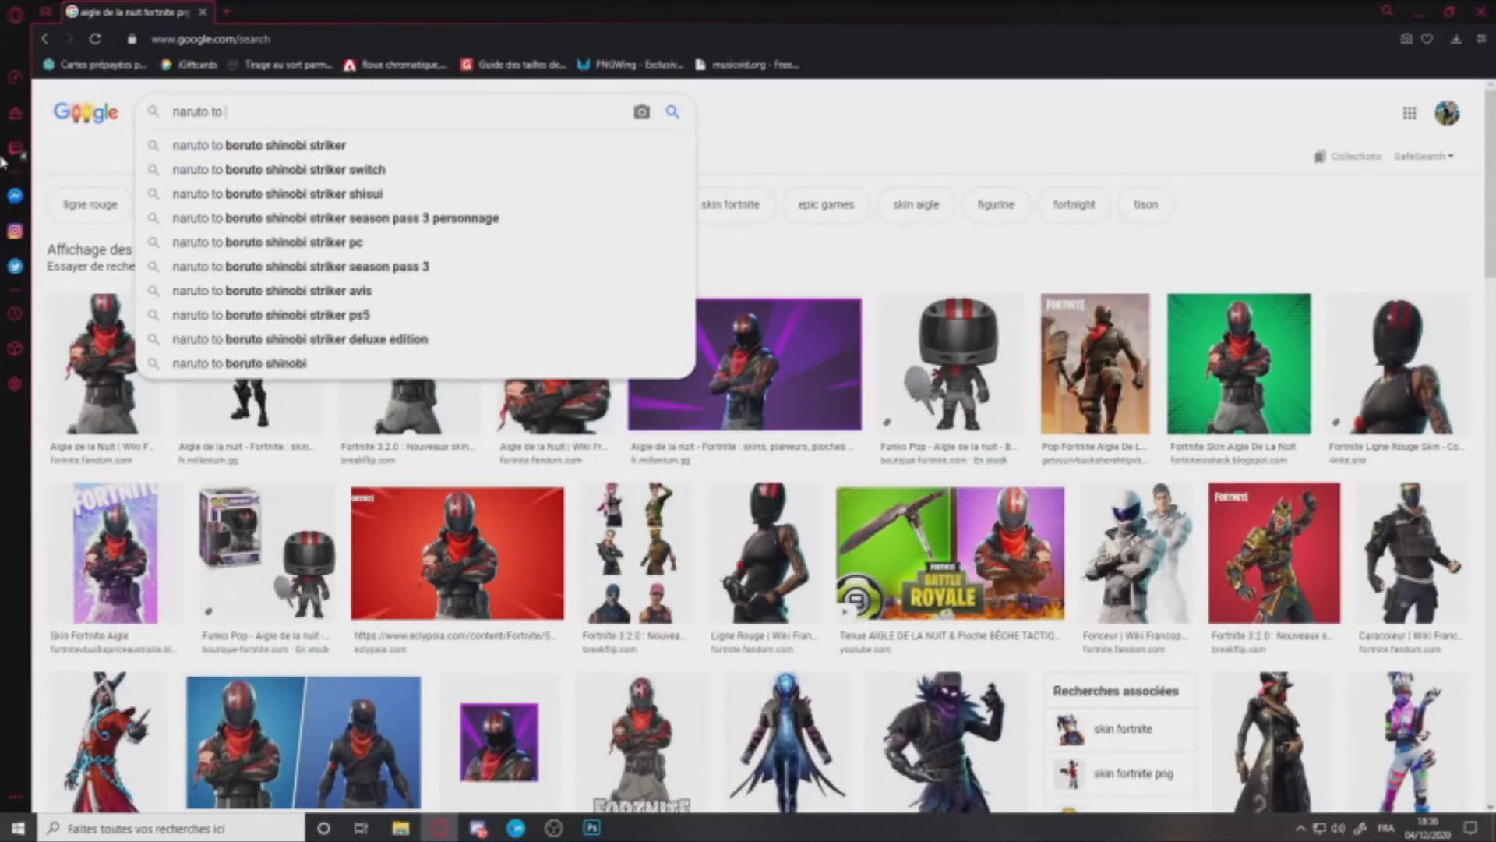
pyautogui.press('Down')
pyautogui.press('Return')
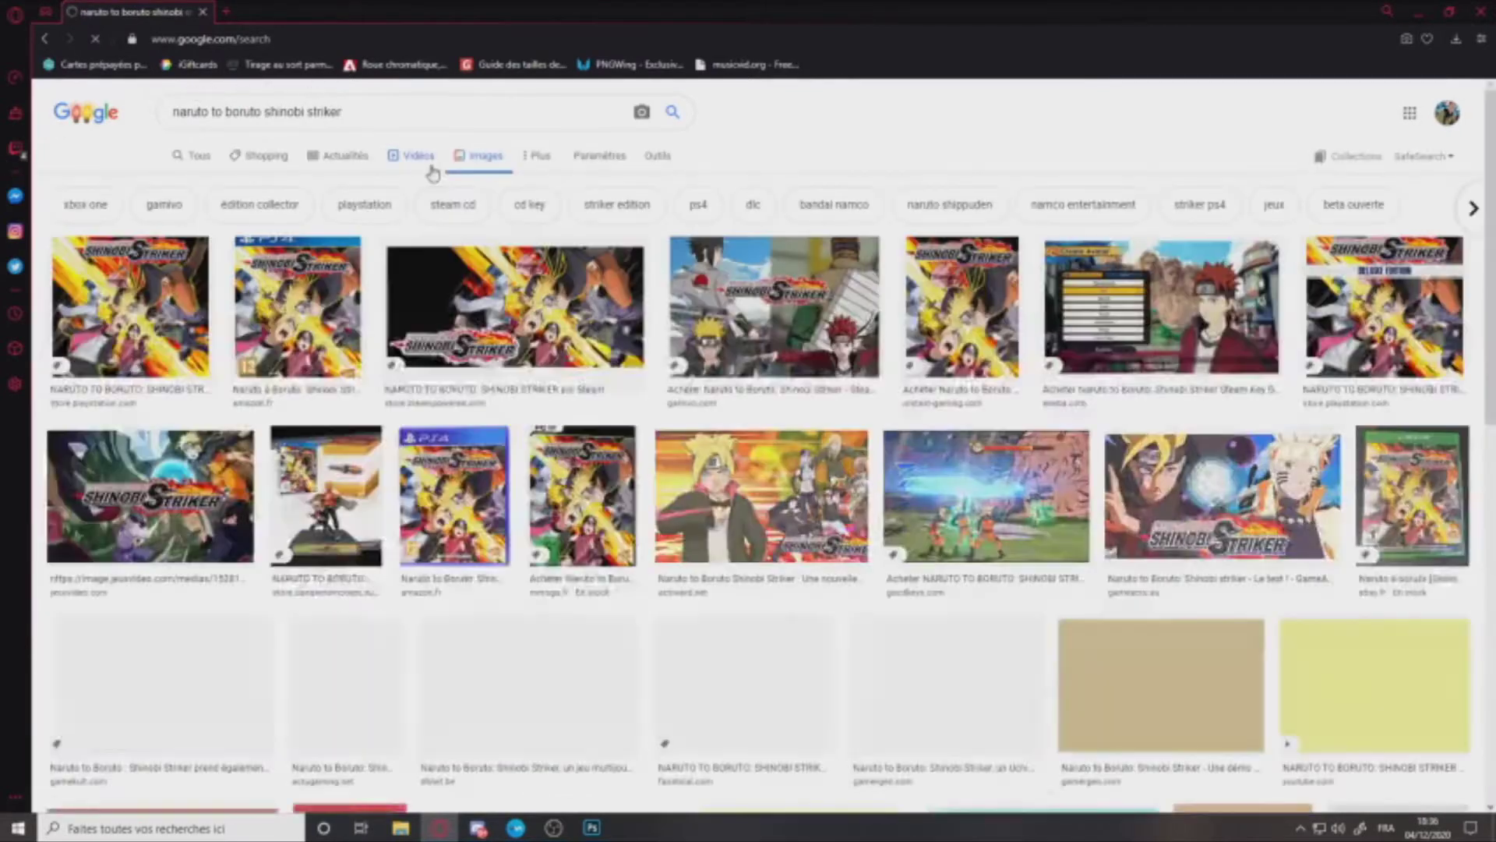
pyautogui.click(503, 308)
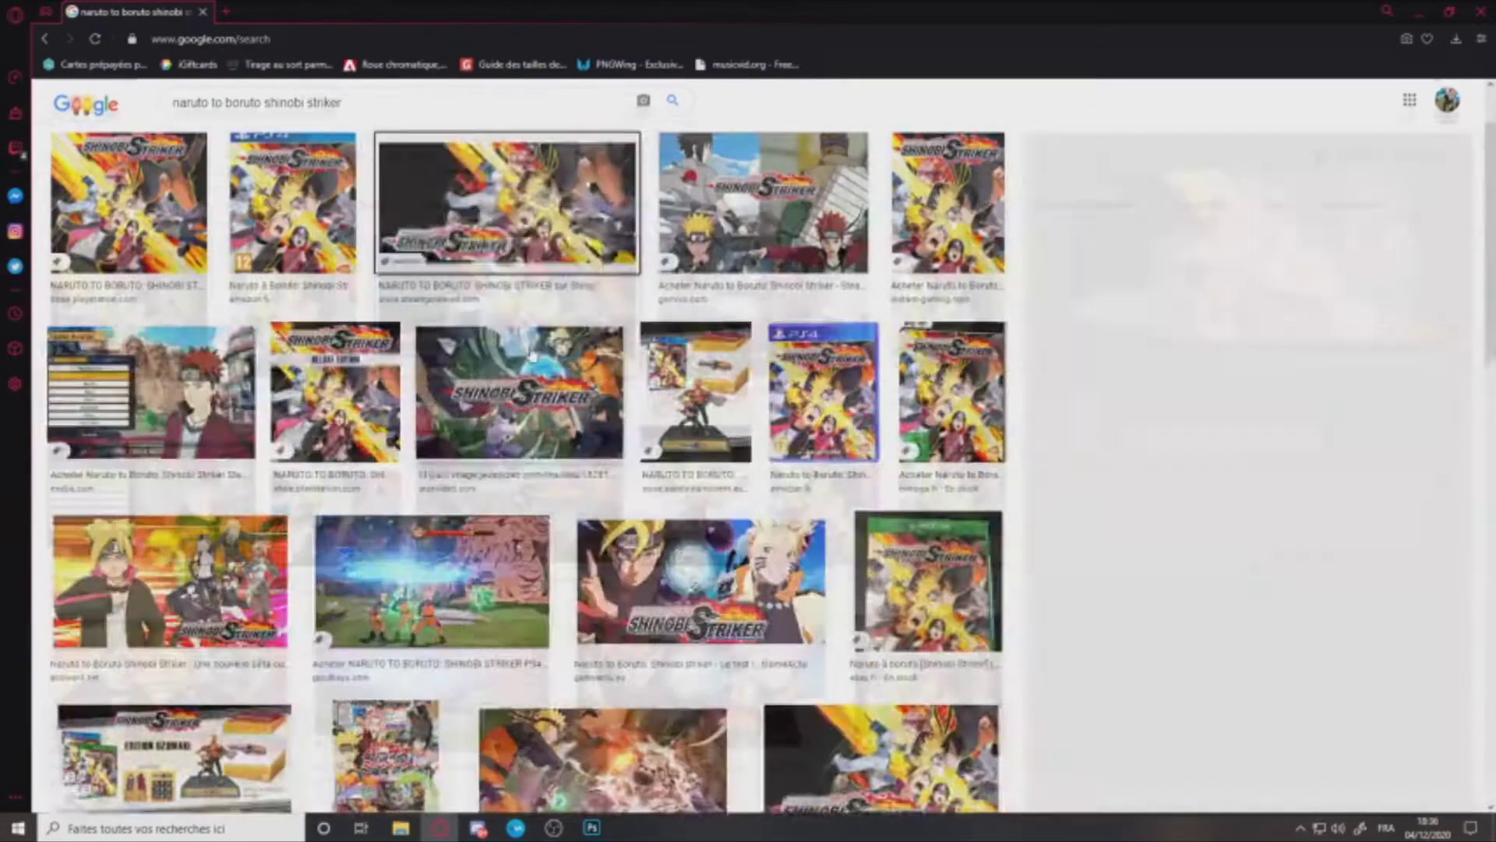
pyautogui.scroll(-10, 1246, 468)
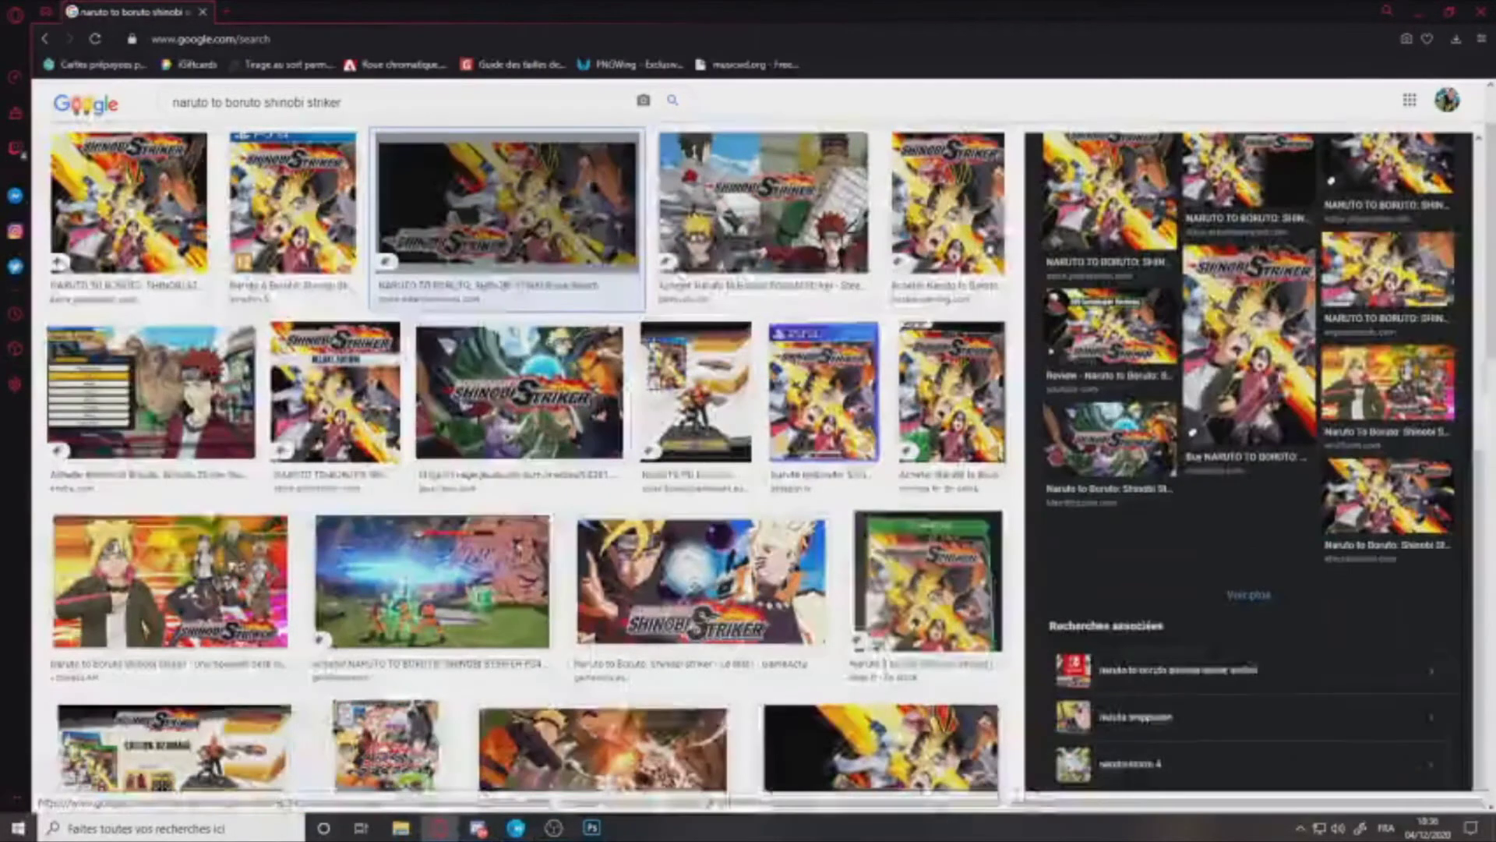
pyautogui.scroll(10, 484, 238)
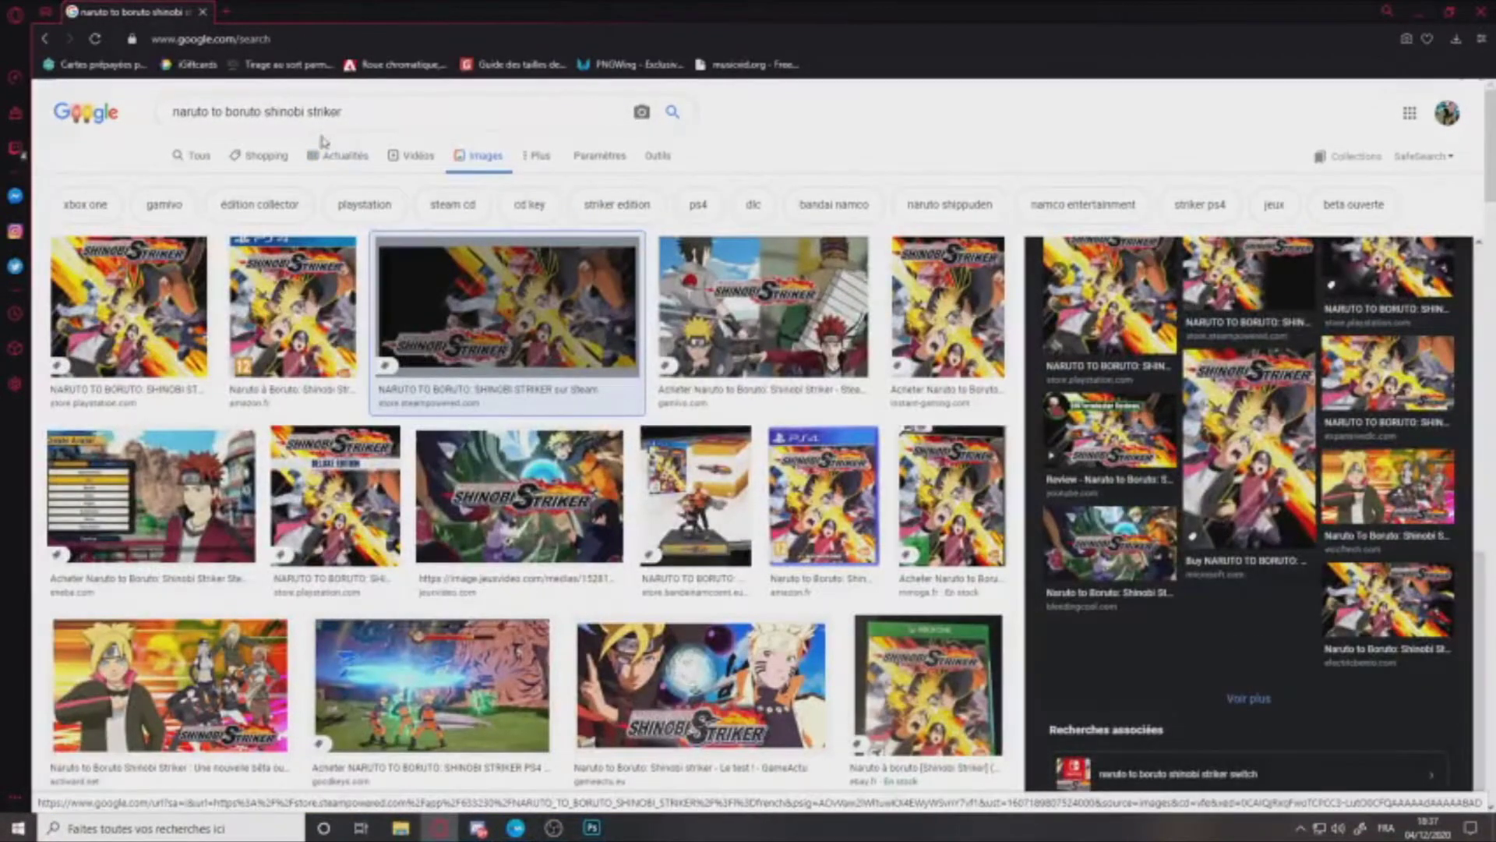
# Step: Copy the ActiWard.net artwork of the blond ninja beside five fighters from the image results and paste it into the Photoshop document
pyautogui.click(172, 685)
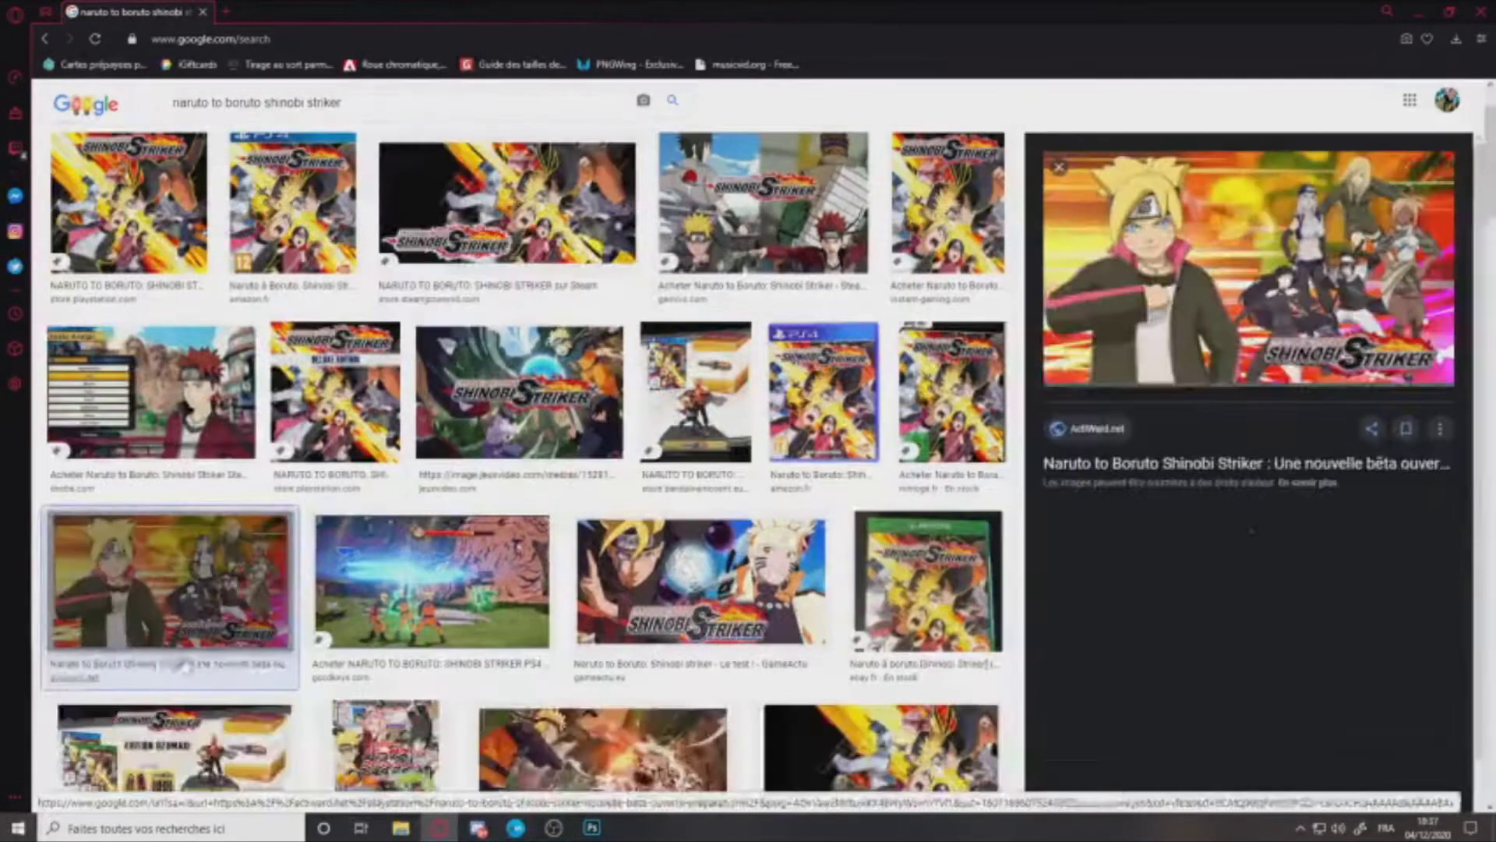
pyautogui.rightClick(1264, 235)
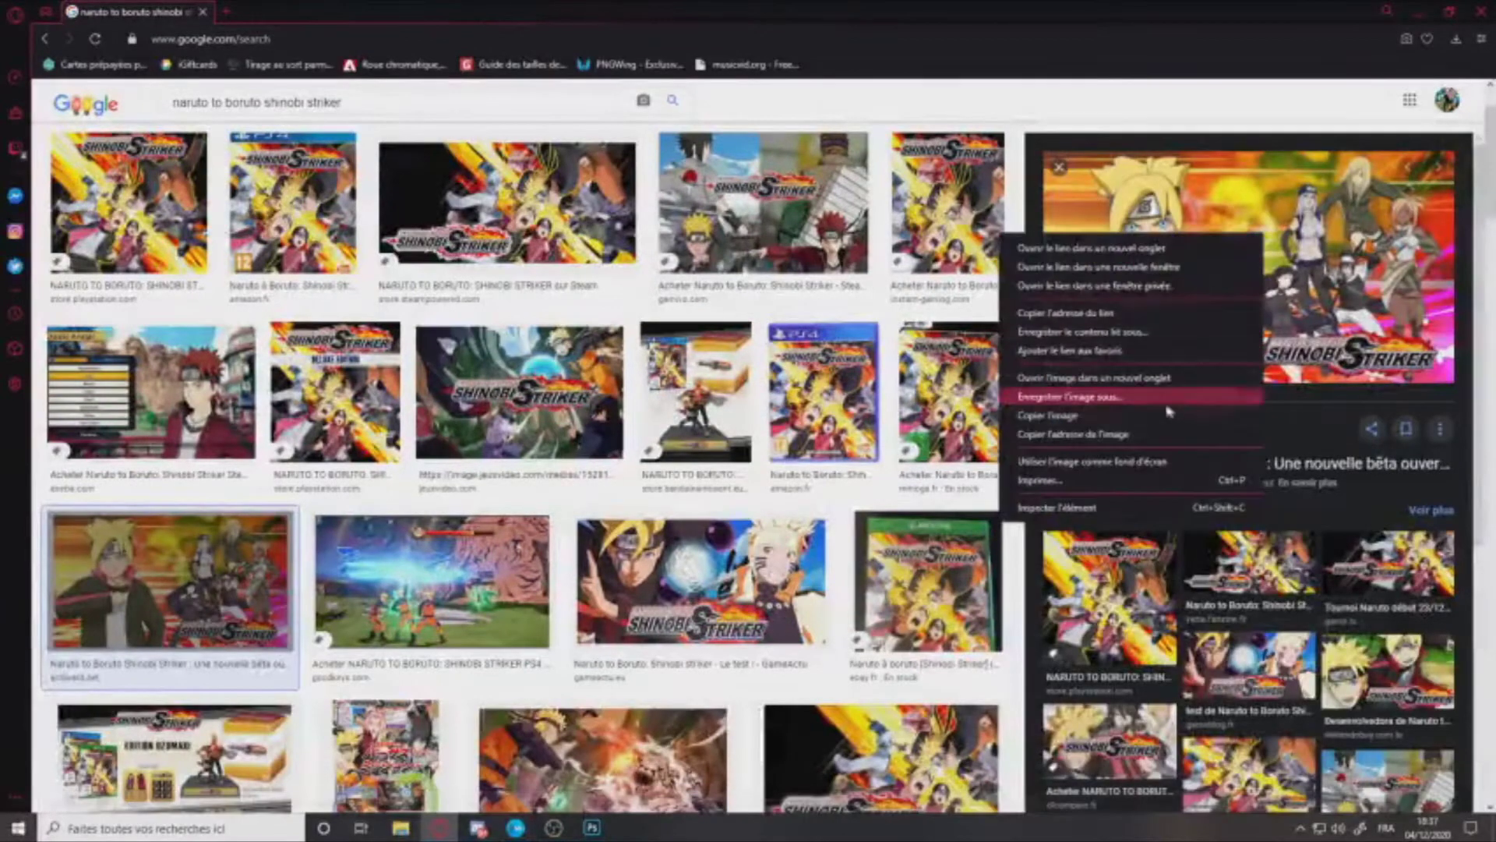
pyautogui.click(1128, 416)
pyautogui.click(593, 828)
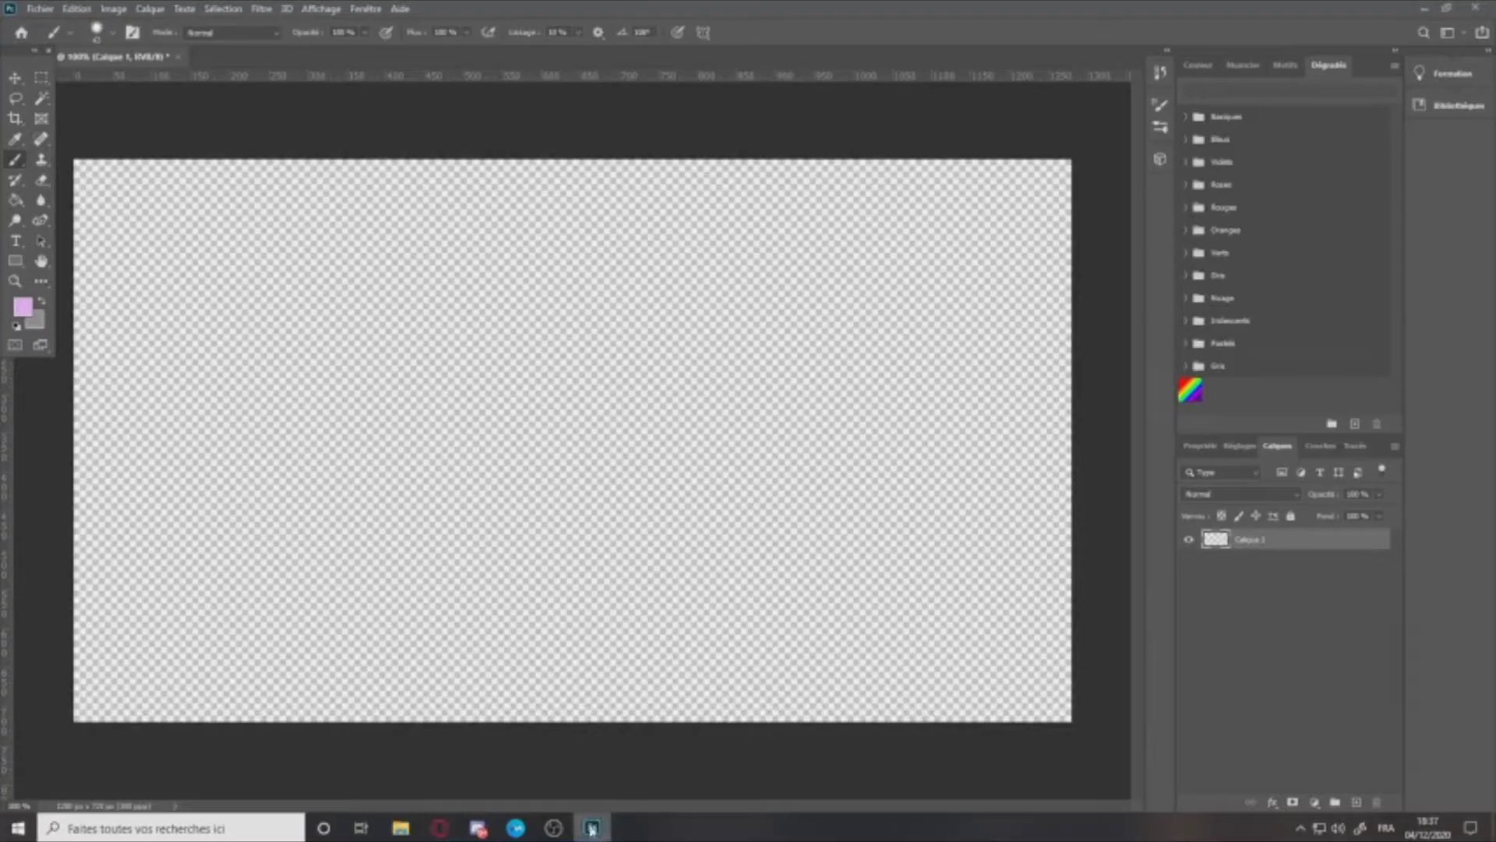
pyautogui.hotkey('ctrl', 'v')
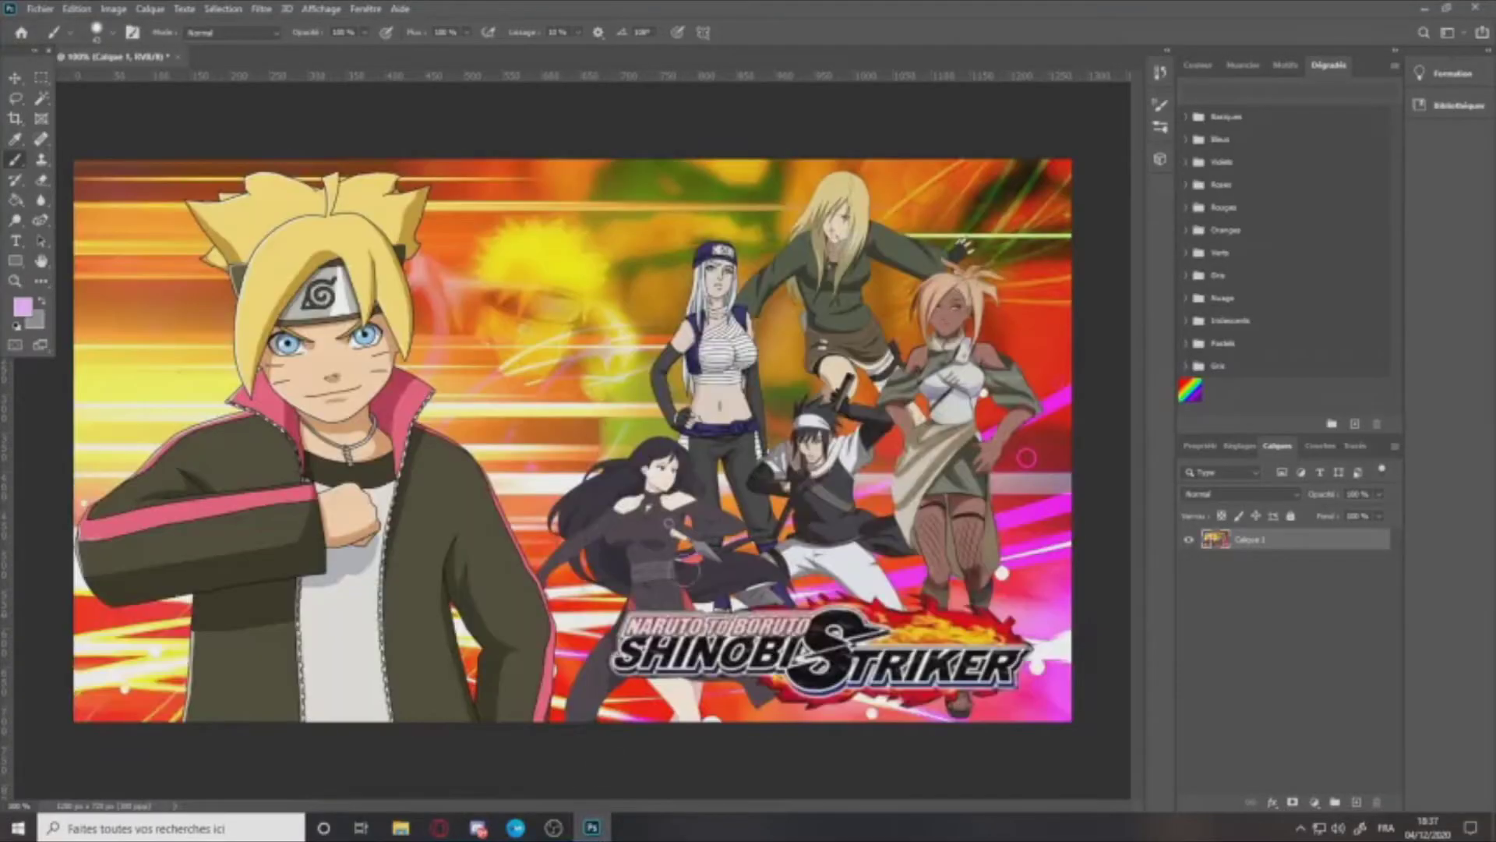
# Step: Scale the pasted artwork up to about 177% and position it so the blond ninja's head and chest fill one side of the canvas
pyautogui.click(14, 80)
pyautogui.scroll(-5, 535, 274)
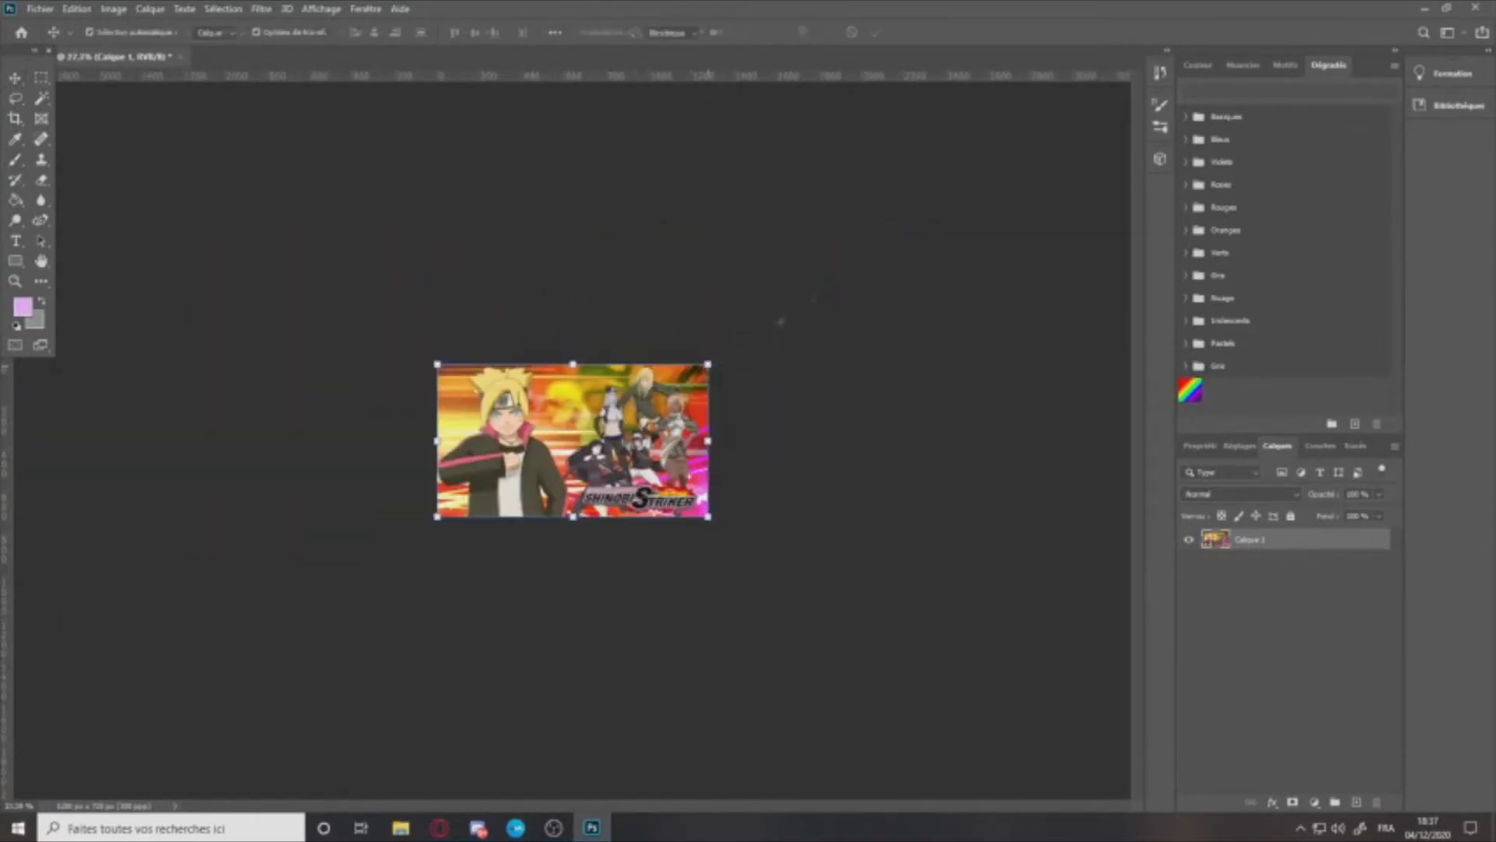
pyautogui.moveTo(708, 364); pyautogui.dragTo(911, 239)
pyautogui.moveTo(708, 405); pyautogui.dragTo(644, 481)
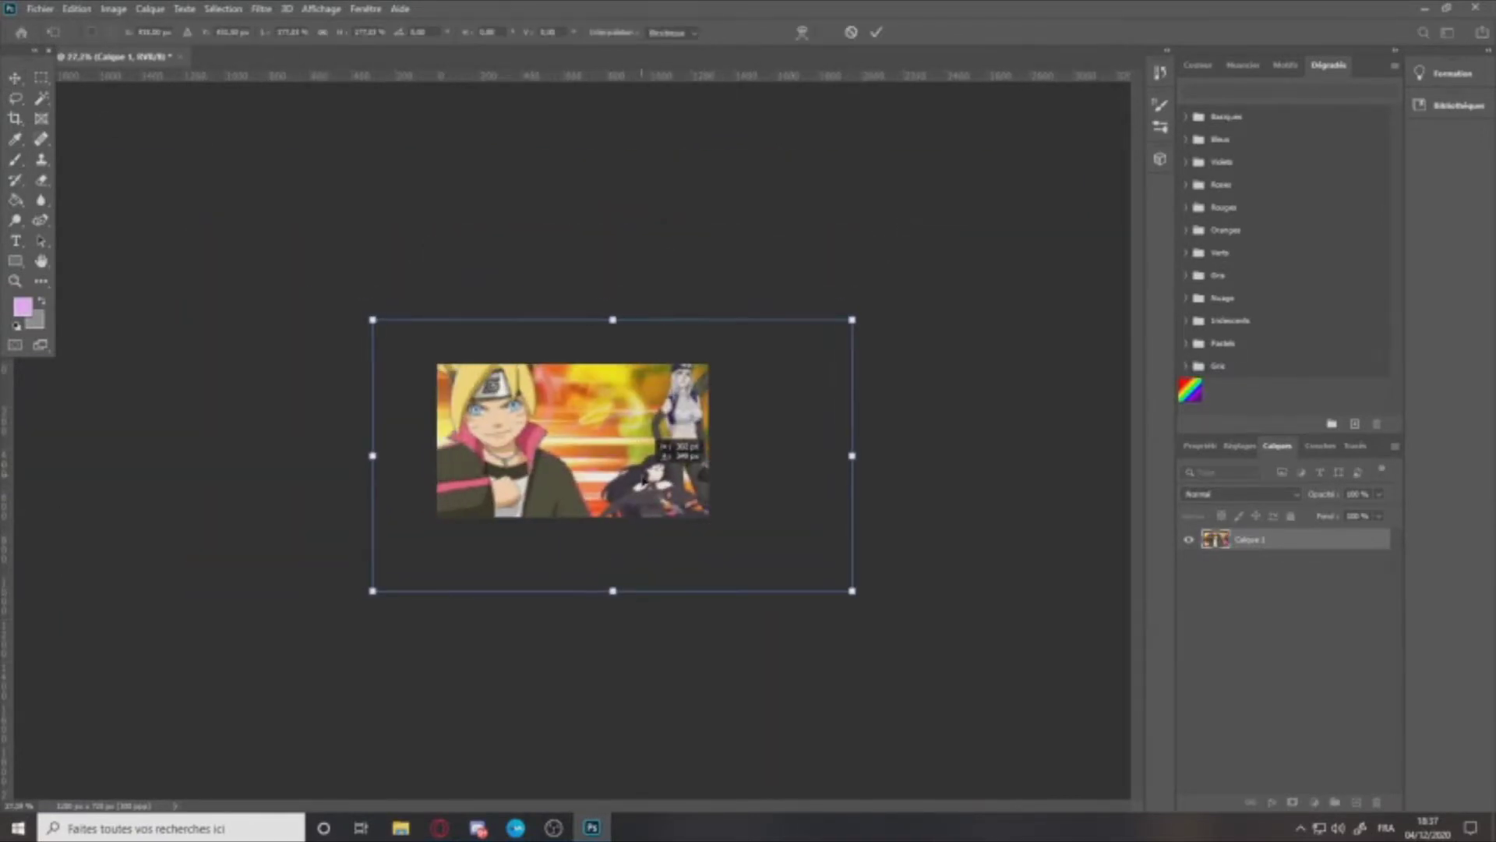
pyautogui.scroll(-1, 573, 440)
pyautogui.scroll(4, 569, 441)
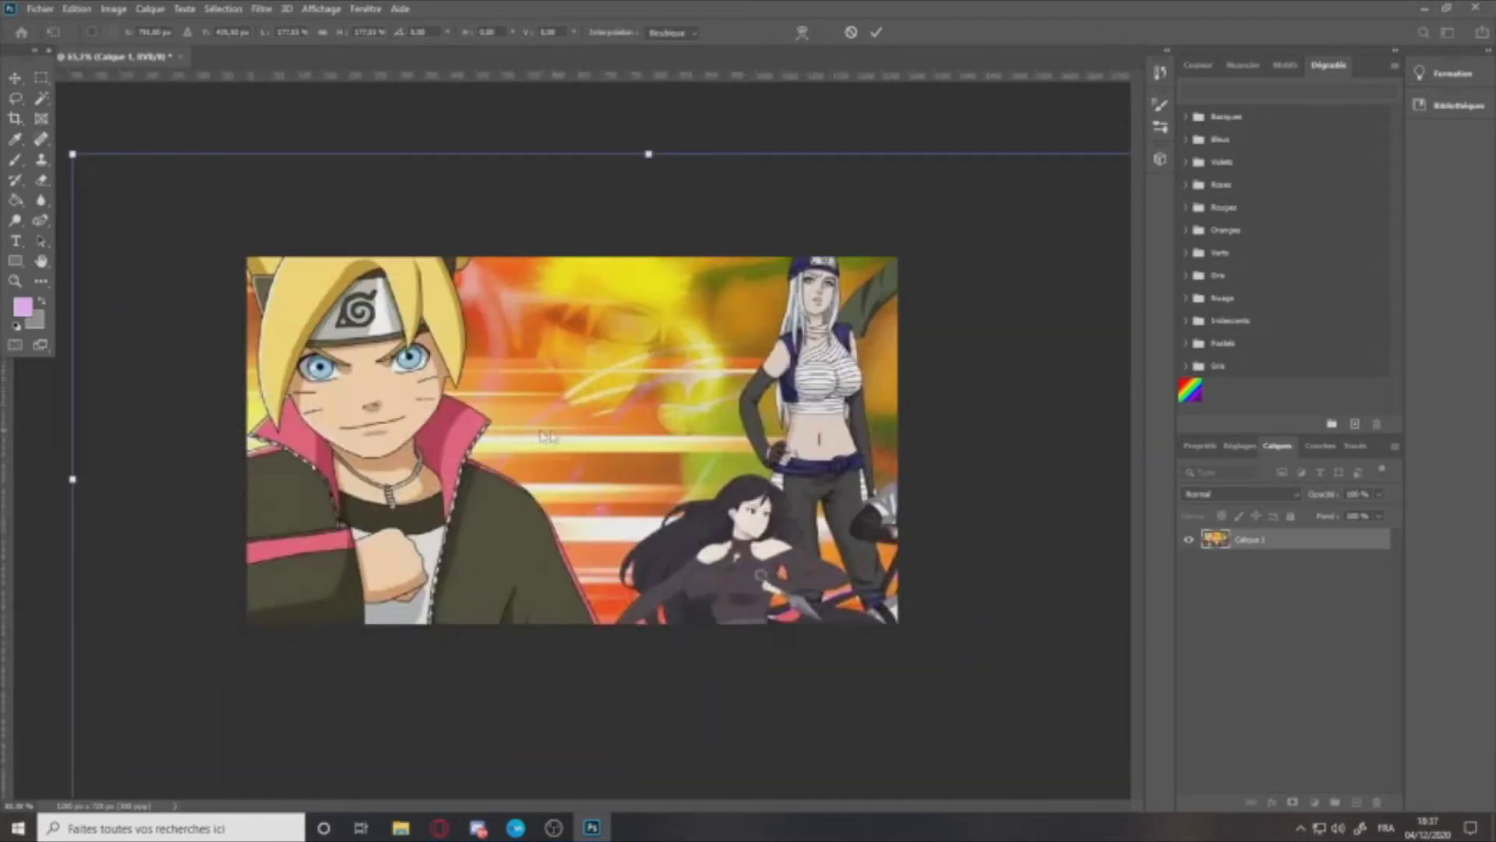
pyautogui.moveTo(456, 424); pyautogui.dragTo(472, 442)
pyautogui.click(42, 78)
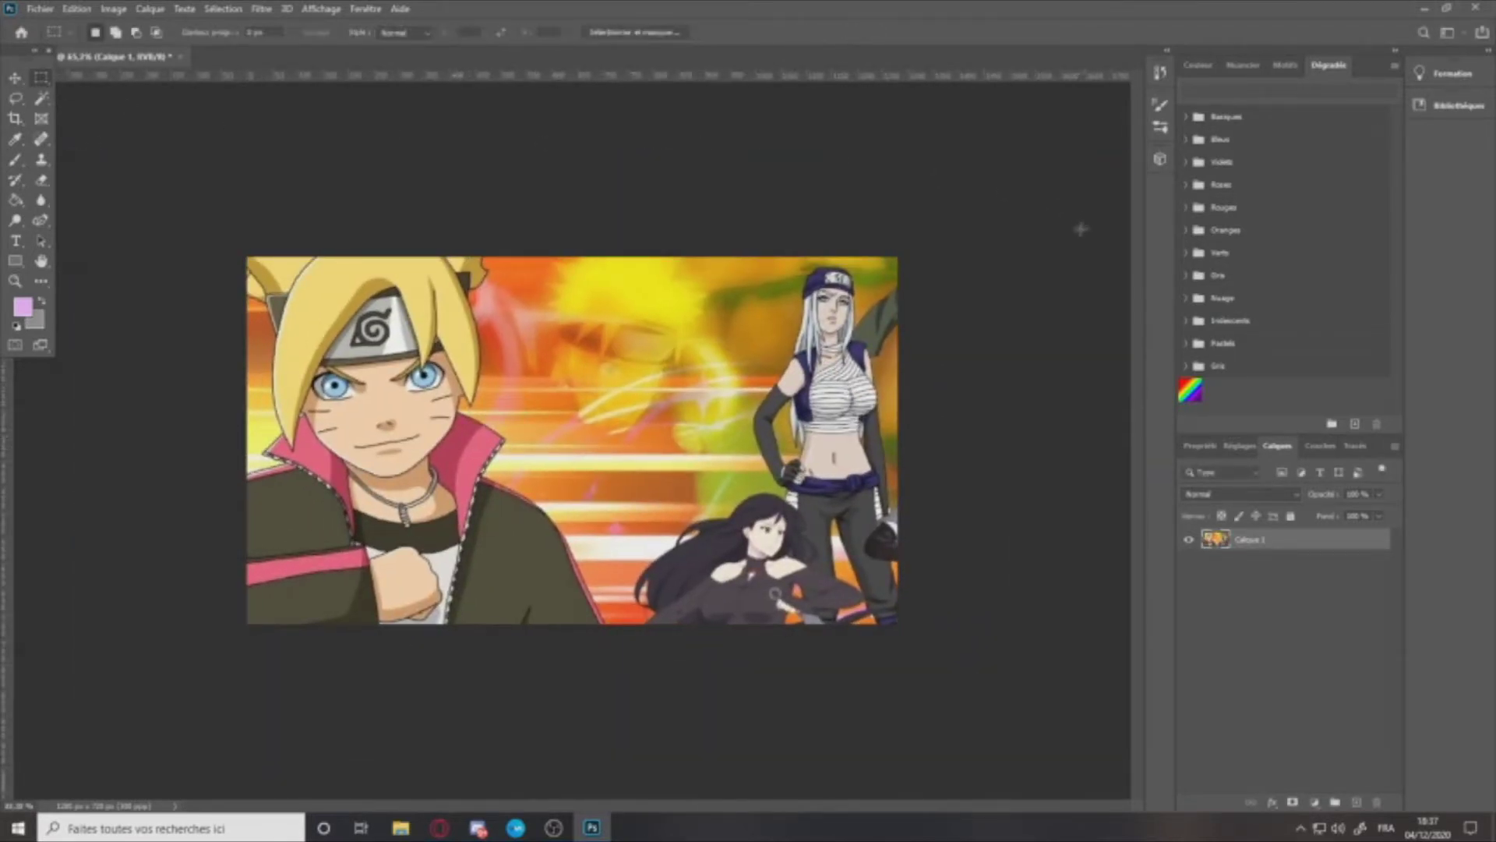
pyautogui.moveTo(982, 165); pyautogui.dragTo(517, 795)
pyautogui.click(807, 204)
# Step: Try to trace a path with the pen along the outer edge of the blond ninja's hair, from behind the headband to the strand's tip
pyautogui.click(41, 220)
pyautogui.scroll(5, 492, 254)
pyautogui.scroll(6, 496, 256)
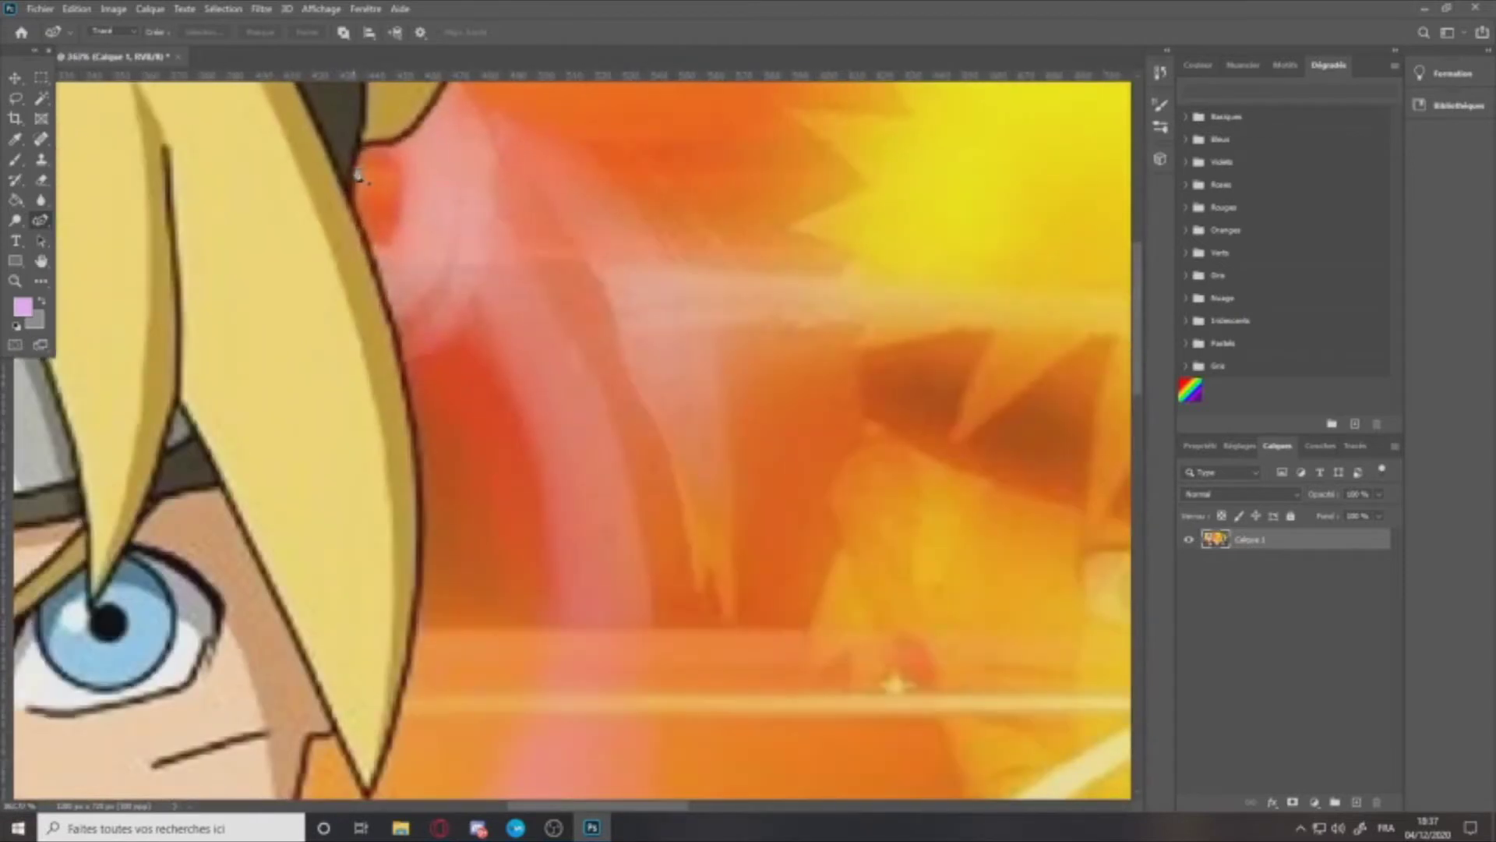
pyautogui.click(364, 148)
pyautogui.click(385, 782)
pyautogui.press('Return')
pyautogui.scroll(6, 429, 511)
pyautogui.scroll(-12, 437, 491)
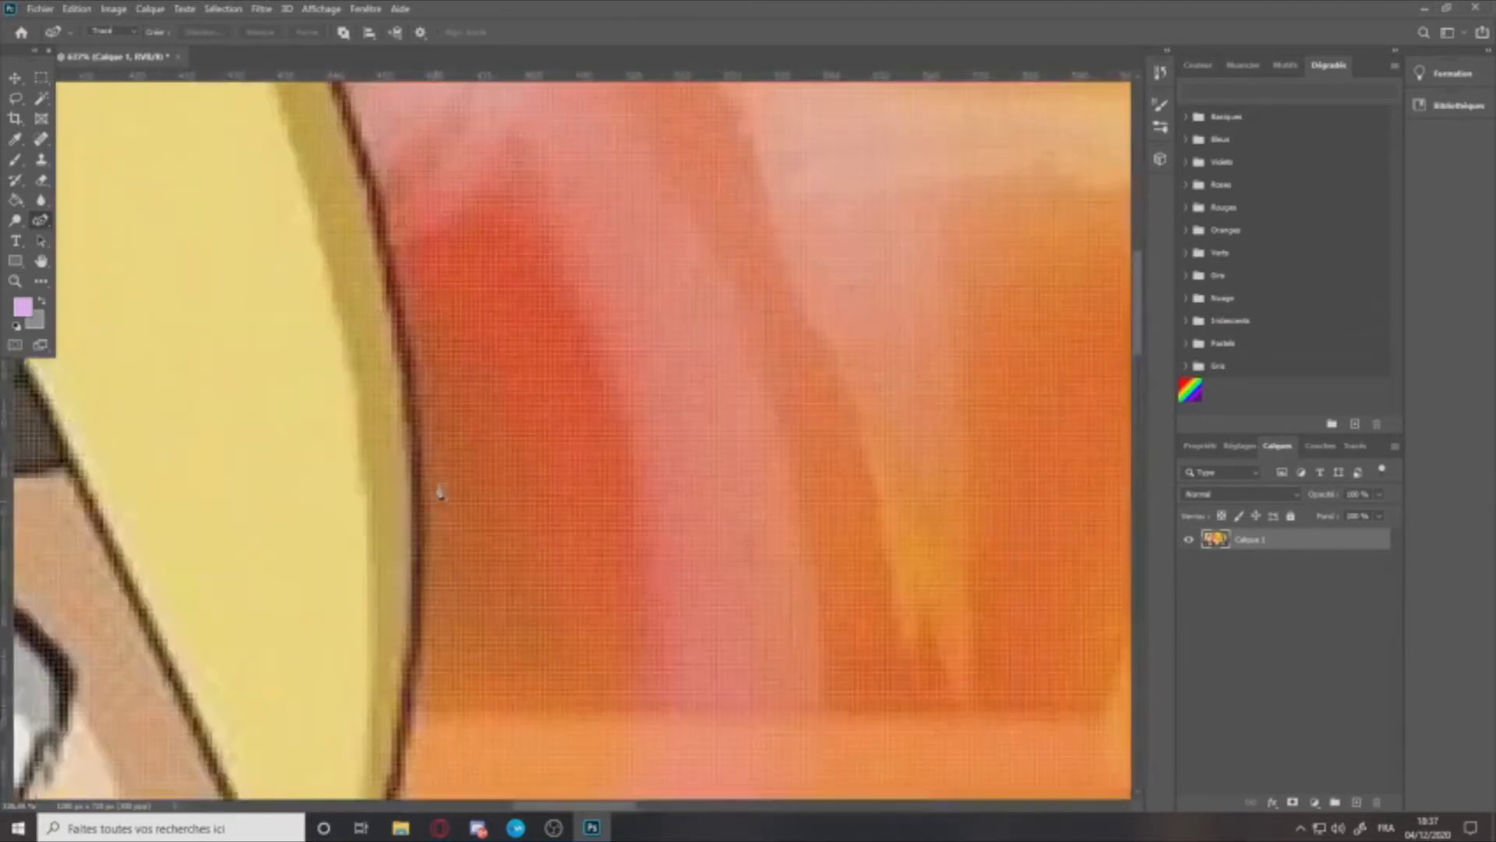
pyautogui.scroll(-1, 499, 234)
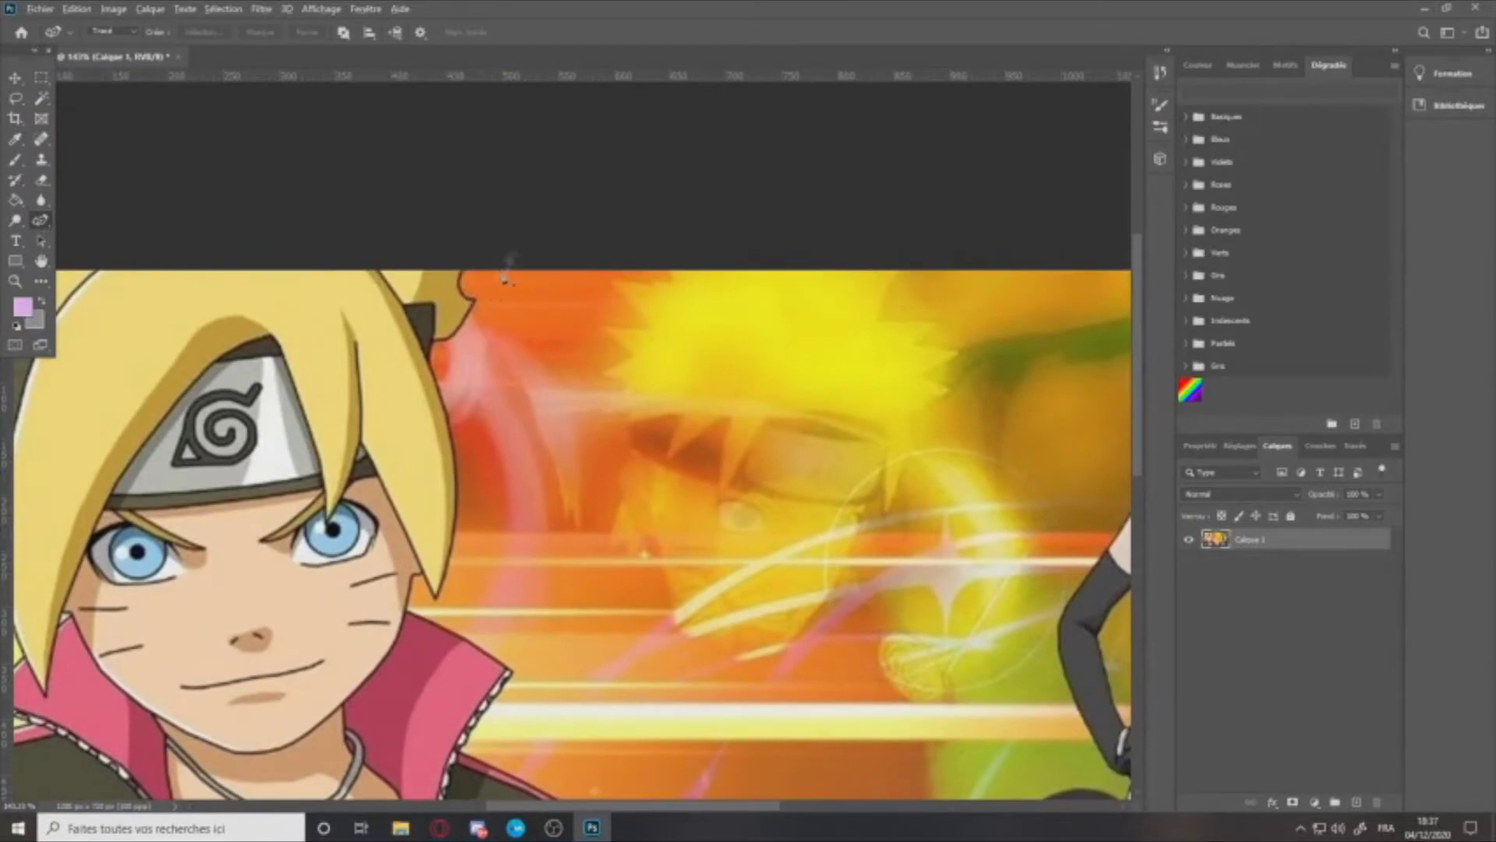
# Step: Try erasing the orange background beside the hair spike with a smaller eraser, reducing its hardness between strokes
pyautogui.scroll(6, 475, 218)
pyautogui.scroll(2, 468, 214)
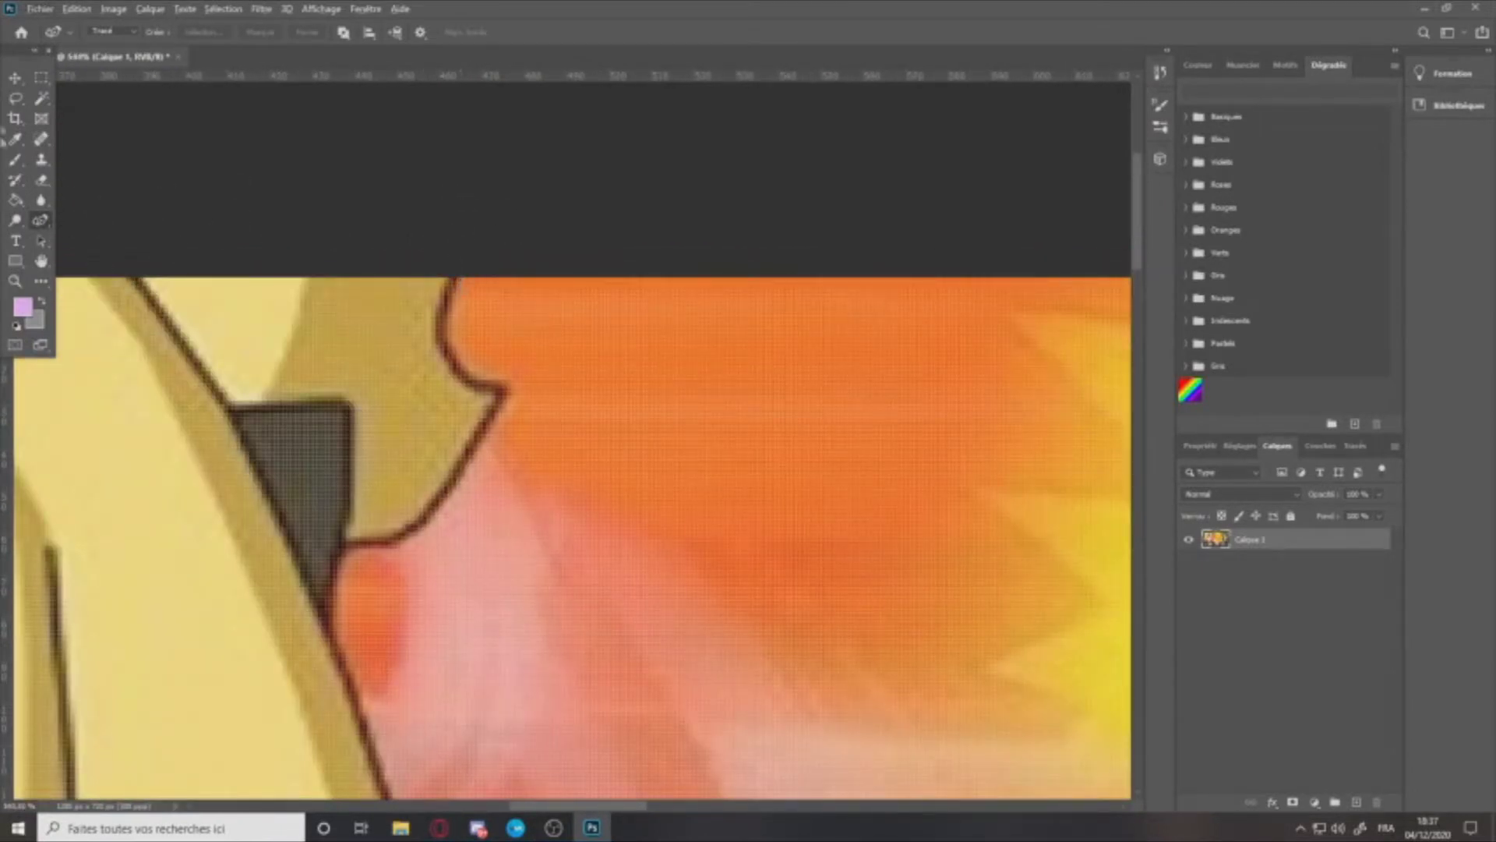
pyautogui.click(42, 179)
pyautogui.rightClick(499, 333)
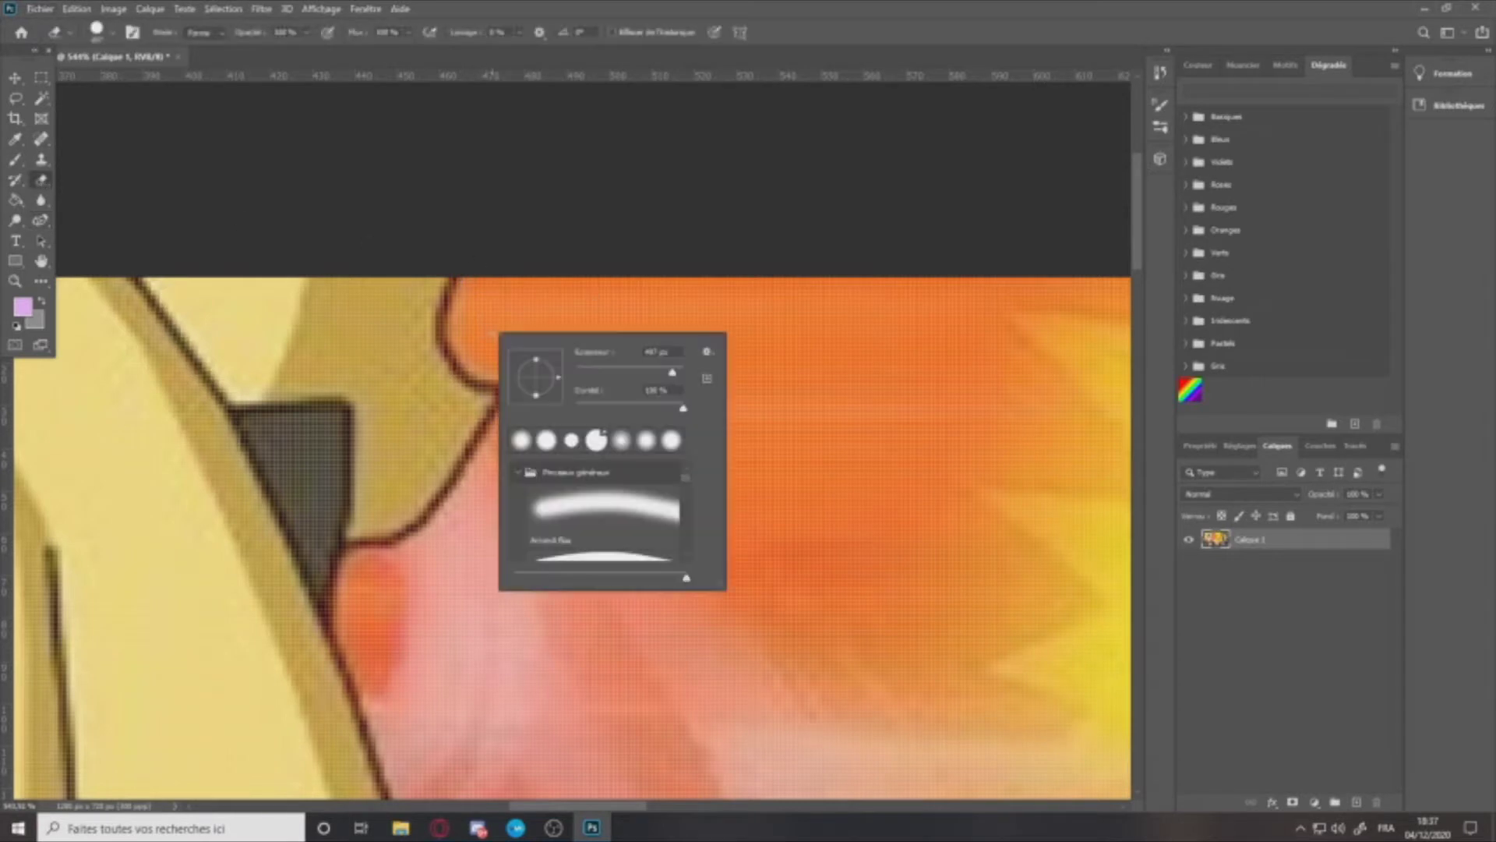
pyautogui.click(615, 374)
pyautogui.click(695, 252)
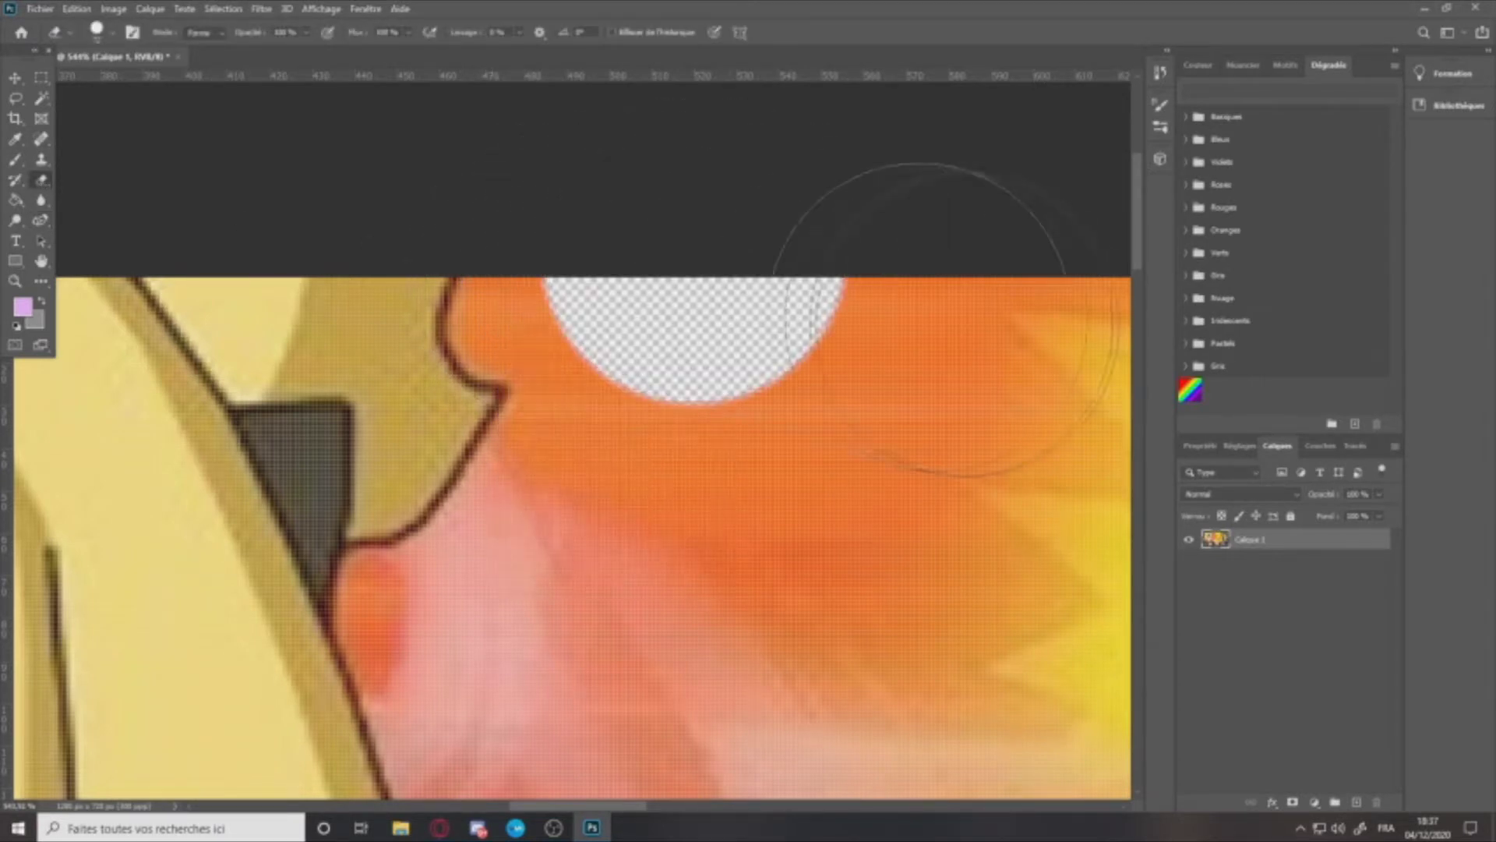
pyautogui.rightClick(713, 315)
pyautogui.click(863, 391)
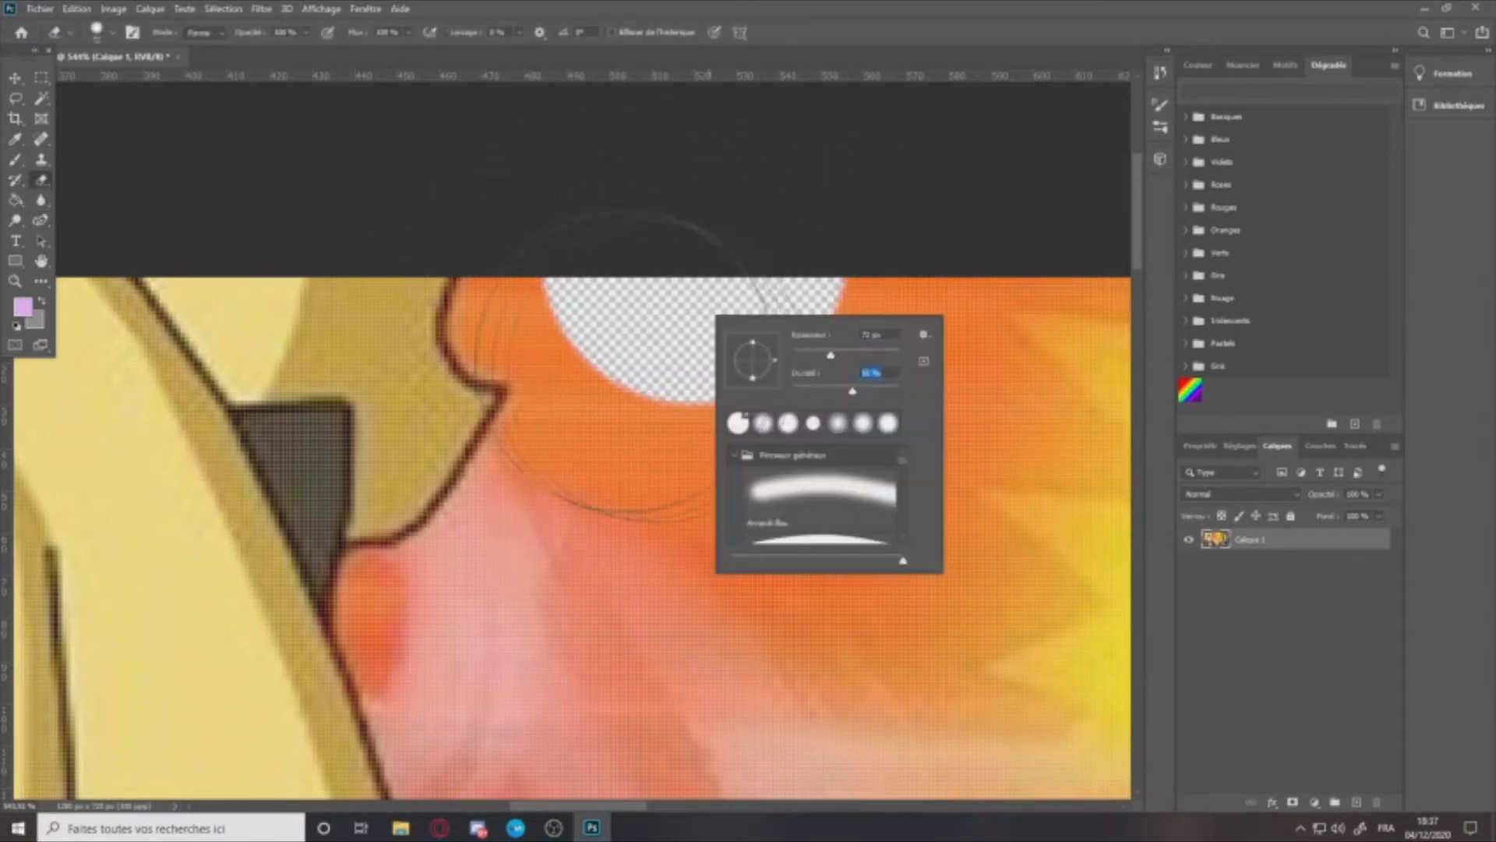
pyautogui.click(618, 251)
pyautogui.moveTo(644, 513); pyautogui.dragTo(641, 548)
pyautogui.scroll(-8, 782, 360)
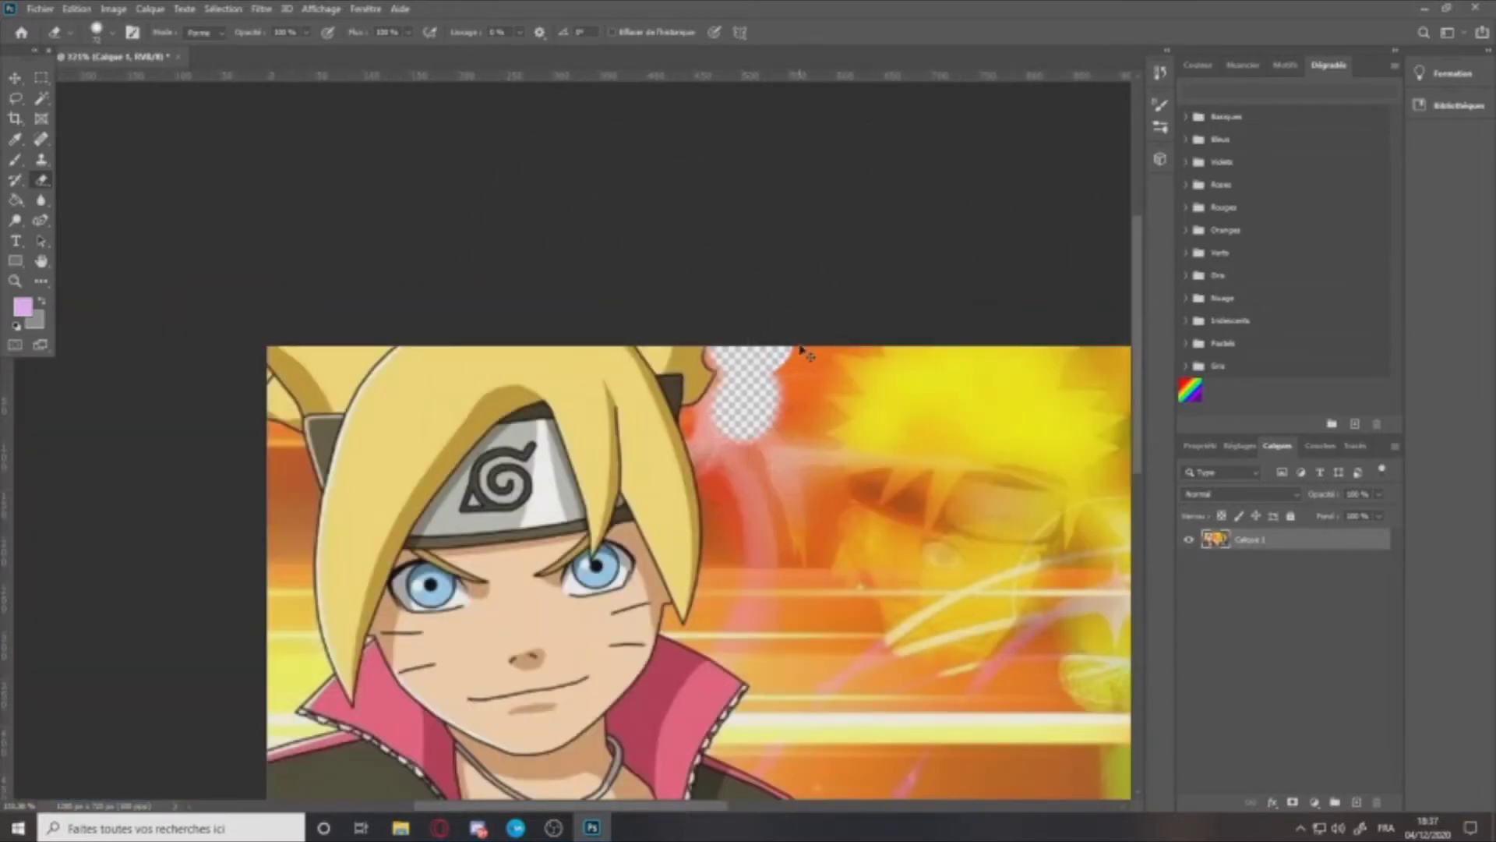
# Step: Undo all the eraser strokes made beside the hair
pyautogui.hotkey('ctrl', 'z')
pyautogui.hotkey('ctrl', 'z')
pyautogui.hotkey('ctrl', 'z')
pyautogui.hotkey('ctrl', 'z')
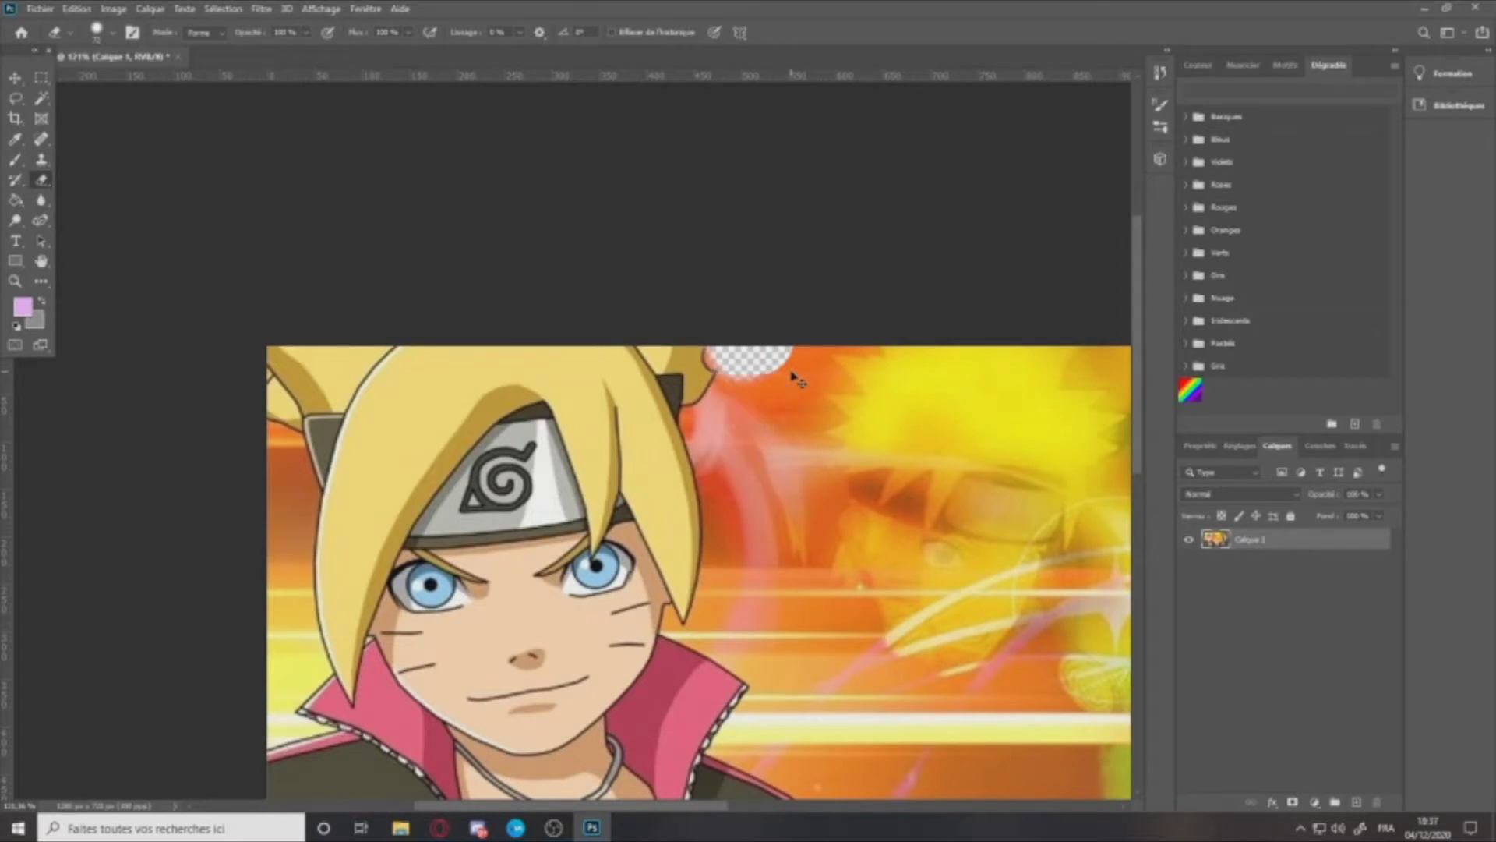
pyautogui.hotkey('ctrl', 'z')
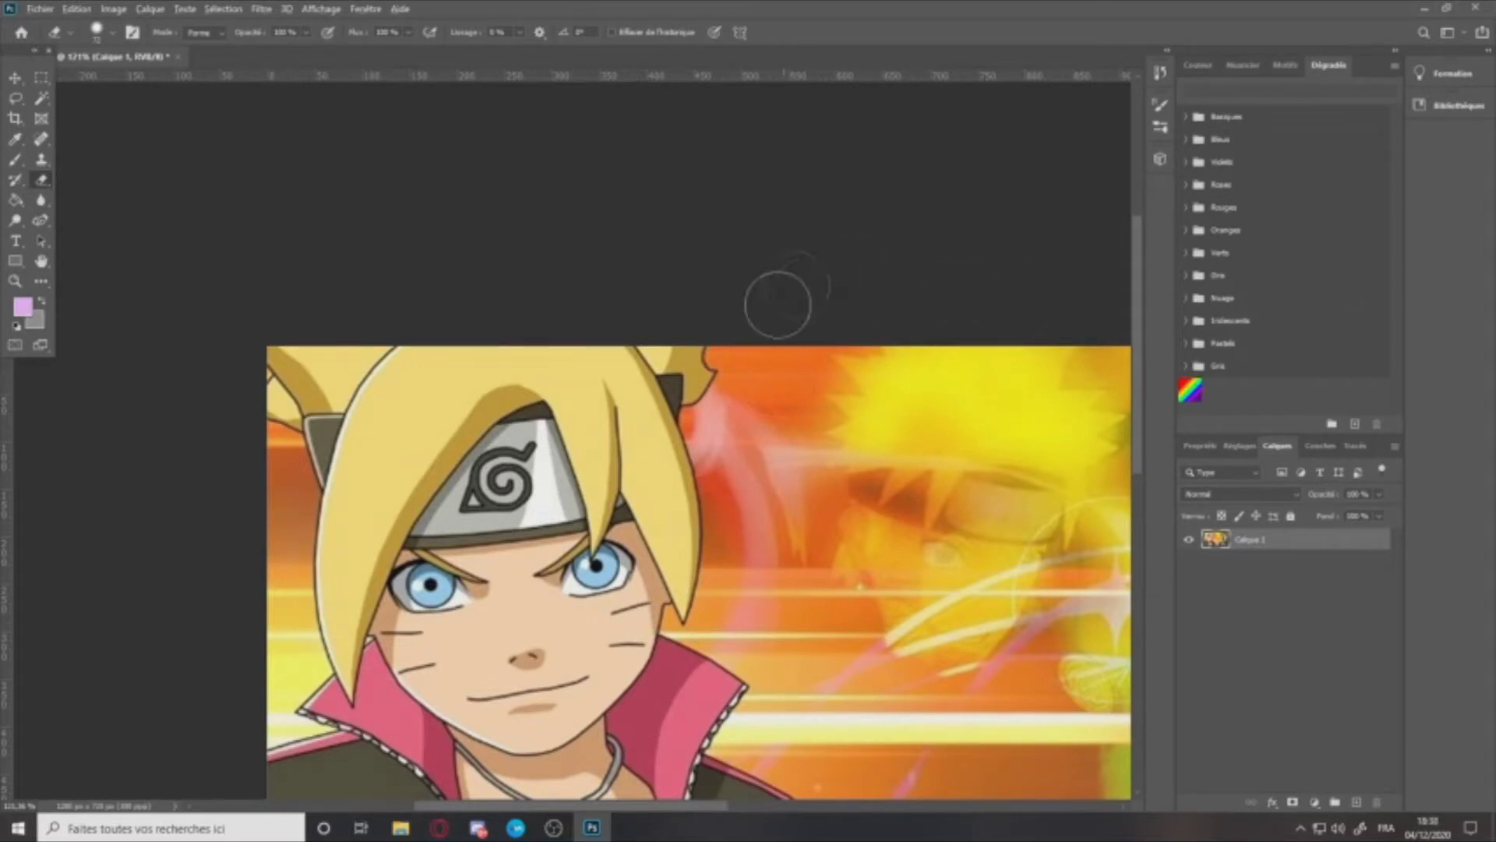
# Step: Try one more soft eraser stroke over the hair spike at the image's upper edge, and undo it
pyautogui.scroll(5, 763, 343)
pyautogui.click(739, 390)
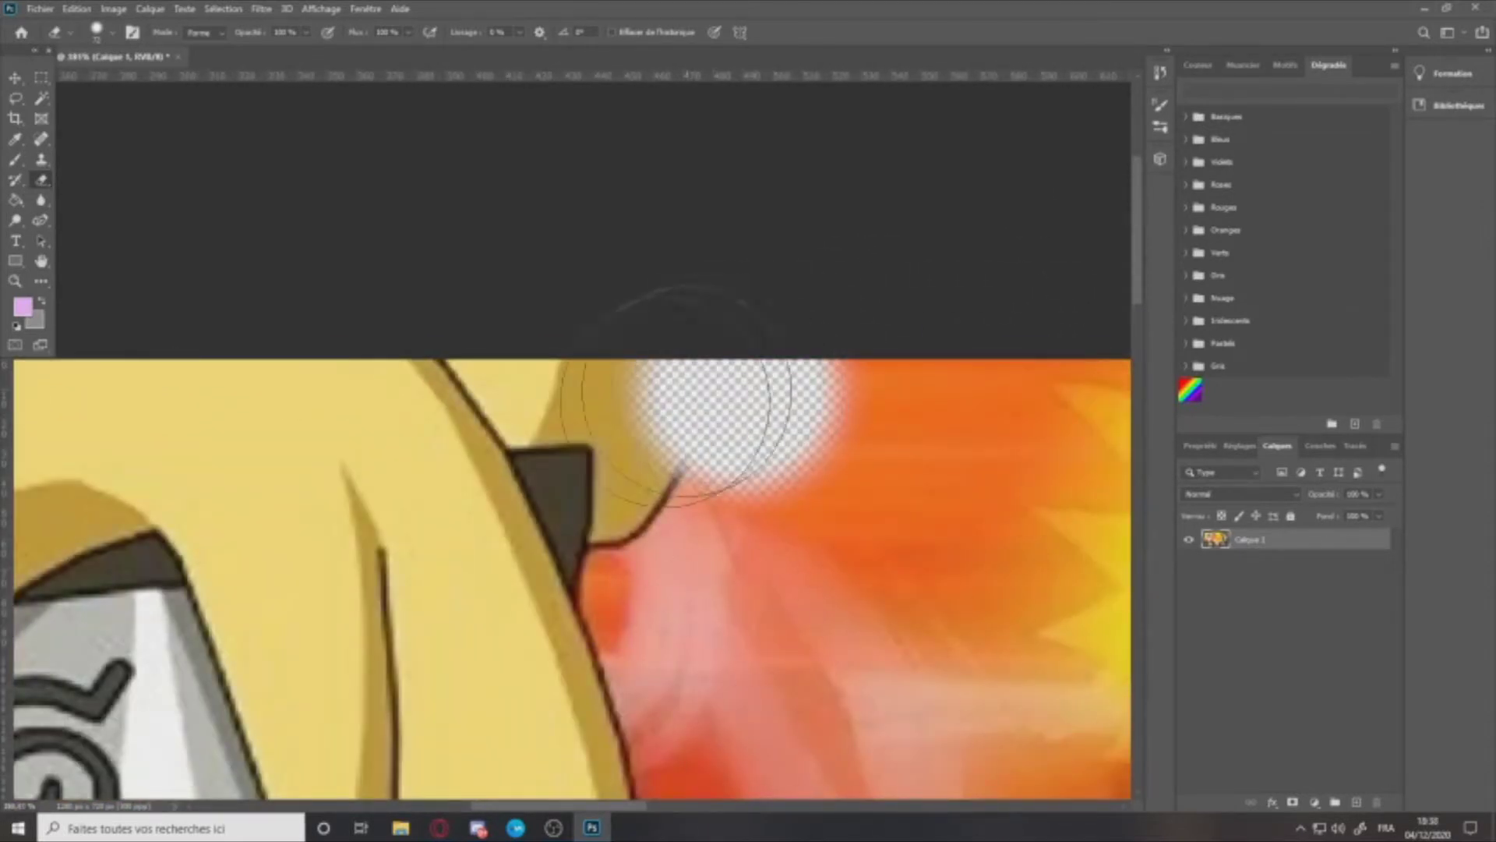
pyautogui.hotkey('ctrl', 'z')
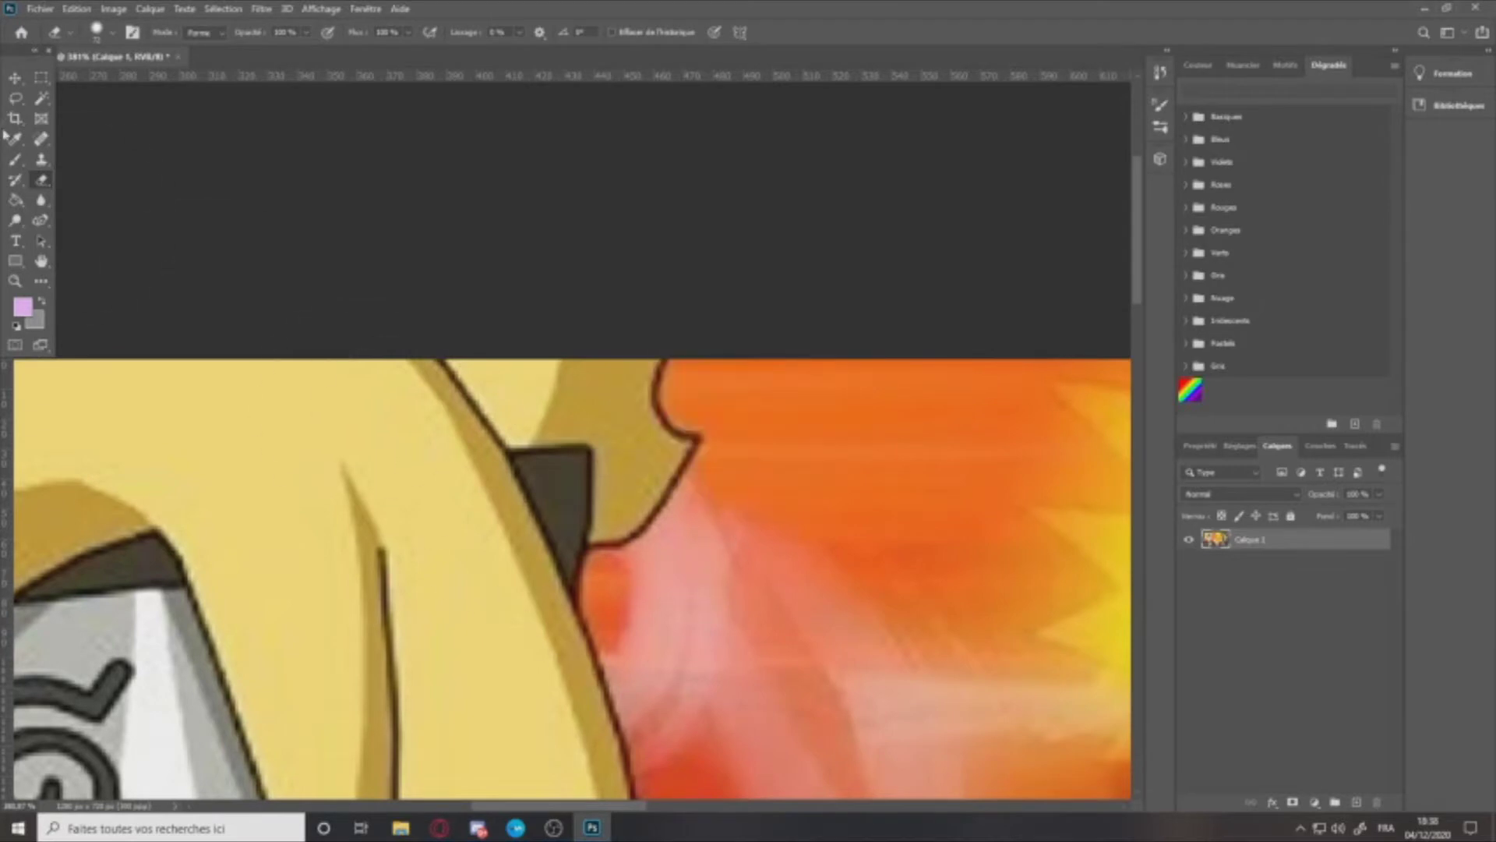
# Step: Start a Curvature Pen path at the image's upper edge and bend it along the hair spike's concave edge to its tip
pyautogui.click(41, 222)
pyautogui.scroll(6, 561, 393)
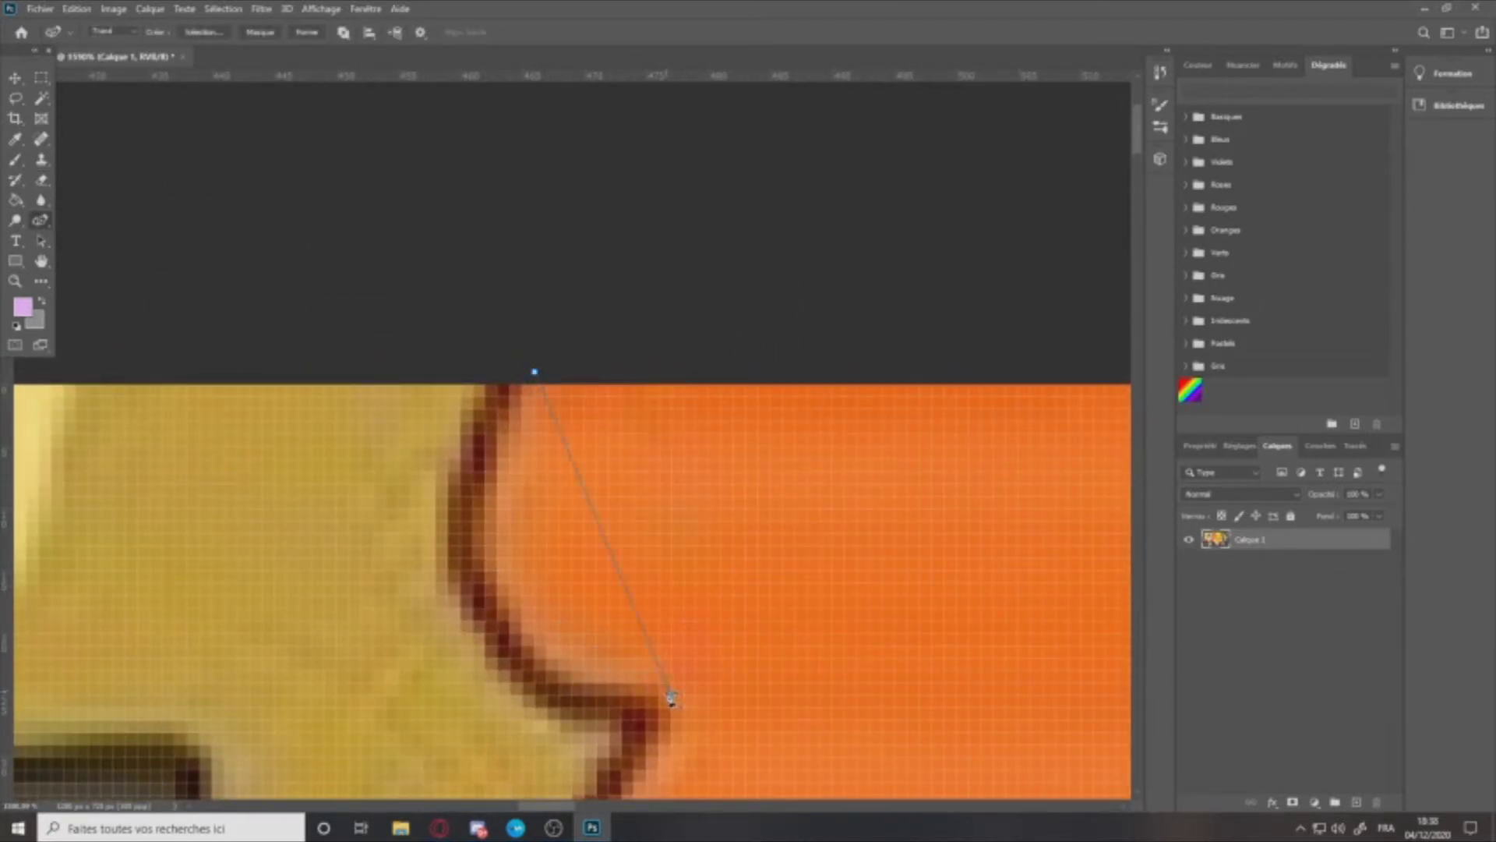
pyautogui.scroll(-4, 709, 561)
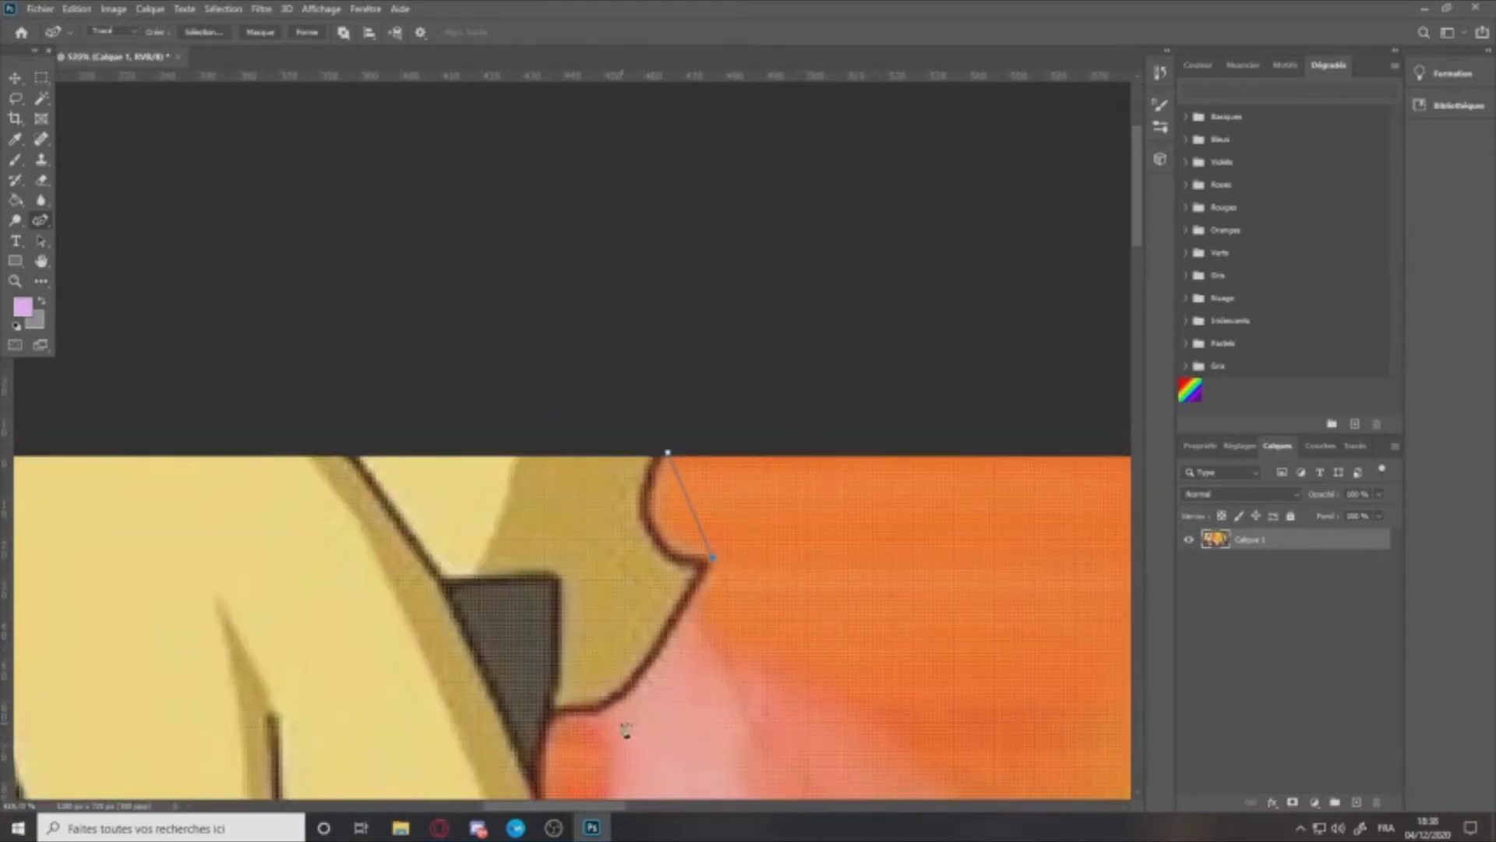
pyautogui.scroll(3, 723, 481)
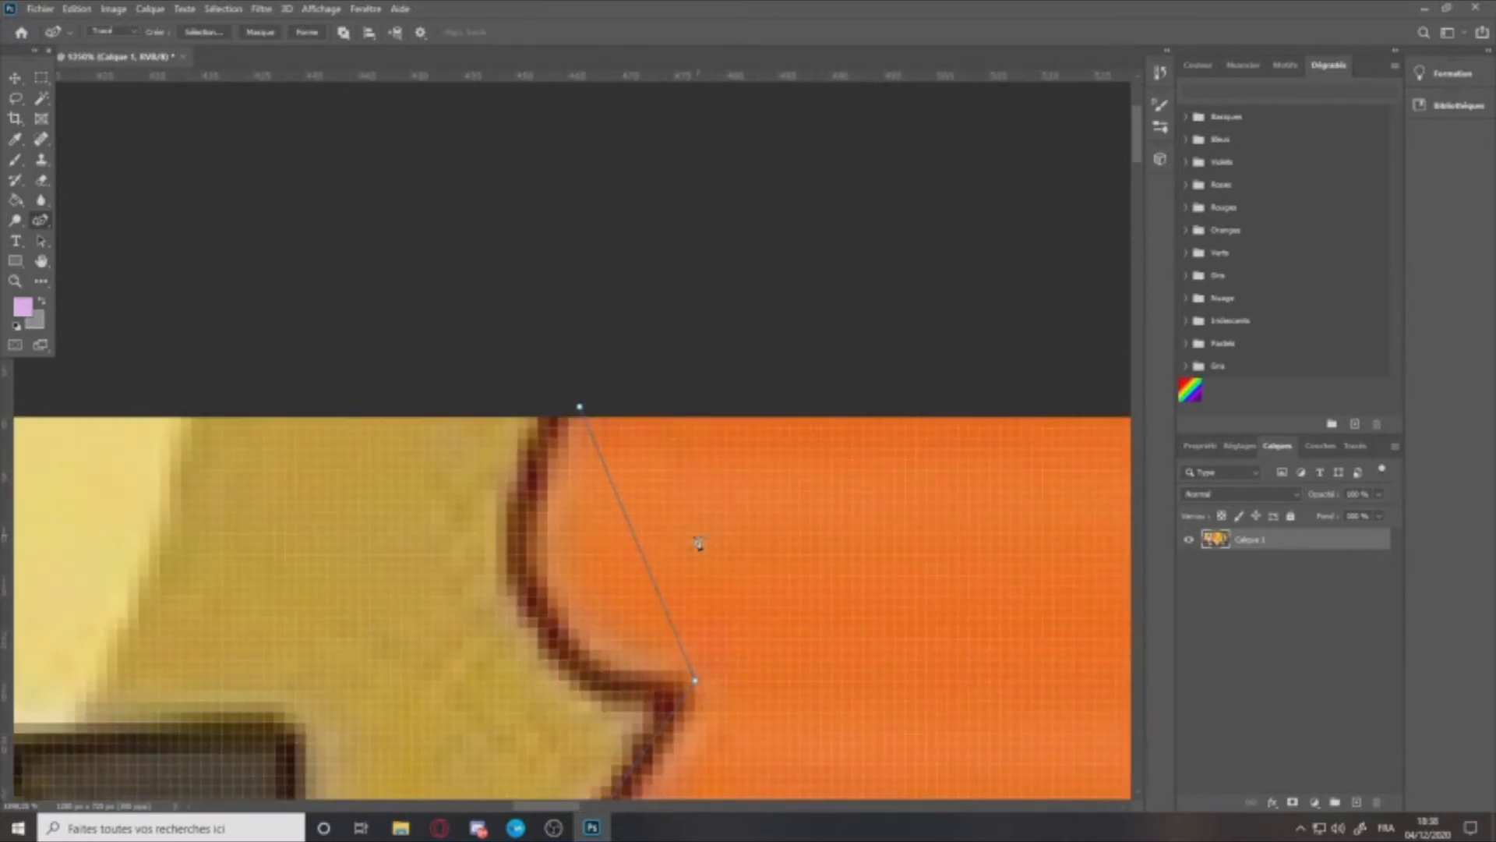
pyautogui.click(748, 514)
pyautogui.hotkey('ctrl', 'z')
pyautogui.moveTo(635, 527); pyautogui.dragTo(561, 607)
pyautogui.scroll(-5, 666, 646)
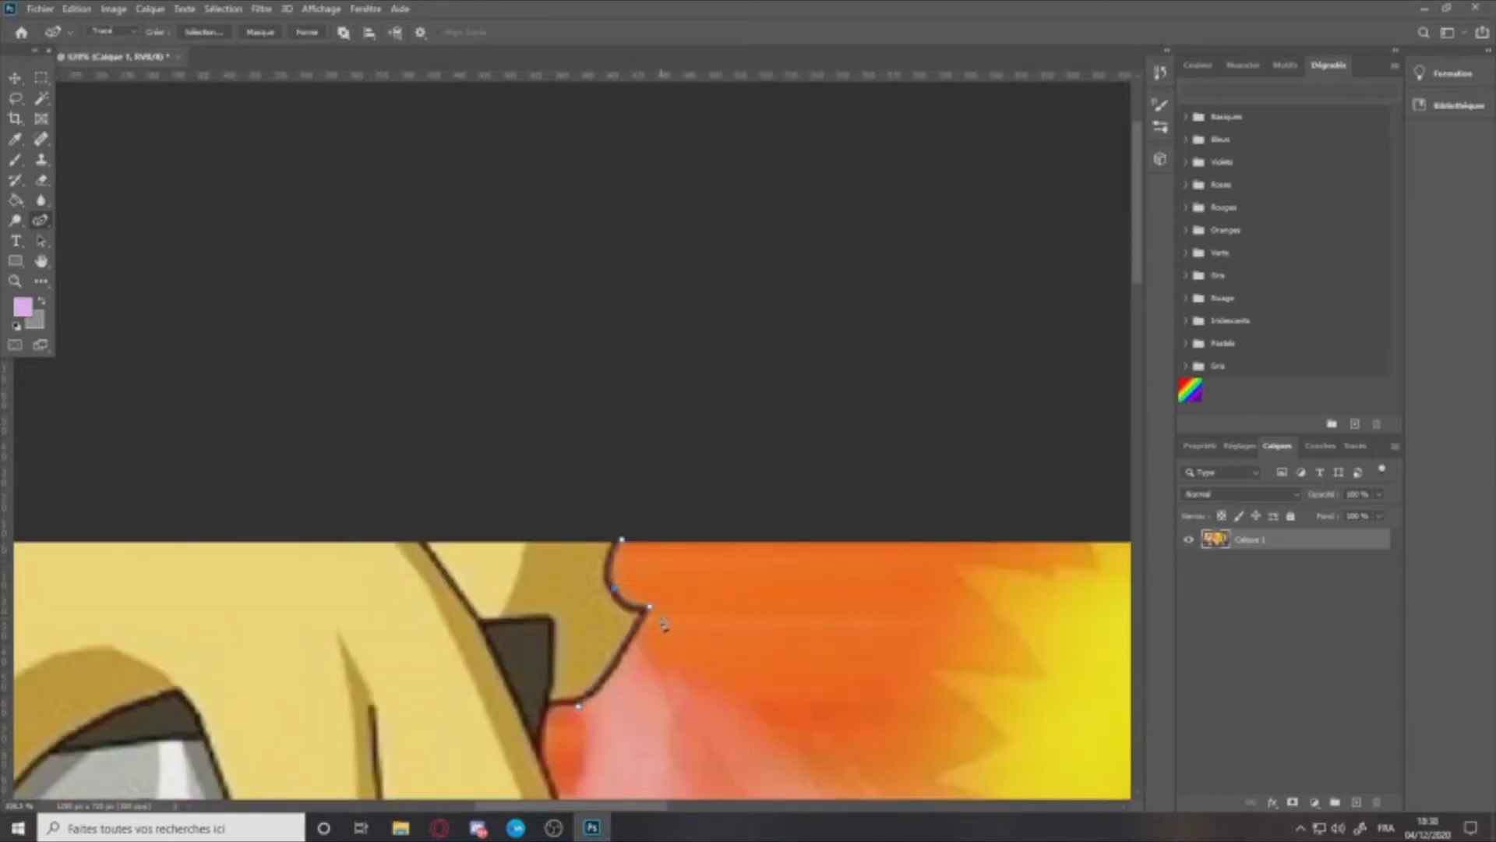
# Step: Fit the path along the hair spike's lower edge, from its tip to the corner of the dark headband
pyautogui.scroll(5, 666, 627)
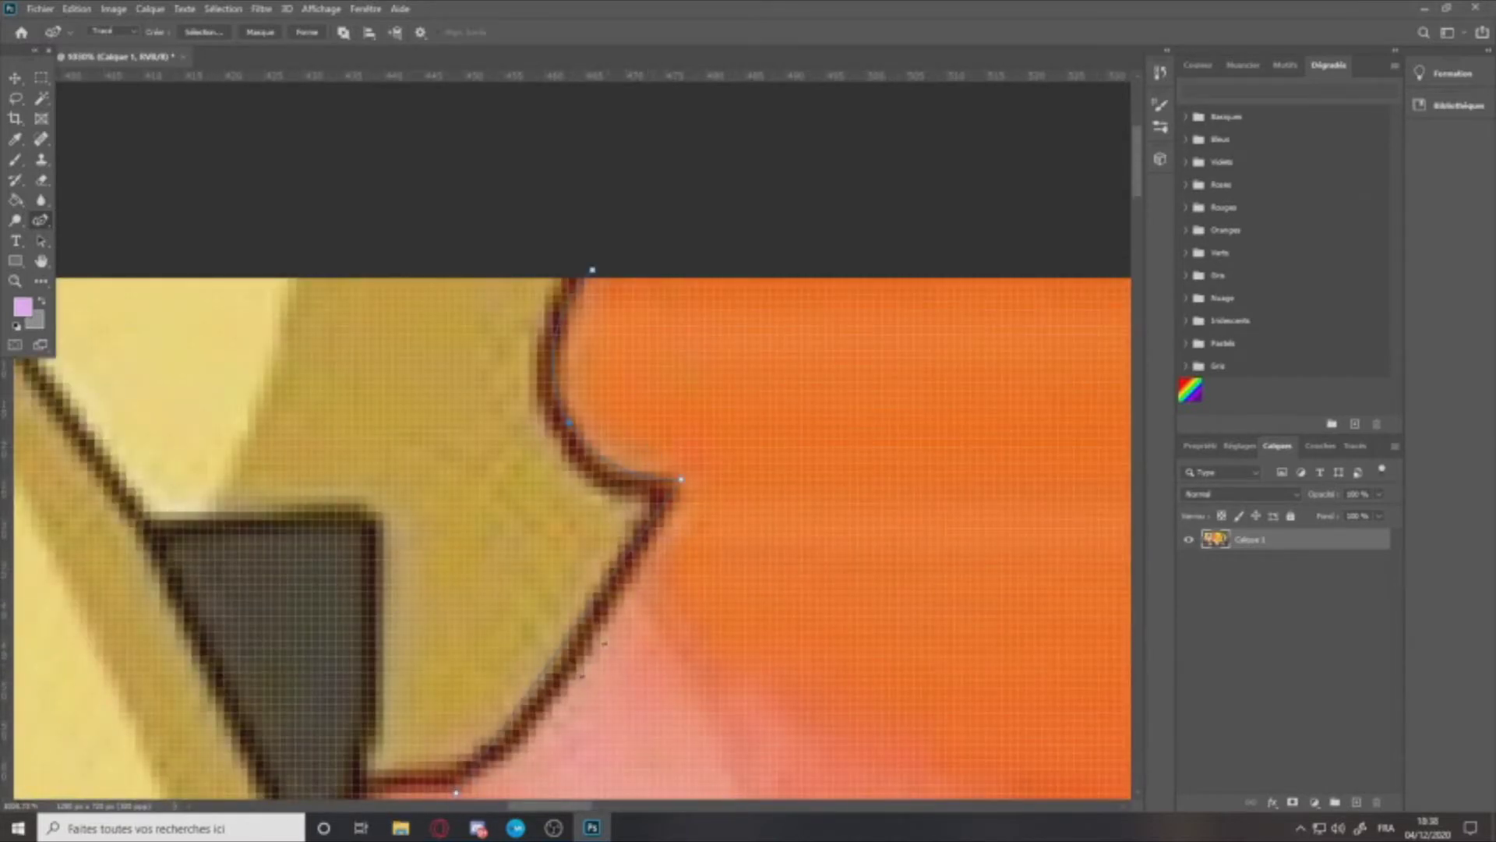
pyautogui.click(553, 713)
pyautogui.moveTo(542, 719); pyautogui.dragTo(533, 723)
pyautogui.scroll(-4, 628, 593)
pyautogui.scroll(5, 558, 616)
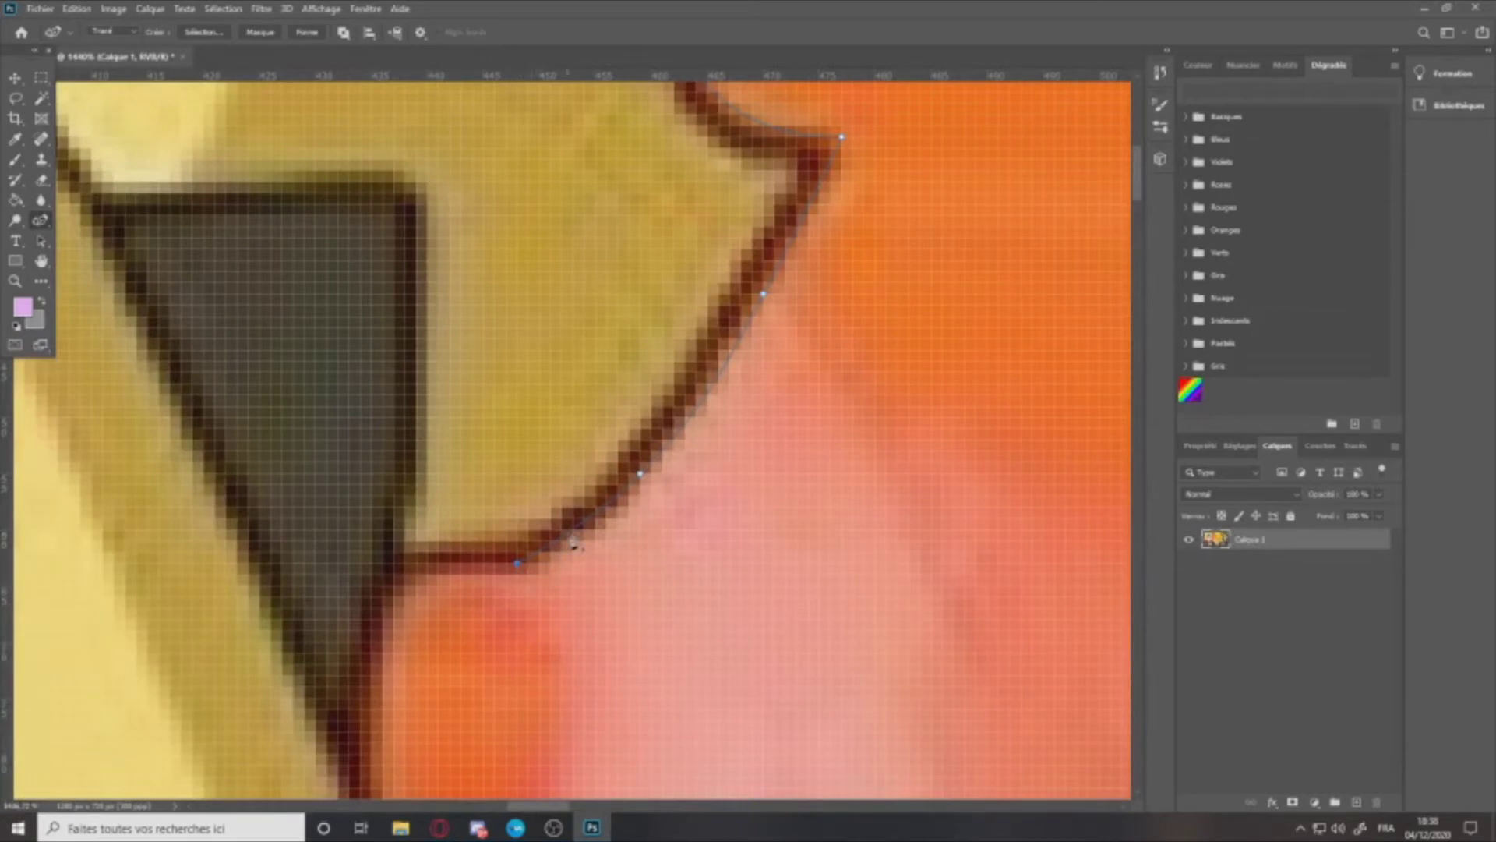
pyautogui.scroll(-3, 580, 546)
pyautogui.scroll(3, 434, 607)
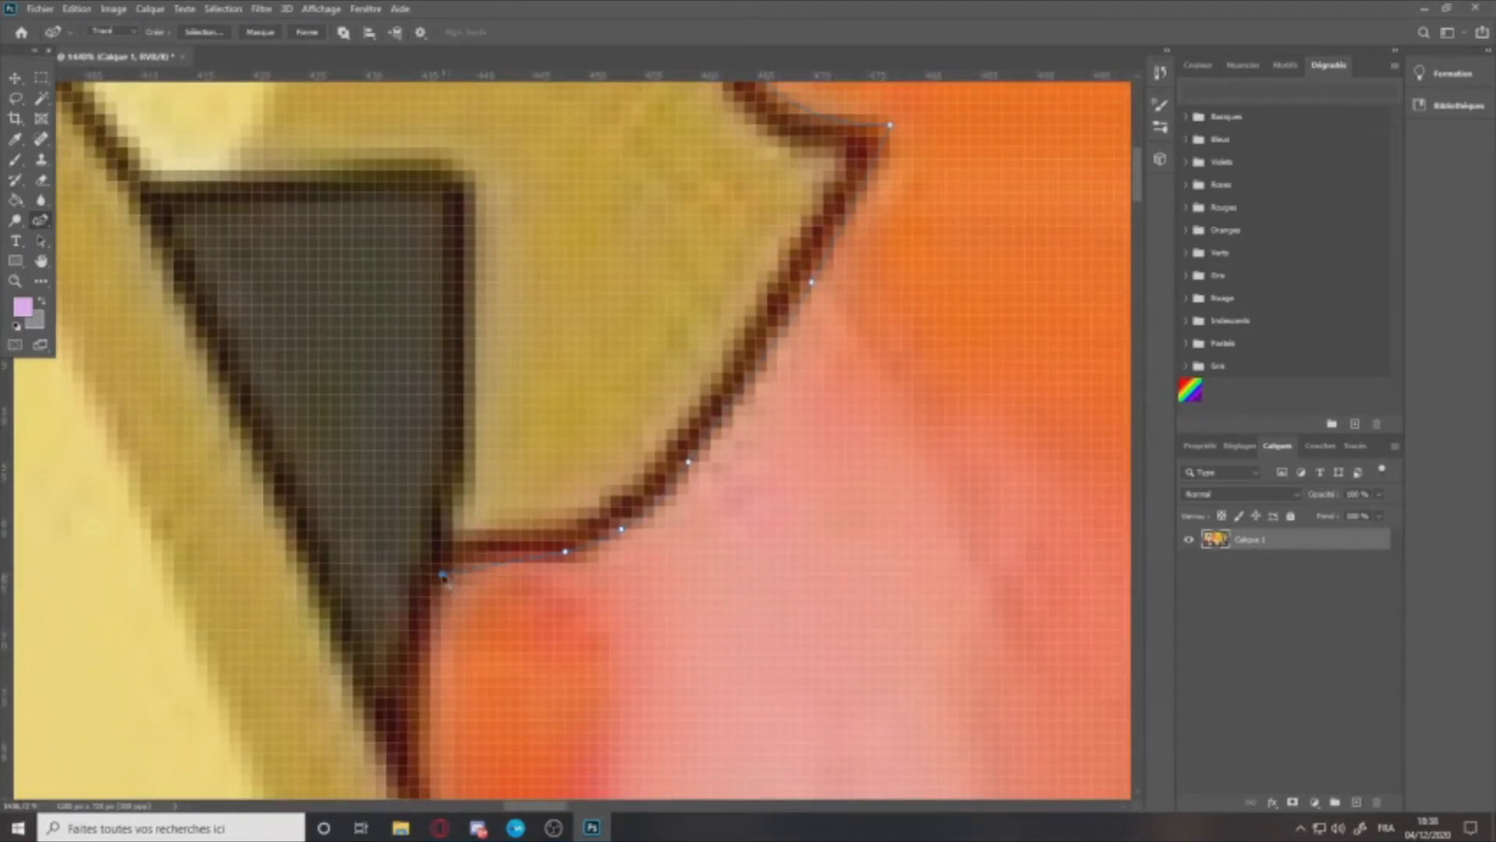
# Step: Continue the path past the headband and curve it down the long hair strand's outer edge to the strand's tip
pyautogui.click(408, 731)
pyautogui.scroll(-3, 413, 713)
pyautogui.scroll(1, 436, 662)
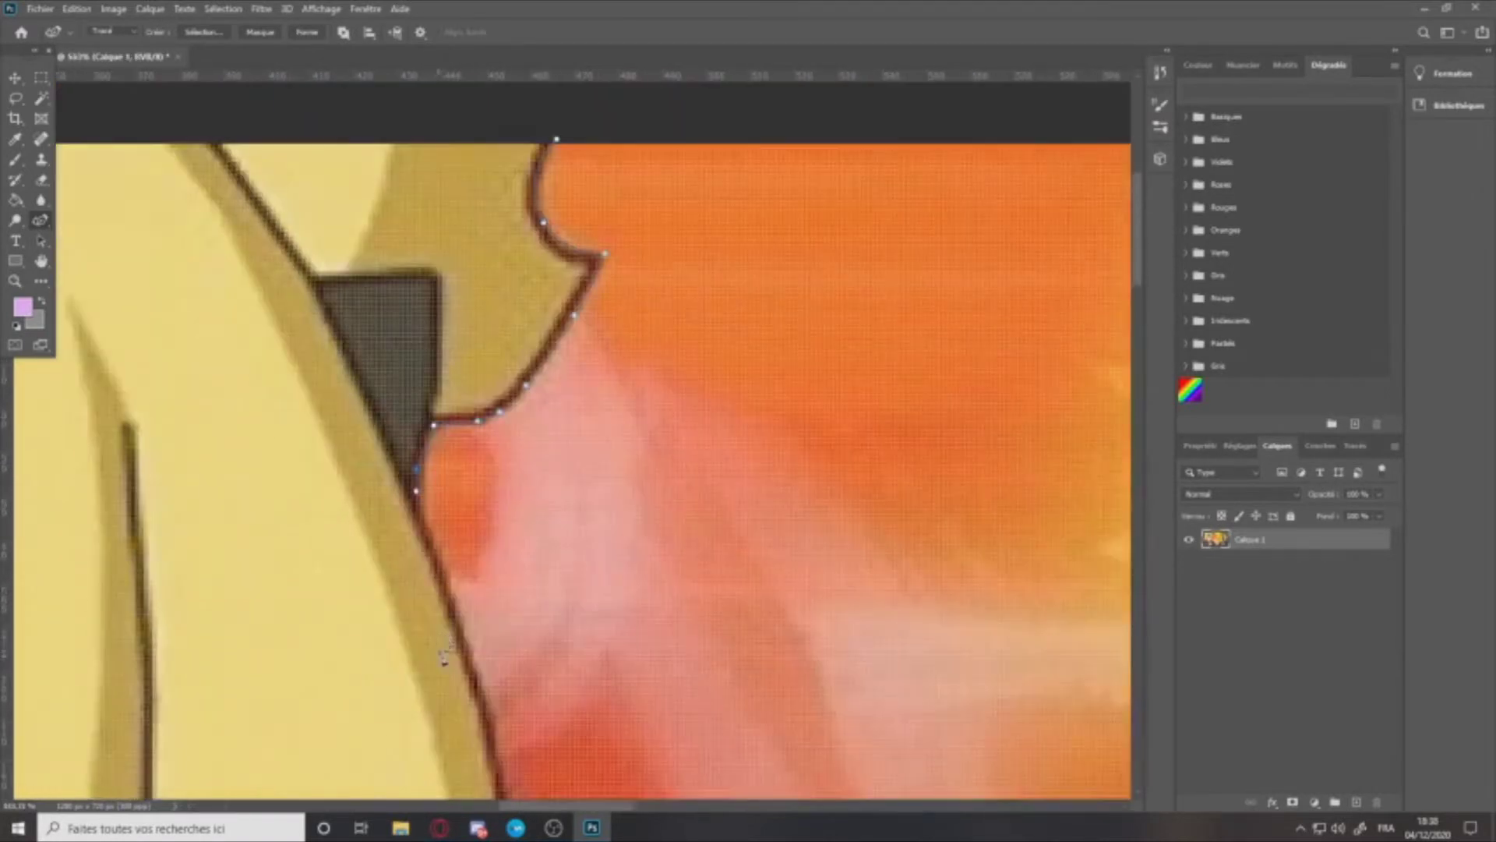
pyautogui.scroll(-3, 444, 655)
pyautogui.scroll(-4, 456, 643)
pyautogui.click(446, 658)
pyautogui.scroll(4, 442, 444)
pyautogui.moveTo(441, 445); pyautogui.dragTo(508, 471)
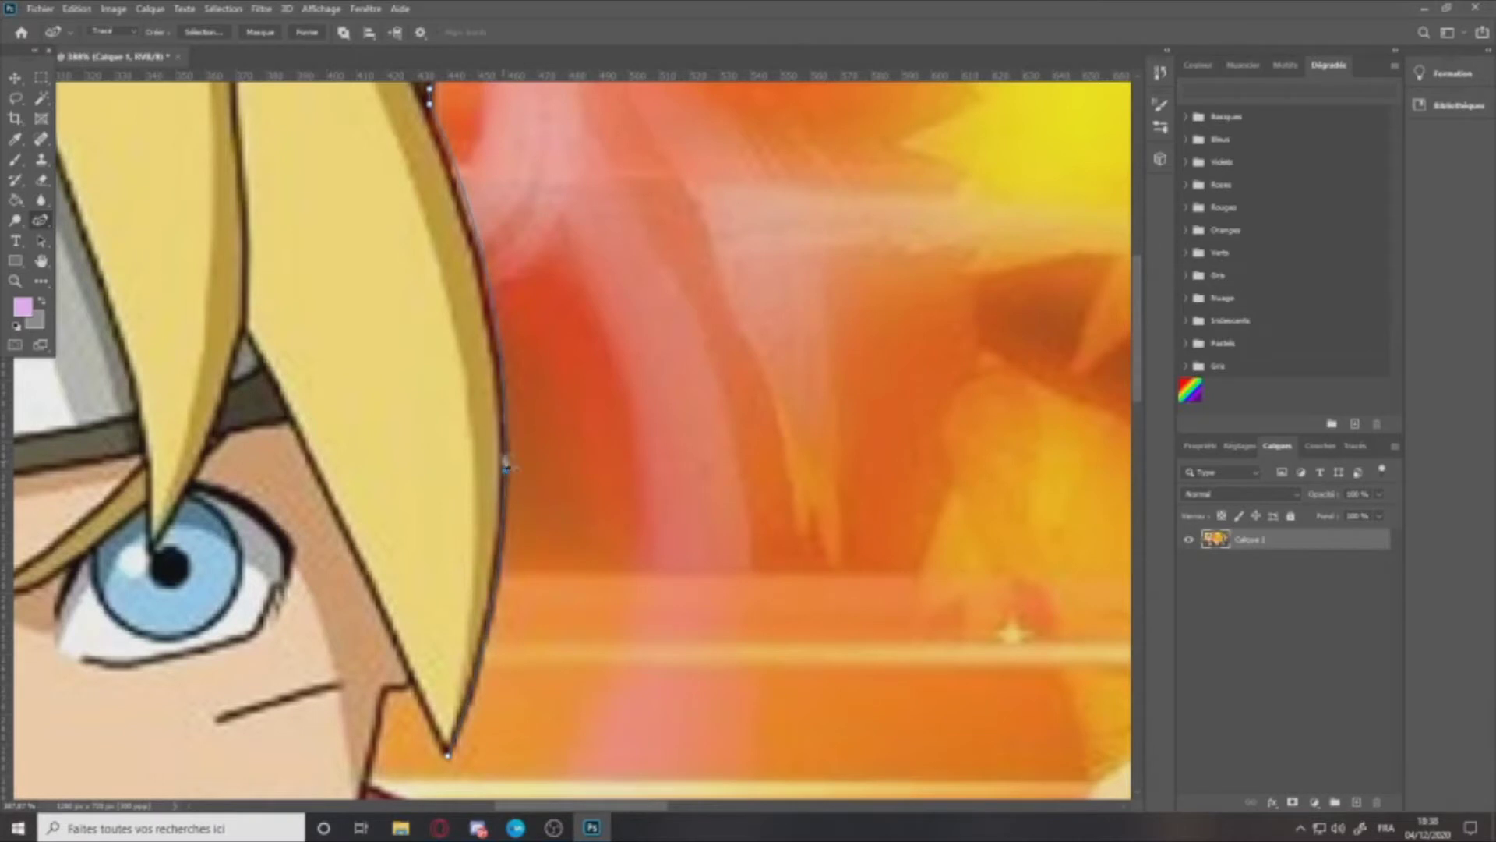
# Step: Add curve points along the long strand's outer edge, from below the headband to near the tip, so the path hugs its outline
pyautogui.scroll(5, 507, 467)
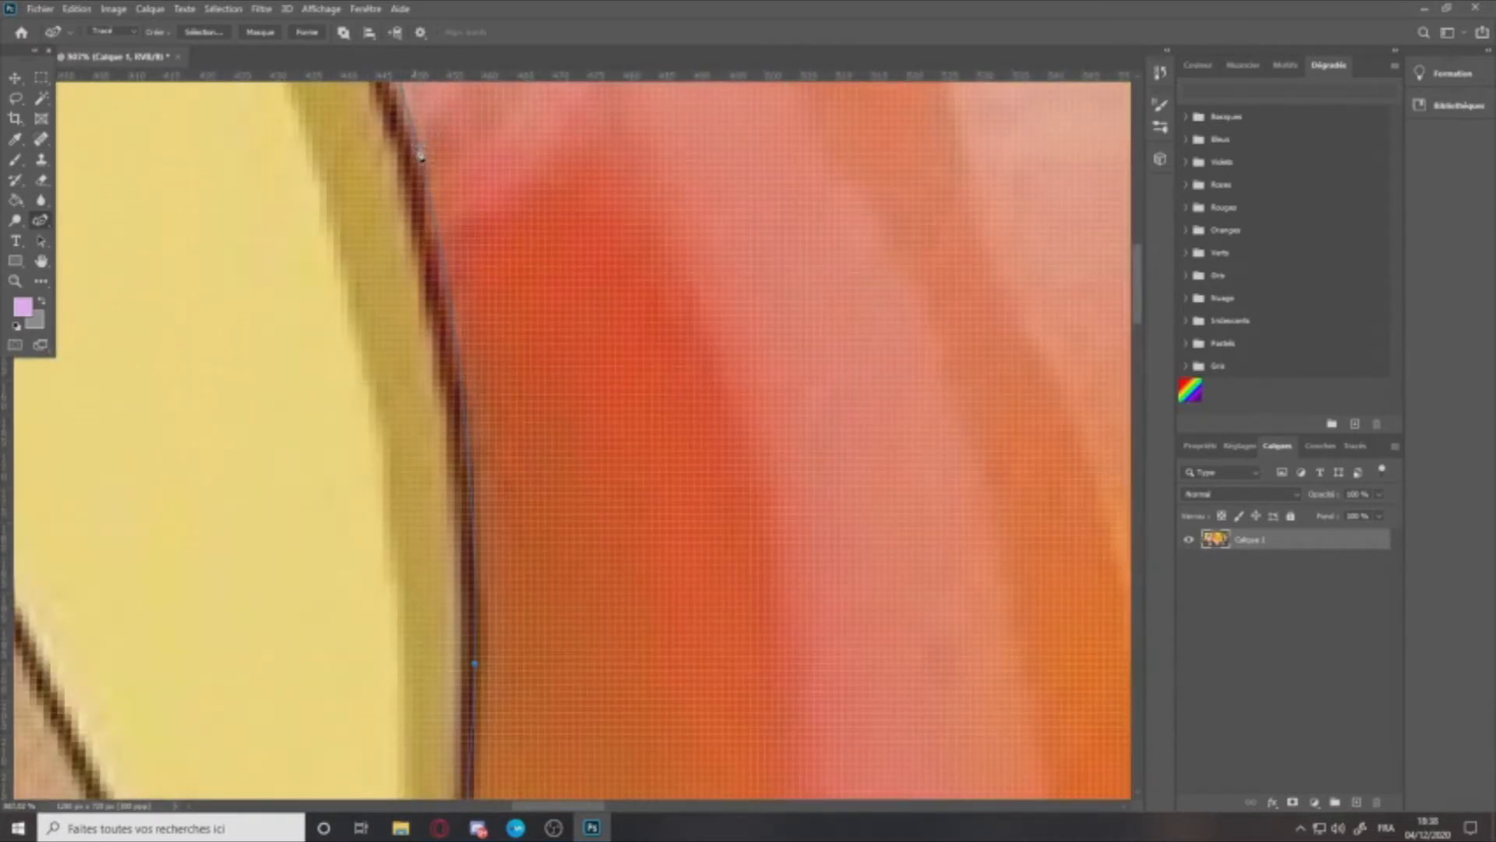
pyautogui.scroll(-4, 413, 148)
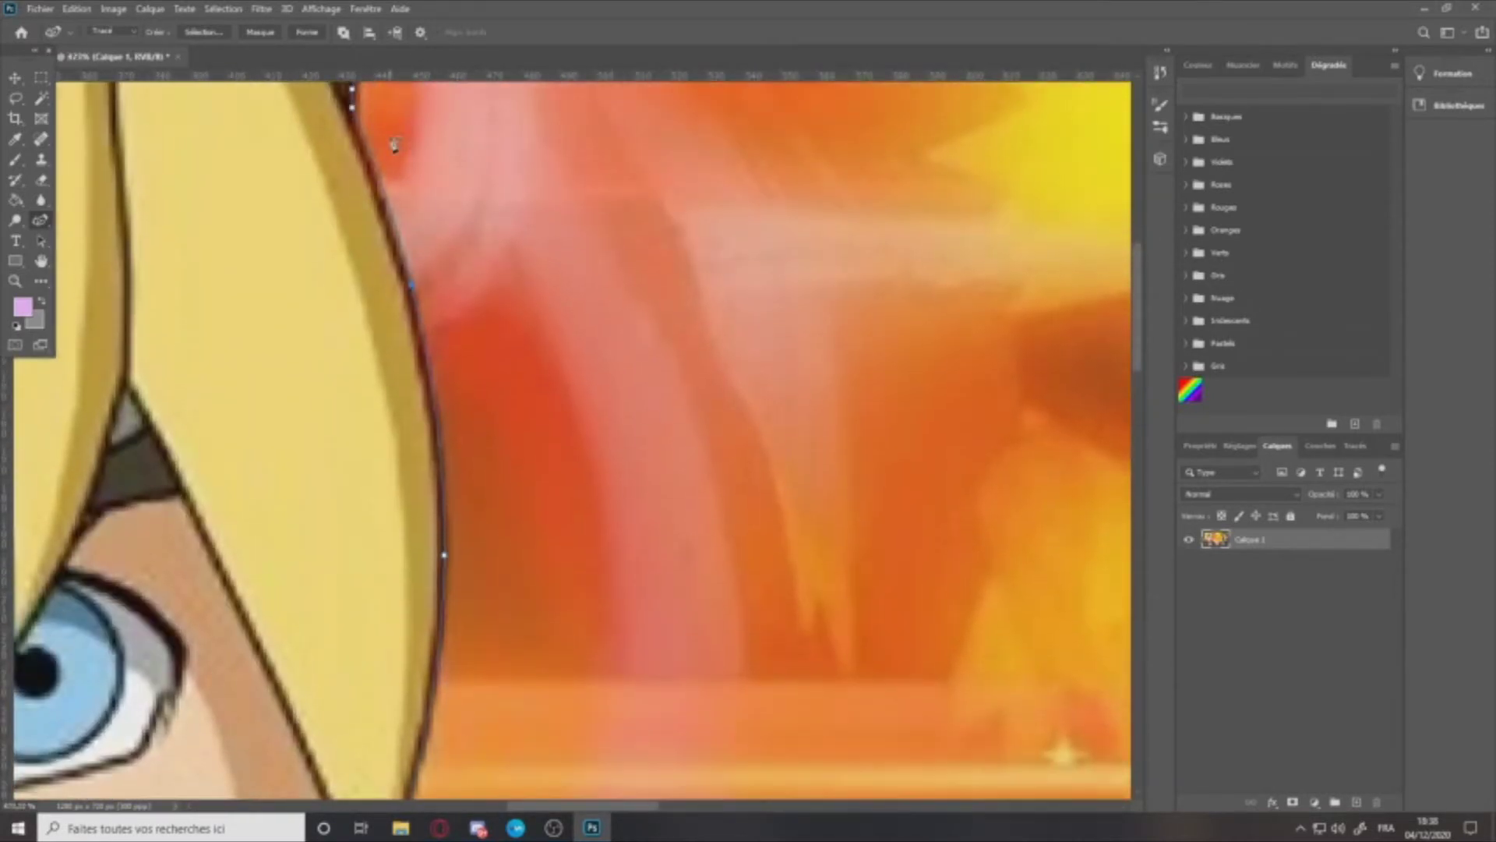
pyautogui.scroll(2, 394, 145)
pyautogui.click(368, 188)
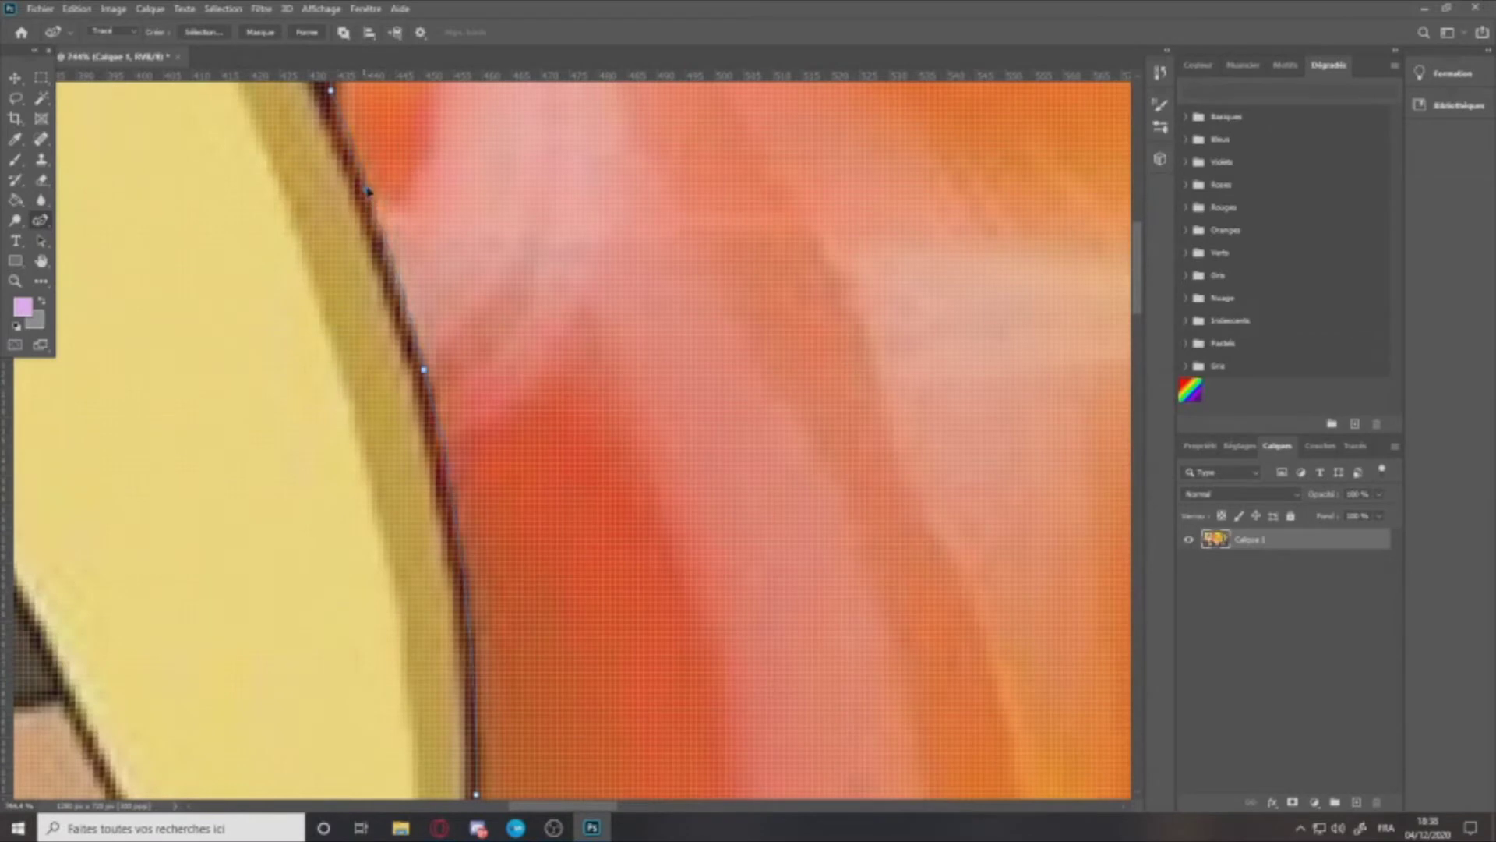
pyautogui.scroll(-5, 371, 193)
pyautogui.scroll(4, 405, 327)
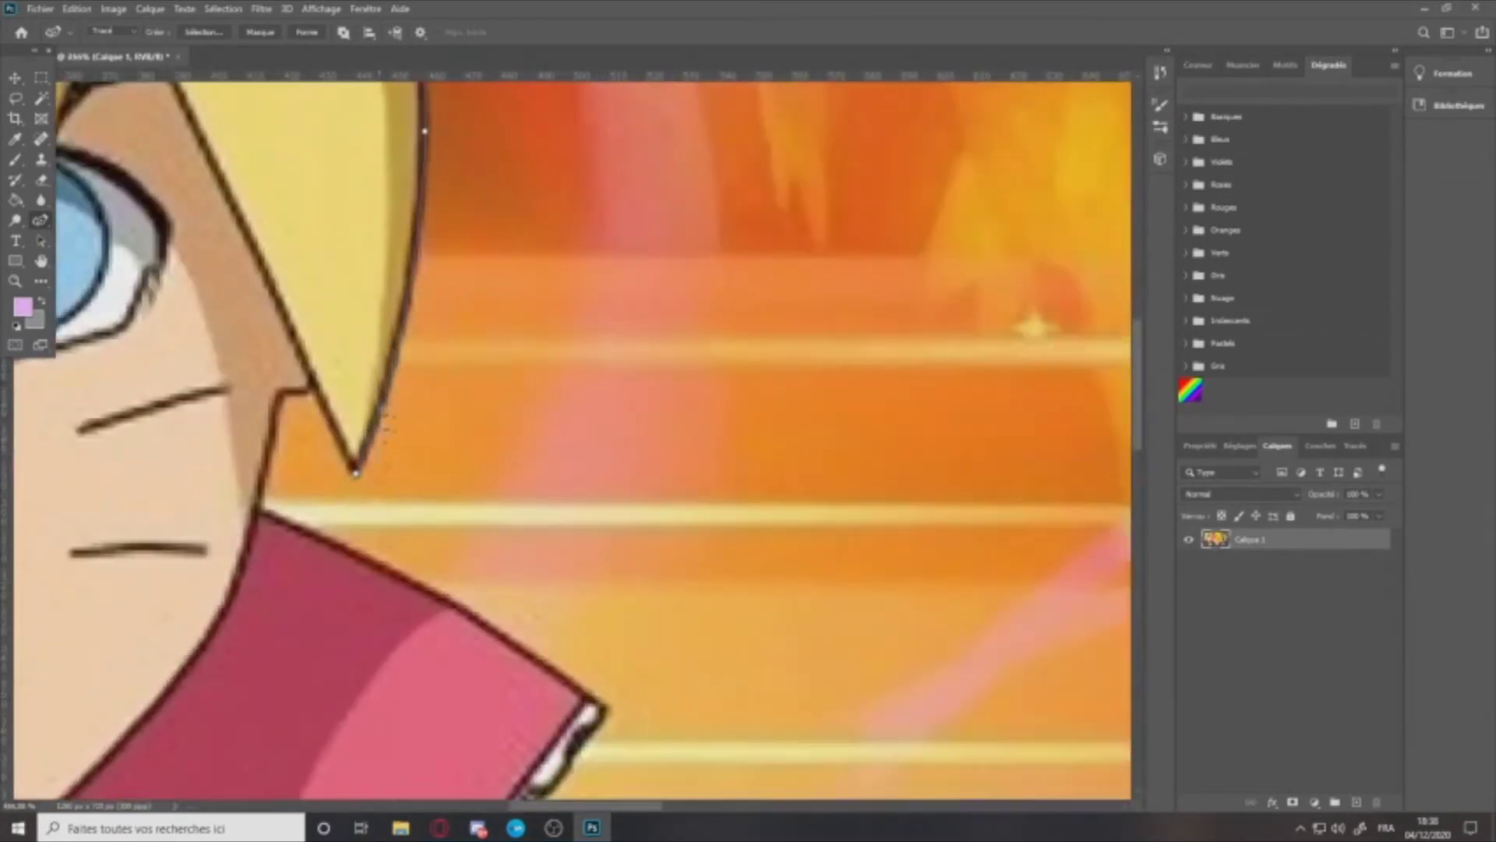
pyautogui.scroll(-4, 408, 321)
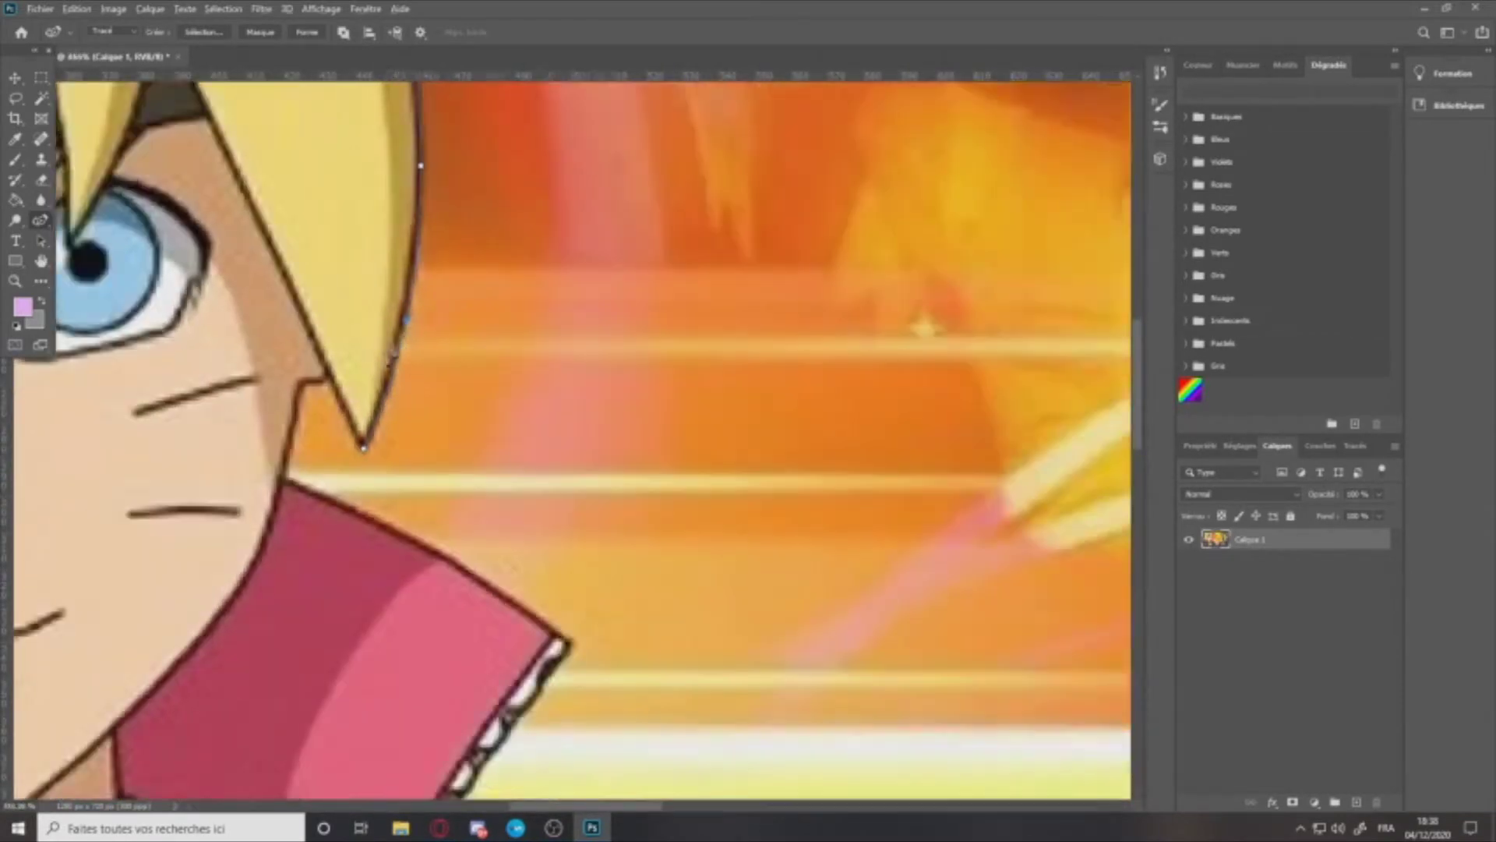
# Step: Trace the orange notch between the strand's tip and the cheek, following its corner down to where the face meets the pink collar
pyautogui.scroll(4, 363, 366)
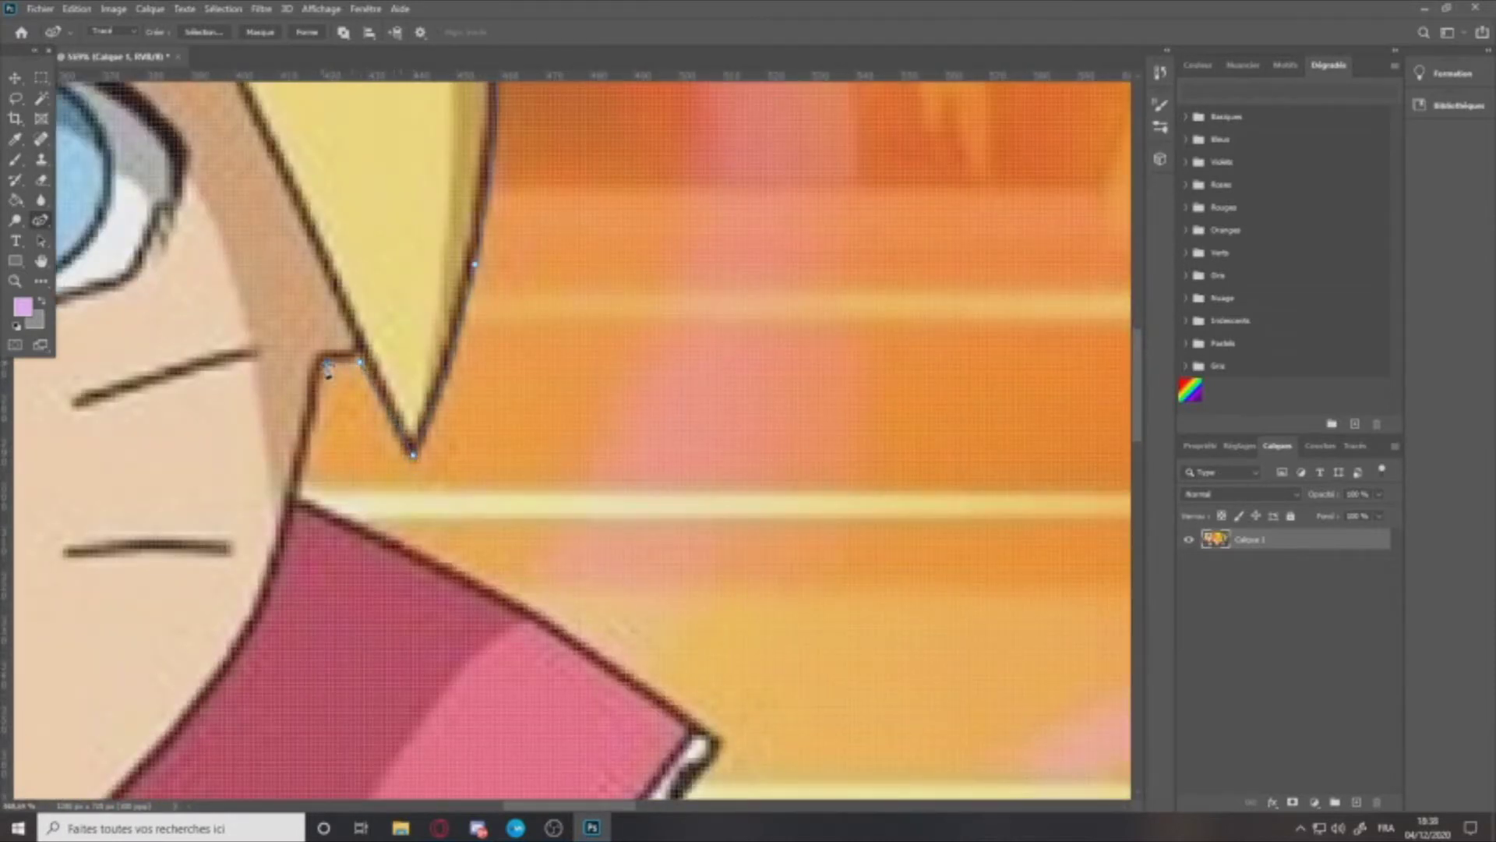
pyautogui.scroll(3, 361, 372)
pyautogui.moveTo(362, 359); pyautogui.dragTo(365, 357)
pyautogui.scroll(-3, 338, 413)
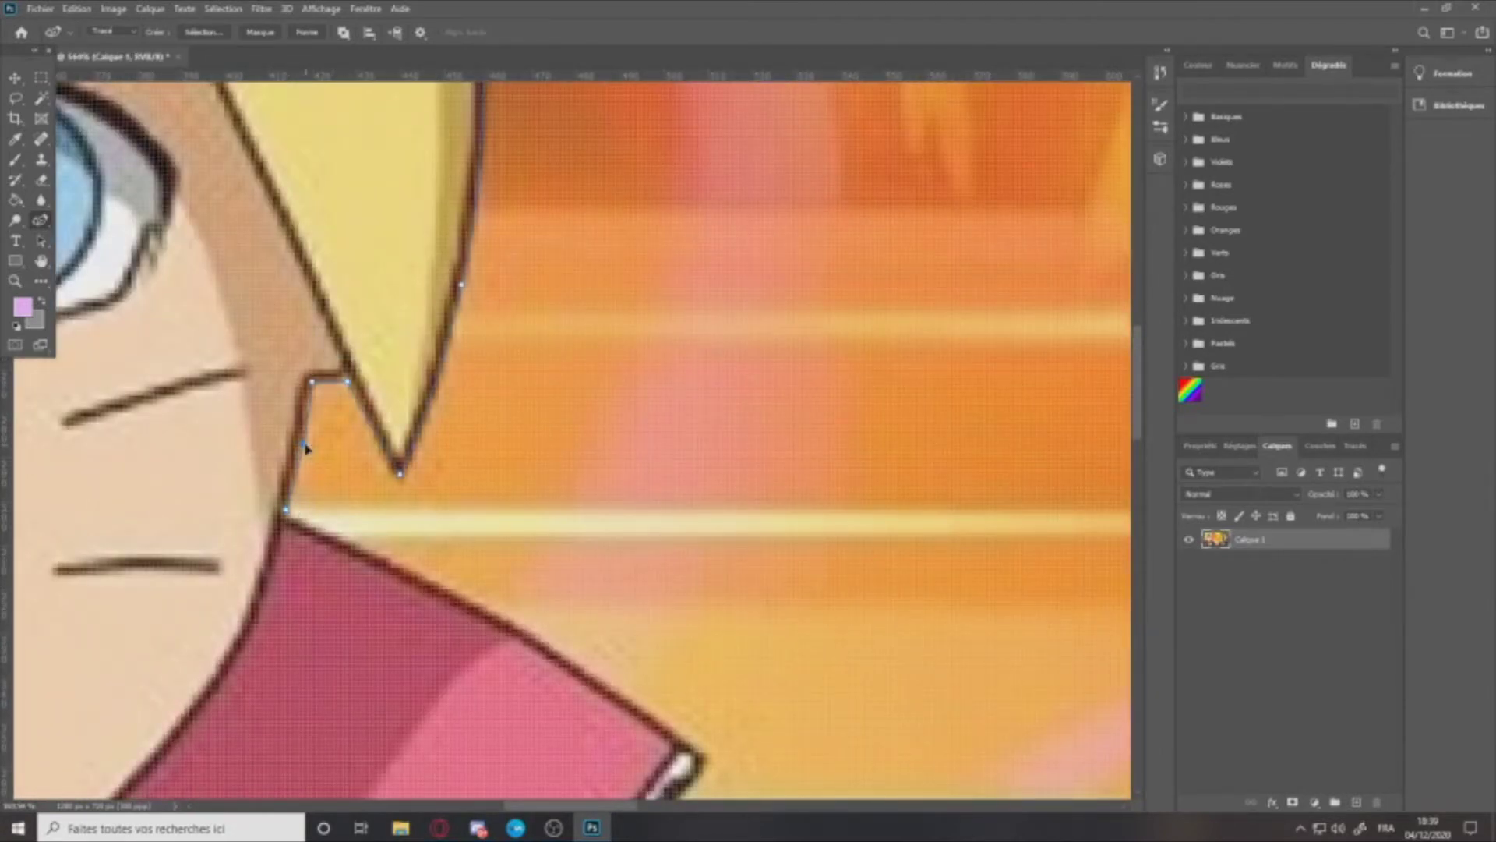
pyautogui.scroll(3, 310, 392)
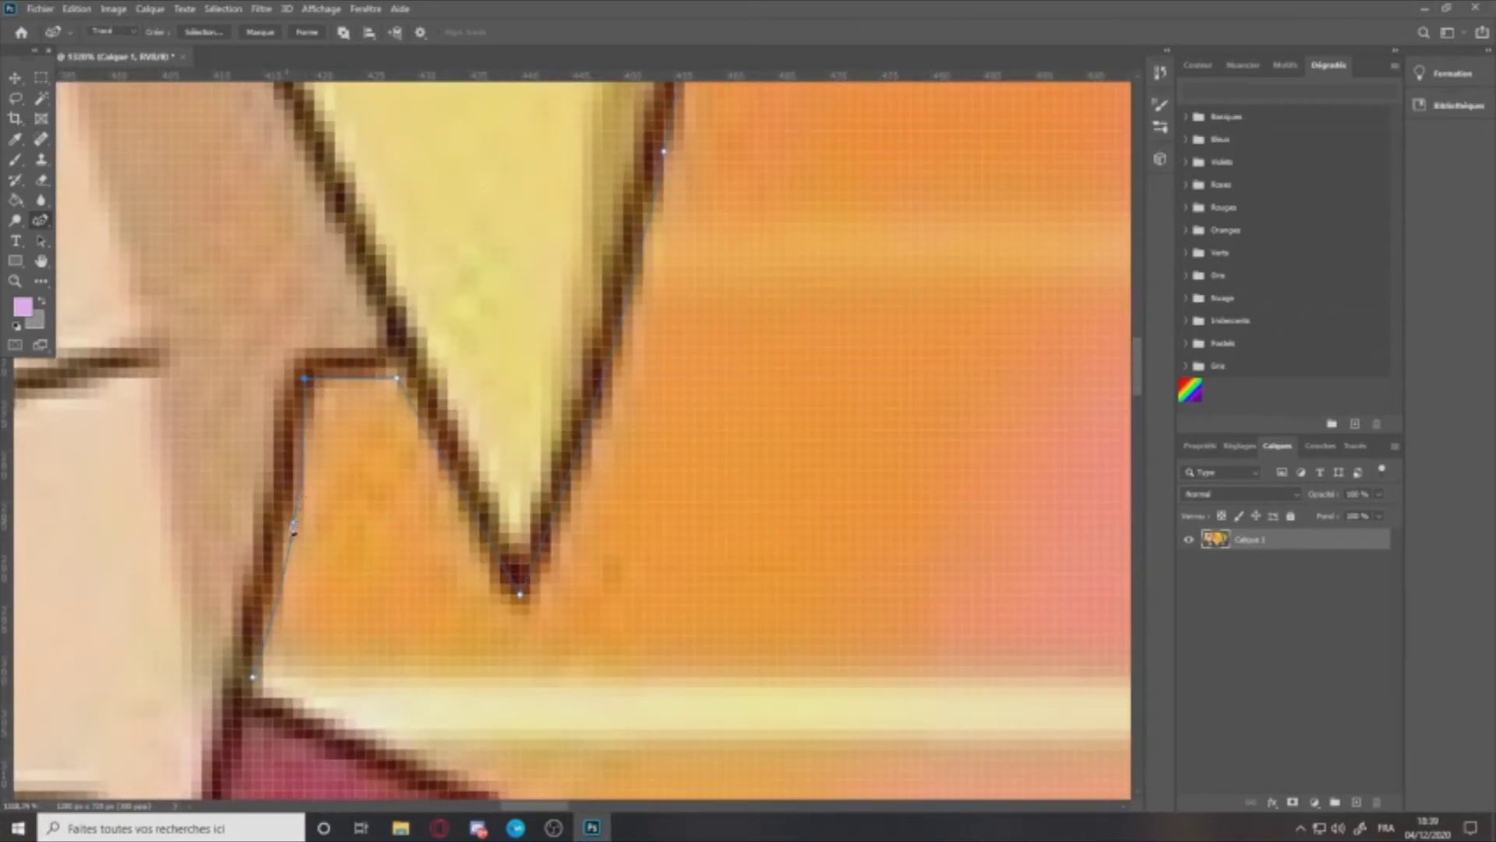
pyautogui.moveTo(296, 526); pyautogui.dragTo(288, 528)
pyautogui.scroll(-3, 295, 586)
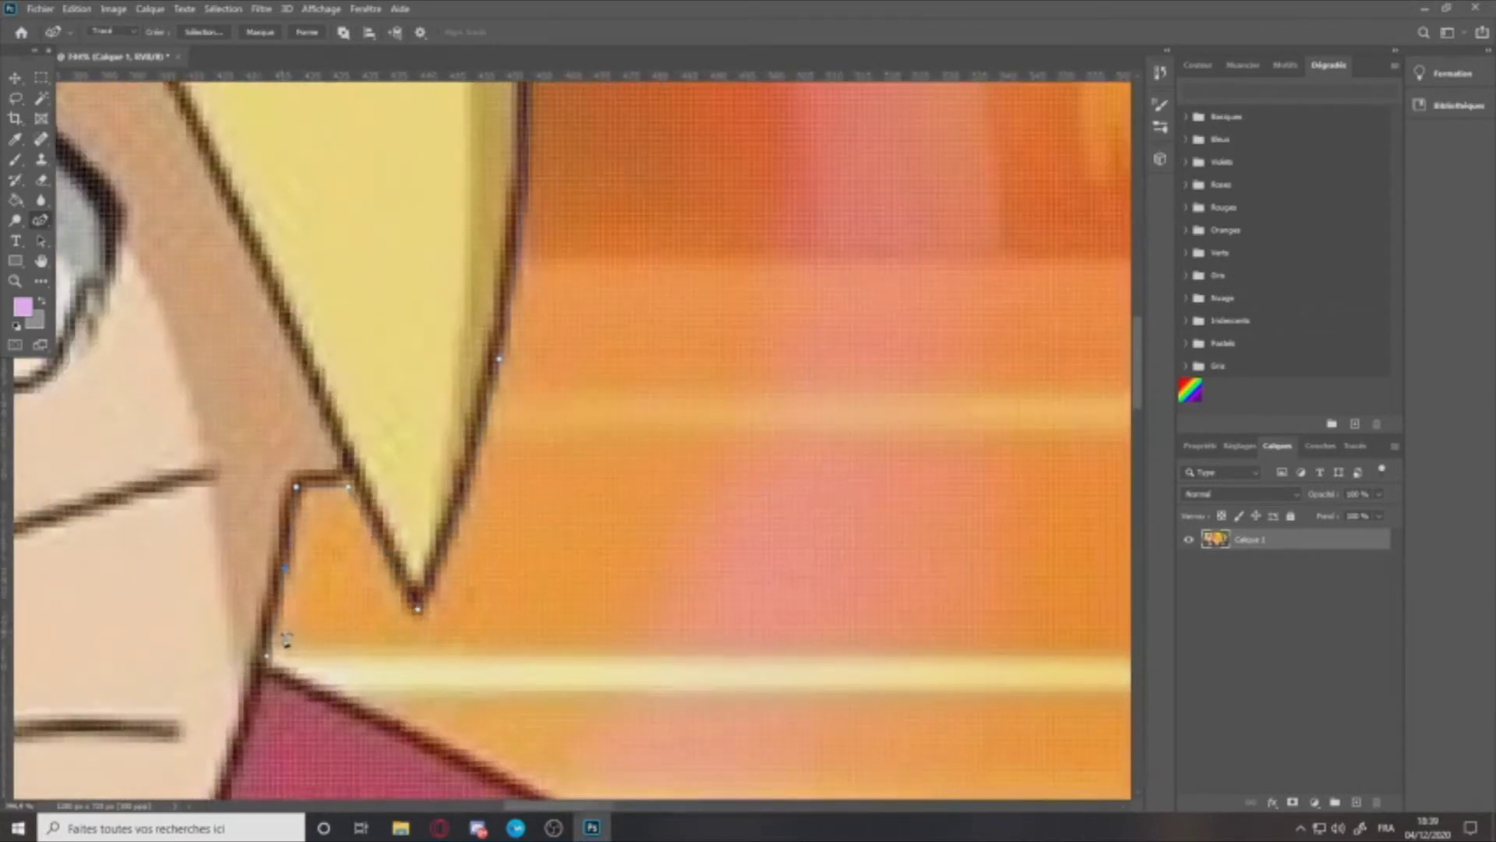
pyautogui.scroll(5, 280, 634)
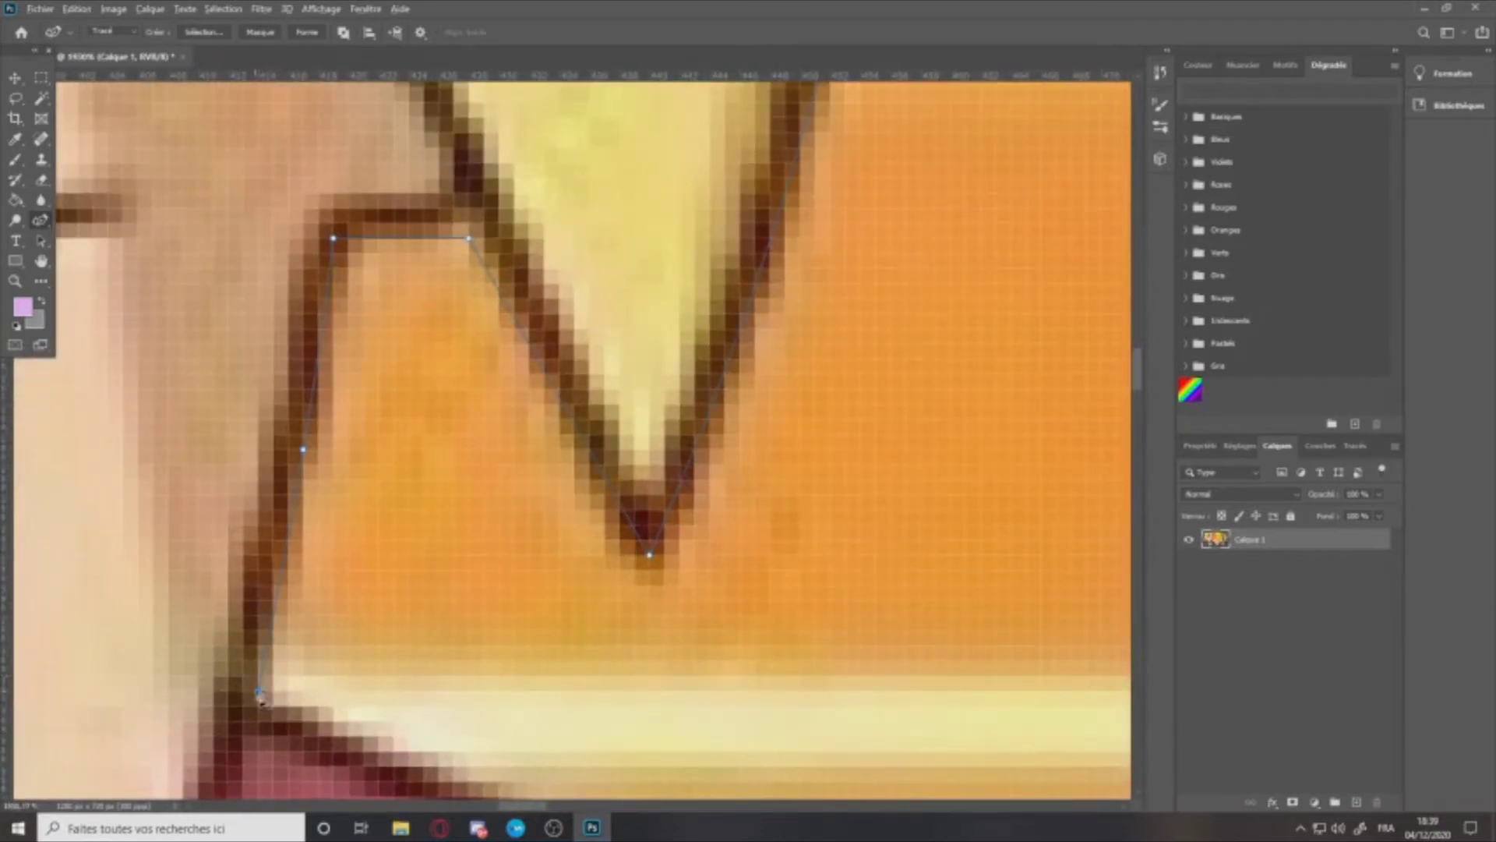
pyautogui.scroll(-10, 261, 695)
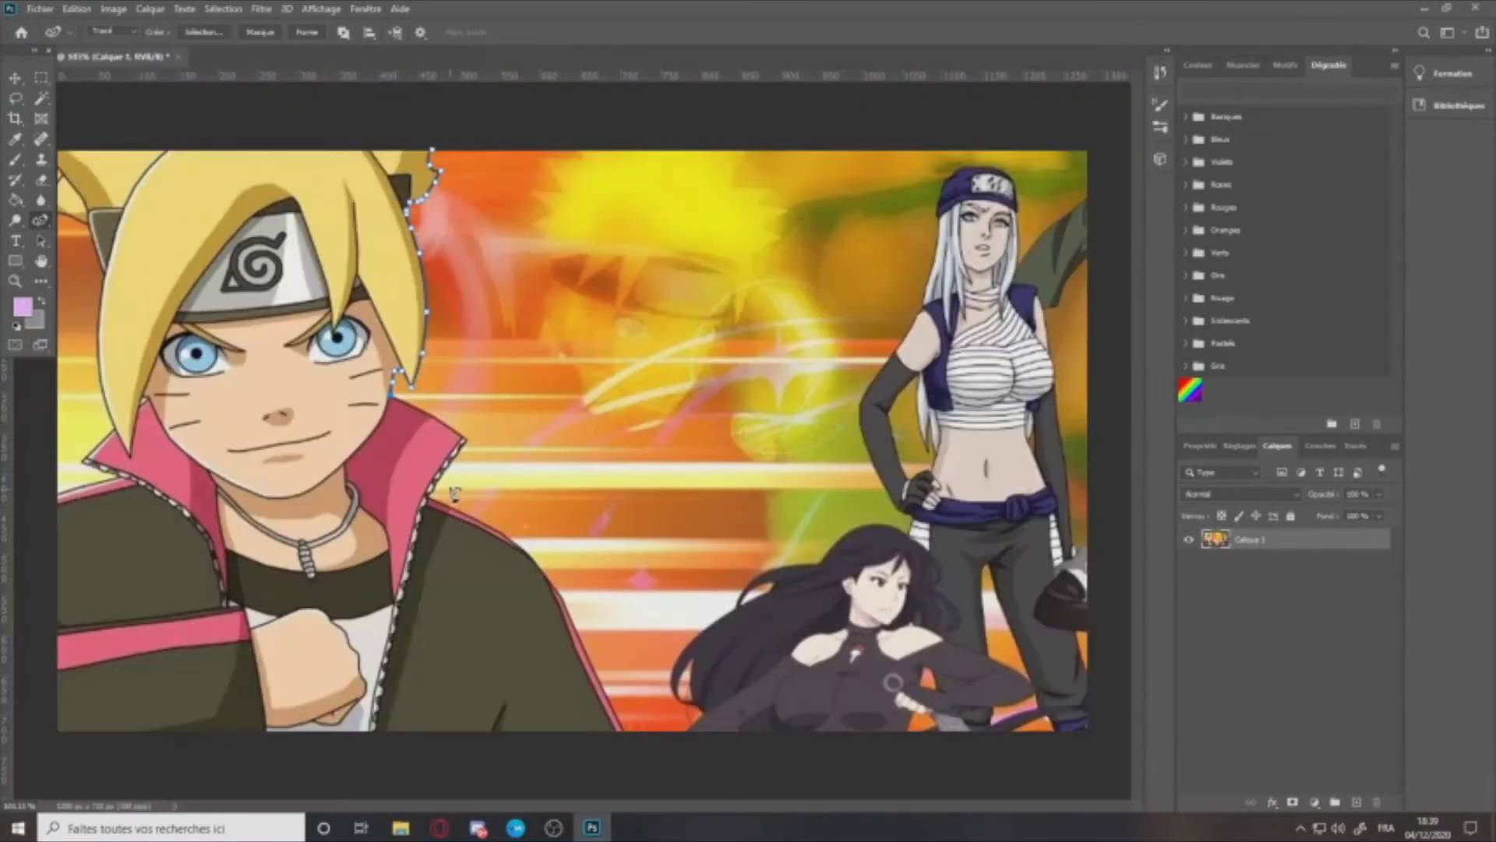
# Step: Extend the path to the pink collar's outer point and the collar's base, and bend it along the collar's upper edge
pyautogui.scroll(4, 455, 492)
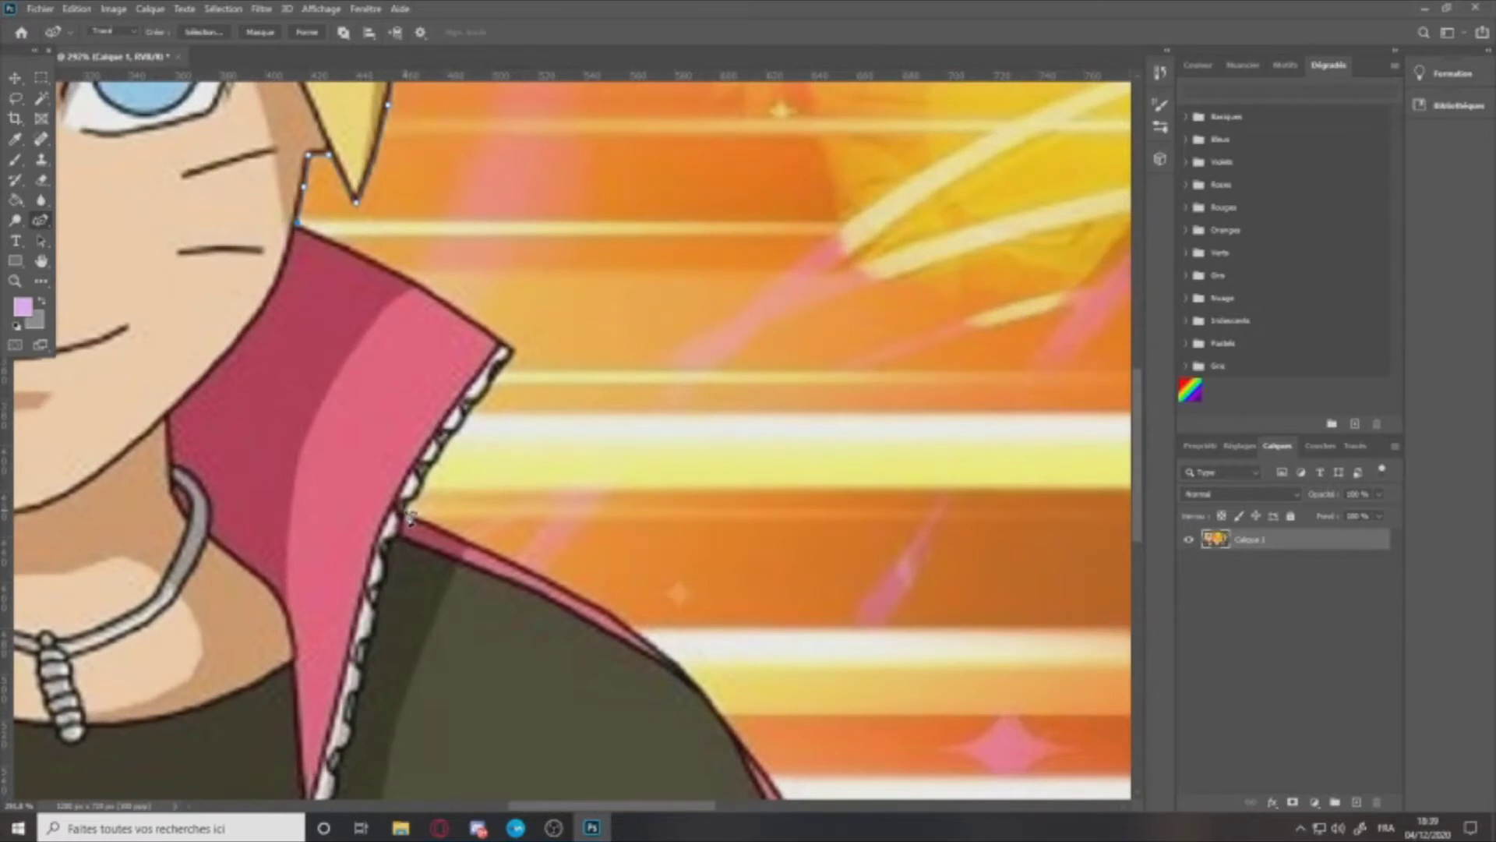
pyautogui.moveTo(352, 367); pyautogui.dragTo(514, 353)
pyautogui.doubleClick(514, 352)
pyautogui.scroll(1, 515, 354)
pyautogui.moveTo(270, 214); pyautogui.dragTo(283, 200)
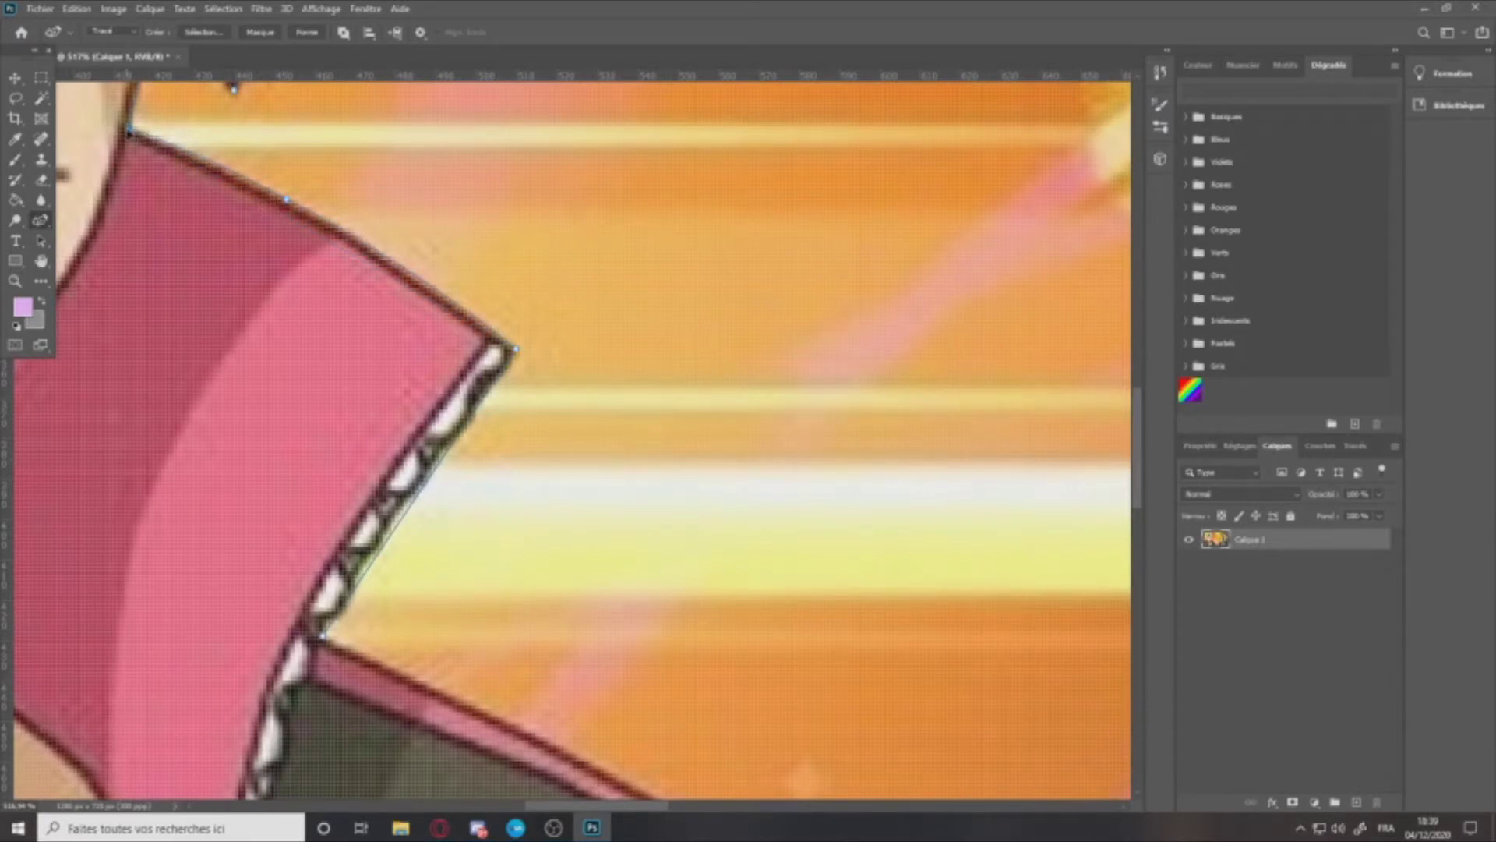
# Step: Add closely spaced path points along the collar's white zipper teeth, from the collar's outer point to where it meets the shoulder
pyautogui.scroll(4, 376, 240)
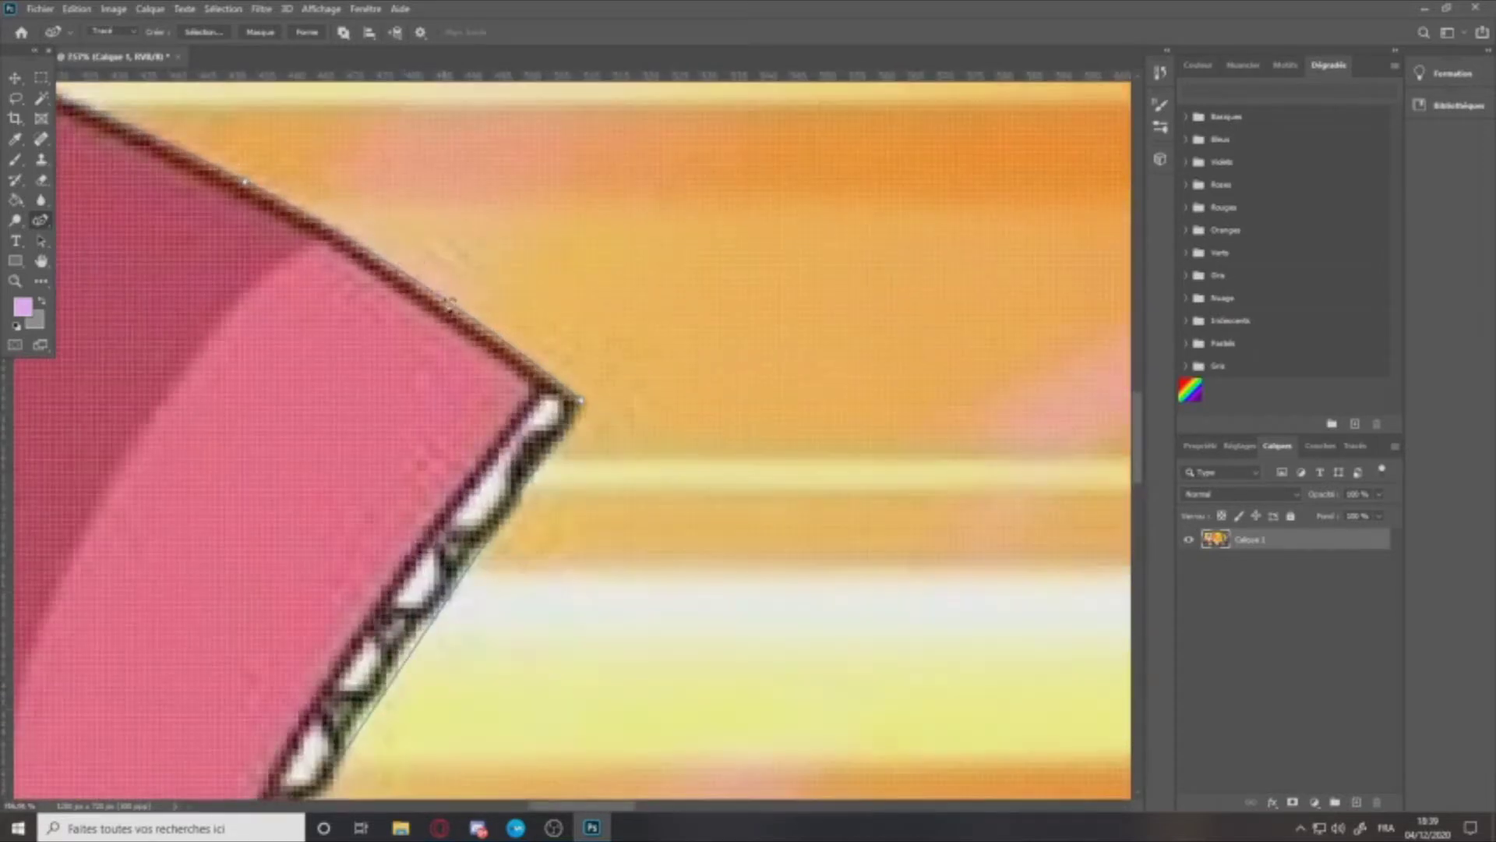
pyautogui.scroll(-5, 534, 417)
pyautogui.scroll(3, 543, 461)
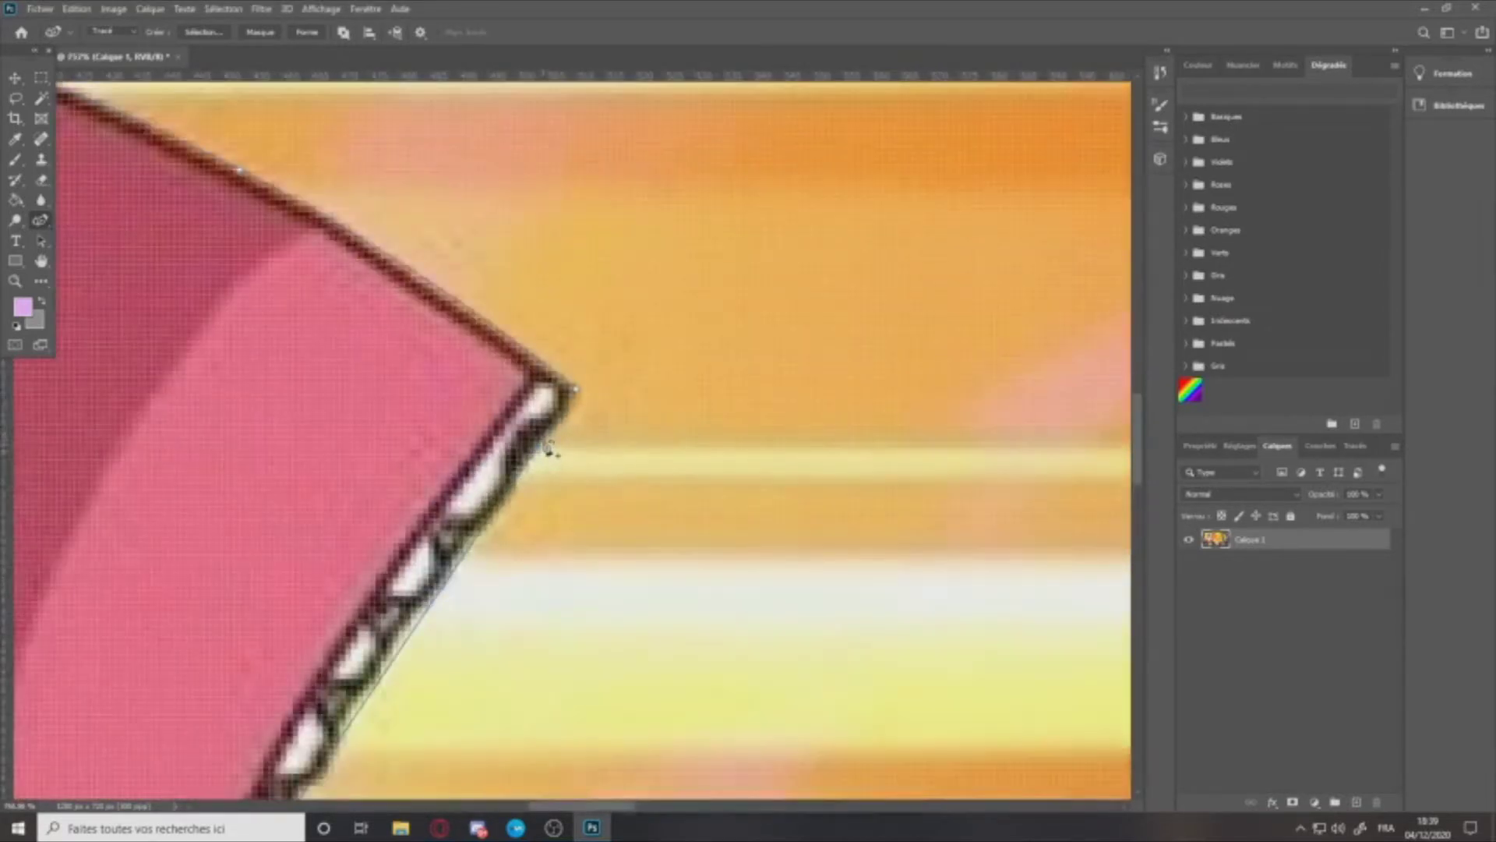
pyautogui.click(561, 418)
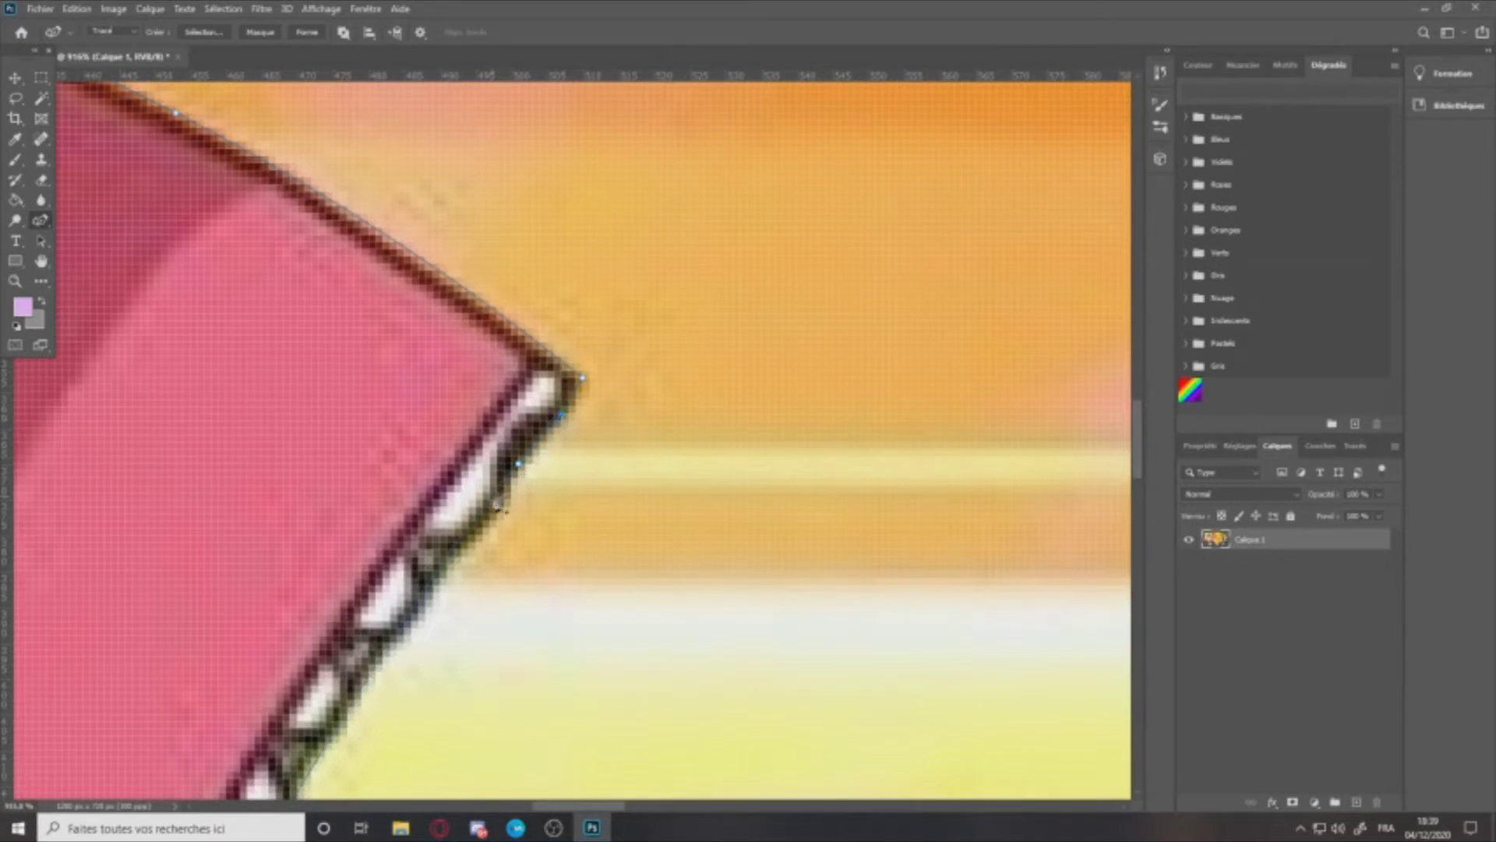
pyautogui.click(455, 557)
pyautogui.scroll(-5, 436, 572)
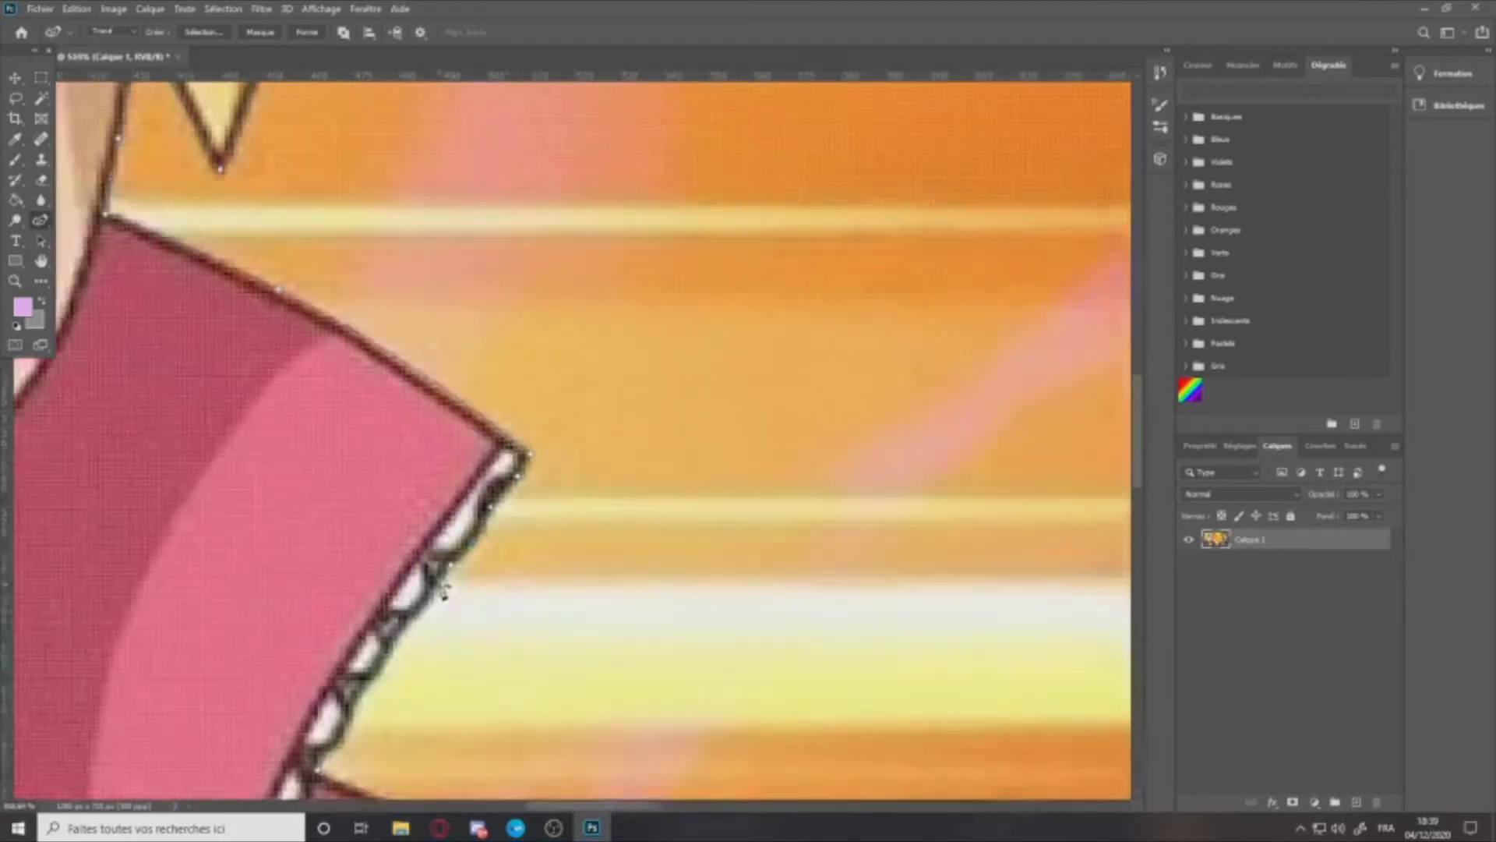
pyautogui.scroll(6, 432, 573)
pyautogui.click(414, 633)
pyautogui.moveTo(415, 633); pyautogui.dragTo(382, 657)
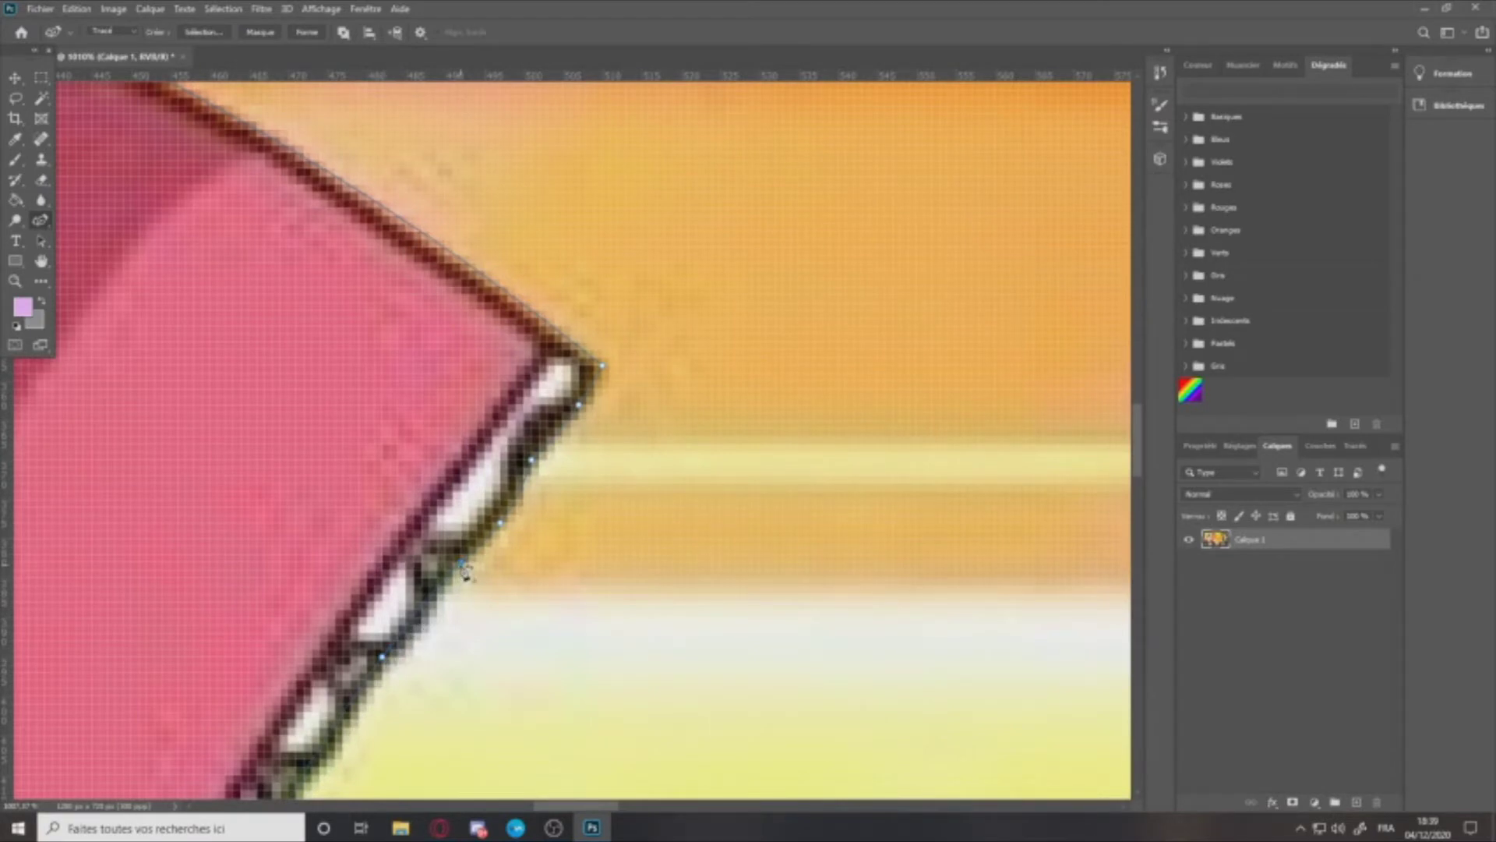
pyautogui.moveTo(426, 621); pyautogui.dragTo(427, 625)
pyautogui.scroll(-5, 379, 658)
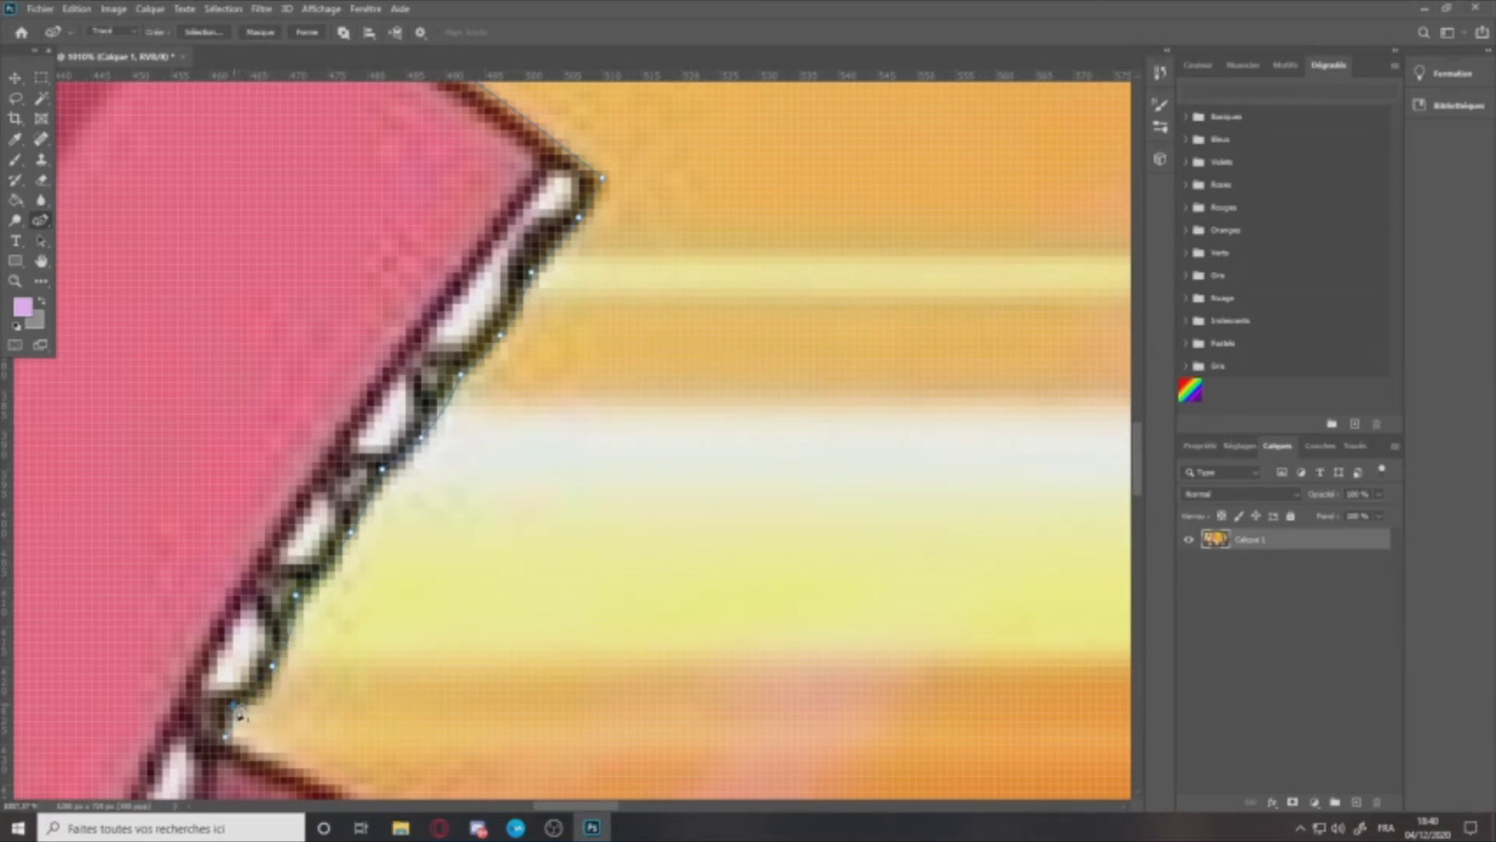
# Step: Extend the path from the collar's base to the image's lower edge and bend it along the upper shoulder's pink trim
pyautogui.scroll(-10, 289, 662)
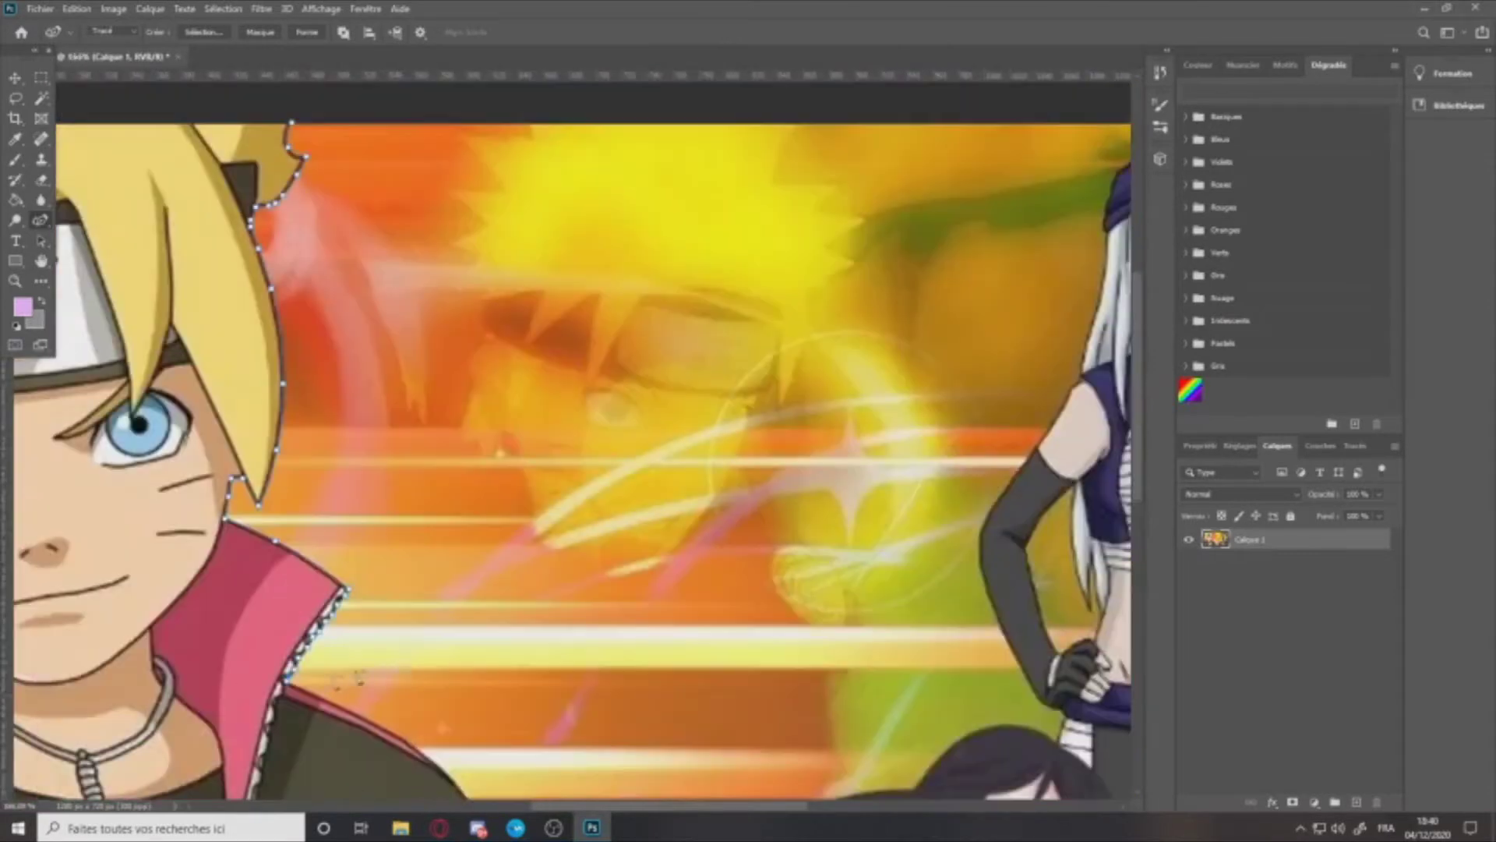
pyautogui.scroll(3, 643, 713)
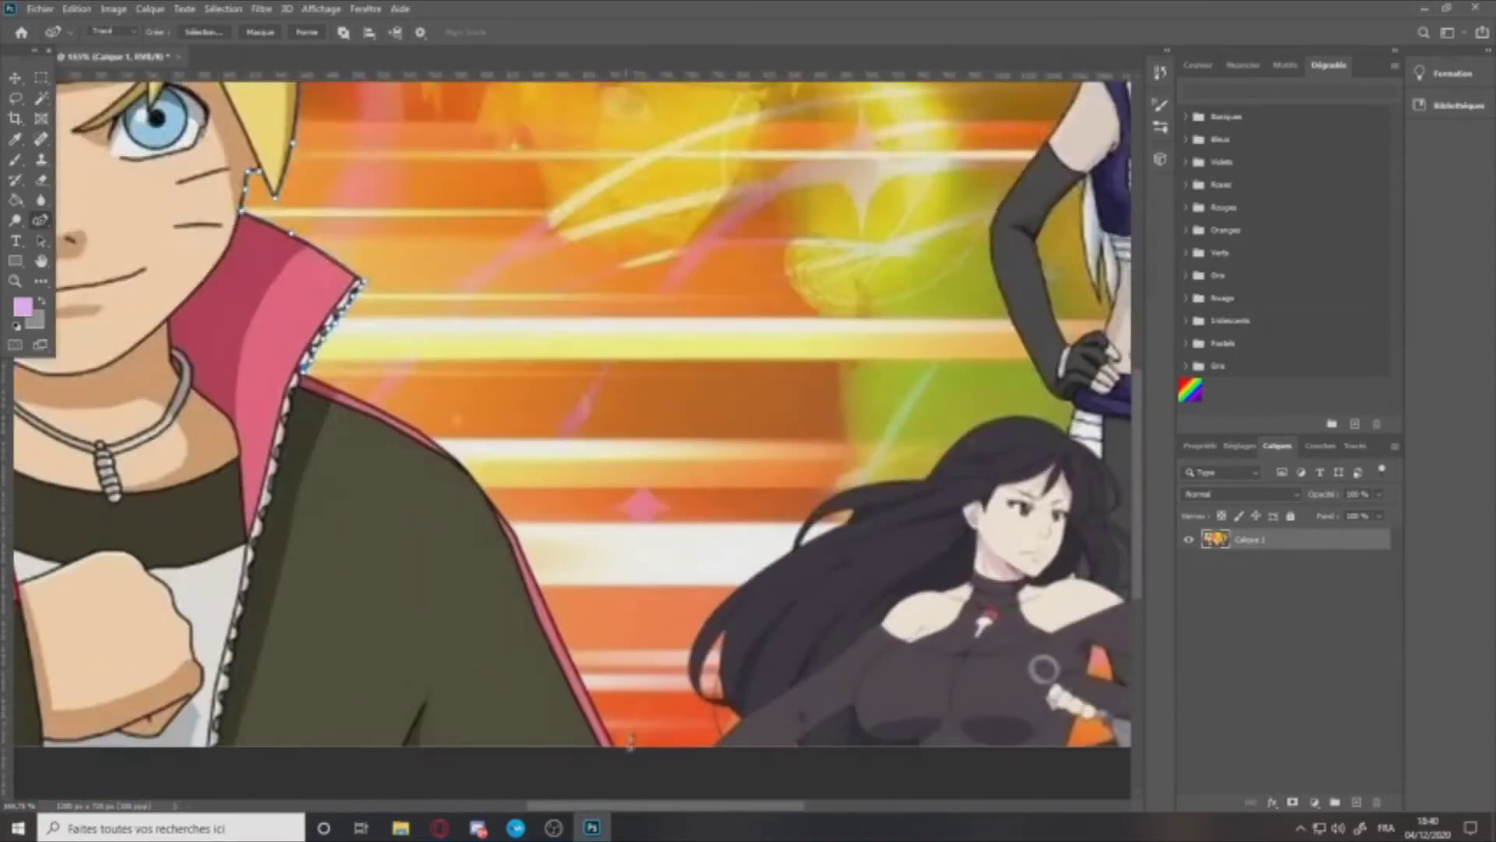
pyautogui.scroll(3, 425, 533)
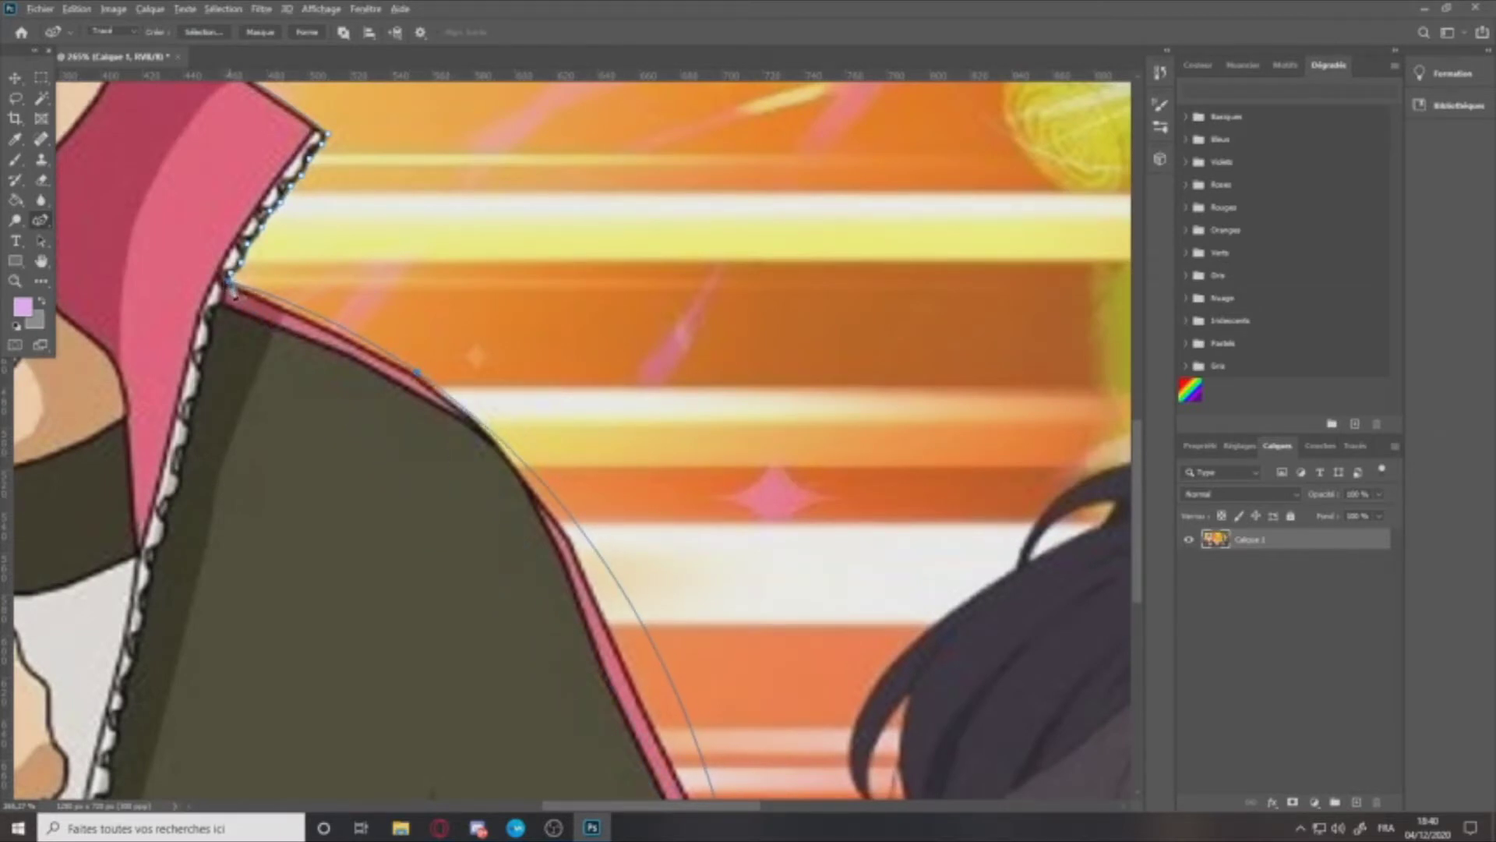
pyautogui.scroll(3, 389, 366)
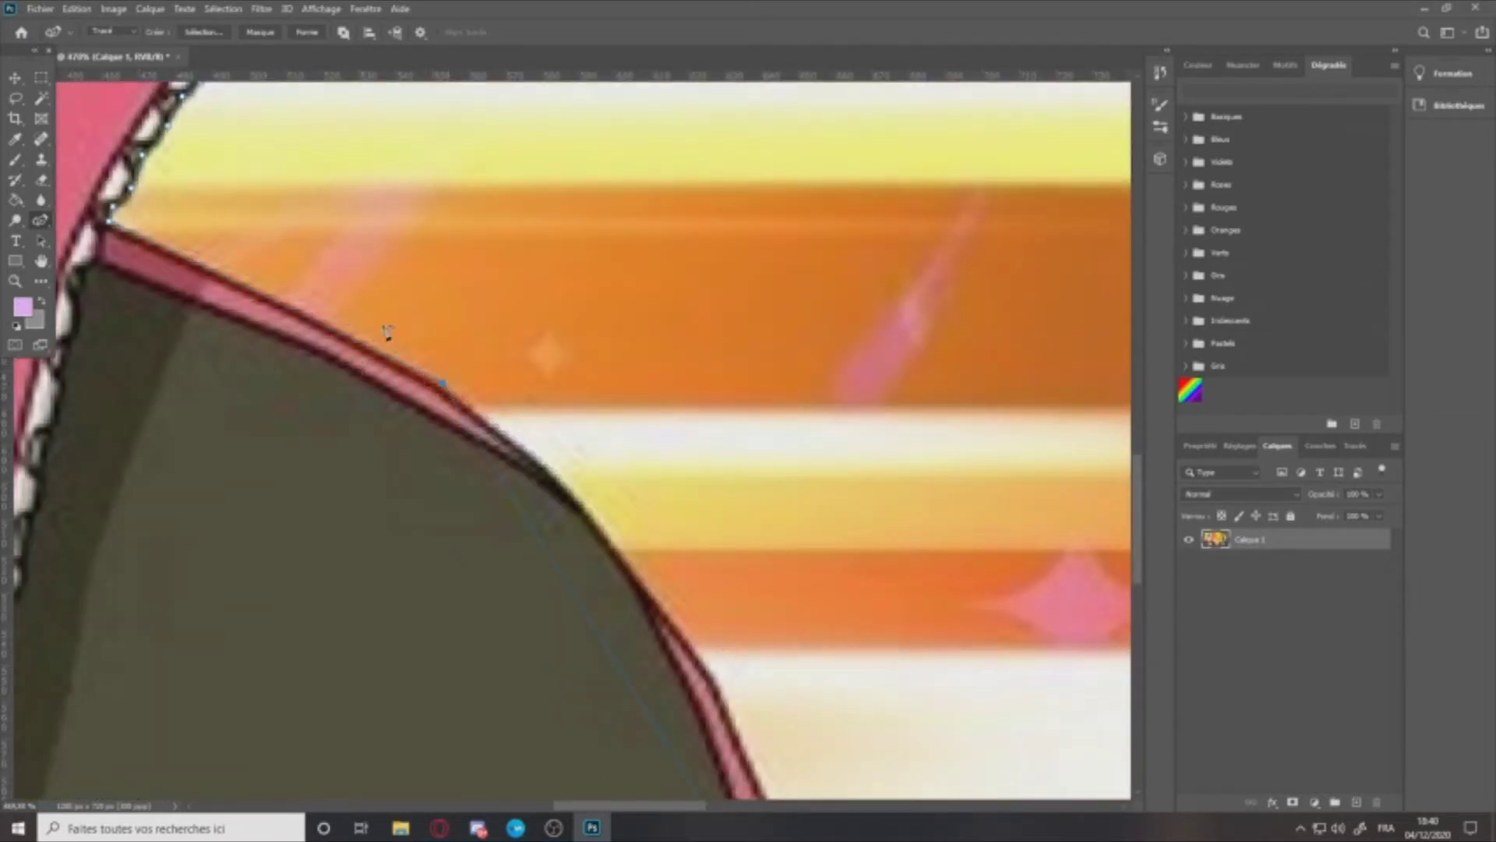
pyautogui.scroll(-3, 502, 476)
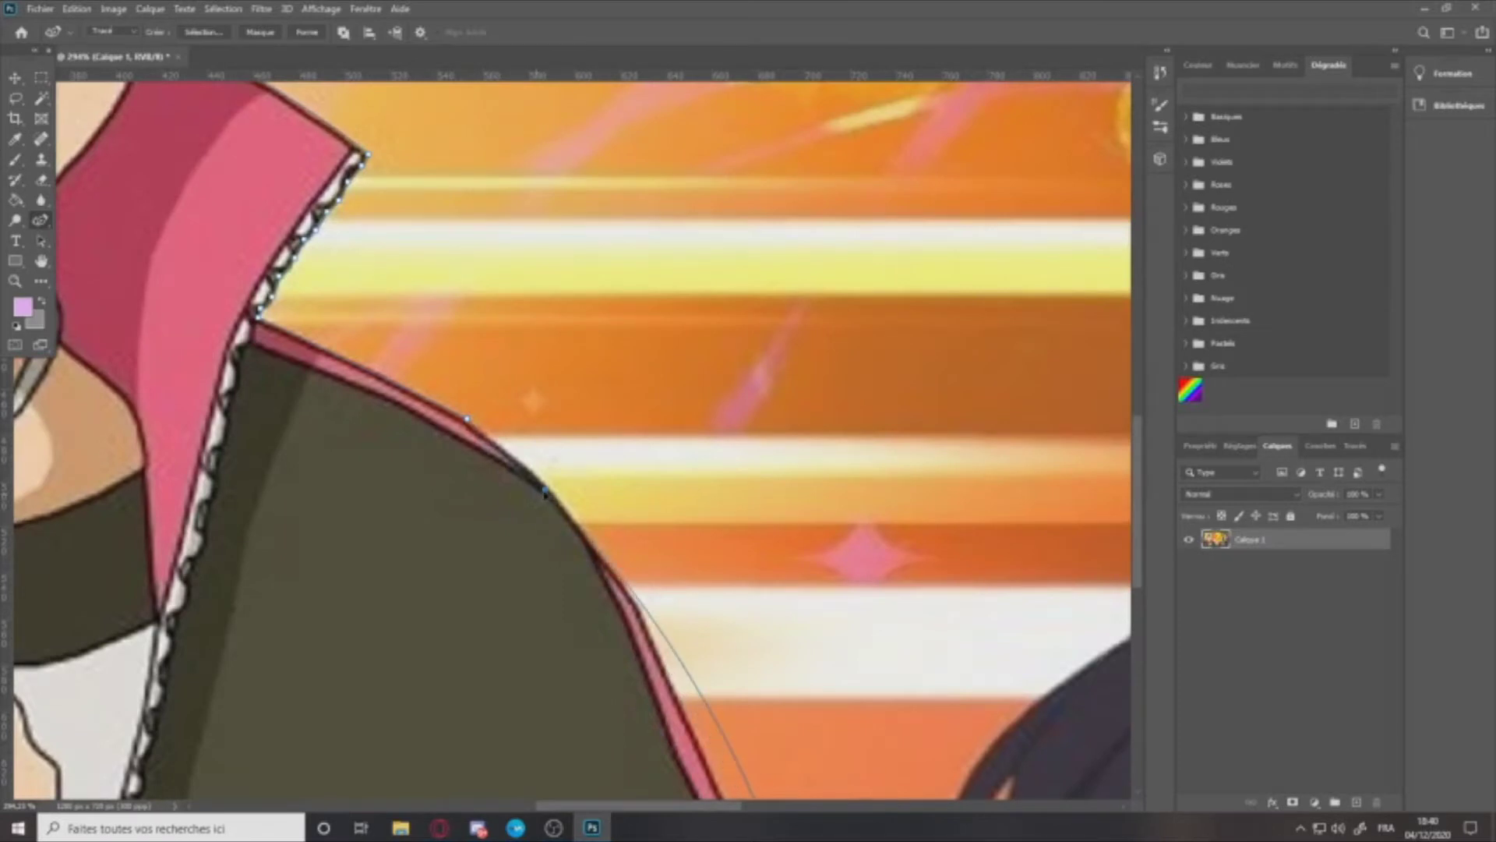
# Step: Add path points along the shoulder's curve and the start of the sleeve so the path hugs the pink trim
pyautogui.scroll(4, 455, 421)
pyautogui.click(431, 425)
pyautogui.scroll(-4, 727, 645)
pyautogui.scroll(4, 785, 628)
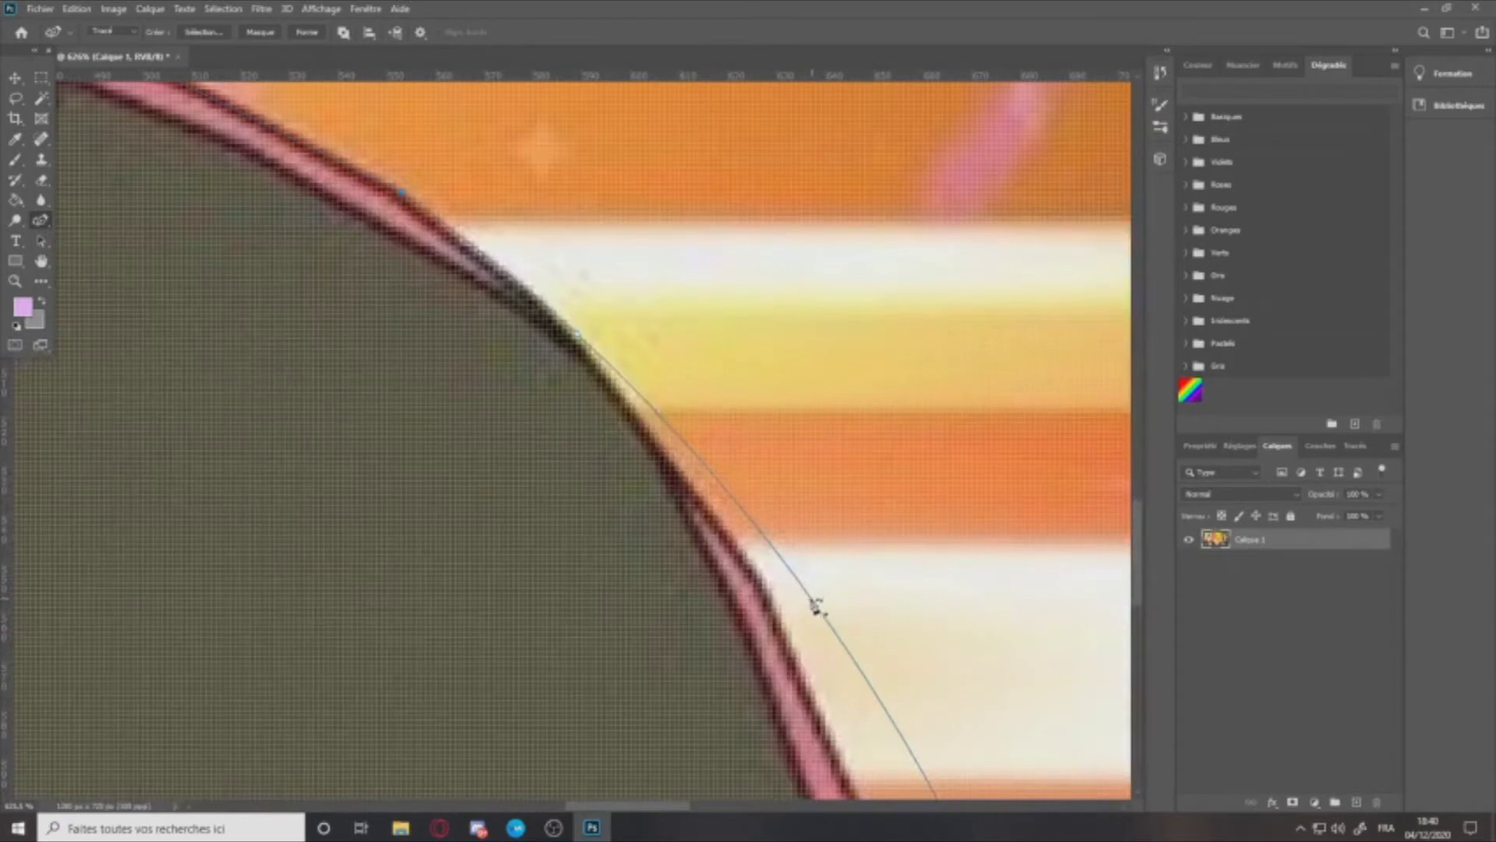
pyautogui.click(777, 615)
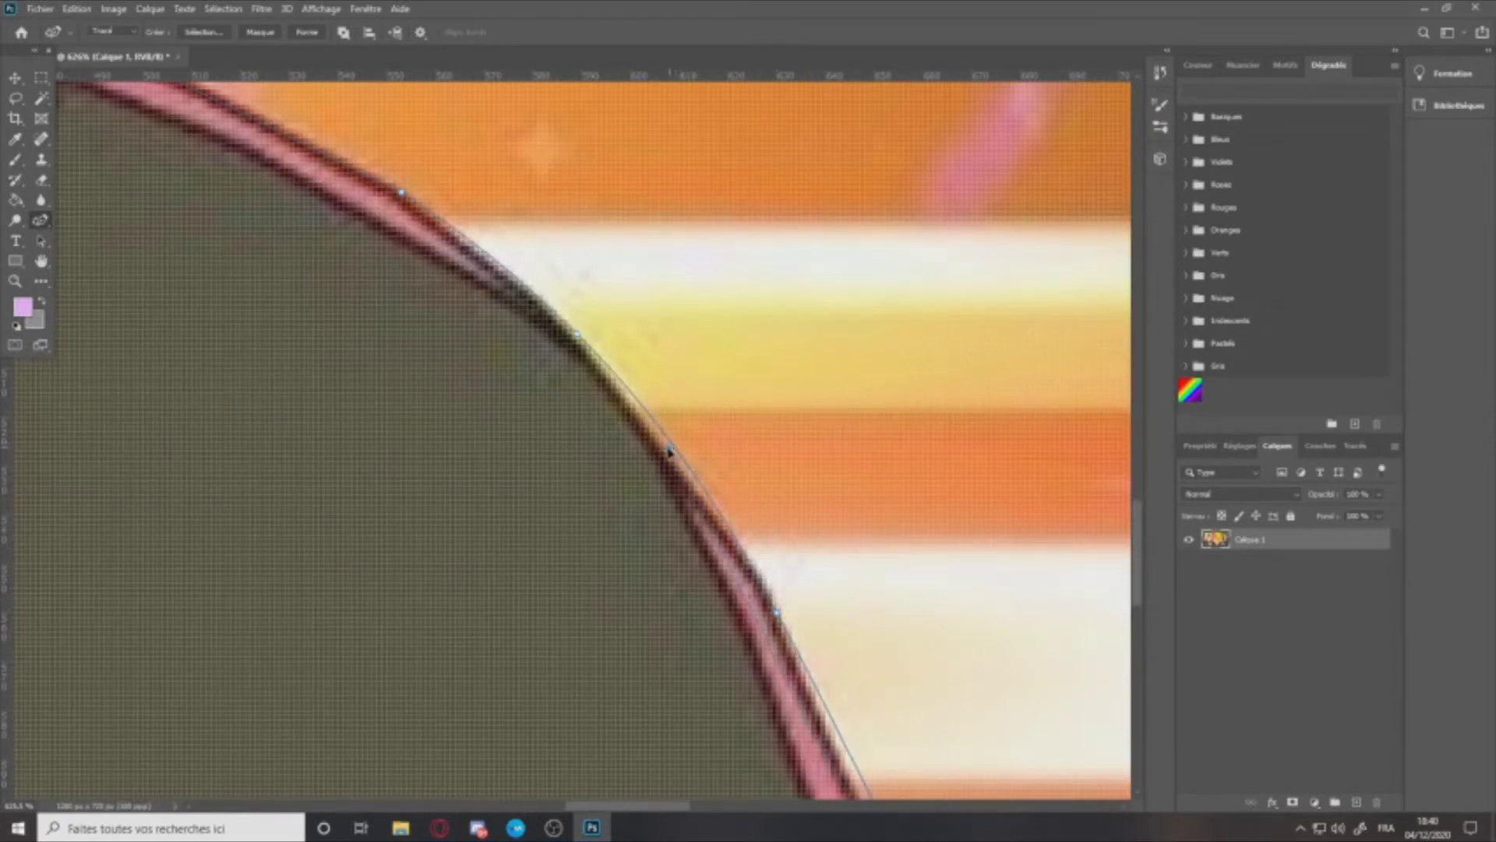
pyautogui.click(667, 452)
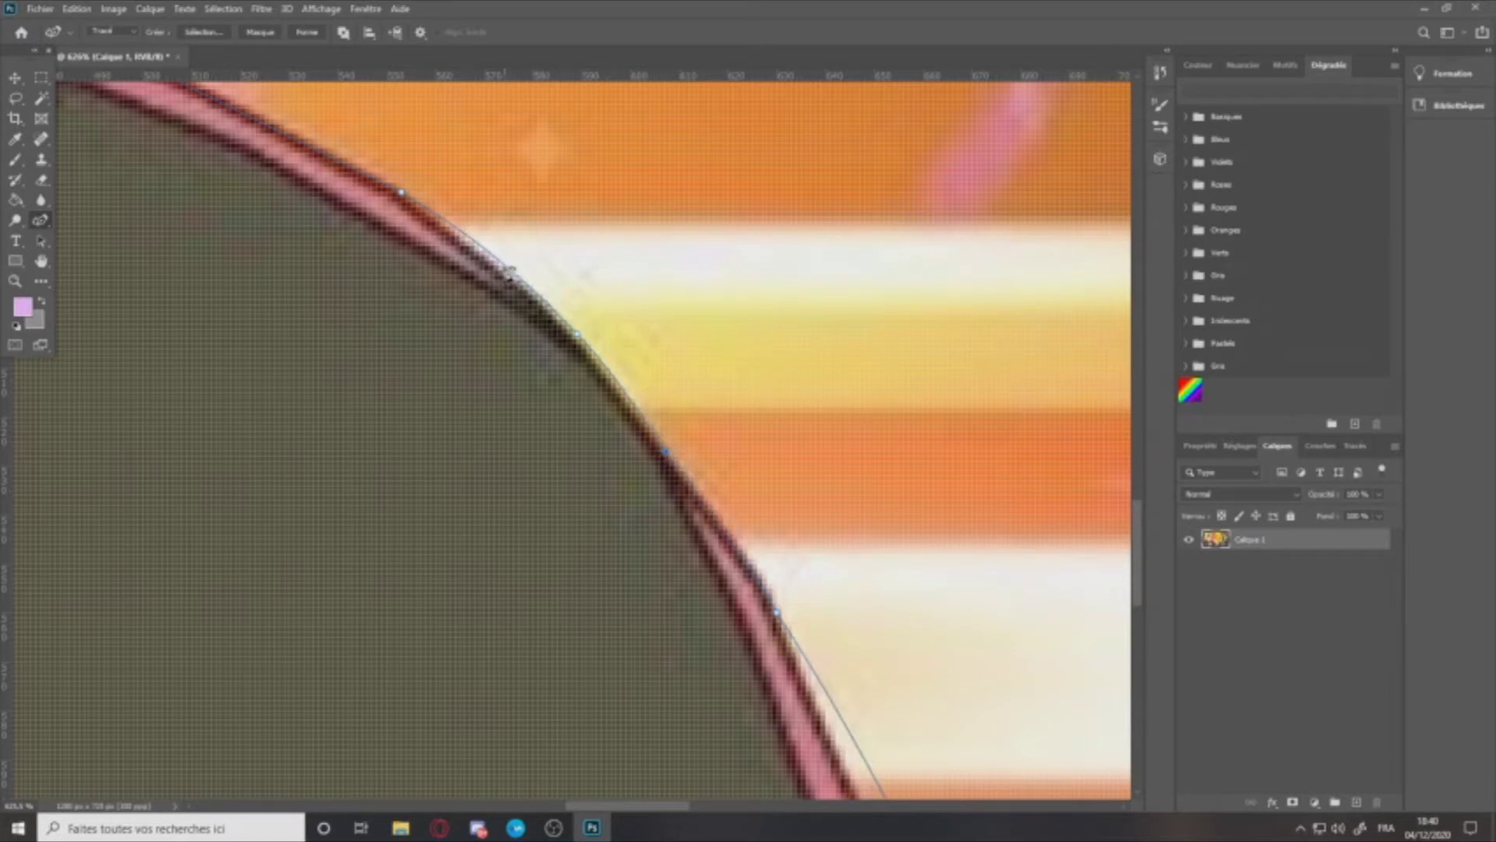
pyautogui.click(507, 272)
# Step: Fit the path to the sleeve's outer pink trim, from the shoulder bend down to the image's lower edge
pyautogui.scroll(-5, 511, 274)
pyautogui.scroll(4, 798, 614)
pyautogui.moveTo(727, 599); pyautogui.dragTo(710, 601)
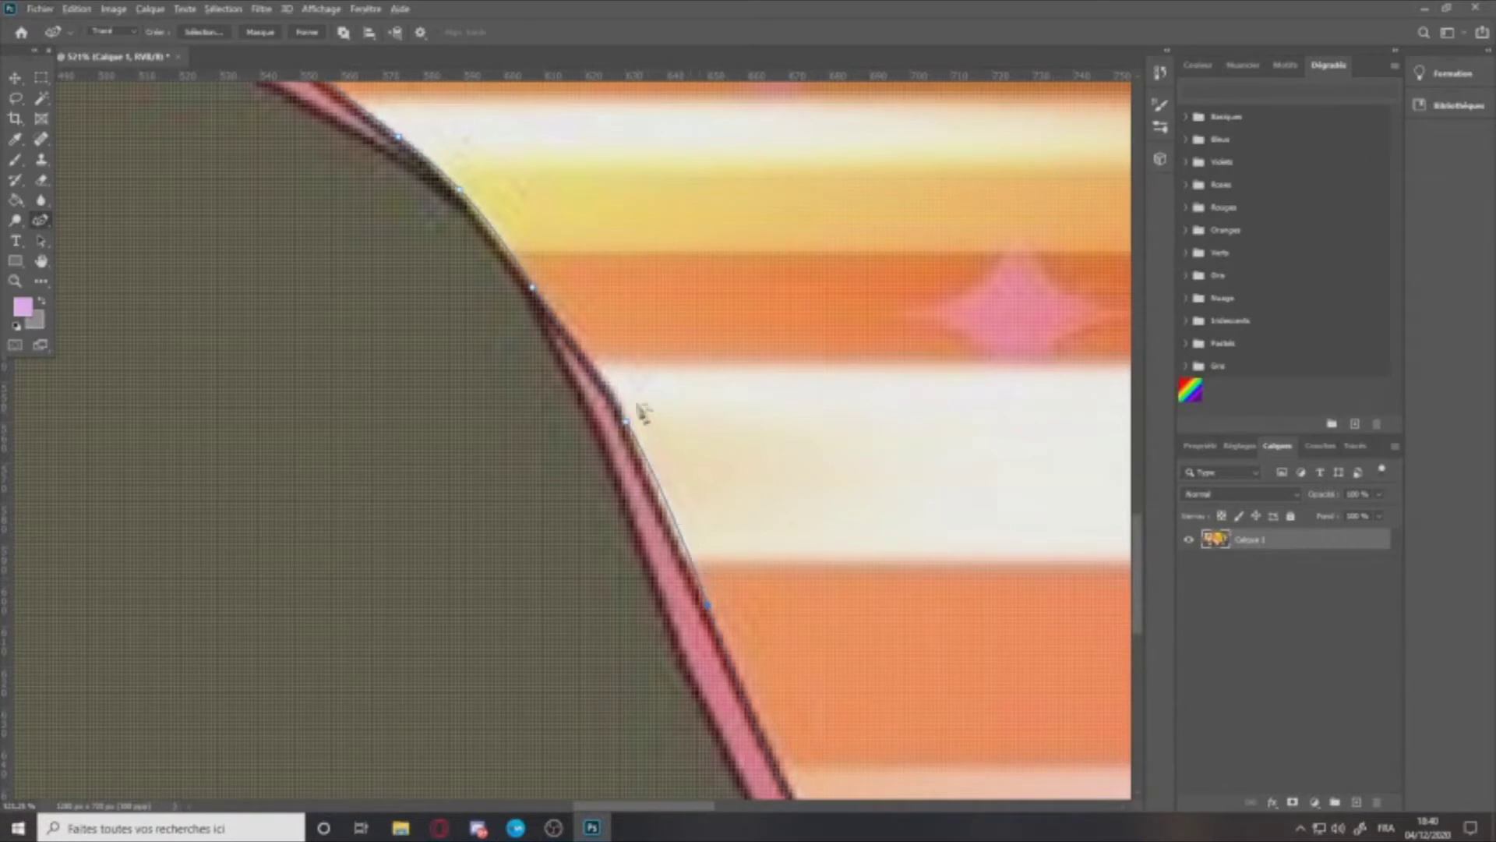
pyautogui.scroll(-3, 601, 377)
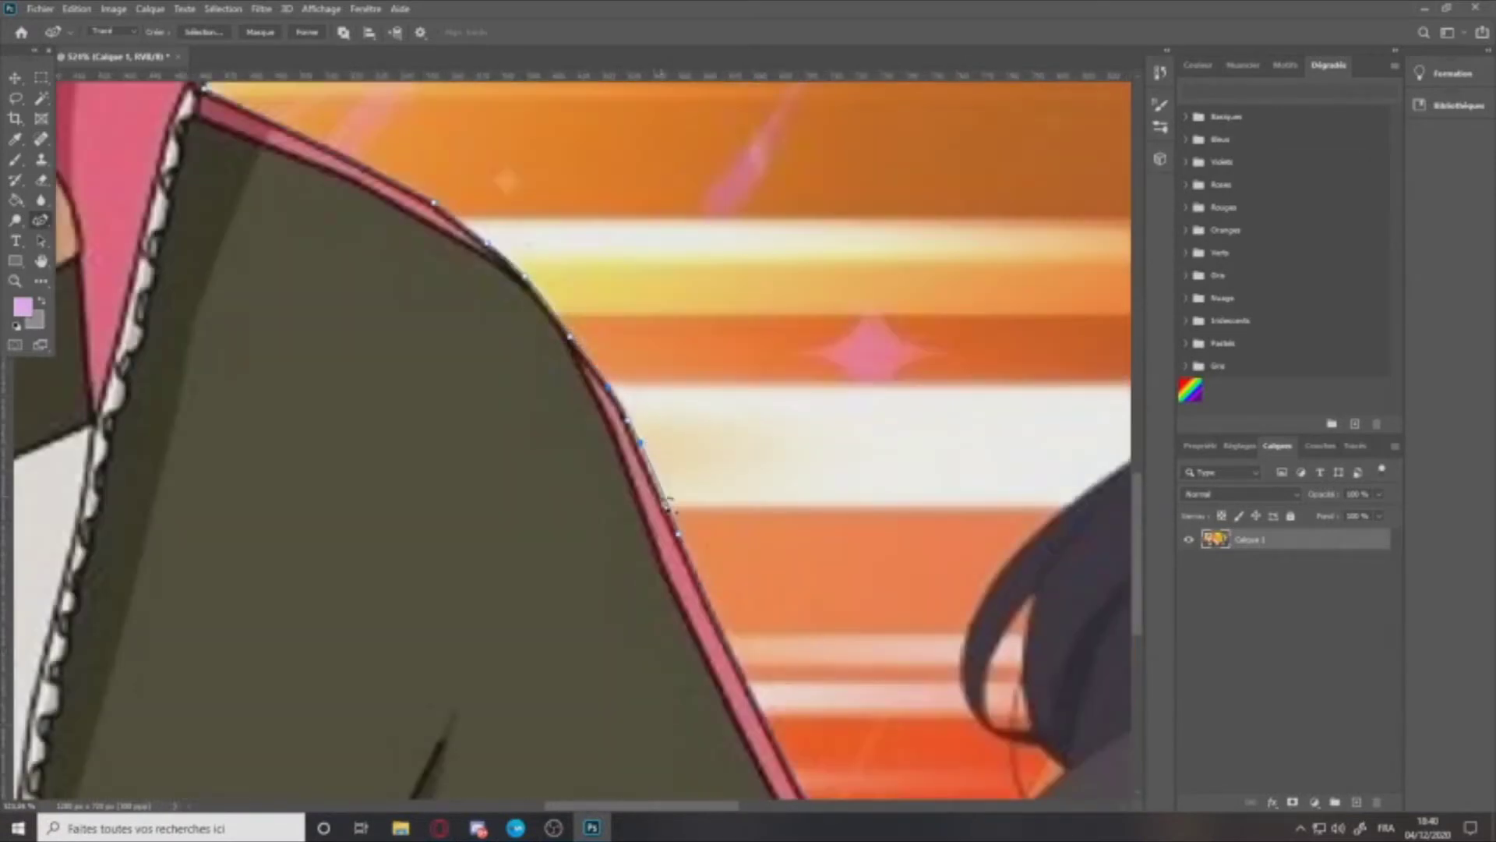
pyautogui.scroll(3, 667, 490)
pyautogui.moveTo(662, 491); pyautogui.dragTo(655, 491)
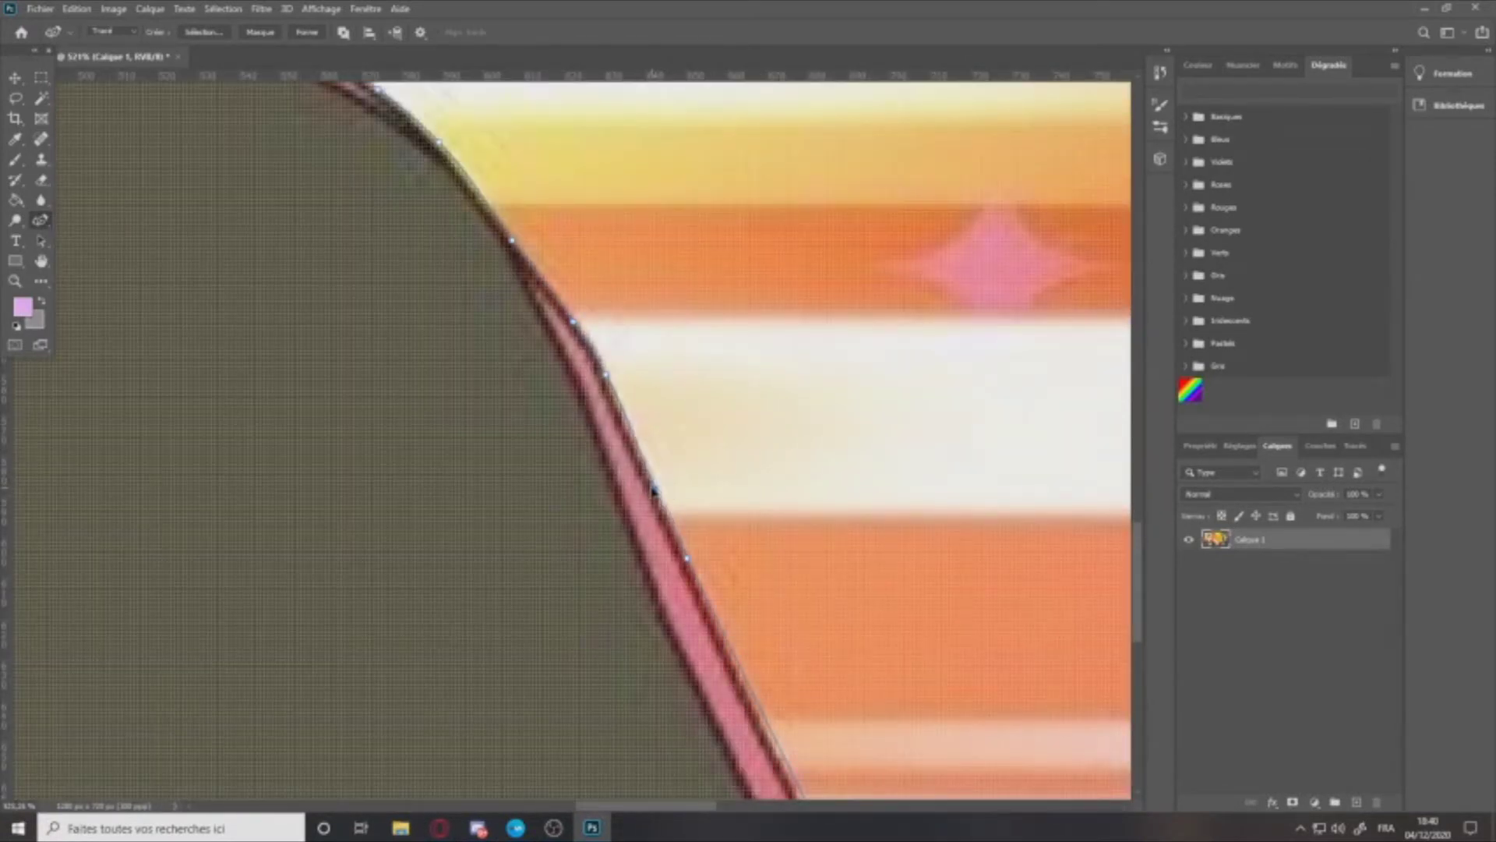
pyautogui.scroll(-3, 764, 663)
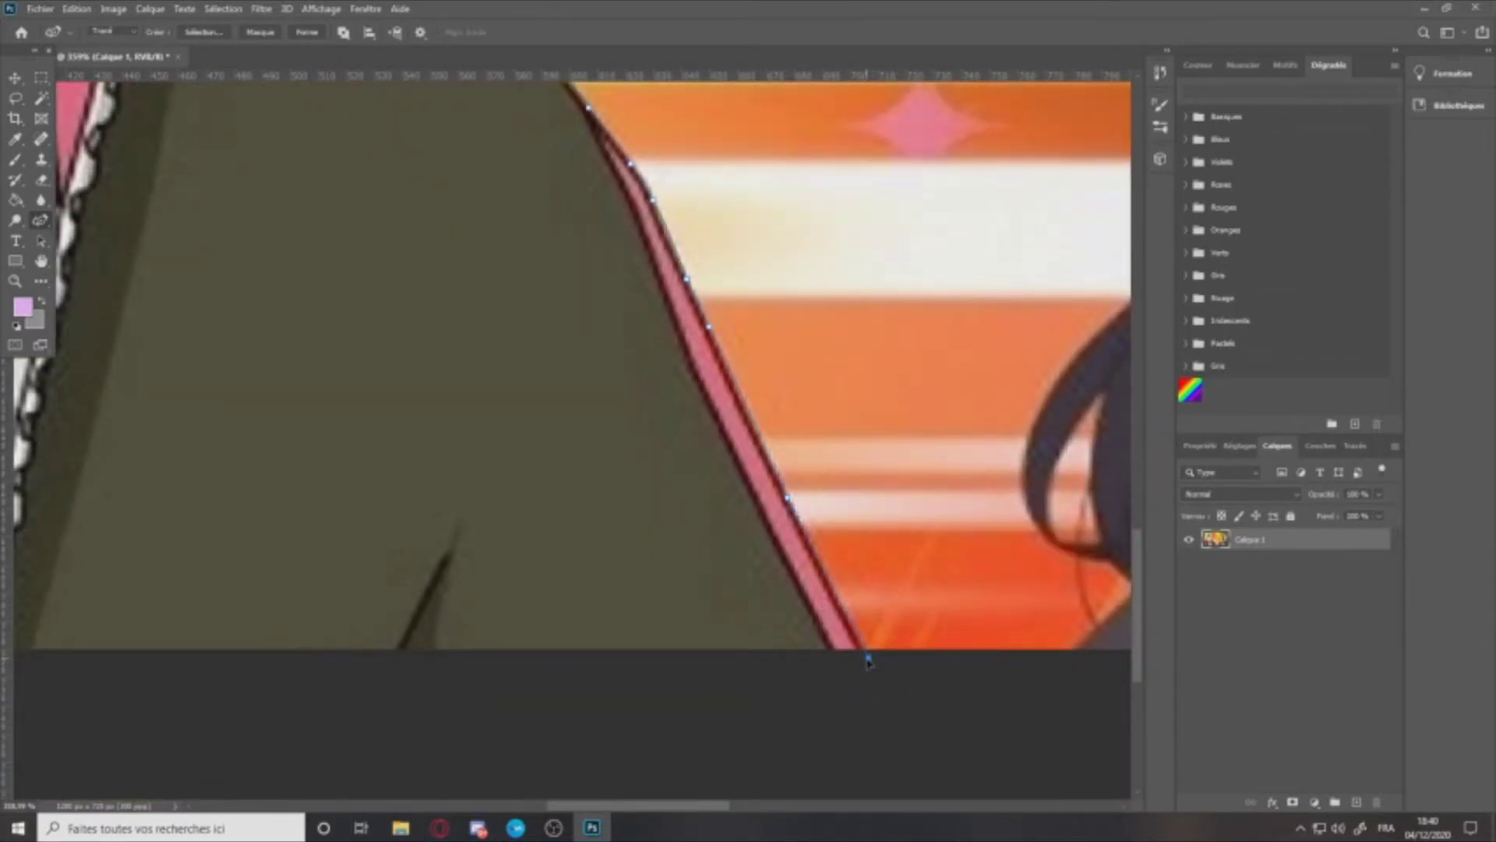
# Step: Run the path outside the canvas around the background and the other characters, and close it at the hair's starting point
pyautogui.scroll(-10, 869, 661)
pyautogui.click(833, 560)
pyautogui.click(805, 289)
pyautogui.click(527, 337)
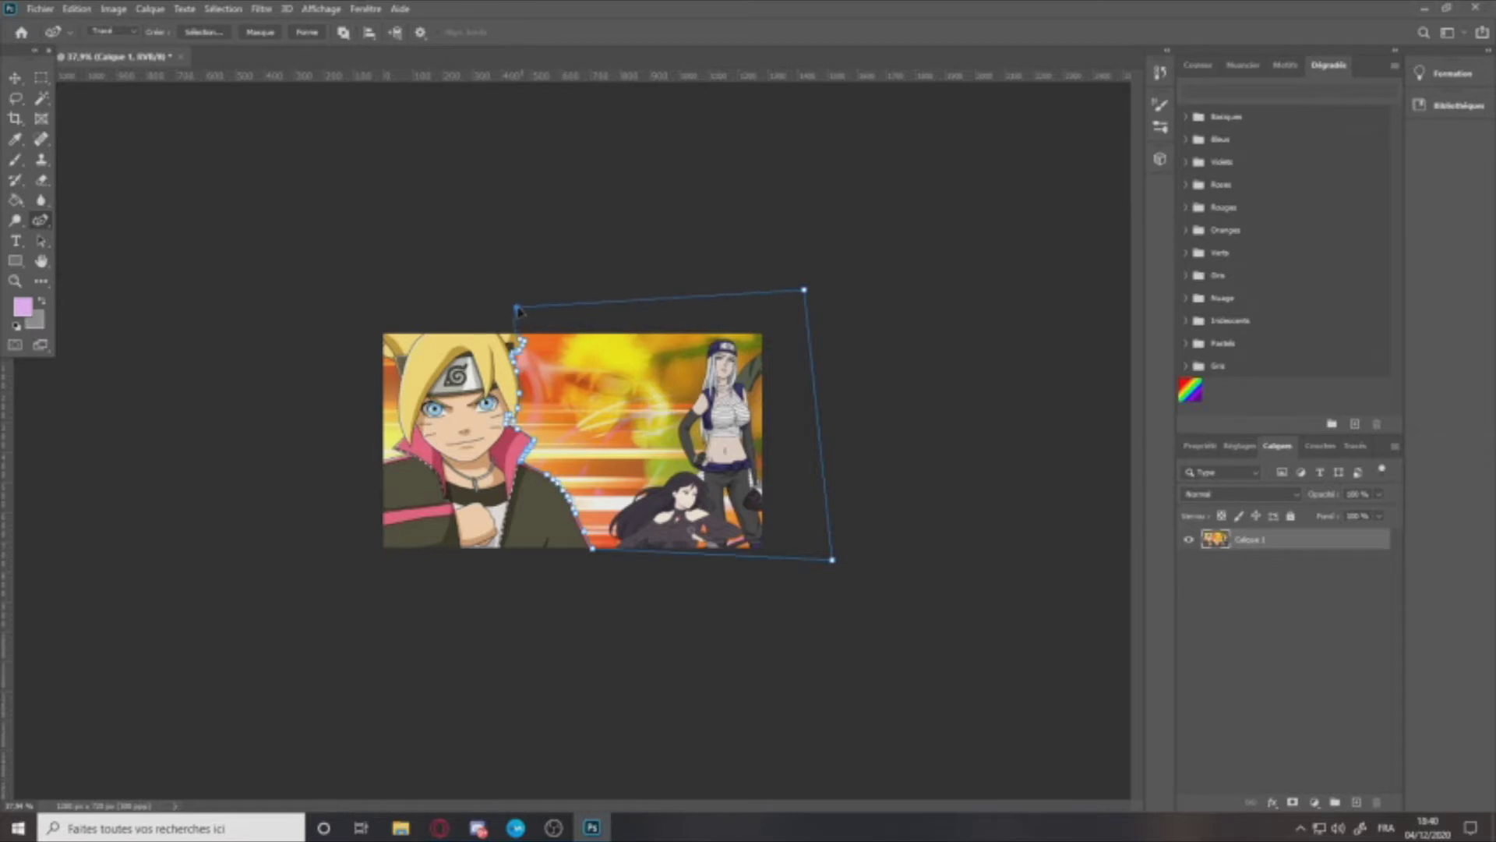
pyautogui.scroll(10, 523, 336)
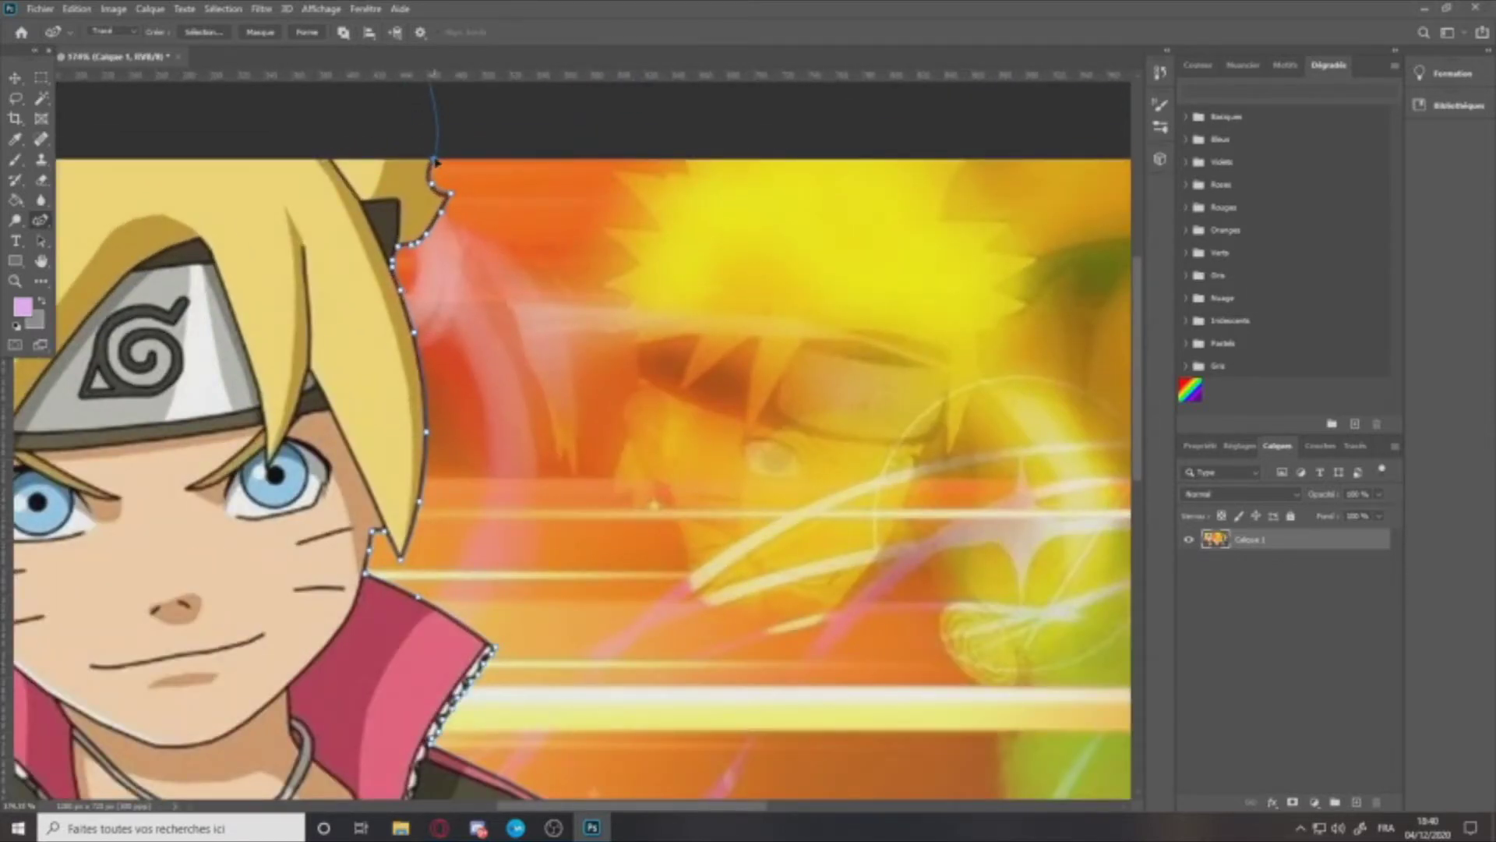
pyautogui.scroll(-7, 439, 195)
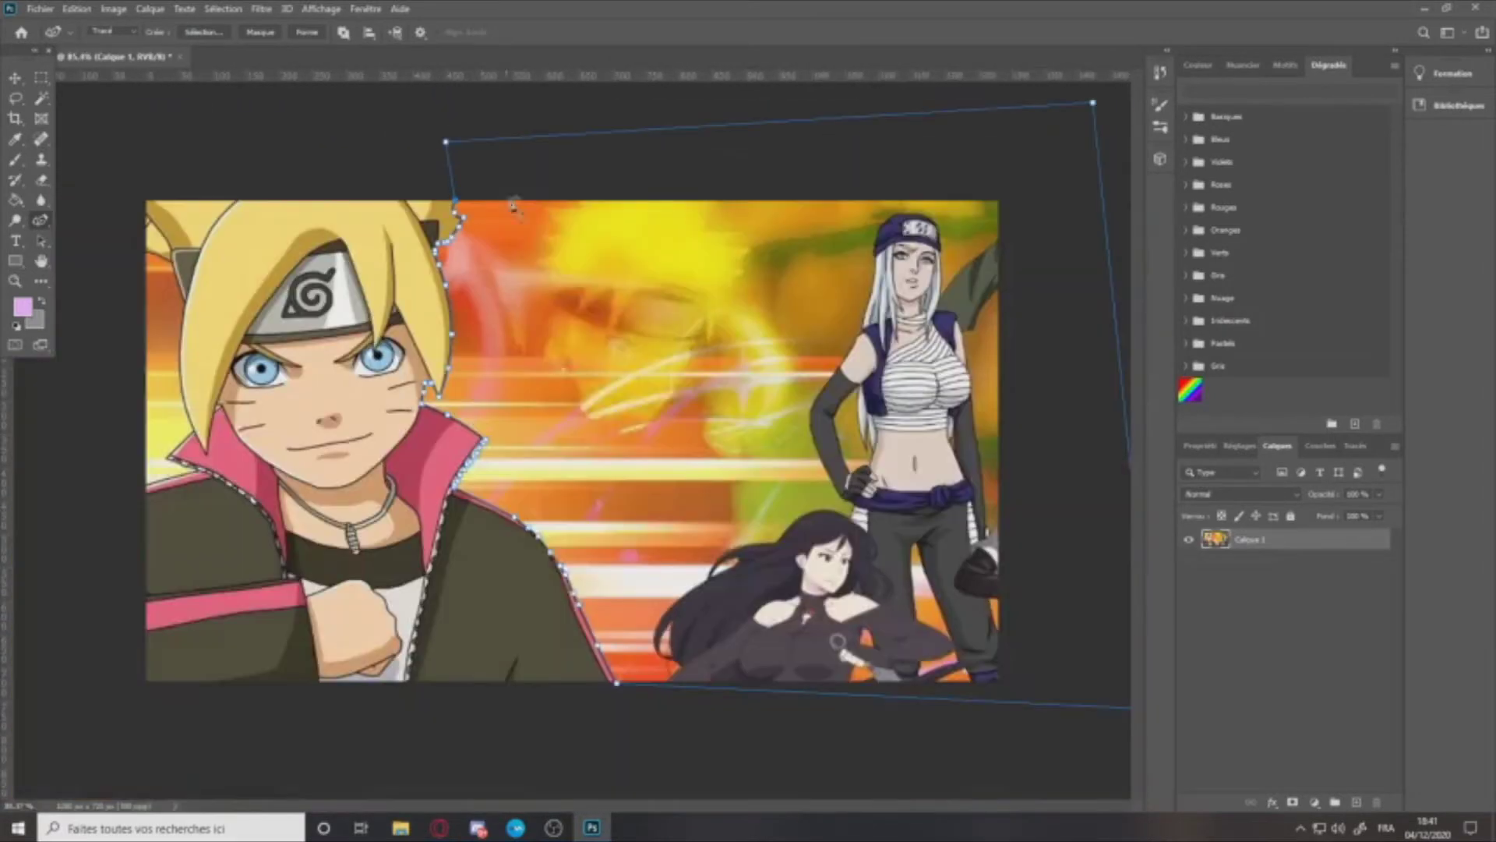
# Step: Turn the closed path into a selection and delete the background and other characters inside it
pyautogui.rightClick(534, 245)
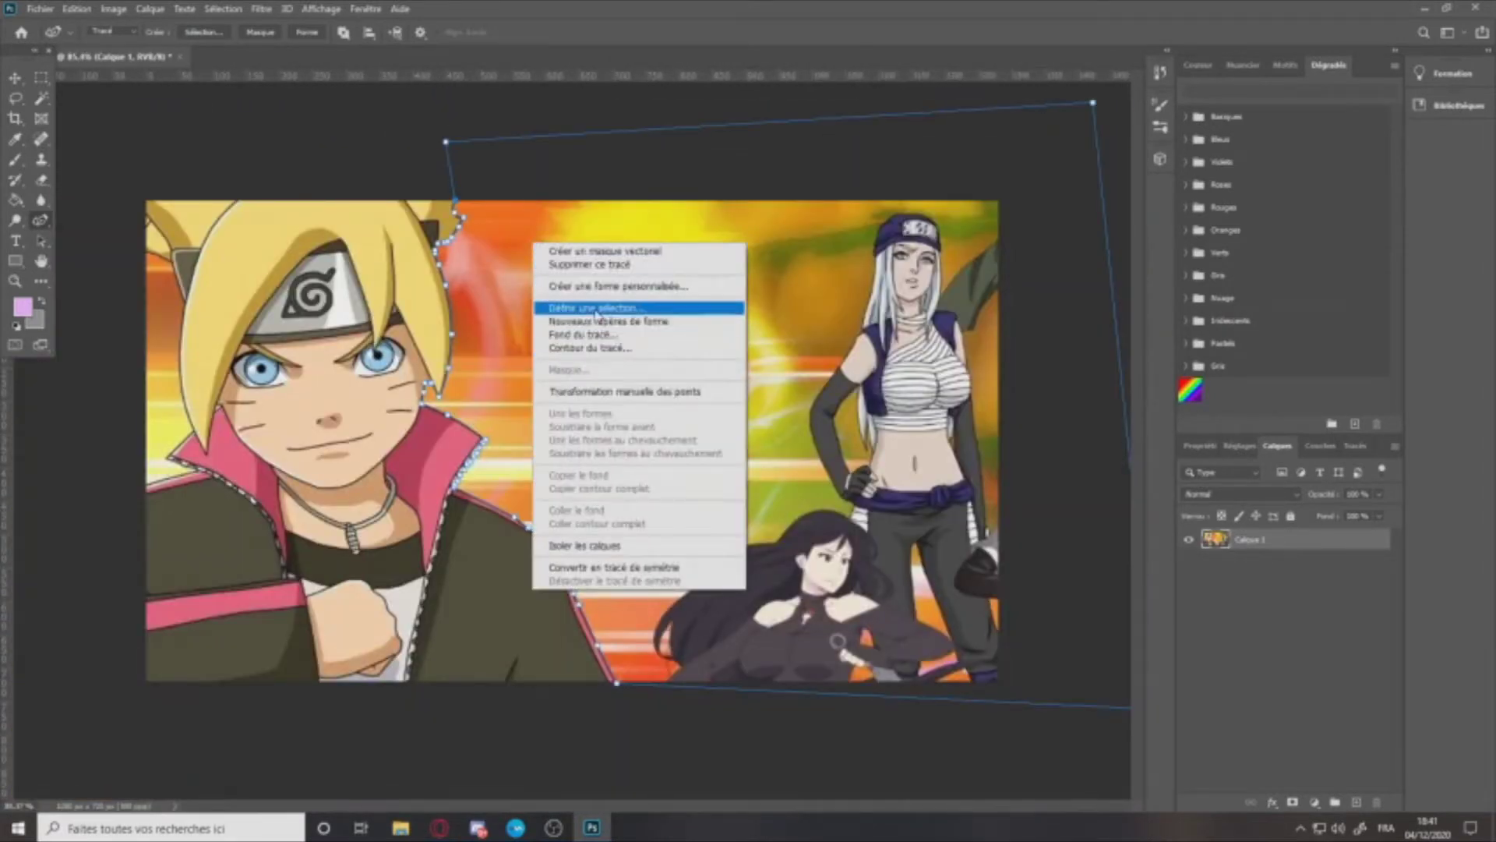
pyautogui.click(709, 308)
pyautogui.click(867, 222)
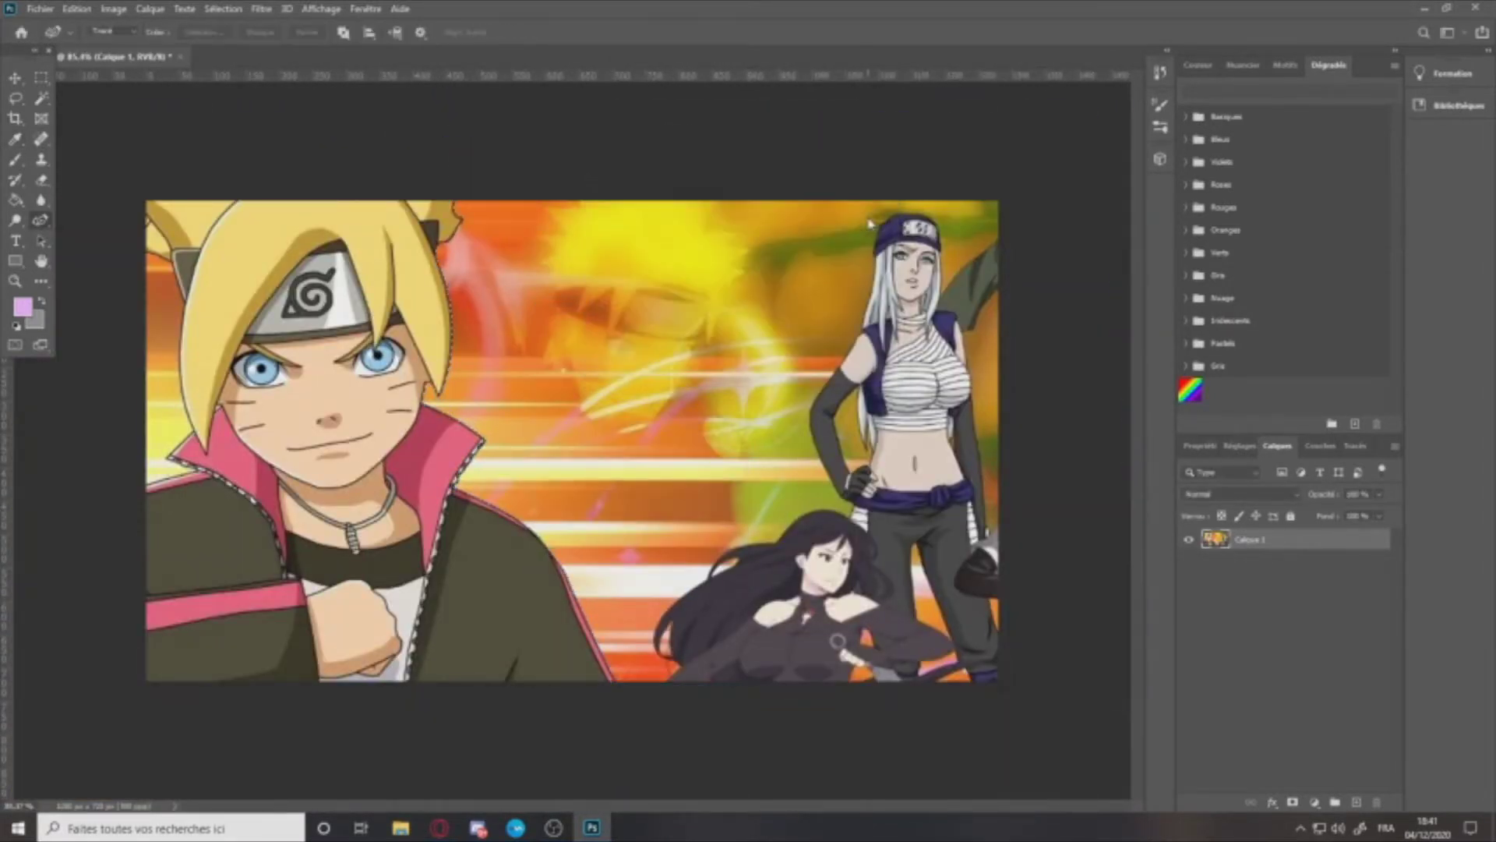
pyautogui.press('Delete')
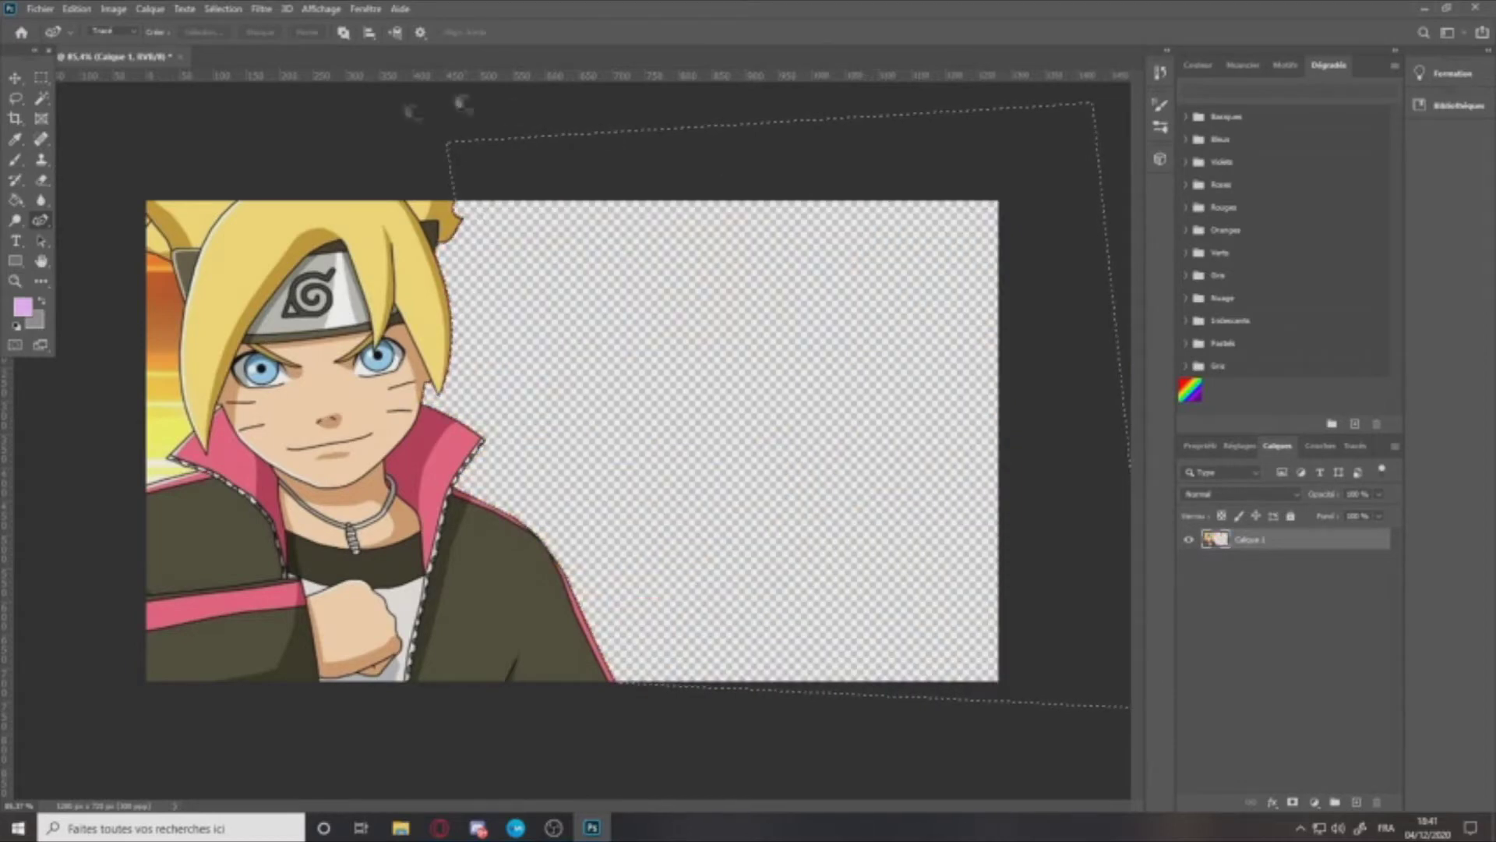
# Step: Deselect the cleared area using the Rectangular Marquee tool
pyautogui.click(42, 77)
pyautogui.click(438, 181)
pyautogui.scroll(3, 656, 324)
pyautogui.scroll(-9, 656, 324)
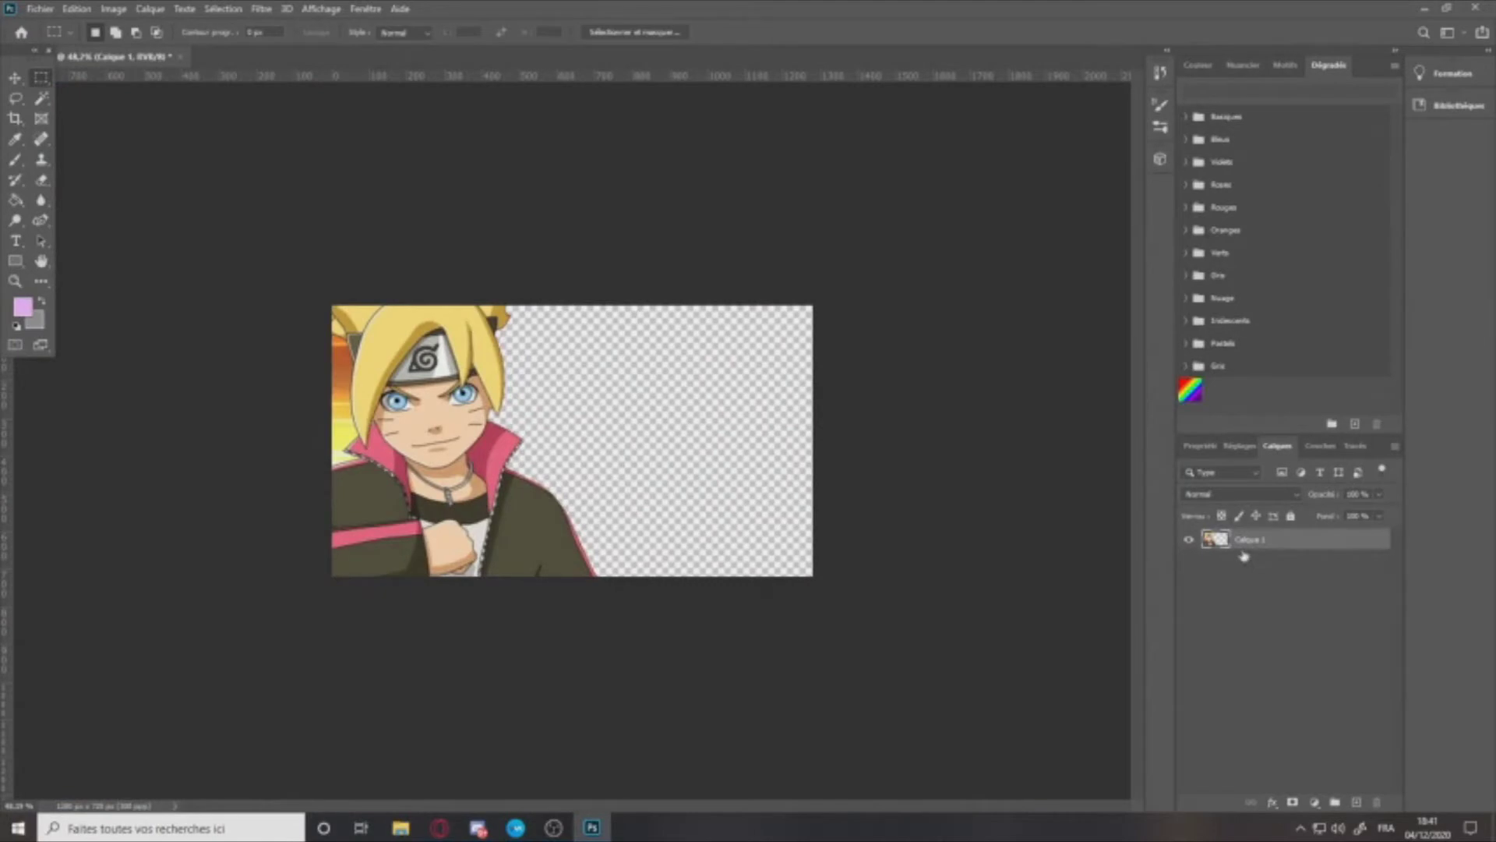
# Step: Open the cut-out layer's blending options and enable an outer glow (Lueur externe), leaving the stroke (Contour) off
pyautogui.rightClick(1244, 553)
pyautogui.click(1045, 172)
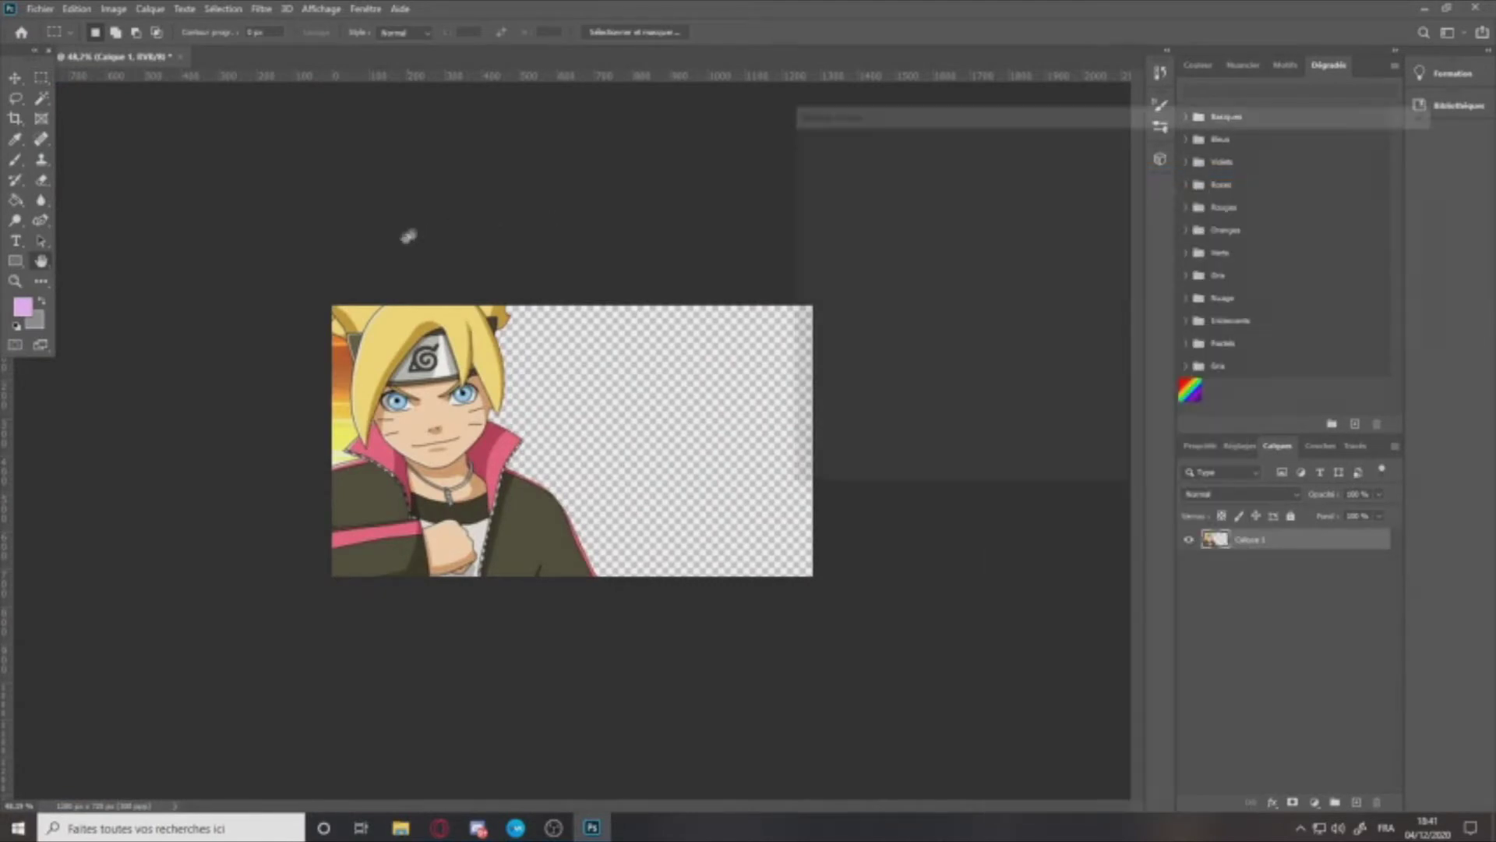
pyautogui.click(803, 247)
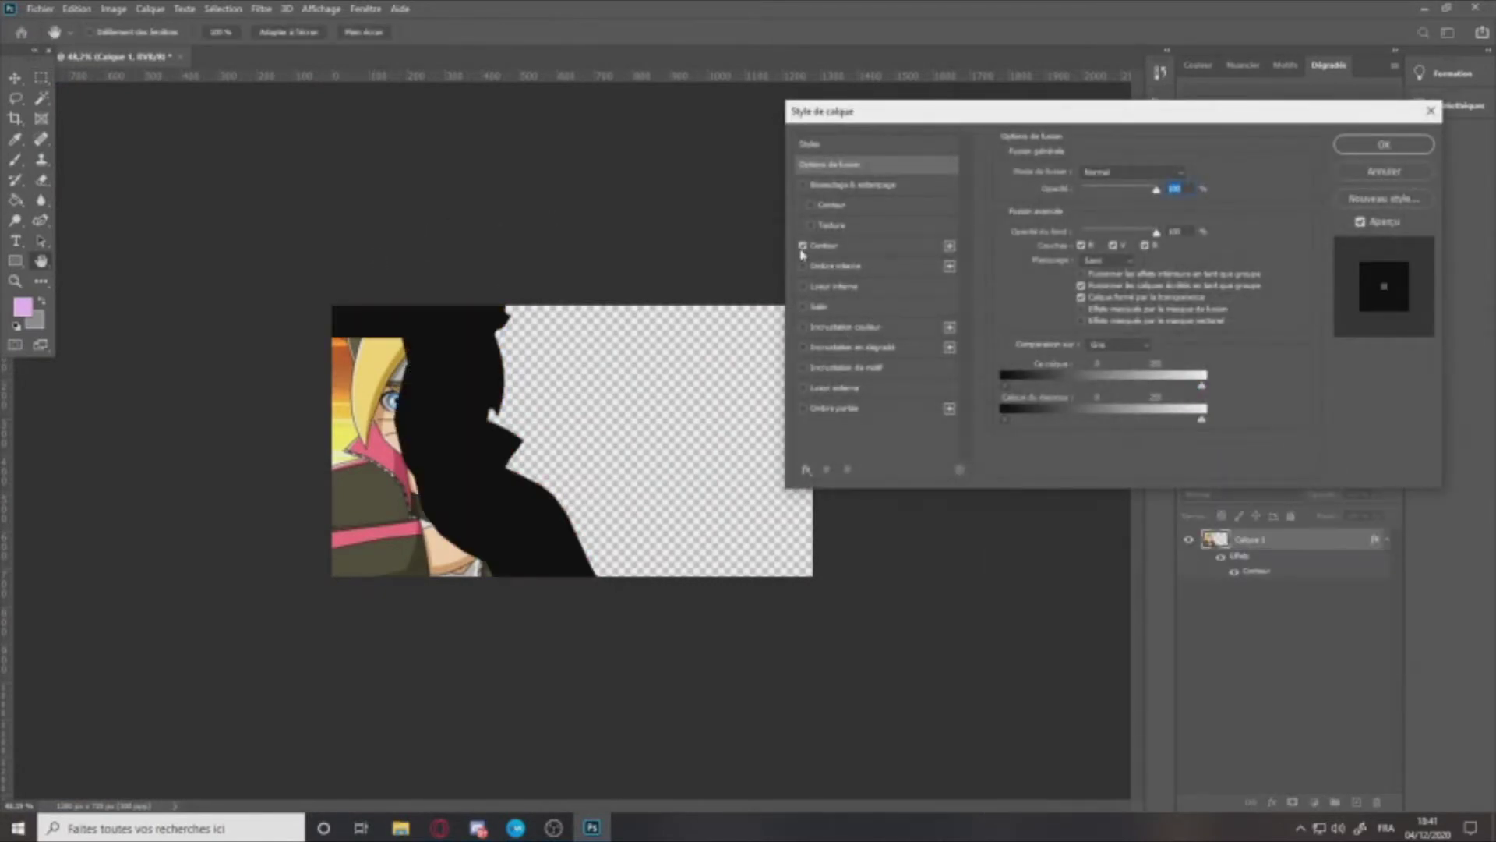
pyautogui.click(803, 388)
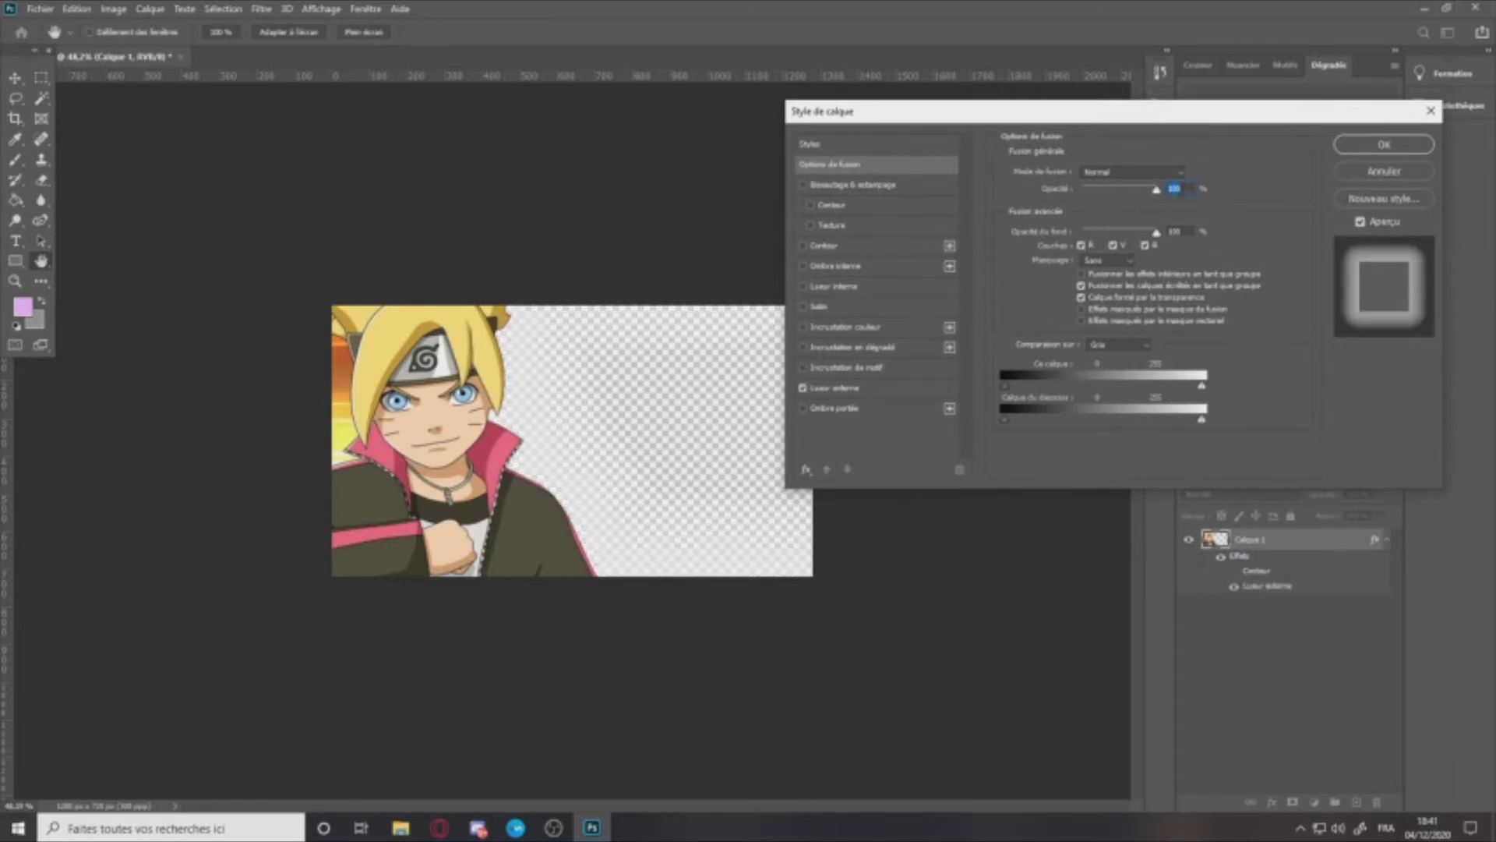
pyautogui.moveTo(1154, 189); pyautogui.dragTo(1122, 193)
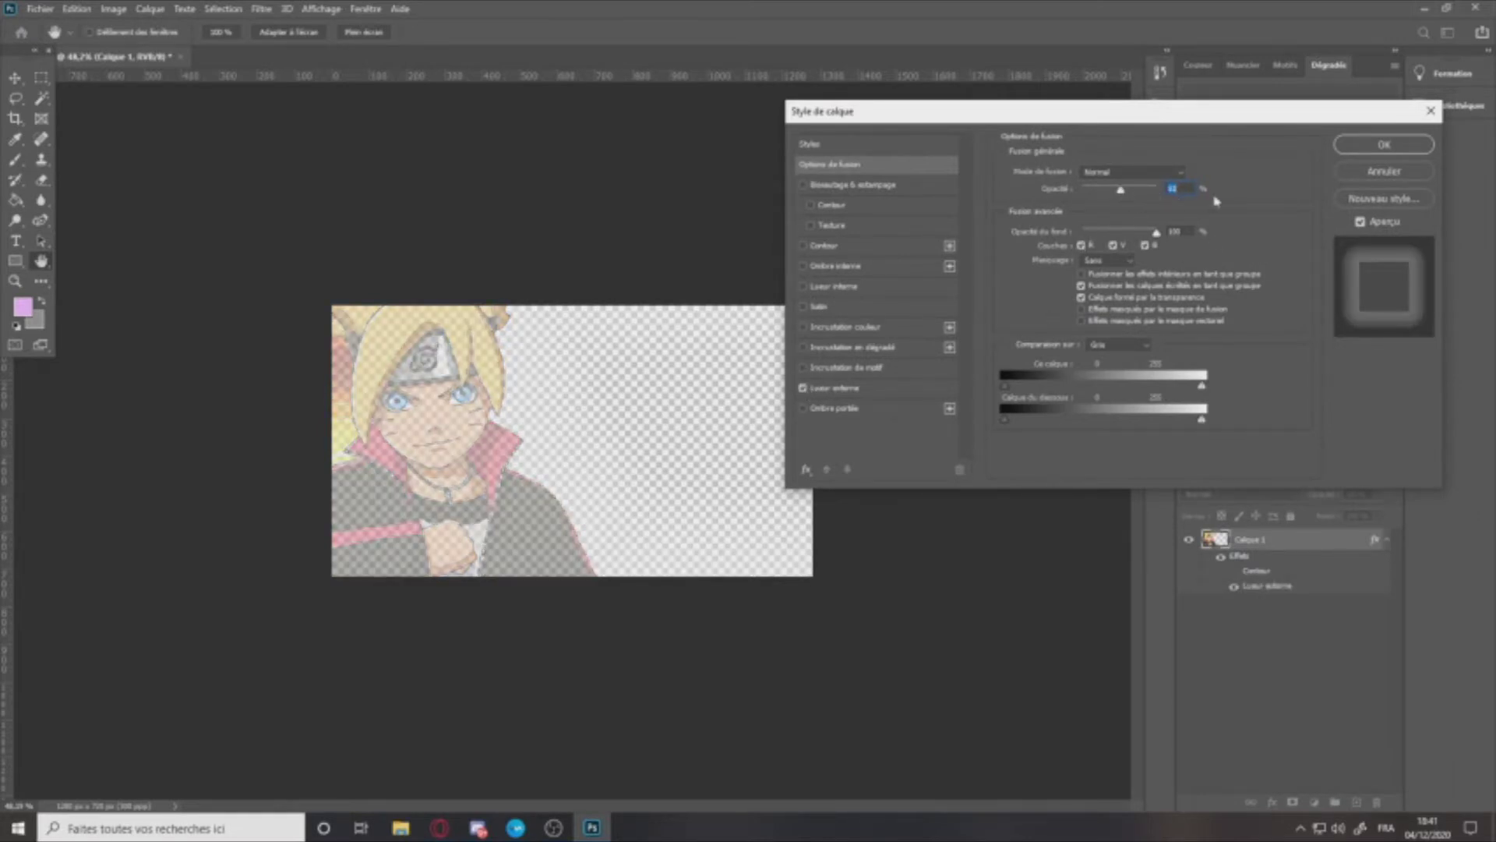
pyautogui.moveTo(1215, 202); pyautogui.dragTo(1193, 208)
# Step: Set the outer glow's blend mode to Incrustation, lower its opacity, and apply the layer style
pyautogui.click(852, 389)
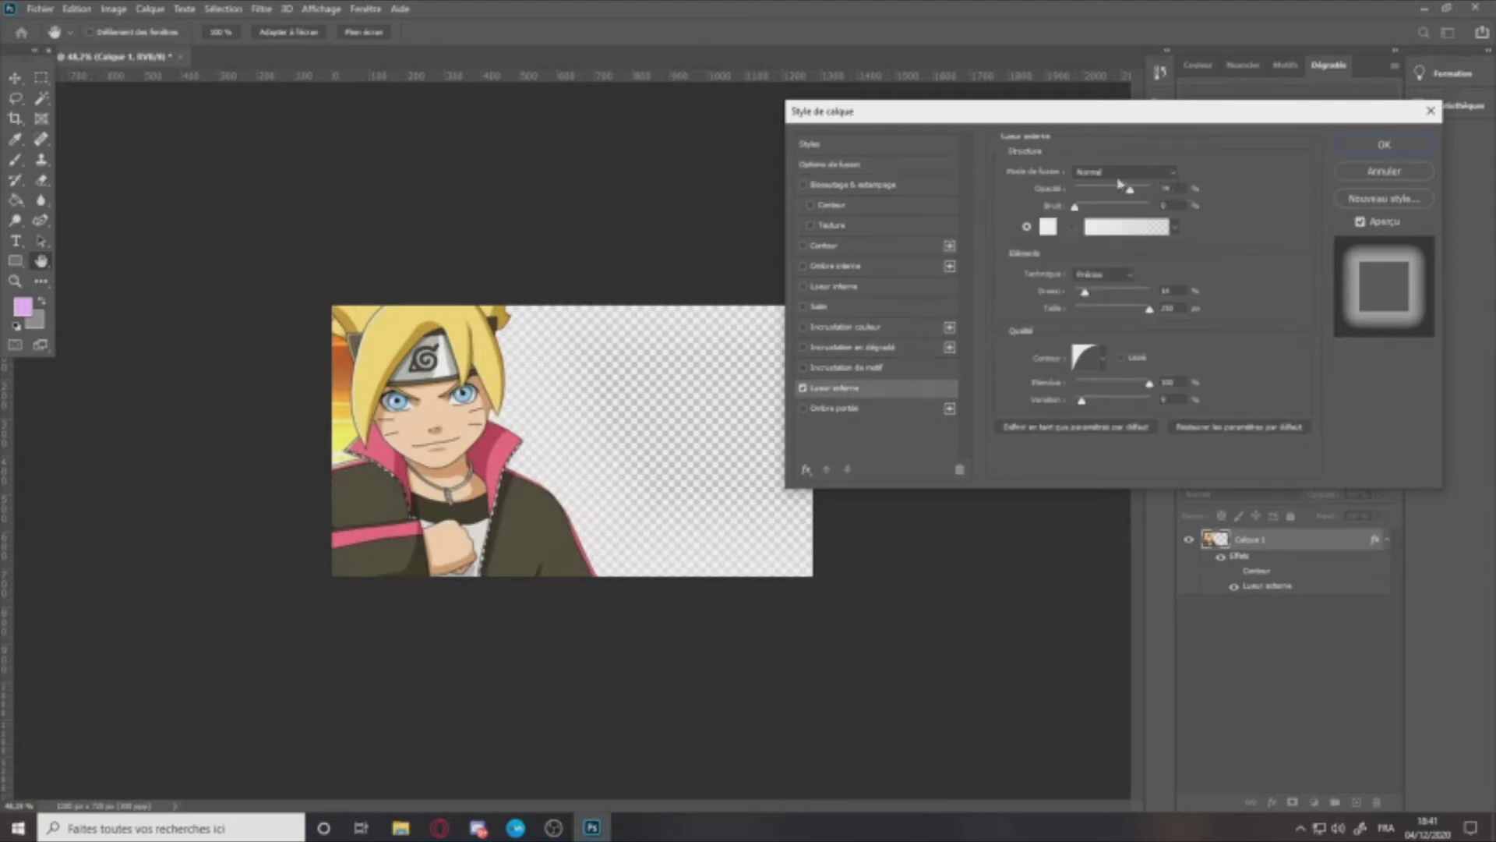
pyautogui.click(1124, 172)
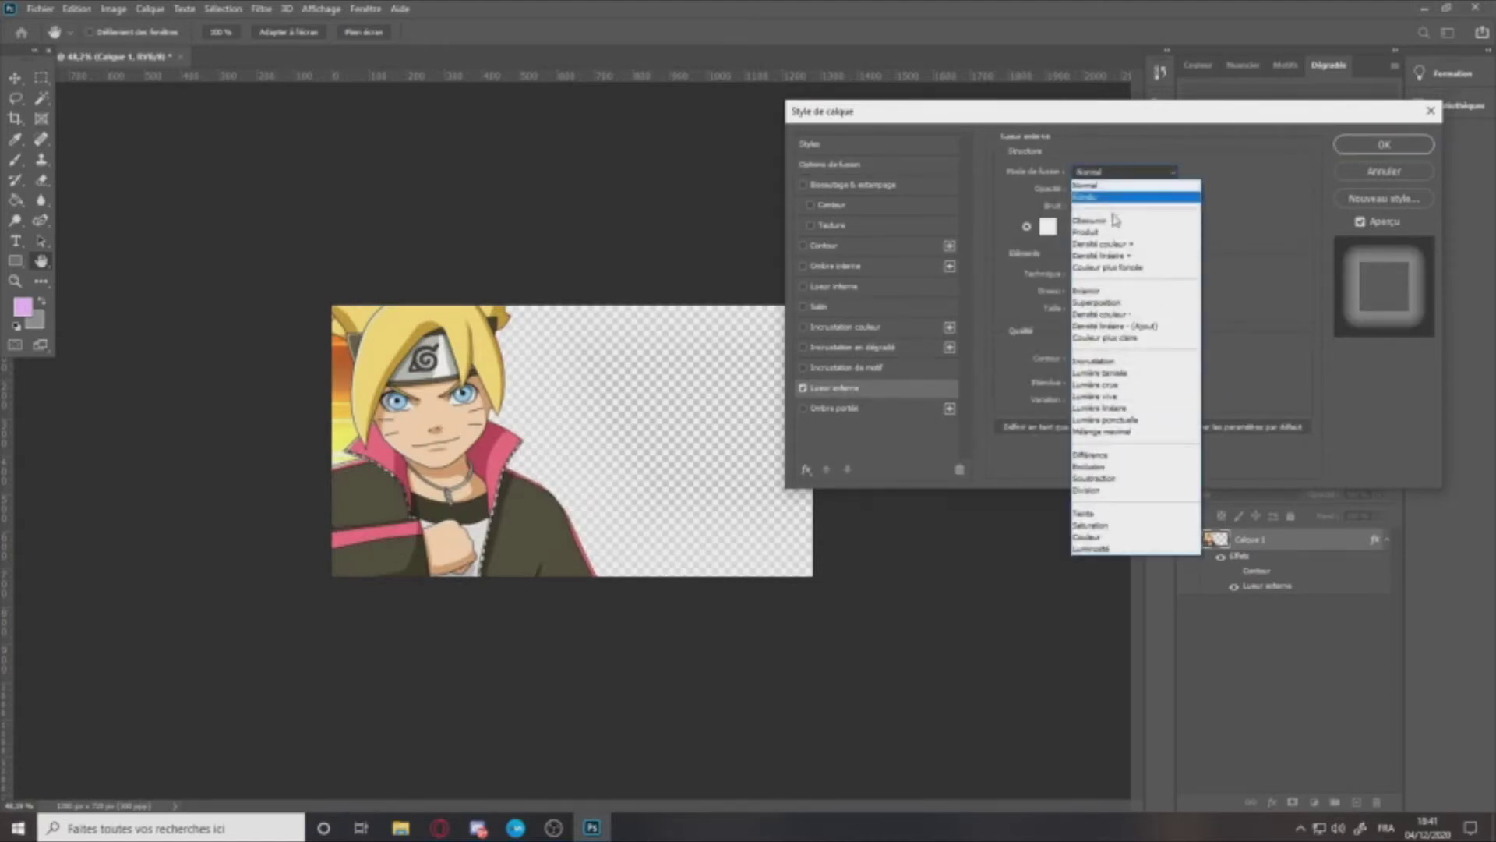
pyautogui.click(1118, 341)
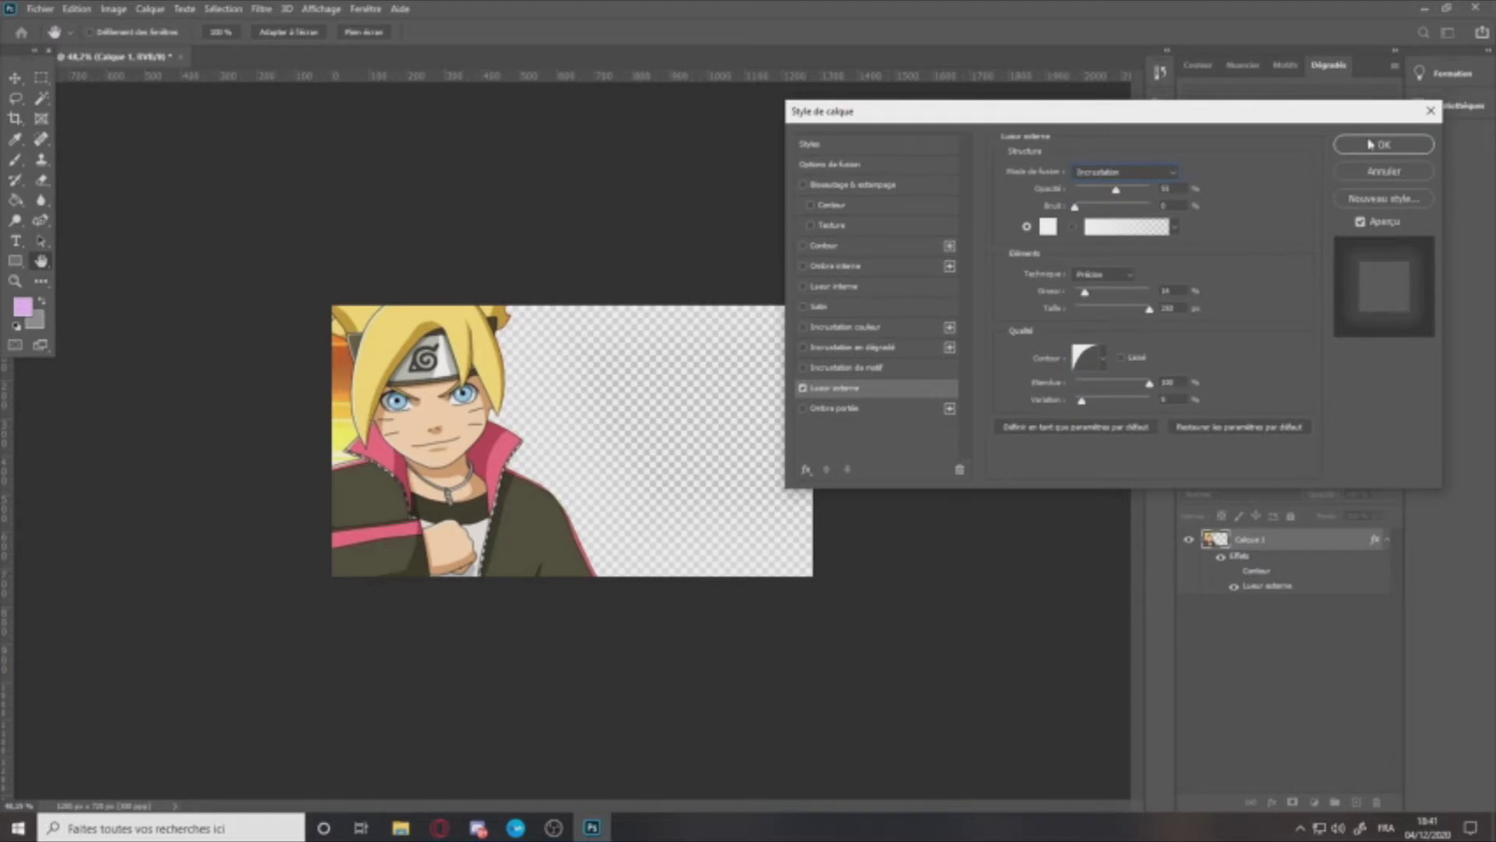
pyautogui.click(1370, 145)
pyautogui.scroll(-6, 304, 516)
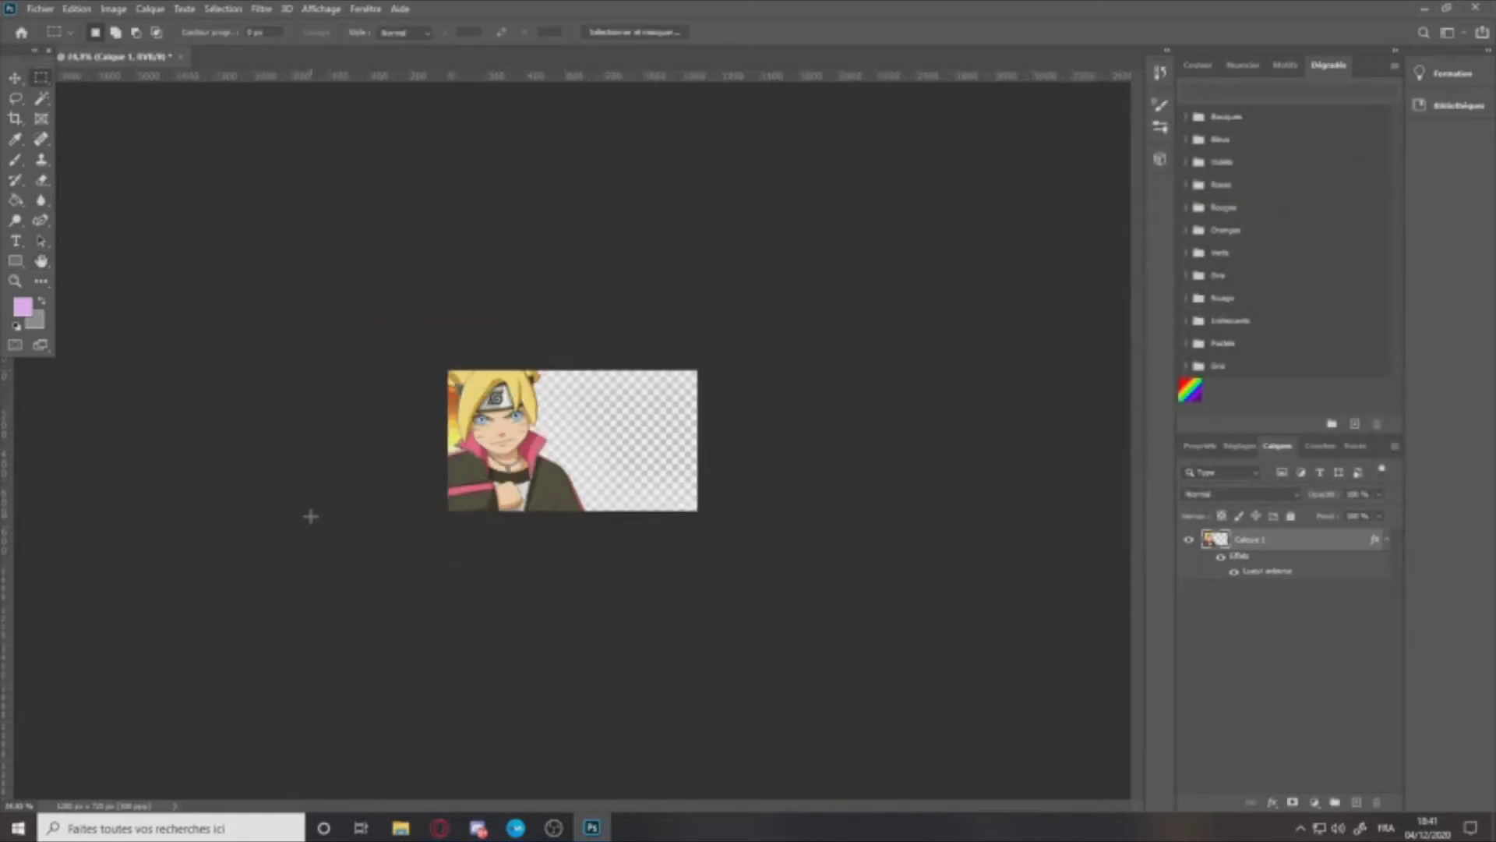
pyautogui.scroll(9, 310, 515)
# Step: Minimise the Discord, browser and OBS Studio windows and launch Naruto to Boruto Shinobi Striker from the desktop
pyautogui.click(481, 832)
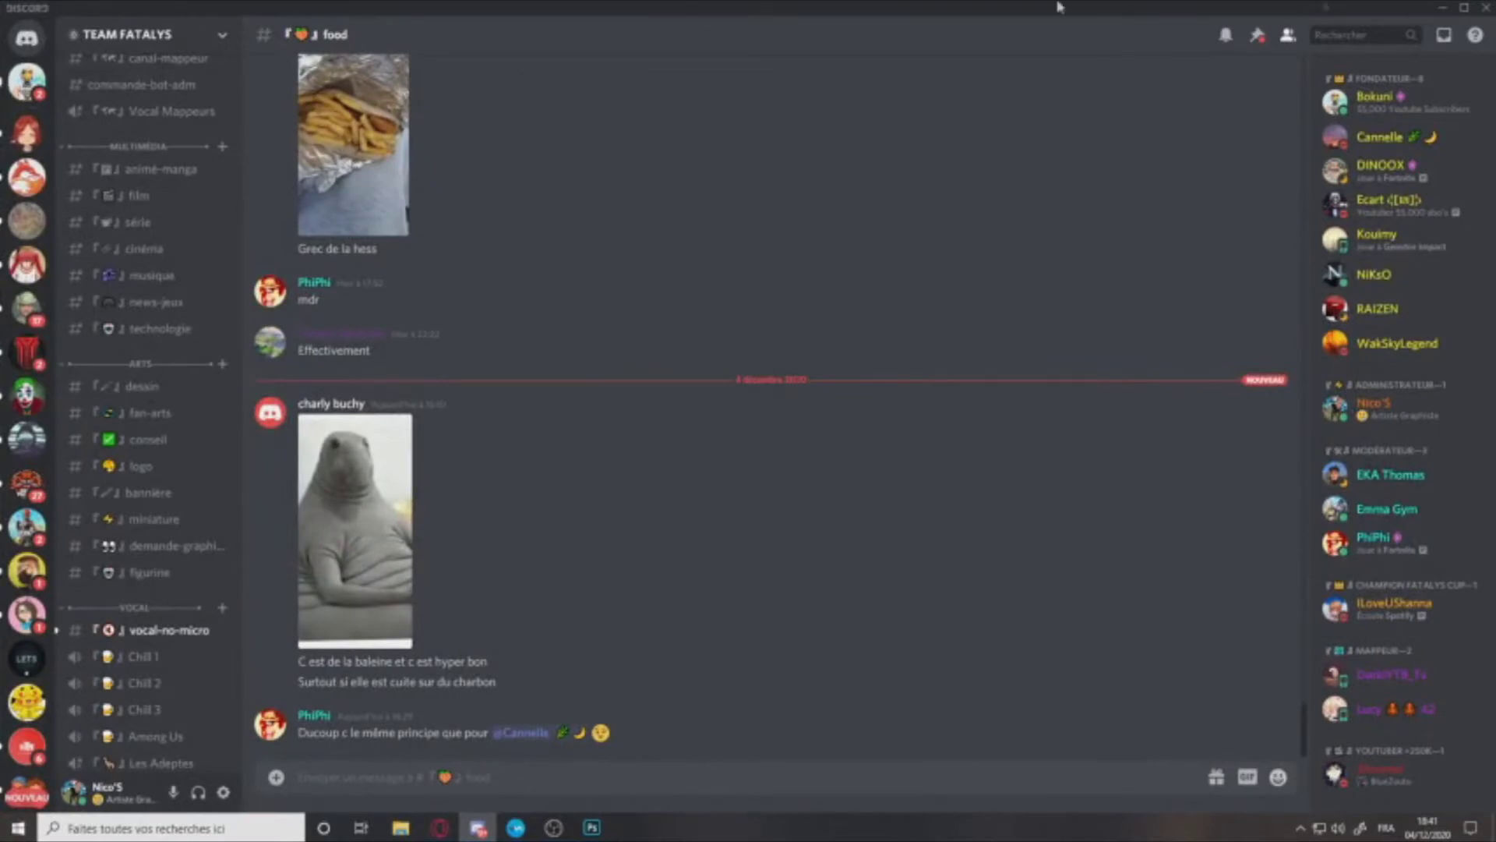
pyautogui.click(1443, 7)
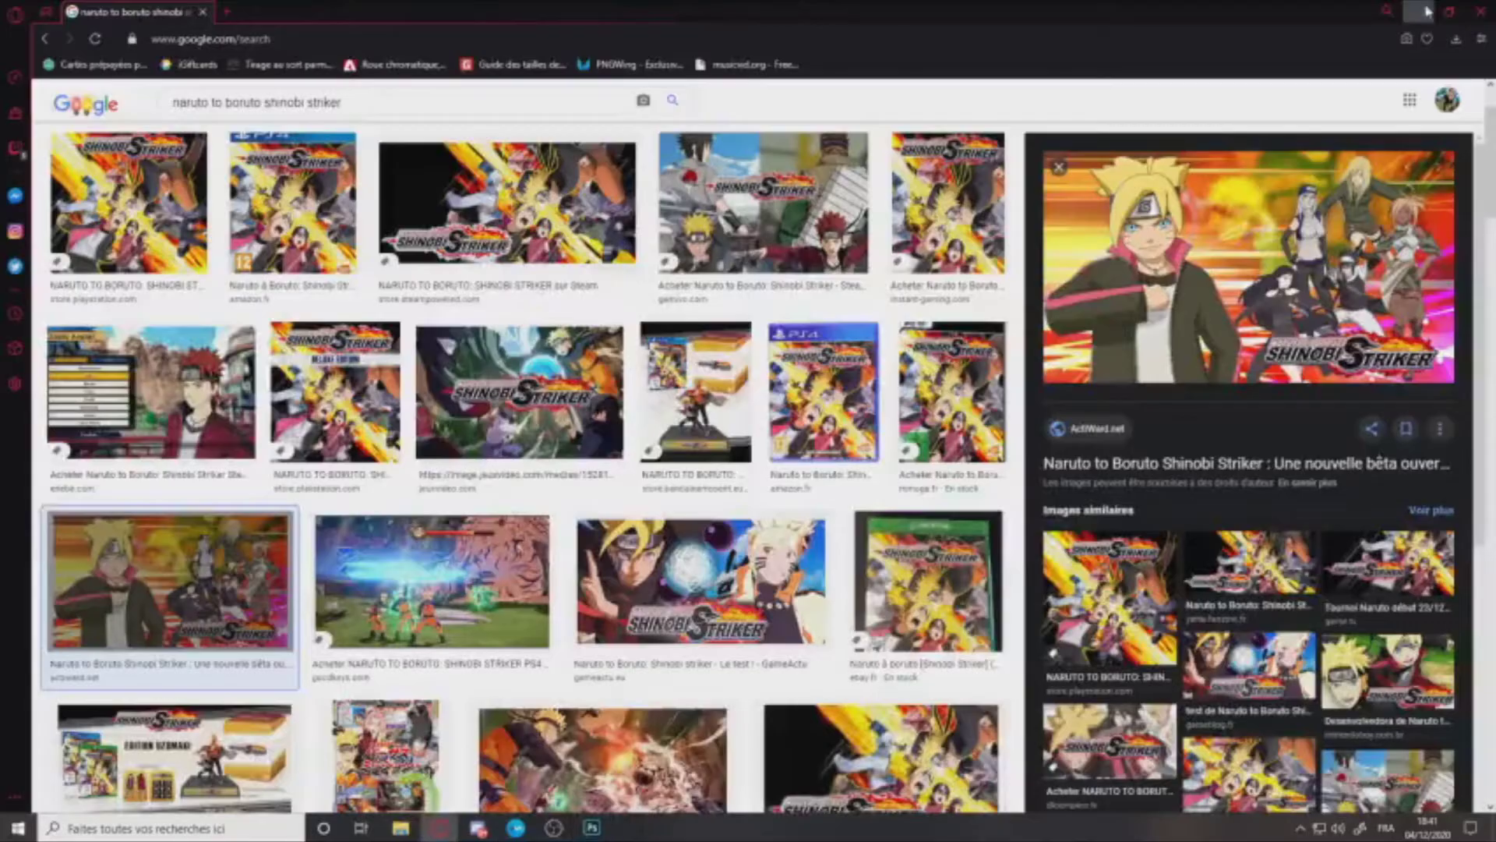
pyautogui.click(1427, 11)
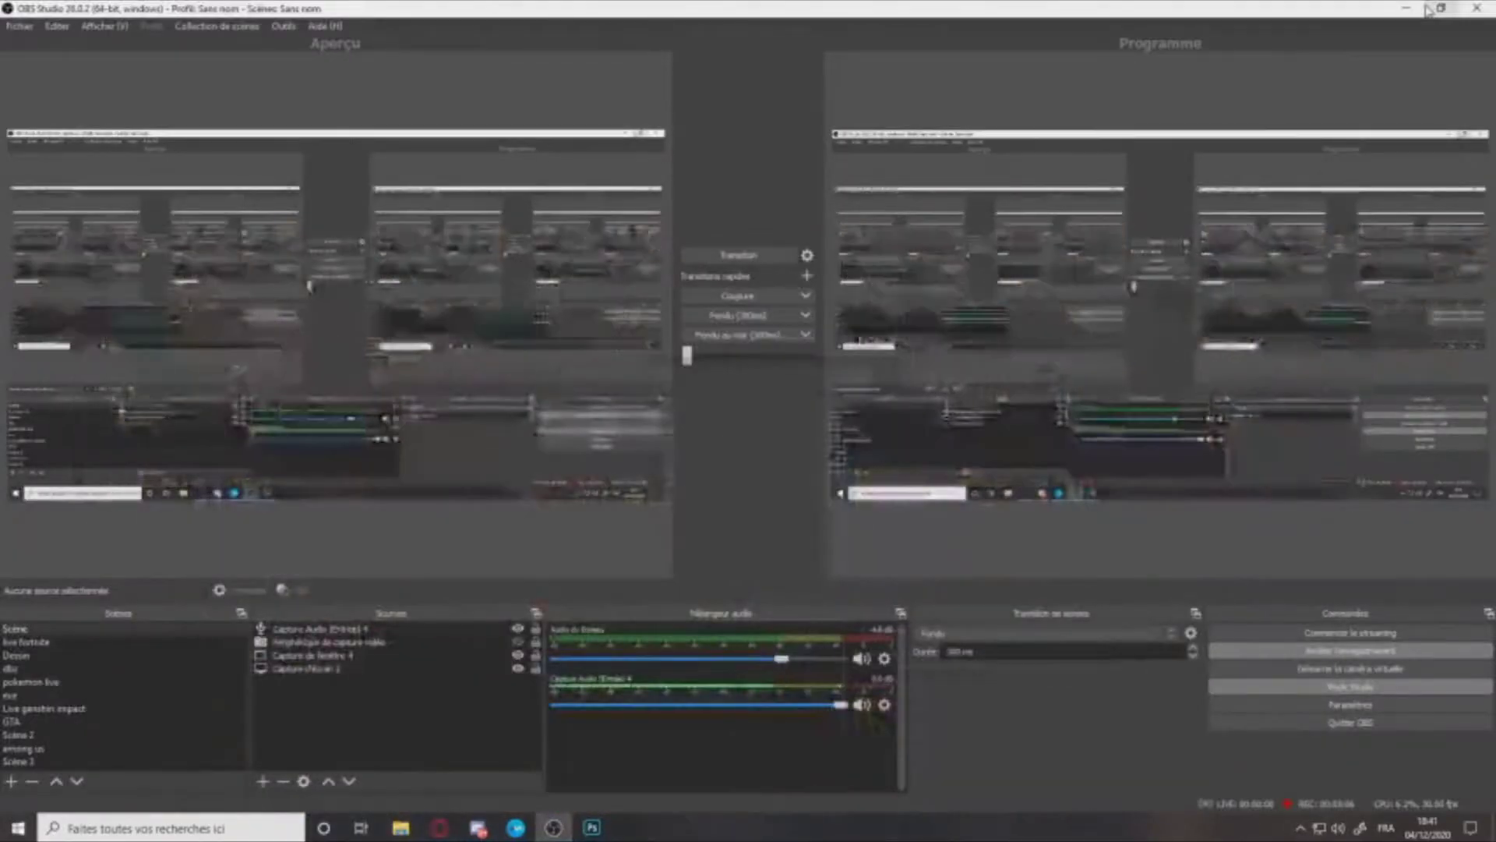
pyautogui.click(1422, 9)
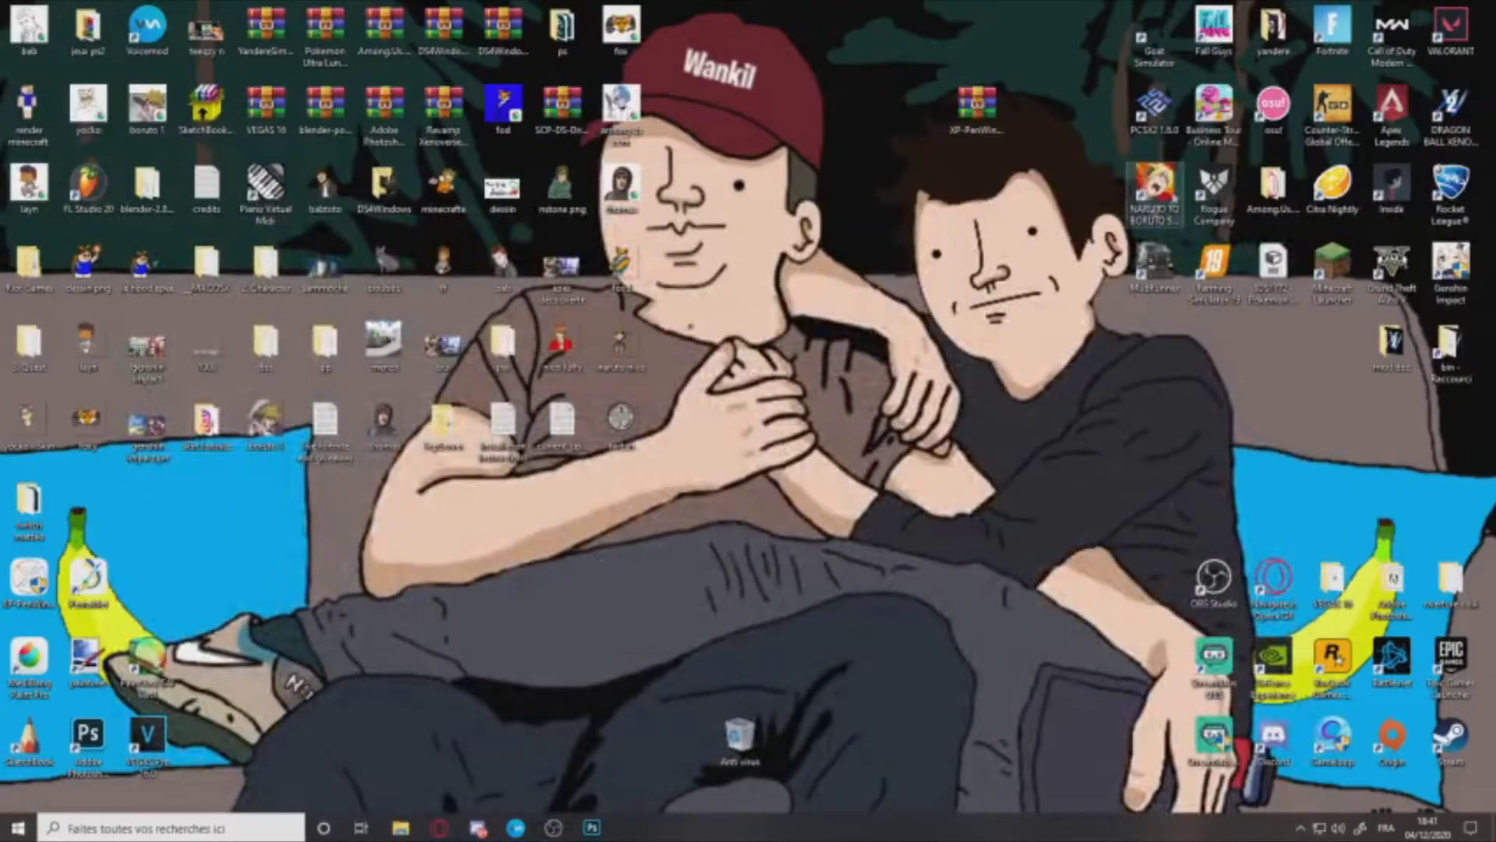
pyautogui.doubleClick(1144, 187)
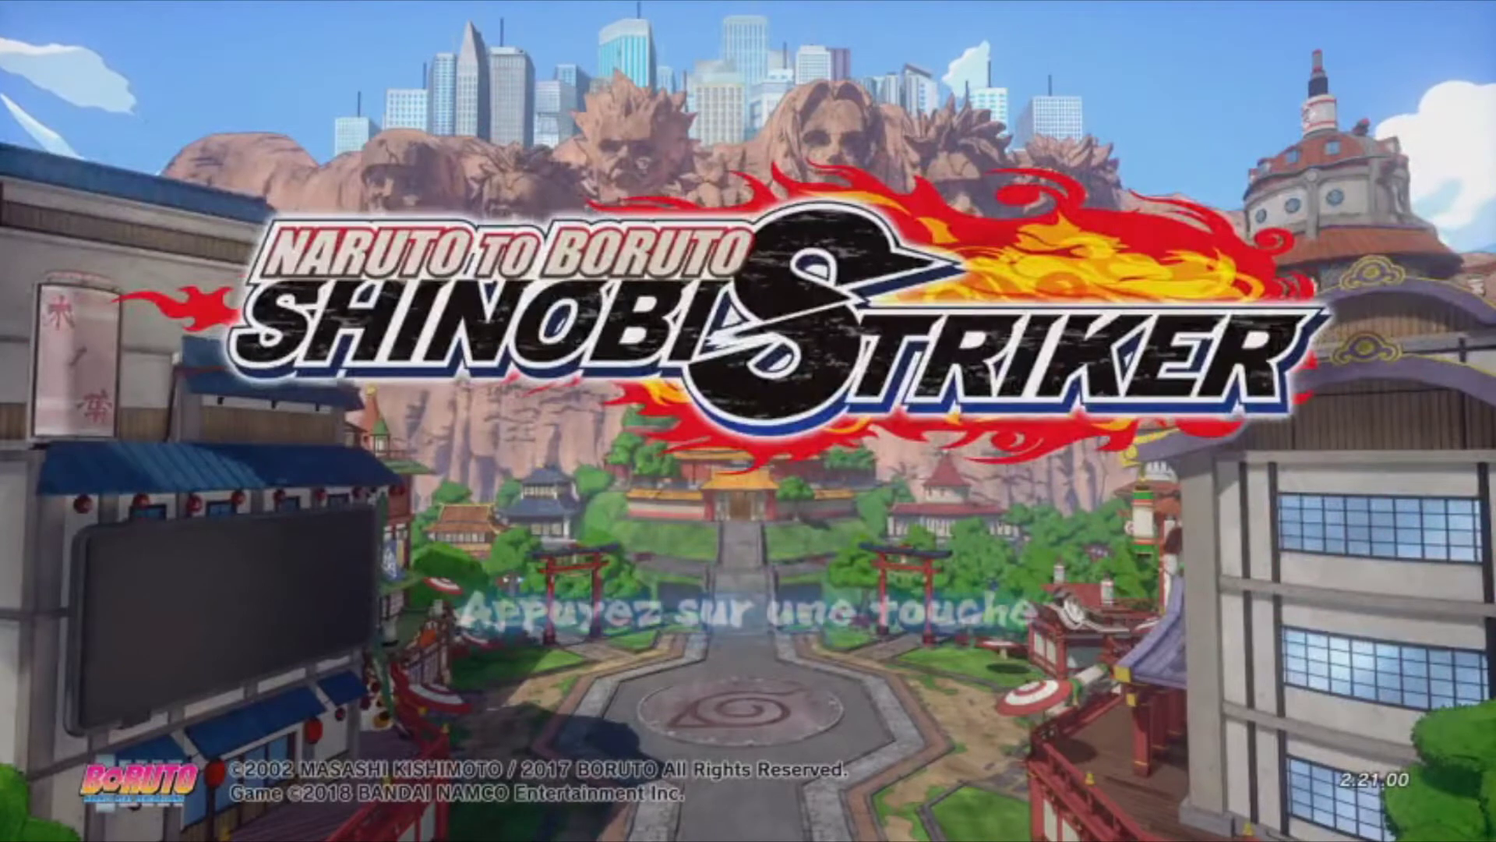
# Step: Start the game from its title screen and connect to the server
pyautogui.press('Return')
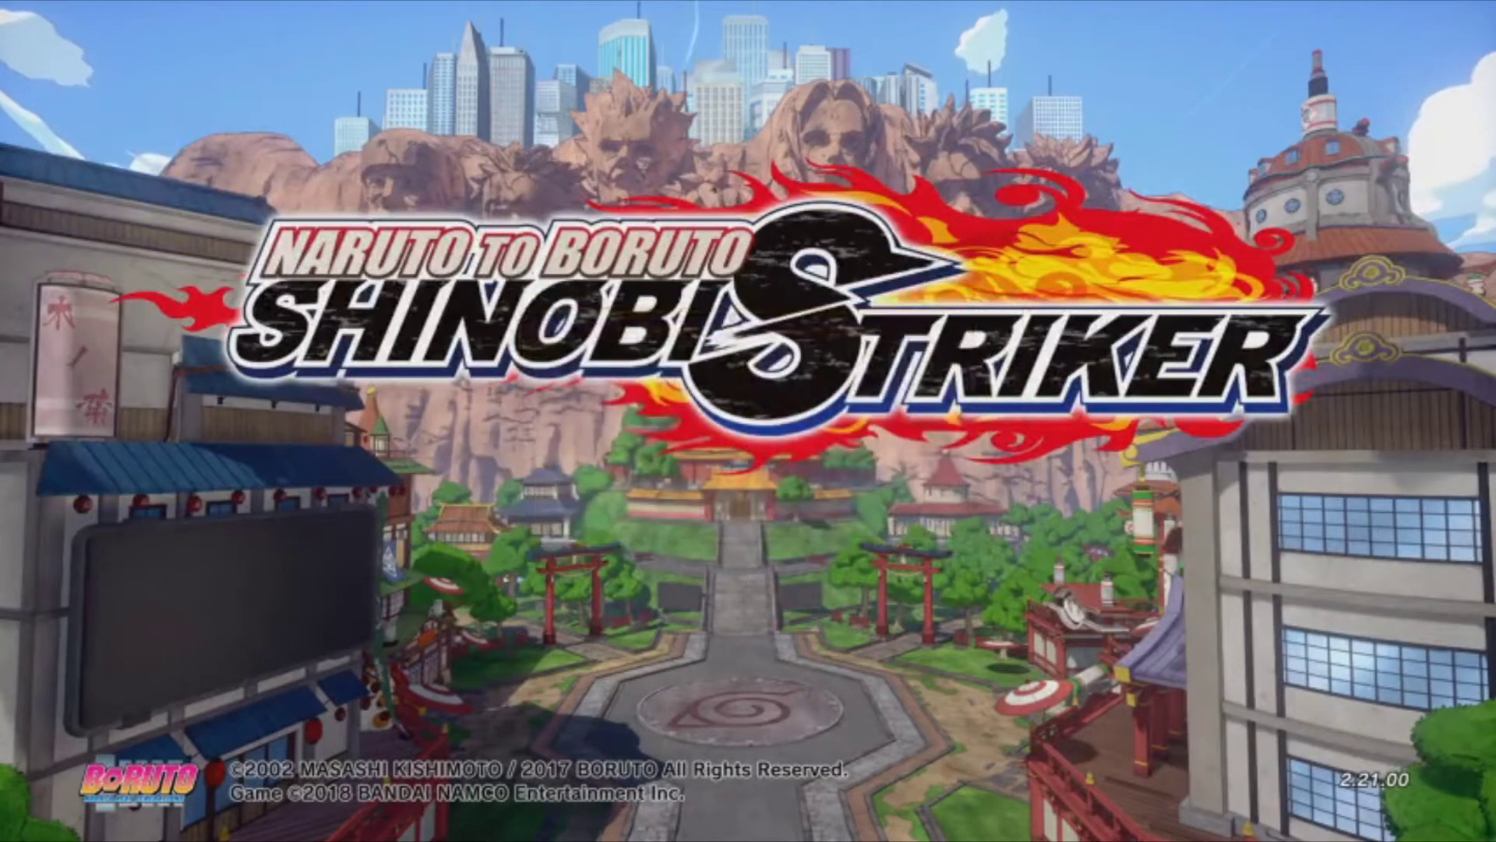
pyautogui.press('Return')
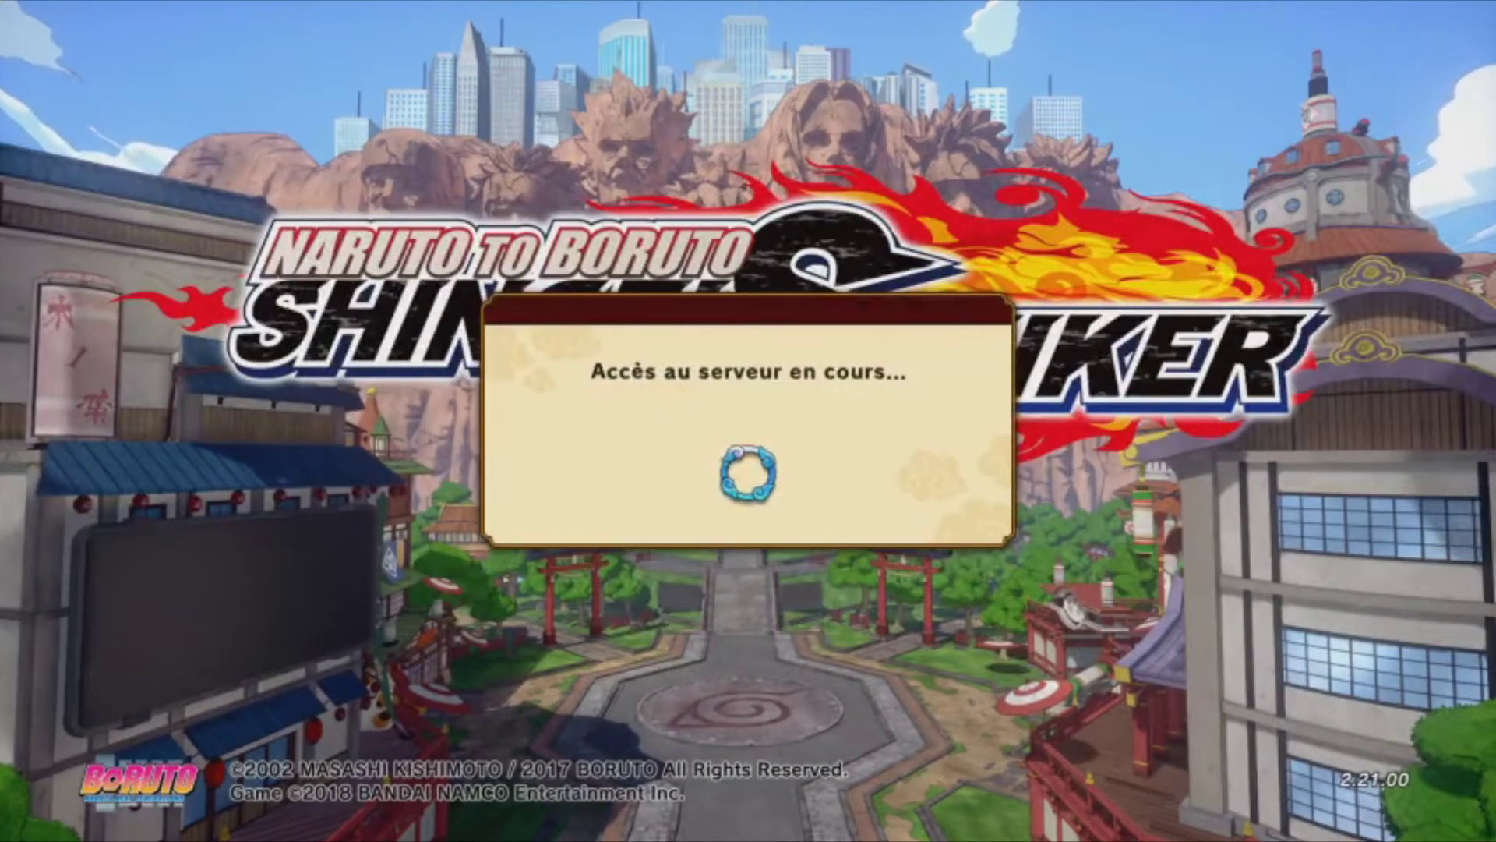
pyautogui.press('Return')
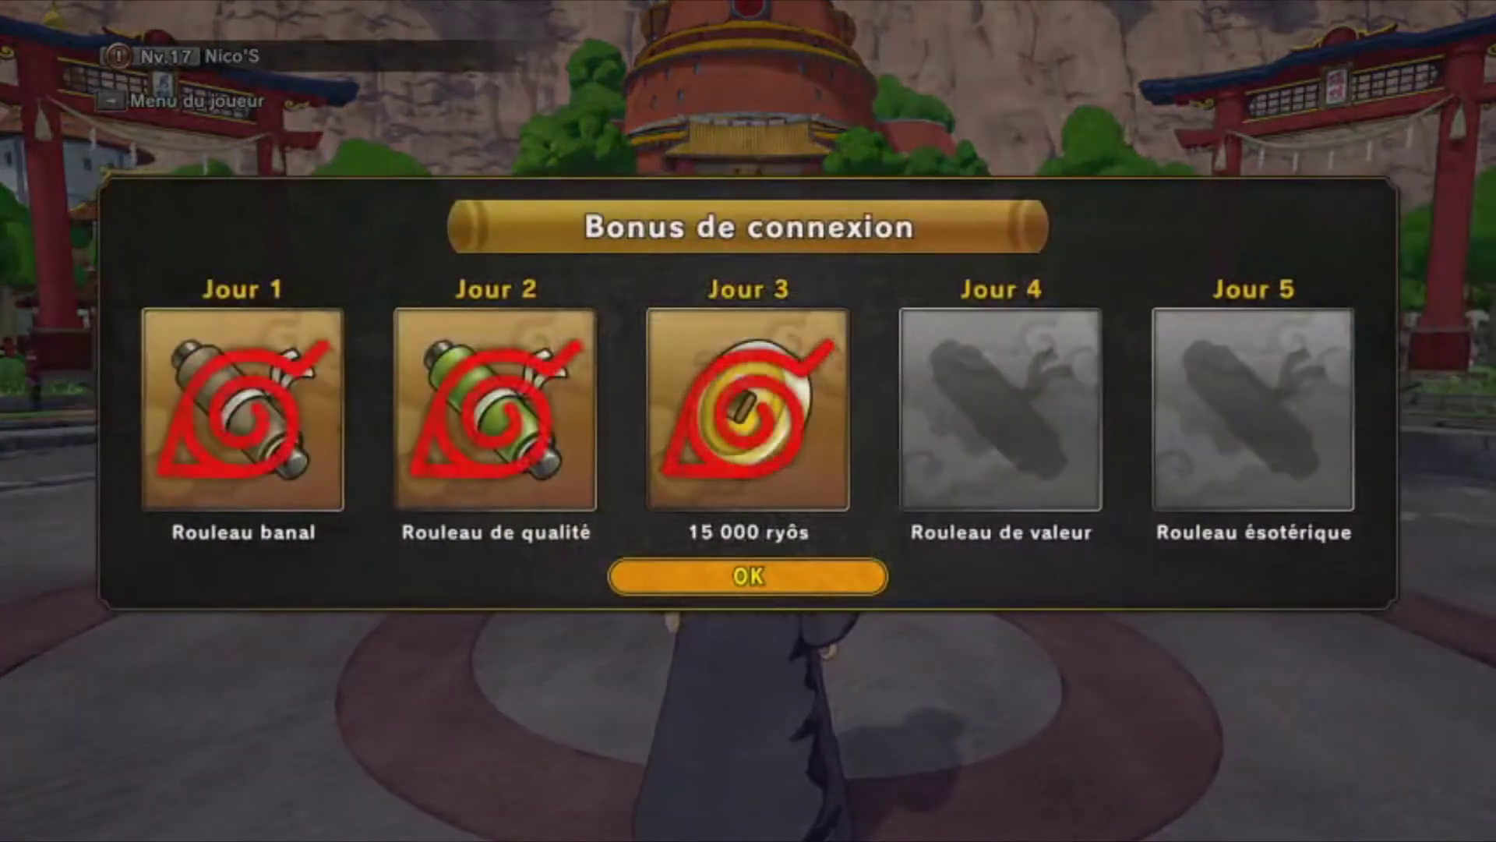
# Step: Dismiss the login bonus and the ninja world festival results to enter the village
pyautogui.press('Return')
pyautogui.press('Return')
pyautogui.press('Return')
pyautogui.press('Return')
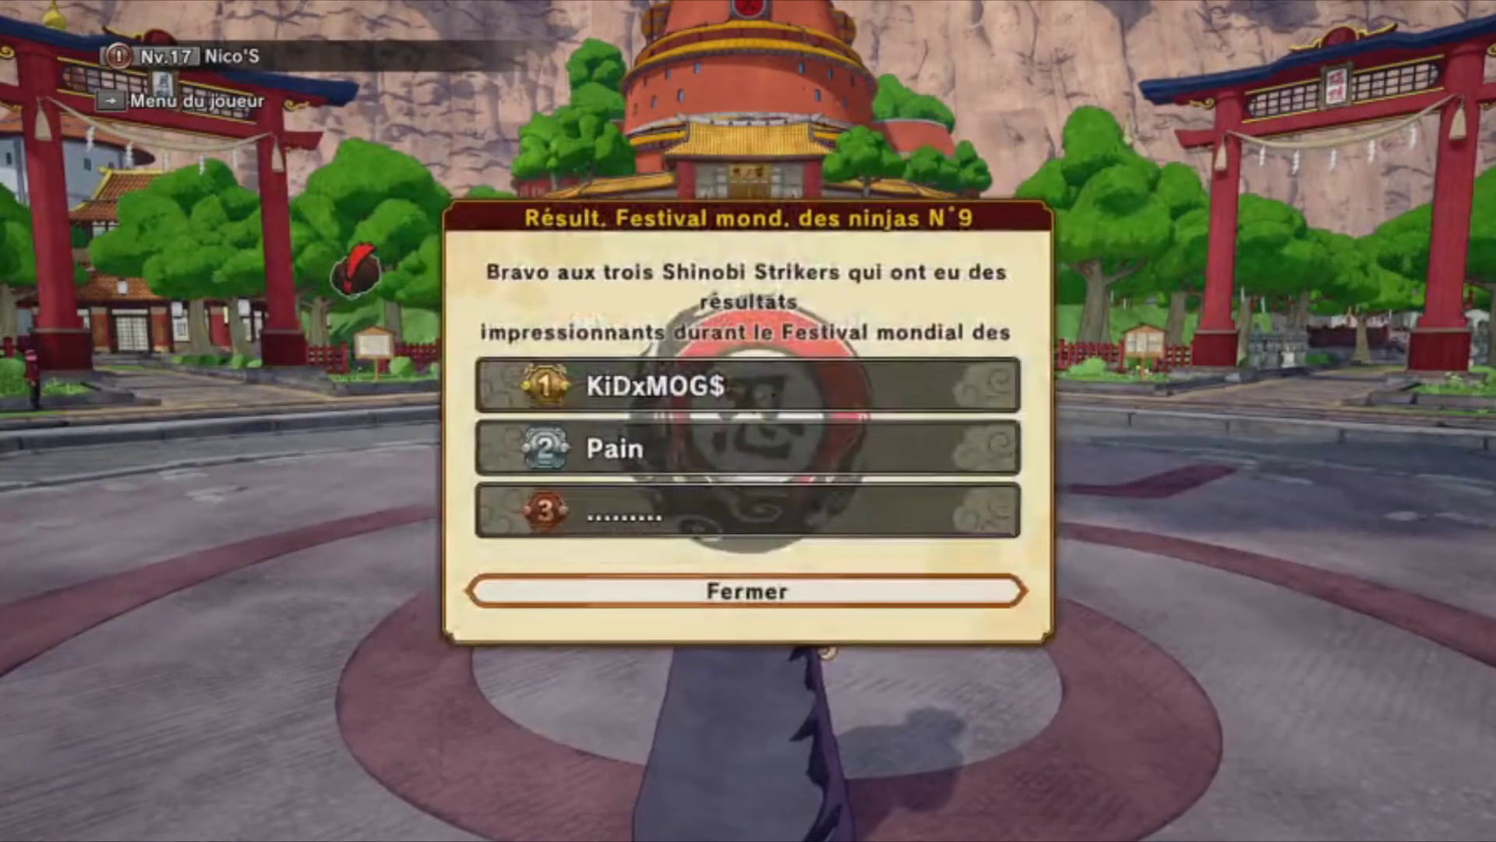
pyautogui.press('Return')
pyautogui.press('Return')
pyautogui.press('Return')
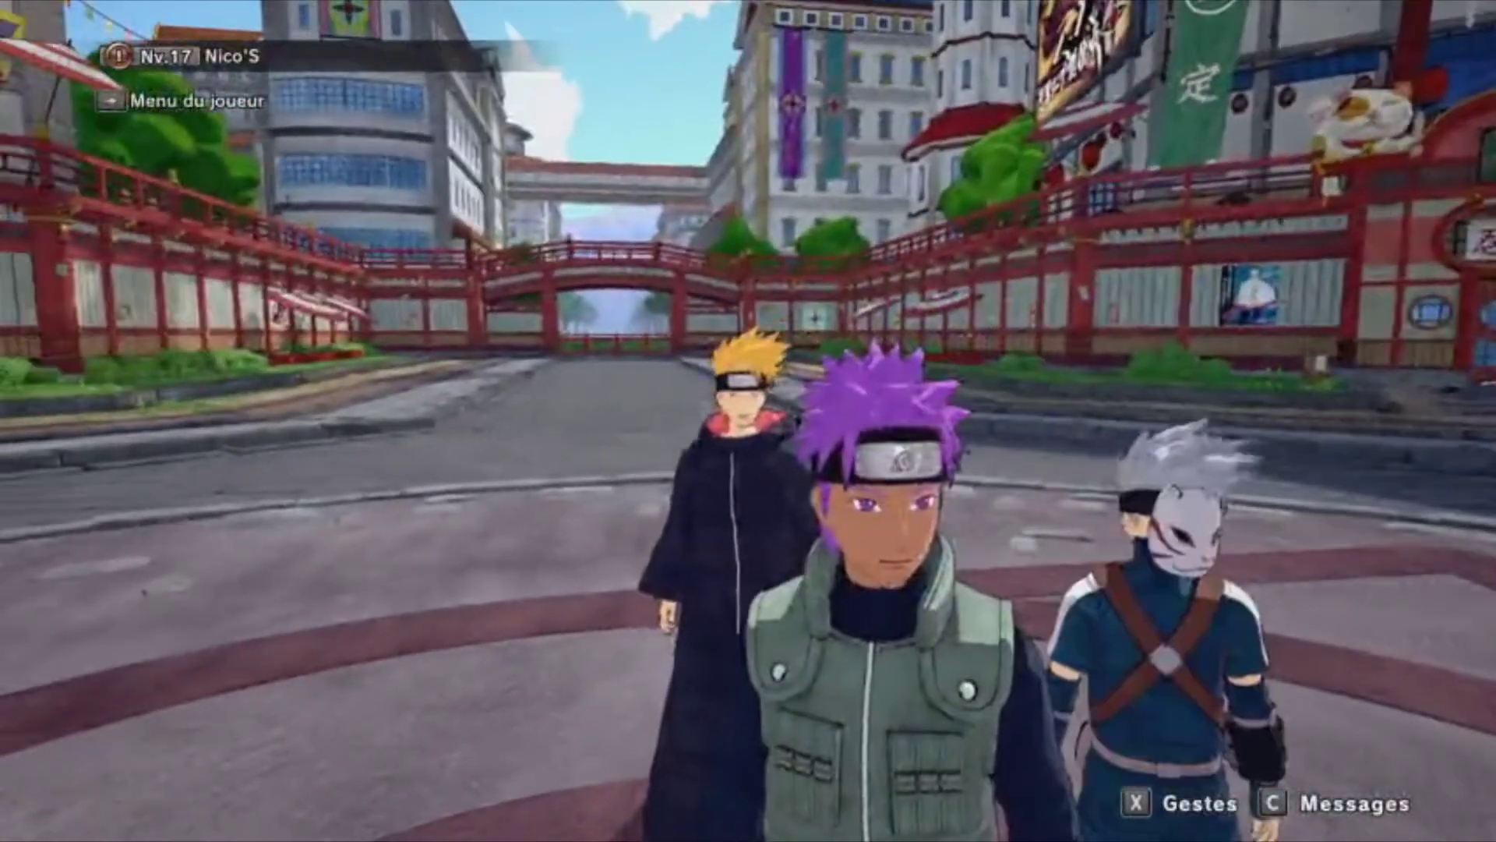
# Step: Move the character into the village square and try a gesture from the second page of the Gestes list
pyautogui.press('w')
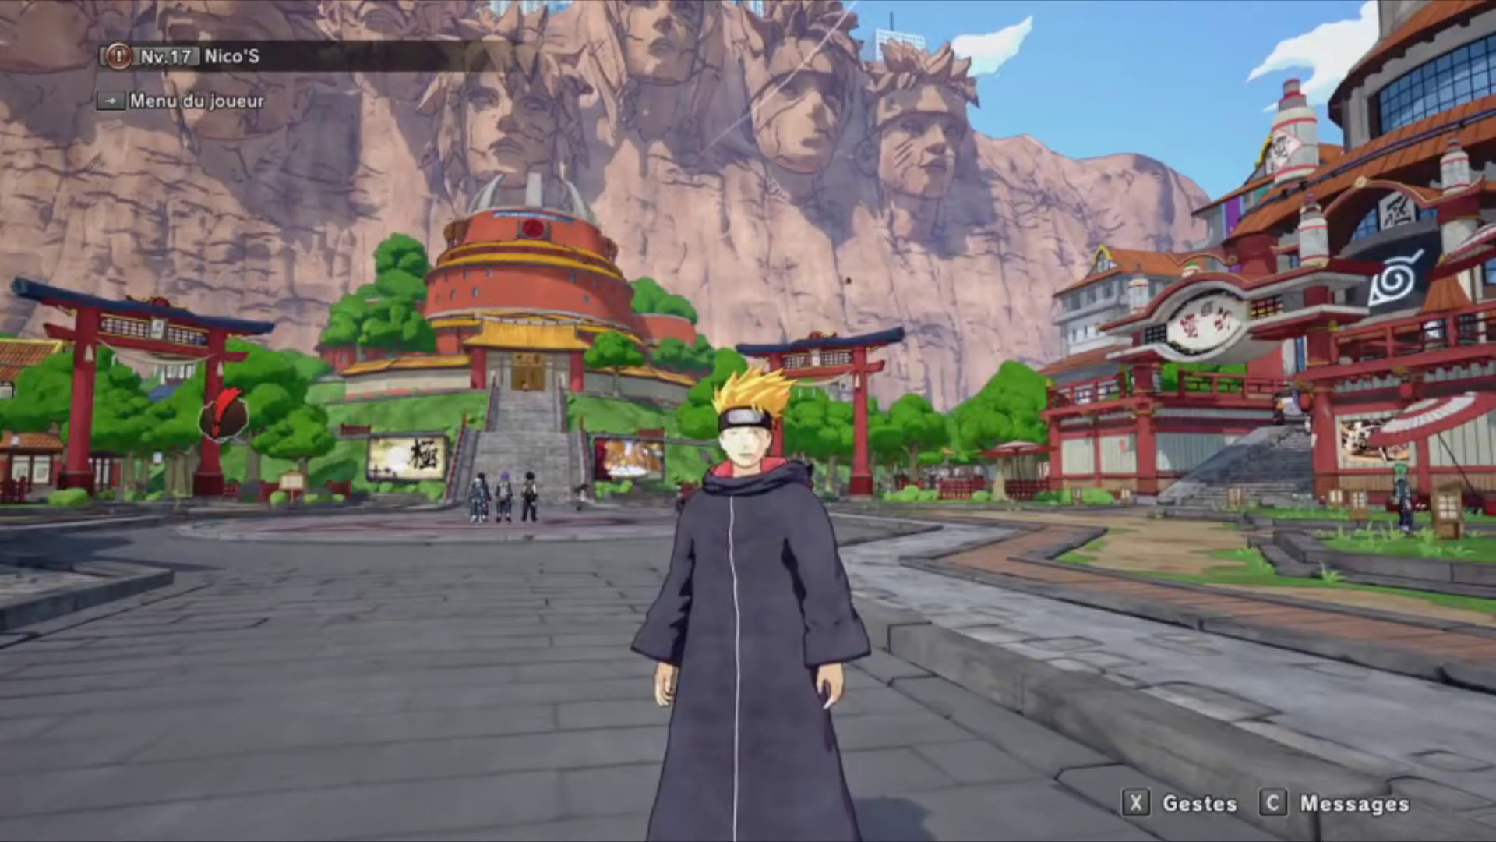
pyautogui.press('x')
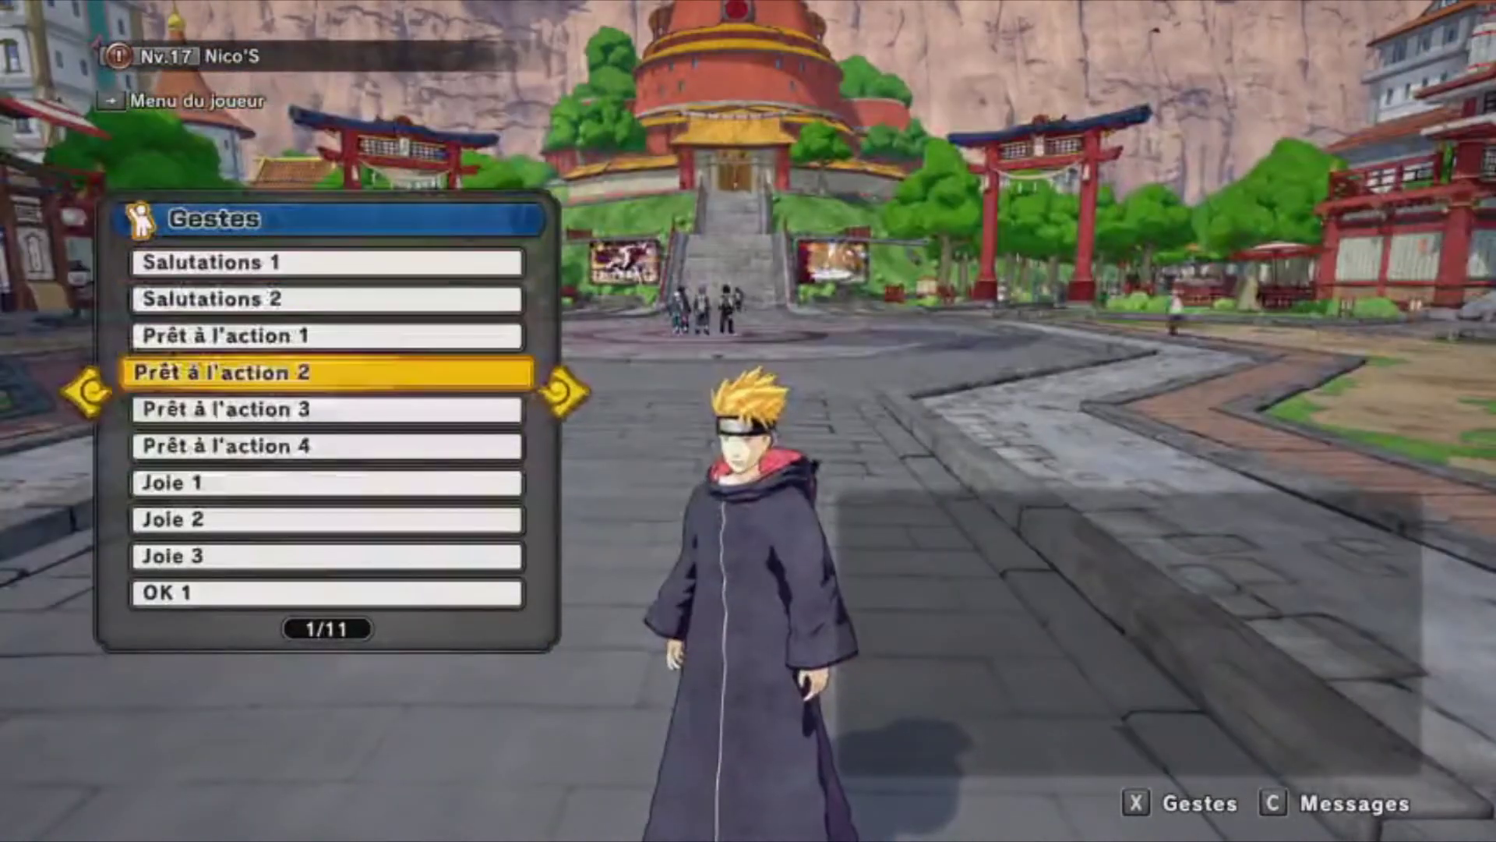
pyautogui.press('Right')
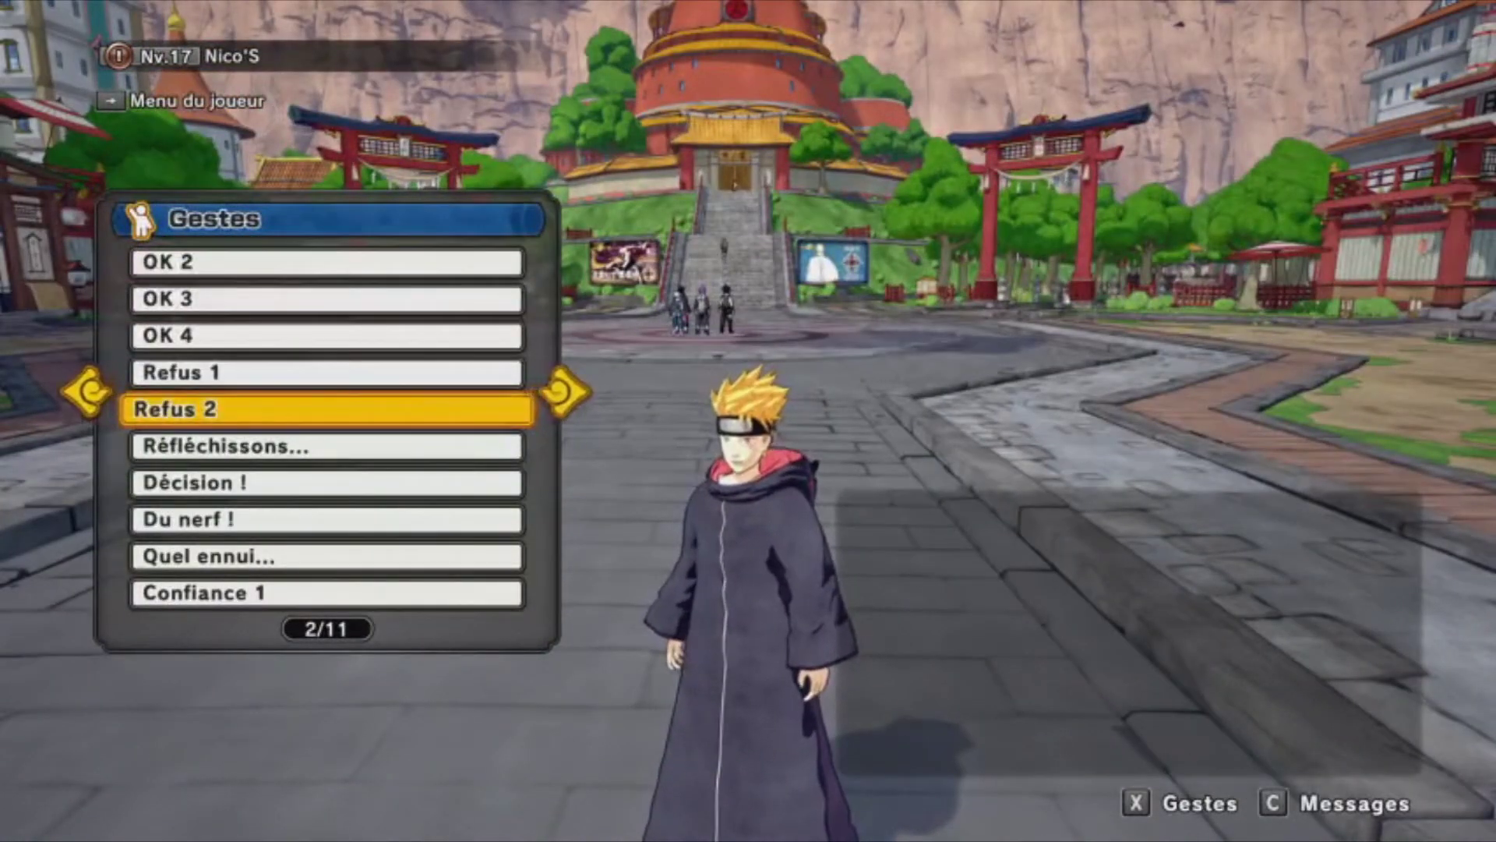
pyautogui.press('Return')
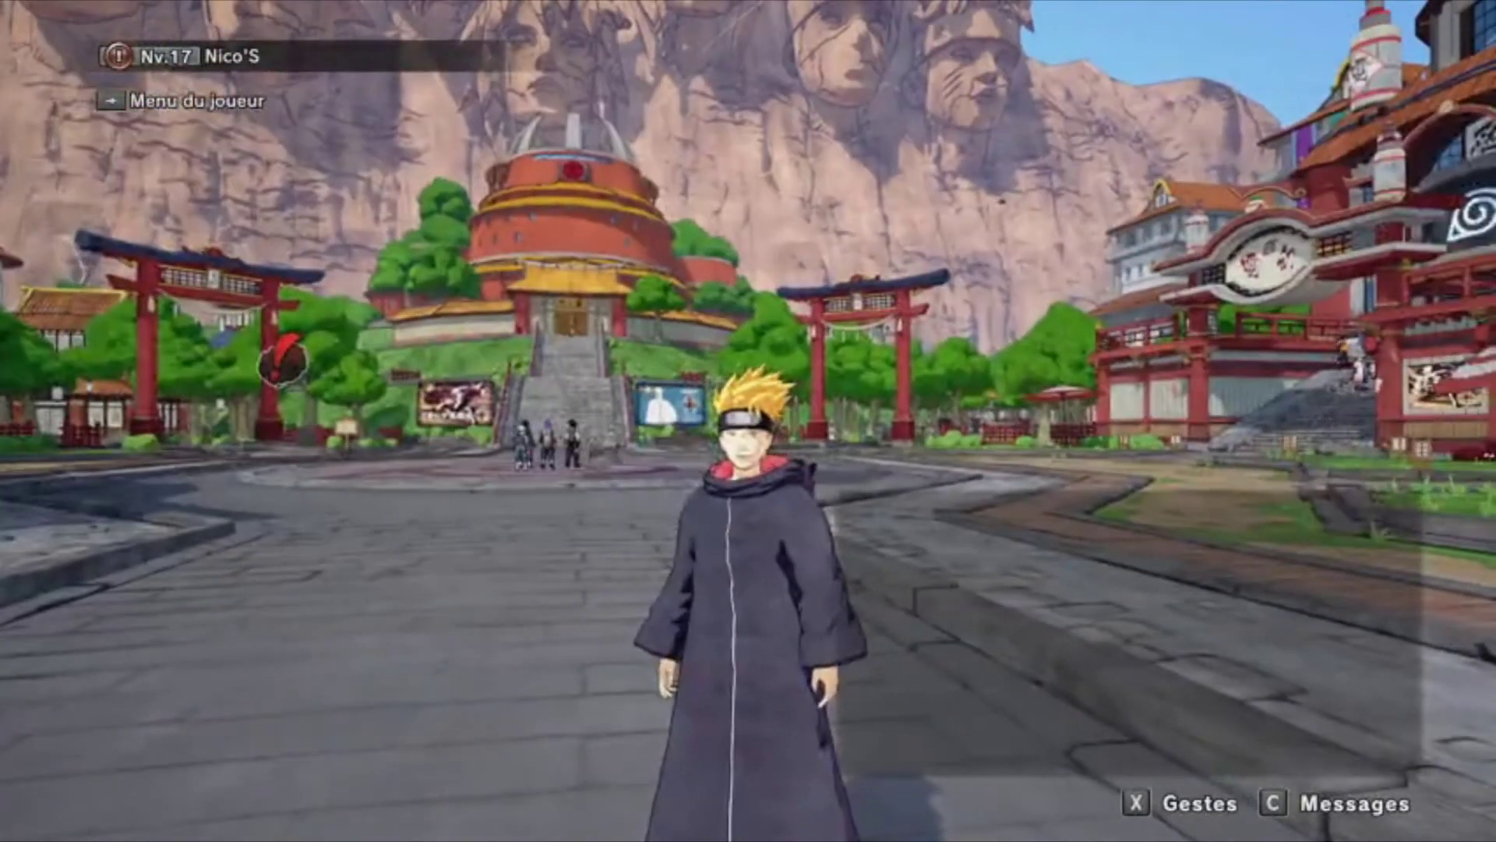
# Step: Try the Chaton gesture from page 7 of the Gestes list on the character
pyautogui.press('x')
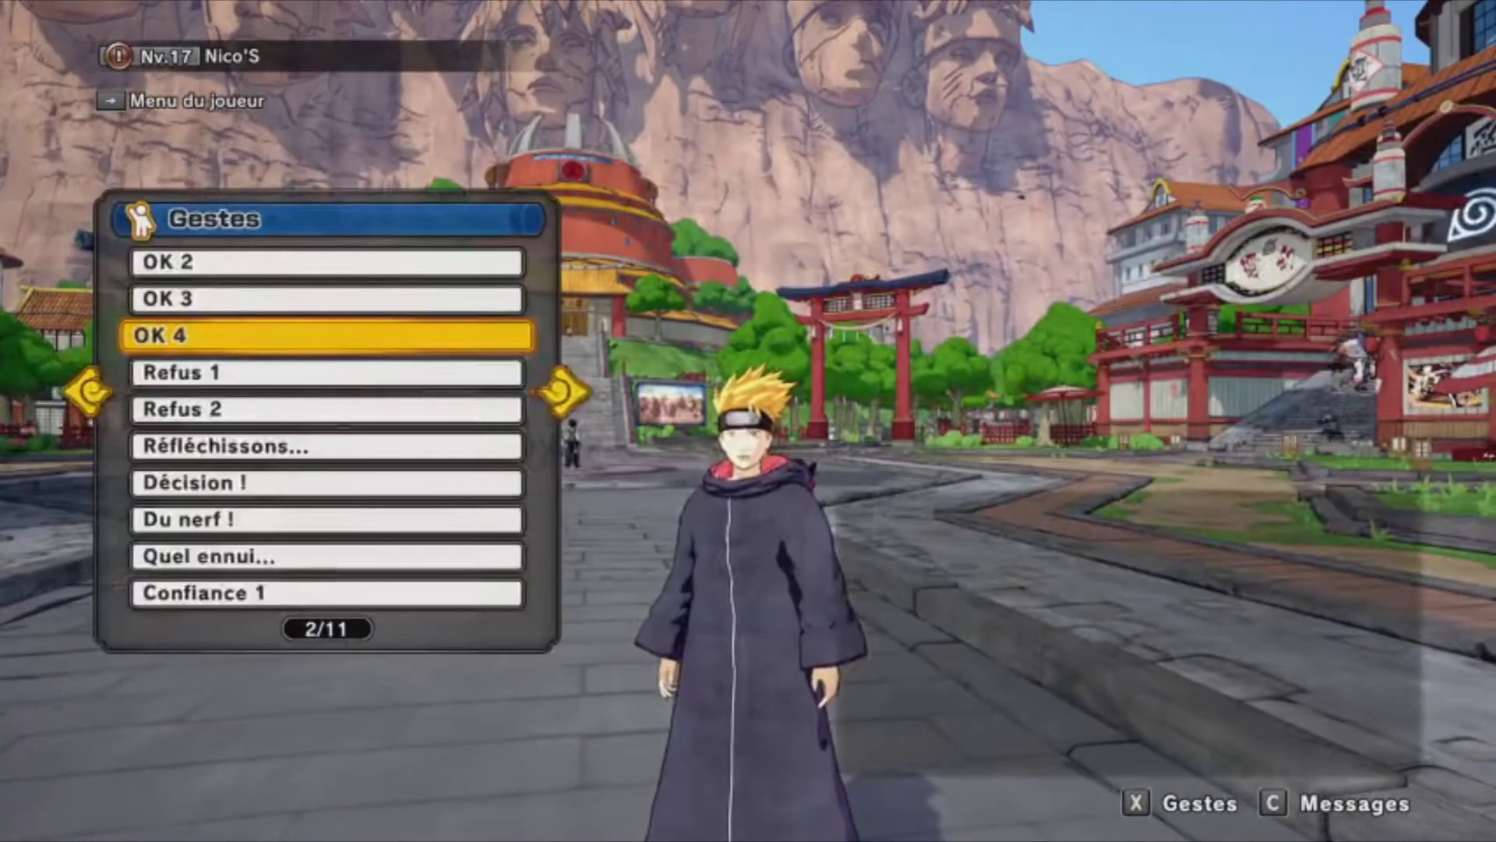
pyautogui.press('Down')
pyautogui.press('Right')
pyautogui.press('Right')
pyautogui.press('Right')
pyautogui.press('Right')
pyautogui.press('Right')
pyautogui.press('Right')
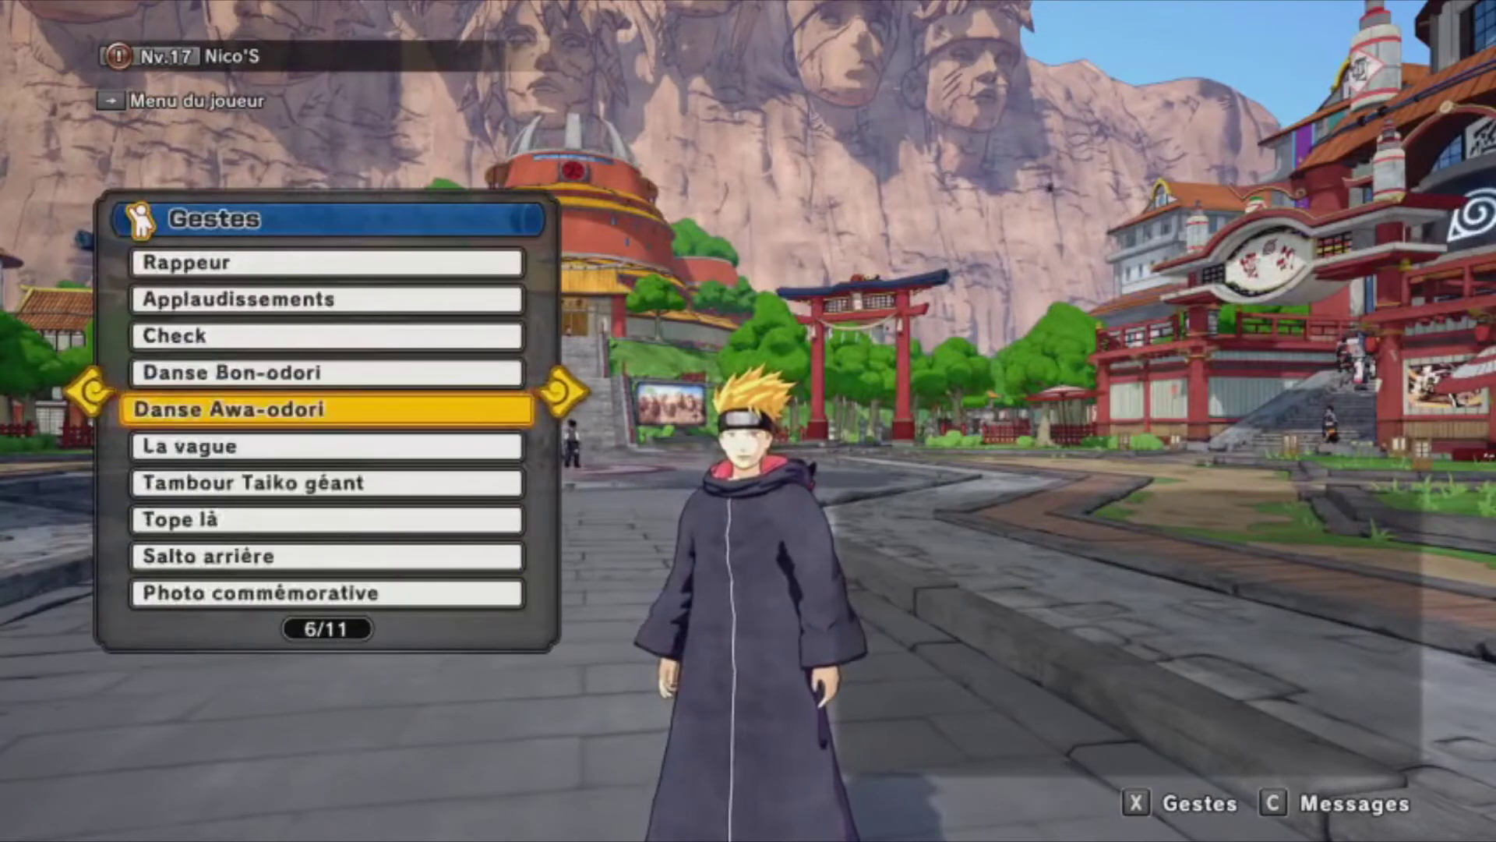
pyautogui.press('Left')
pyautogui.press('Down')
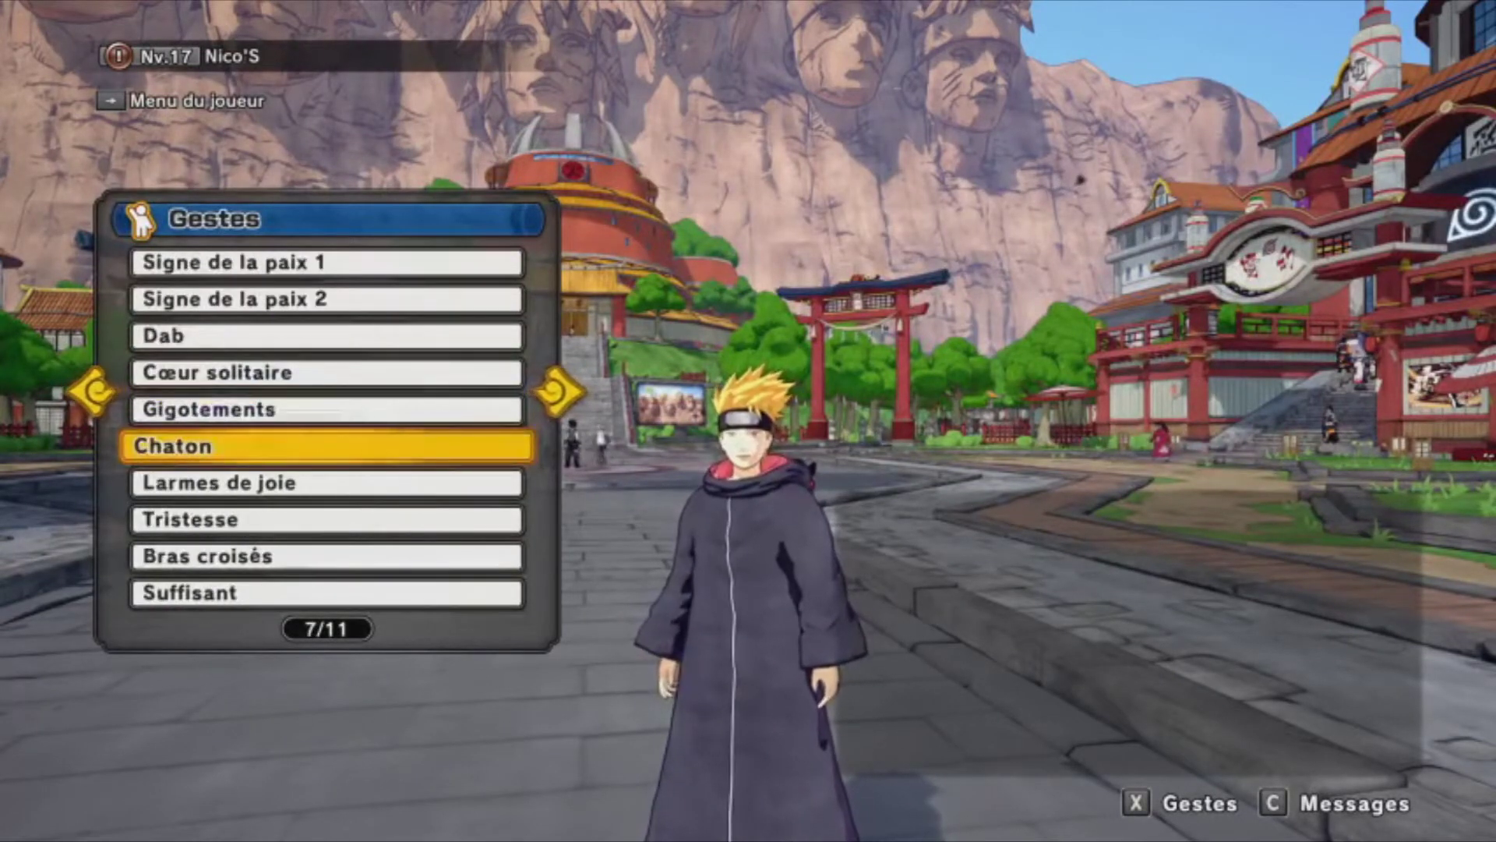
pyautogui.press('Return')
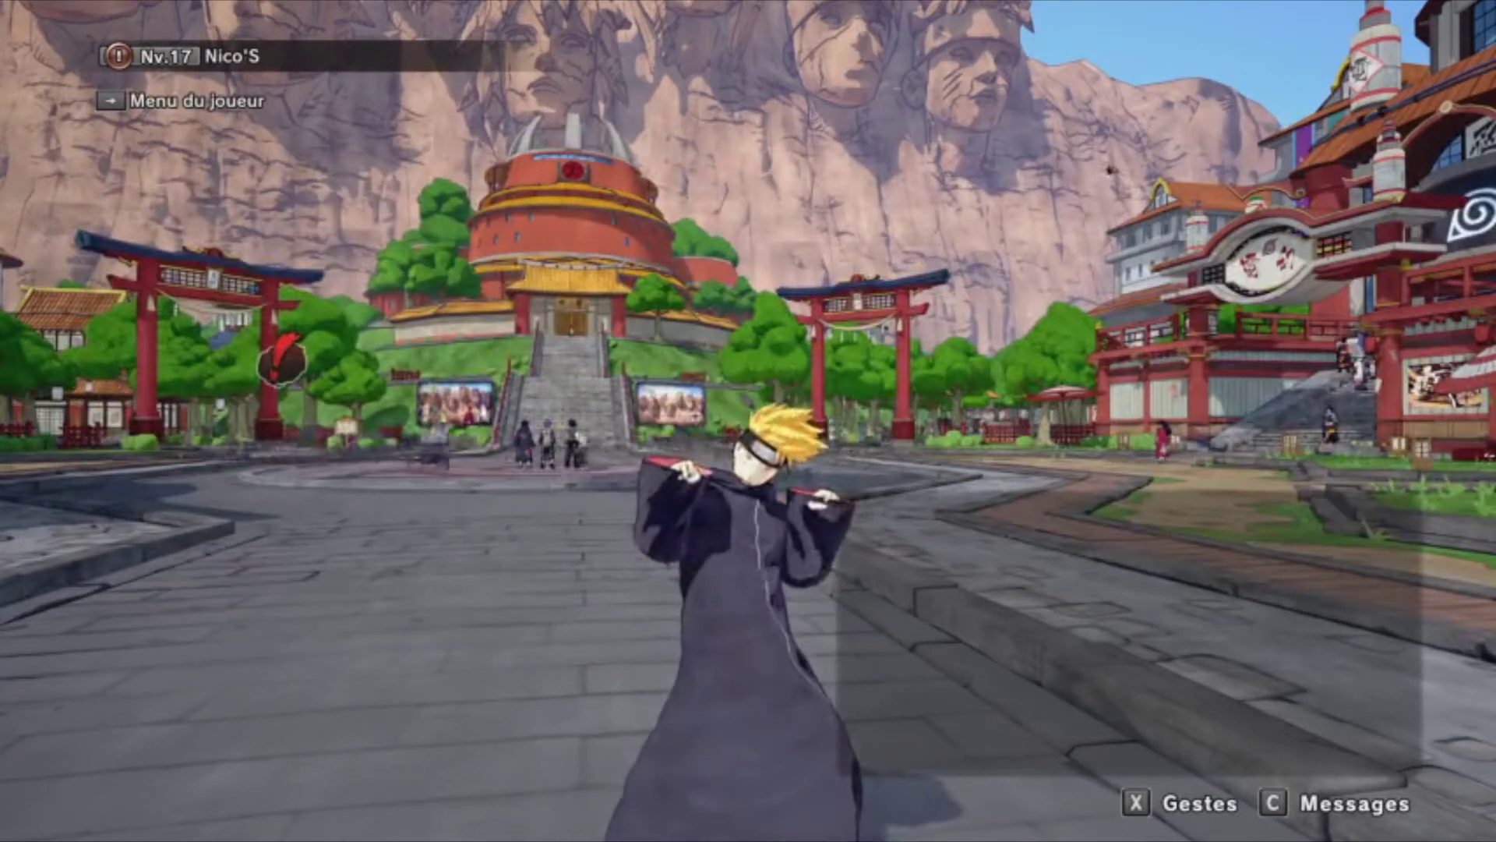
# Step: Make the character perform the Dab gesture
pyautogui.press('x')
pyautogui.press('Up')
pyautogui.press('Up')
pyautogui.press('Up')
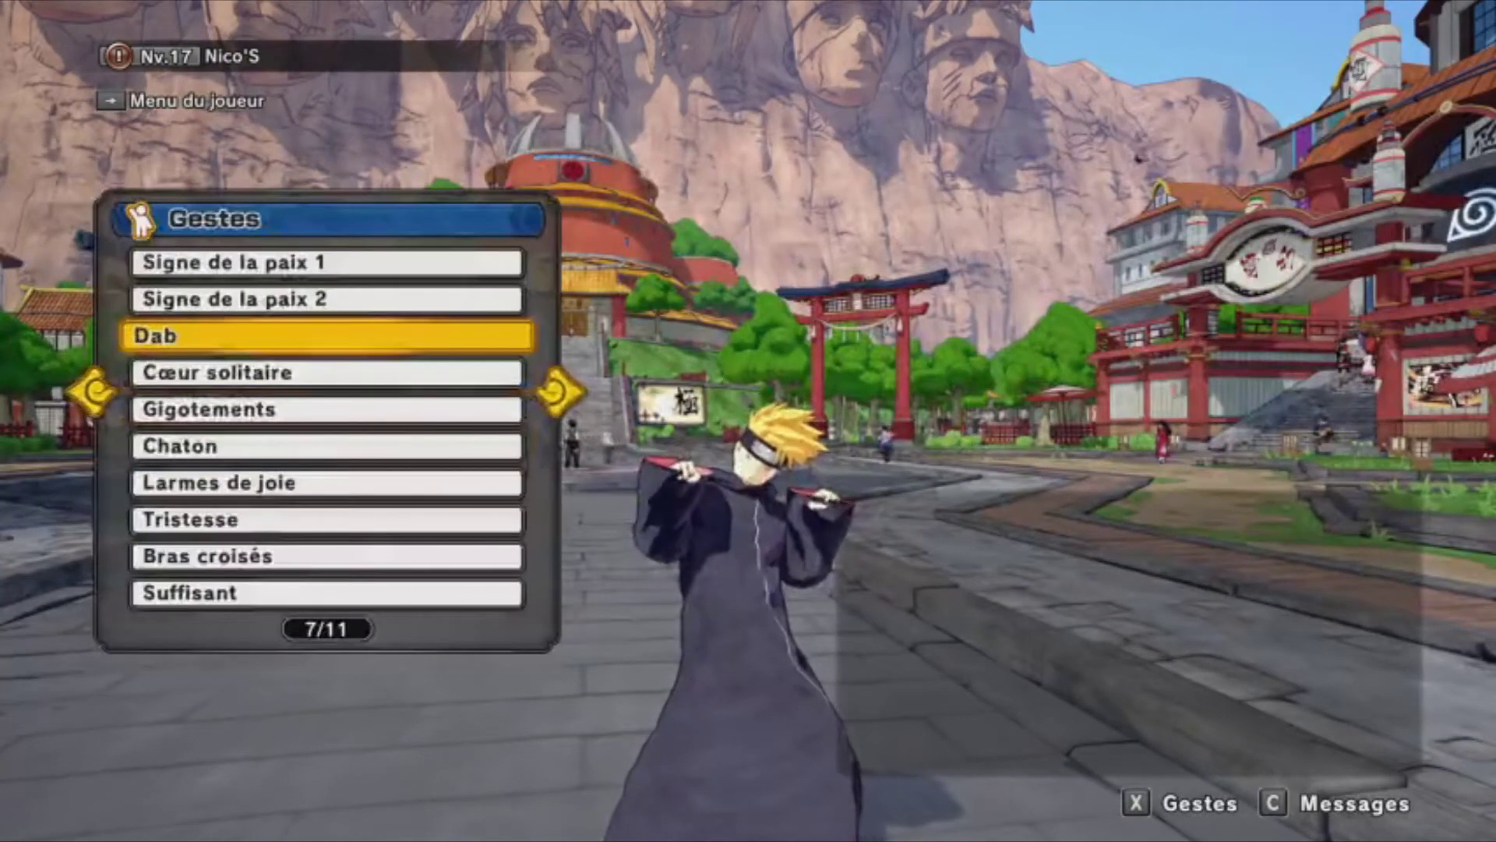
pyautogui.press('Return')
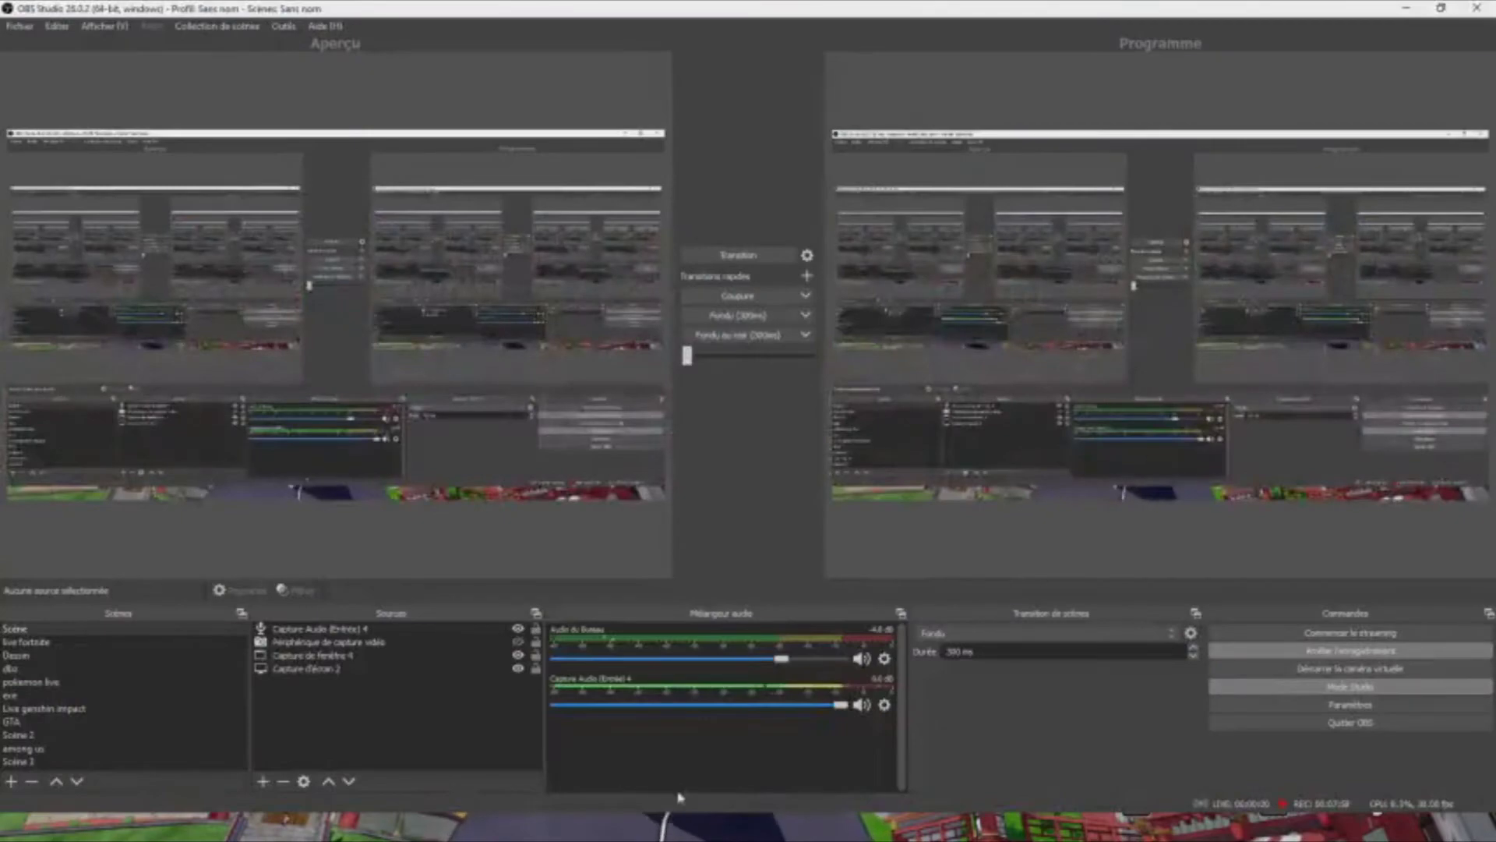
# Step: Switch to Photoshop, paste the game screenshot with the dab pose, and move it up until the character's upper body is inside the canvas
pyautogui.hotkey('alt', 'Tab')
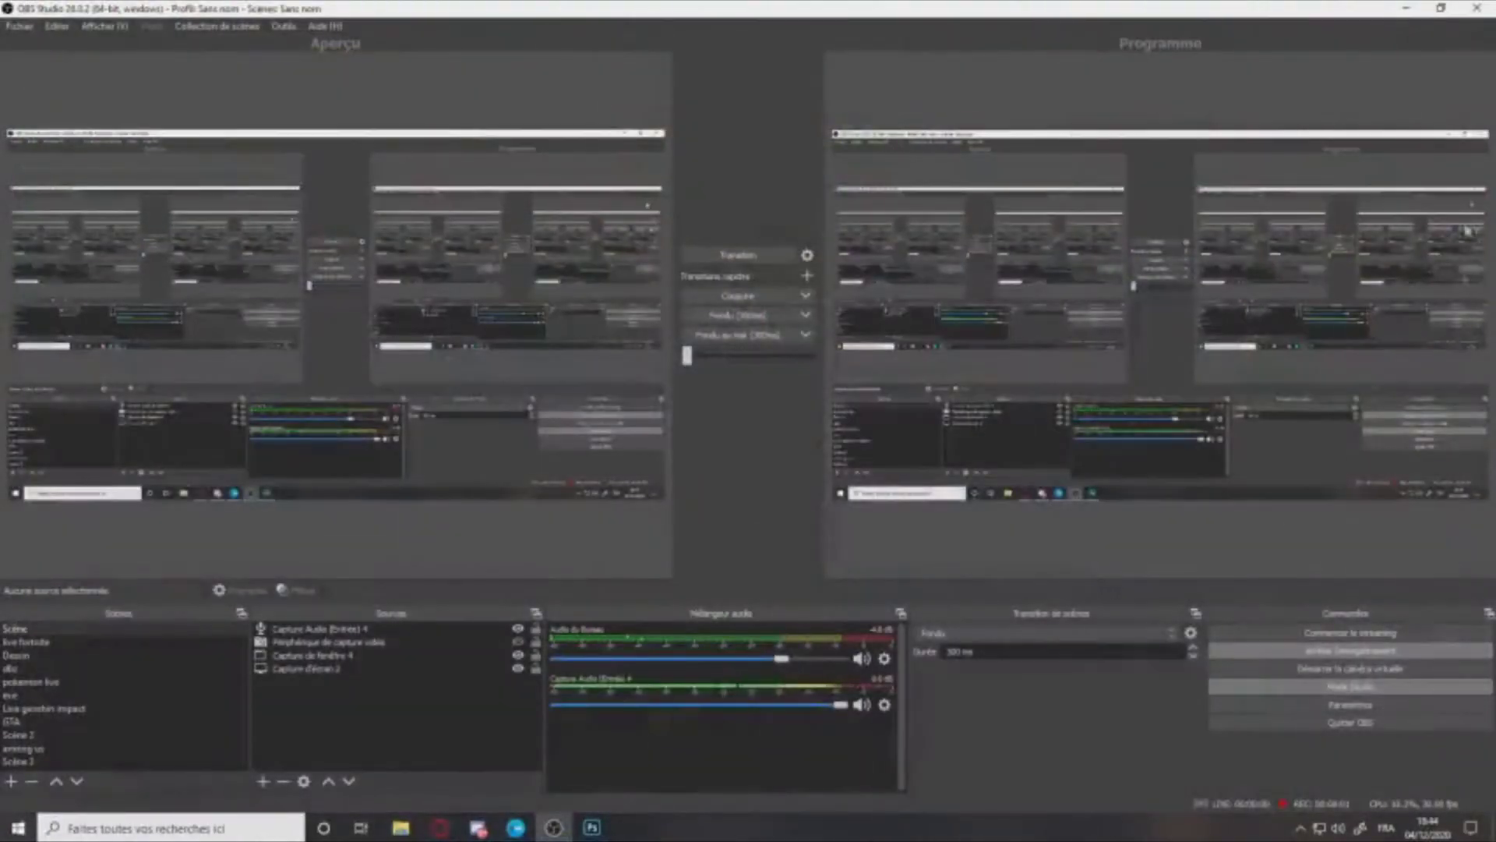
pyautogui.click(592, 828)
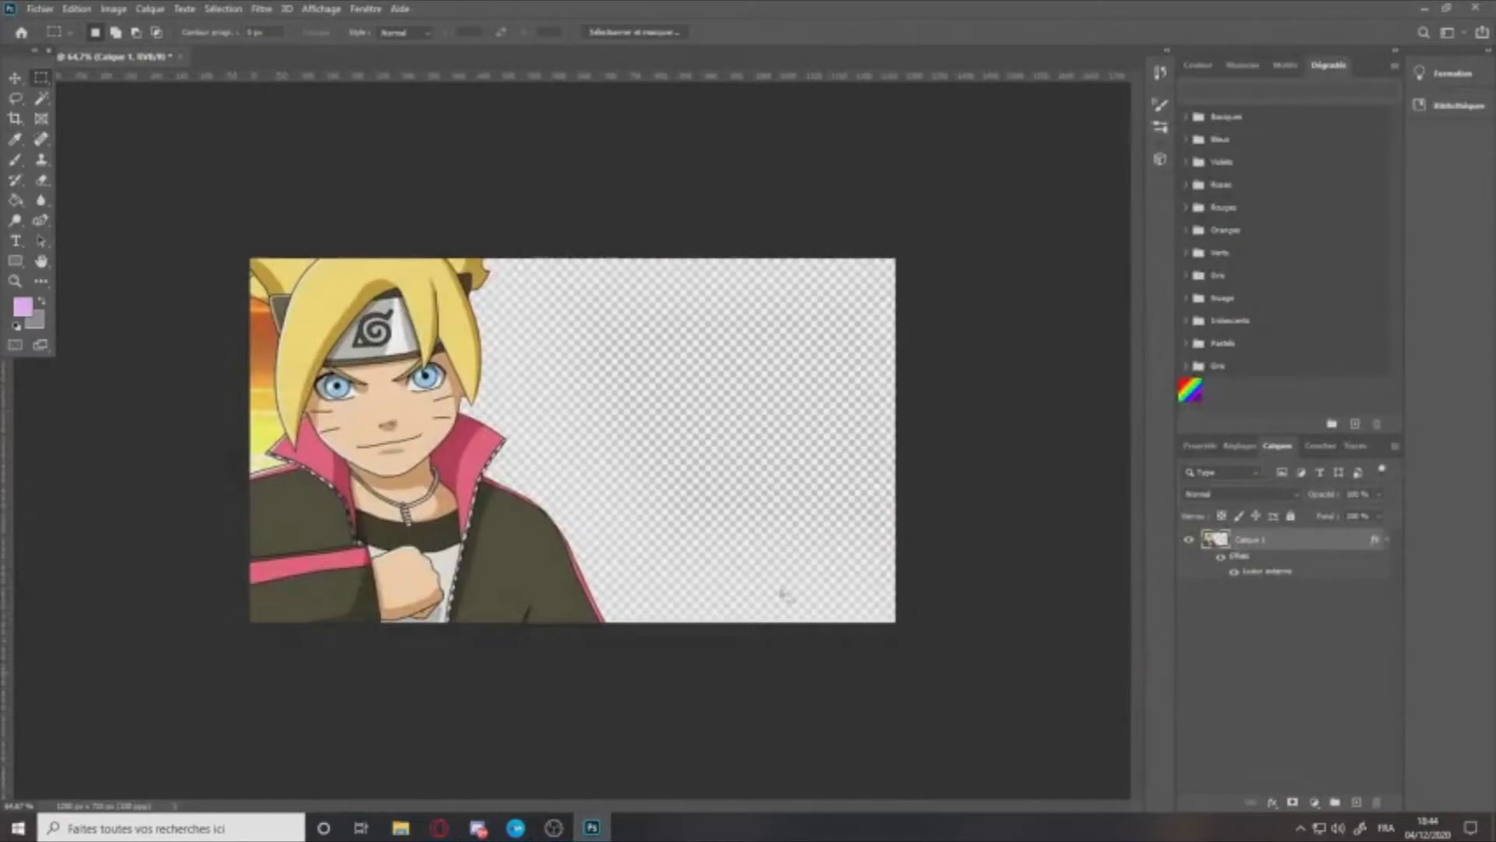
pyautogui.hotkey('ctrl', 'v')
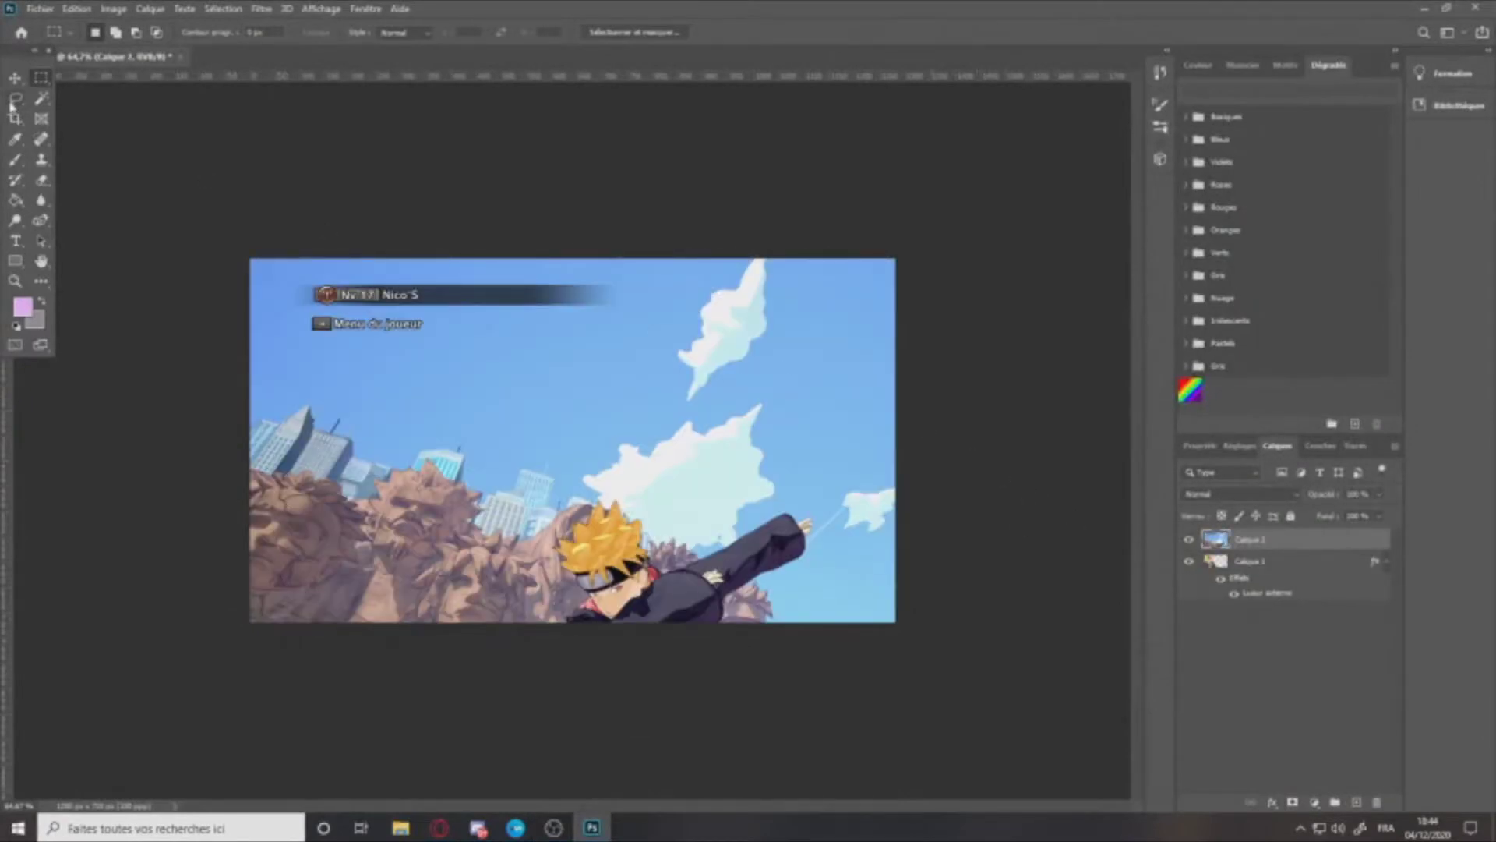
pyautogui.click(17, 77)
pyautogui.moveTo(729, 400); pyautogui.dragTo(723, 233)
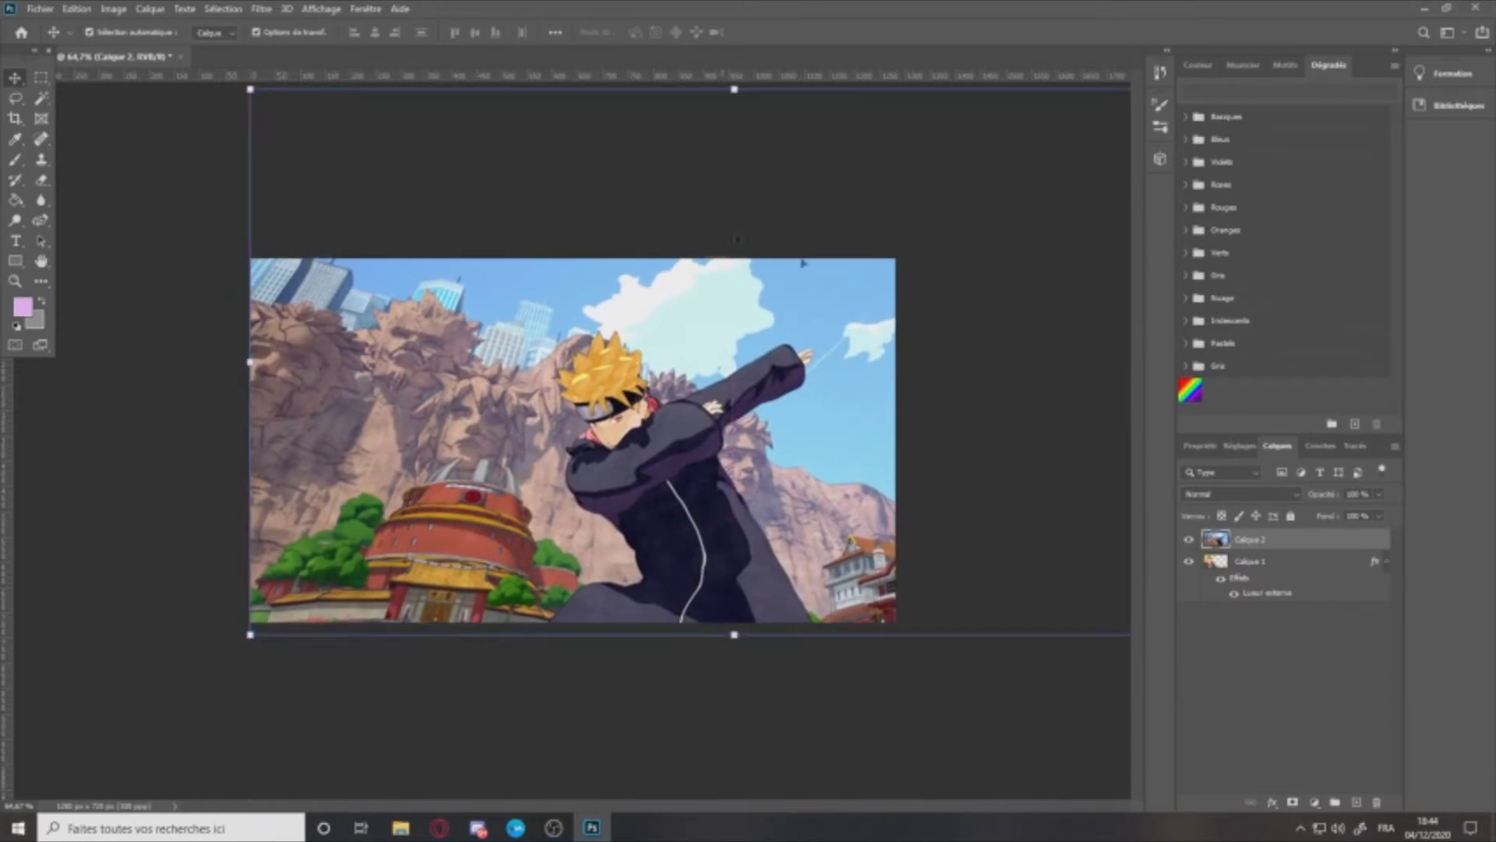
# Step: Place the game screenshot layer beneath the blond ninja's layer, shift it slightly to the right, and leave it selected
pyautogui.moveTo(1240, 538); pyautogui.dragTo(1243, 604)
pyautogui.moveTo(724, 417); pyautogui.dragTo(751, 412)
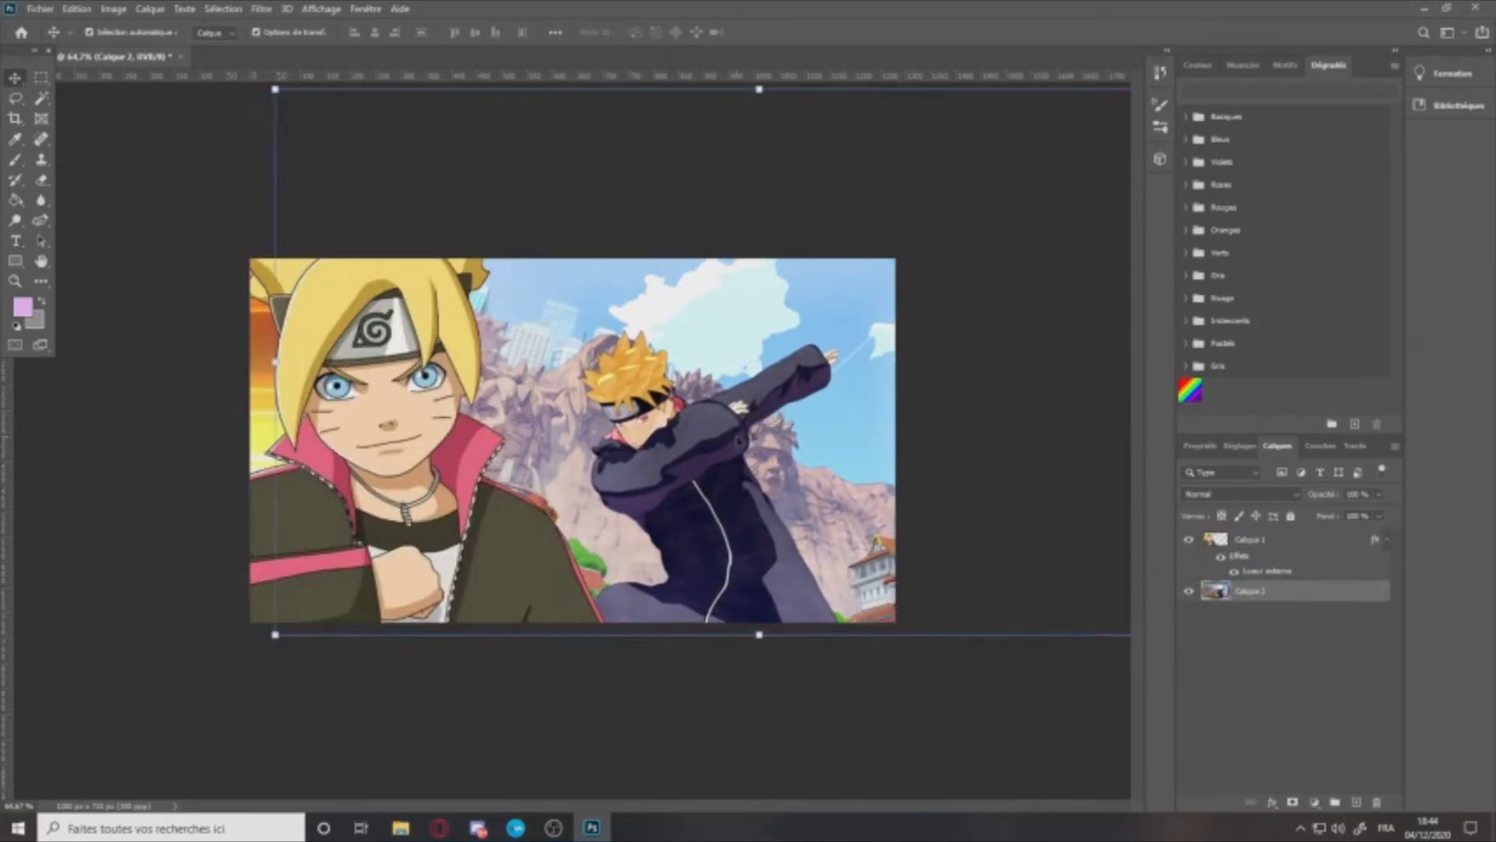
pyautogui.click(984, 269)
pyautogui.click(319, 331)
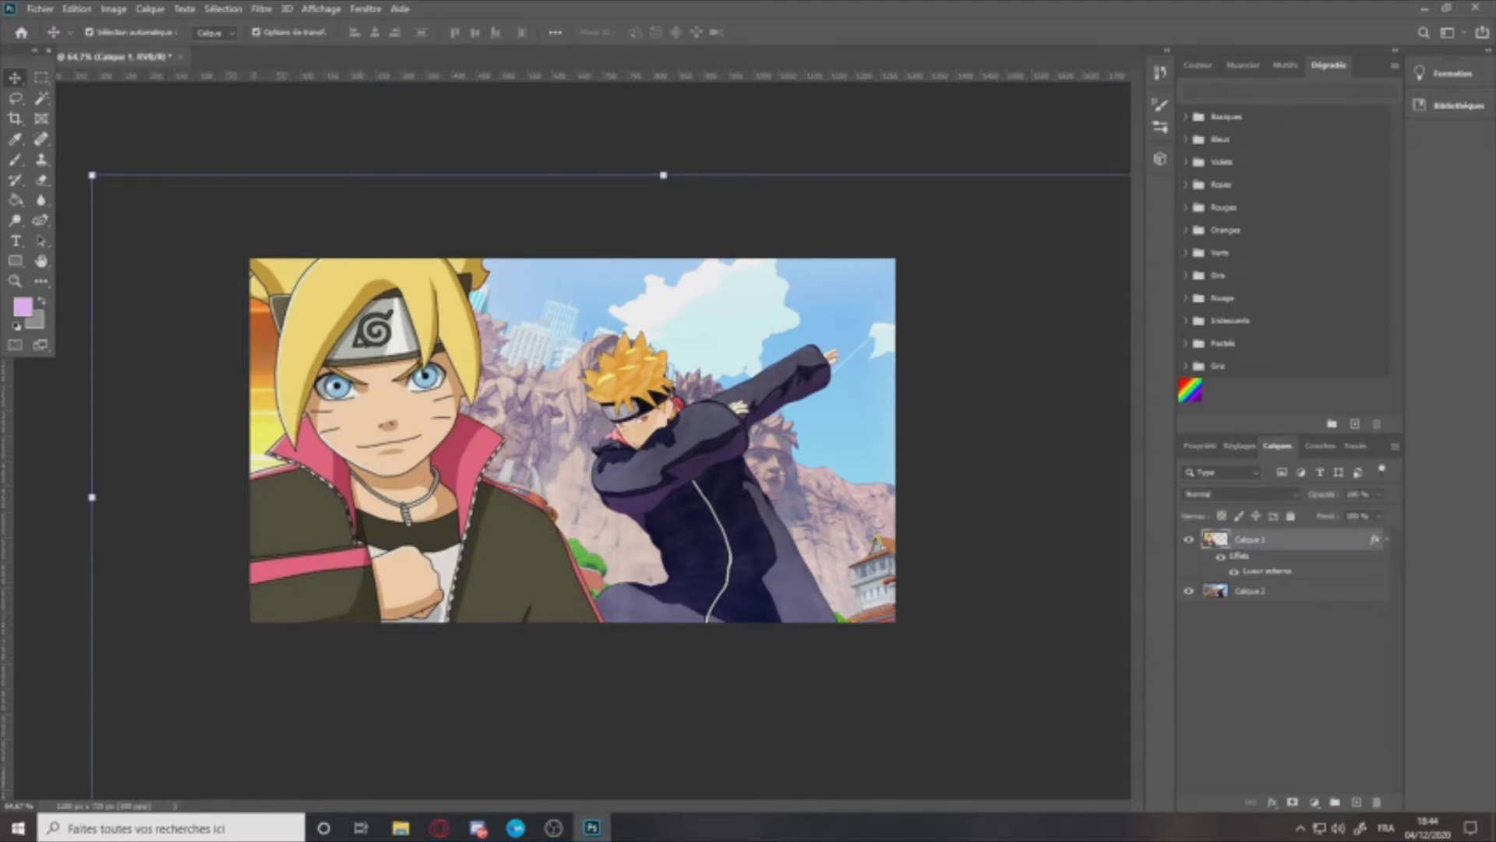
pyautogui.click(686, 404)
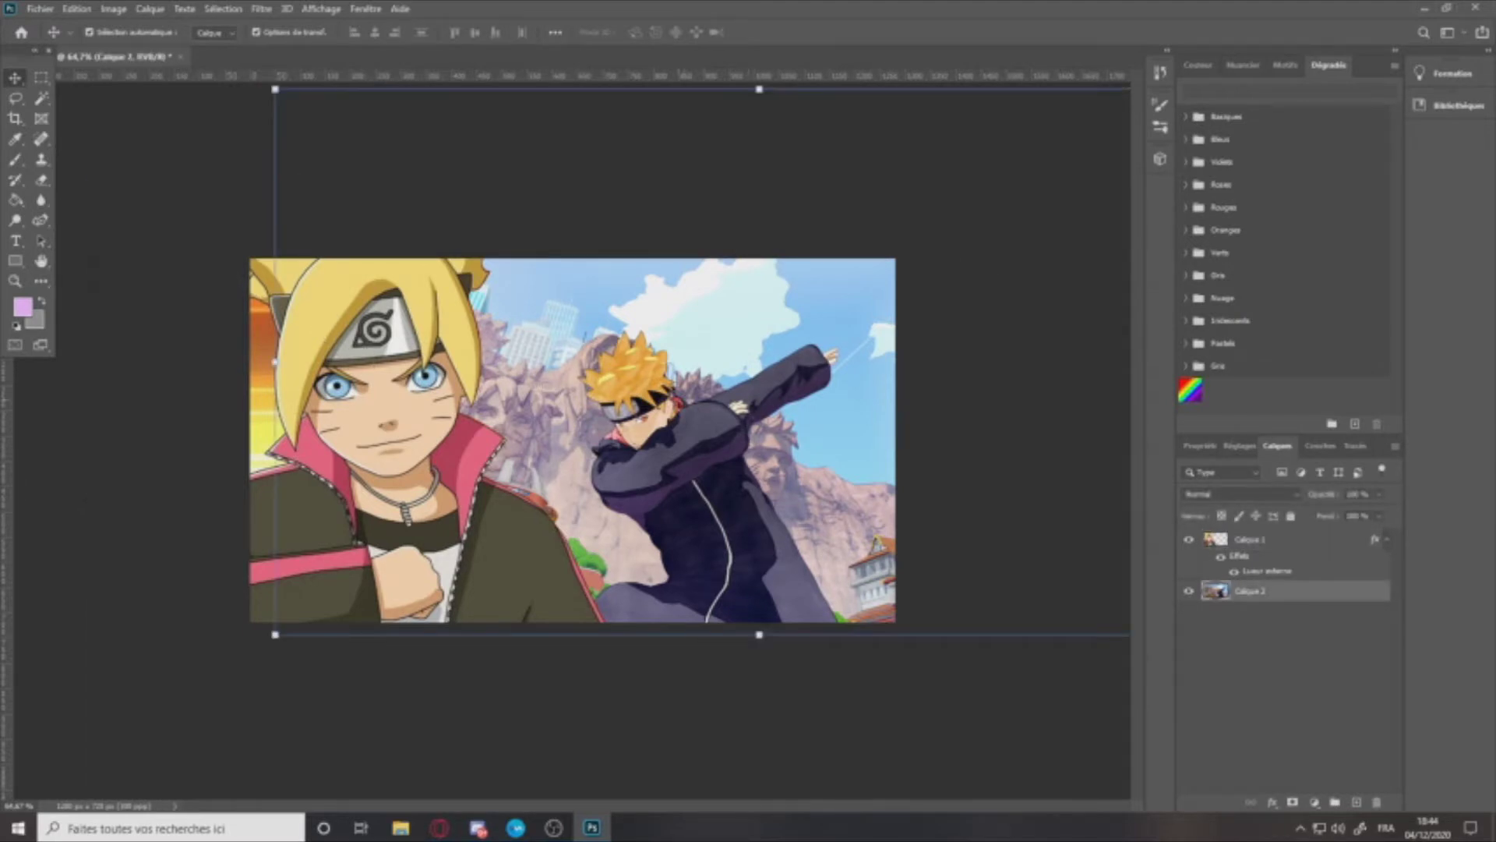
# Step: Open File Explorer and look through the files in the Documents folder
pyautogui.click(491, 777)
pyautogui.click(403, 826)
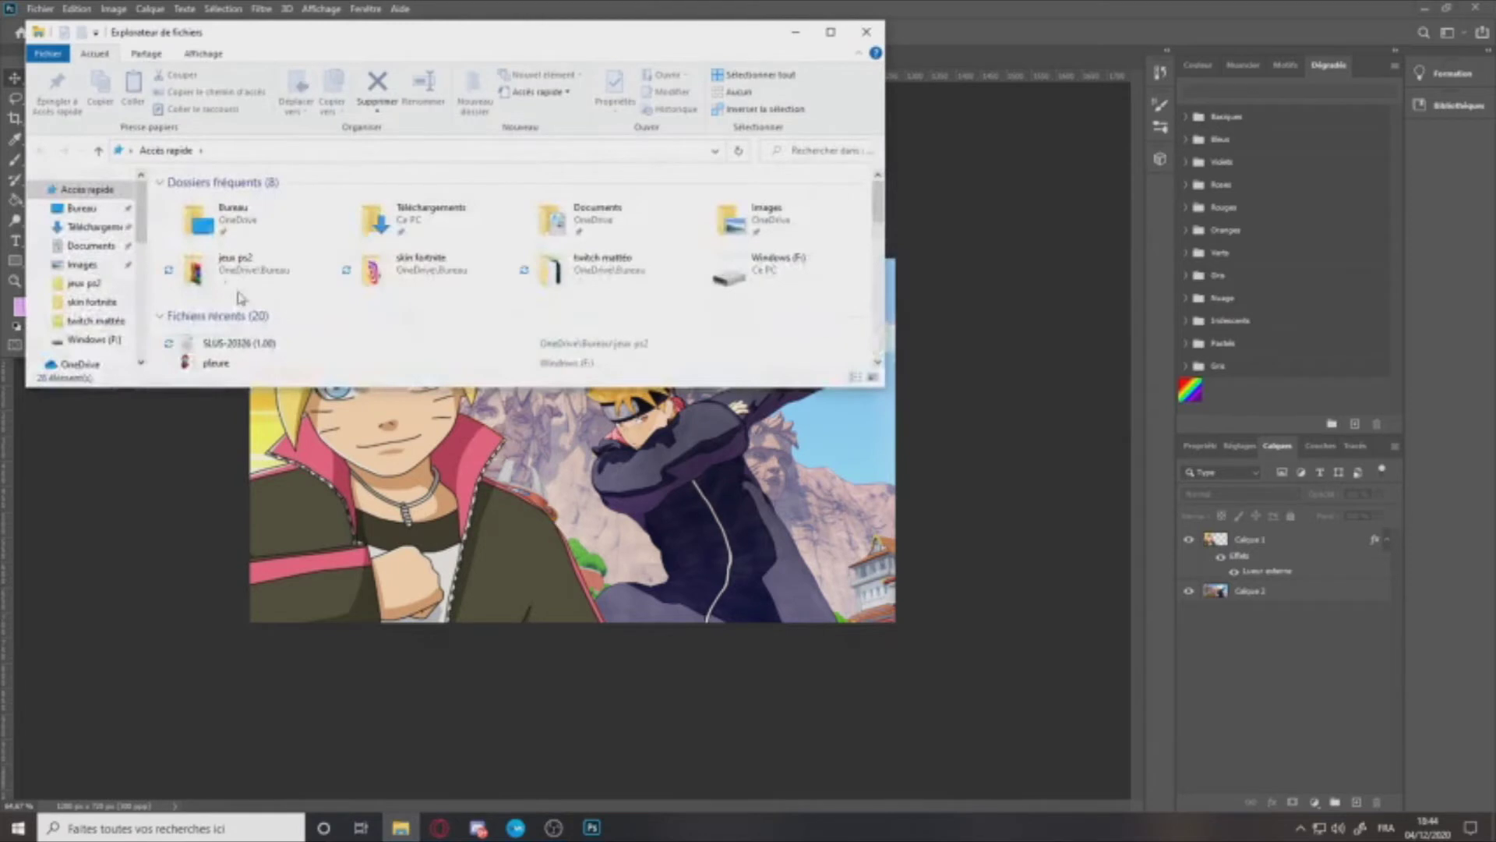
pyautogui.click(87, 246)
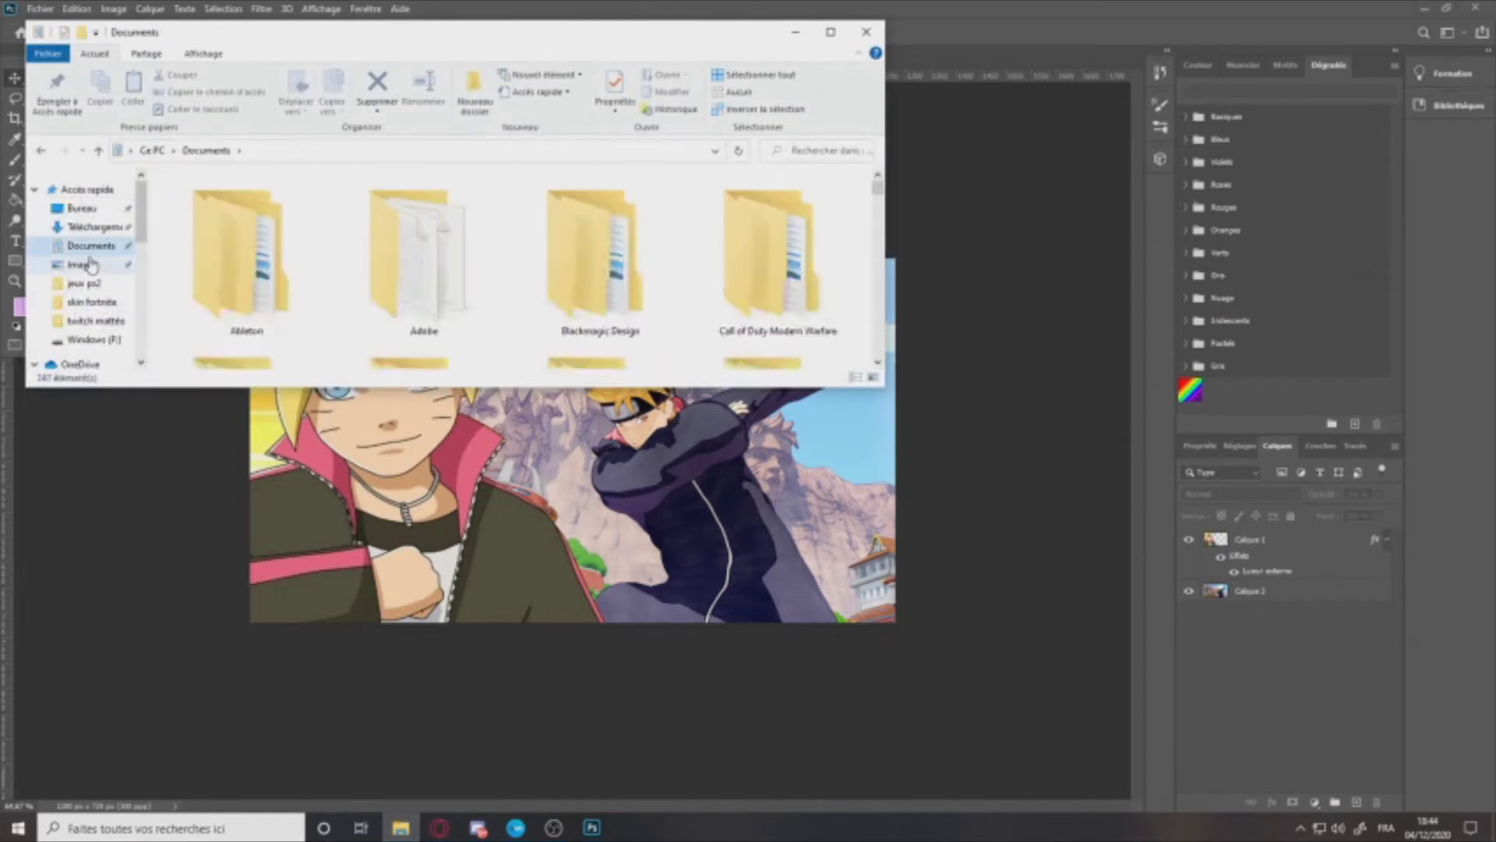
pyautogui.scroll(-5, 370, 250)
pyautogui.scroll(-5, 406, 282)
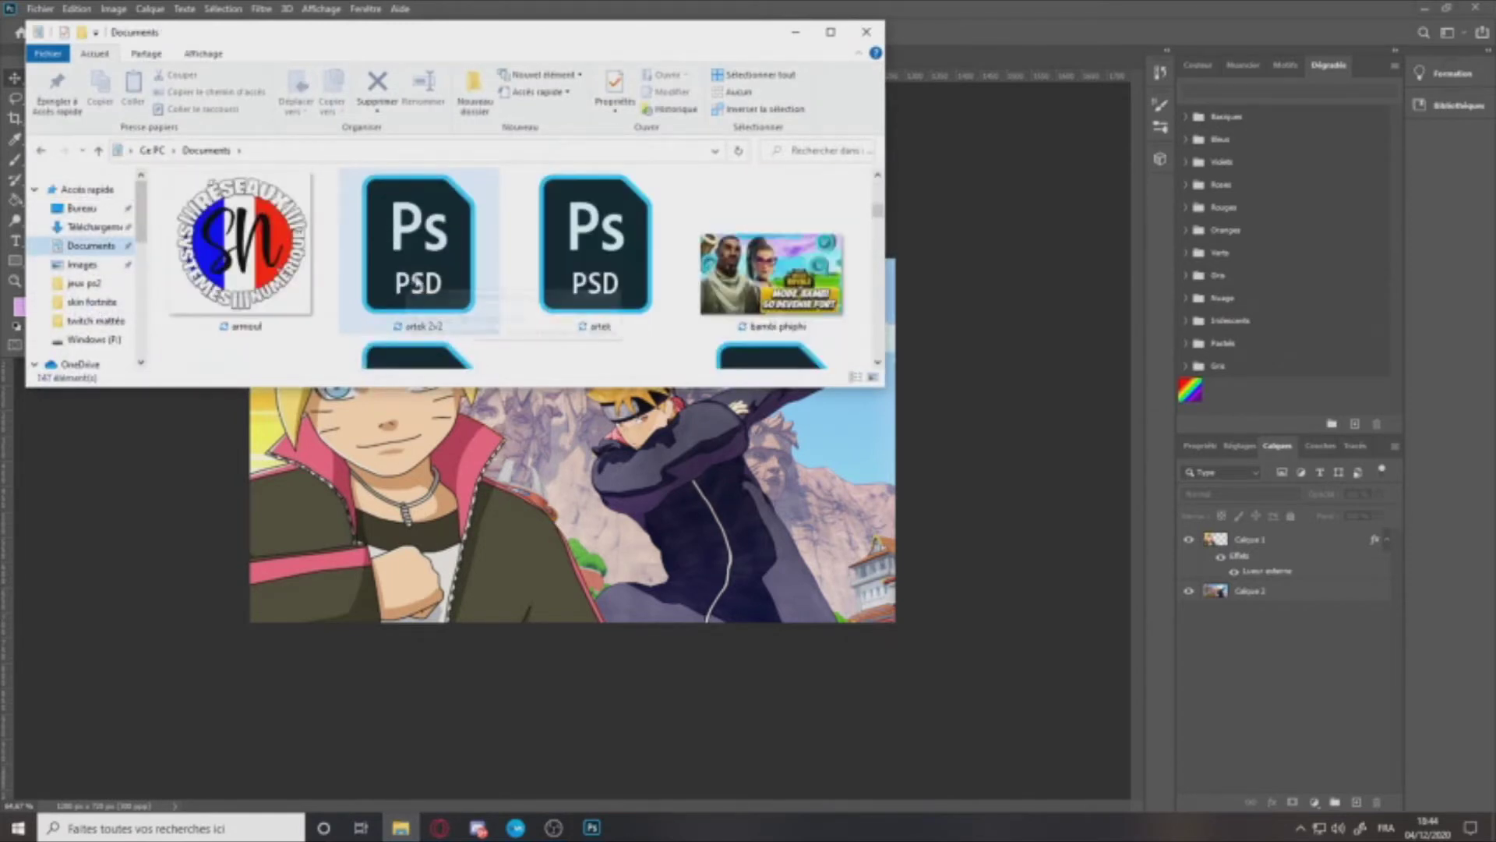
pyautogui.scroll(-3, 555, 268)
pyautogui.scroll(-6, 556, 267)
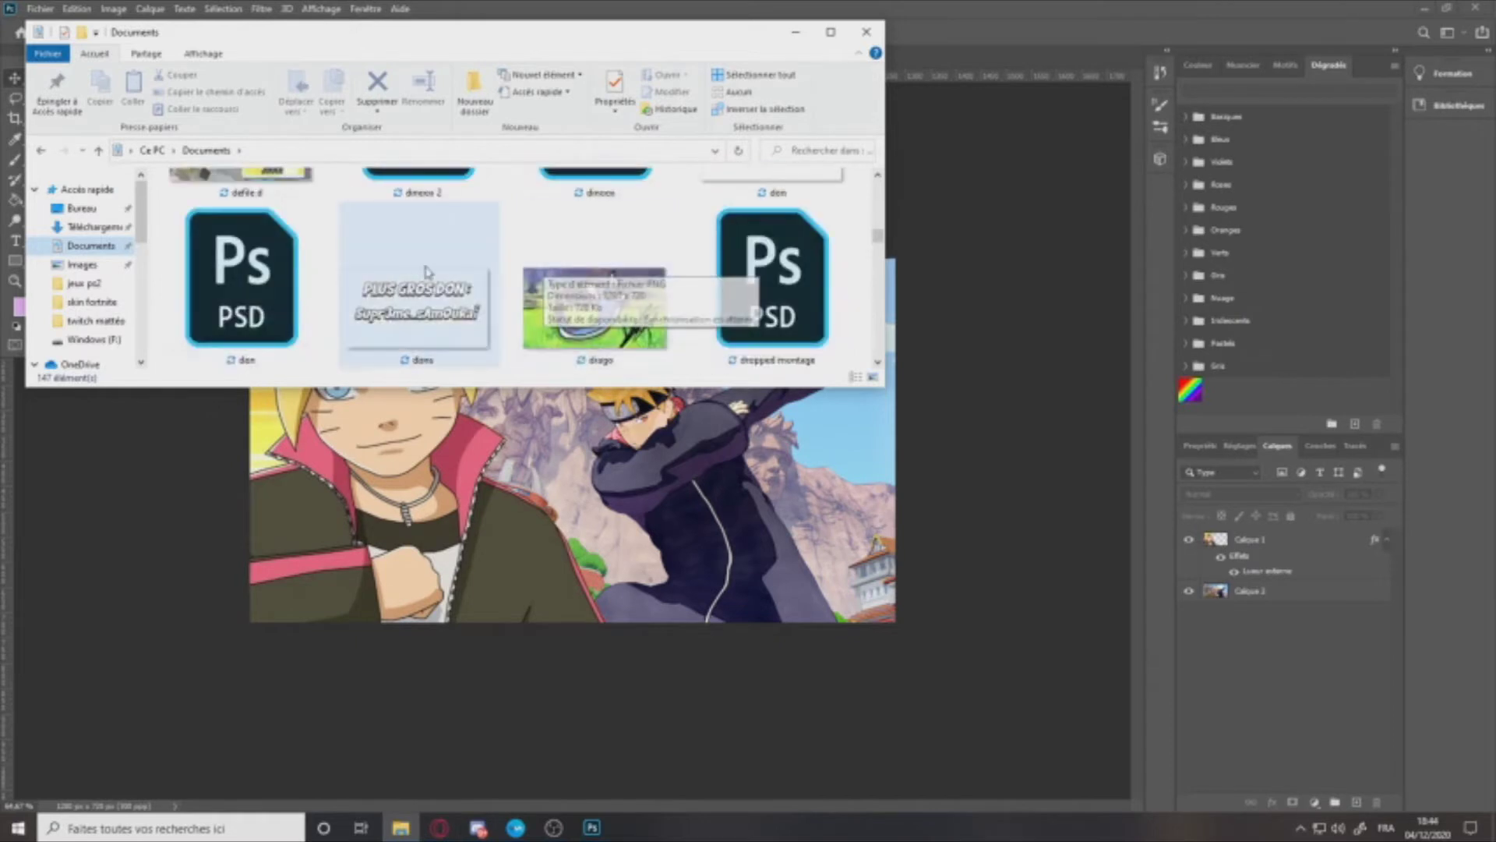
# Step: Search the Bureau folder from its first to its last file
pyautogui.click(73, 226)
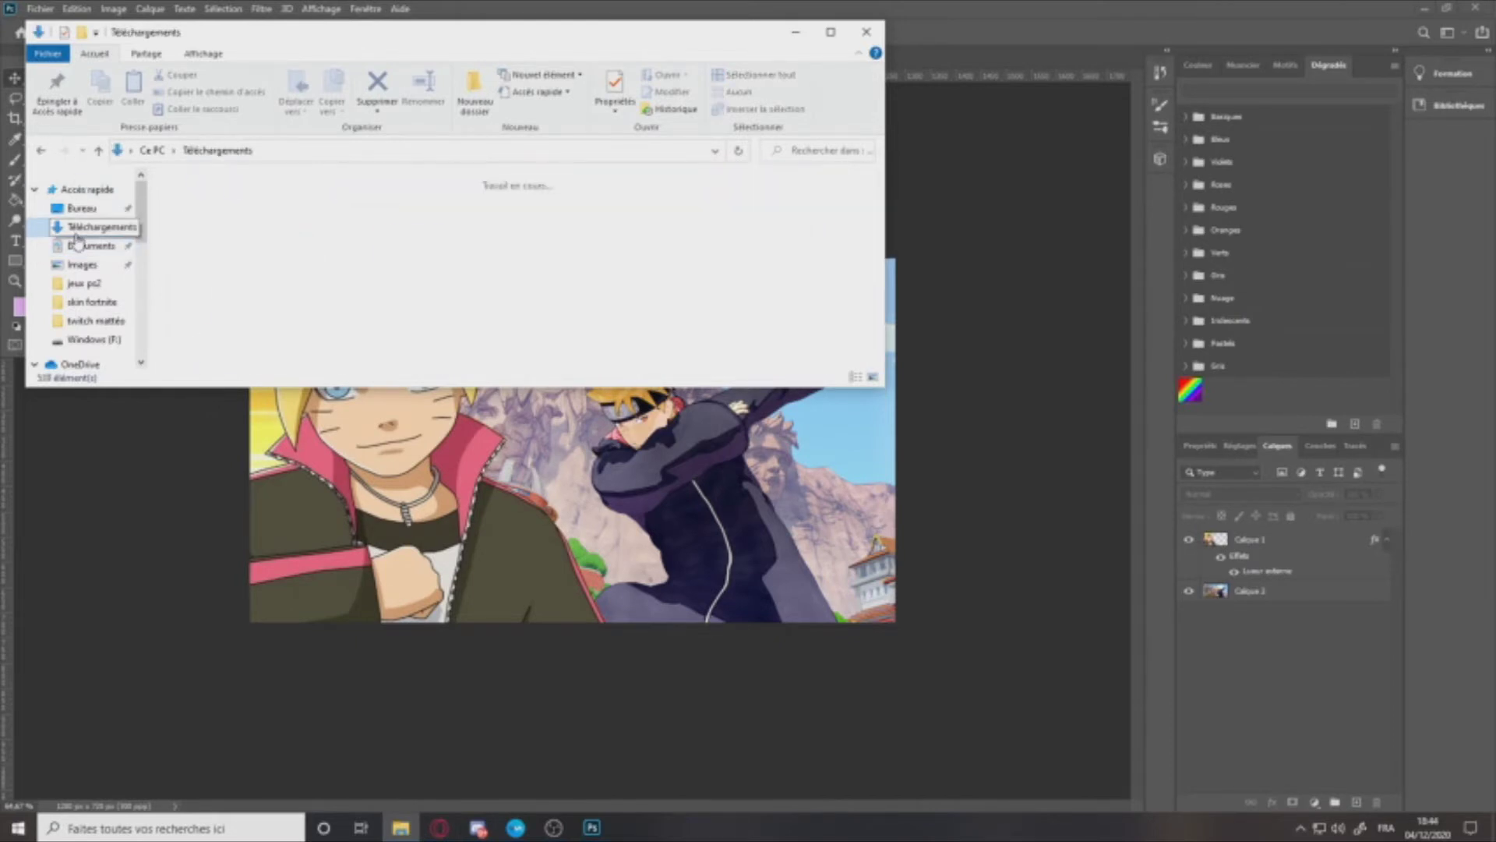
pyautogui.click(90, 212)
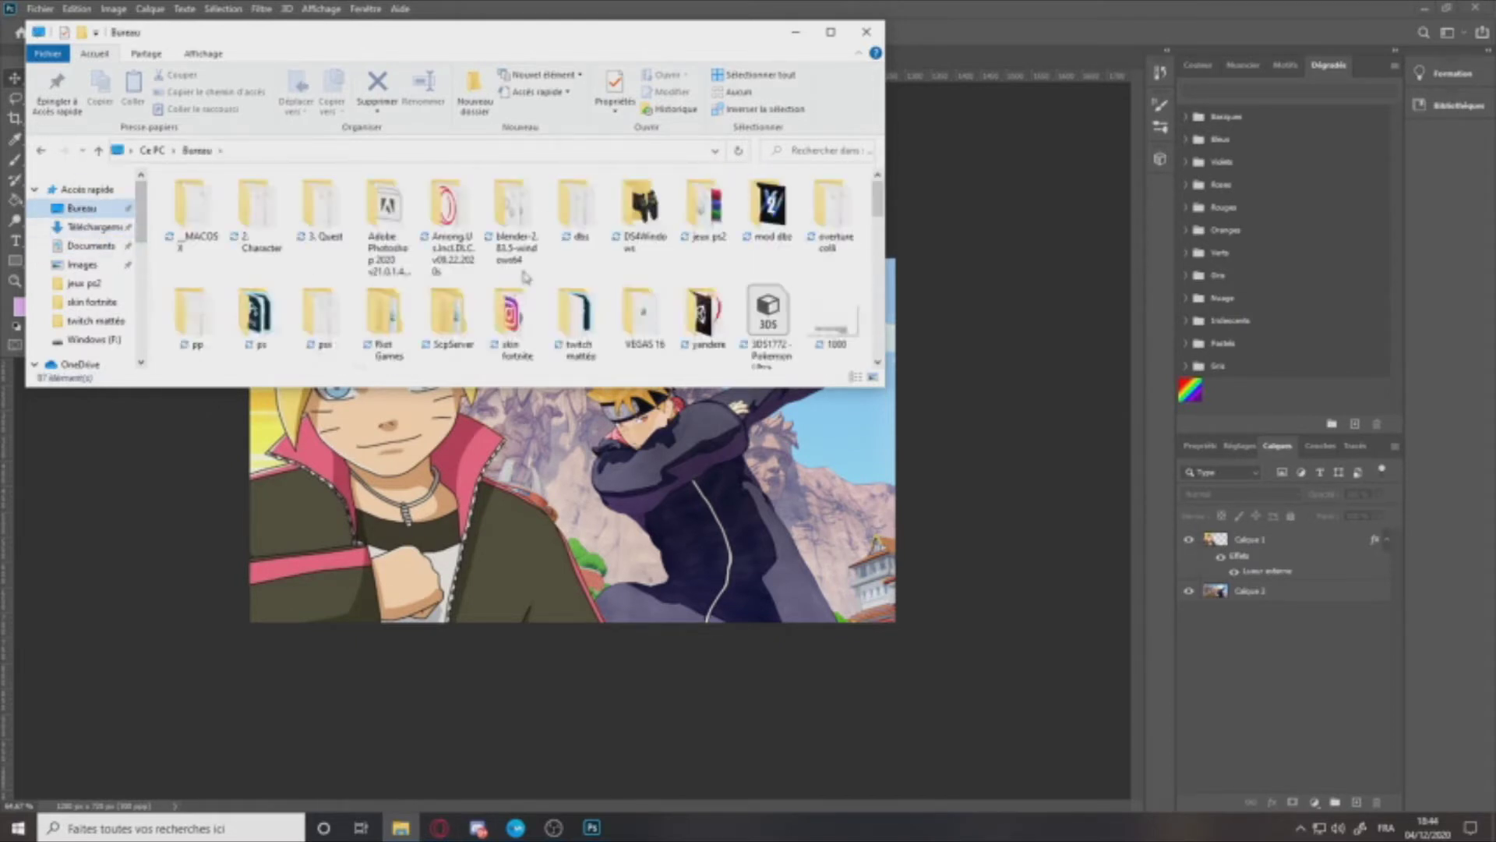
pyautogui.scroll(-3, 402, 303)
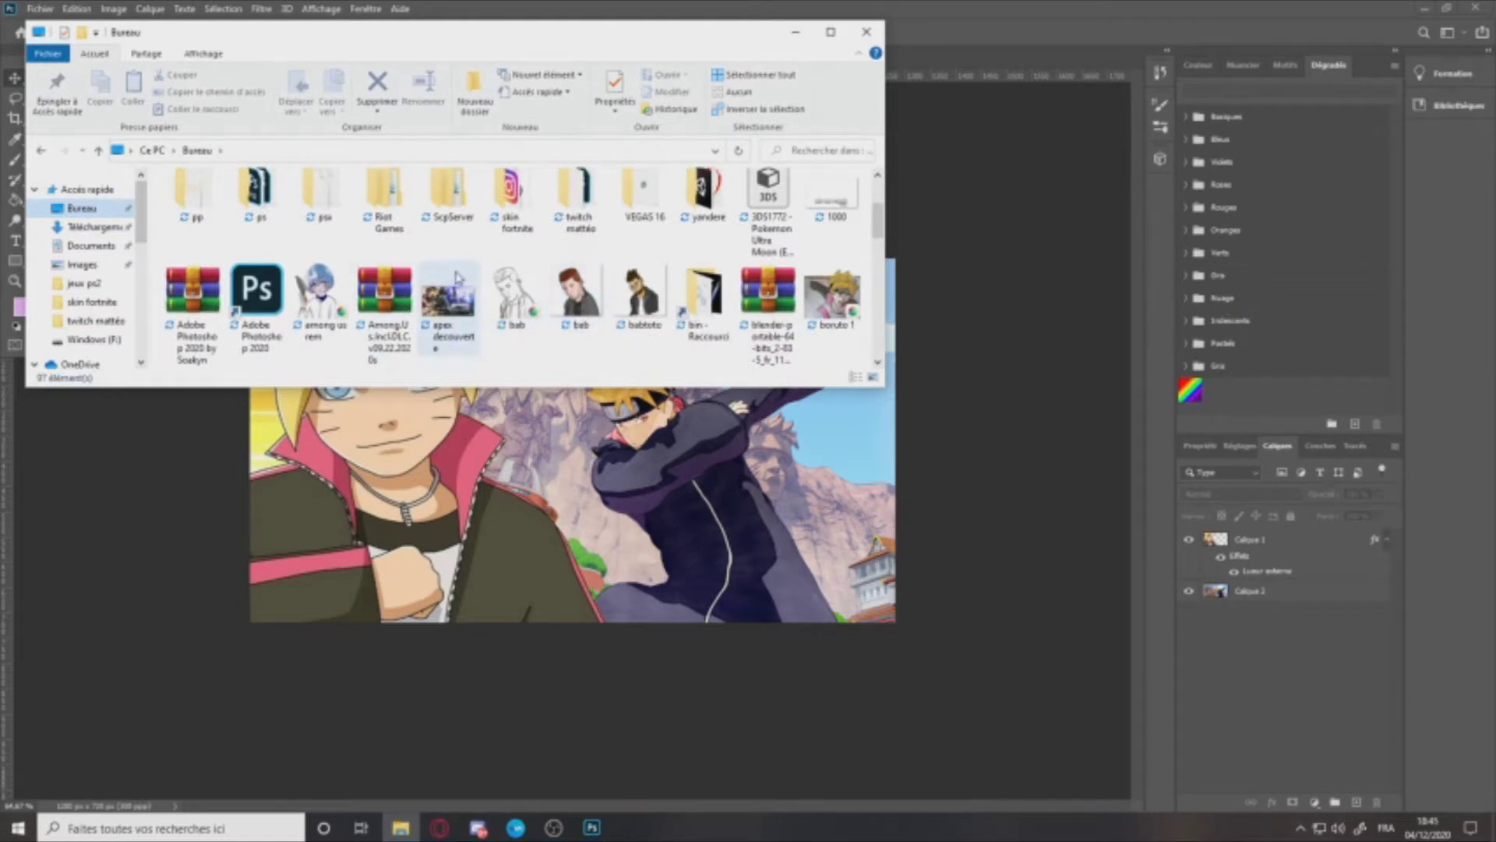
pyautogui.scroll(-3, 675, 288)
pyautogui.scroll(-10, 659, 273)
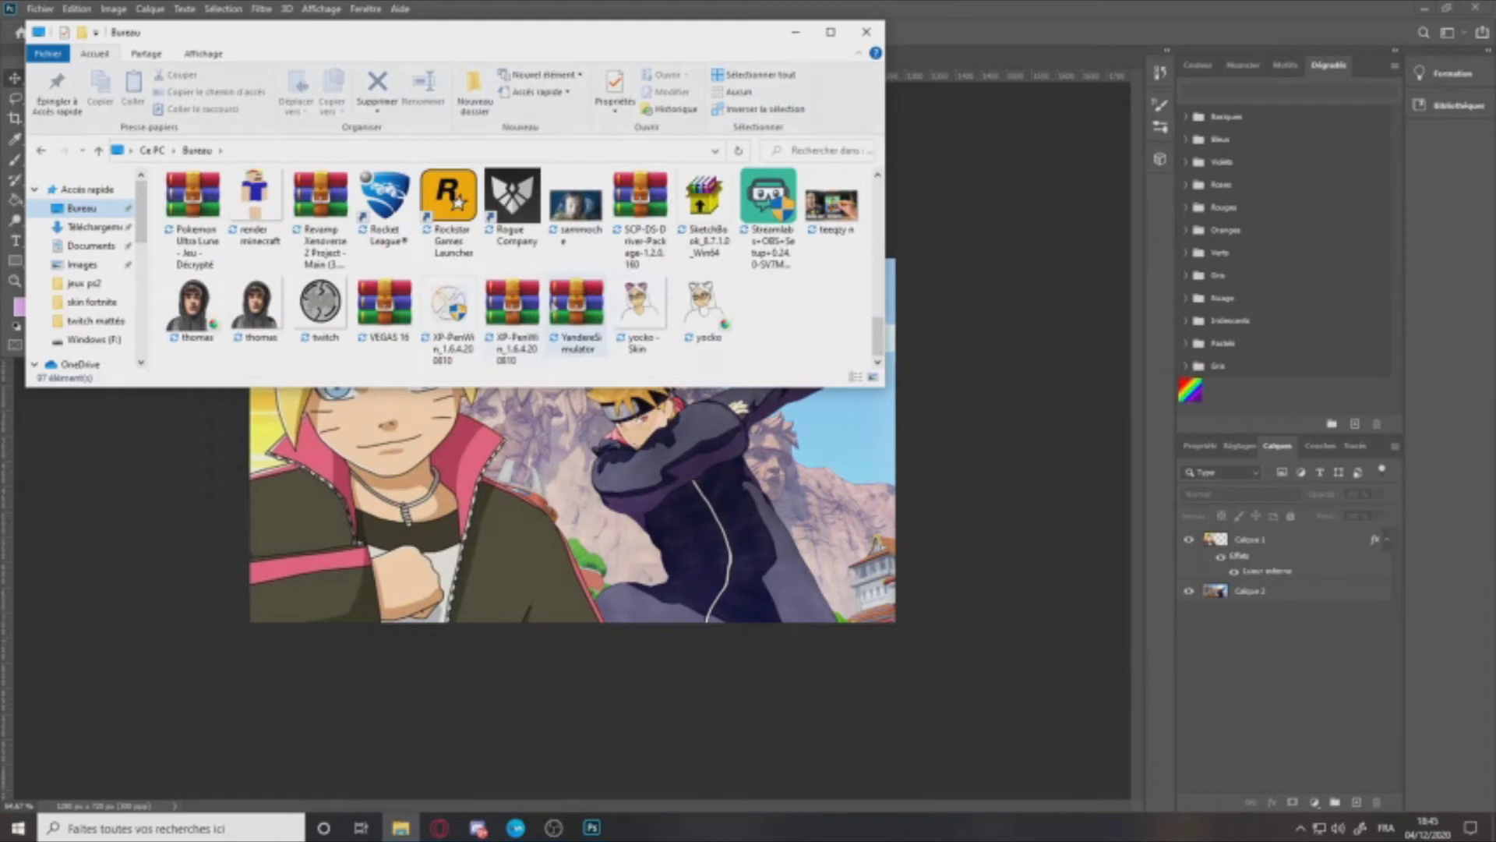
pyautogui.scroll(8, 507, 308)
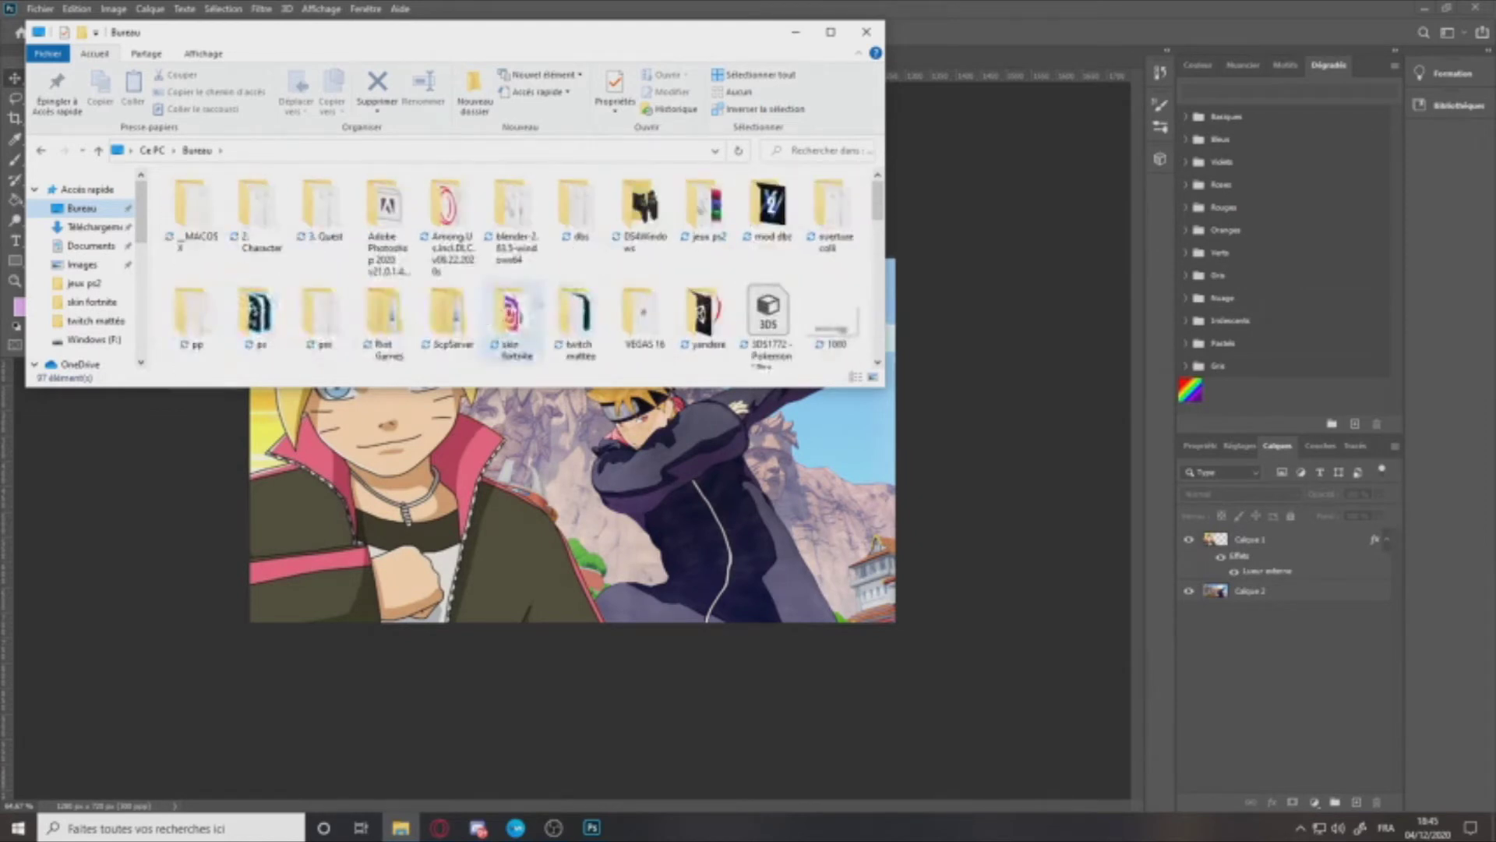
pyautogui.scroll(-1, 467, 304)
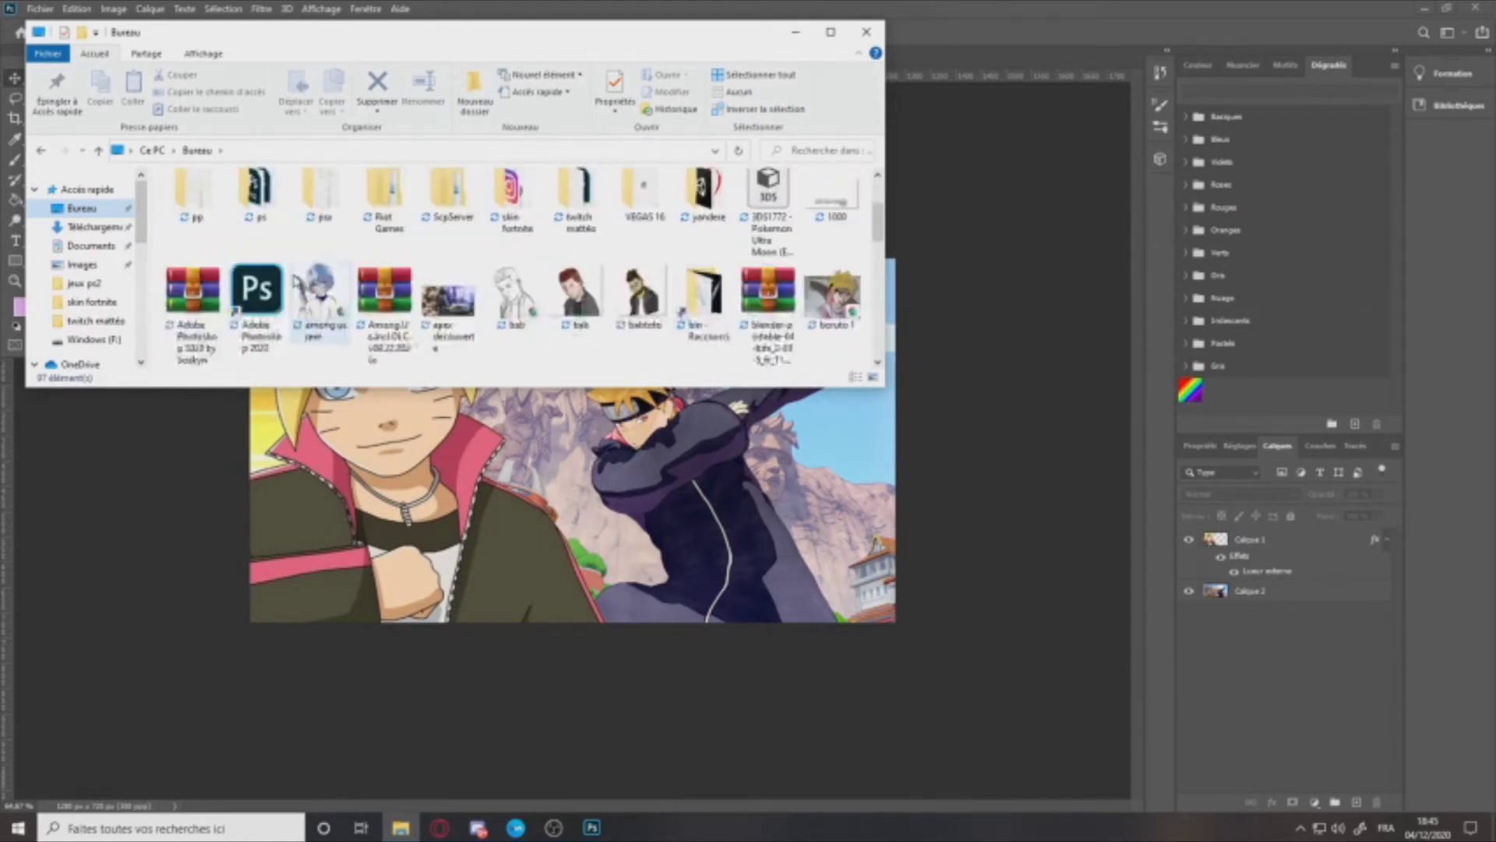
pyautogui.scroll(-5, 296, 281)
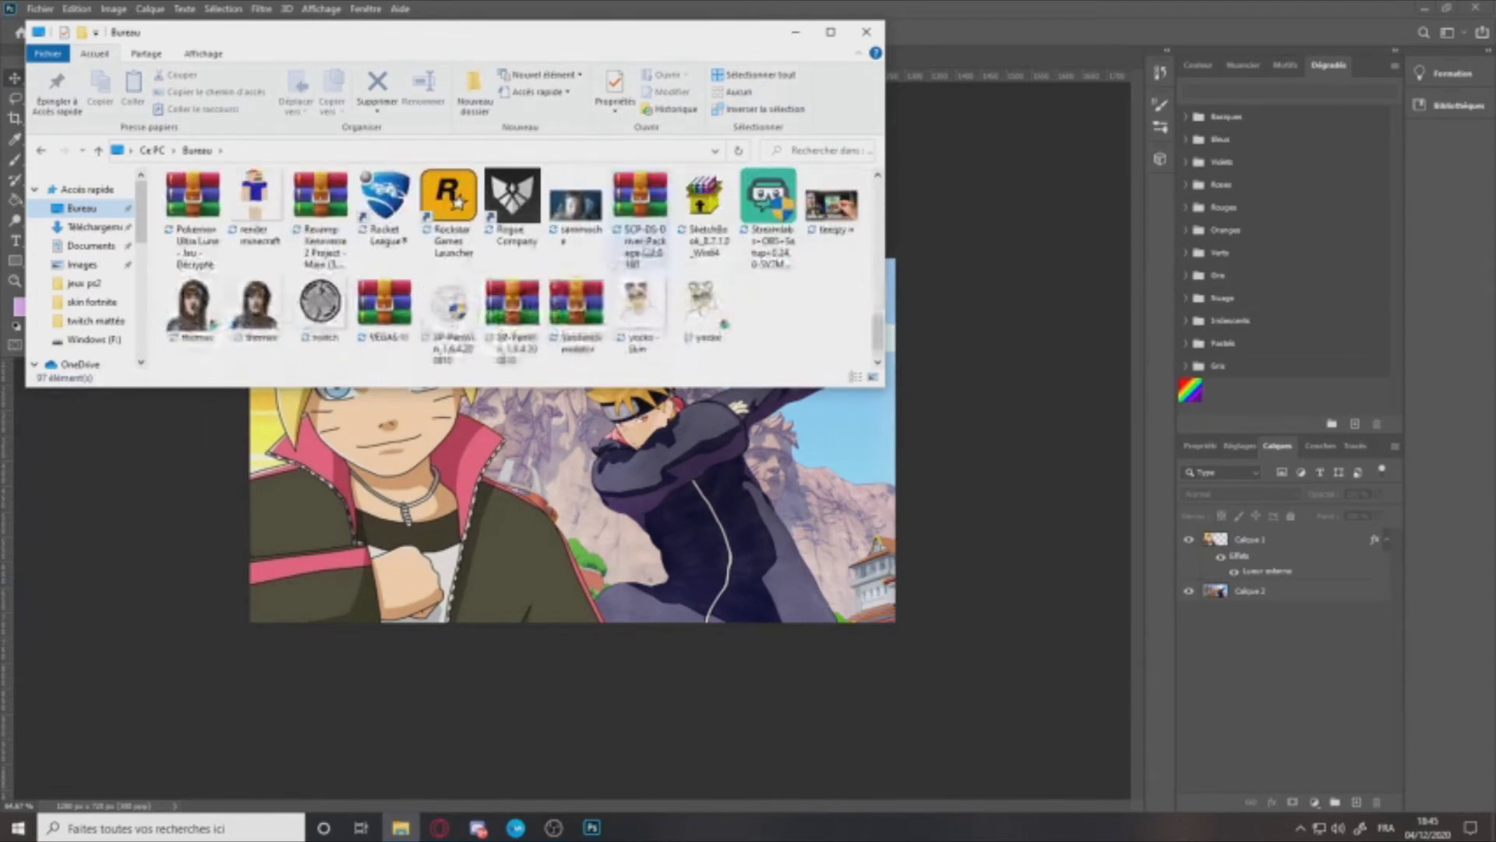
pyautogui.scroll(-5, 458, 201)
pyautogui.scroll(10, 635, 211)
# Step: Search the Téléchargements folder and the Windows (F:) drive for usable files
pyautogui.click(70, 226)
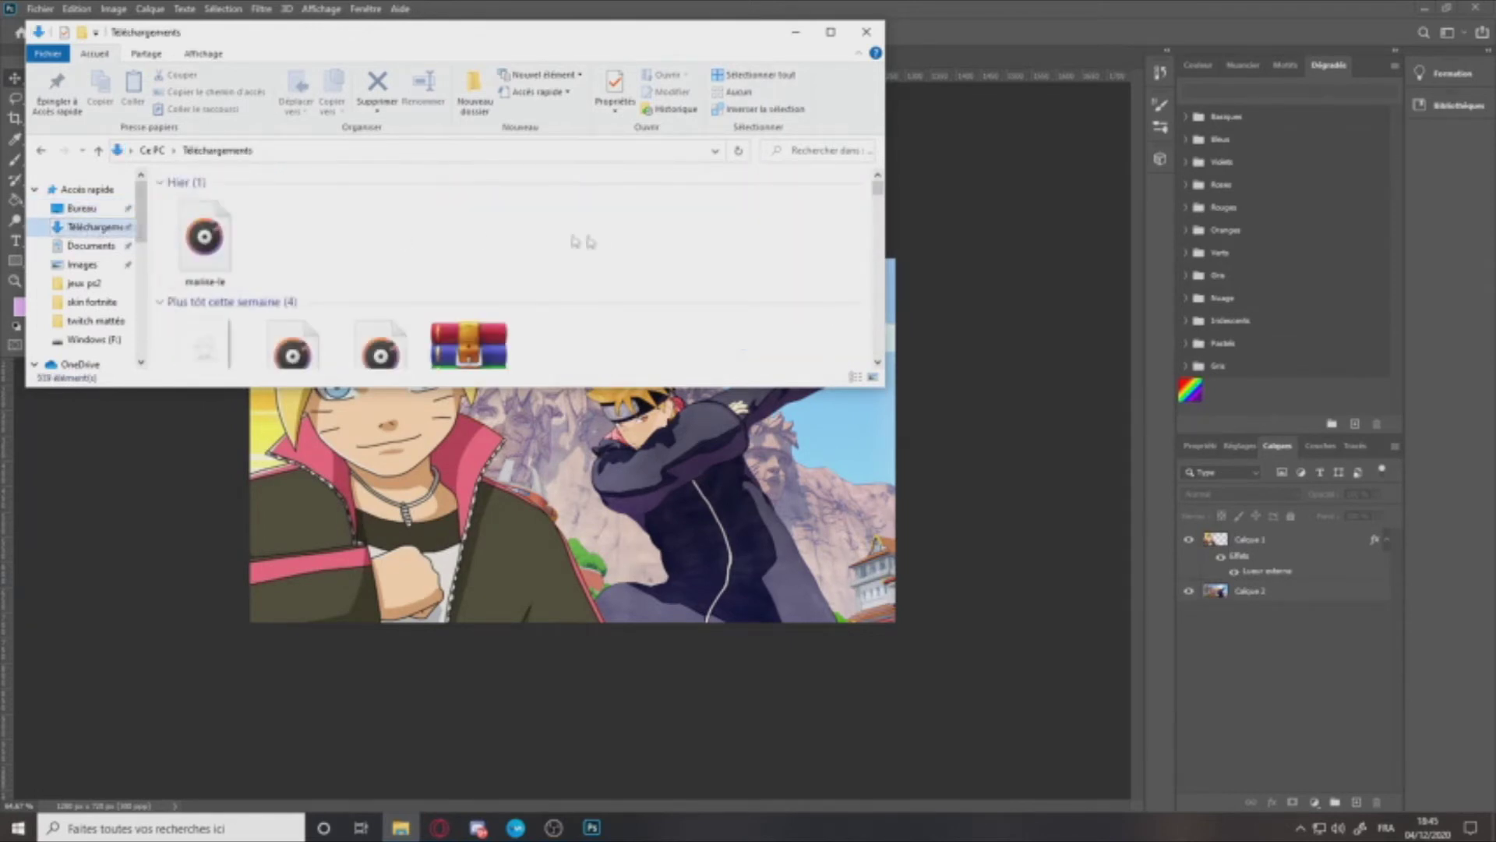
pyautogui.scroll(-1, 61, 279)
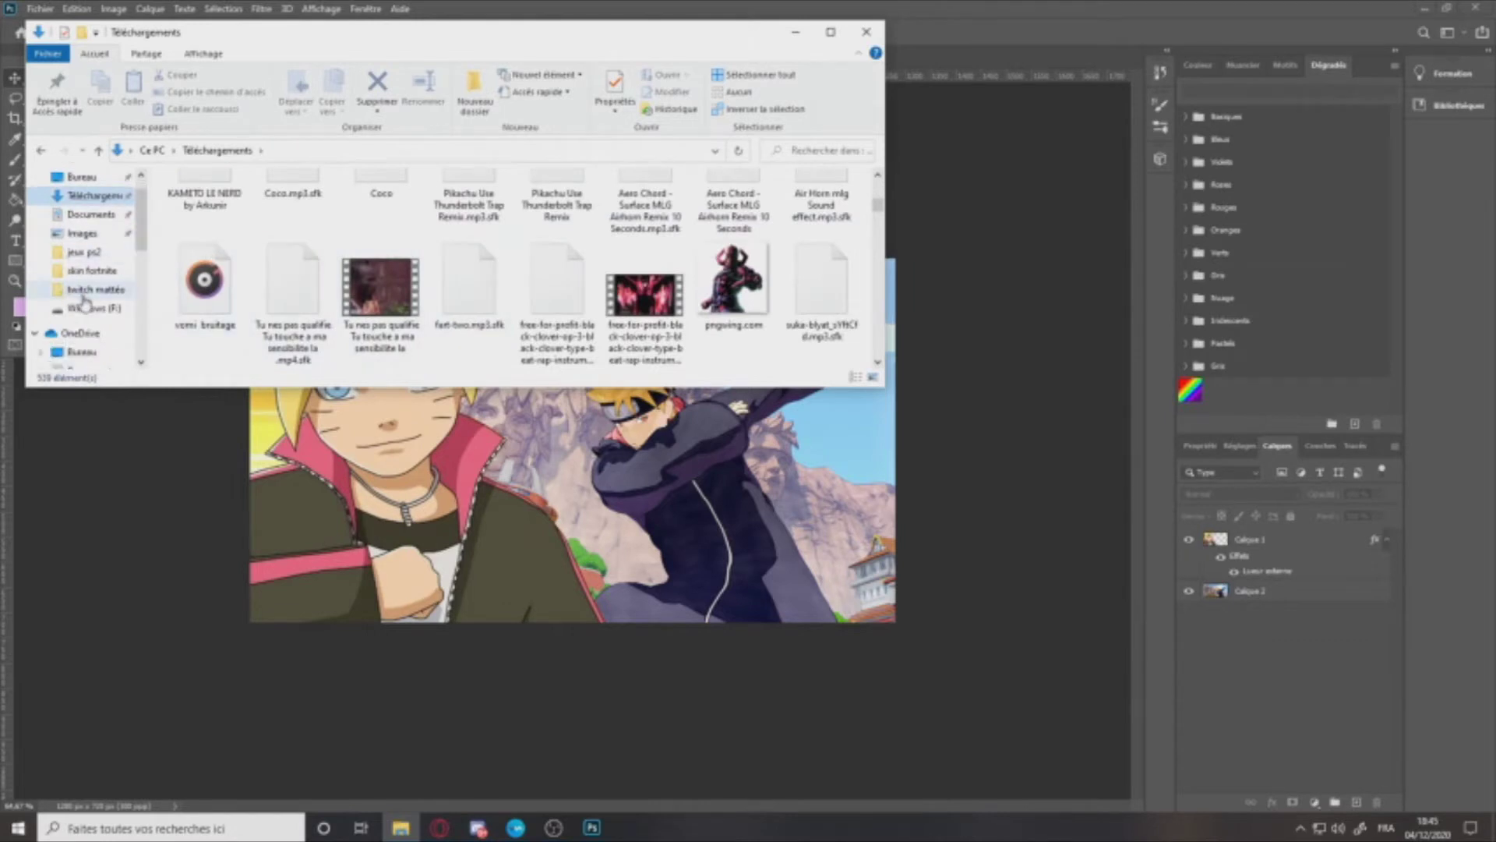
pyautogui.click(90, 308)
pyautogui.scroll(-5, 495, 325)
pyautogui.scroll(-10, 496, 324)
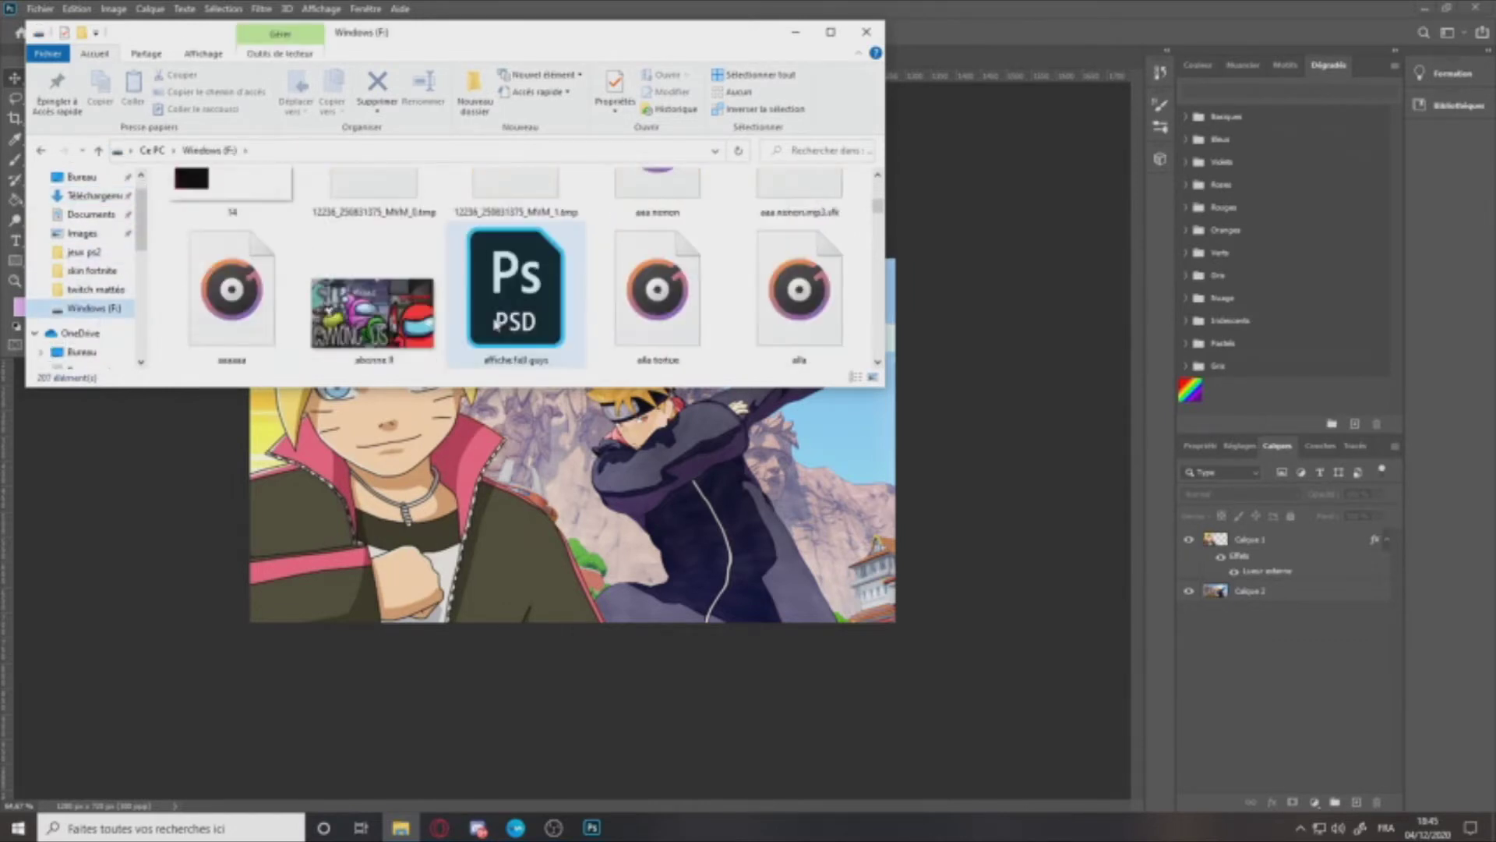
pyautogui.scroll(-8, 495, 324)
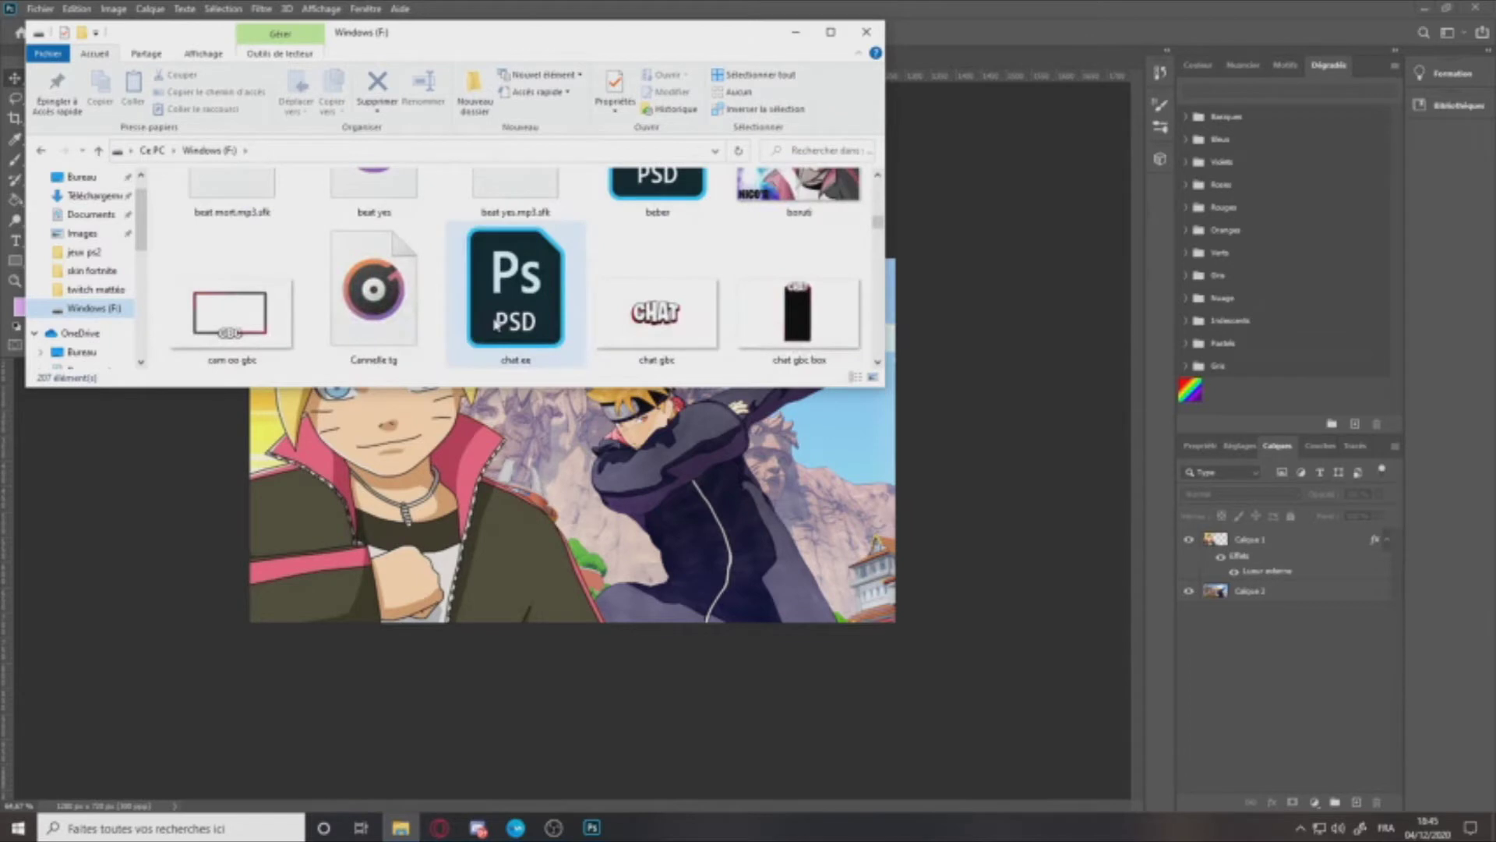
pyautogui.scroll(-8, 495, 324)
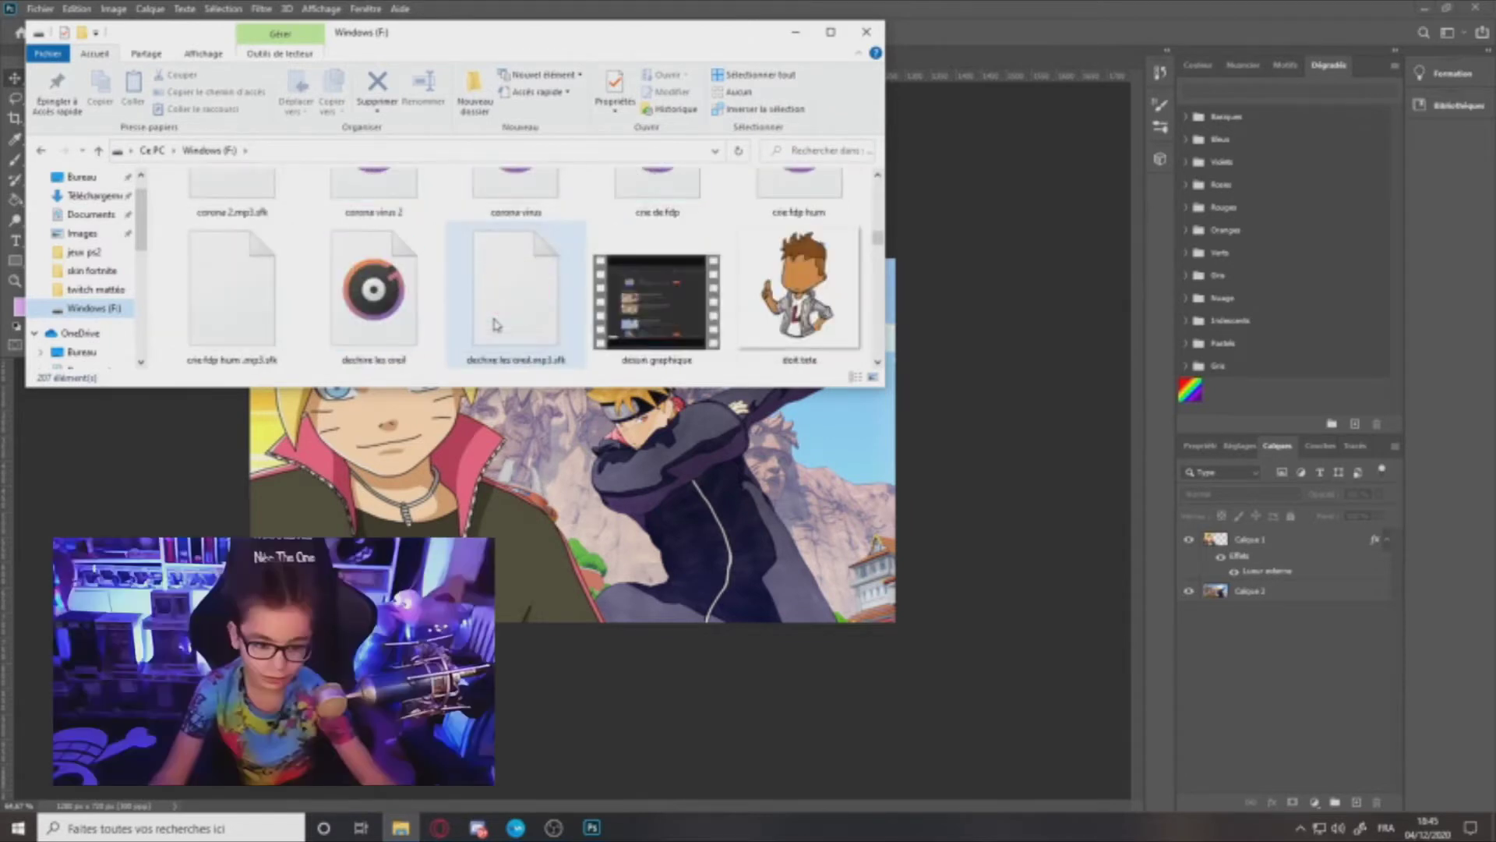
pyautogui.scroll(-8, 496, 324)
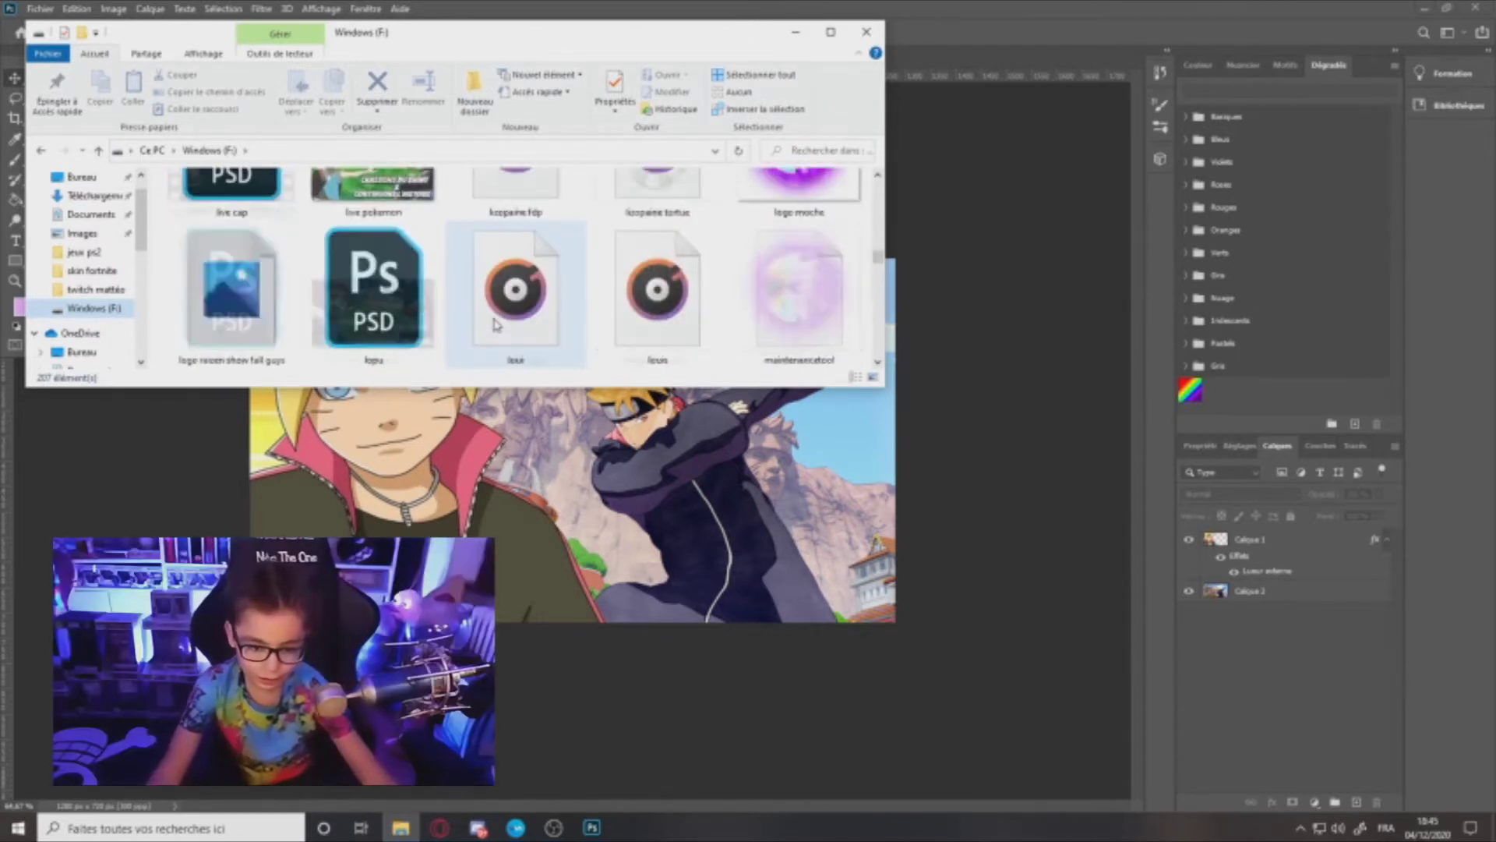
pyautogui.scroll(-4, 394, 315)
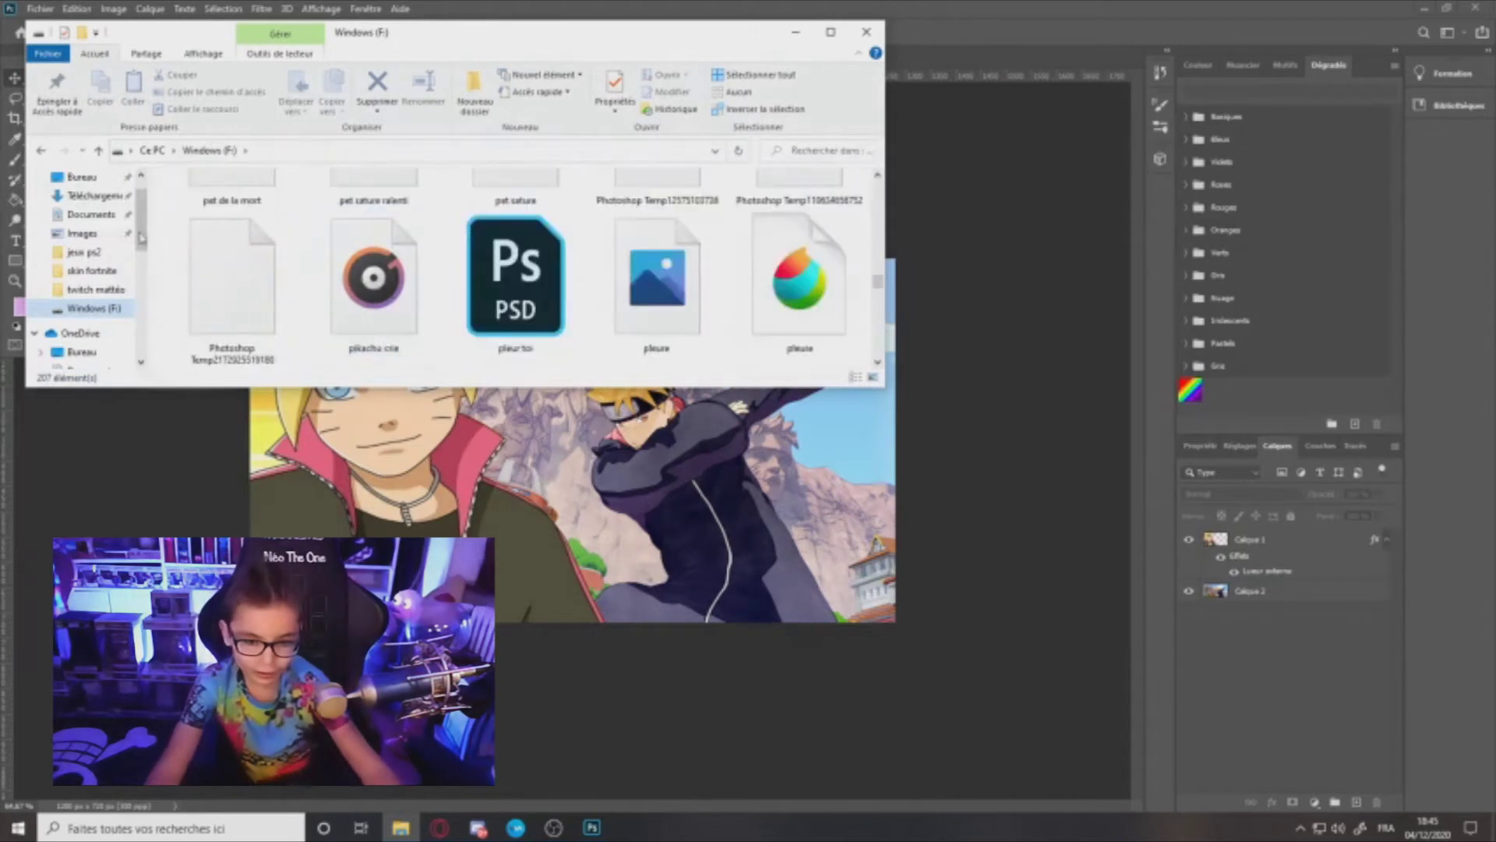
# Step: Open the Fall Guys PSD Pack file from the ps folder in Bureau as a separate Photoshop document
pyautogui.click(81, 177)
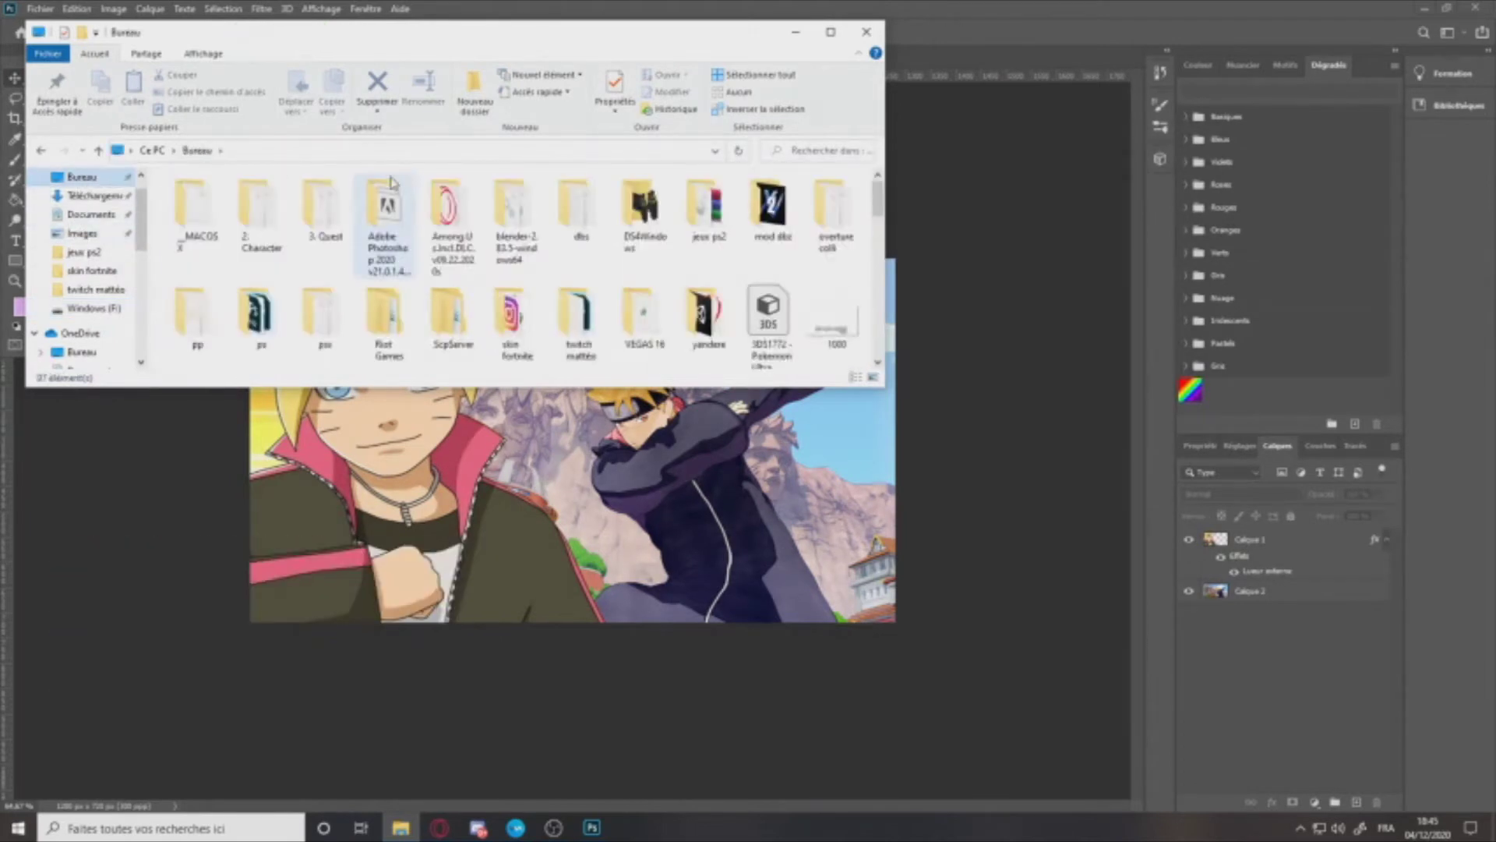
pyautogui.scroll(-1, 363, 261)
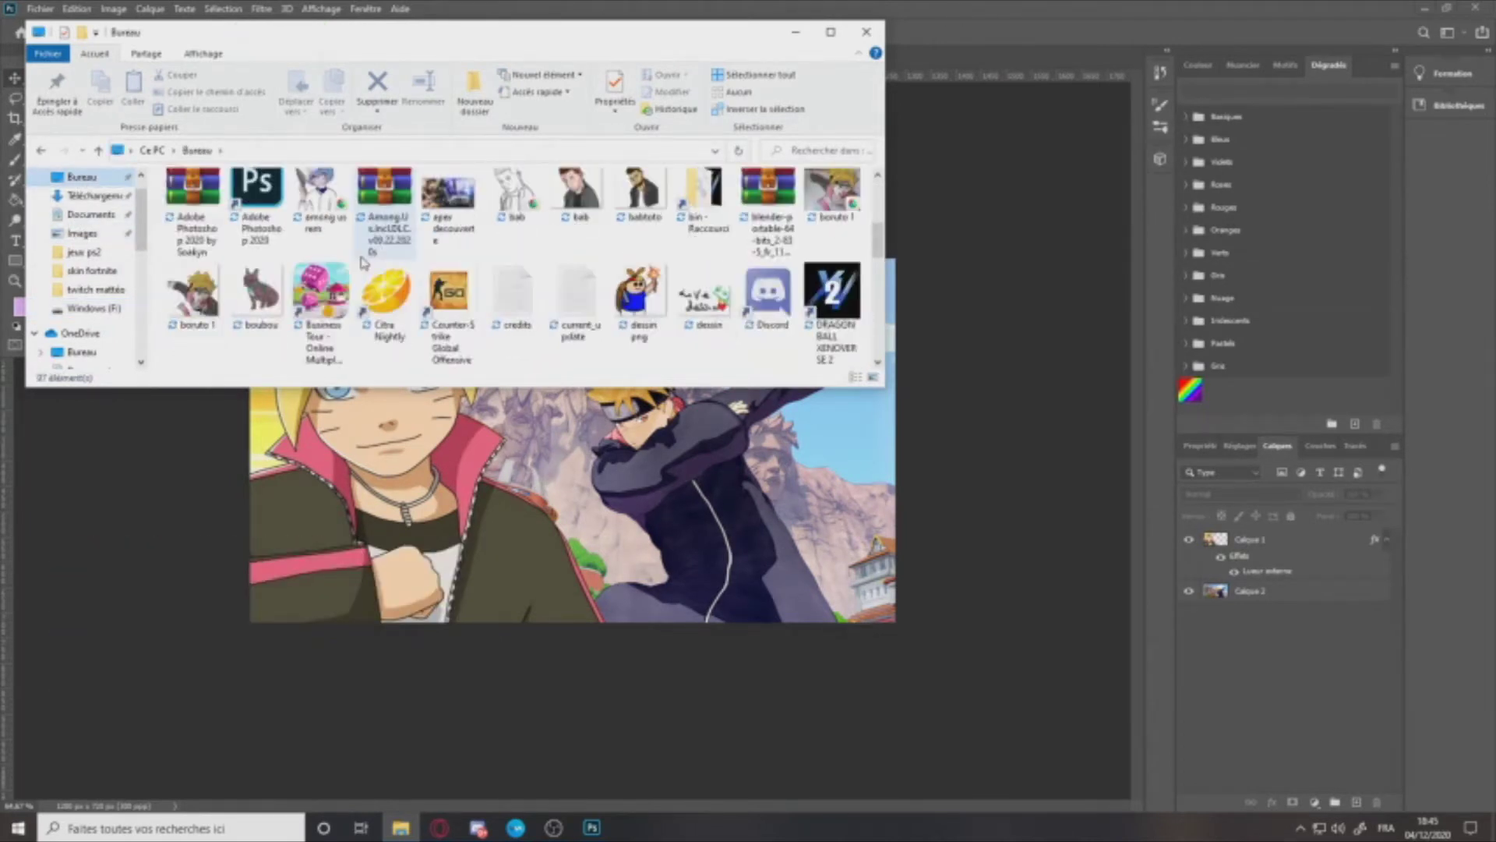
pyautogui.scroll(-1, 520, 269)
pyautogui.scroll(3, 532, 269)
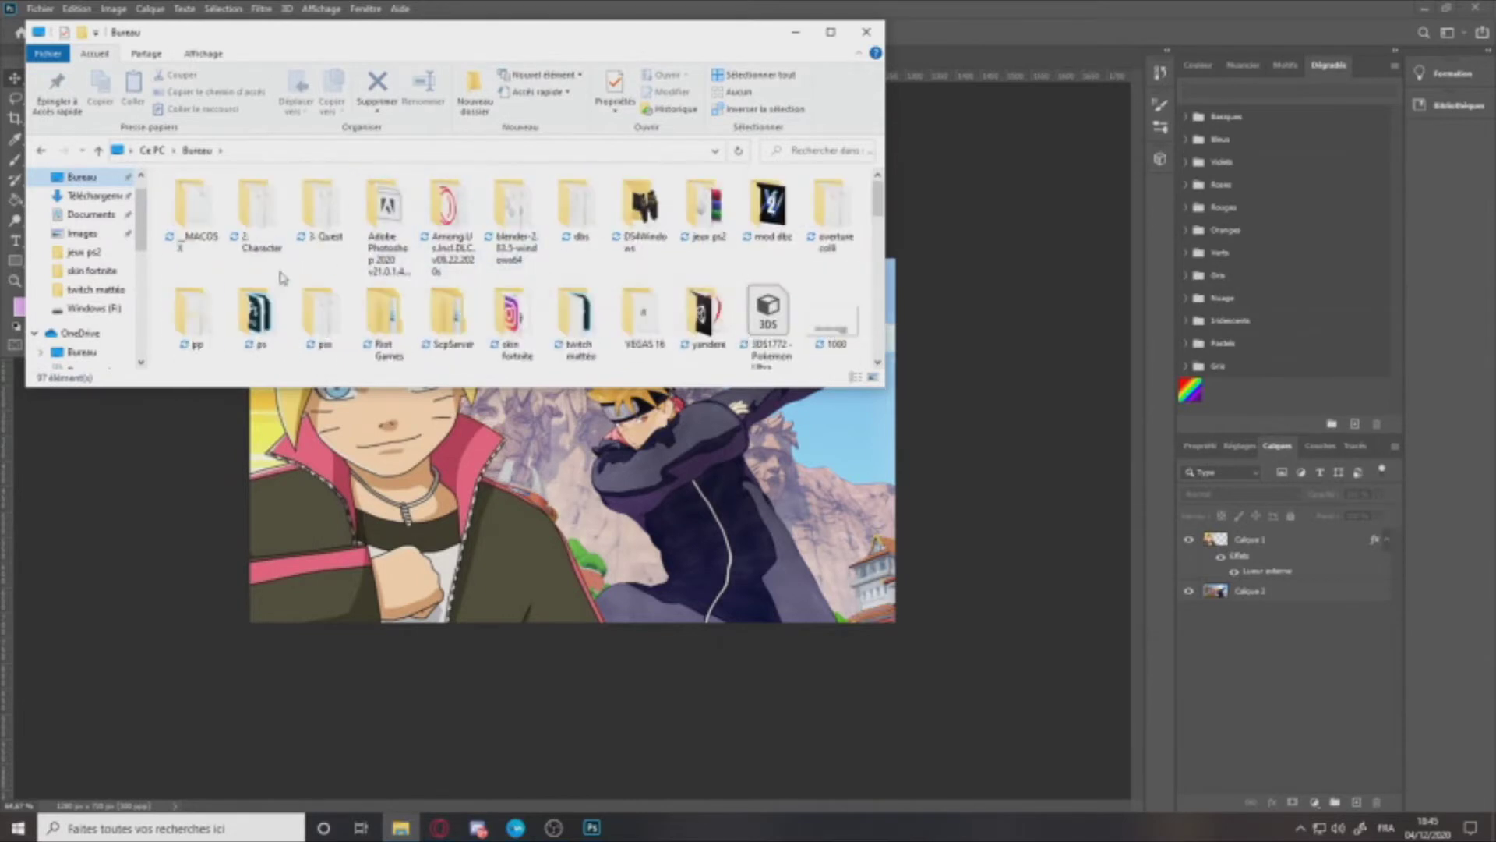
pyautogui.doubleClick(259, 316)
pyautogui.click(251, 237)
pyautogui.moveTo(251, 242); pyautogui.dragTo(244, 240)
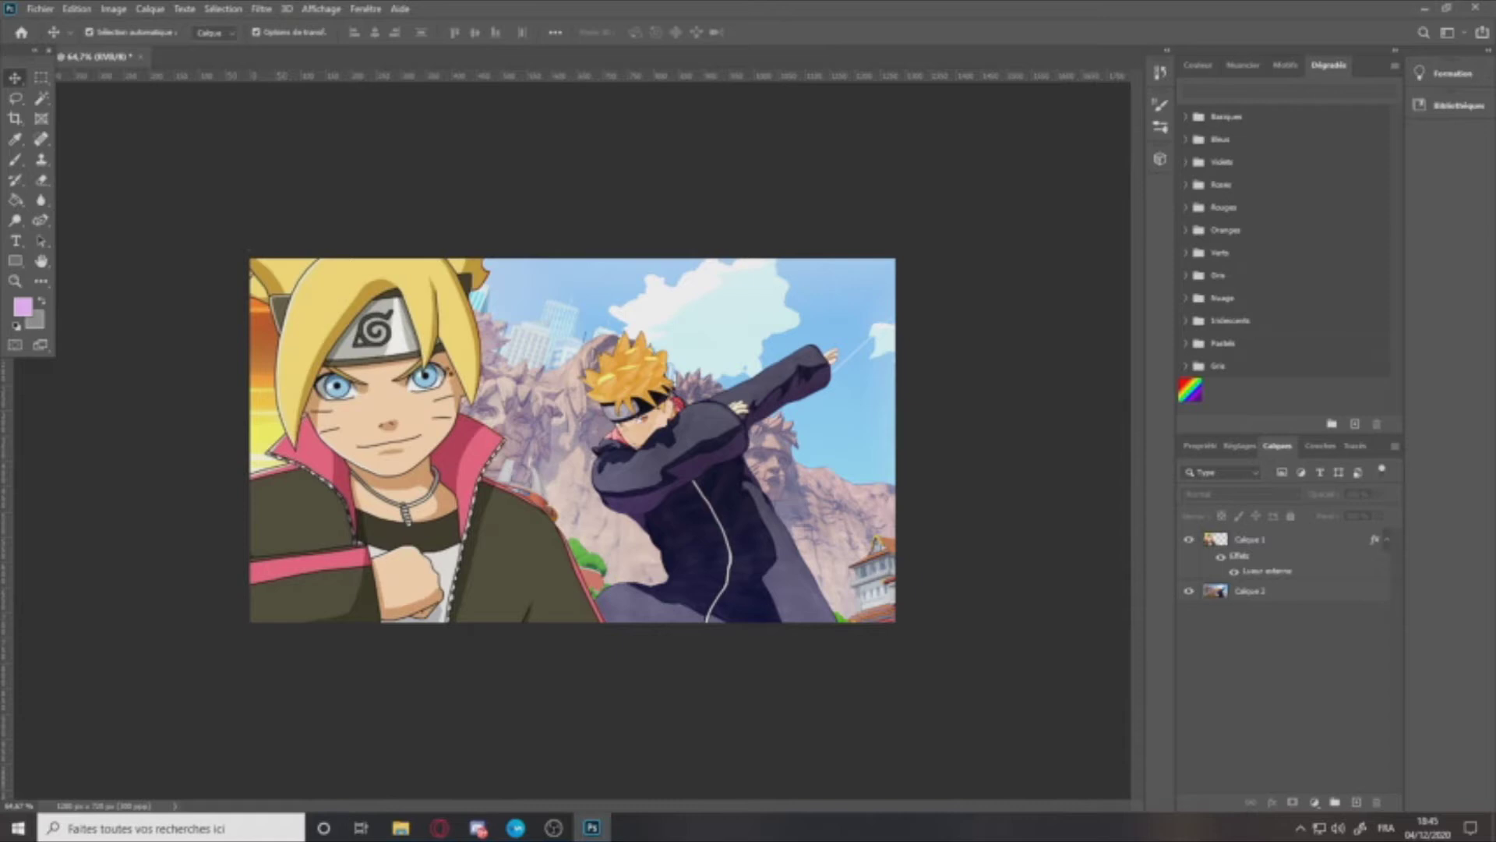
pyautogui.moveTo(347, 247); pyautogui.dragTo(433, 282)
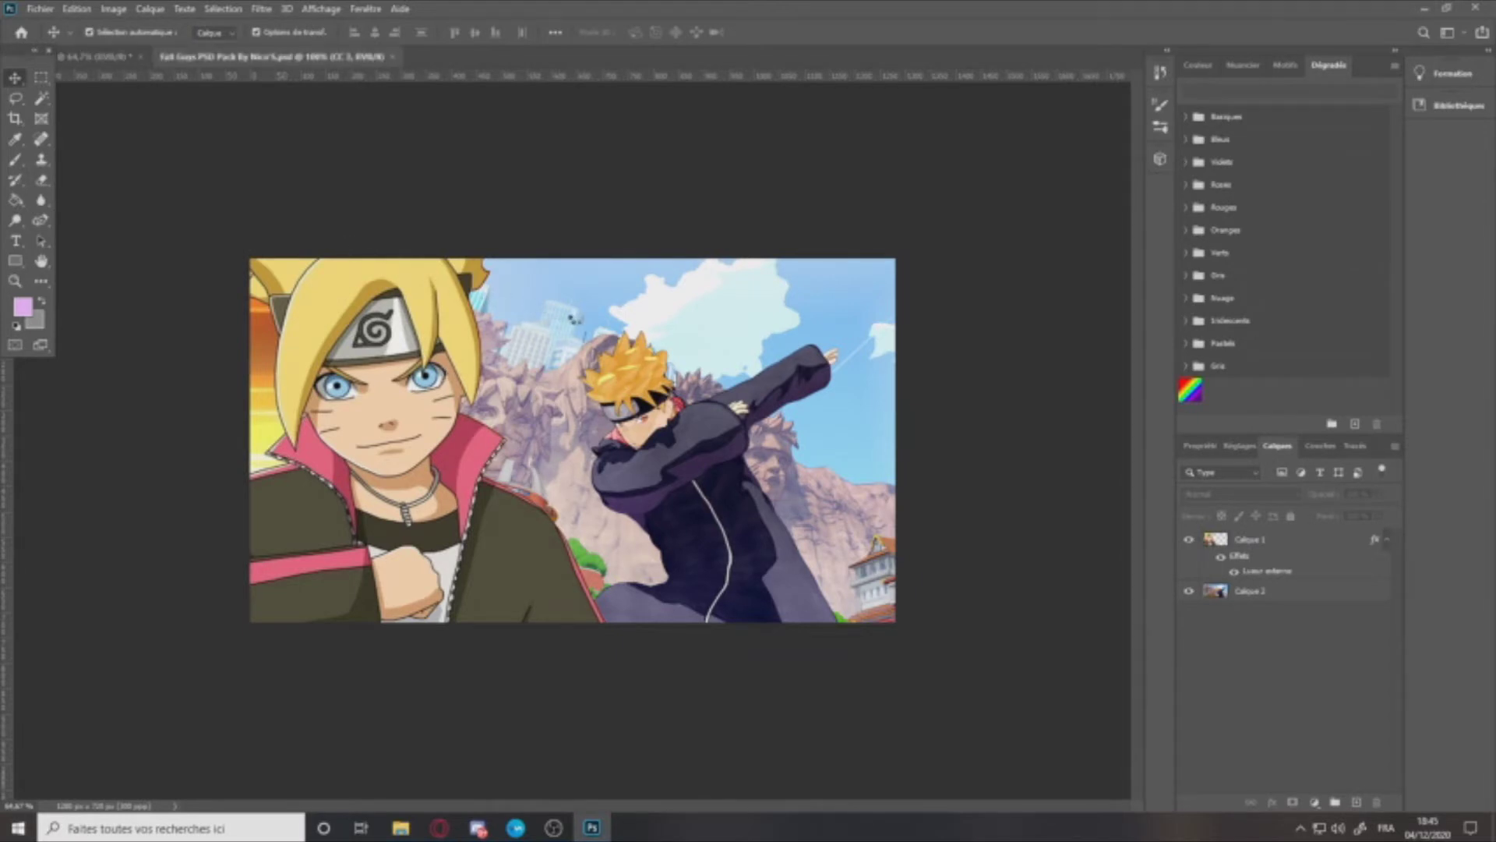
pyautogui.click(846, 425)
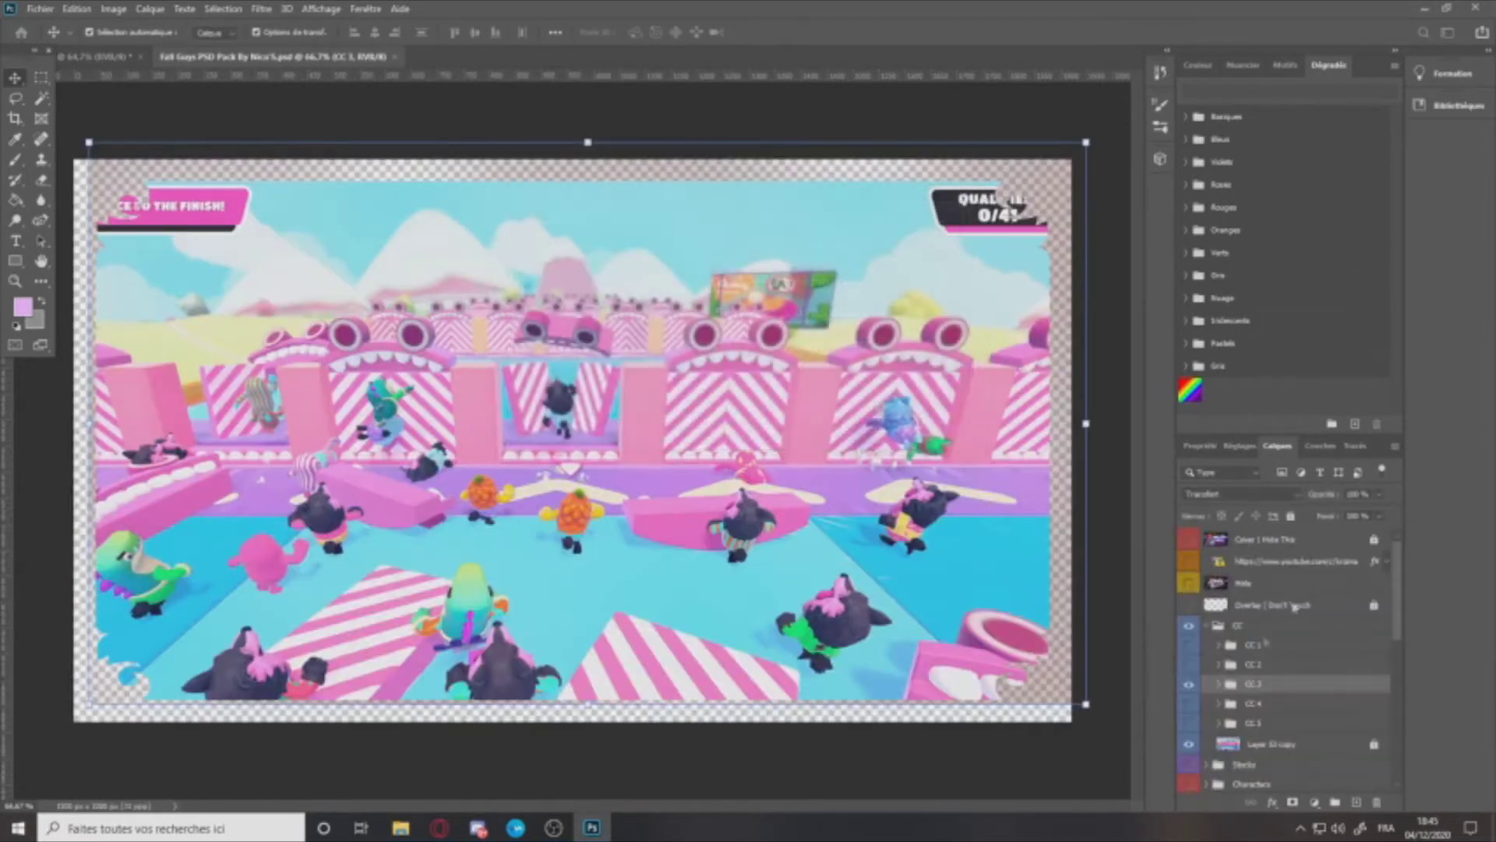
# Step: Hide group CC 3, show CC 2, and copy the CC 2 group into the ninja document directly above the game screenshot layer
pyautogui.click(1189, 683)
pyautogui.click(1188, 664)
pyautogui.click(1246, 667)
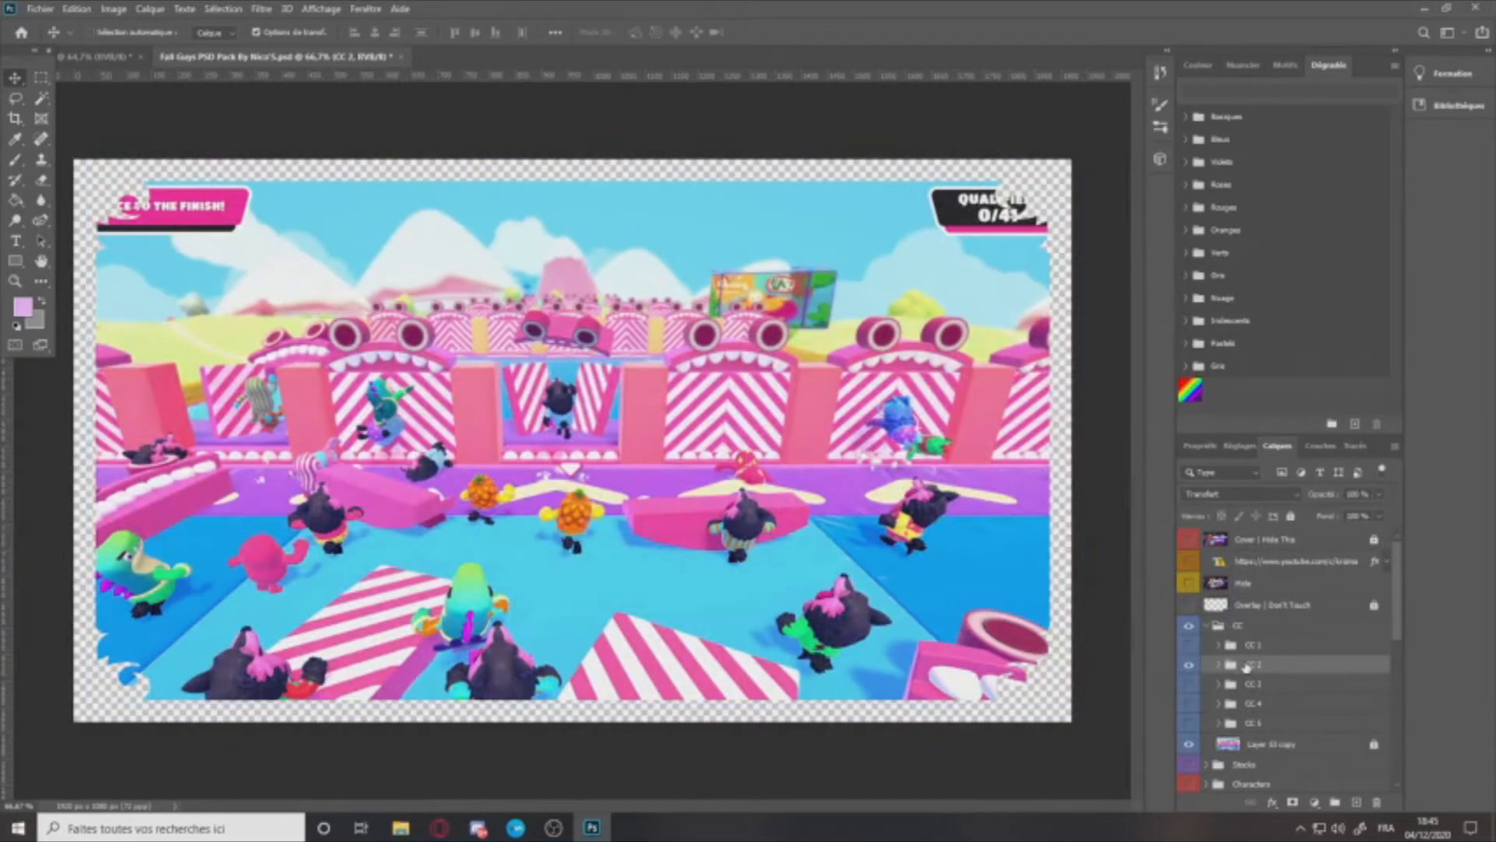
pyautogui.click(93, 56)
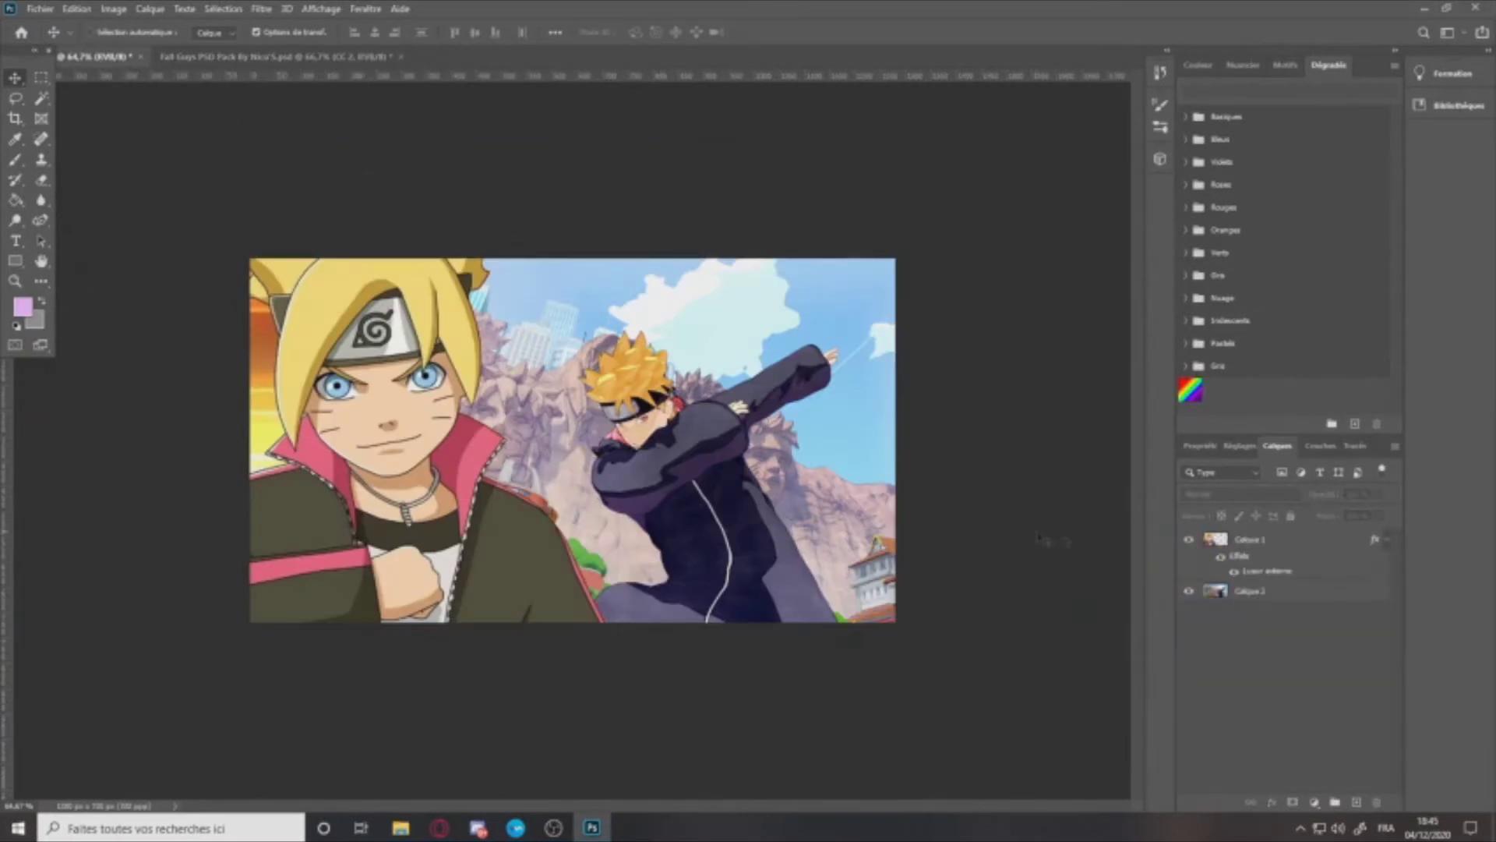
pyautogui.moveTo(1216, 590); pyautogui.dragTo(1264, 592)
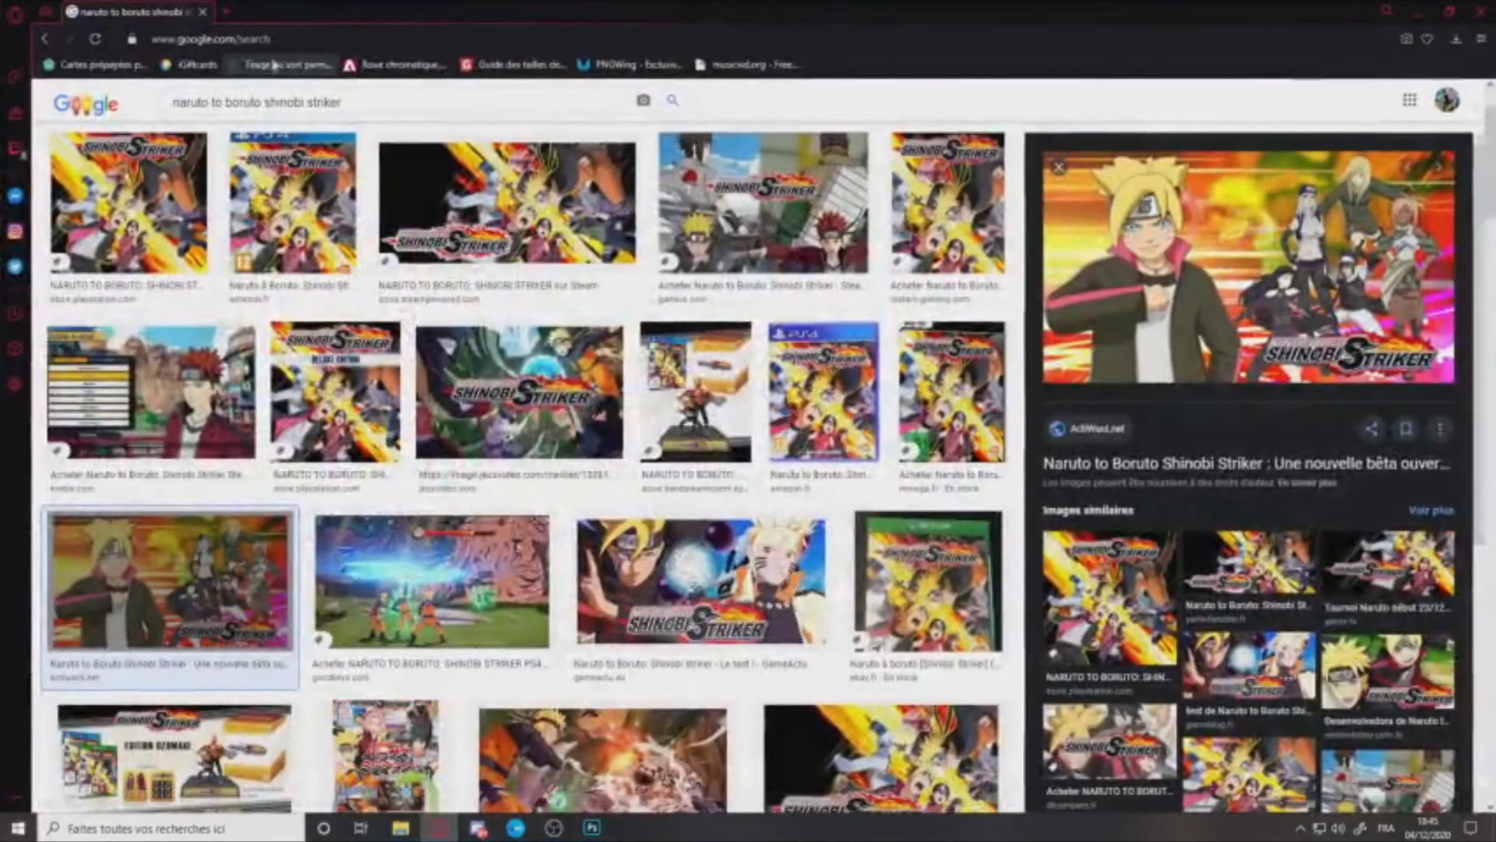
# Step: Switch to the browser and search Google Images for "naruto to boruto shinobi striker logo"
pyautogui.hotkey('ctrl', 'l')
pyautogui.click(348, 94)
pyautogui.write('logo')
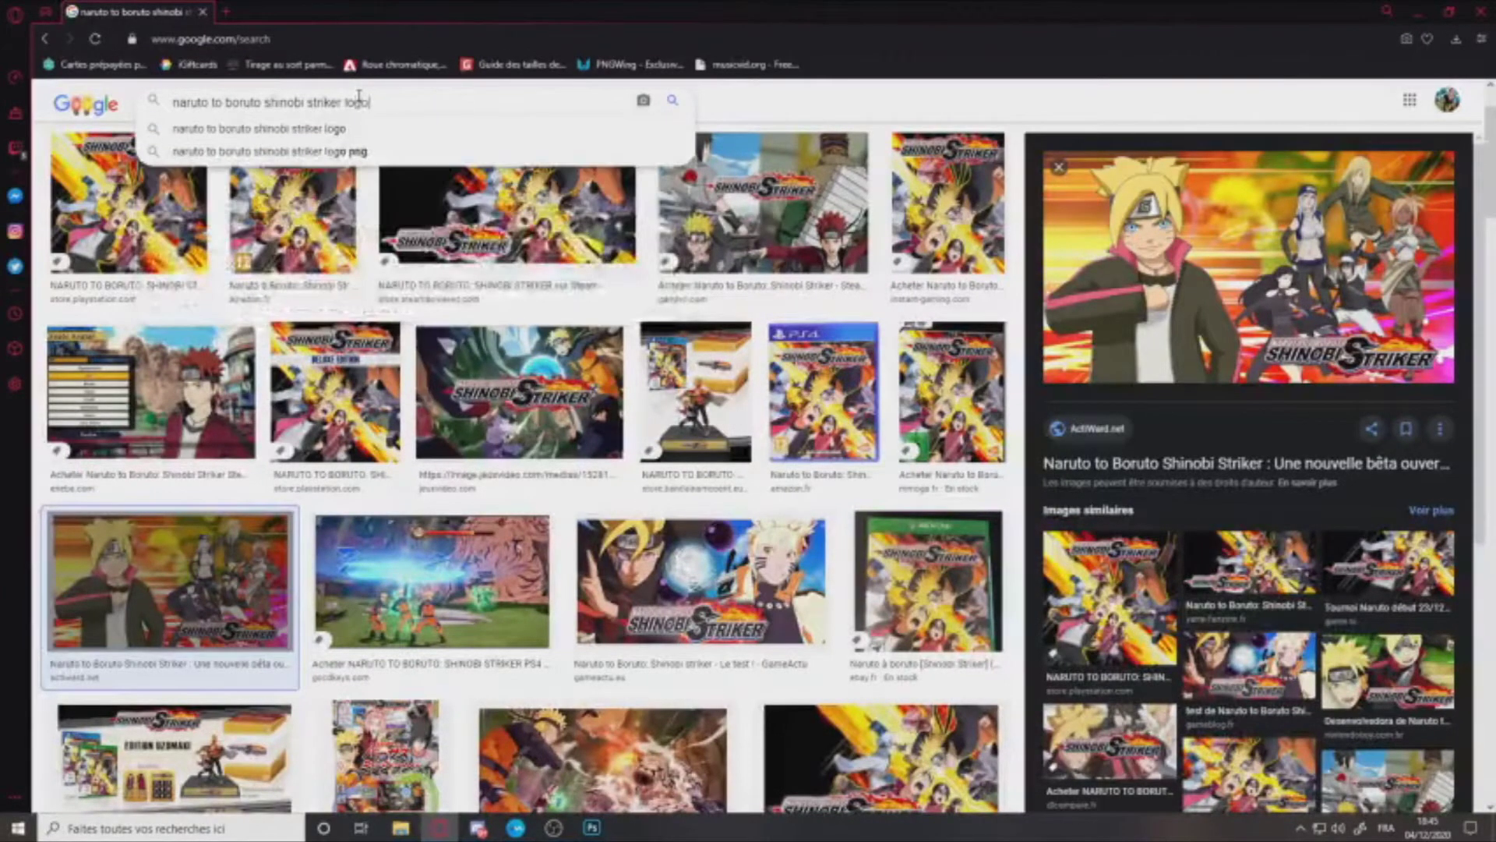
pyautogui.press('Return')
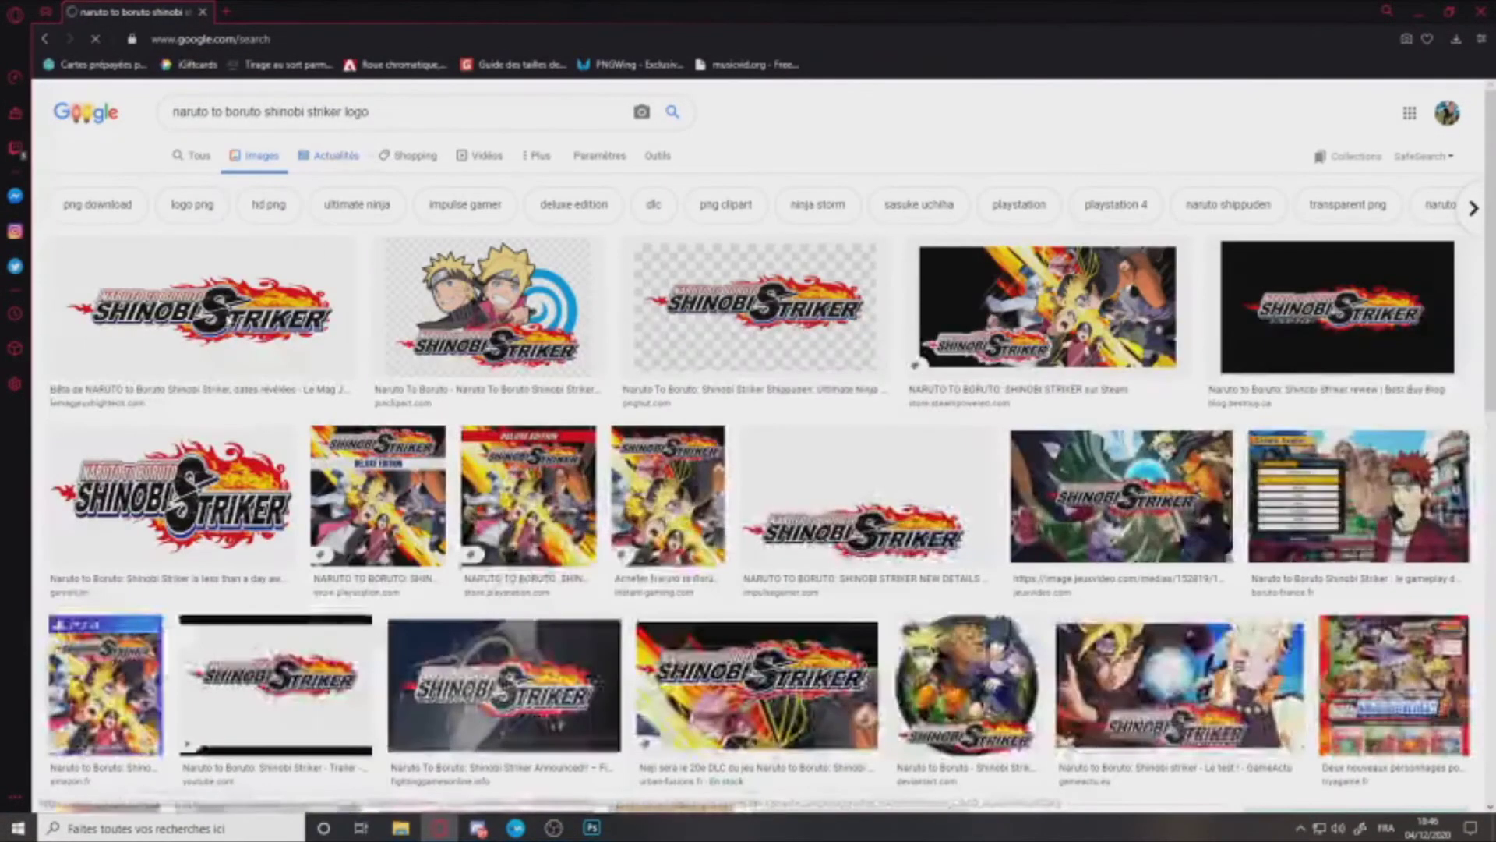
# Step: Save the transparent Shinobi Striker logo from the first result as a PNG in the skin fortnite folder, keeping the suggested file name
pyautogui.click(227, 316)
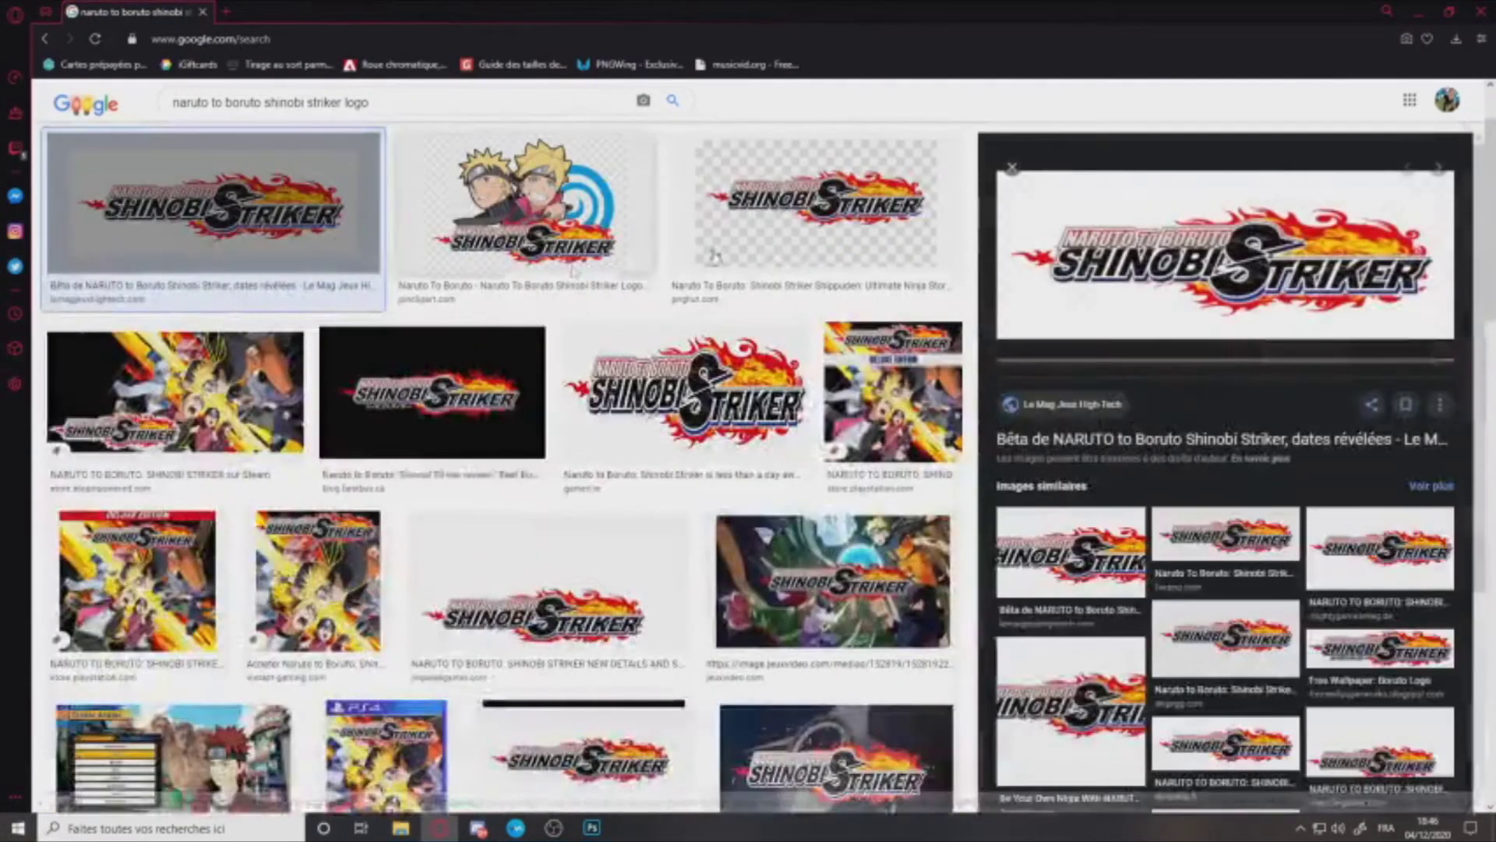
pyautogui.rightClick(1173, 226)
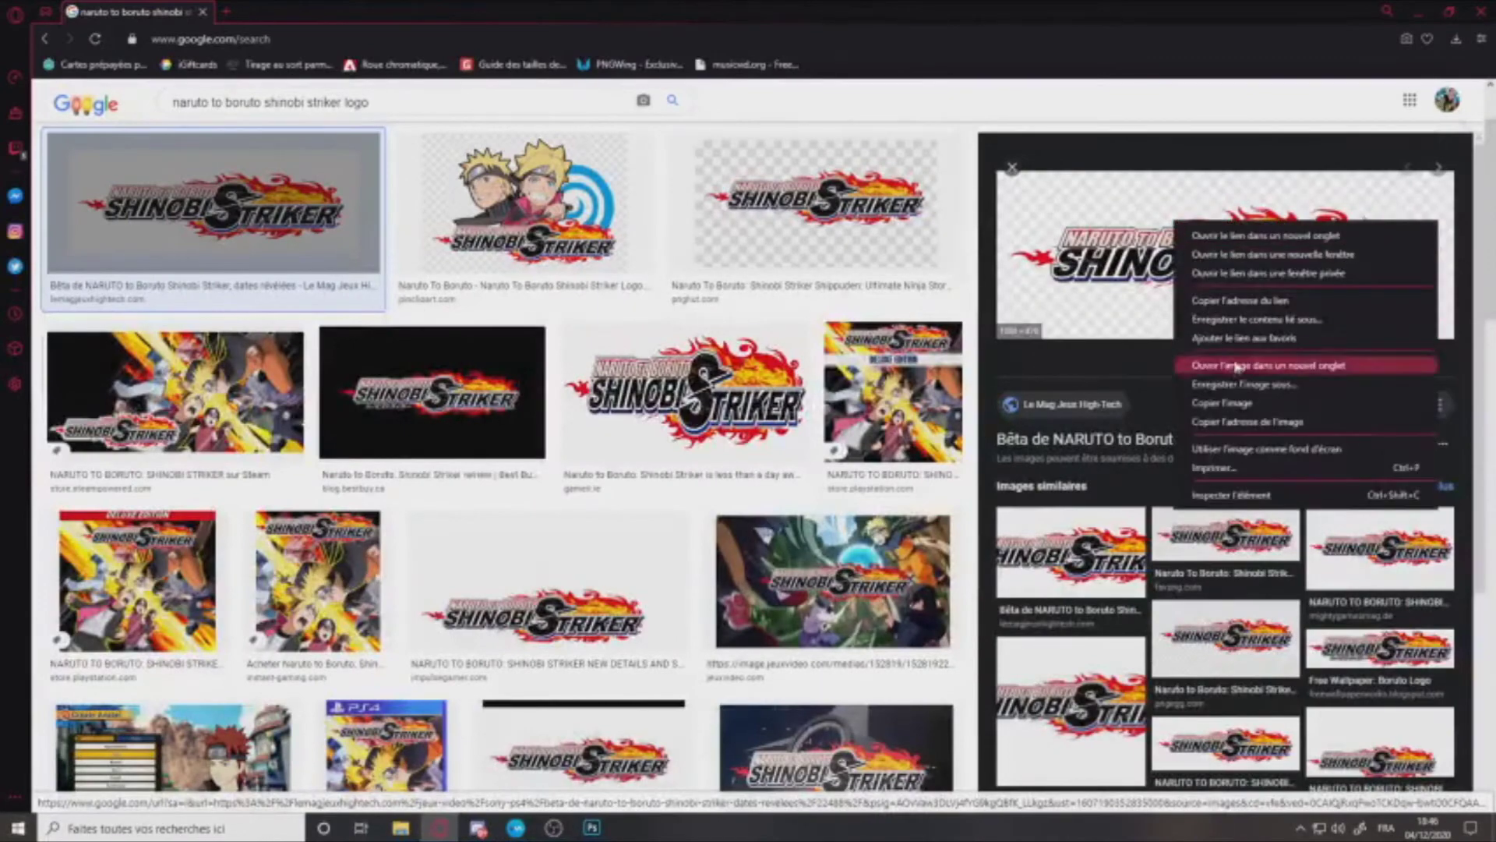
pyautogui.click(1239, 386)
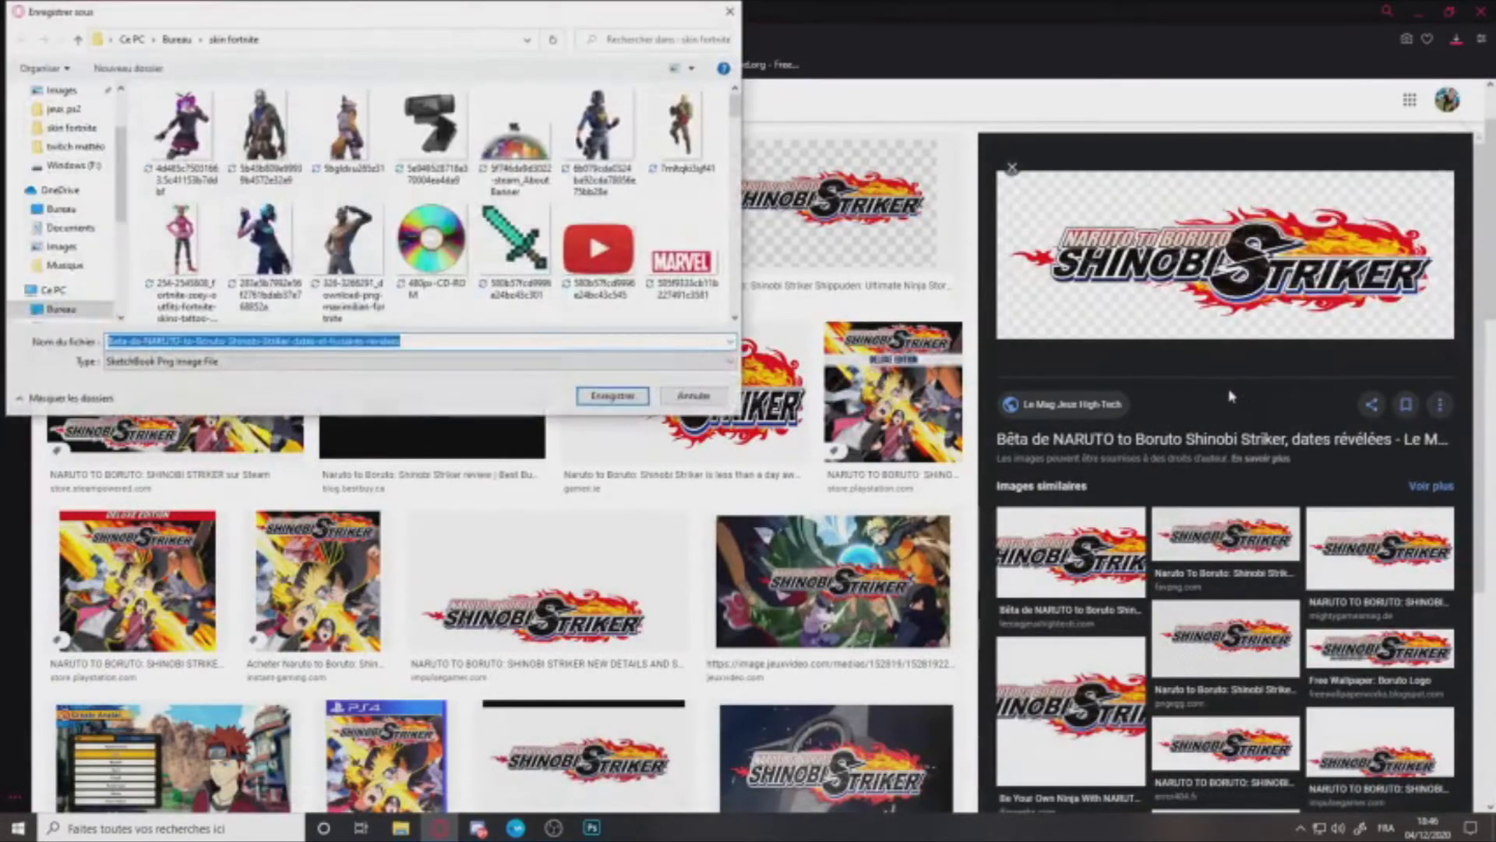
pyautogui.press('Return')
pyautogui.scroll(-7, 507, 468)
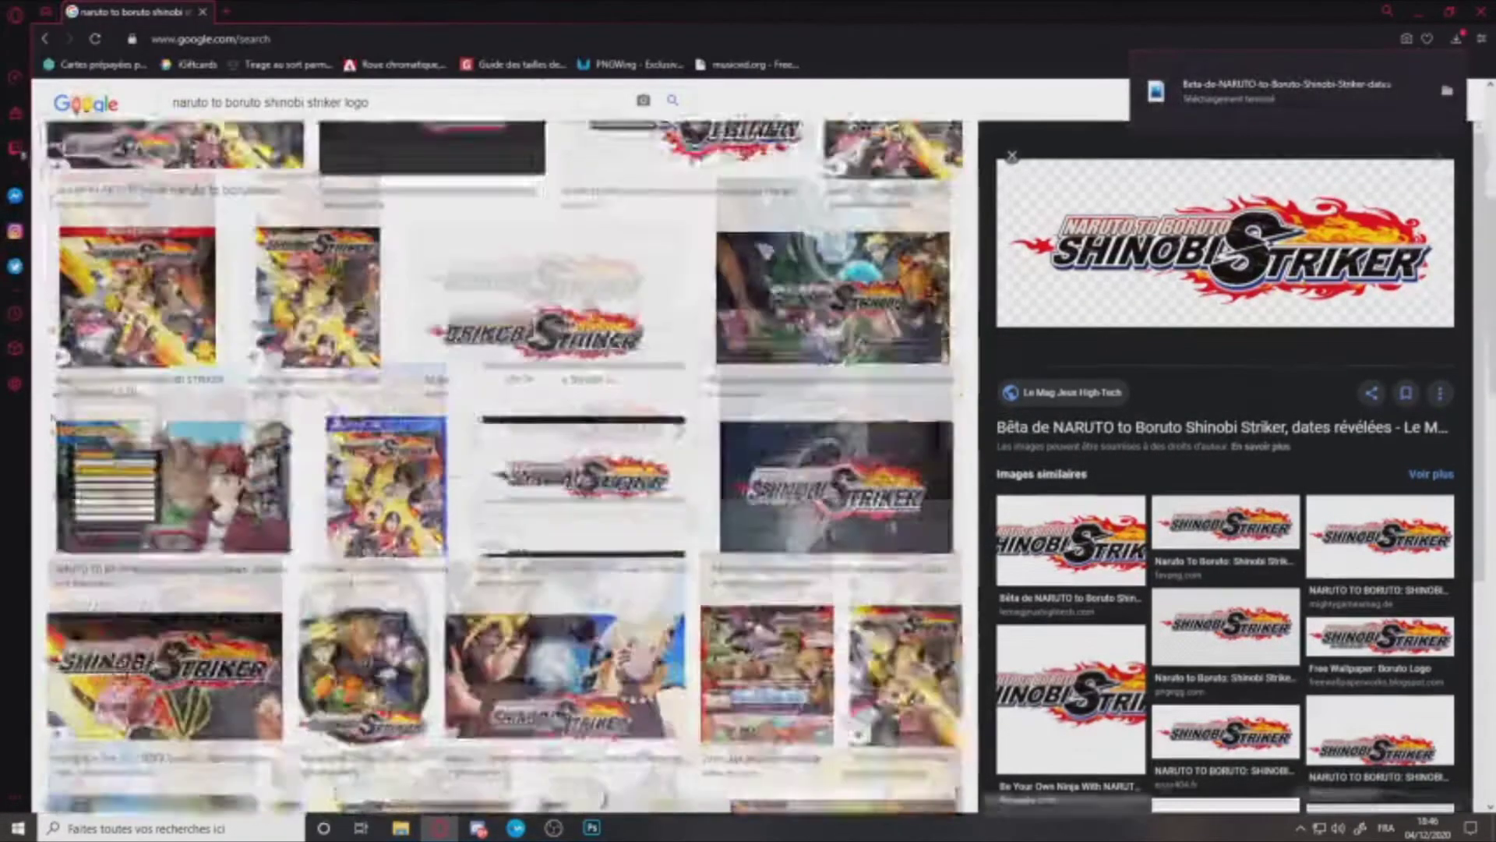
pyautogui.scroll(-2, 610, 452)
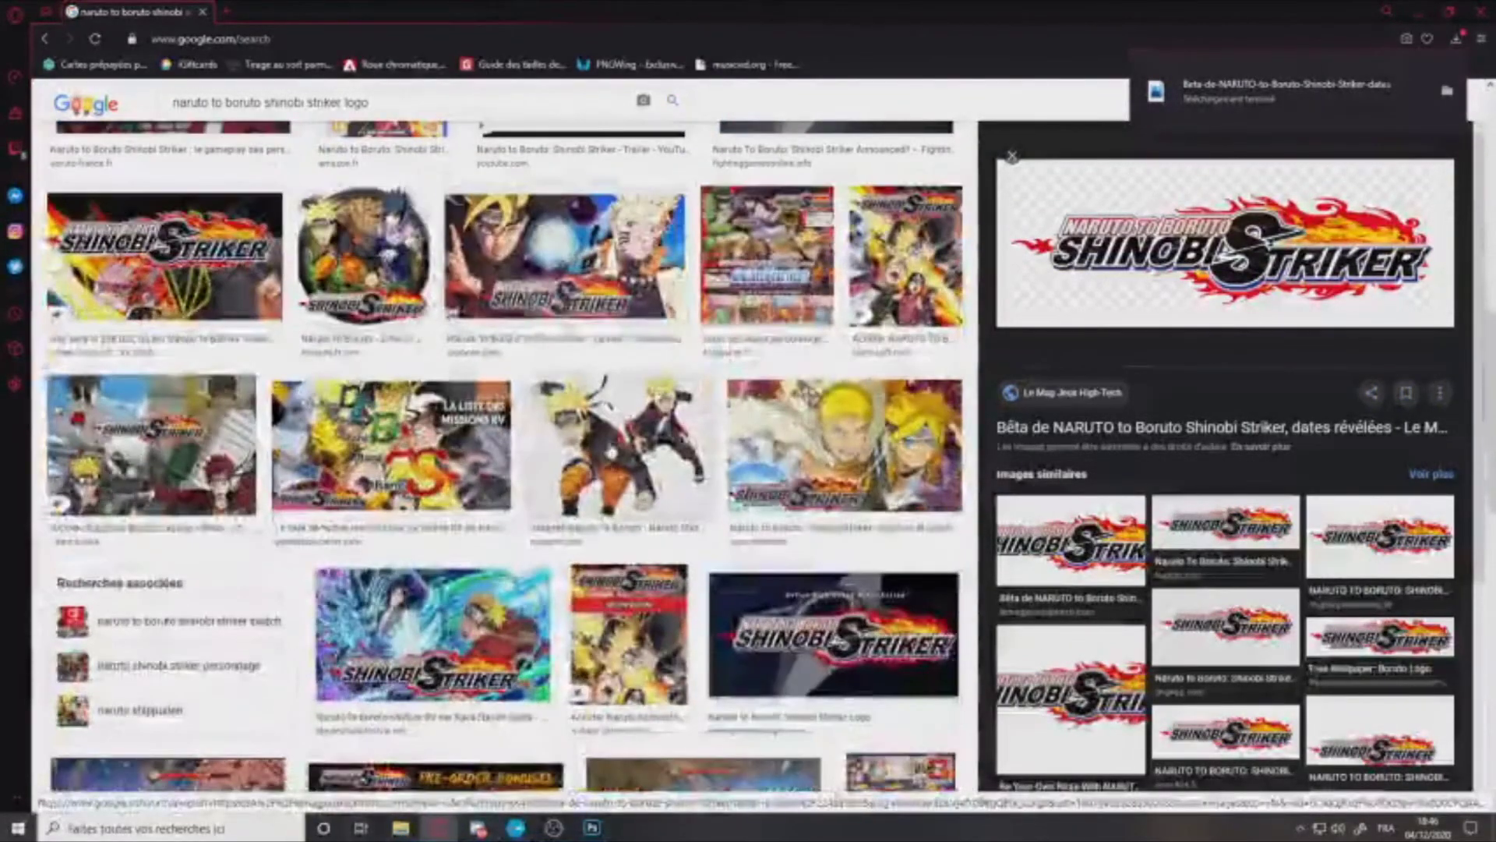
pyautogui.scroll(-7, 610, 451)
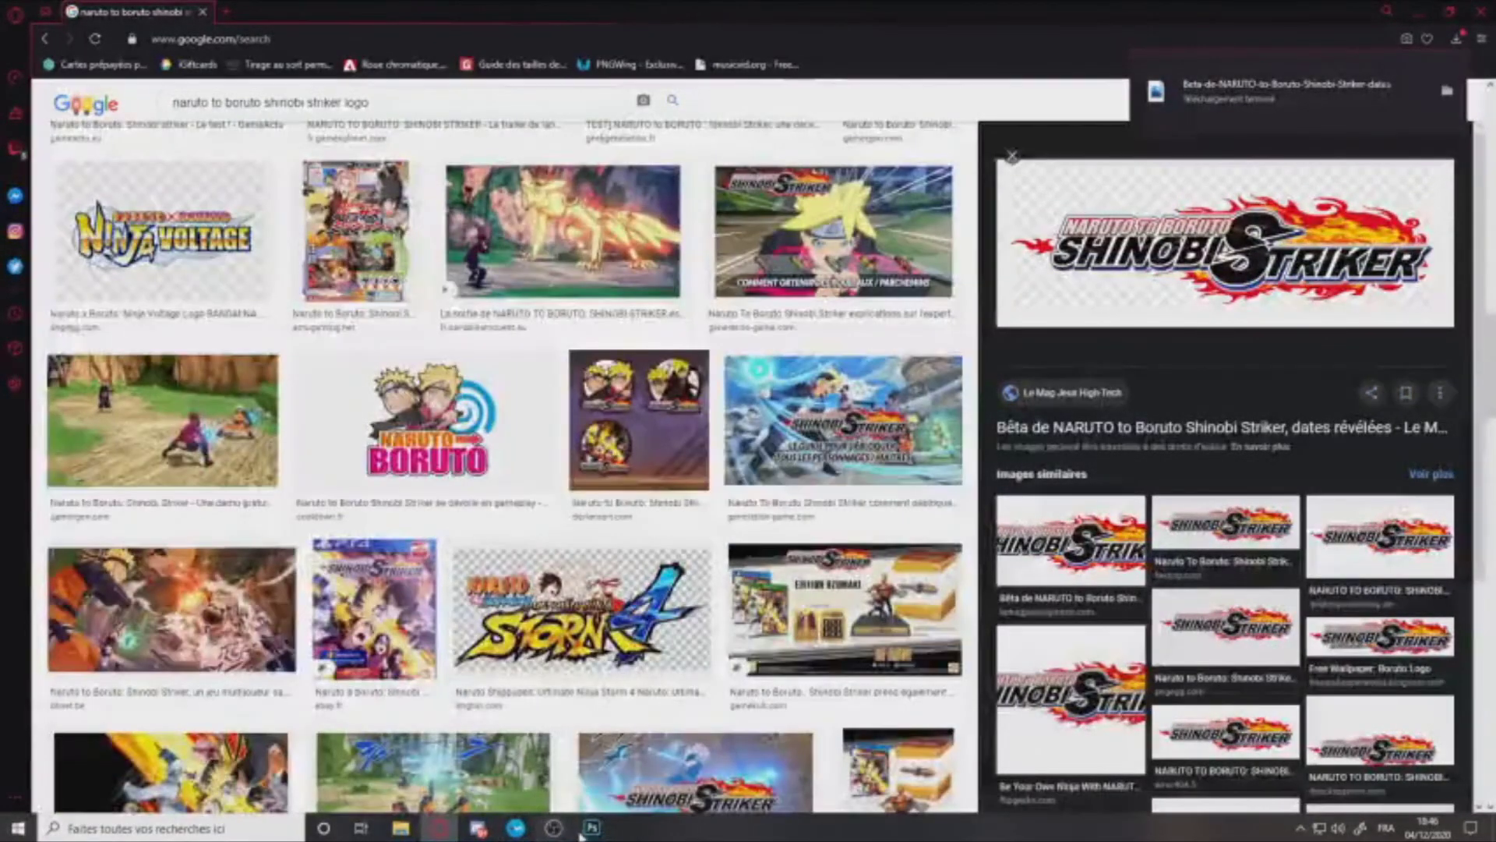
# Step: Switch to Photoshop, select the game screenshot layer, and brush over its sky and background with a smaller Blur tool tip
pyautogui.click(590, 828)
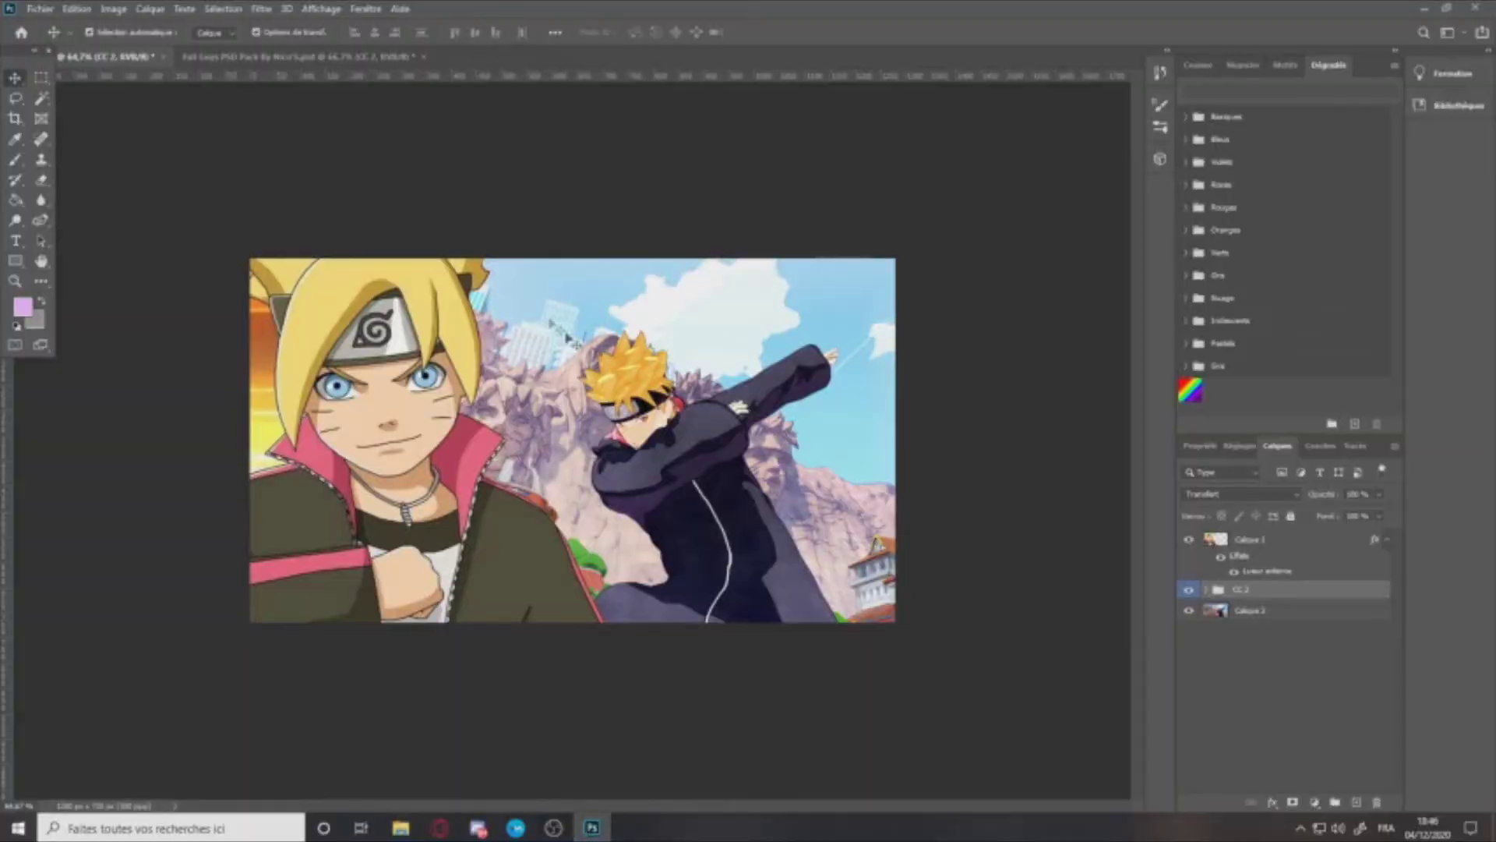
pyautogui.click(1289, 613)
pyautogui.click(41, 202)
pyautogui.rightClick(531, 326)
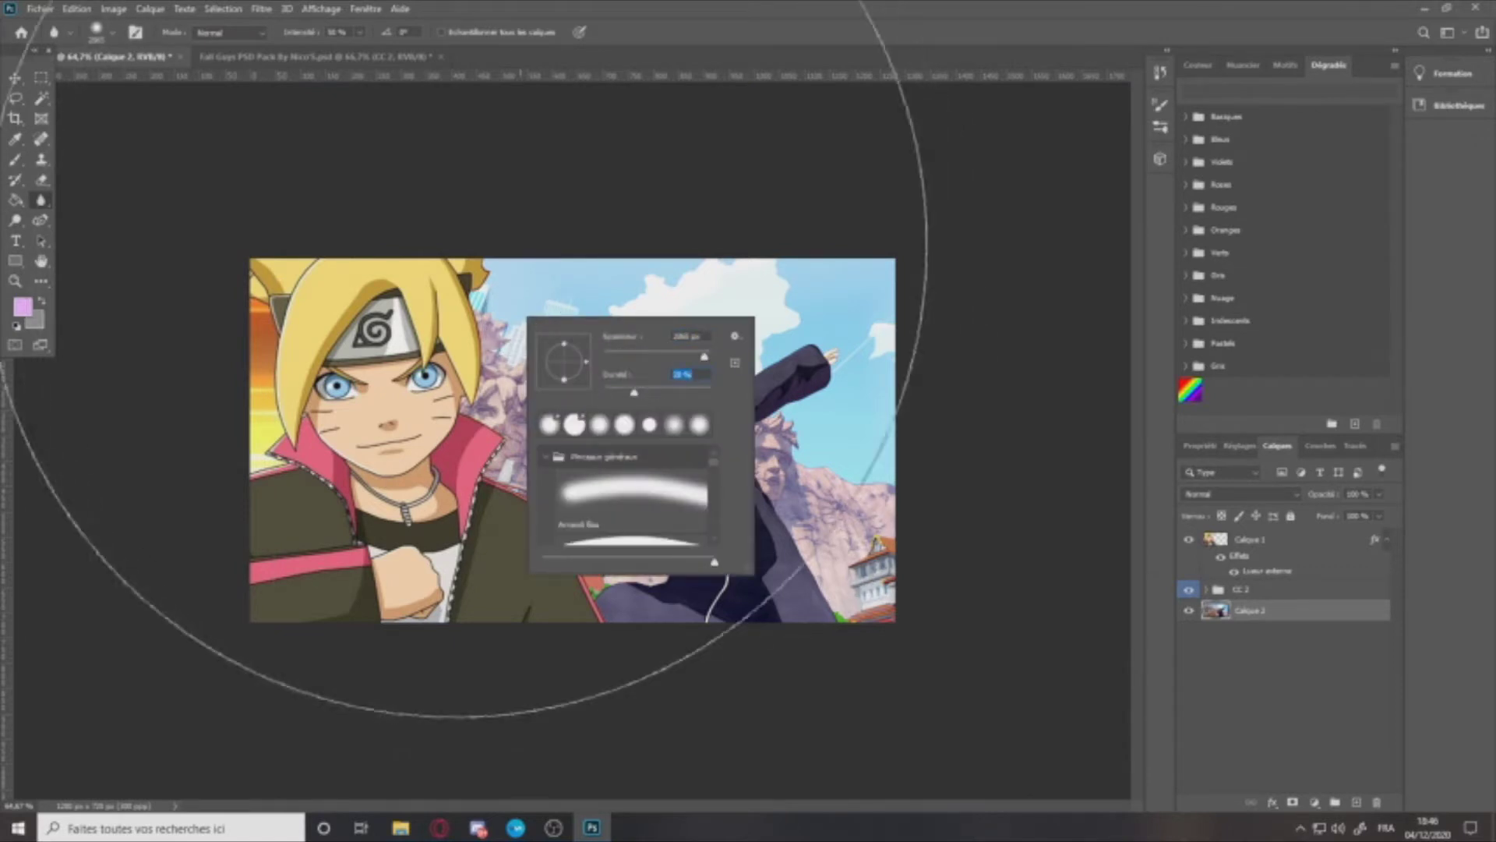
pyautogui.click(969, 441)
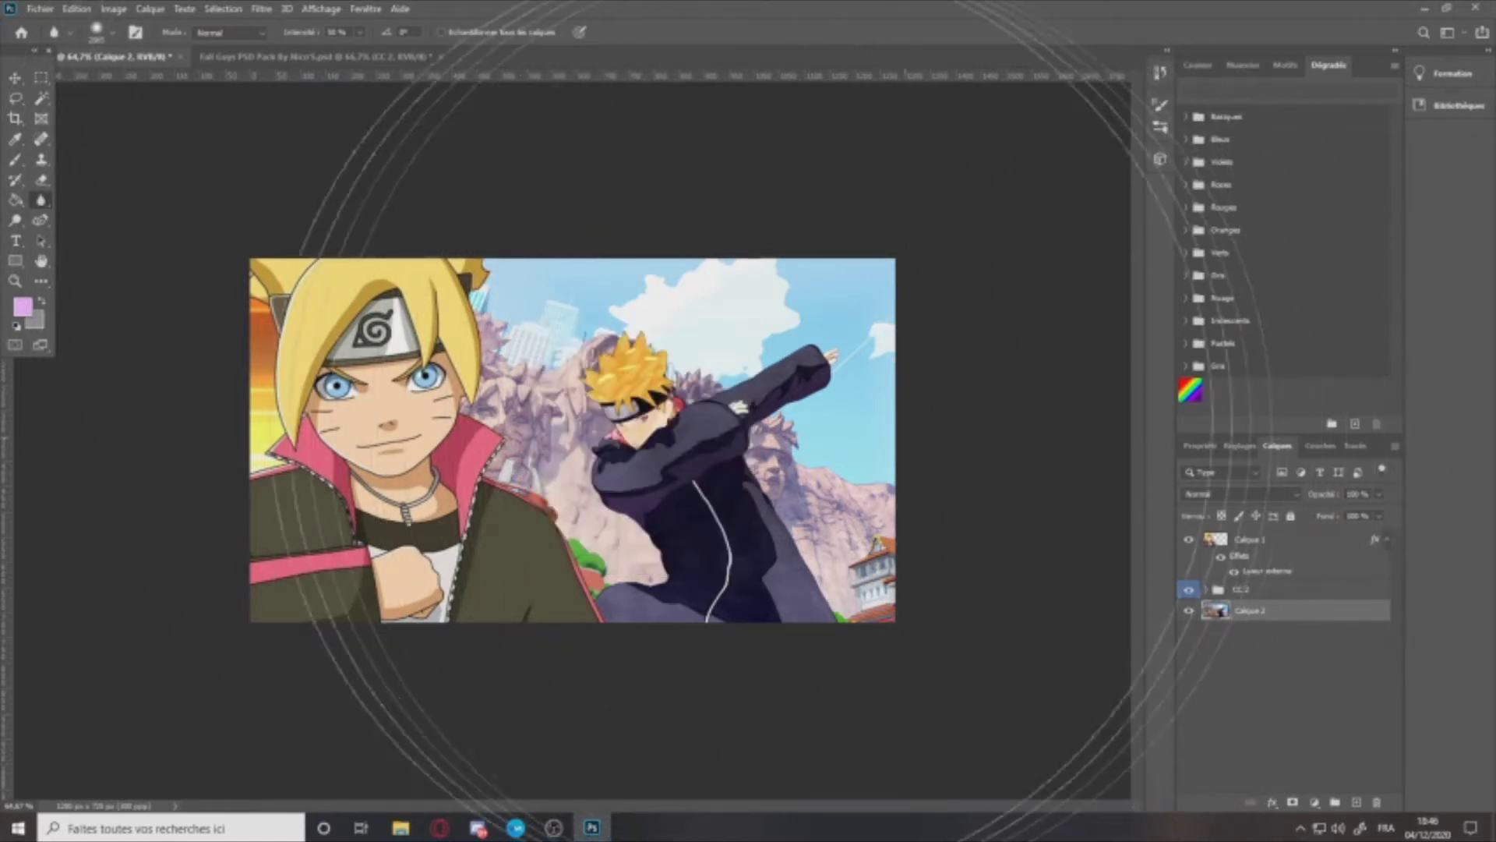
pyautogui.rightClick(680, 411)
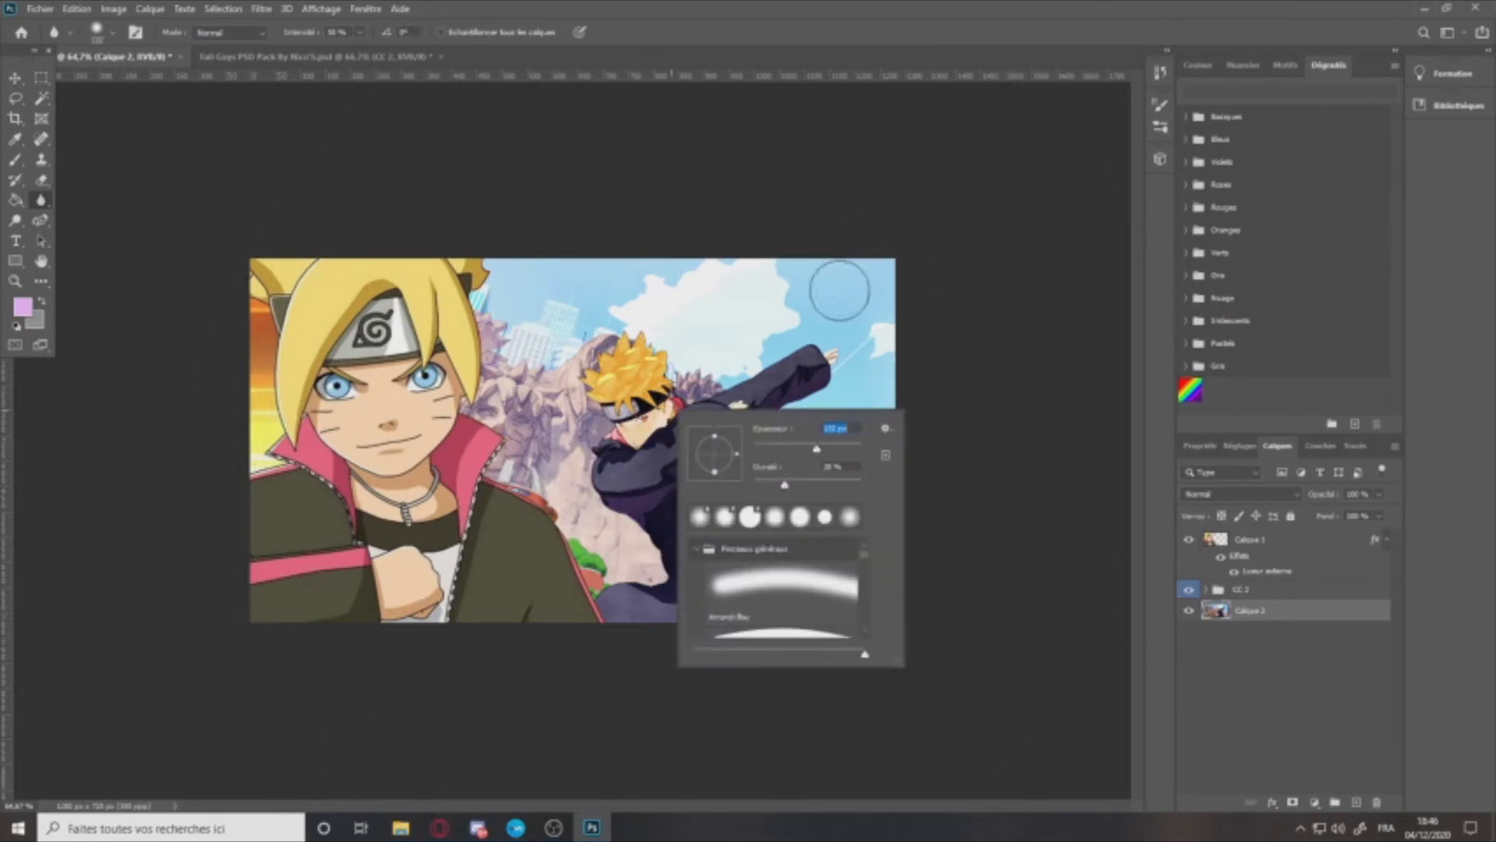
pyautogui.rightClick(784, 300)
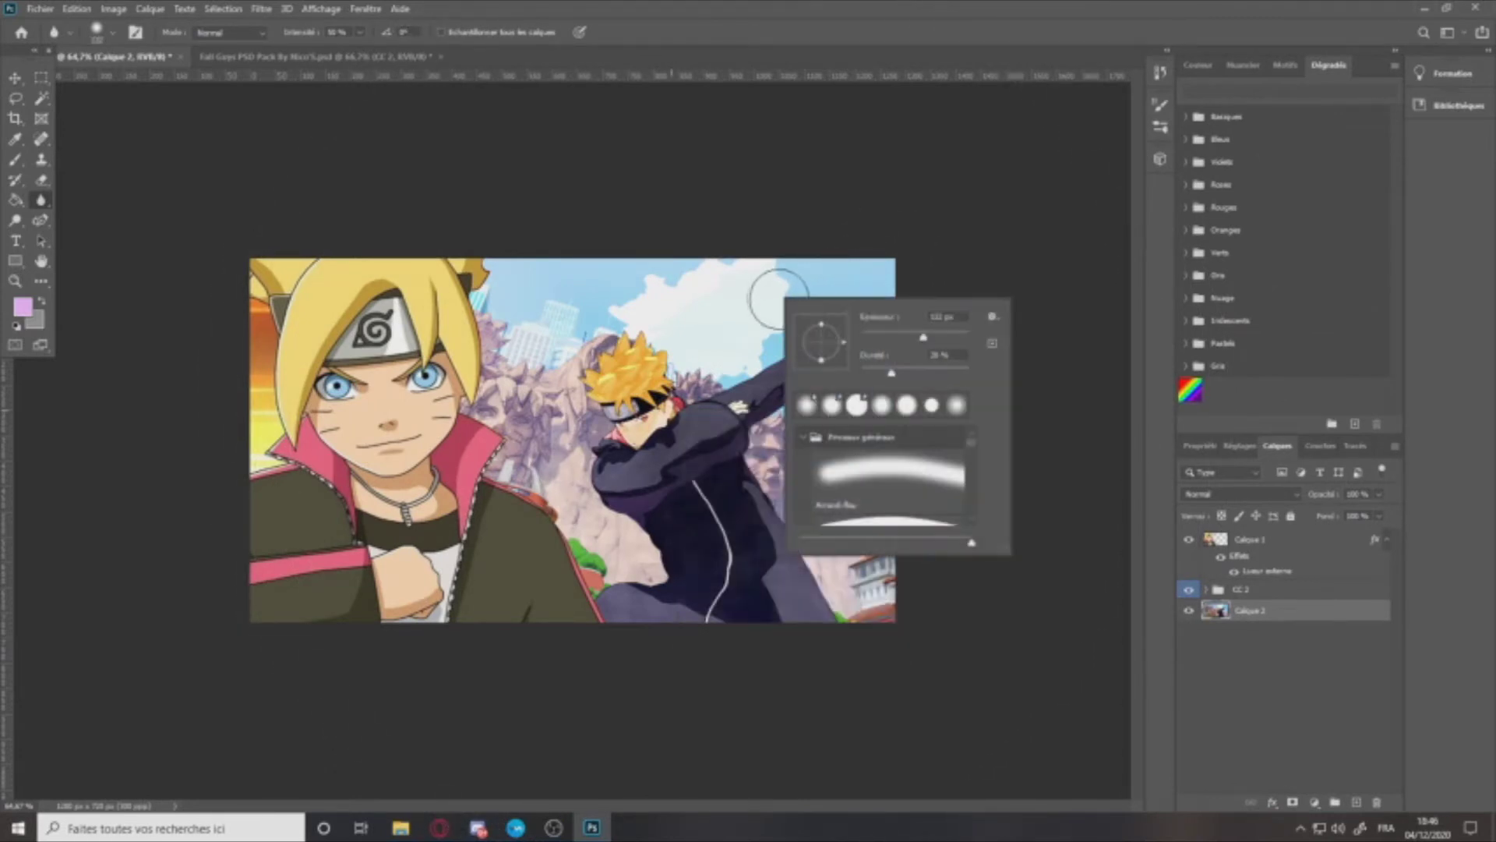
pyautogui.click(862, 260)
pyautogui.moveTo(702, 290)
pyautogui.mouseDown()
pyautogui.moveTo(592, 283)
pyautogui.moveTo(473, 331)
pyautogui.mouseUp()
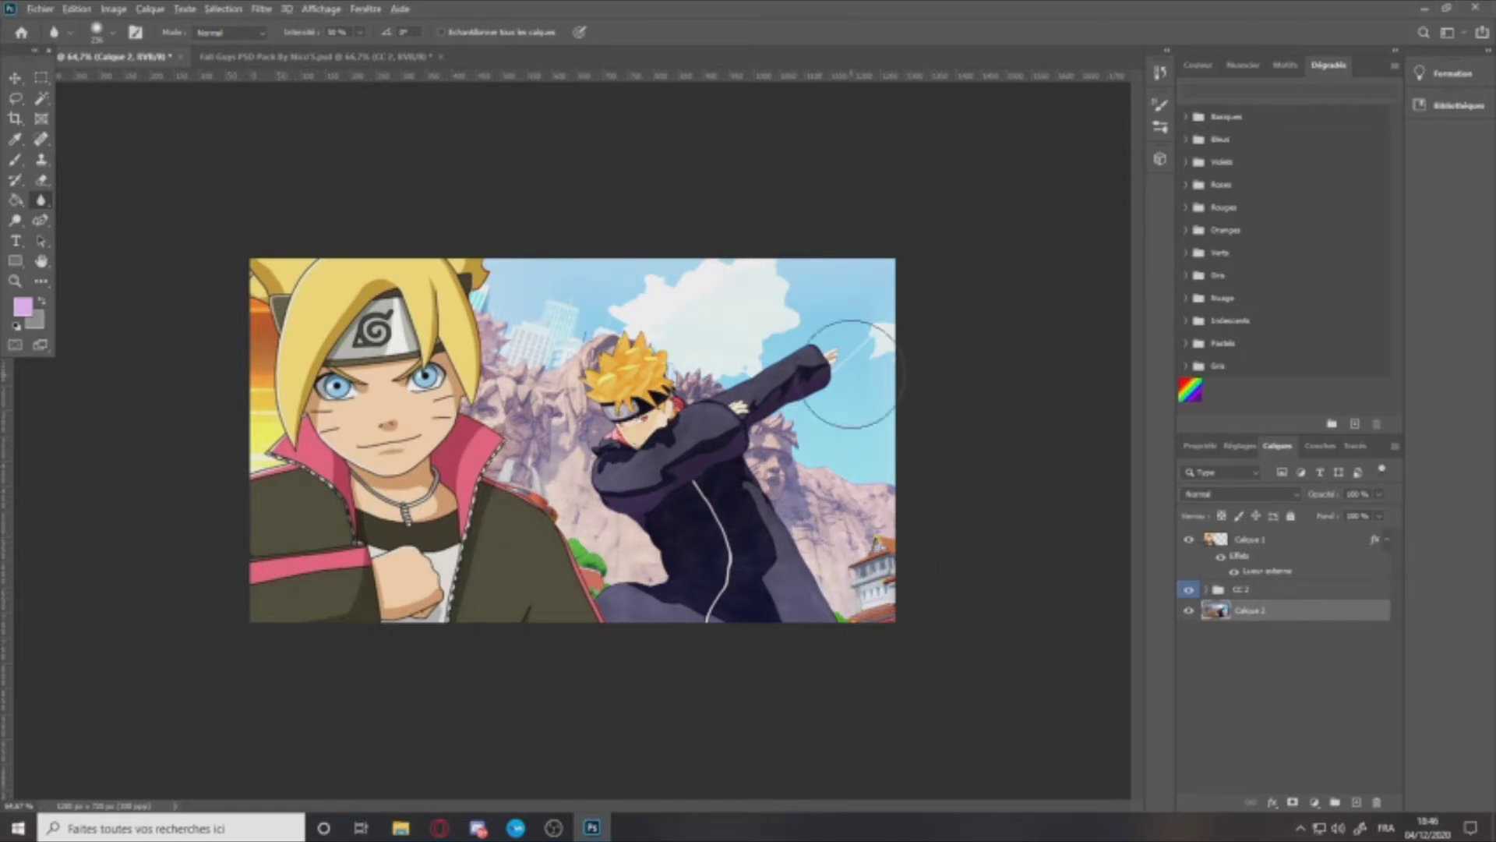
# Step: Start a path with the Curvature Pen around the dabbing character, tracing the collar tip and the pink collar up to the cheek
pyautogui.scroll(-6, 826, 406)
pyautogui.scroll(10, 819, 414)
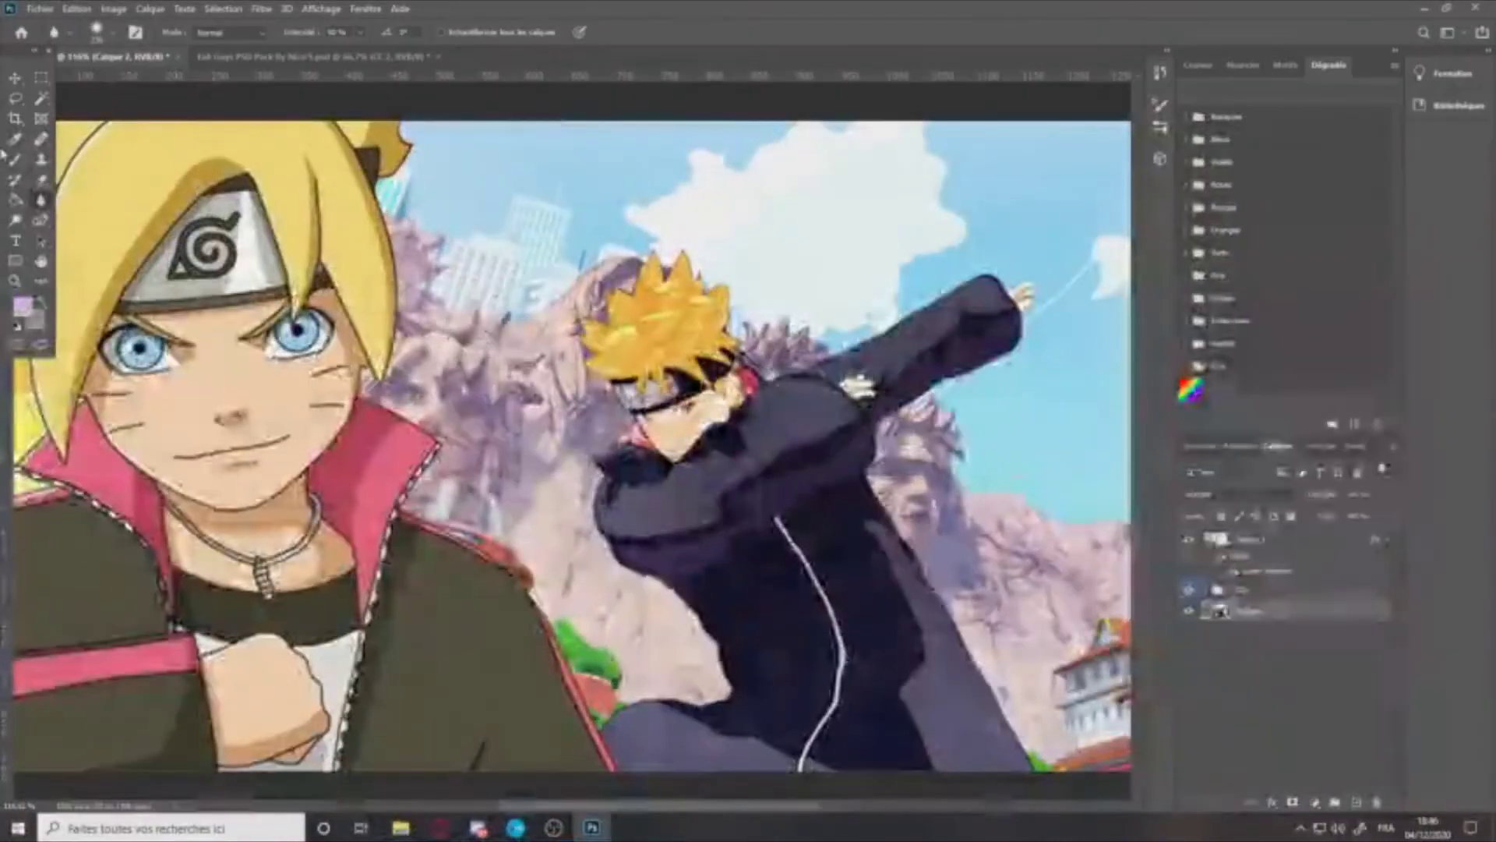
pyautogui.click(43, 222)
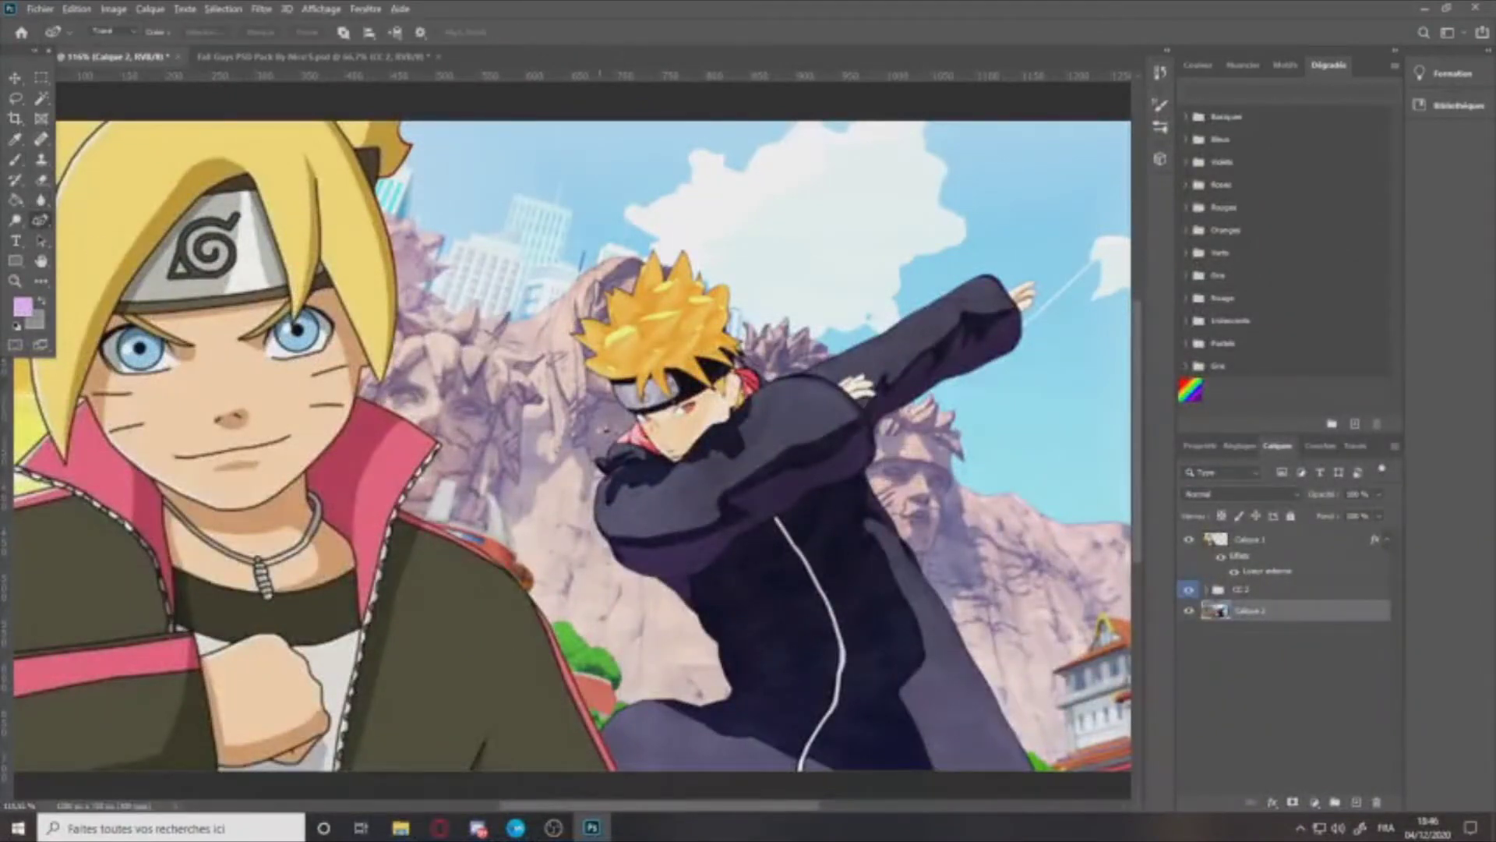
pyautogui.scroll(8, 707, 399)
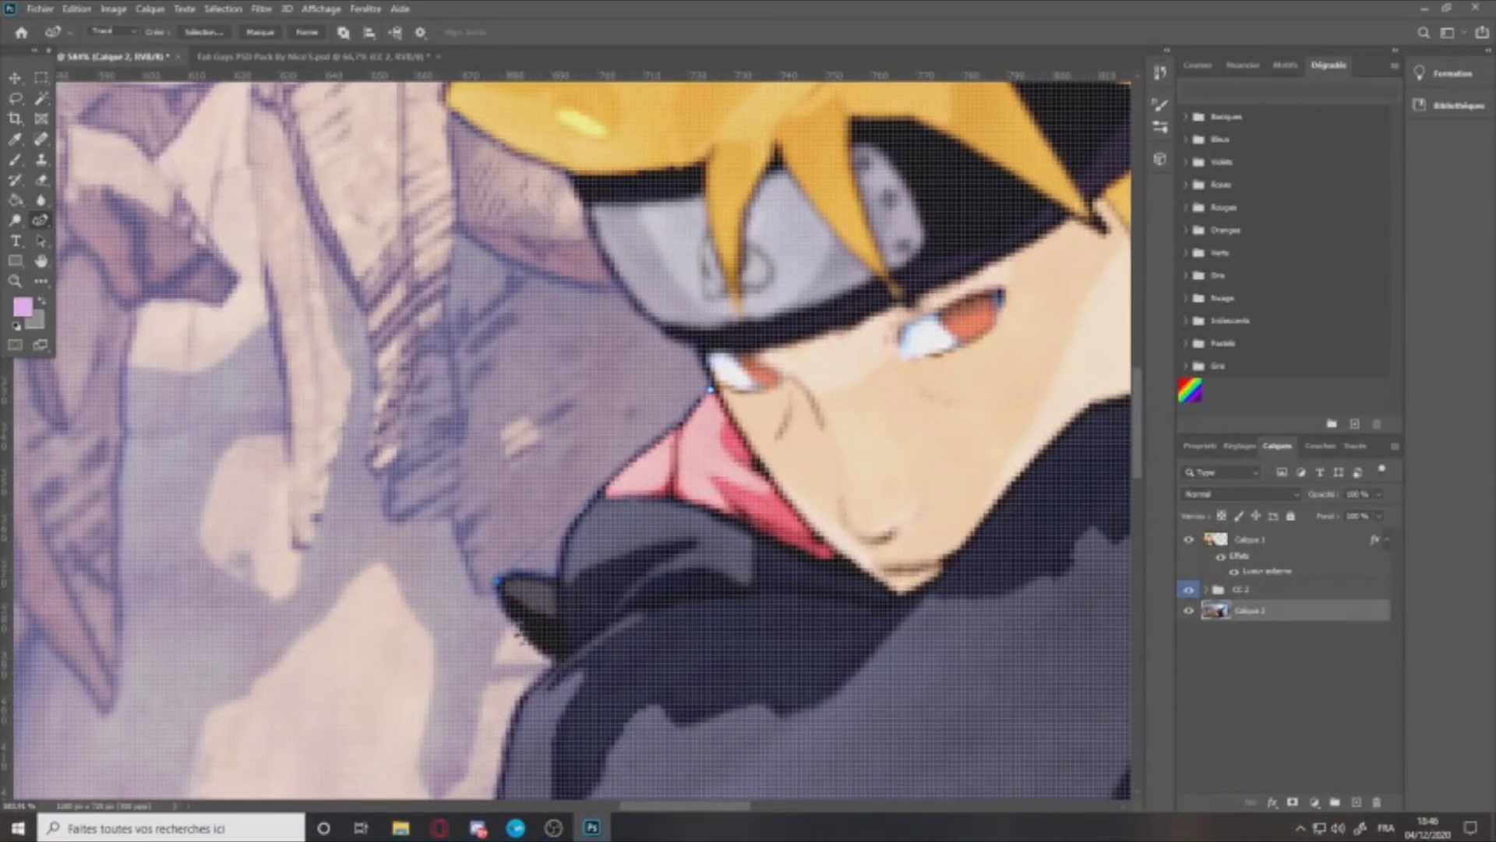
pyautogui.scroll(4, 514, 560)
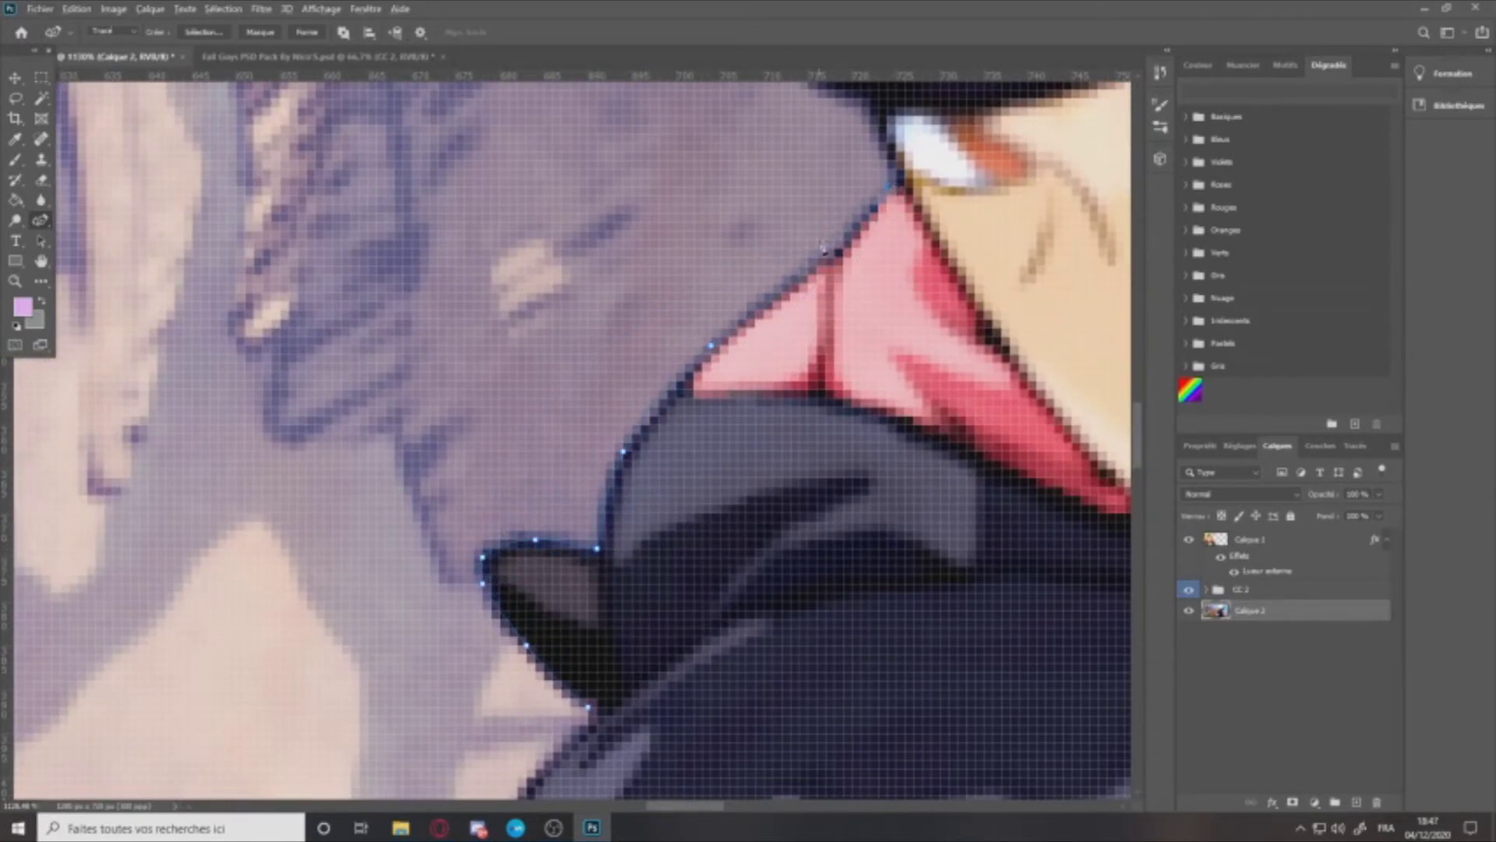
# Step: Trace the path along the outer curve of the folded sleeve, from the collar tip down to its purple underside
pyautogui.scroll(-3, 828, 585)
pyautogui.scroll(-2, 818, 585)
pyautogui.moveTo(816, 779); pyautogui.dragTo(752, 406)
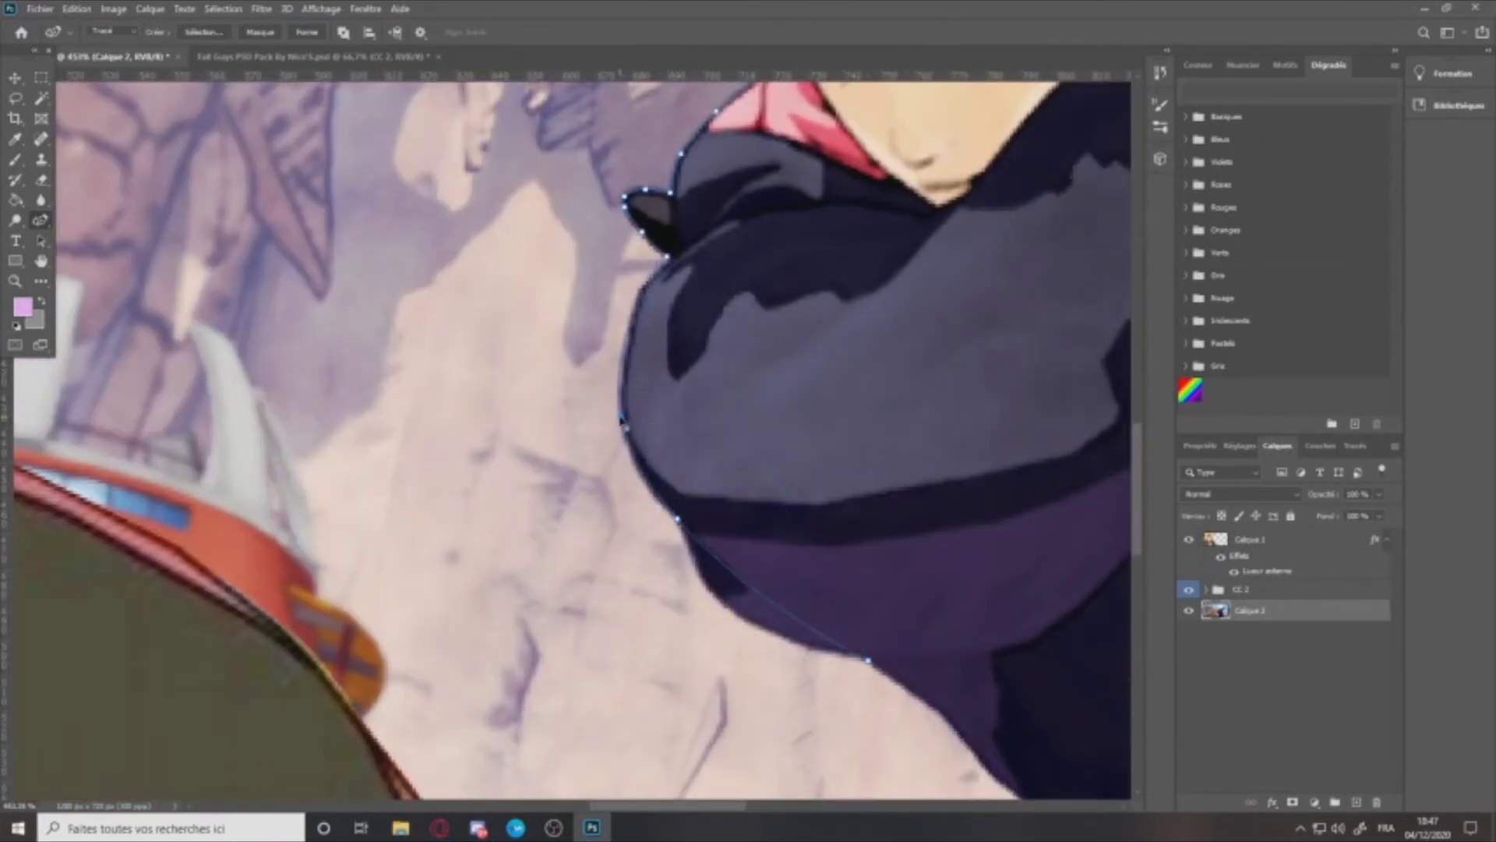
pyautogui.scroll(4, 643, 300)
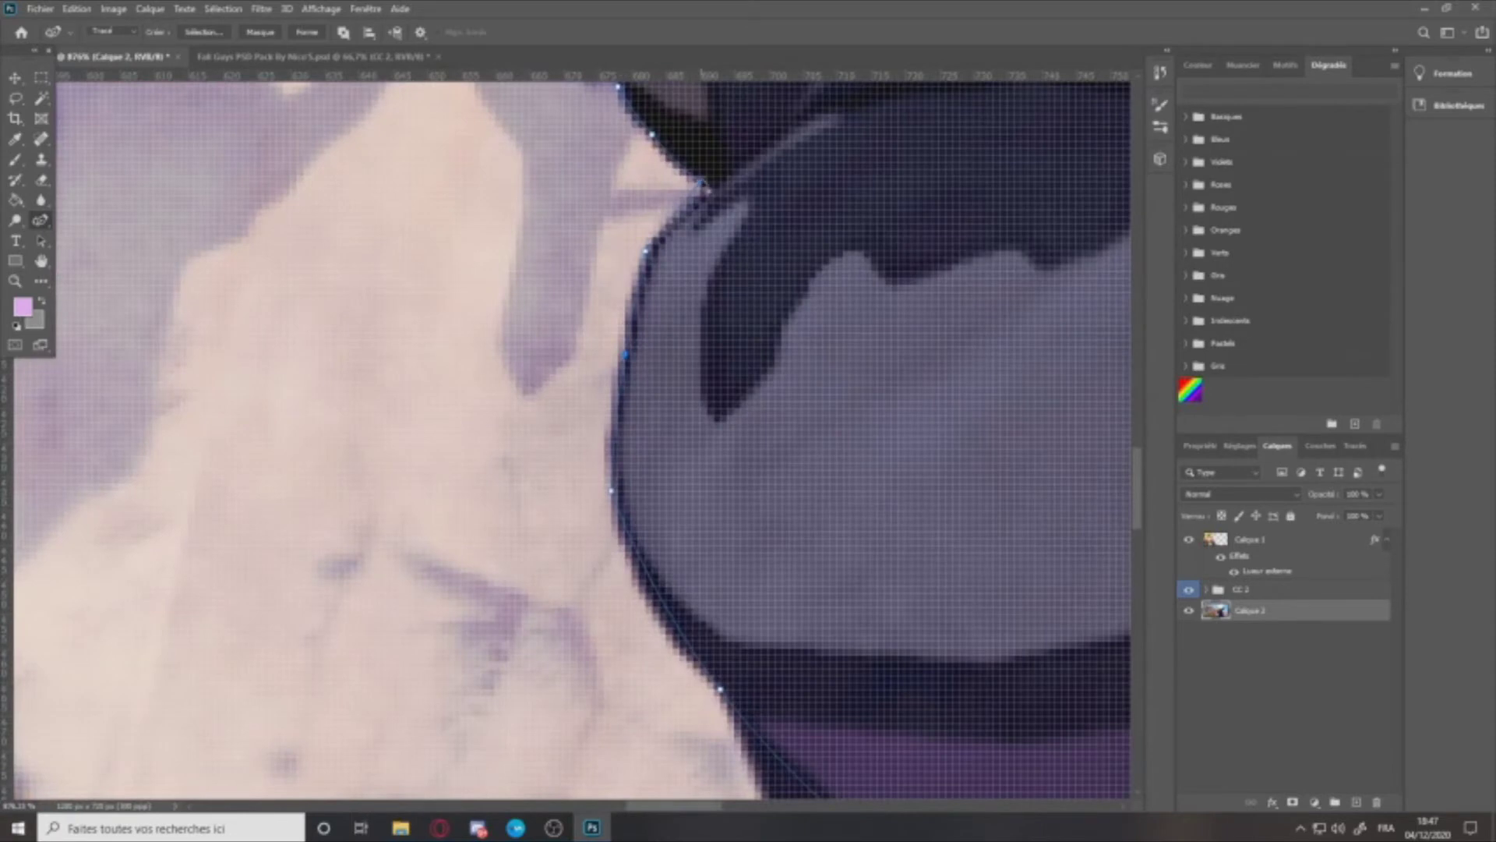
pyautogui.scroll(-1, 676, 220)
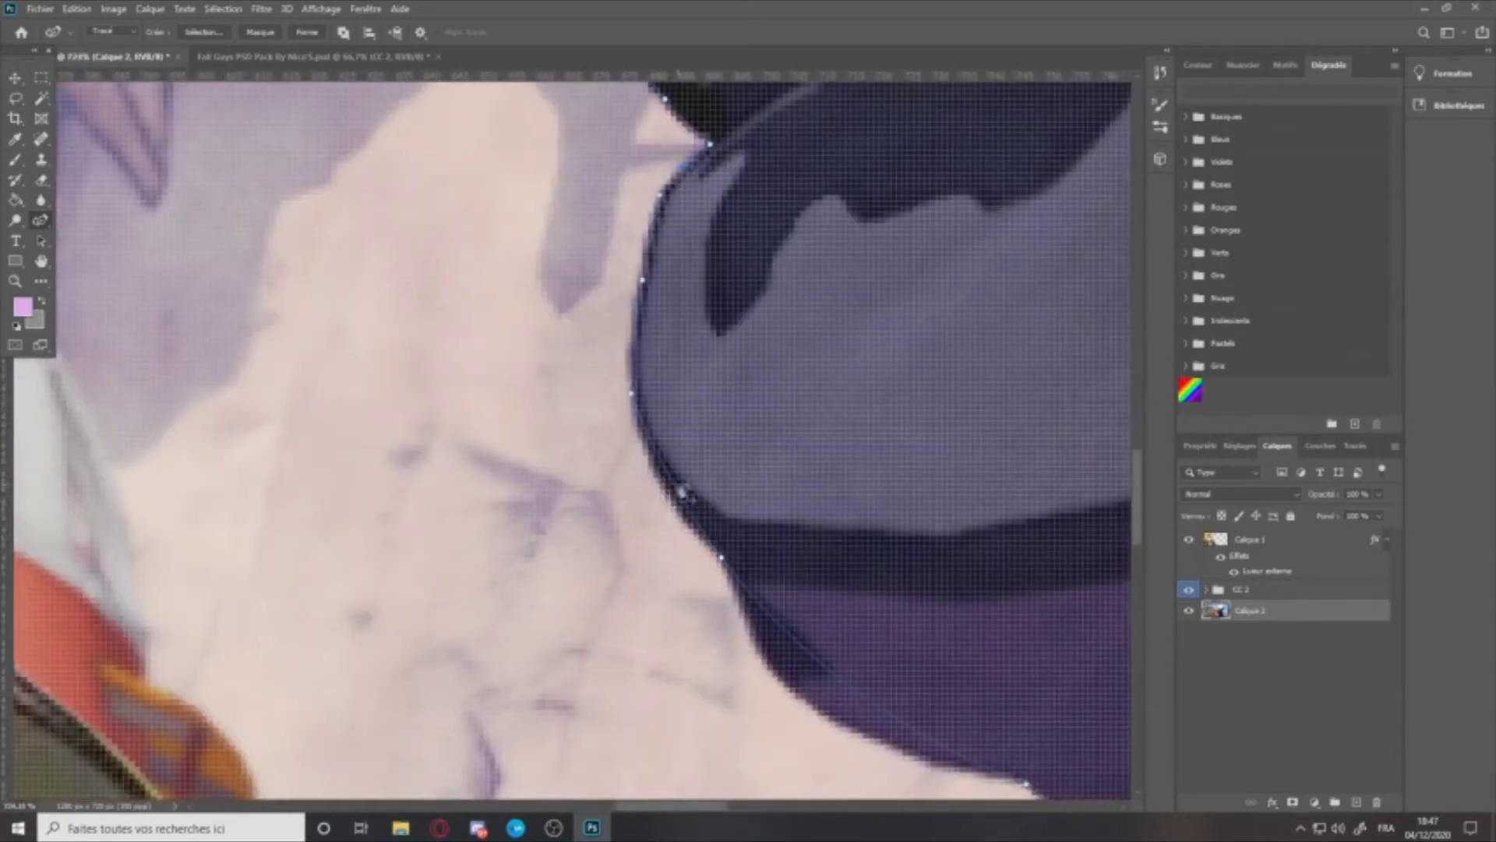
pyautogui.scroll(-1, 675, 502)
pyautogui.click(785, 614)
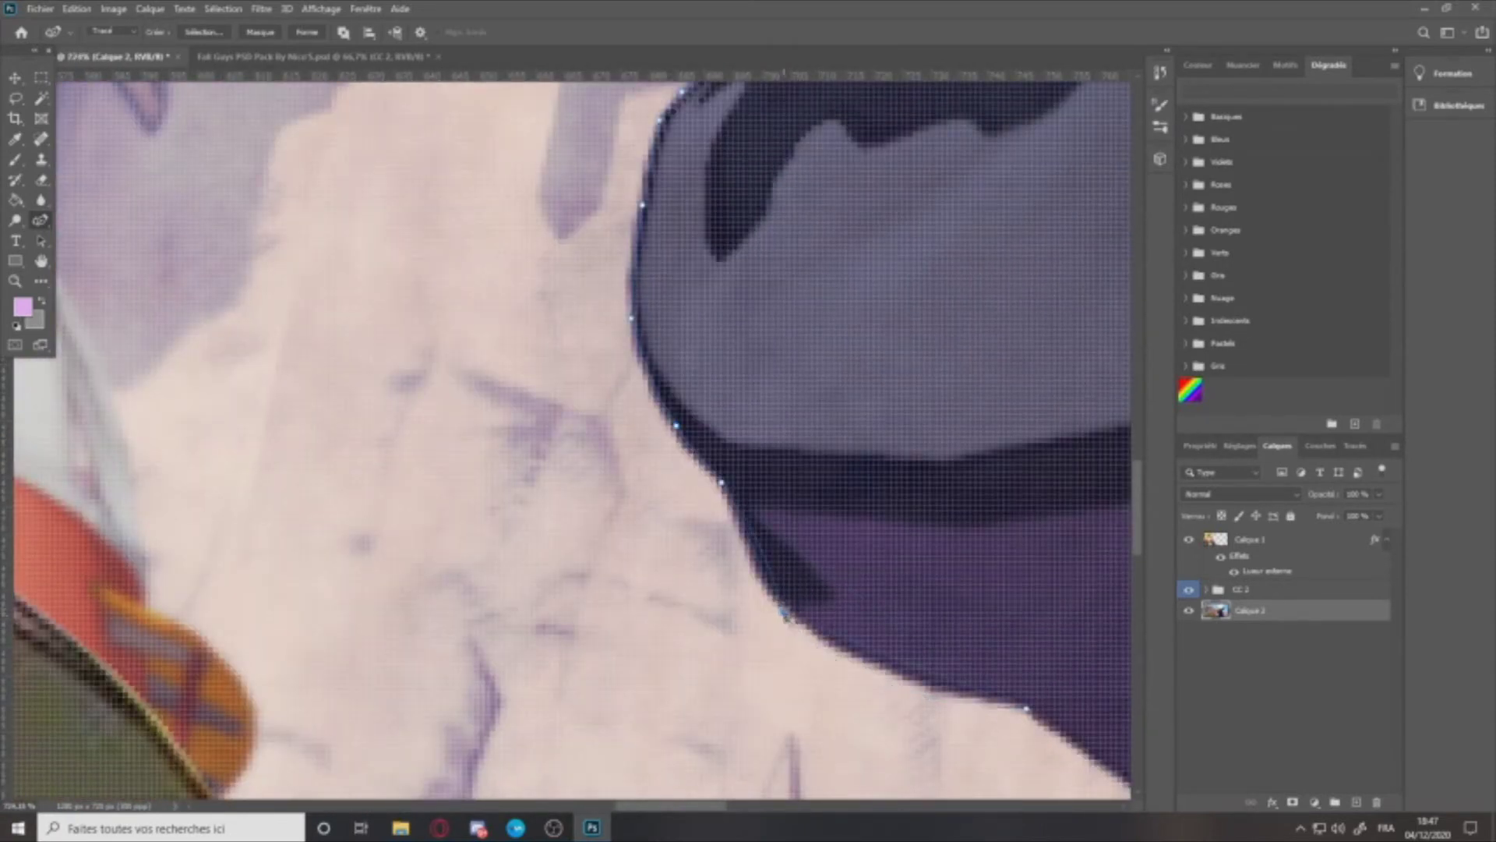
# Step: Continue the path from the sleeve's underside down the torso edge against the pale cliff, fitting the points to the outline
pyautogui.scroll(-4, 866, 661)
pyautogui.moveTo(1120, 767); pyautogui.dragTo(981, 438)
pyautogui.click(978, 568)
pyautogui.scroll(3, 865, 466)
pyautogui.moveTo(863, 468); pyautogui.dragTo(947, 517)
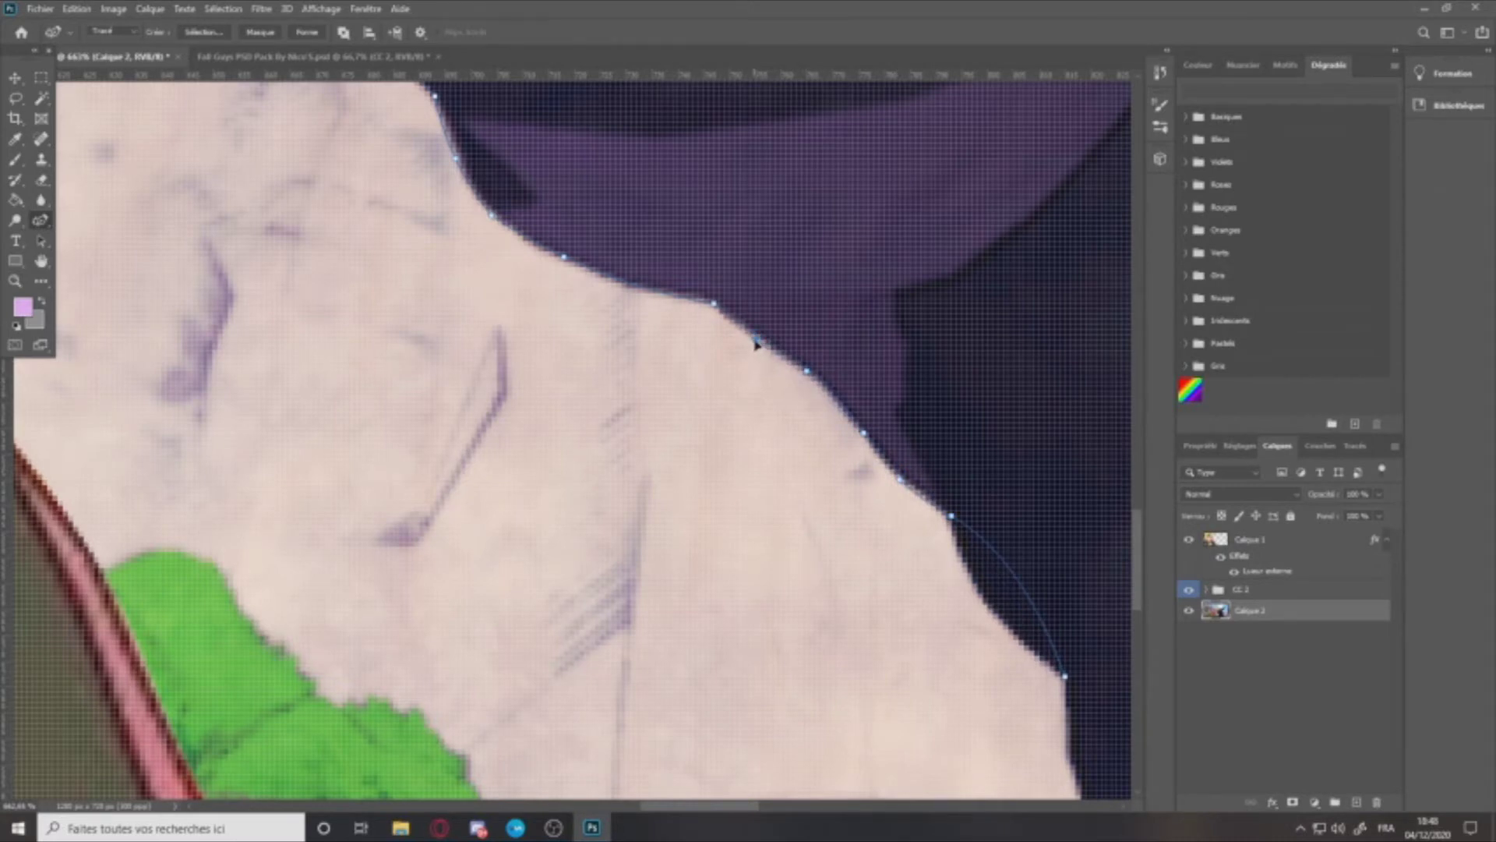
pyautogui.scroll(-2, 762, 344)
pyautogui.moveTo(1005, 567); pyautogui.dragTo(883, 502)
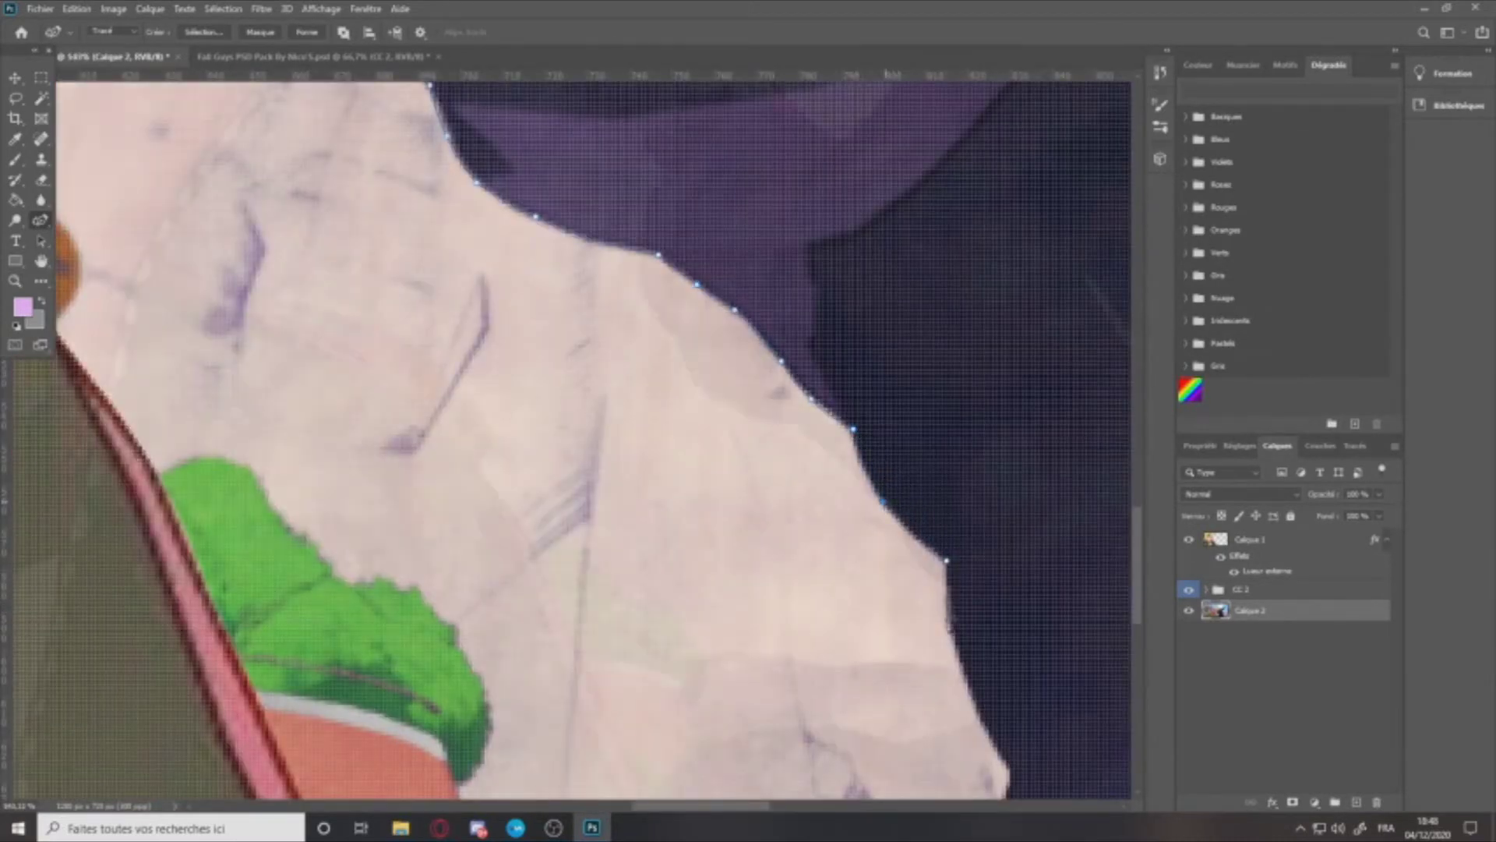
# Step: Carry the path to the waist corner and place points along the flared coat edge near the green bush
pyautogui.scroll(-4, 896, 530)
pyautogui.moveTo(966, 749); pyautogui.dragTo(518, 718)
pyautogui.scroll(4, 518, 631)
pyautogui.click(520, 614)
pyautogui.scroll(-4, 476, 524)
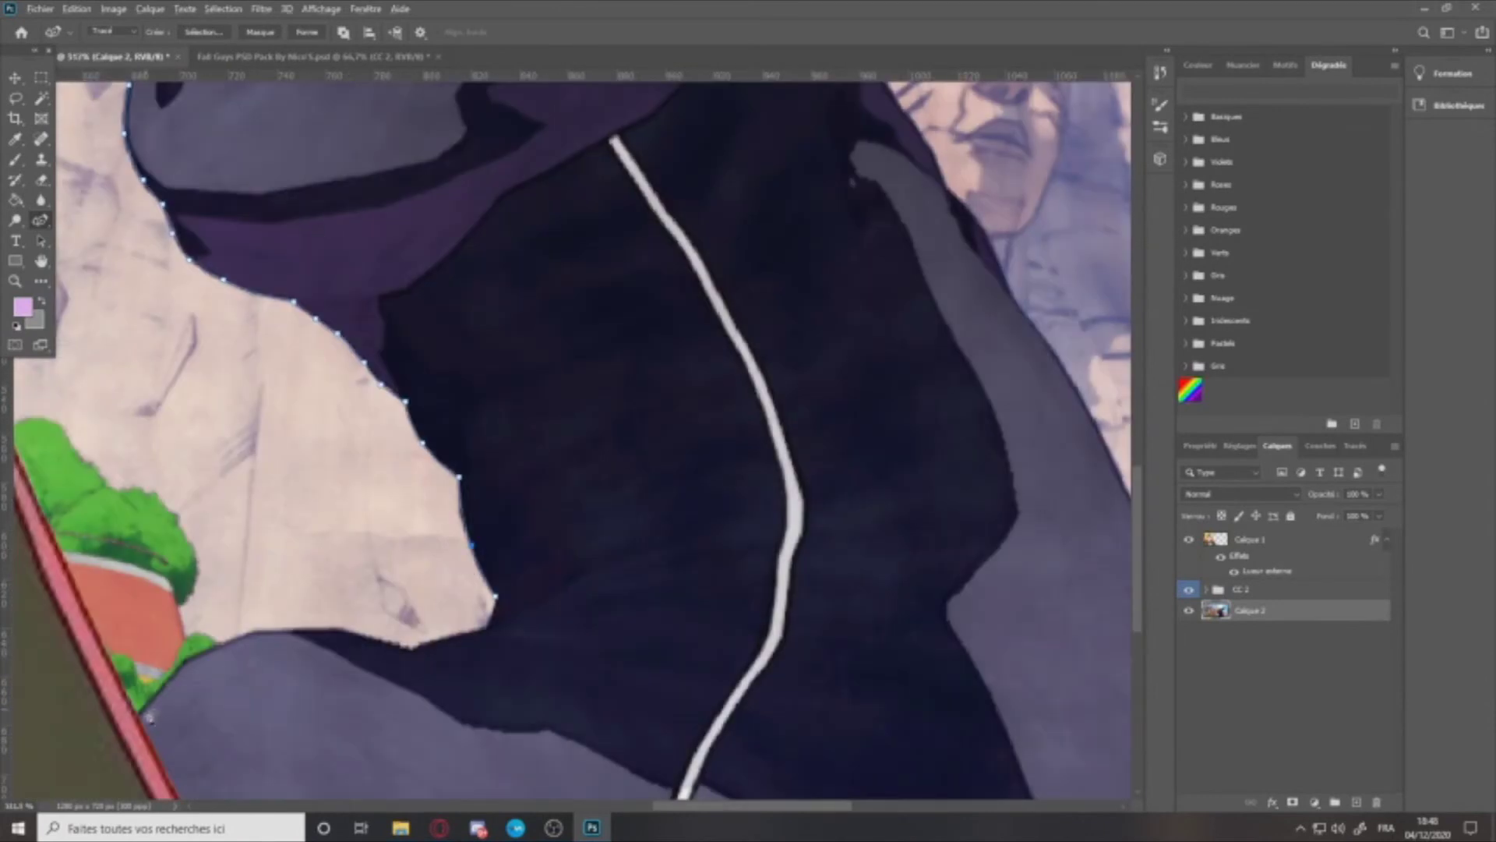
pyautogui.click(186, 664)
pyautogui.moveTo(189, 682); pyautogui.dragTo(189, 664)
pyautogui.moveTo(393, 618); pyautogui.dragTo(422, 564)
# Step: Refine the path with extra points along the coat's flared upper edge and around the waist corner
pyautogui.moveTo(726, 525); pyautogui.dragTo(964, 627)
pyautogui.doubleClick(729, 563)
pyautogui.doubleClick(964, 628)
pyautogui.scroll(-5, 959, 619)
pyautogui.moveTo(1032, 561); pyautogui.dragTo(1056, 581)
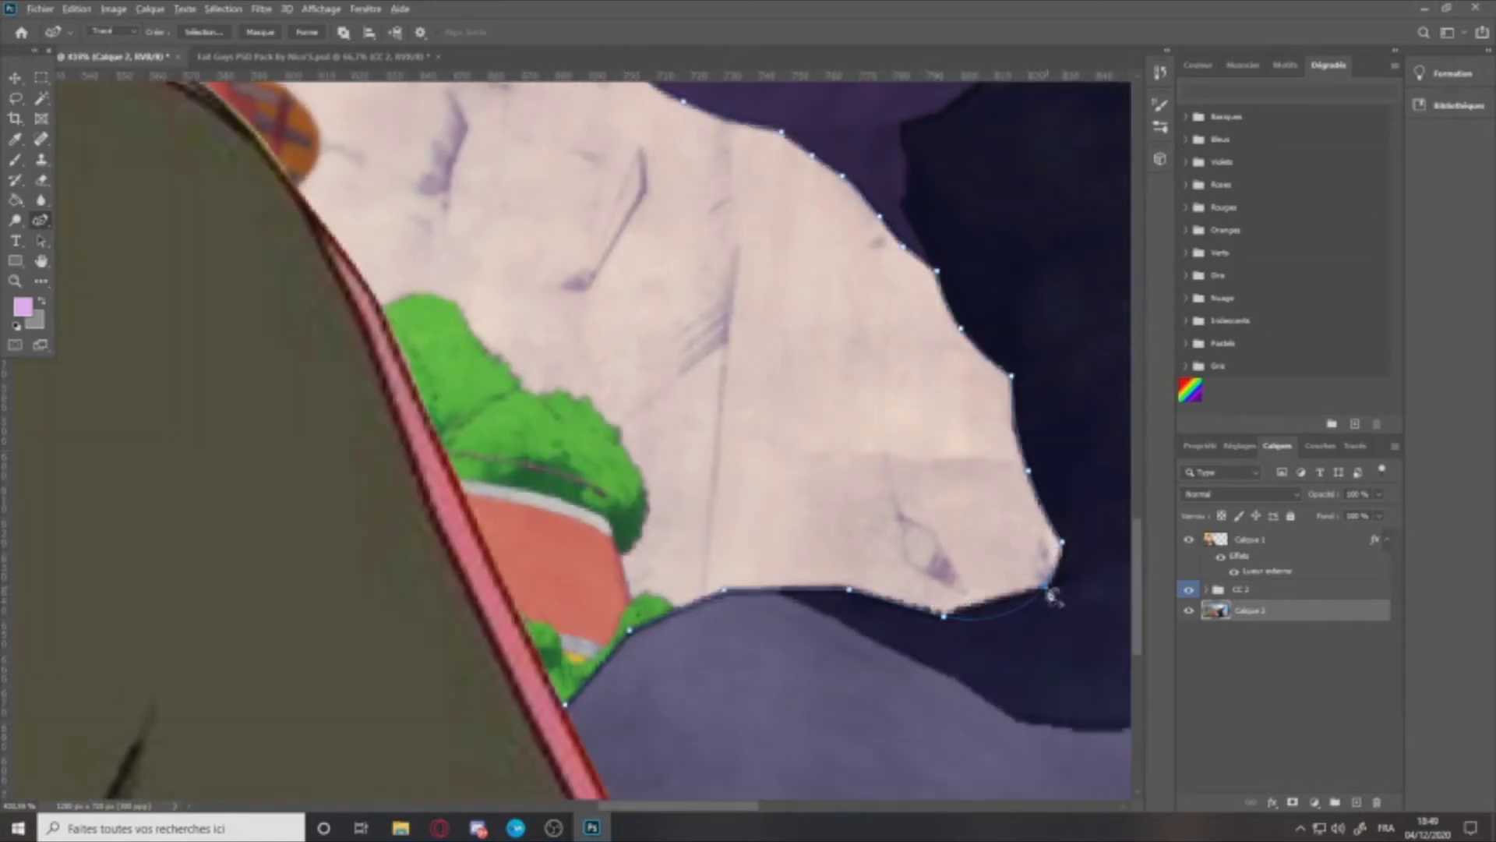
pyautogui.scroll(4, 1052, 592)
pyautogui.scroll(-5, 1049, 592)
pyautogui.scroll(6, 1044, 588)
pyautogui.click(991, 524)
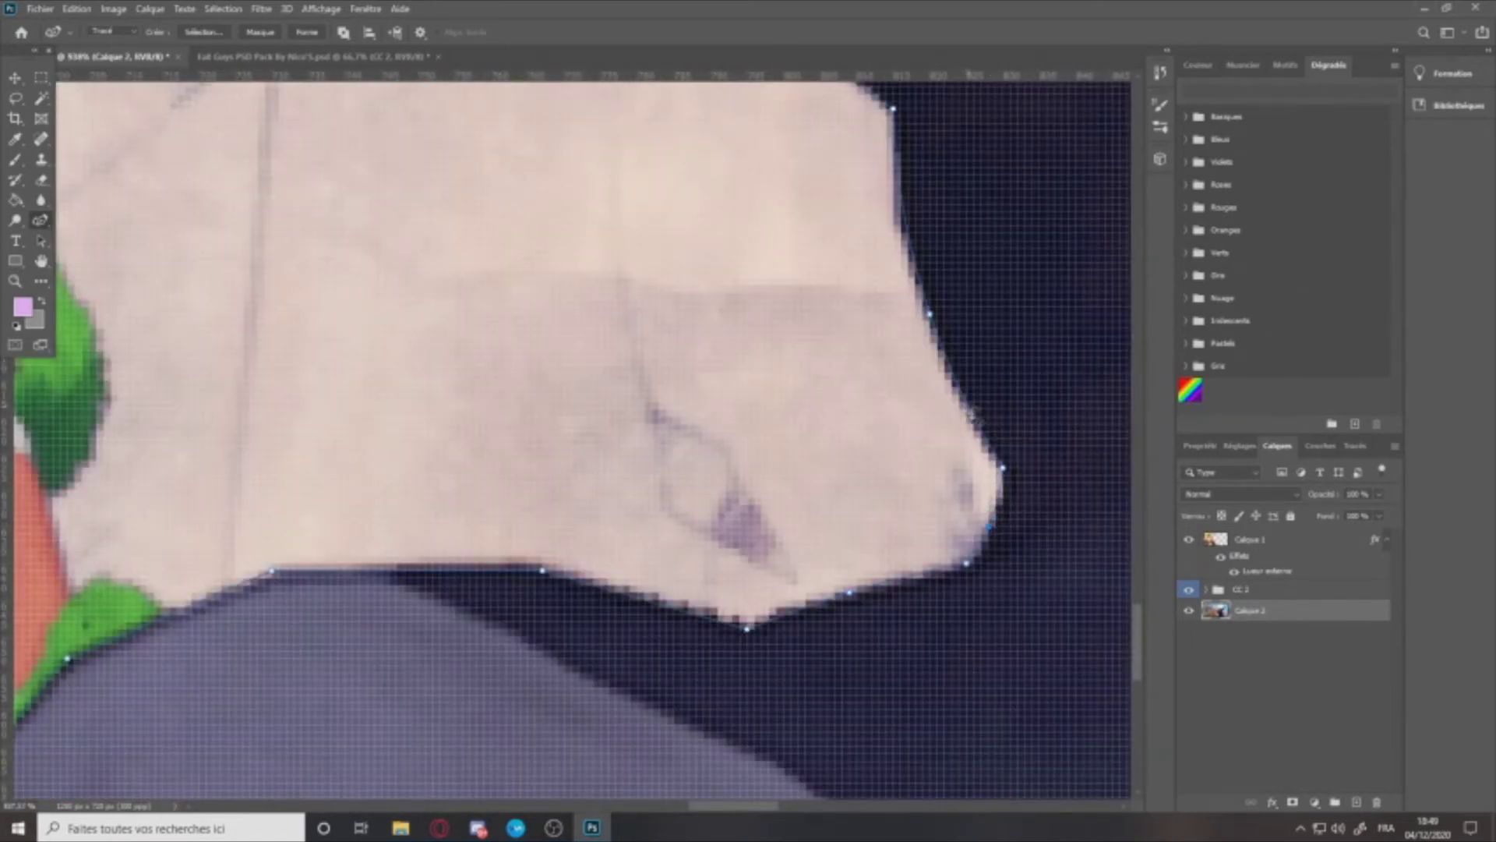
# Step: Run the path below the canvas's lower edge and up to the coat's far side beside the carved stone face
pyautogui.scroll(-5, 933, 328)
pyautogui.scroll(3, 968, 408)
pyautogui.scroll(-8, 779, 545)
pyautogui.click(528, 671)
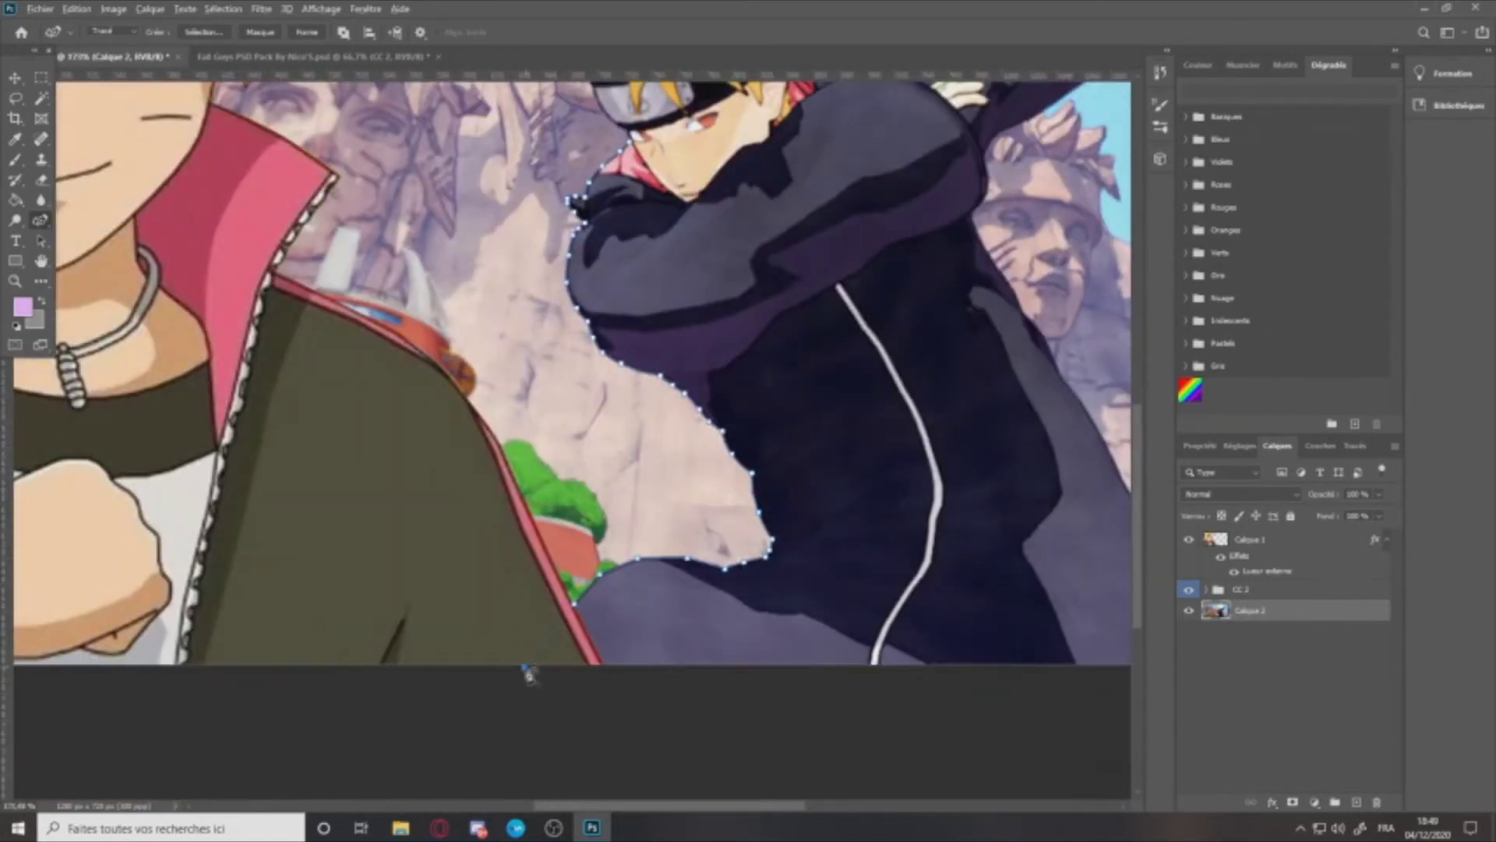
pyautogui.scroll(-3, 538, 670)
pyautogui.scroll(2, 931, 684)
pyautogui.scroll(6, 897, 593)
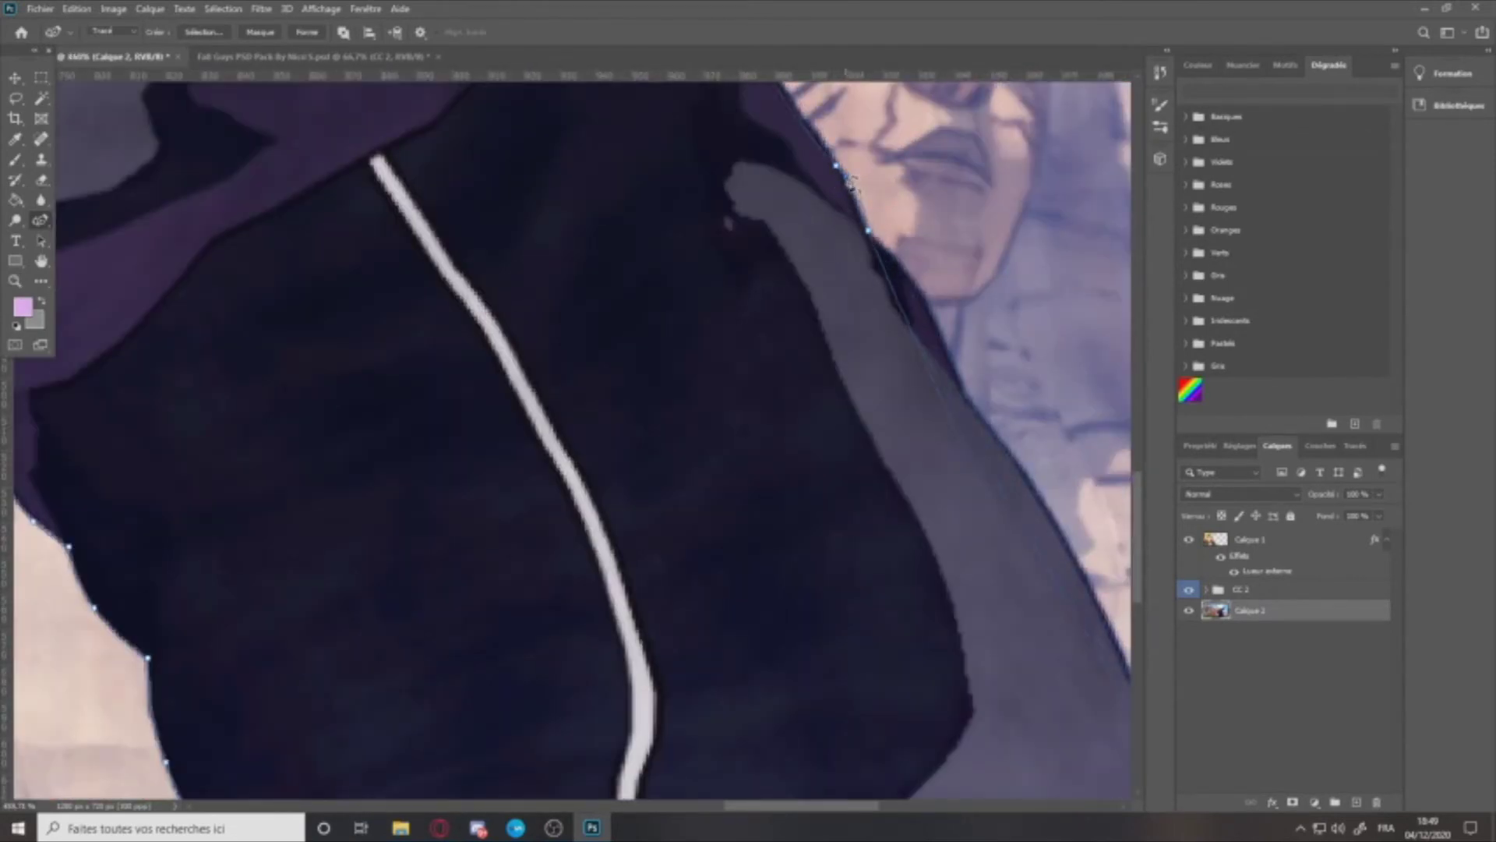
# Step: Add path points along the coat's back edge, from the stone face's chin down beside the cliff
pyautogui.scroll(3, 848, 180)
pyautogui.scroll(-2, 842, 167)
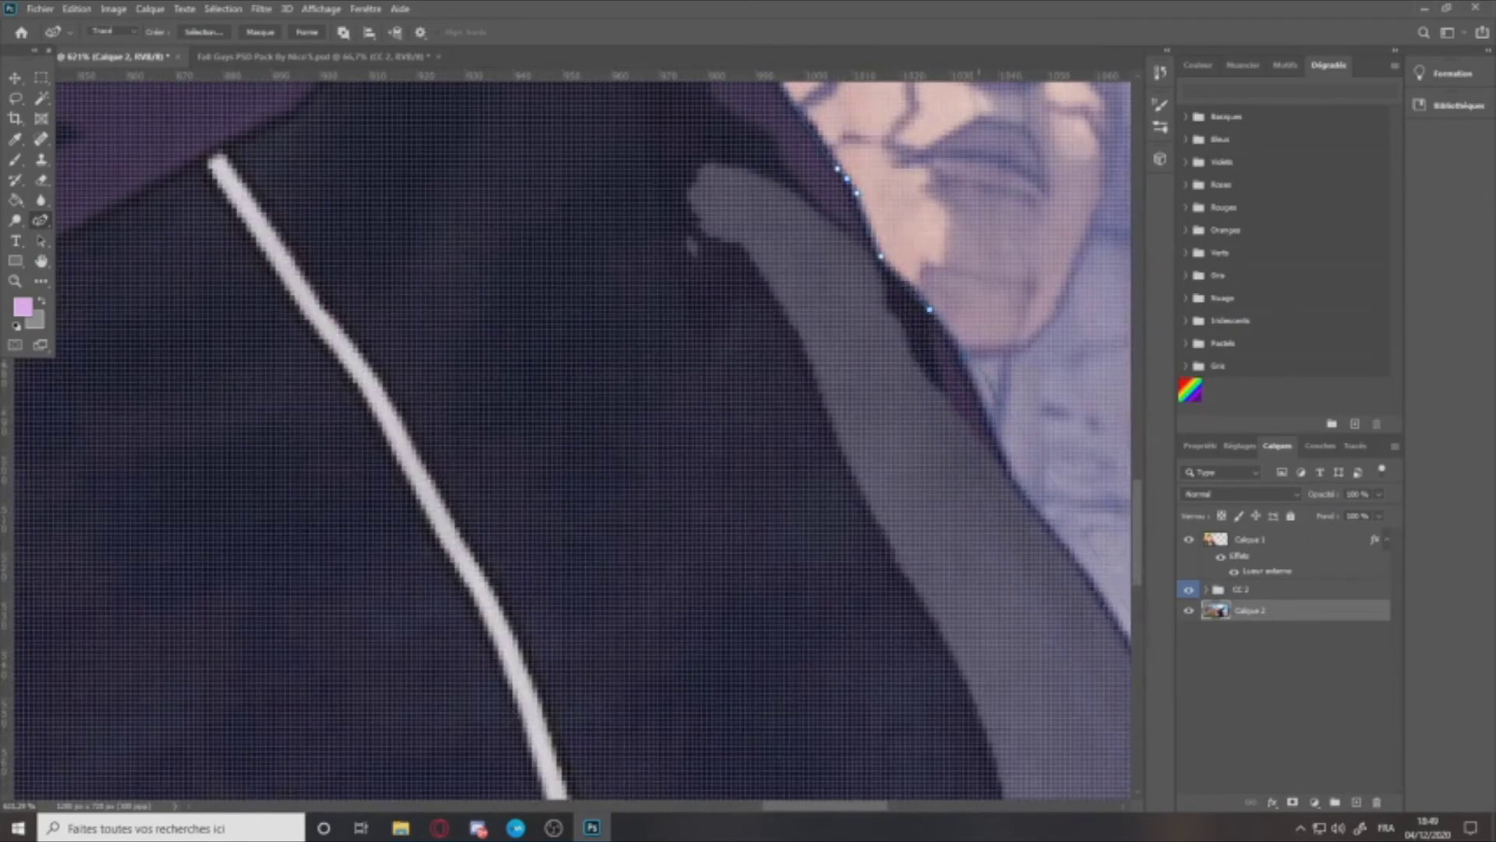
pyautogui.scroll(-2, 988, 415)
pyautogui.scroll(3, 1029, 518)
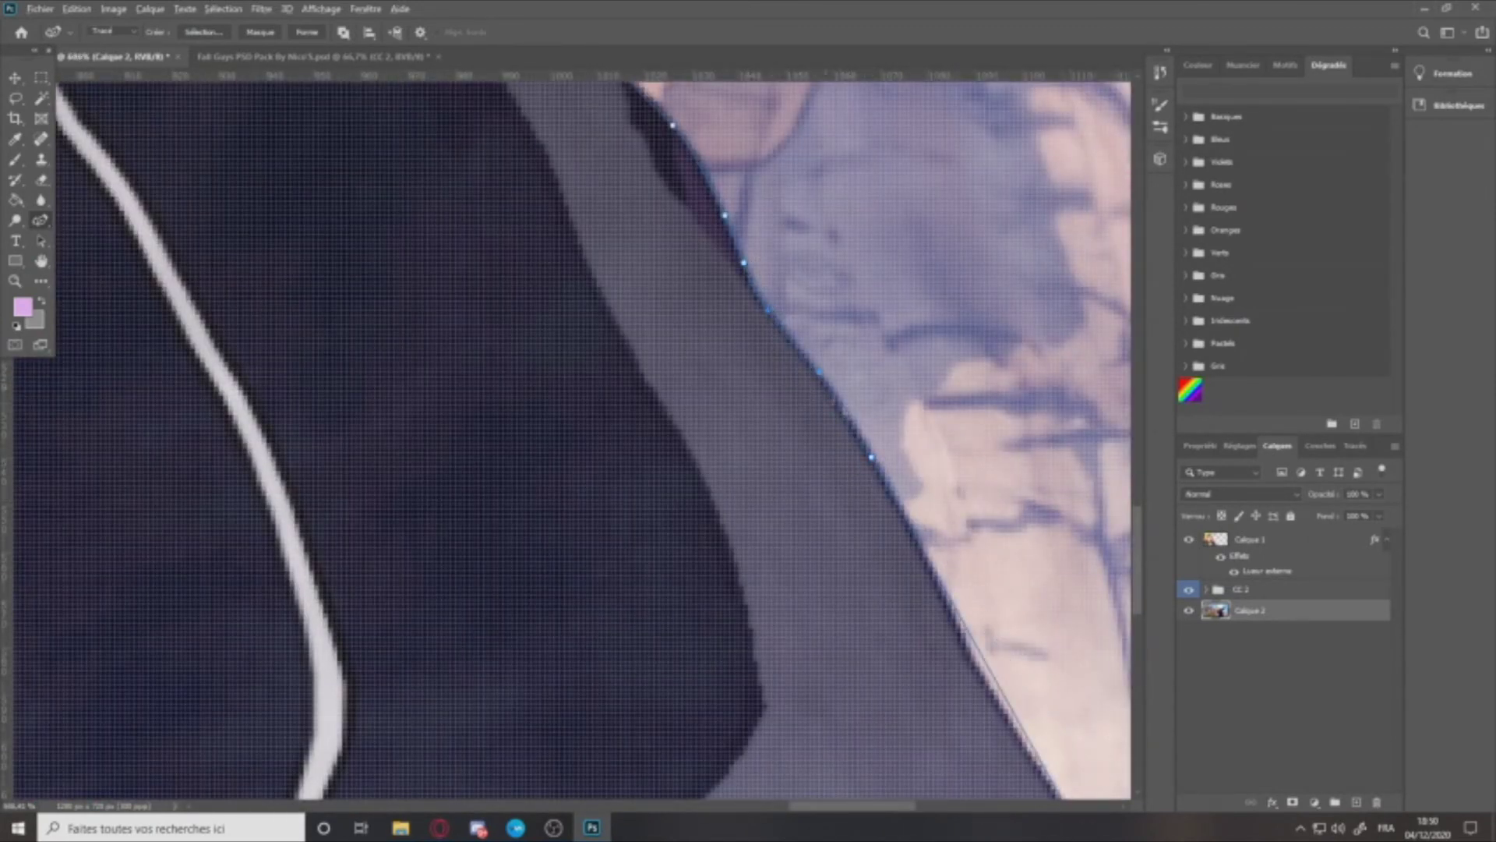
pyautogui.scroll(-2, 856, 230)
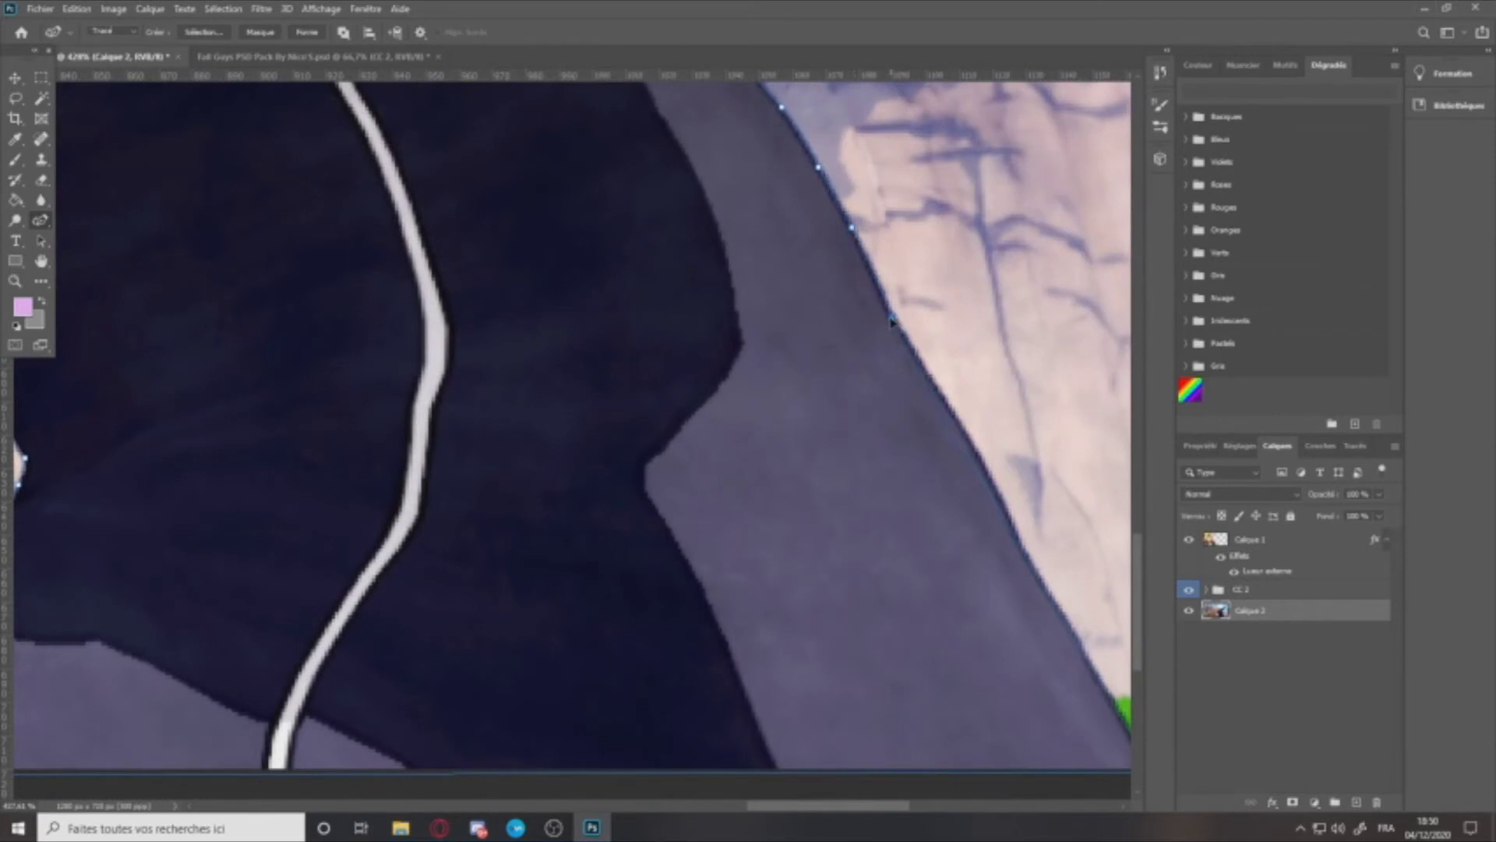
# Step: Adjust the path points on the lower part of the coat's back edge to follow the outline down towards the bush
pyautogui.scroll(2, 998, 466)
pyautogui.moveTo(909, 327); pyautogui.dragTo(910, 333)
pyautogui.scroll(-3, 912, 335)
pyautogui.scroll(3, 982, 546)
pyautogui.moveTo(866, 439); pyautogui.dragTo(858, 443)
pyautogui.moveTo(831, 384); pyautogui.dragTo(825, 390)
pyautogui.moveTo(905, 512); pyautogui.dragTo(899, 517)
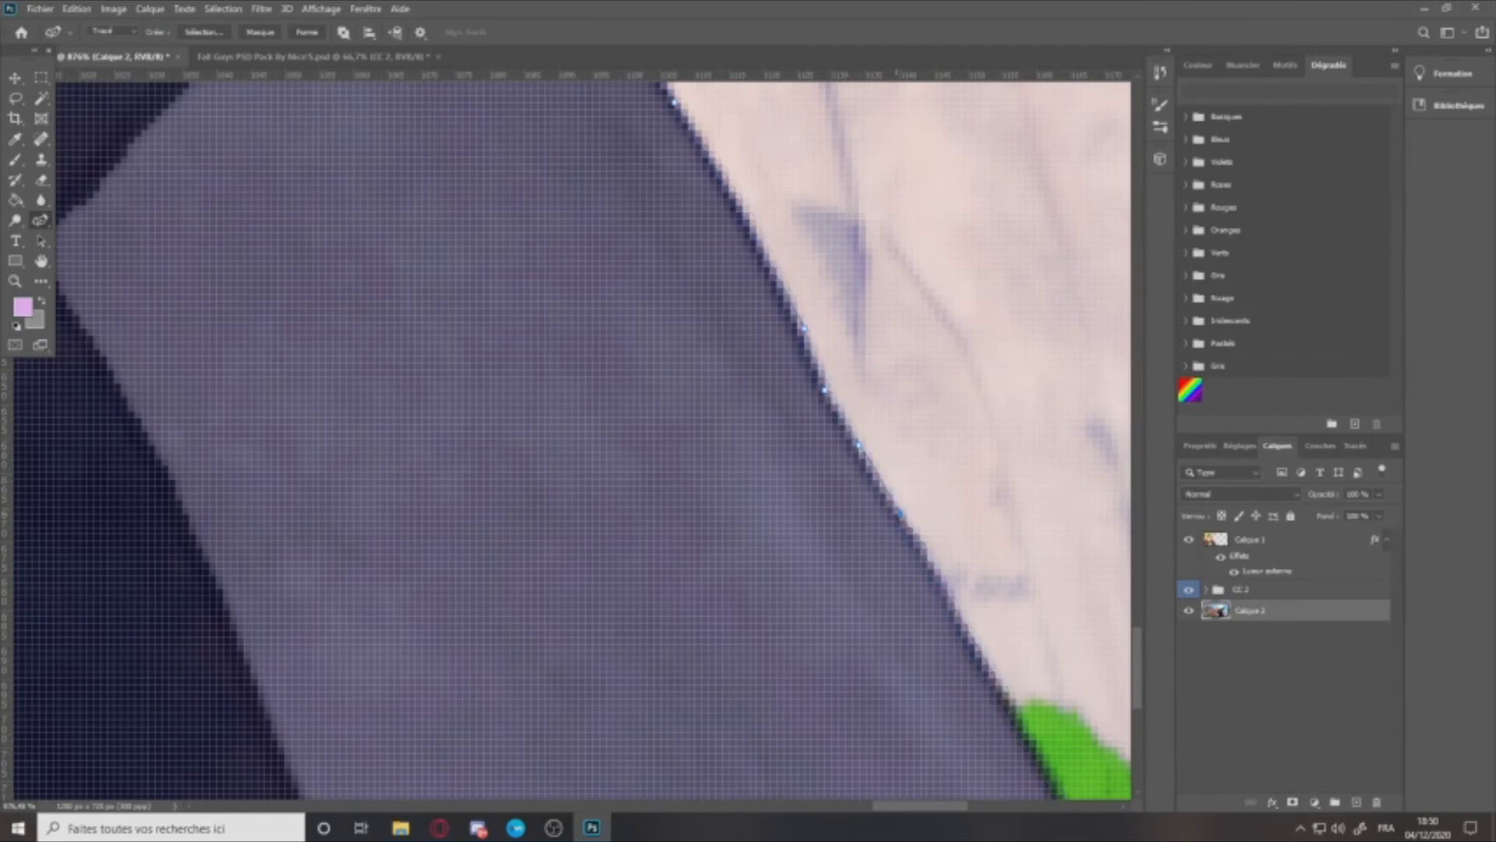
# Step: Fit the path along the torso edge beside the stone face, up to the armpit of the outstretched arm
pyautogui.scroll(-5, 842, 526)
pyautogui.scroll(4, 502, 289)
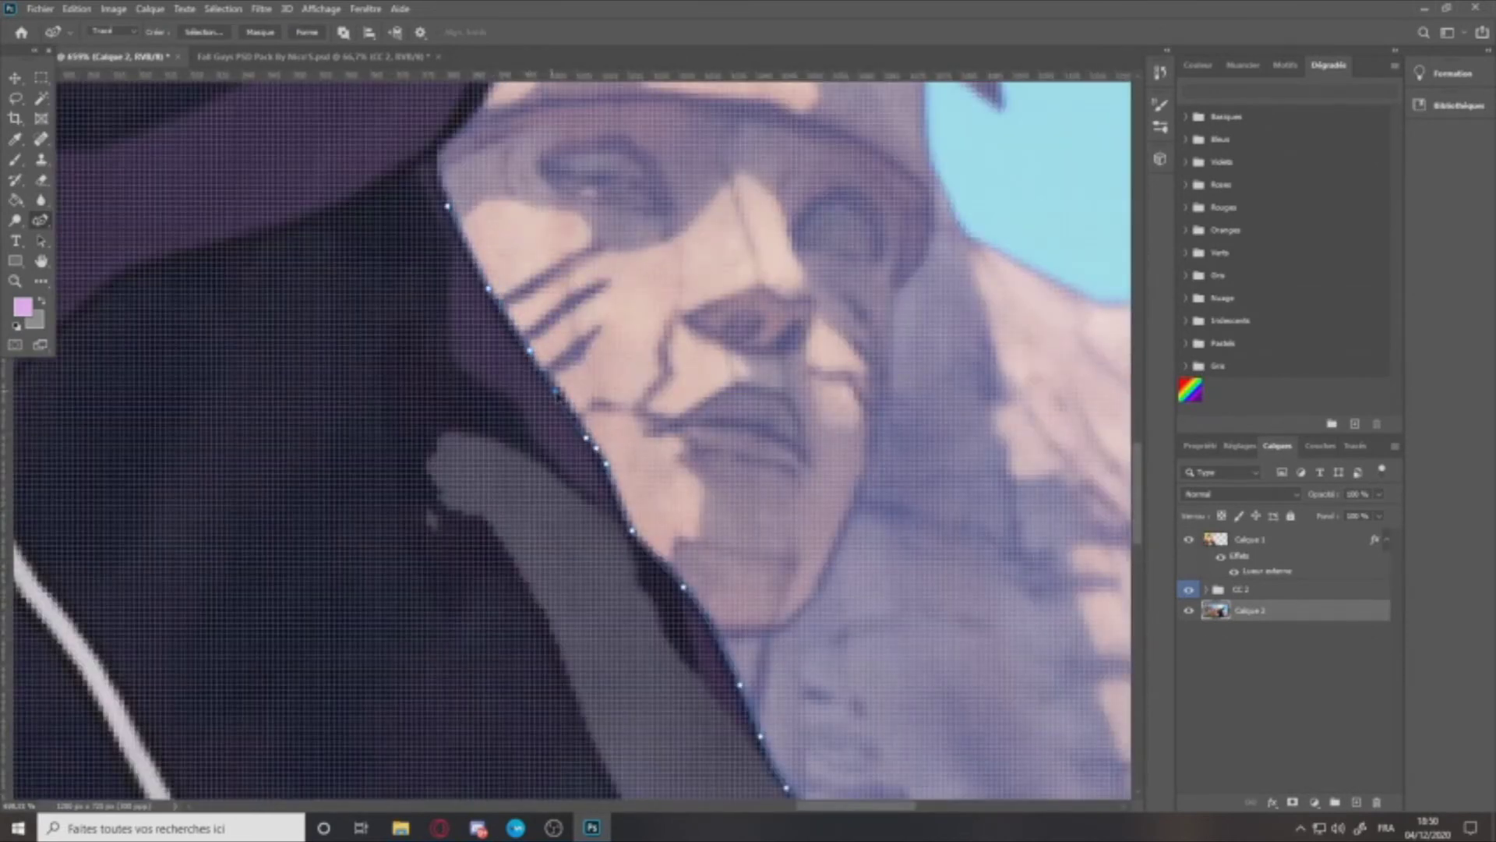
pyautogui.scroll(-5, 557, 394)
pyautogui.scroll(2, 498, 409)
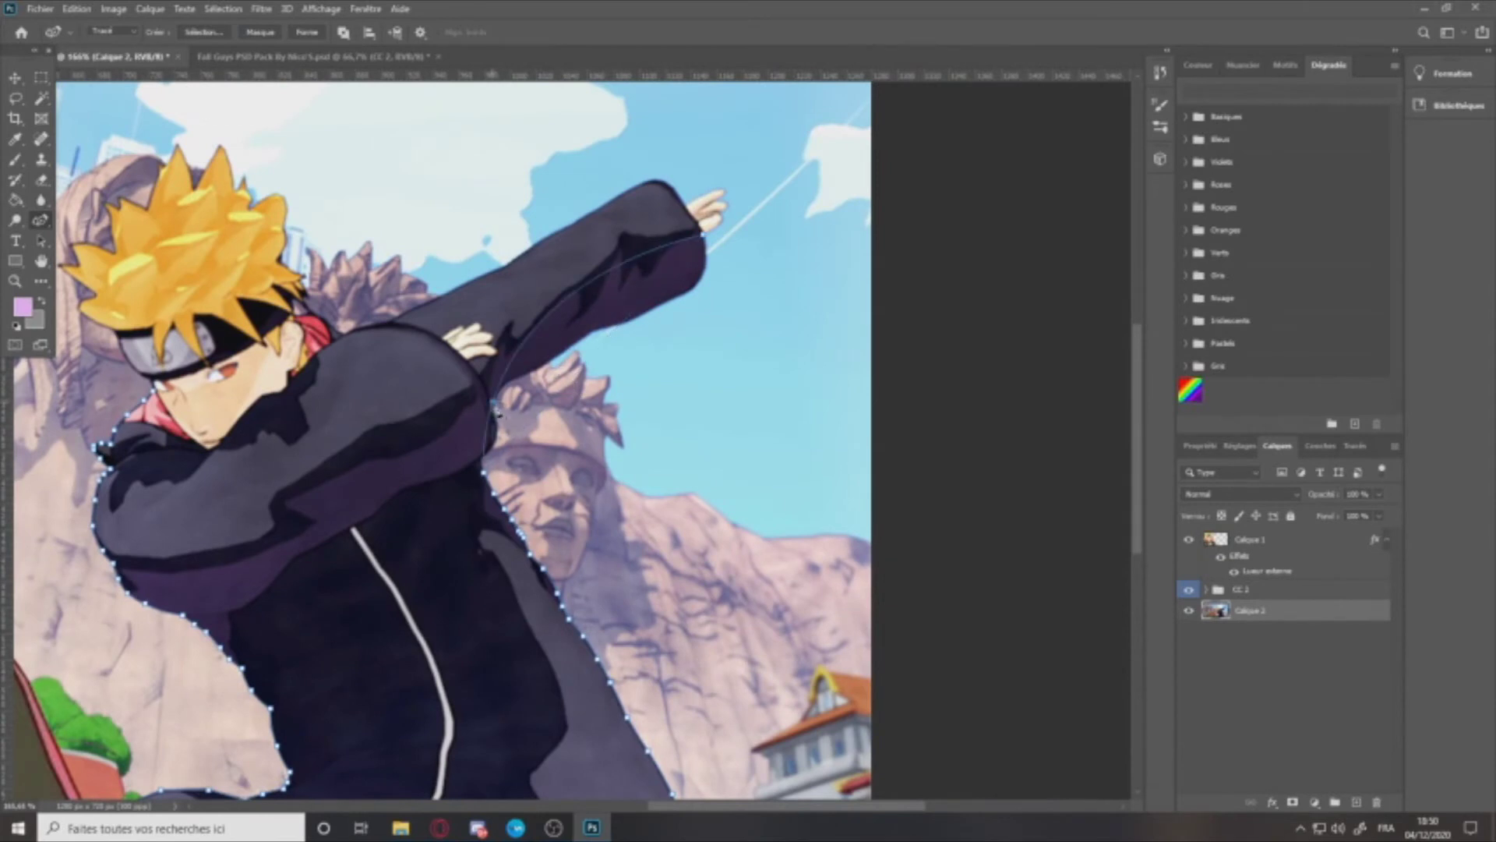
pyautogui.scroll(4, 495, 413)
pyautogui.moveTo(497, 371); pyautogui.dragTo(538, 347)
pyautogui.scroll(2, 592, 287)
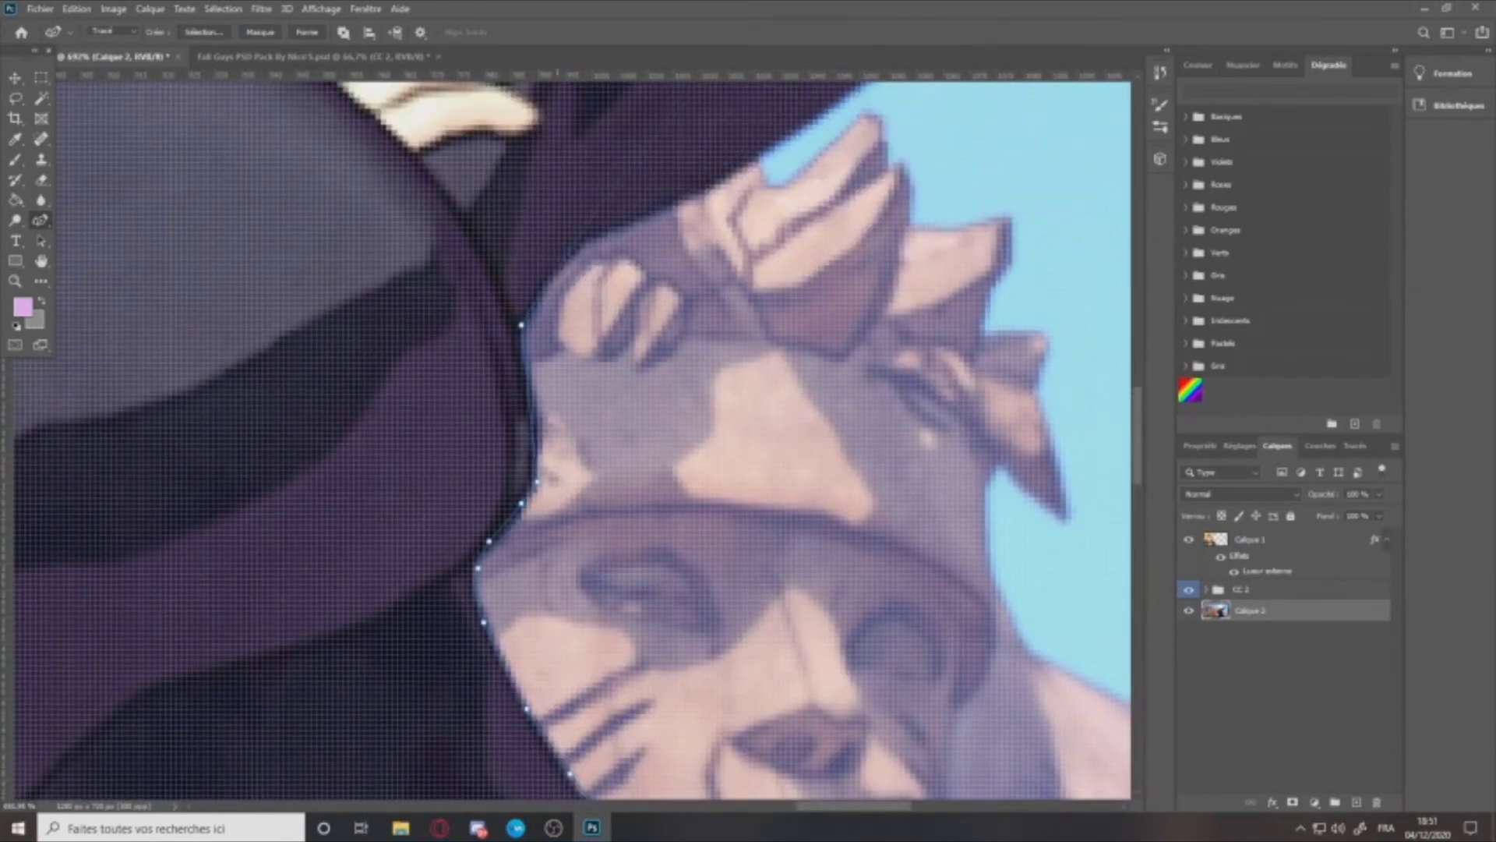
# Step: Trace the path from the armpit along the start of the outstretched arm's underside, above the stone hair spikes
pyautogui.click(601, 233)
pyautogui.scroll(-2, 684, 190)
pyautogui.click(755, 157)
pyautogui.scroll(3, 713, 189)
pyautogui.scroll(-4, 595, 239)
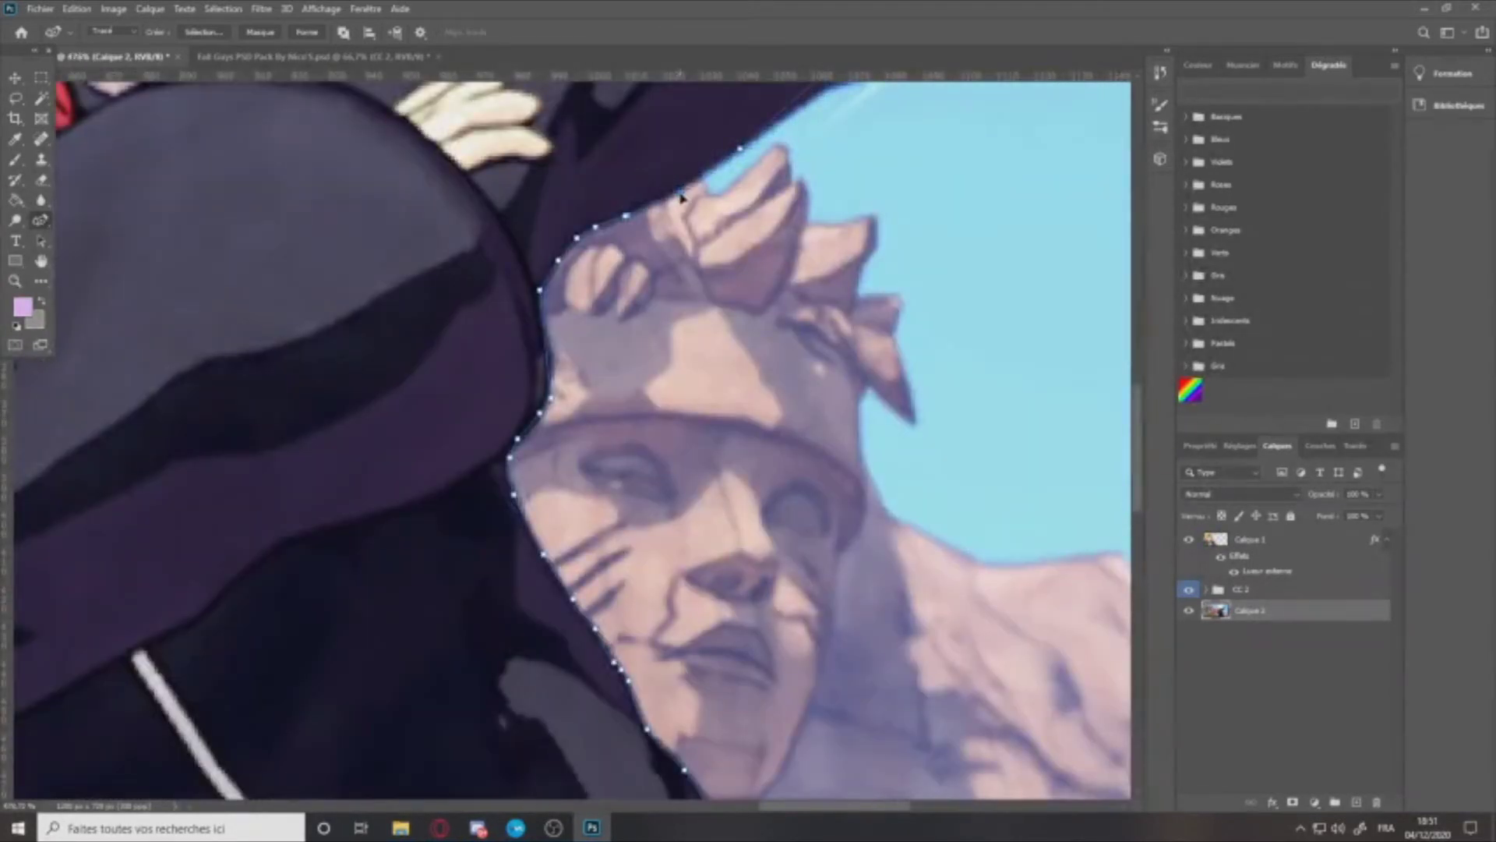
# Step: Continue the path along the outstretched arm's underside, around the cuff and onto the lower fingers
pyautogui.scroll(2, 779, 226)
pyautogui.click(838, 233)
pyautogui.click(890, 206)
pyautogui.click(928, 189)
pyautogui.click(960, 165)
pyautogui.scroll(2, 959, 163)
pyautogui.scroll(3, 959, 162)
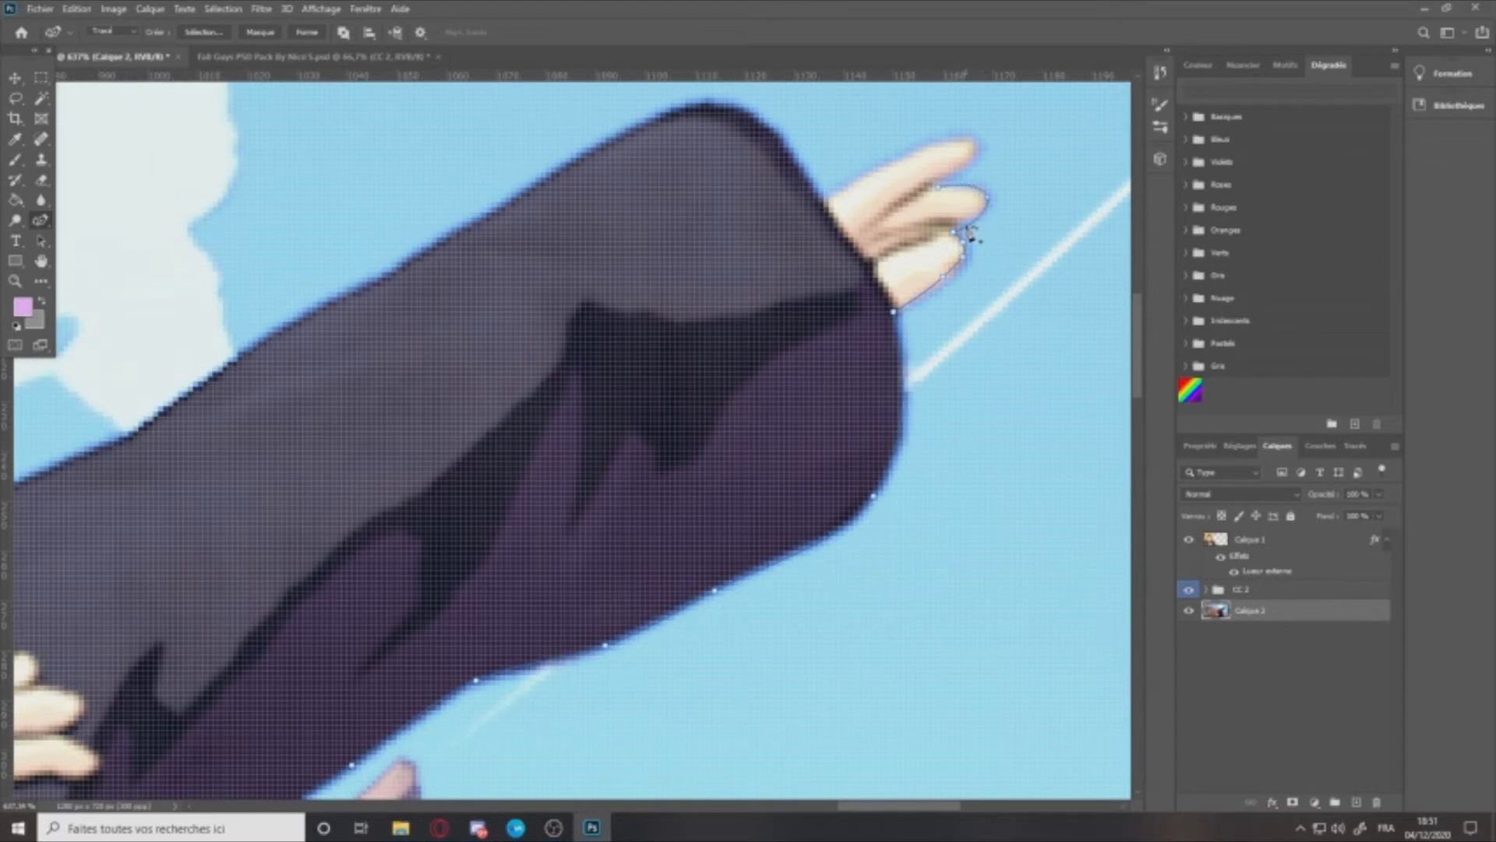
# Step: Outline the upper fingers of the outstretched hand and the rounded top of the sleeve cuff
pyautogui.click(976, 147)
pyautogui.click(829, 197)
pyautogui.moveTo(916, 152); pyautogui.dragTo(974, 138)
pyautogui.moveTo(950, 135); pyautogui.dragTo(914, 152)
pyautogui.moveTo(724, 111); pyautogui.dragTo(787, 147)
# Step: Trace the upper edge of the outstretched sleeve back towards the shoulder, fitting the points against the cloud
pyautogui.scroll(-6, 587, 205)
pyautogui.click(188, 398)
pyautogui.scroll(5, 341, 316)
pyautogui.moveTo(366, 306); pyautogui.dragTo(359, 327)
pyautogui.moveTo(449, 254); pyautogui.dragTo(445, 264)
pyautogui.click(535, 207)
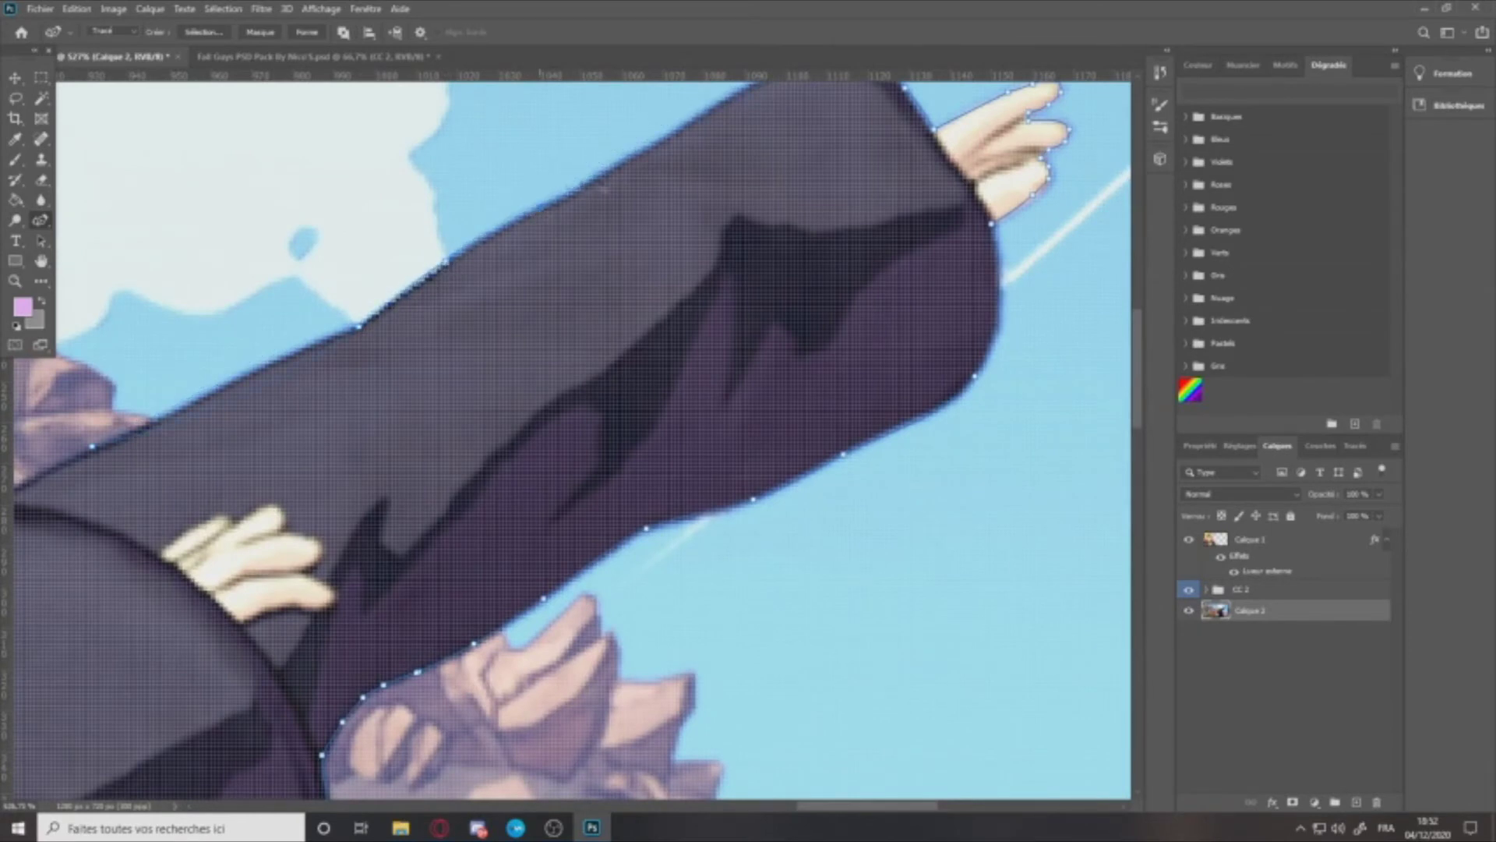
pyautogui.scroll(2, 630, 234)
pyautogui.scroll(-6, 304, 510)
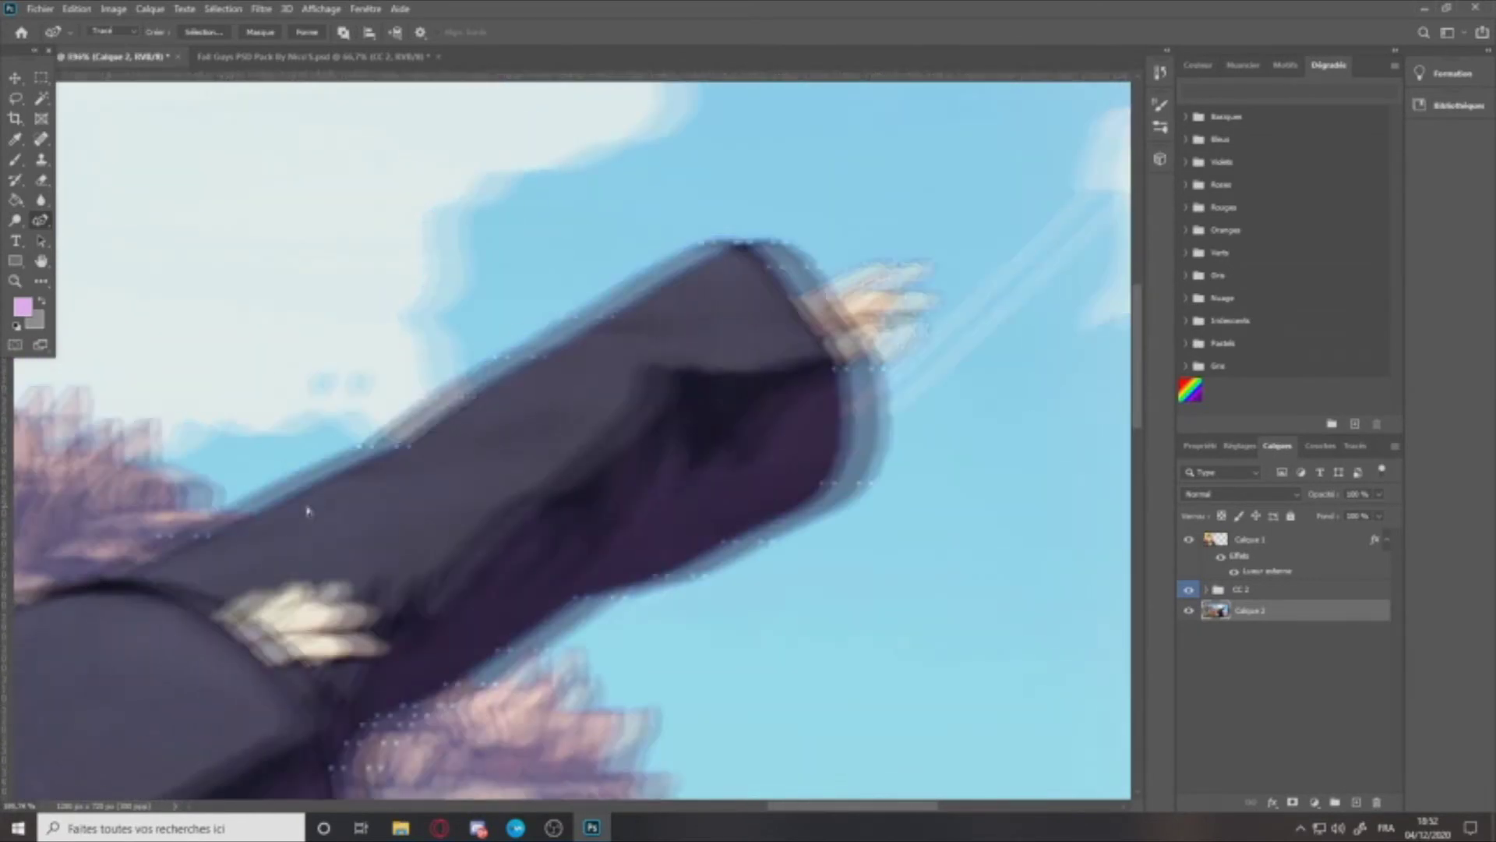
# Step: Bring the path across to the blond hair and place its first points on the spikes
pyautogui.hscroll(-5, 292, 536)
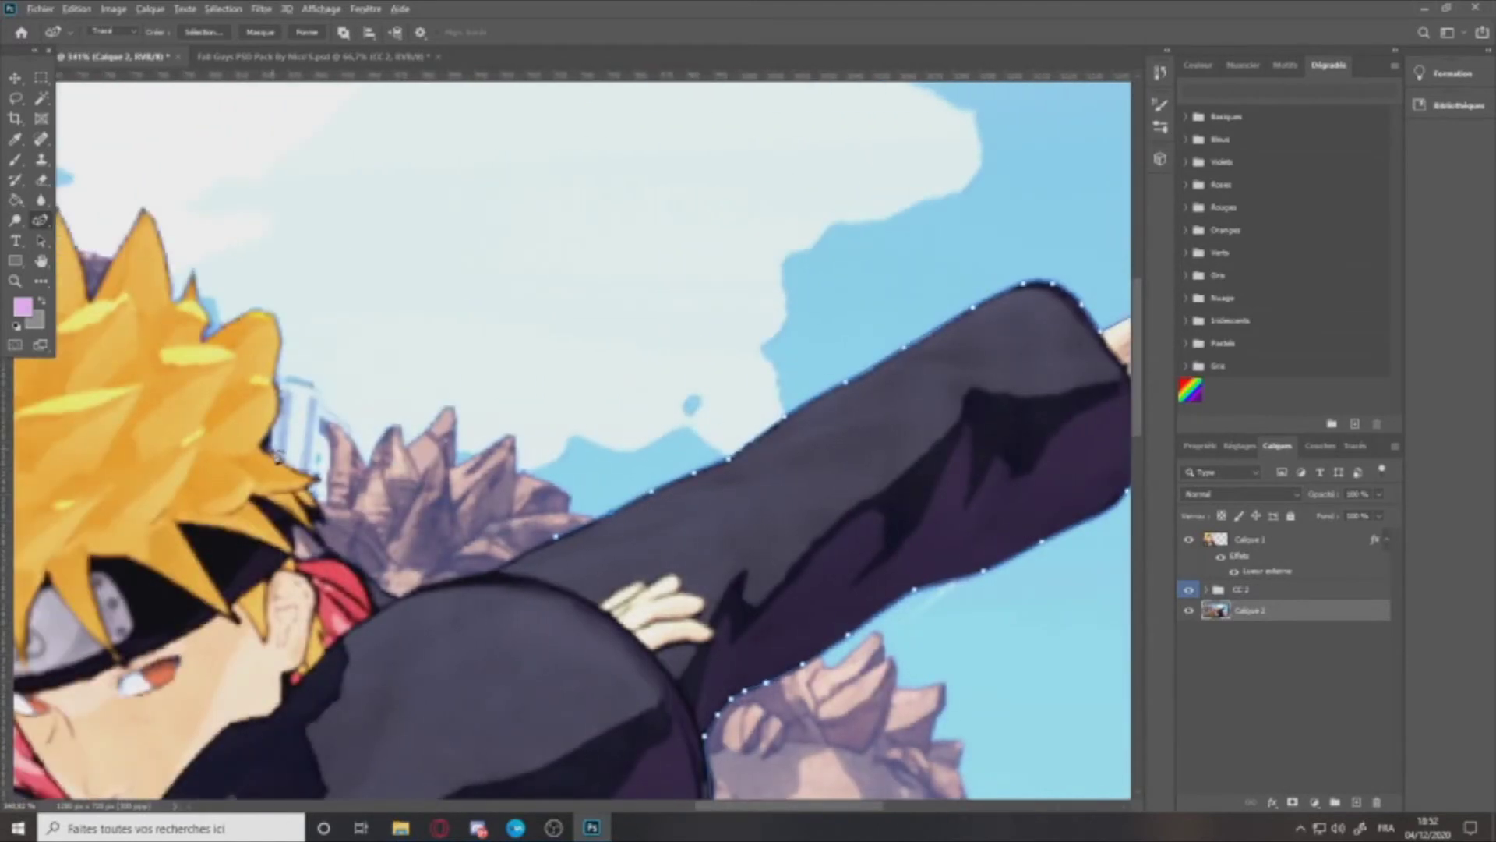
pyautogui.click(282, 449)
pyautogui.scroll(-6, 308, 470)
pyautogui.click(93, 538)
pyautogui.moveTo(169, 469); pyautogui.dragTo(170, 321)
# Step: Trace the gap between the two tall hair spikes and the rising side of the second spike up to its tip
pyautogui.scroll(5, 169, 323)
pyautogui.click(212, 478)
pyautogui.moveTo(196, 401); pyautogui.dragTo(200, 401)
pyautogui.doubleClick(310, 327)
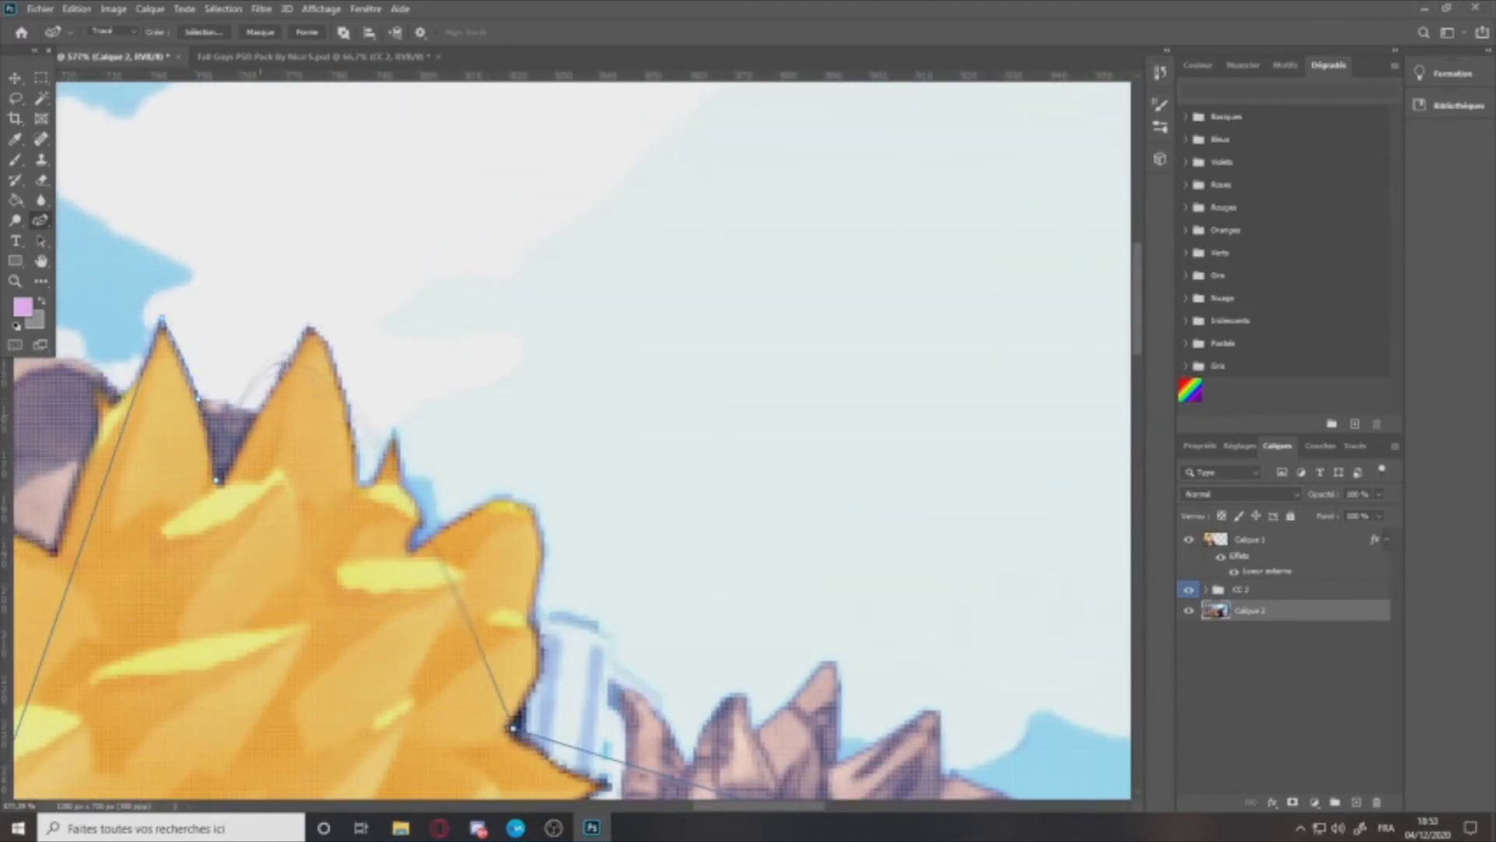
pyautogui.click(256, 411)
pyautogui.click(278, 380)
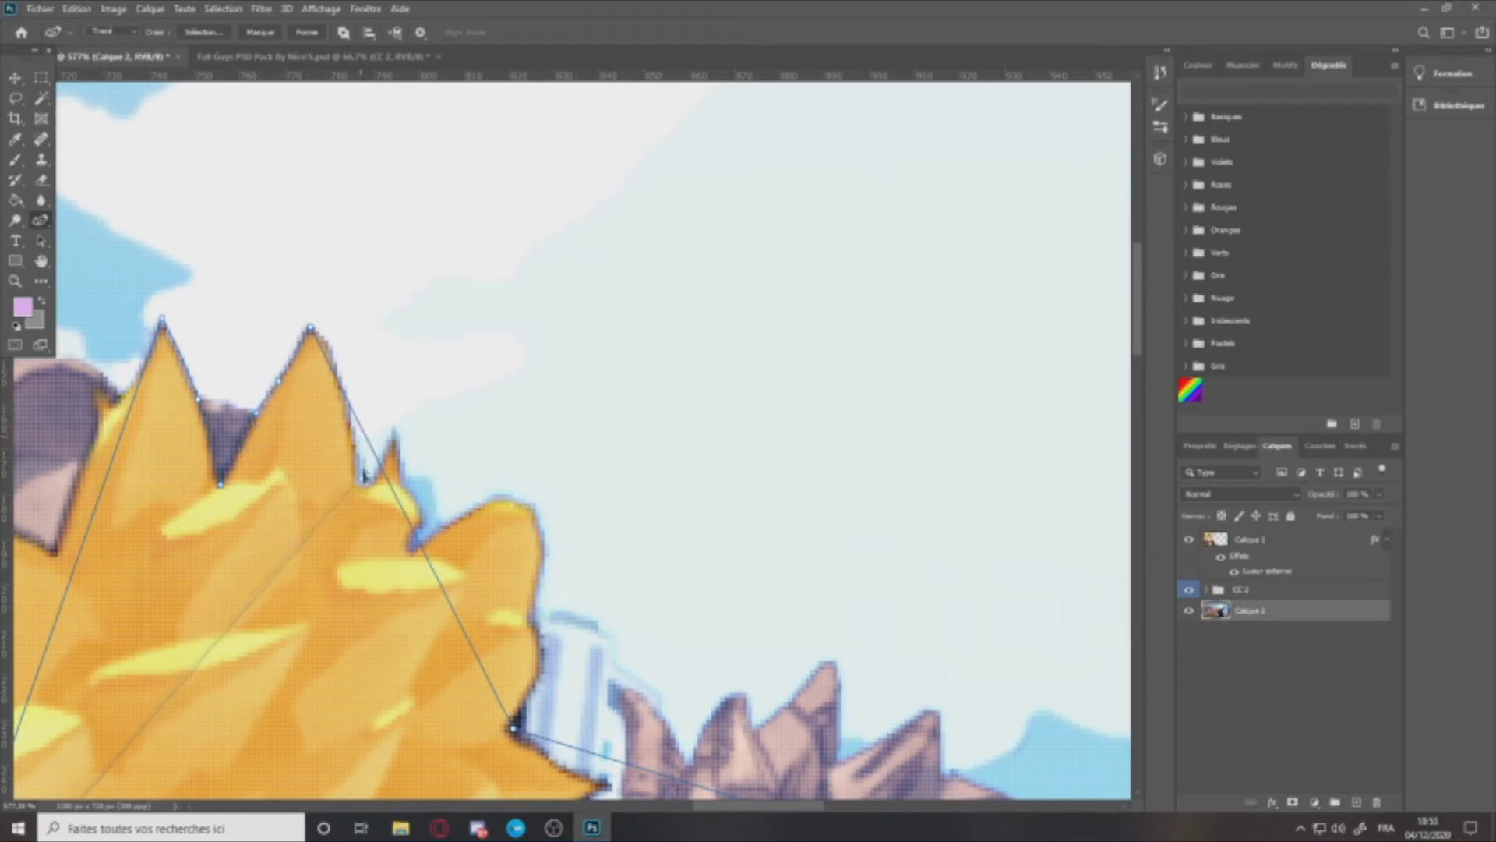
# Step: Trace the falling side of the second tall hair spike and the small thin spike beside it
pyautogui.moveTo(378, 461); pyautogui.dragTo(358, 490)
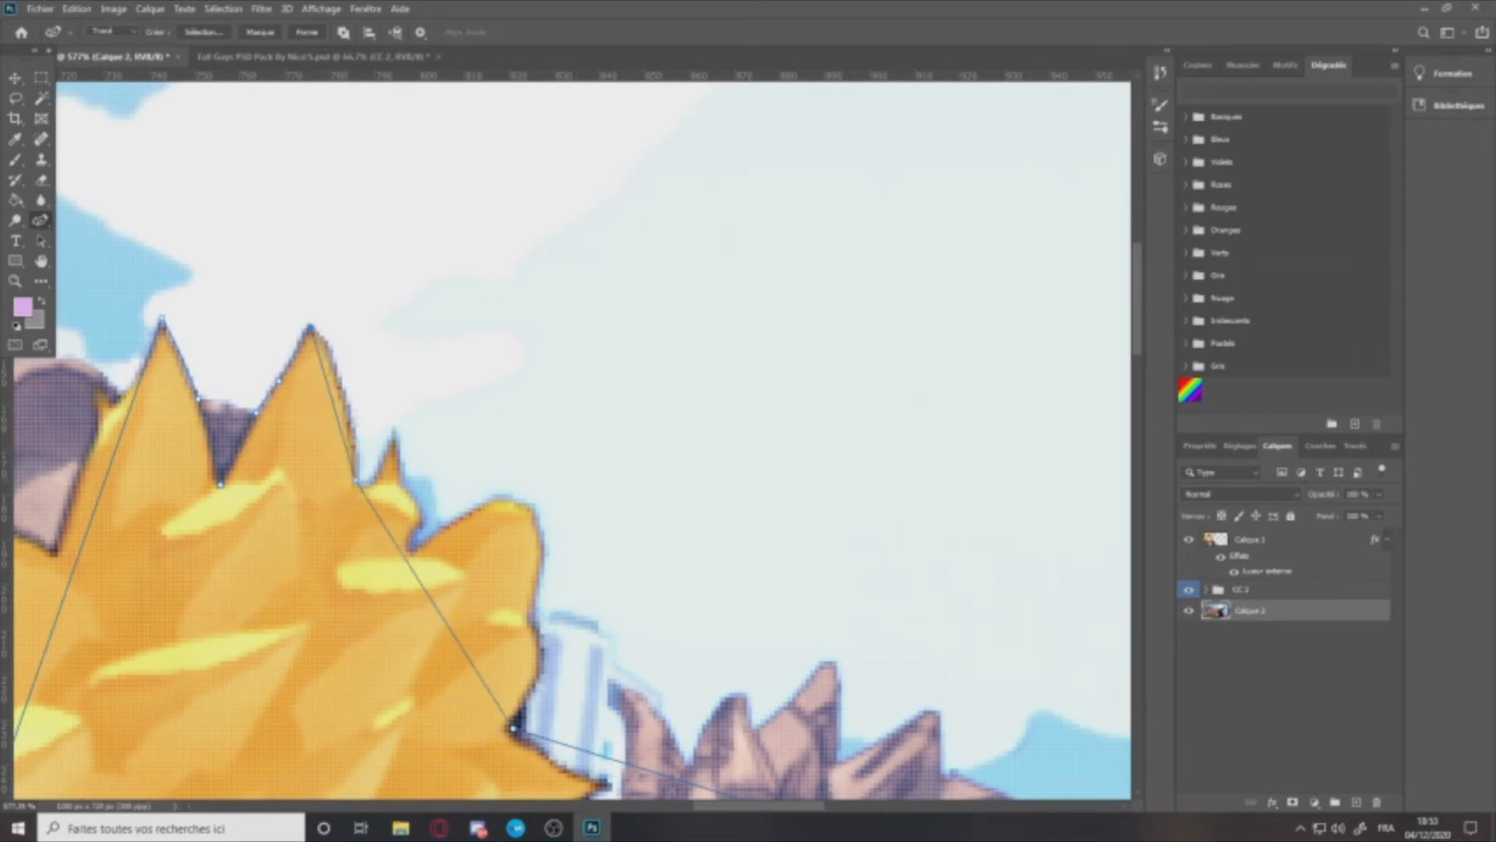
pyautogui.click(343, 399)
pyautogui.click(374, 484)
pyautogui.click(396, 428)
pyautogui.click(400, 484)
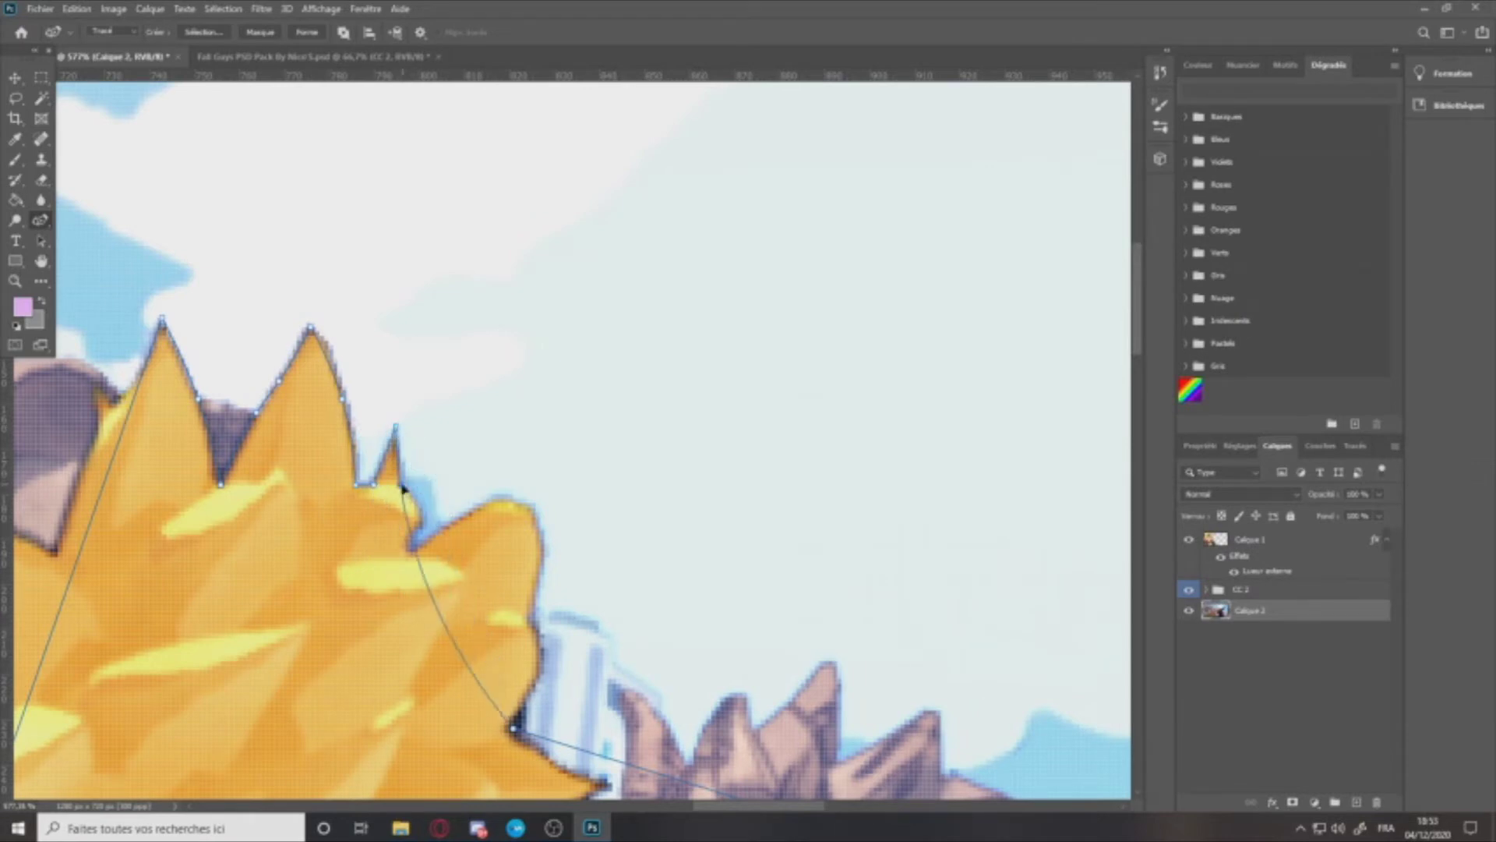
# Step: Add closely spaced path points around the curved notch between the small thin spike and the rounded hair tuft
pyautogui.scroll(3, 401, 484)
pyautogui.click(419, 502)
pyautogui.click(429, 521)
pyautogui.click(438, 570)
pyautogui.click(421, 600)
pyautogui.click(414, 626)
pyautogui.click(419, 626)
pyautogui.click(427, 627)
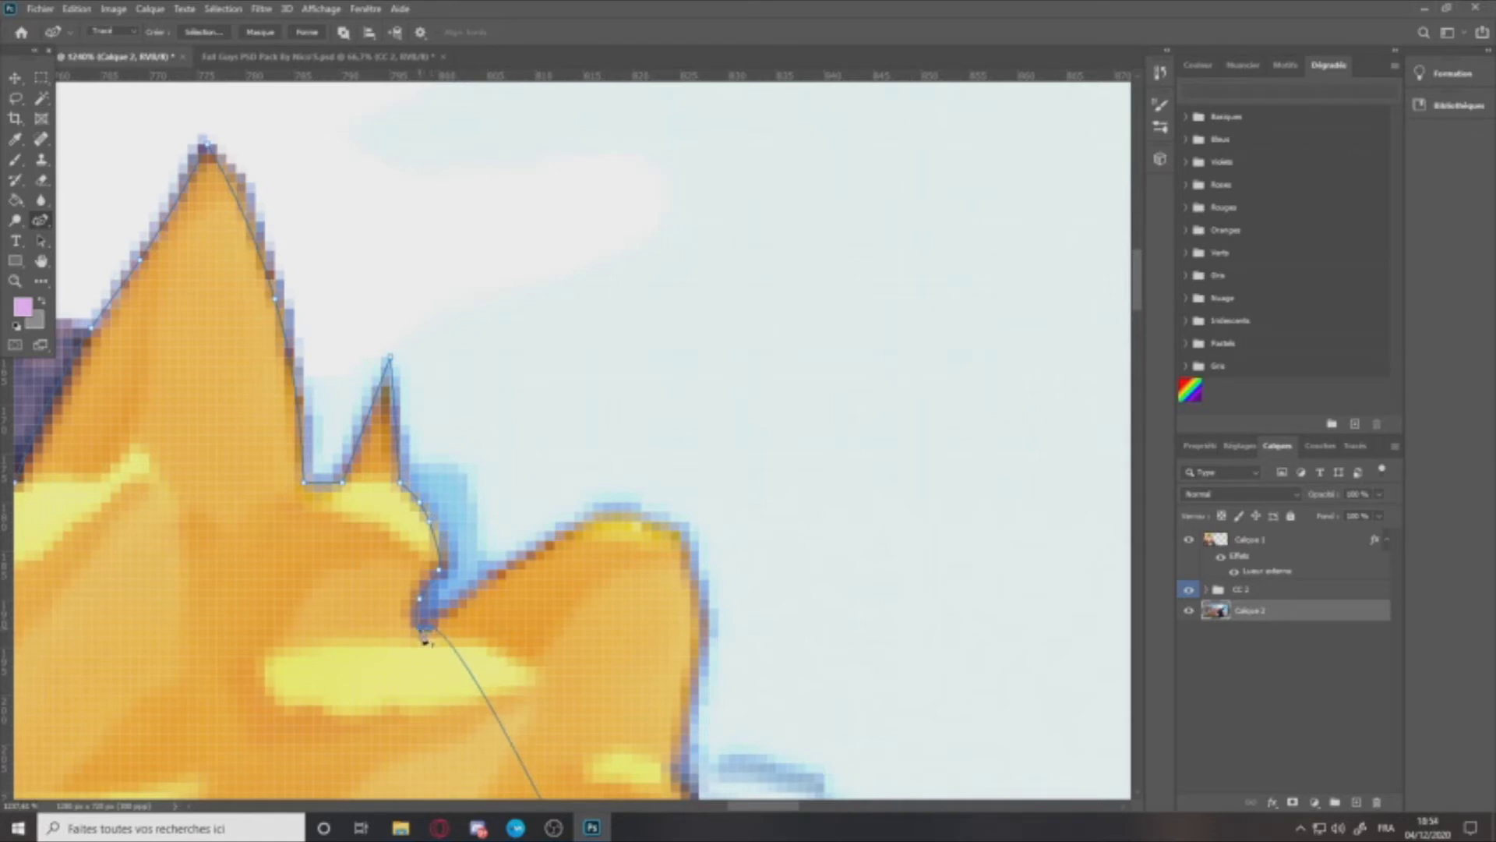
# Step: Trace the top of the rounded hair tuft, bending the path to its rising edge
pyautogui.click(661, 520)
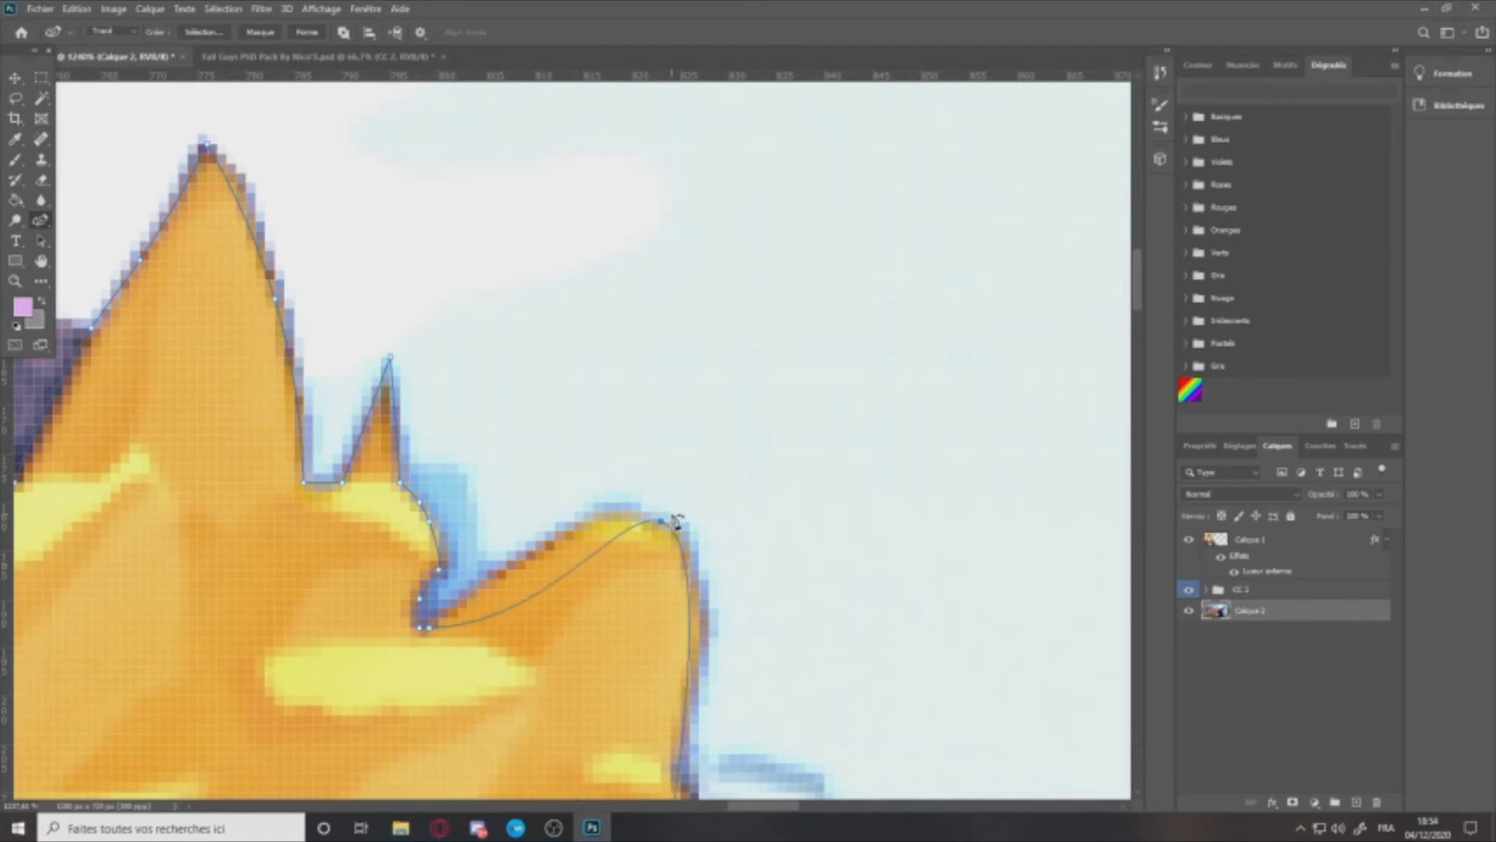
pyautogui.moveTo(531, 596); pyautogui.dragTo(506, 568)
pyautogui.scroll(-4, 545, 561)
pyautogui.scroll(-2, 671, 499)
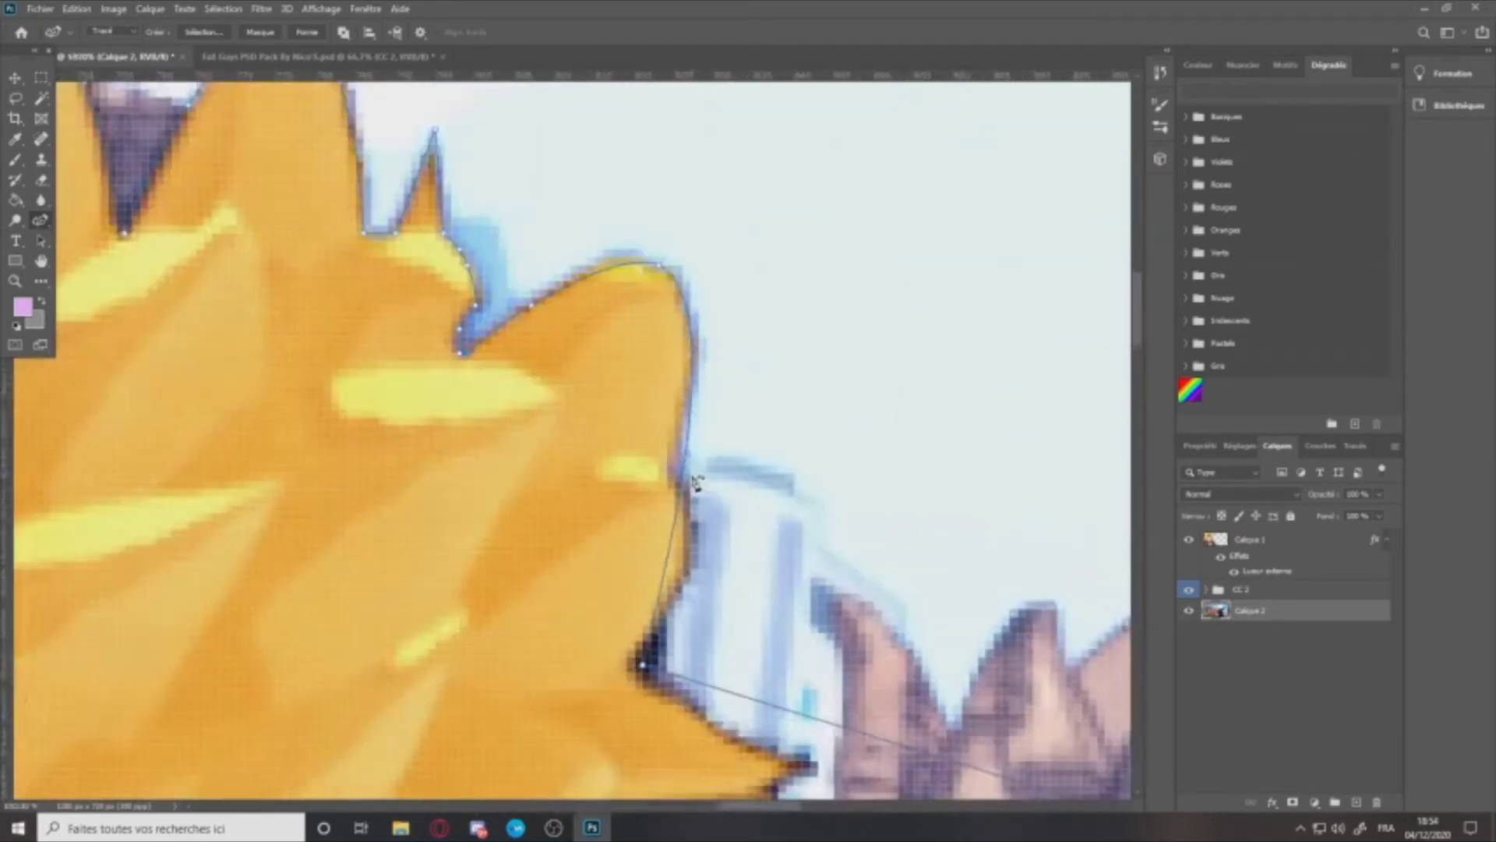
# Step: Fit the path to the tuft's side edge beside the white tower, down to the dark notch in the hair
pyautogui.scroll(3, 693, 476)
pyautogui.click(671, 472)
pyautogui.moveTo(662, 526); pyautogui.dragTo(691, 543)
pyautogui.doubleClick(671, 472)
pyautogui.scroll(-7, 679, 476)
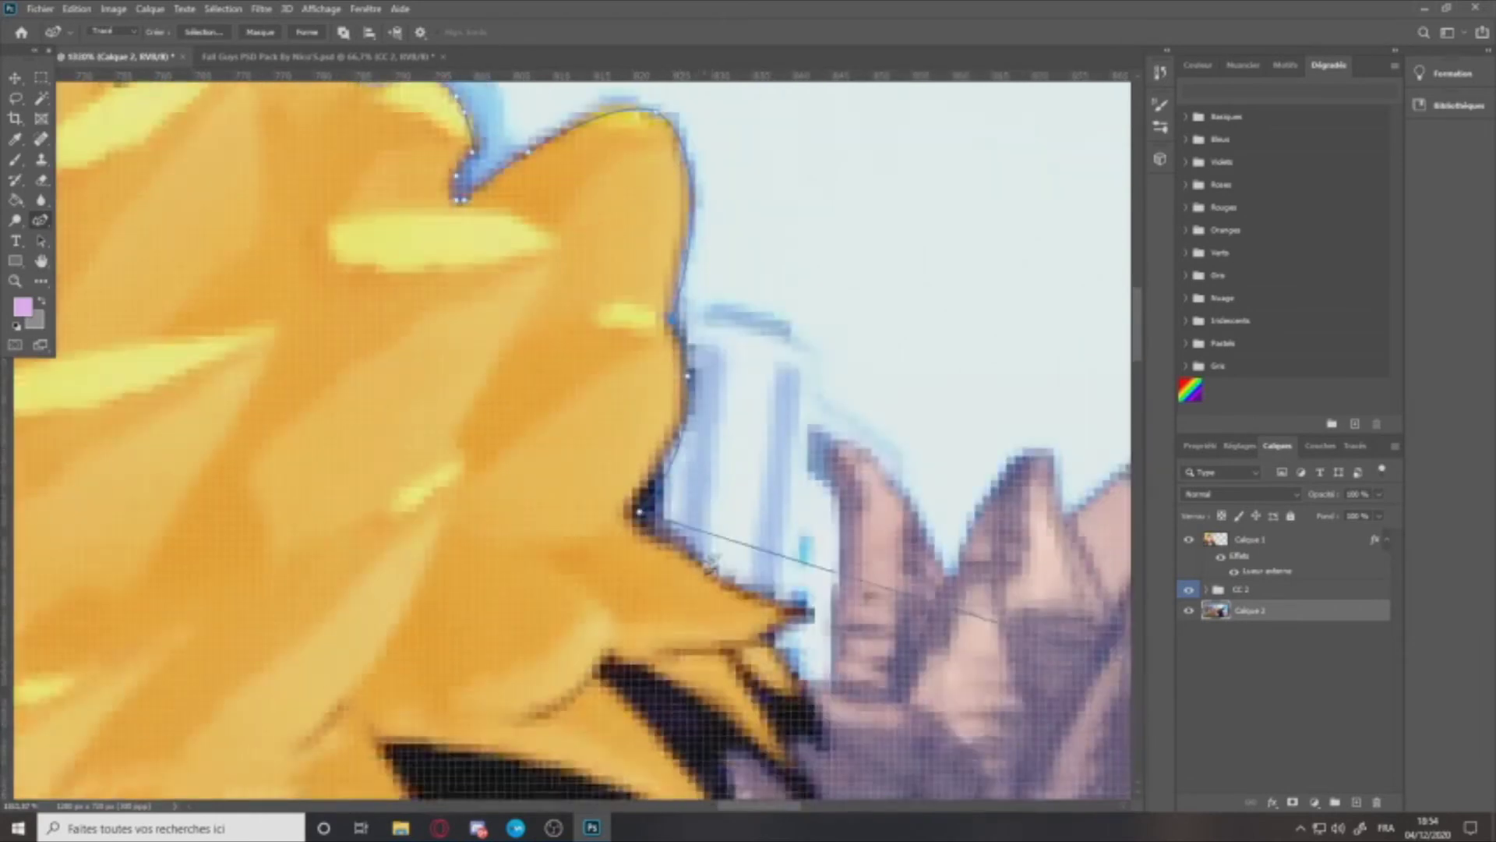
# Step: Trace the edge of the pointed hair lock beside the white tower from the dark notch to its tip and just underneath
pyautogui.moveTo(795, 373); pyautogui.dragTo(808, 420)
pyautogui.moveTo(726, 377); pyautogui.dragTo(722, 394)
pyautogui.click(664, 270)
pyautogui.moveTo(655, 298); pyautogui.dragTo(662, 336)
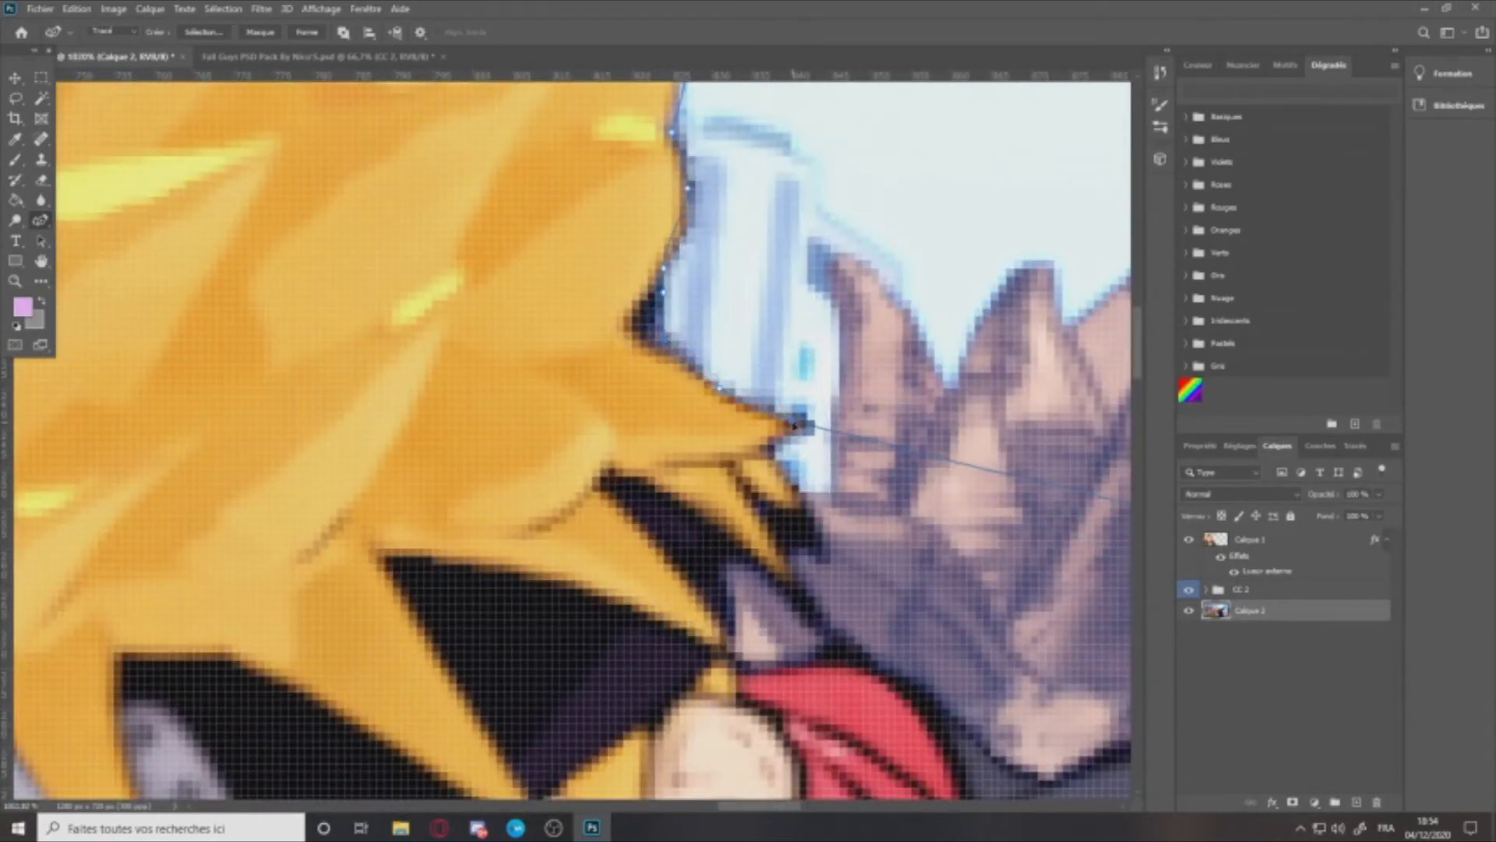
pyautogui.click(774, 451)
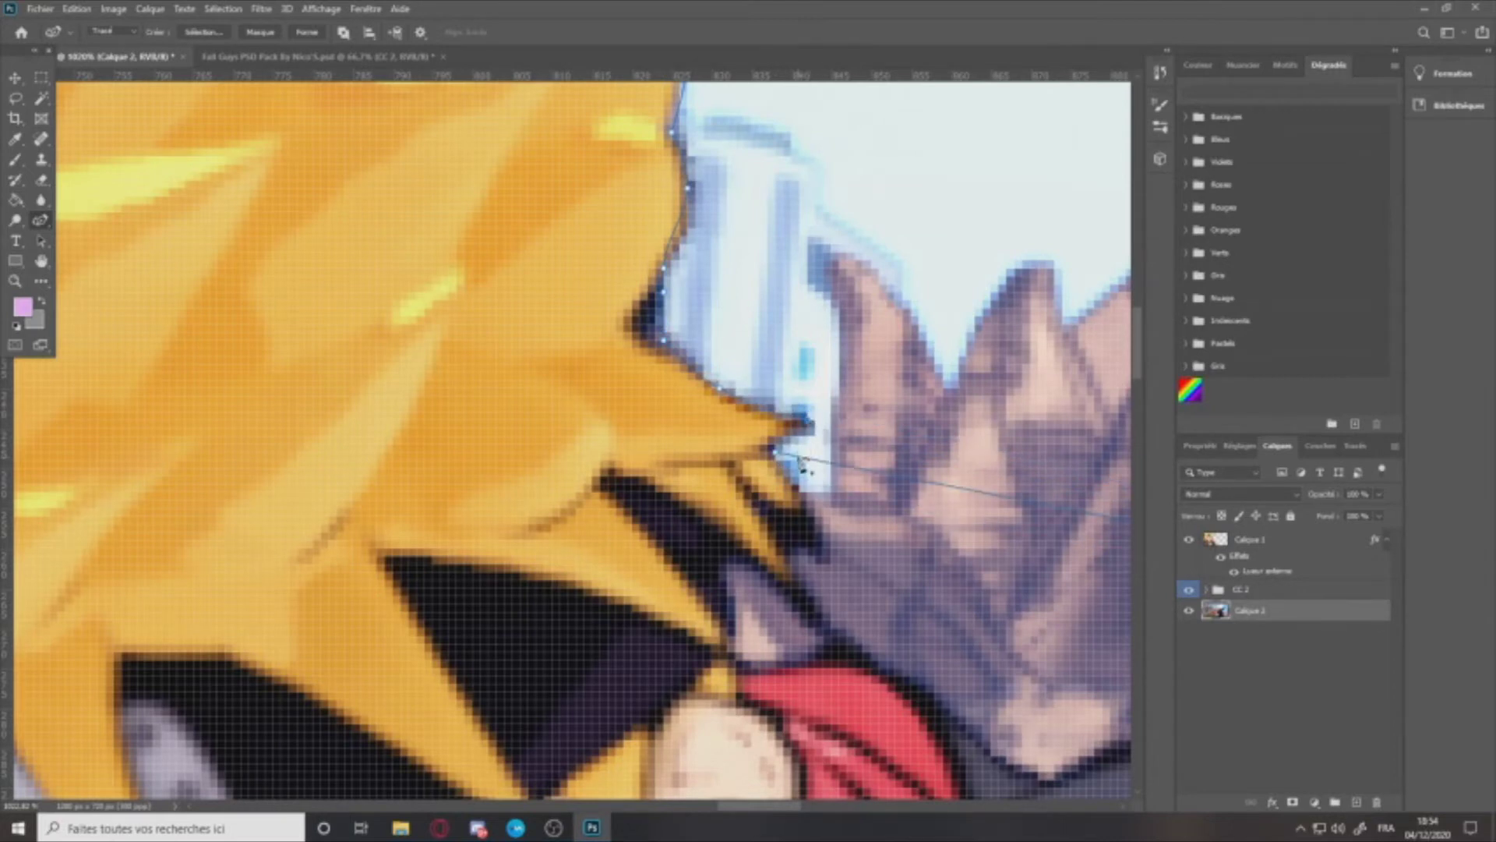
# Step: Trace the dark strands beneath the pointed lock and follow the outline past the red collar to the shoulder
pyautogui.scroll(-3, 830, 539)
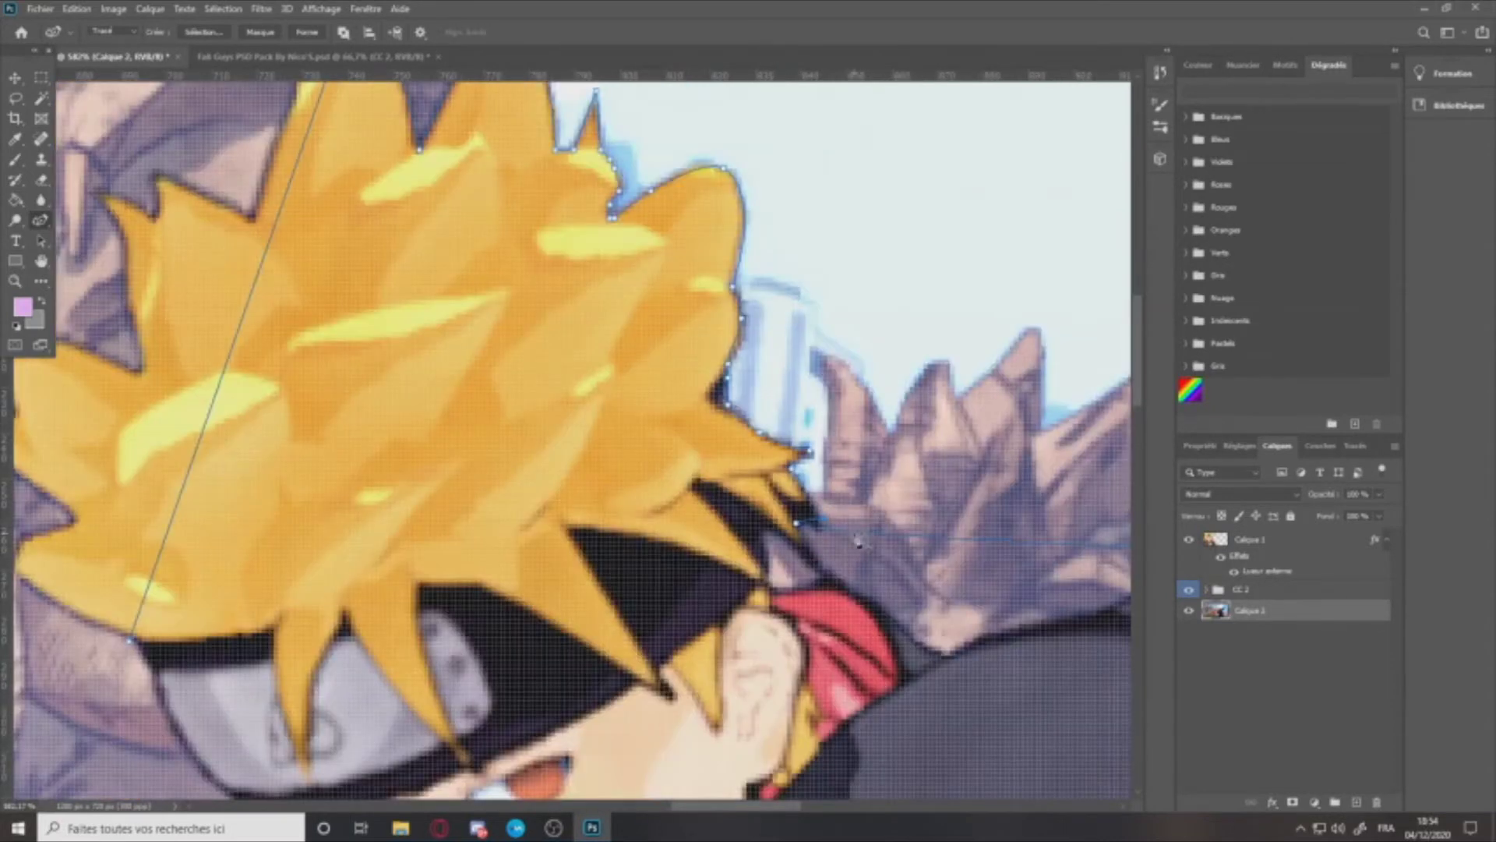
pyautogui.scroll(3, 799, 534)
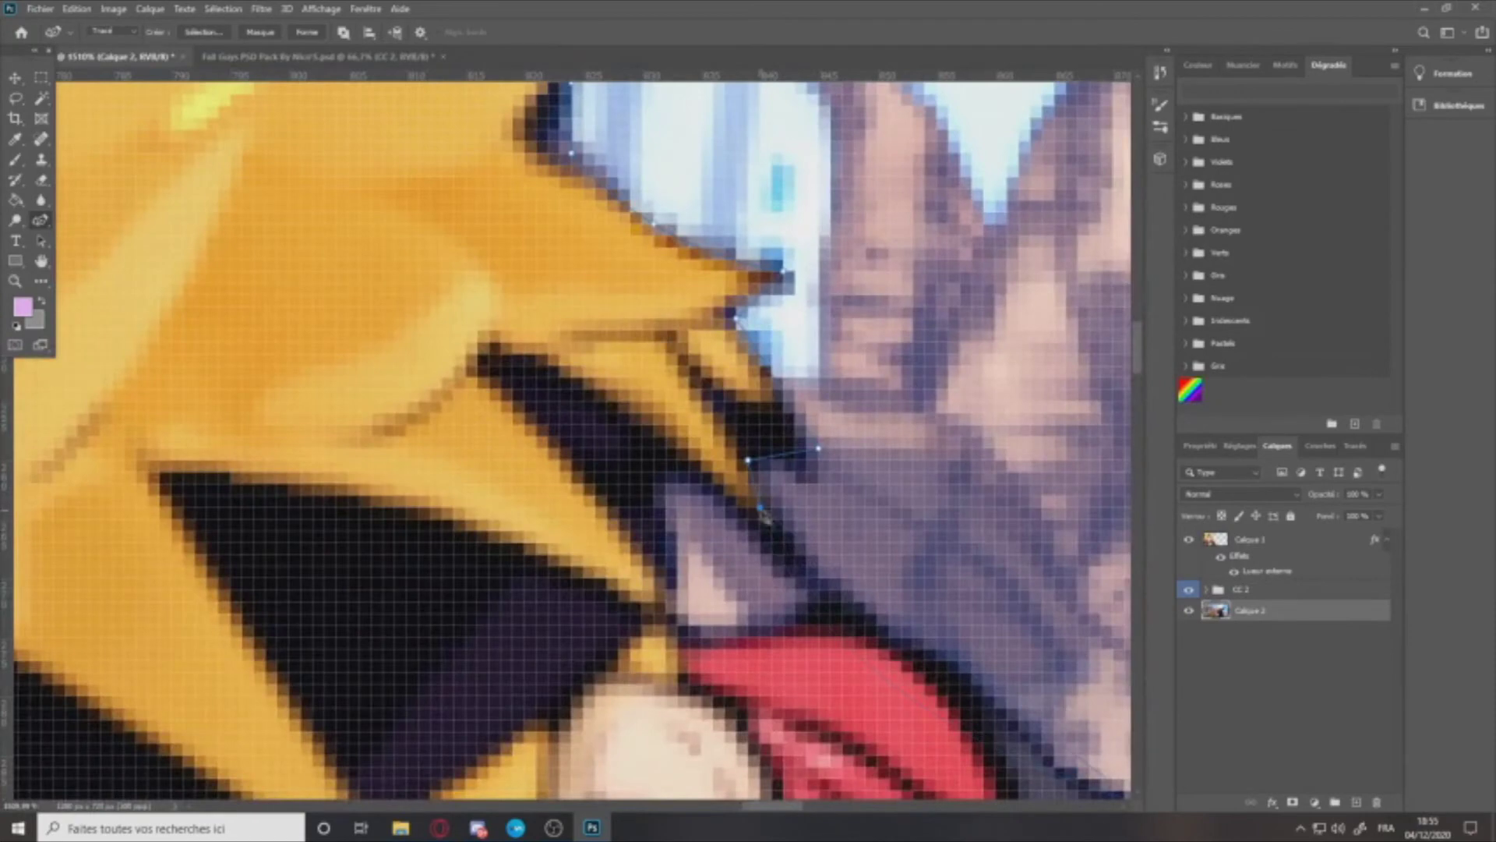
pyautogui.click(948, 648)
pyautogui.click(854, 592)
pyautogui.scroll(-2, 921, 594)
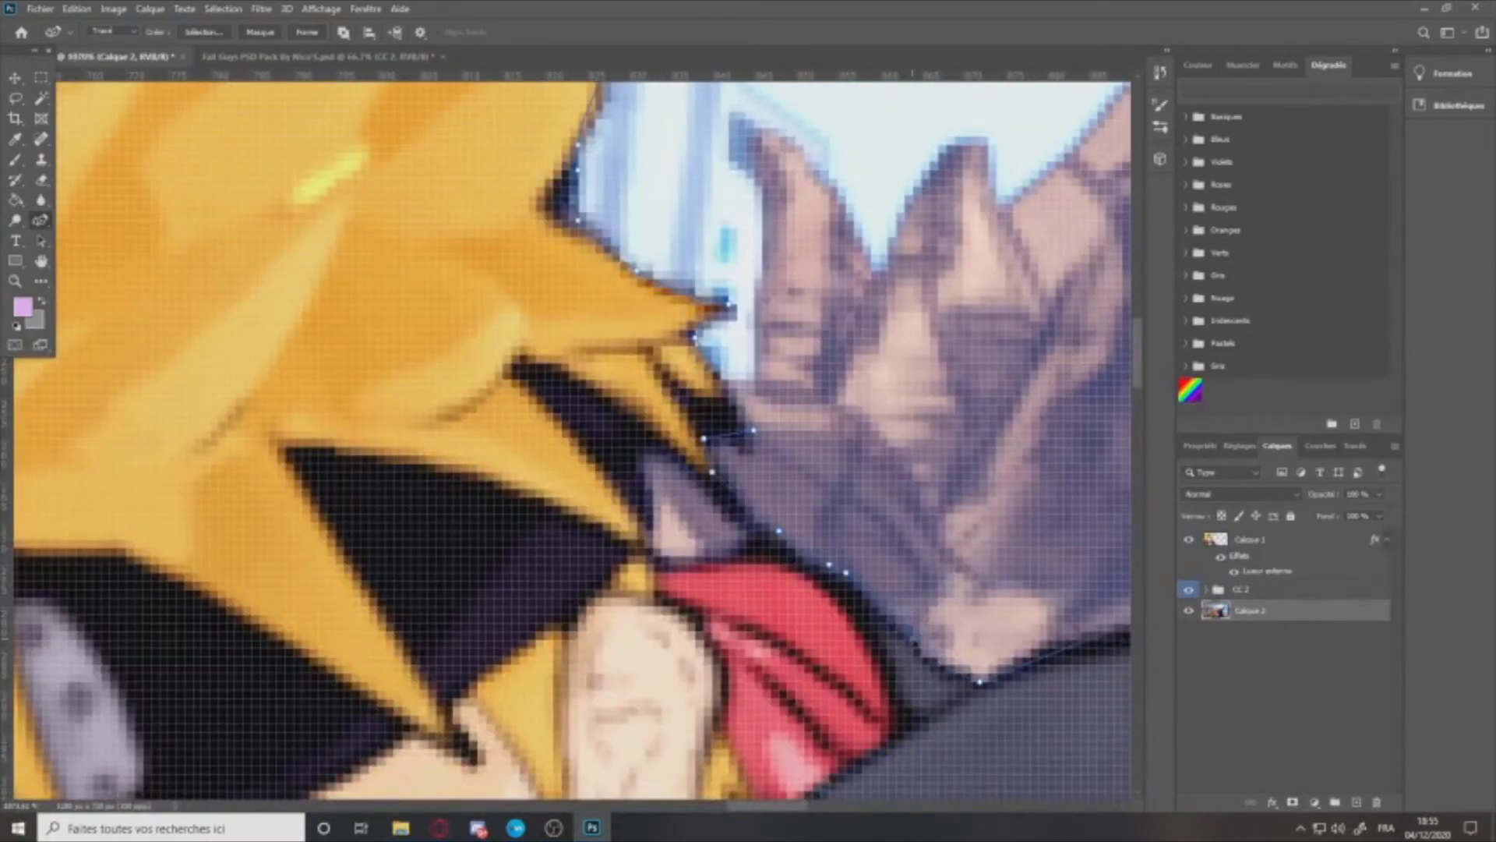
# Step: Fit the path to the left edge of the first tall hair spike, ending in the notch at its base
pyautogui.scroll(-10, 884, 609)
pyautogui.scroll(9, 553, 385)
pyautogui.moveTo(682, 209); pyautogui.dragTo(623, 224)
pyautogui.click(622, 225)
pyautogui.scroll(3, 683, 155)
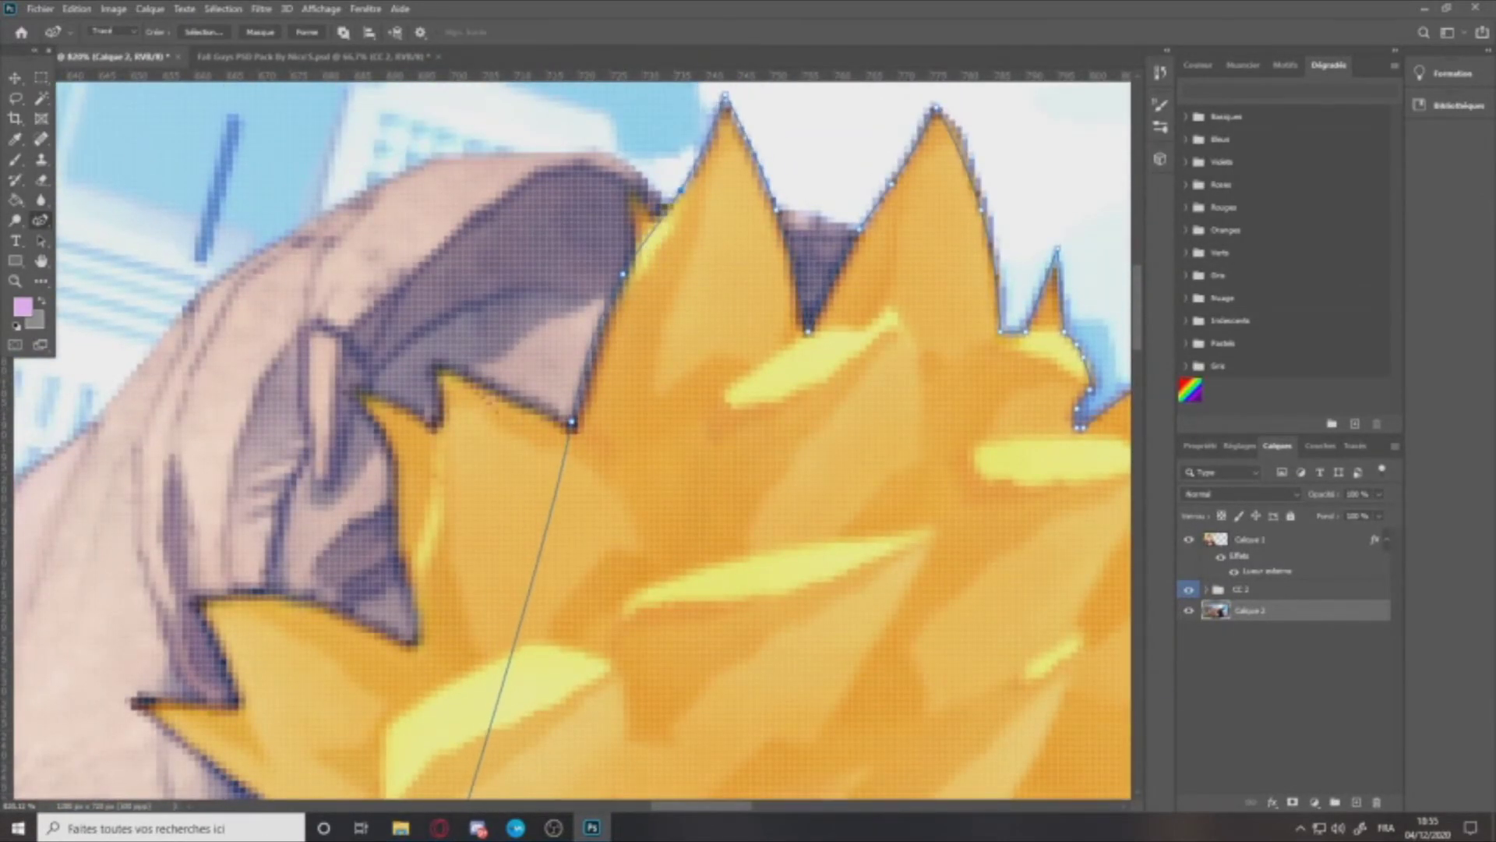
# Step: Trace the two small hair points left of the first tall spike, including the notch between them
pyautogui.click(439, 373)
pyautogui.moveTo(433, 436); pyautogui.dragTo(389, 471)
pyautogui.doubleClick(354, 389)
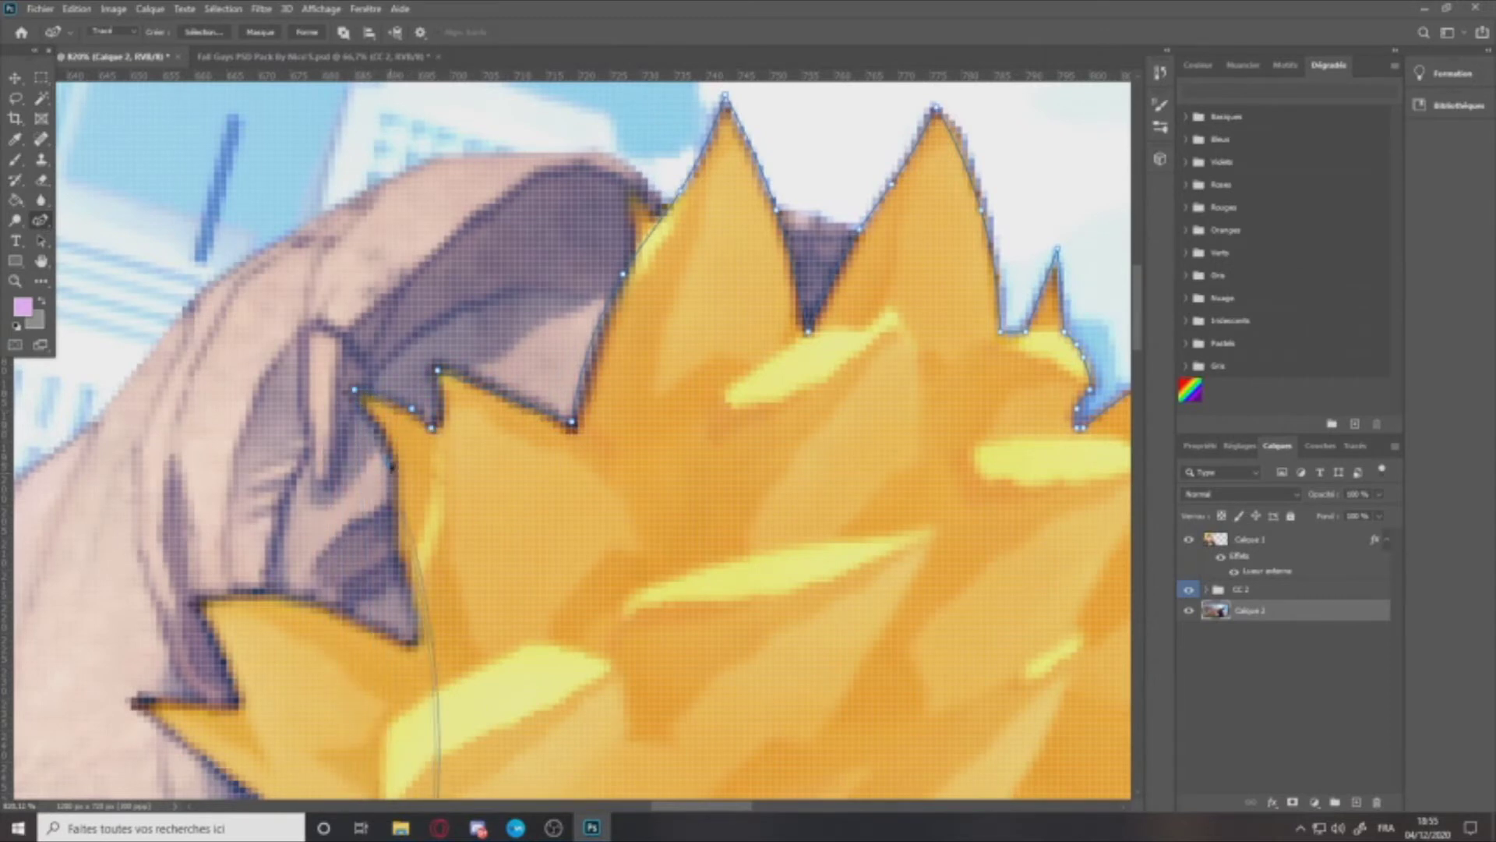
# Step: Trace down the left side of the hair, around the deep notch and the next lock, to the leftmost tip
pyautogui.click(393, 555)
pyautogui.click(418, 621)
pyautogui.click(419, 639)
pyautogui.click(189, 600)
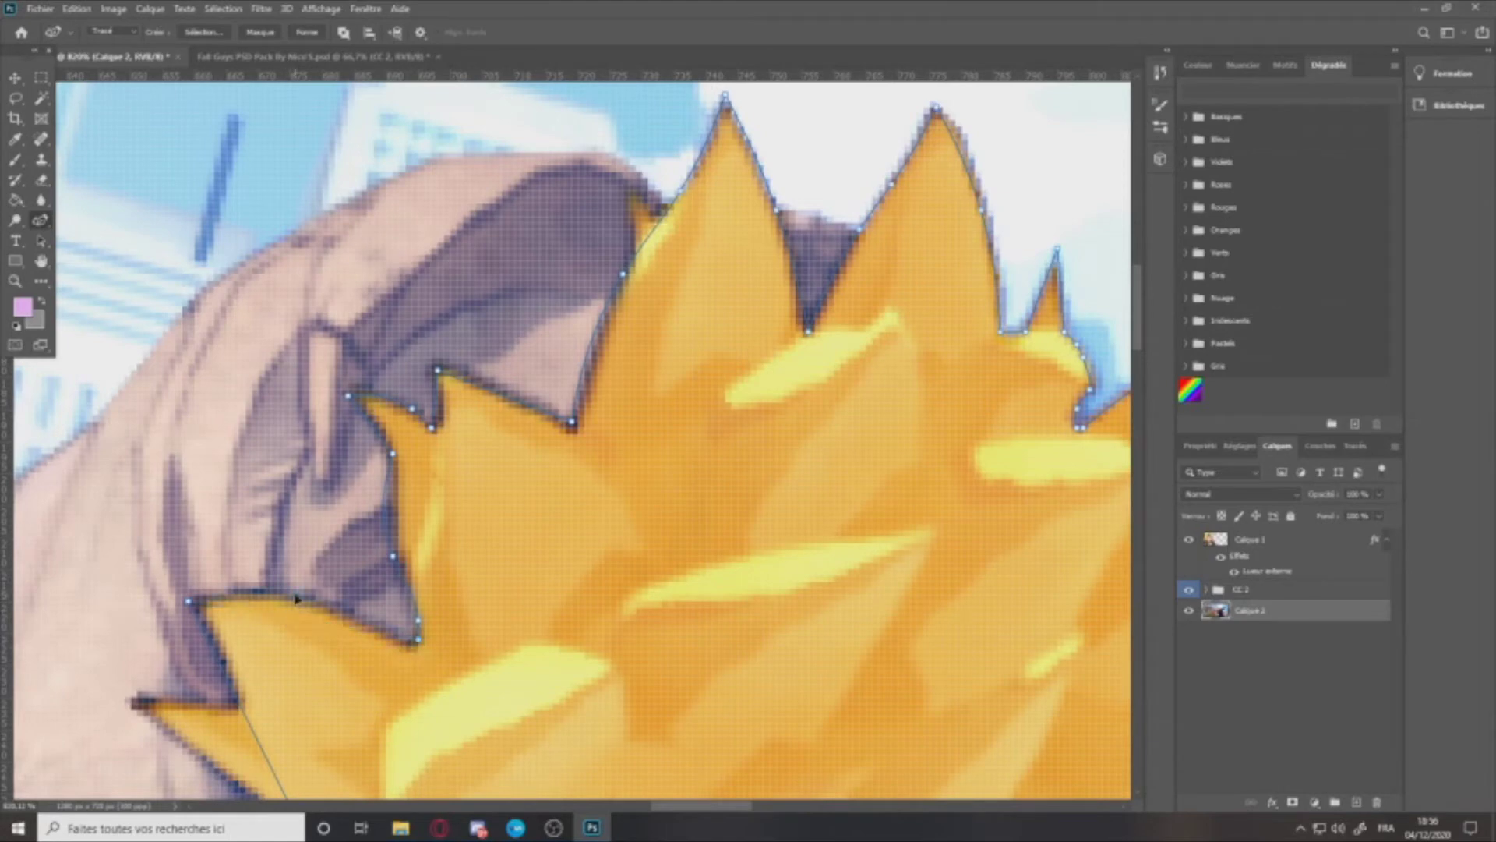
pyautogui.click(140, 701)
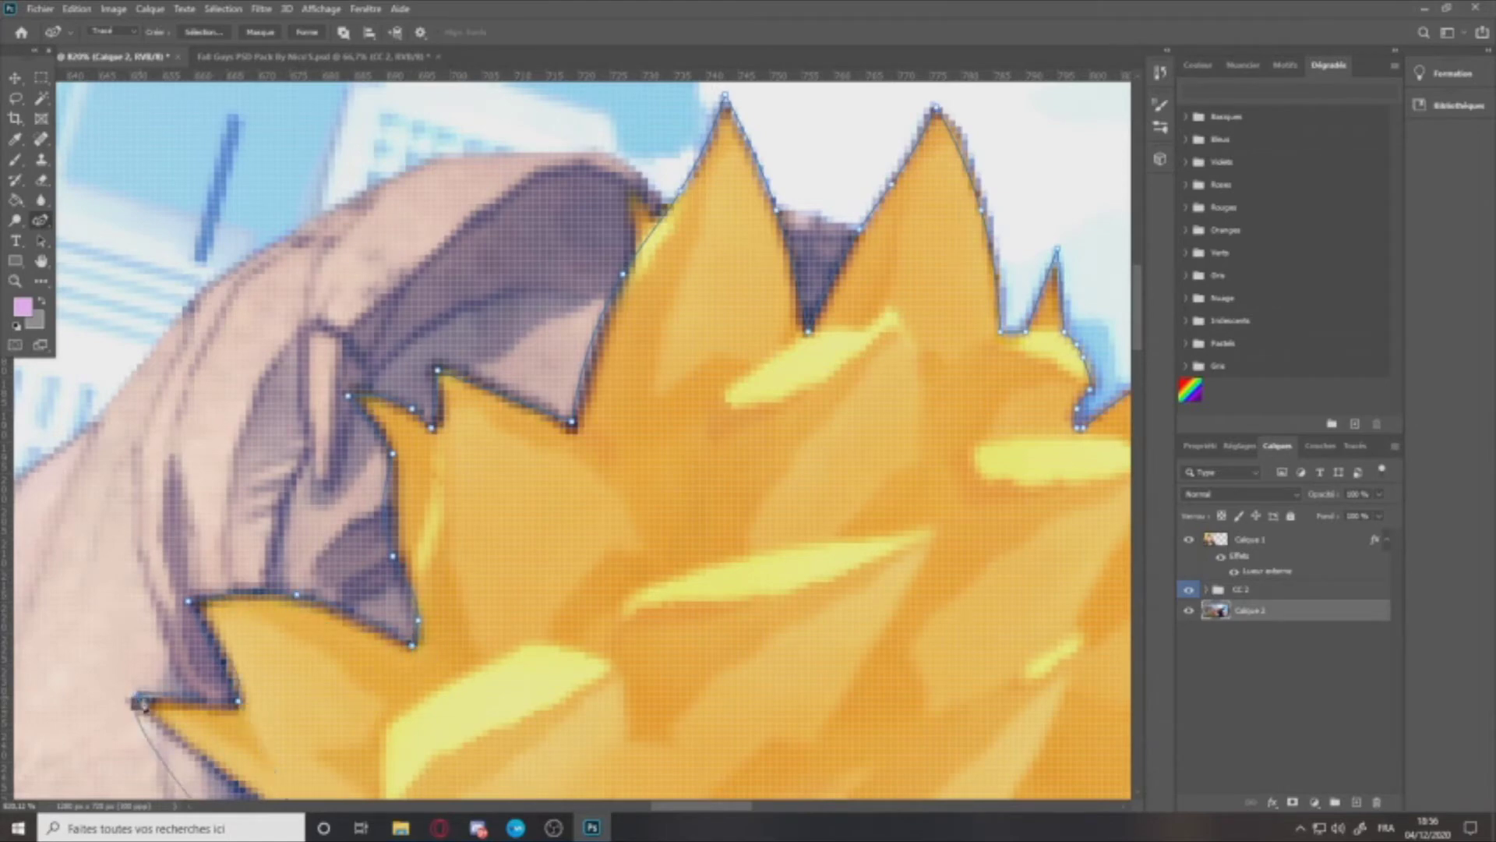
# Step: Trace the underside of the leftmost hair tip into the notch above the rounded lower lock
pyautogui.scroll(-3, 293, 581)
pyautogui.scroll(5, 282, 571)
pyautogui.click(268, 531)
pyautogui.click(271, 534)
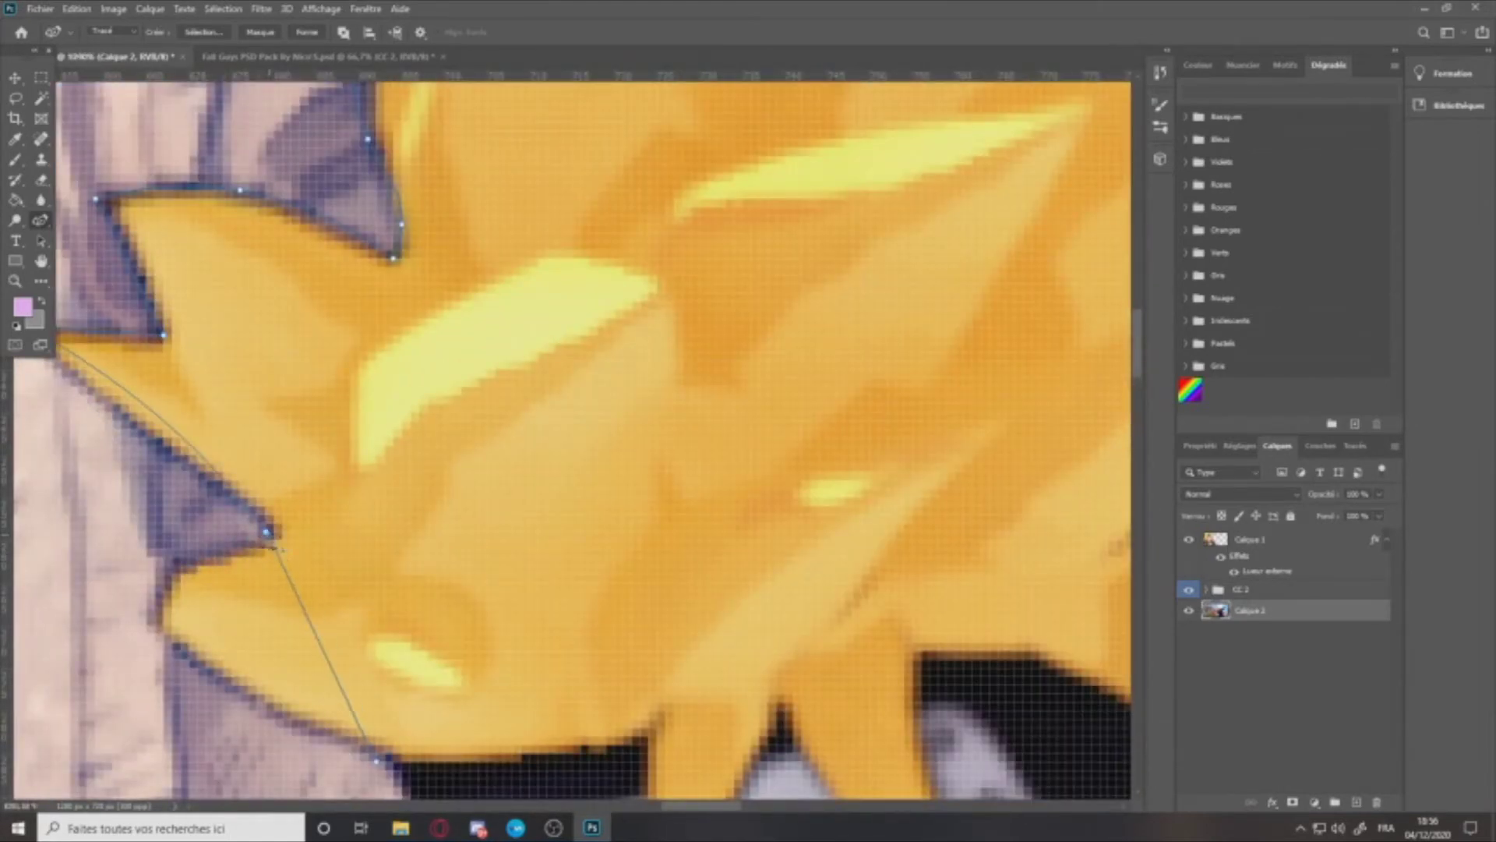
# Step: Add closely spaced points to fit the path around the rounded end of the lower-left hair lock
pyautogui.scroll(2, 156, 351)
pyautogui.hscroll(-1, 94, 436)
pyautogui.click(107, 433)
pyautogui.doubleClick(101, 425)
pyautogui.moveTo(188, 497); pyautogui.dragTo(184, 505)
pyautogui.scroll(-3, 258, 568)
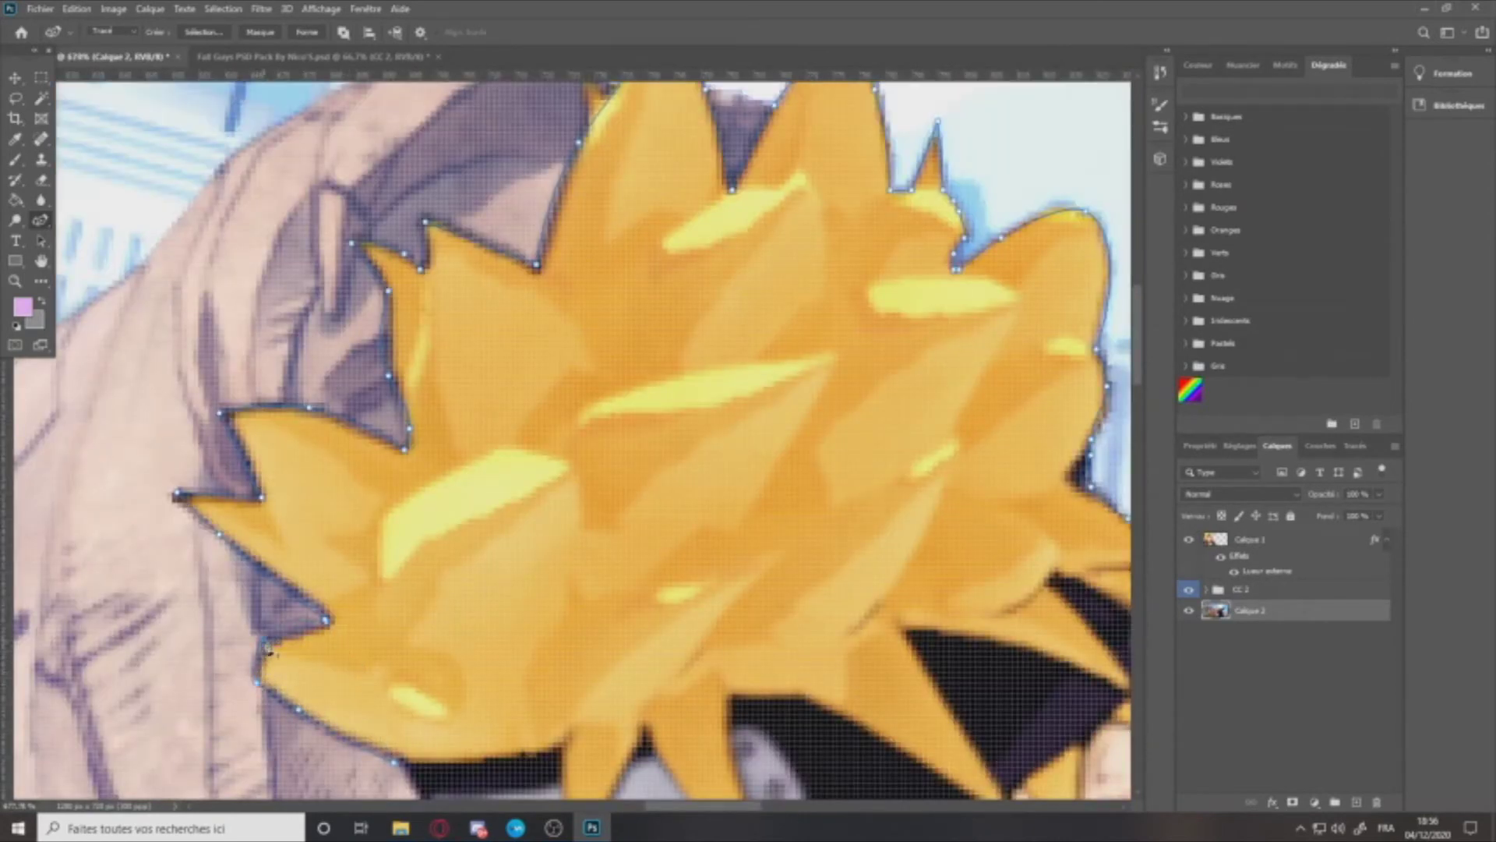
# Step: Fit the path to the left edge of the headband, between the hair and the face
pyautogui.scroll(3, 268, 650)
pyautogui.scroll(-6, 320, 618)
pyautogui.scroll(3, 320, 618)
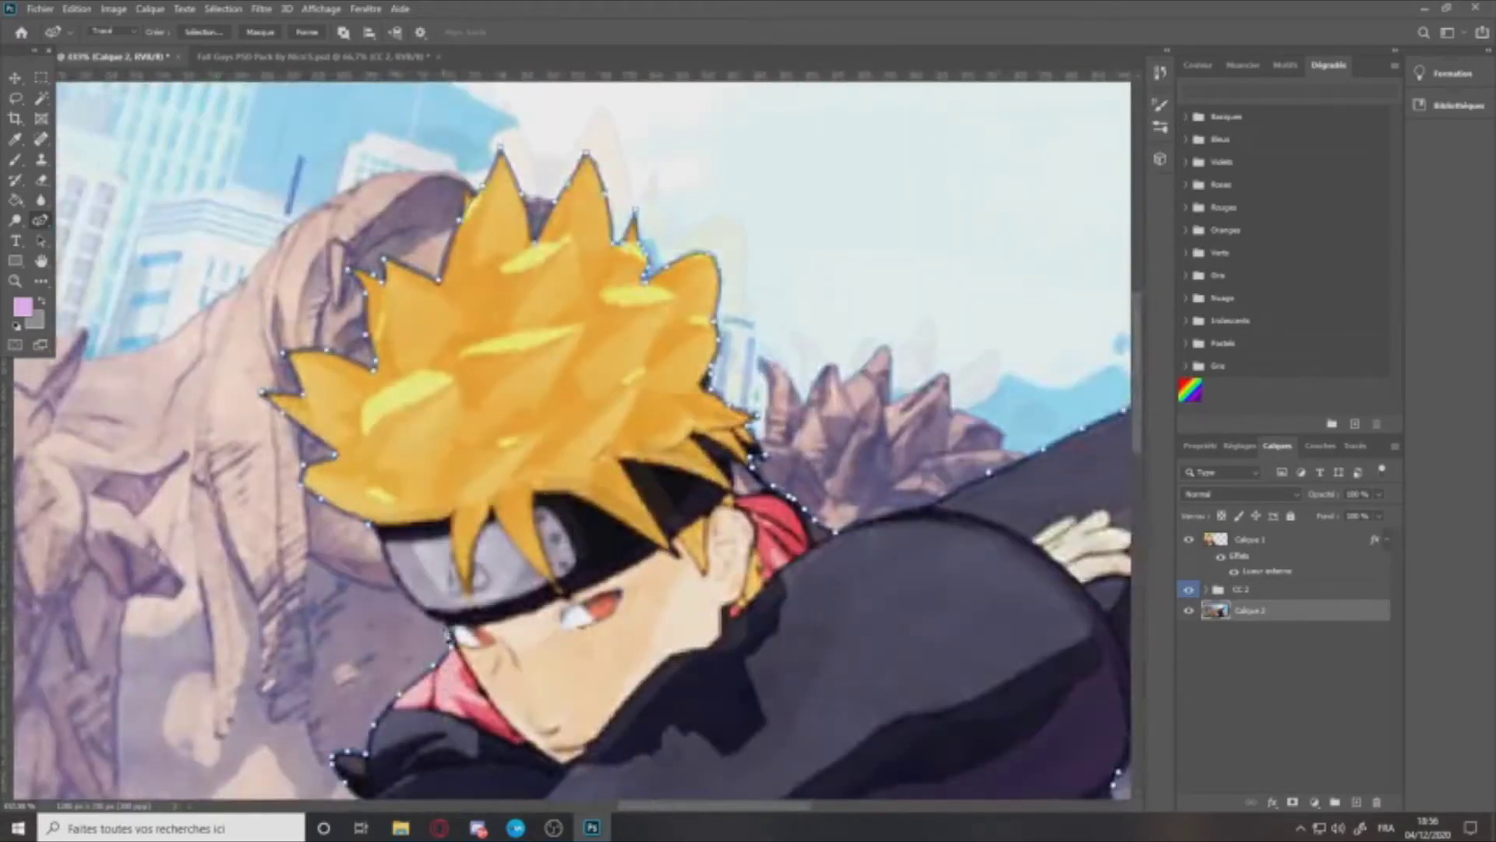
pyautogui.scroll(2, 352, 546)
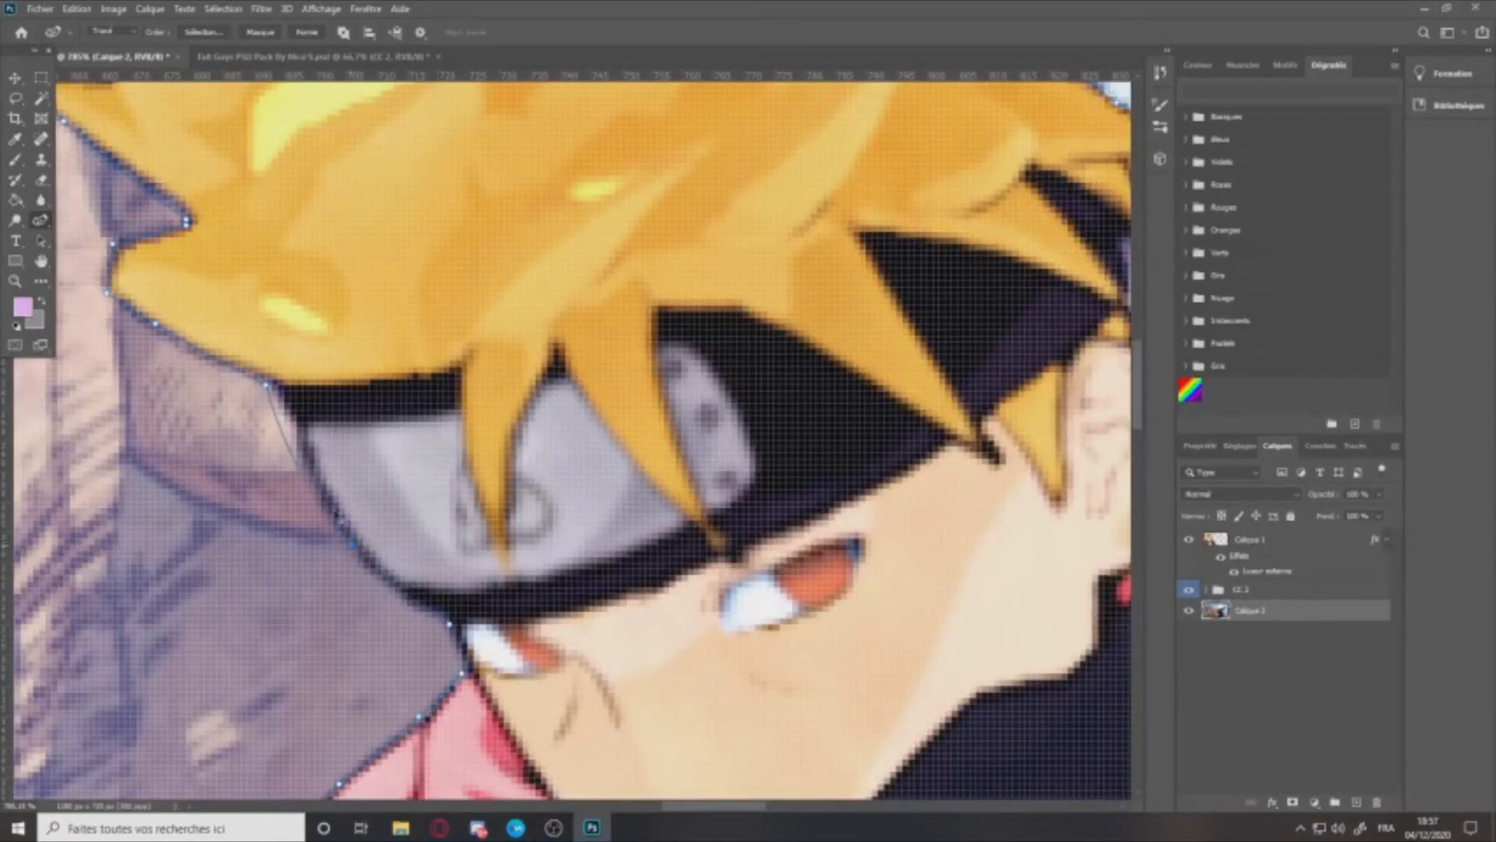
pyautogui.click(278, 386)
pyautogui.scroll(-6, 475, 507)
pyautogui.scroll(9, 425, 616)
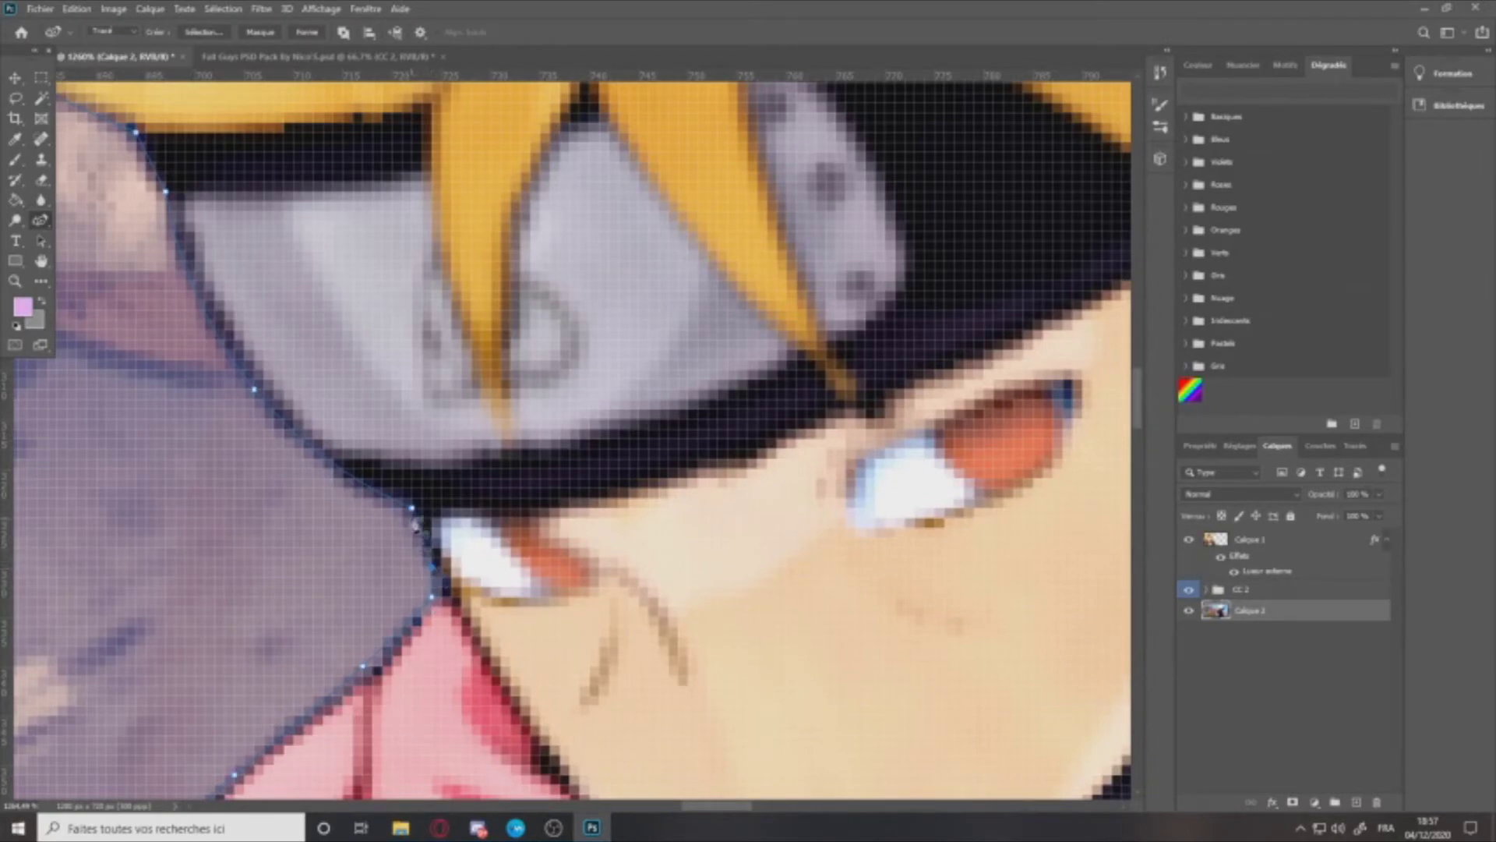
# Step: Convert the finished character path into a selection and copy the selected character onto its own layer
pyautogui.scroll(-6, 429, 554)
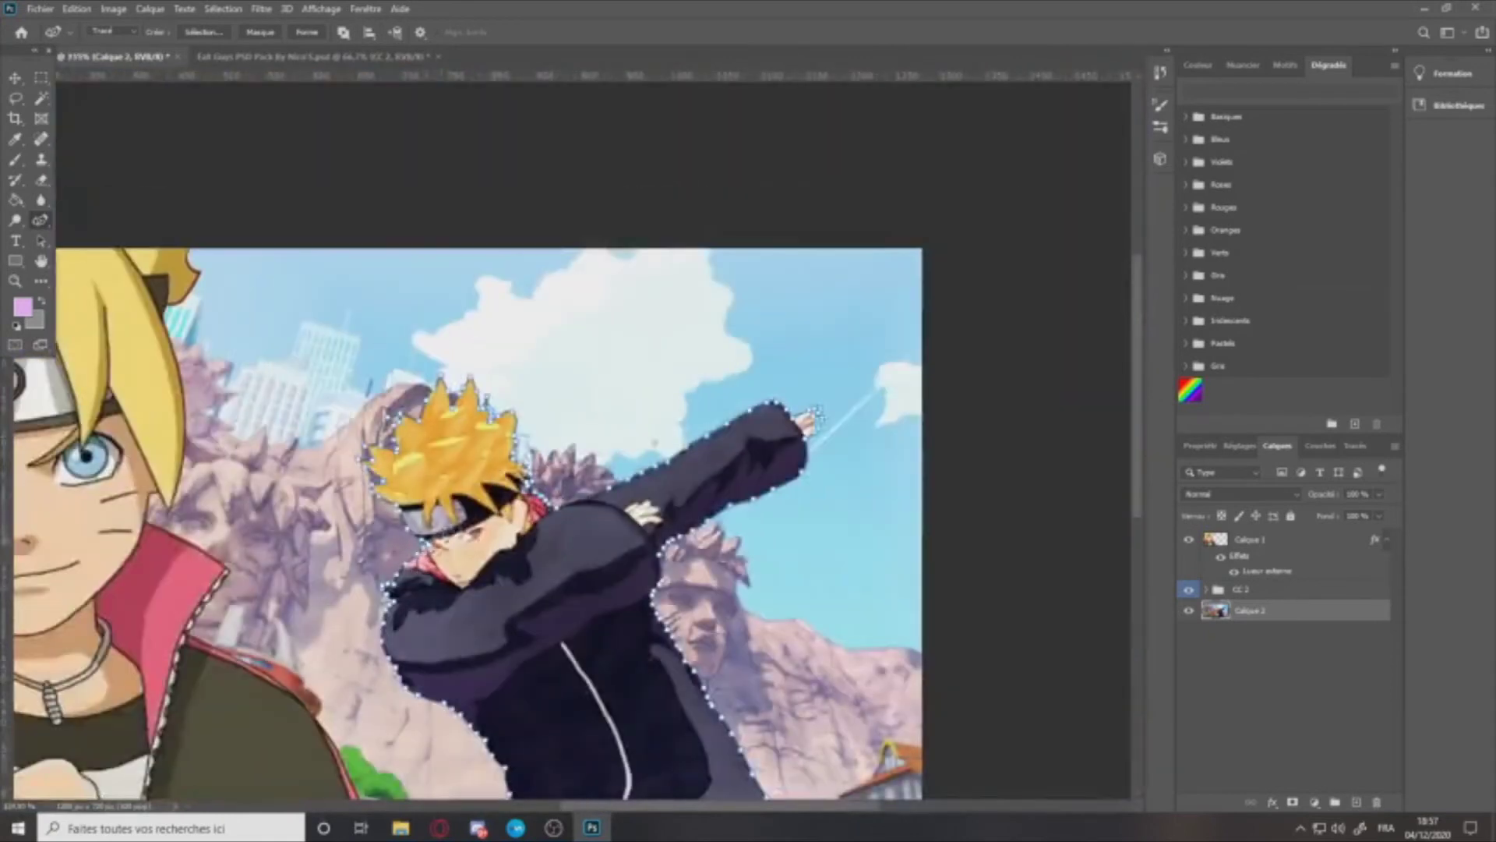
pyautogui.rightClick(515, 546)
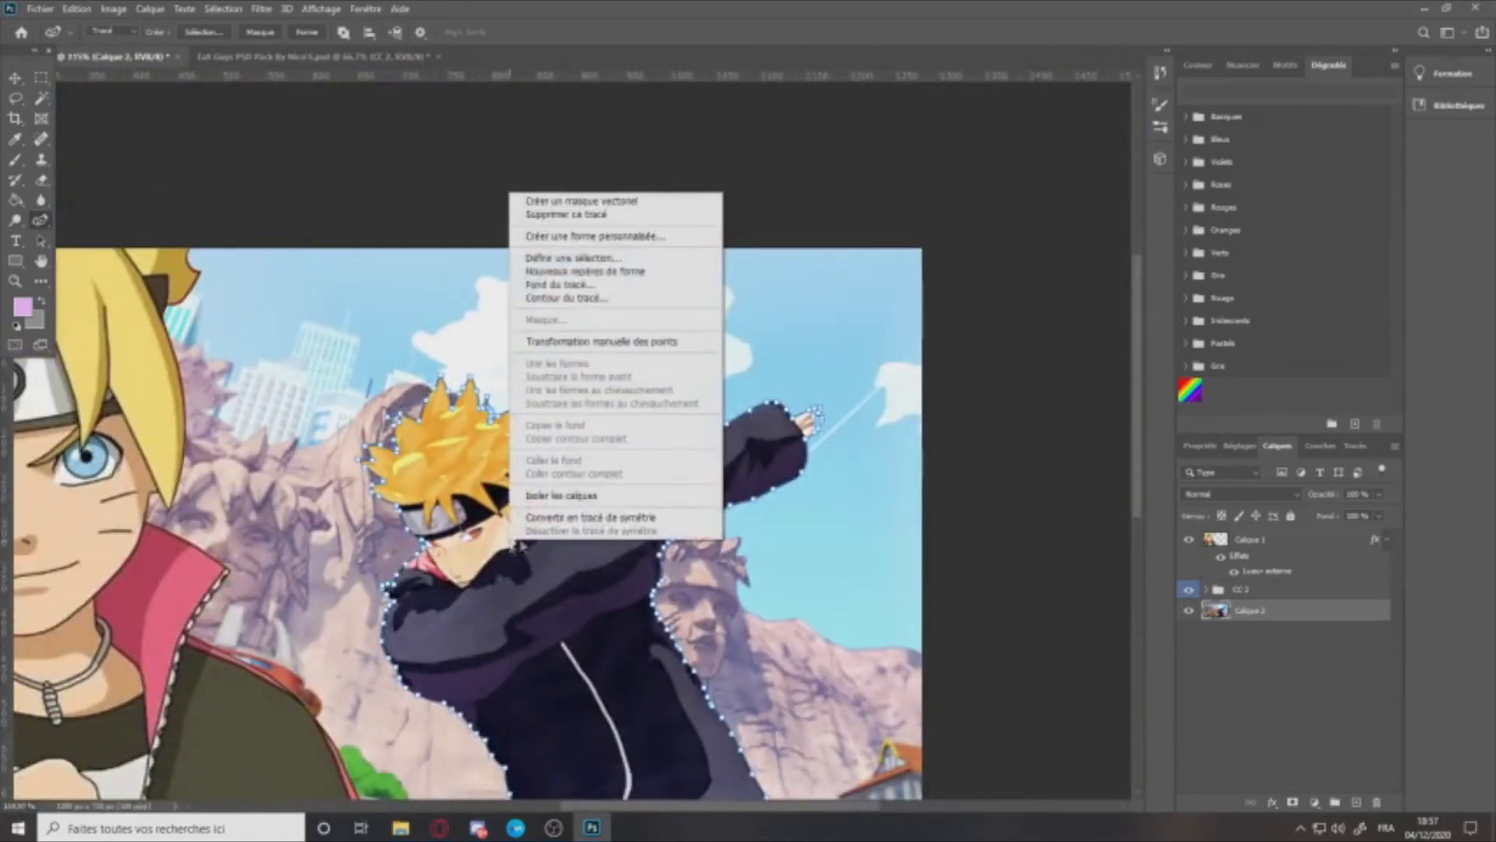
pyautogui.click(561, 264)
pyautogui.click(851, 222)
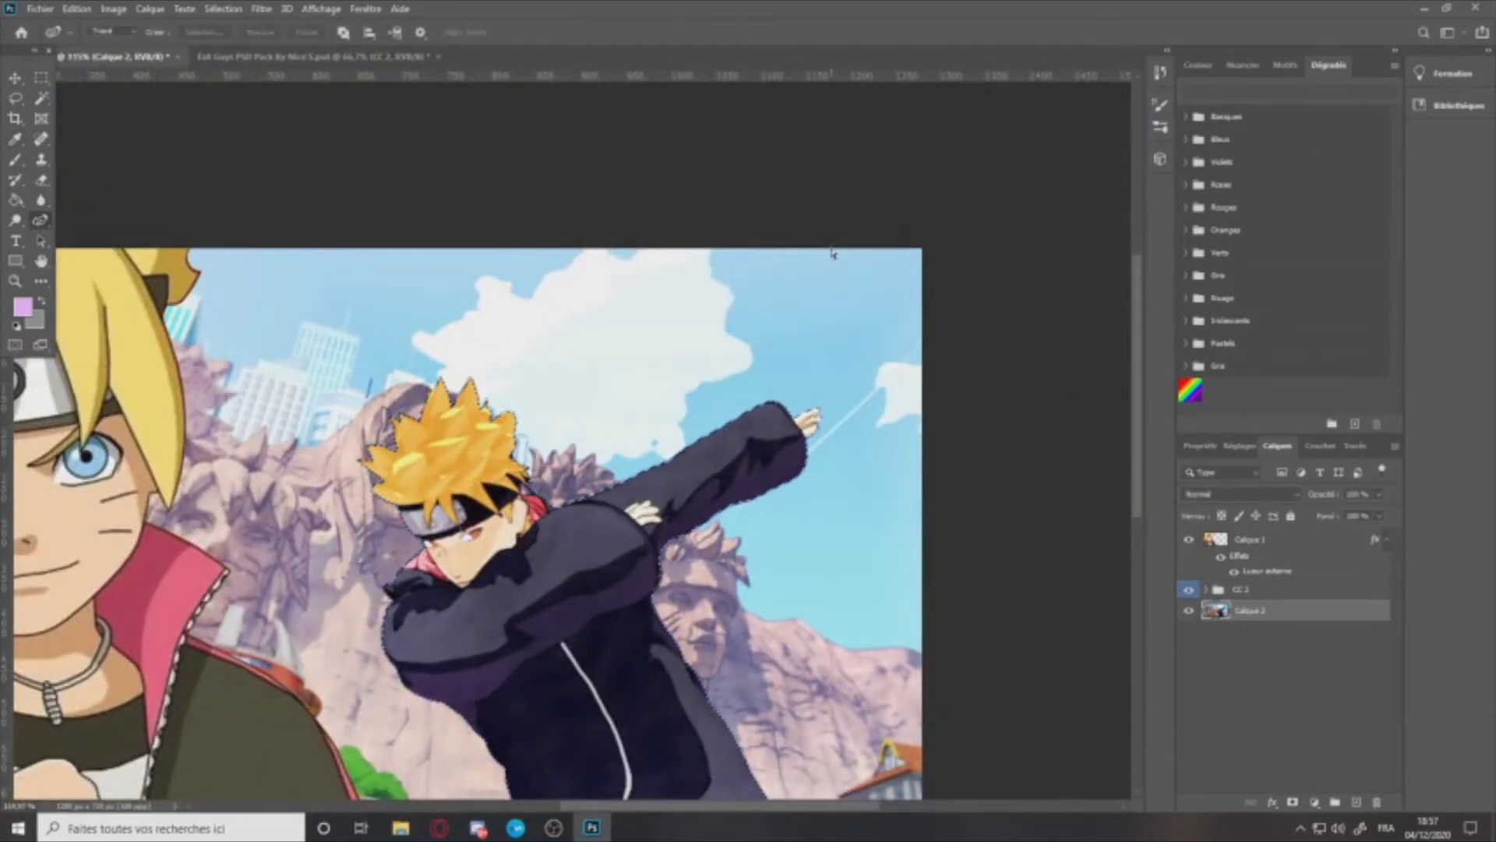
pyautogui.hotkey('ctrl', 'j')
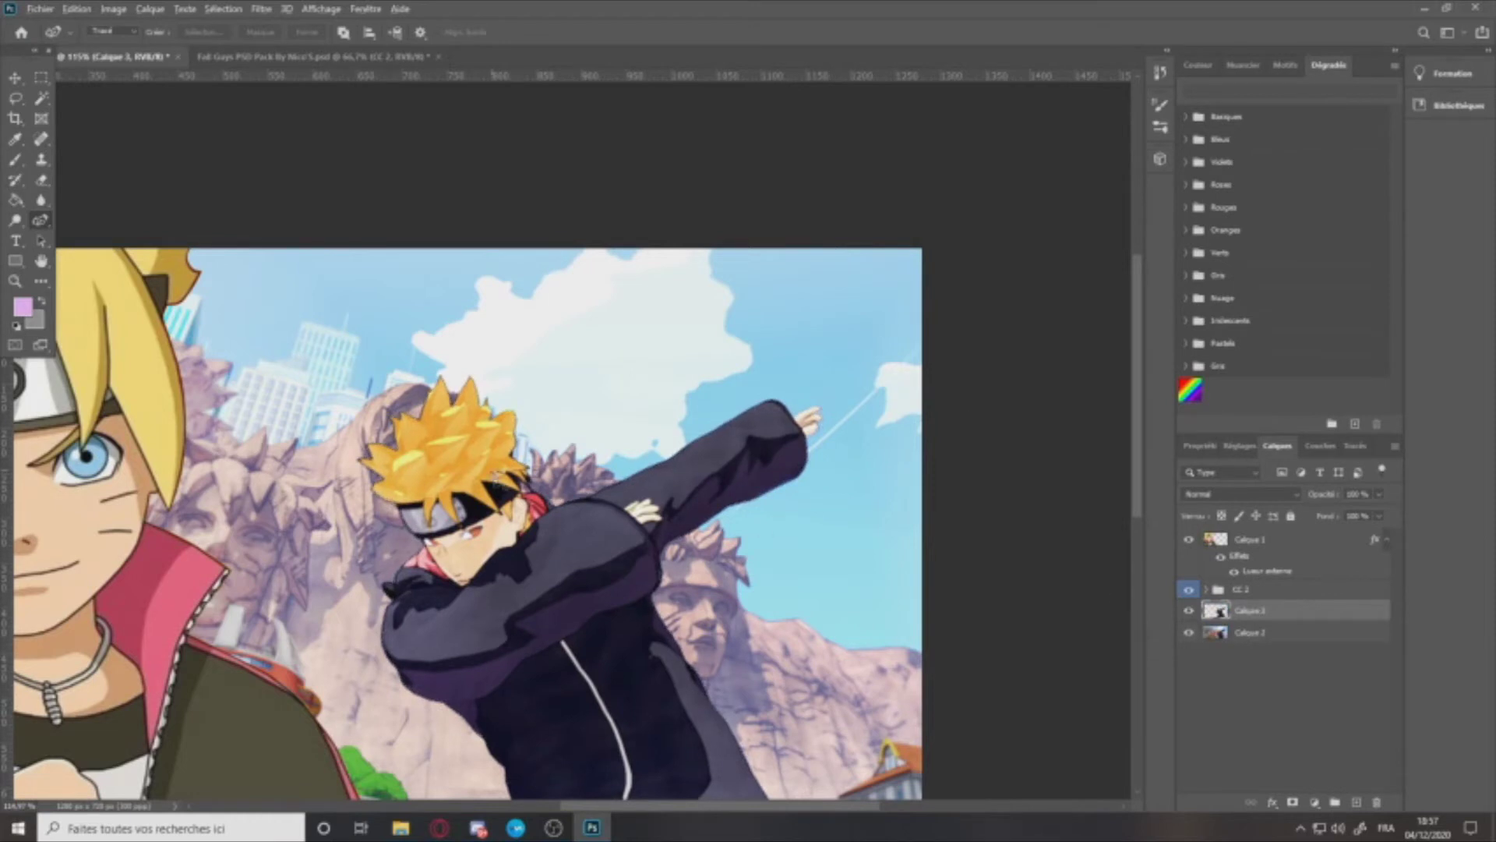
# Step: Examine the character cut-out's edges and alignment against the background screenshot
pyautogui.hotkey('ctrl', '-')
pyautogui.hotkey('ctrl', '-')
pyautogui.press('v')
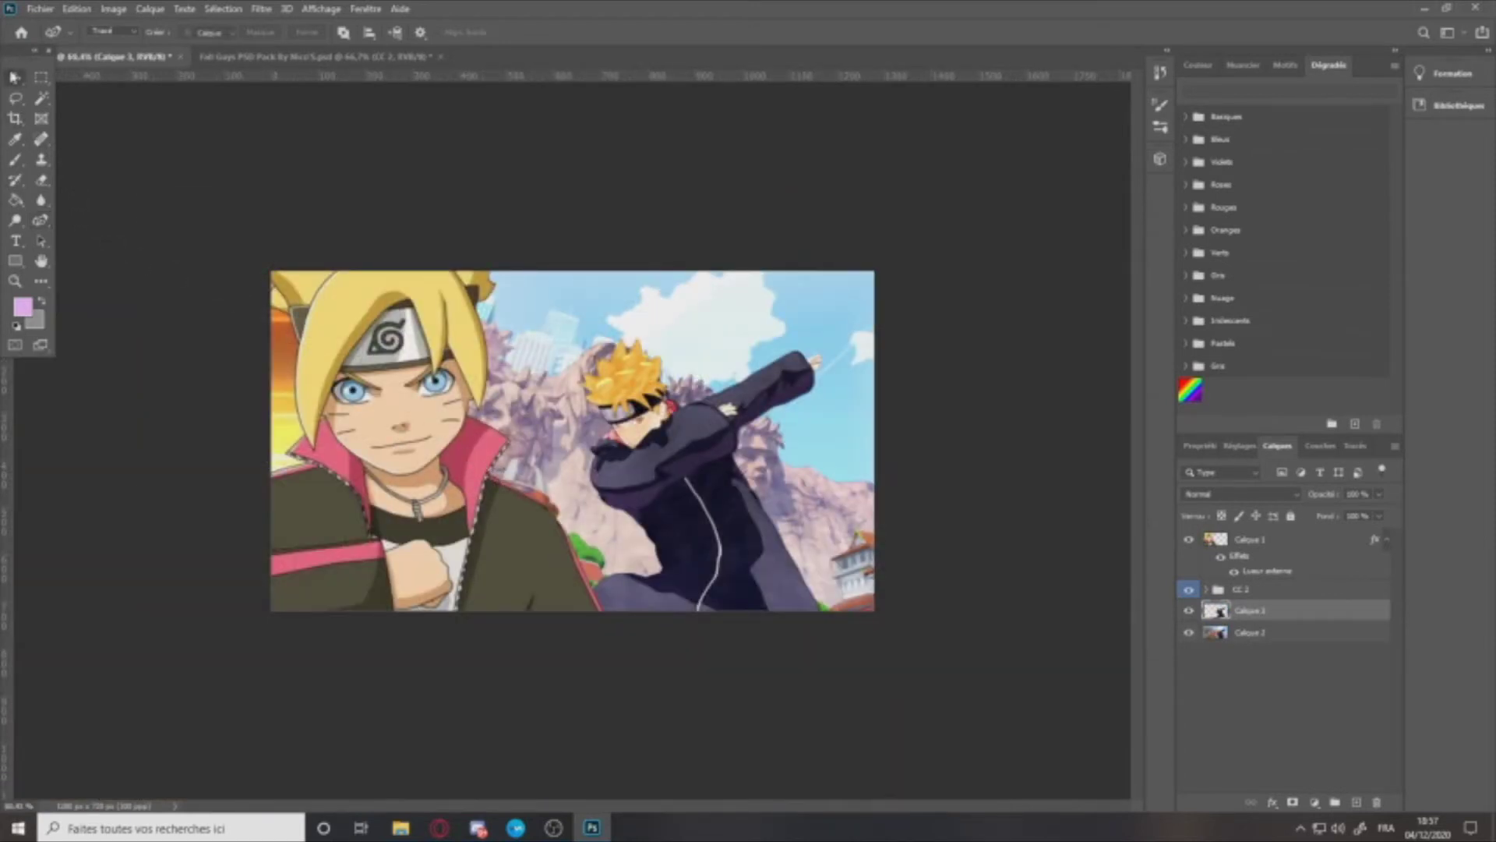
pyautogui.scroll(5, 698, 466)
pyautogui.moveTo(698, 466); pyautogui.dragTo(698, 466)
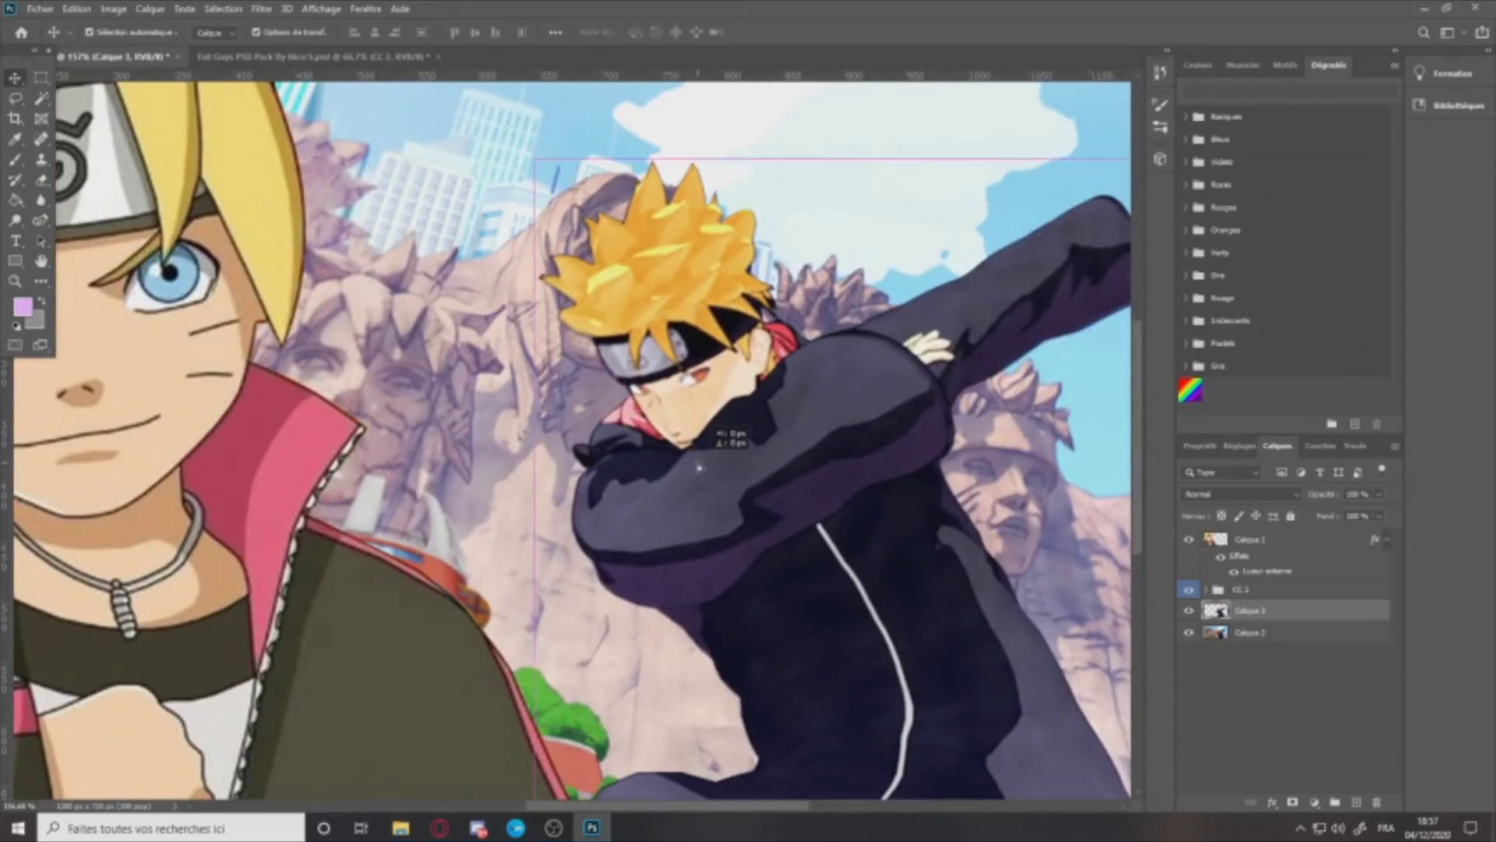
pyautogui.moveTo(787, 437); pyautogui.dragTo(787, 442)
pyautogui.scroll(5, 775, 429)
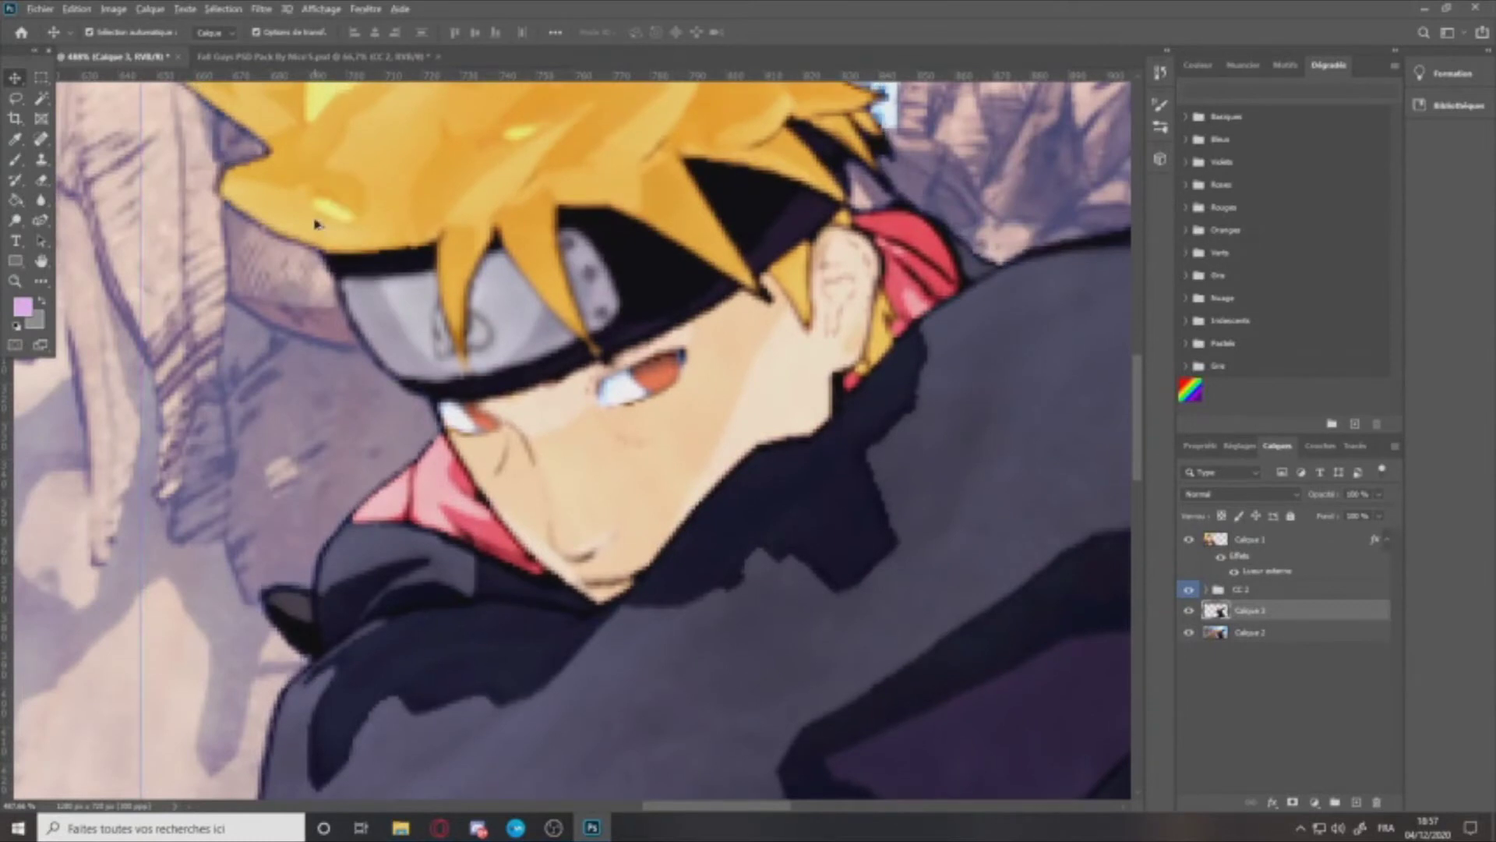
pyautogui.scroll(-5, 317, 222)
pyautogui.scroll(-4, 317, 222)
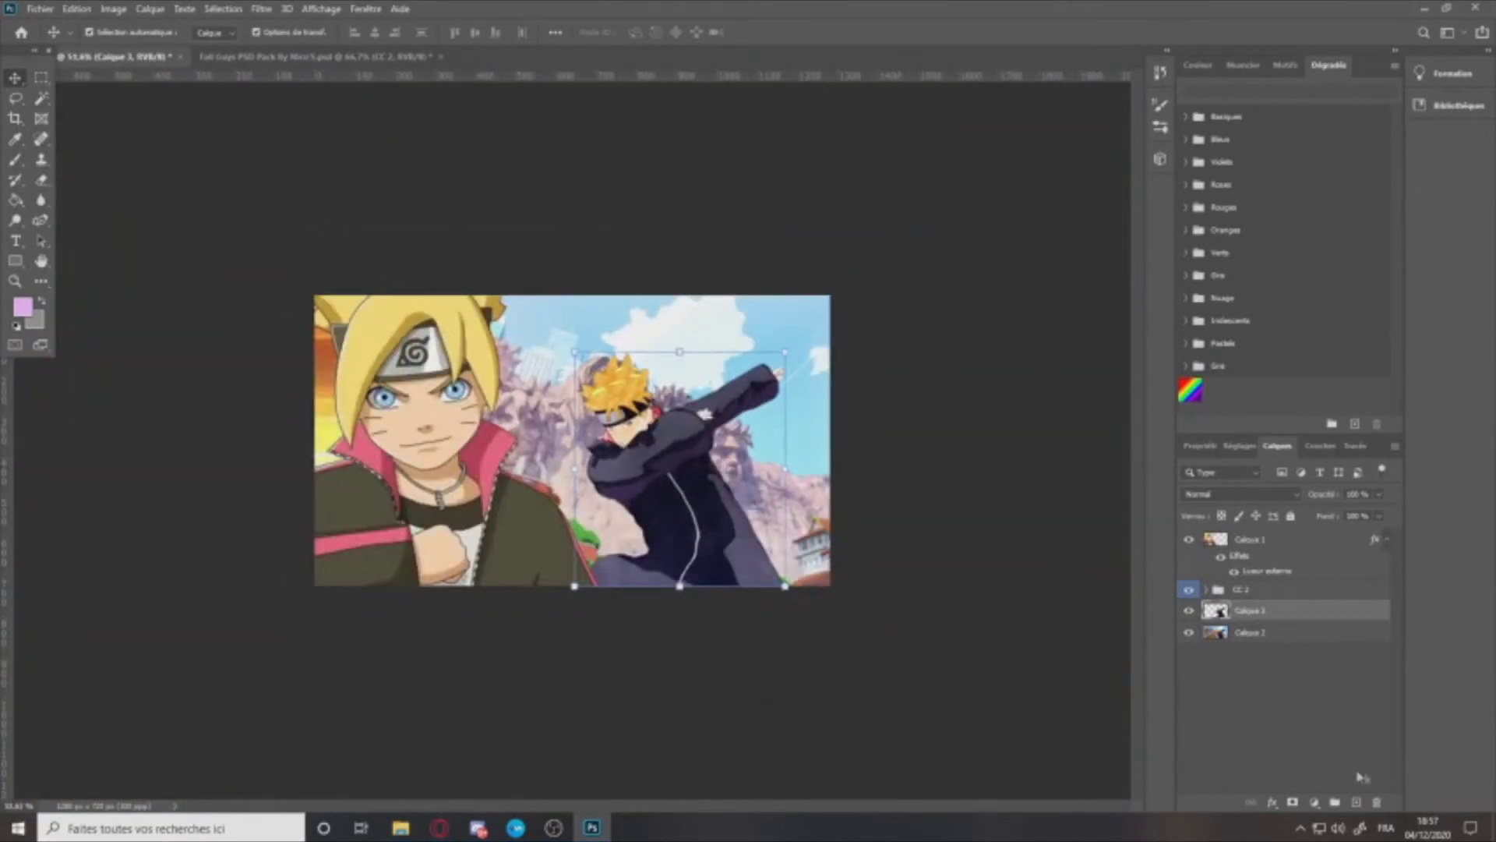
# Step: Add an empty layer between the dabbing character's cut-out and the background screenshot
pyautogui.click(1360, 802)
pyautogui.moveTo(1301, 620); pyautogui.dragTo(1302, 645)
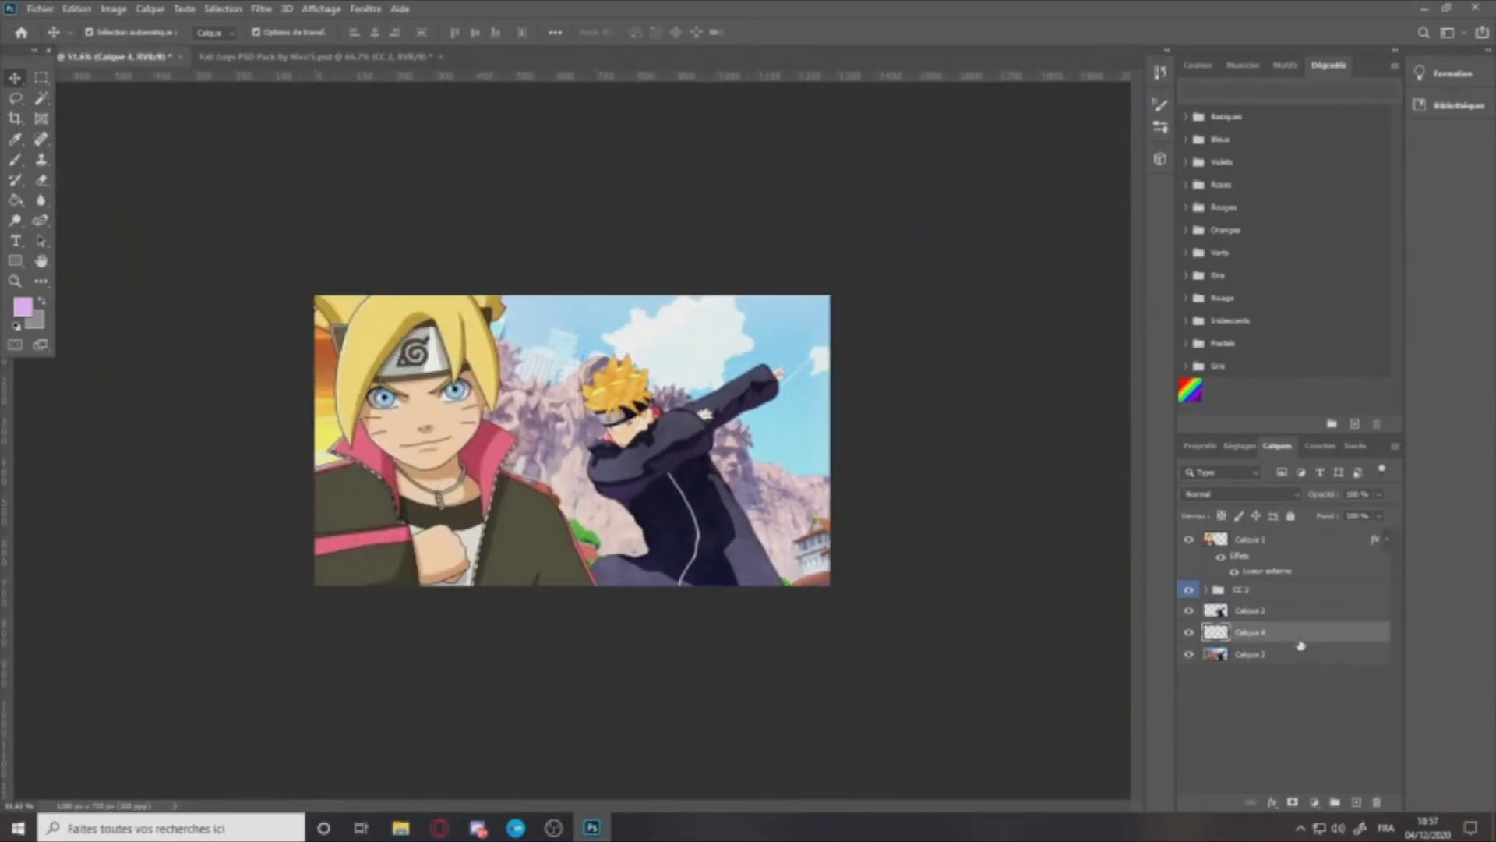
# Step: Apply a directional motion blur with a distance of 14 pixels to the background screenshot layer
pyautogui.click(1268, 662)
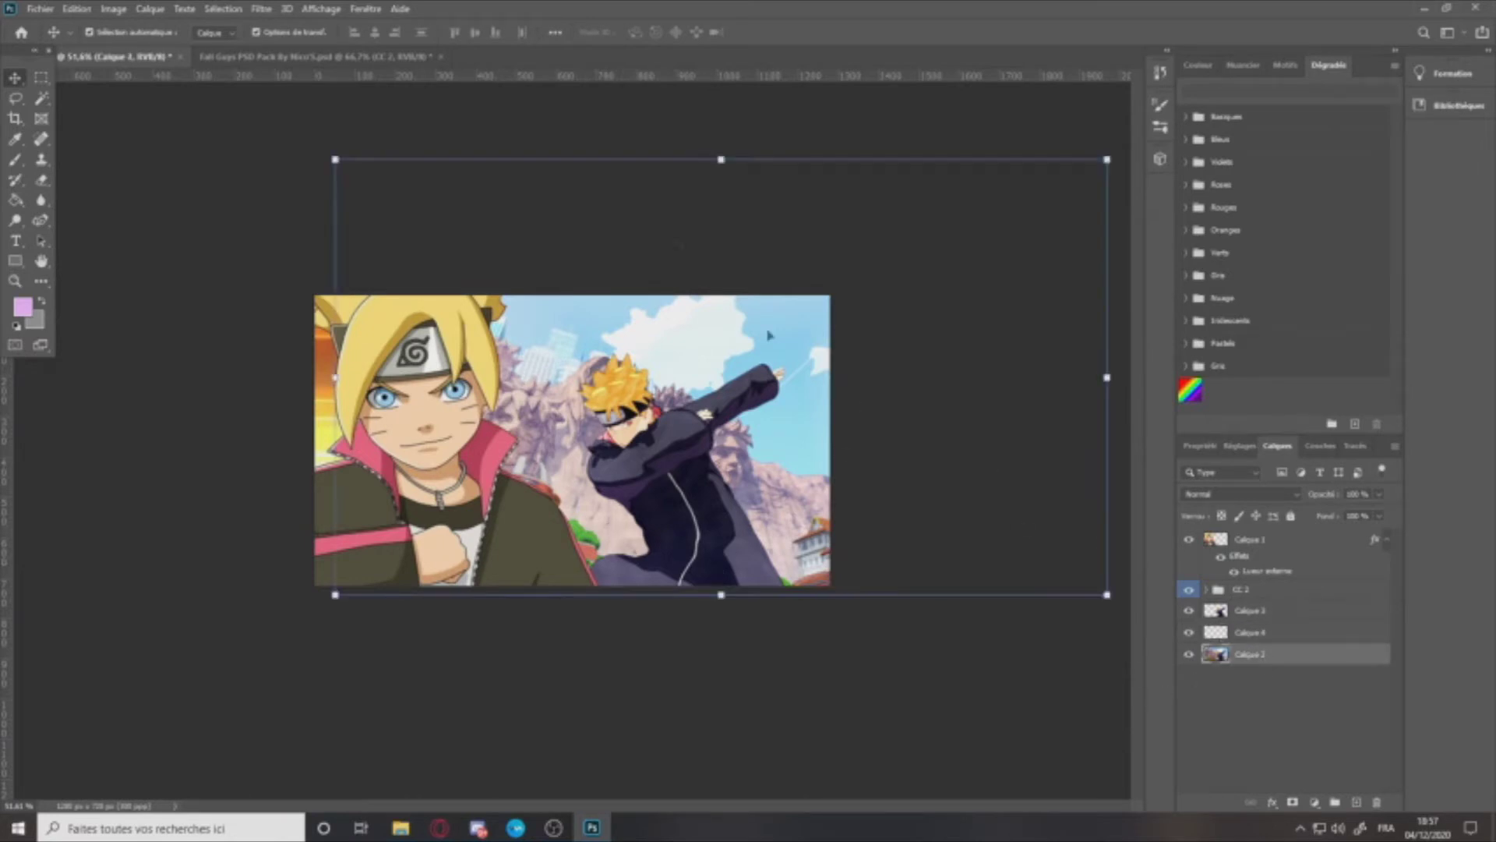
pyautogui.click(263, 11)
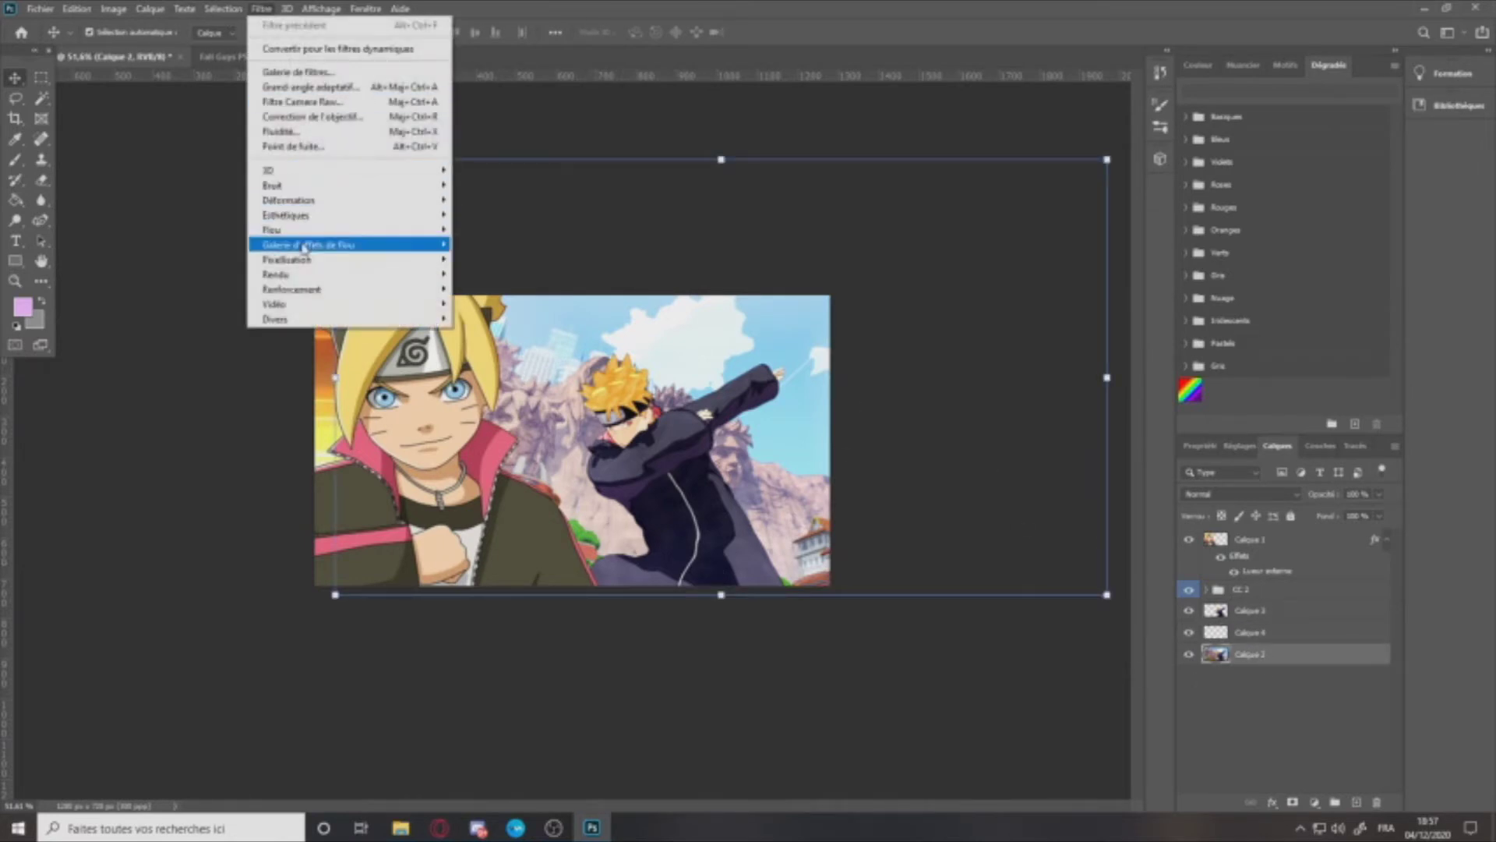
pyautogui.moveTo(294, 233)
pyautogui.click(499, 289)
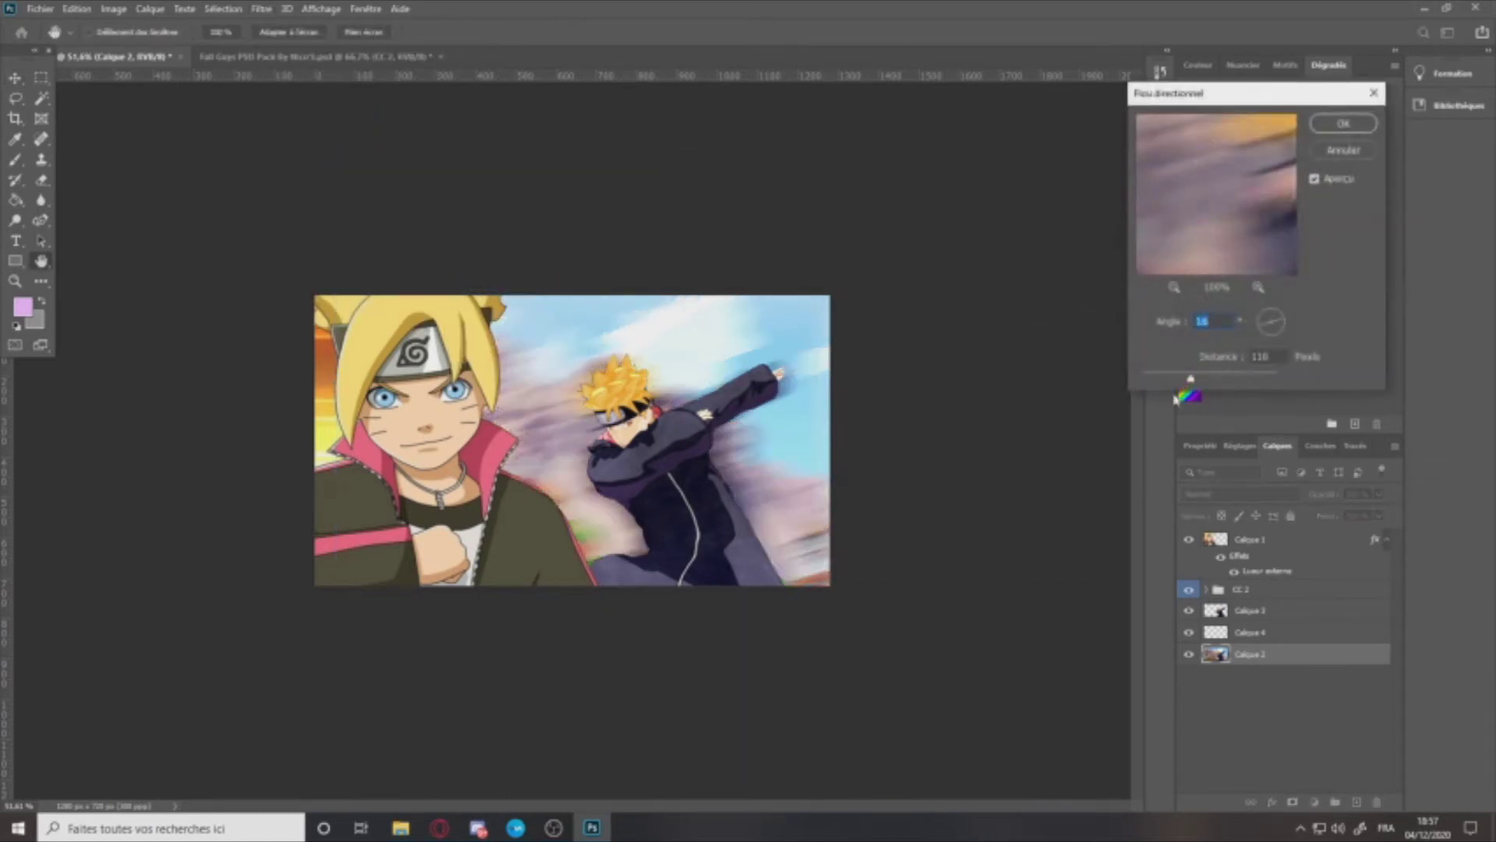
pyautogui.moveTo(1182, 380); pyautogui.dragTo(1162, 383)
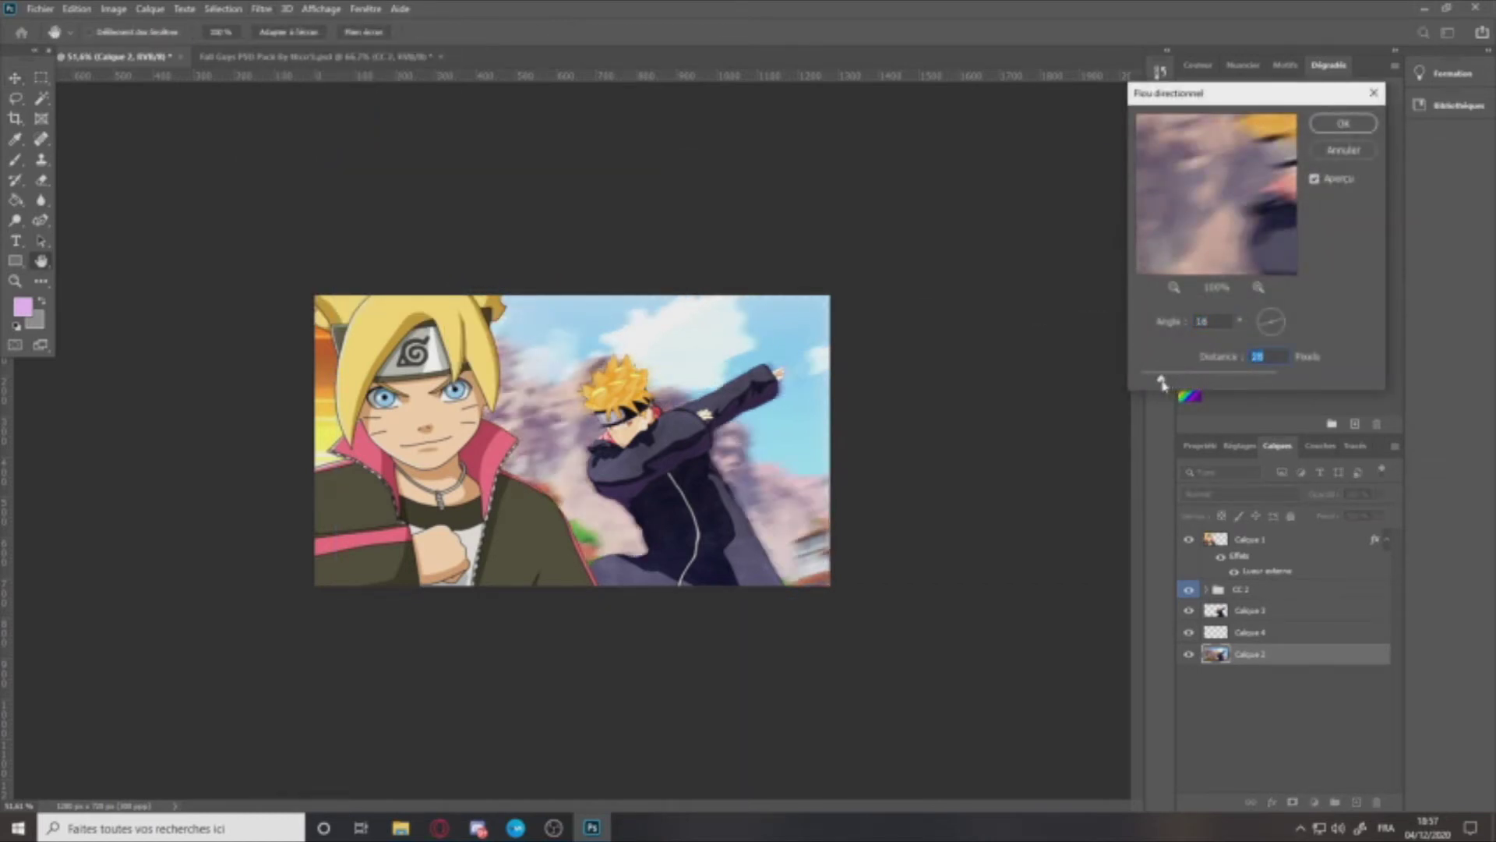
pyautogui.moveTo(1154, 381); pyautogui.dragTo(1151, 381)
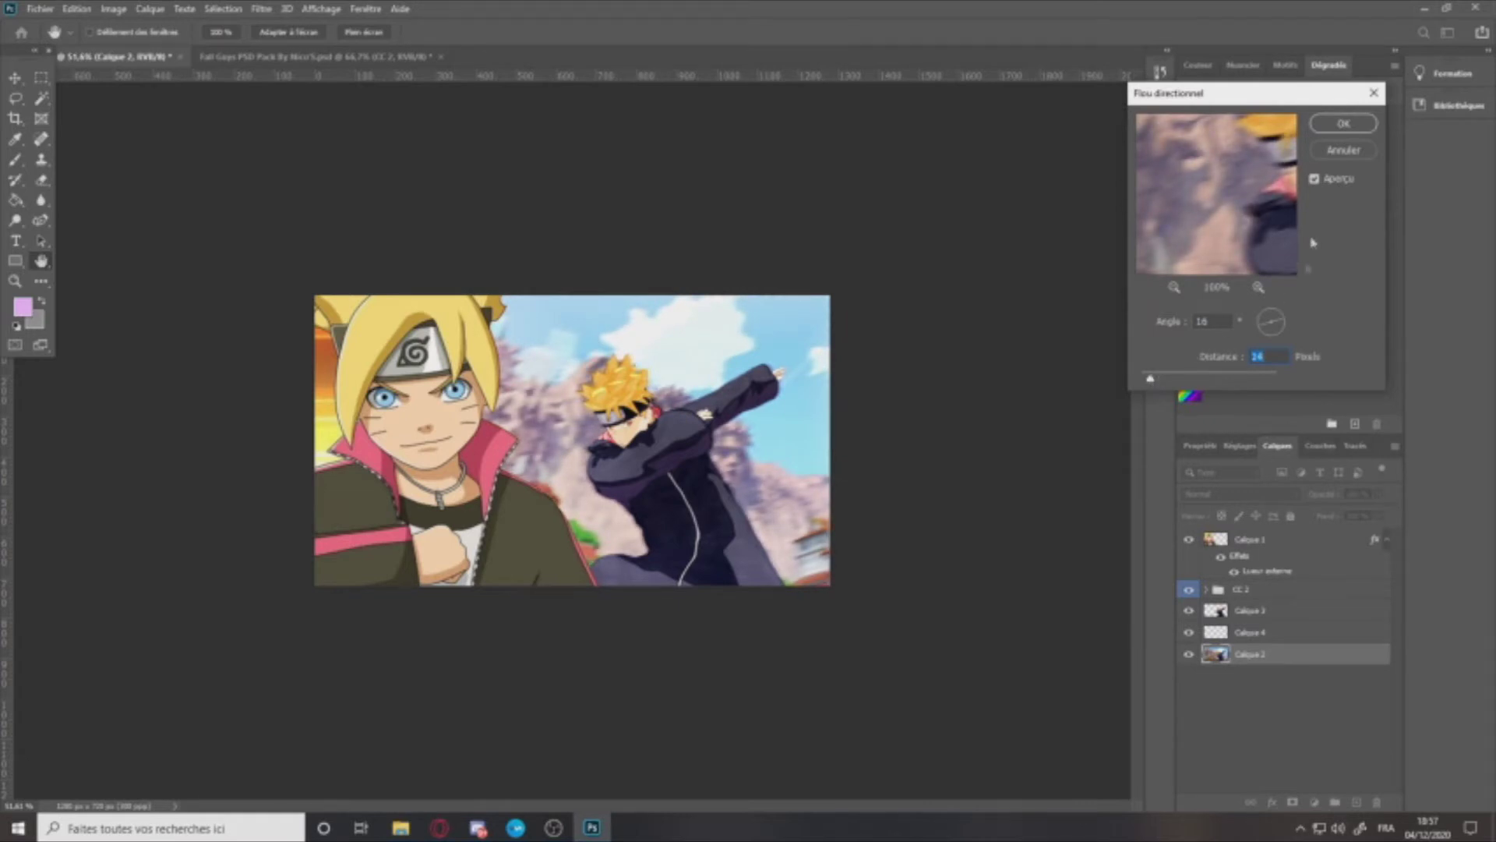
pyautogui.click(1342, 124)
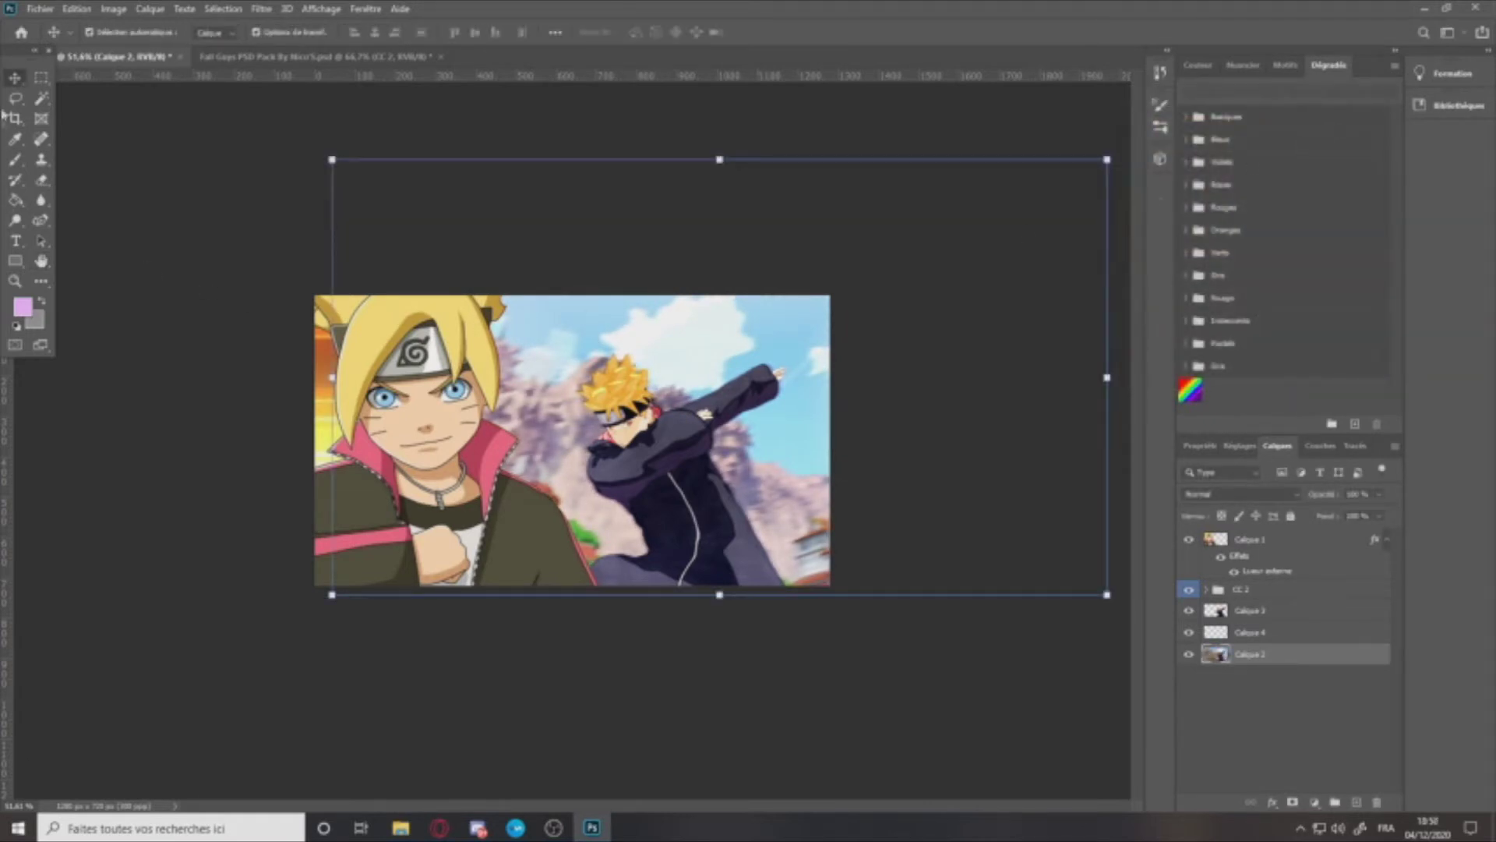
# Step: Set the empty layer's blend mode to Densité linéaire - (Ajout)
pyautogui.press('m')
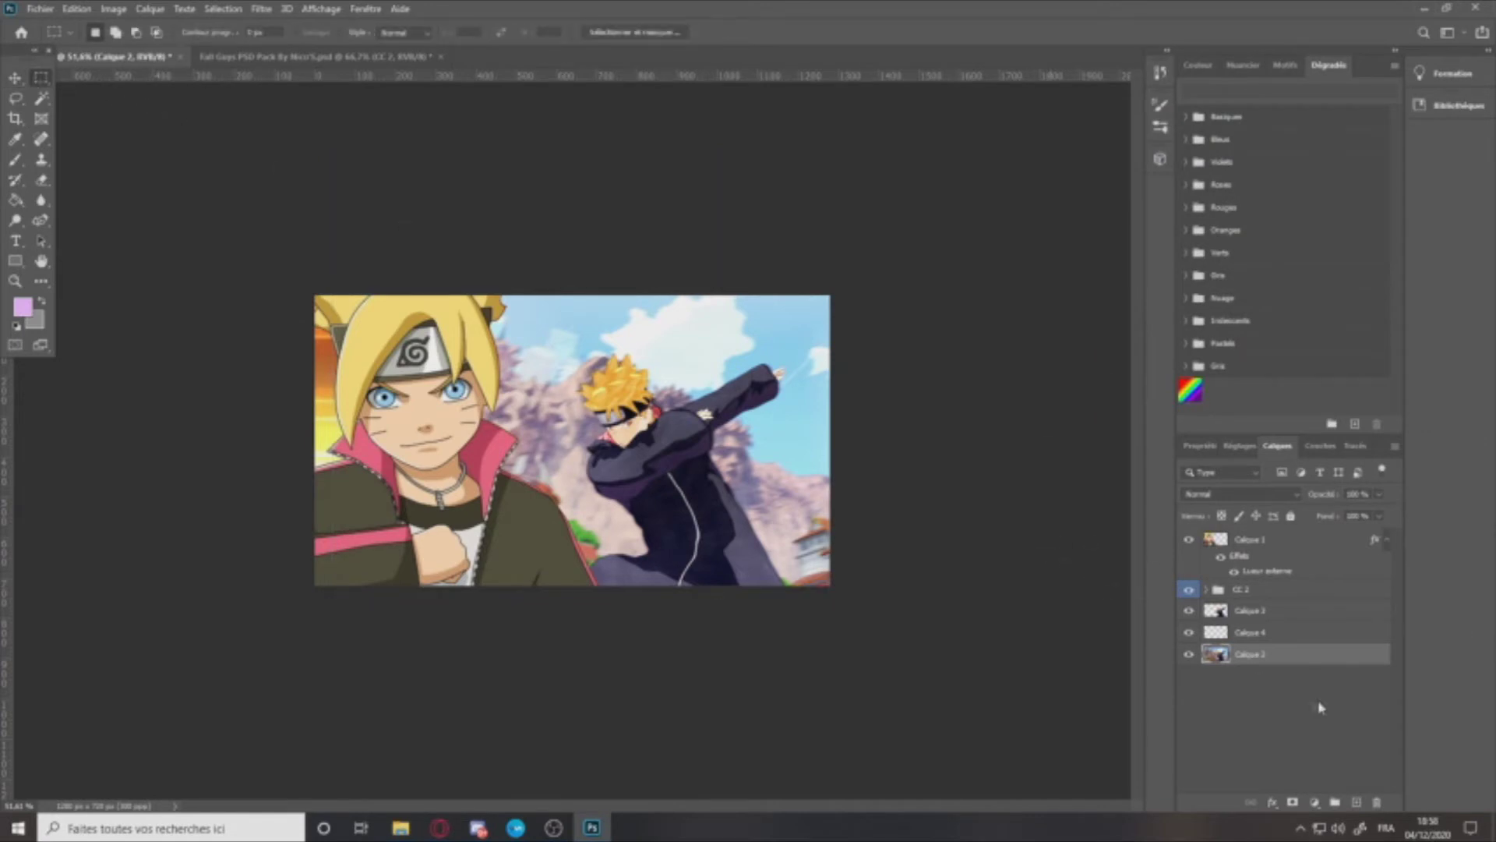
pyautogui.click(1245, 635)
pyautogui.click(1228, 496)
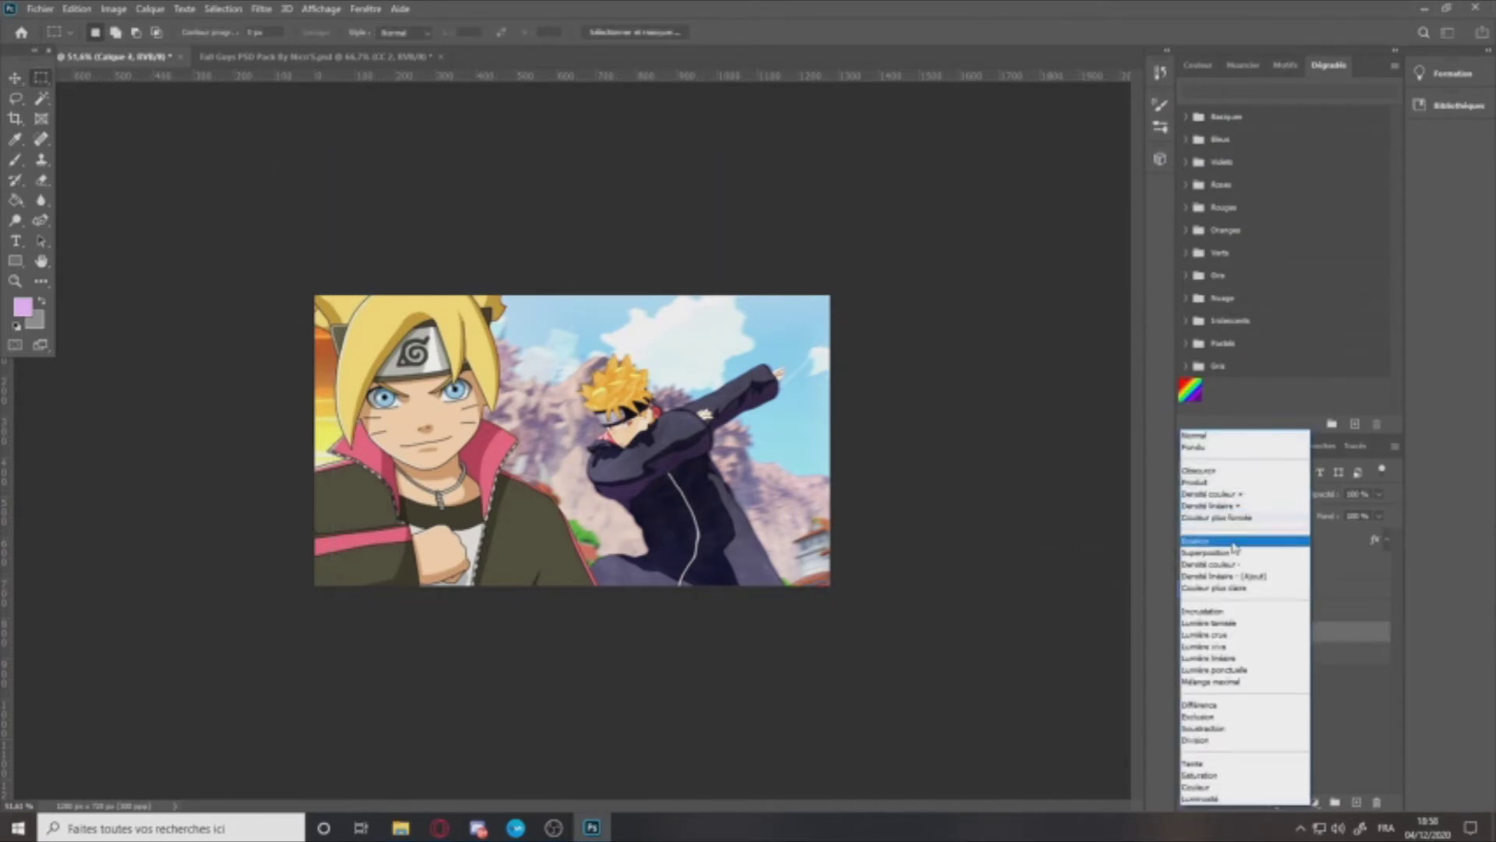
pyautogui.click(1239, 576)
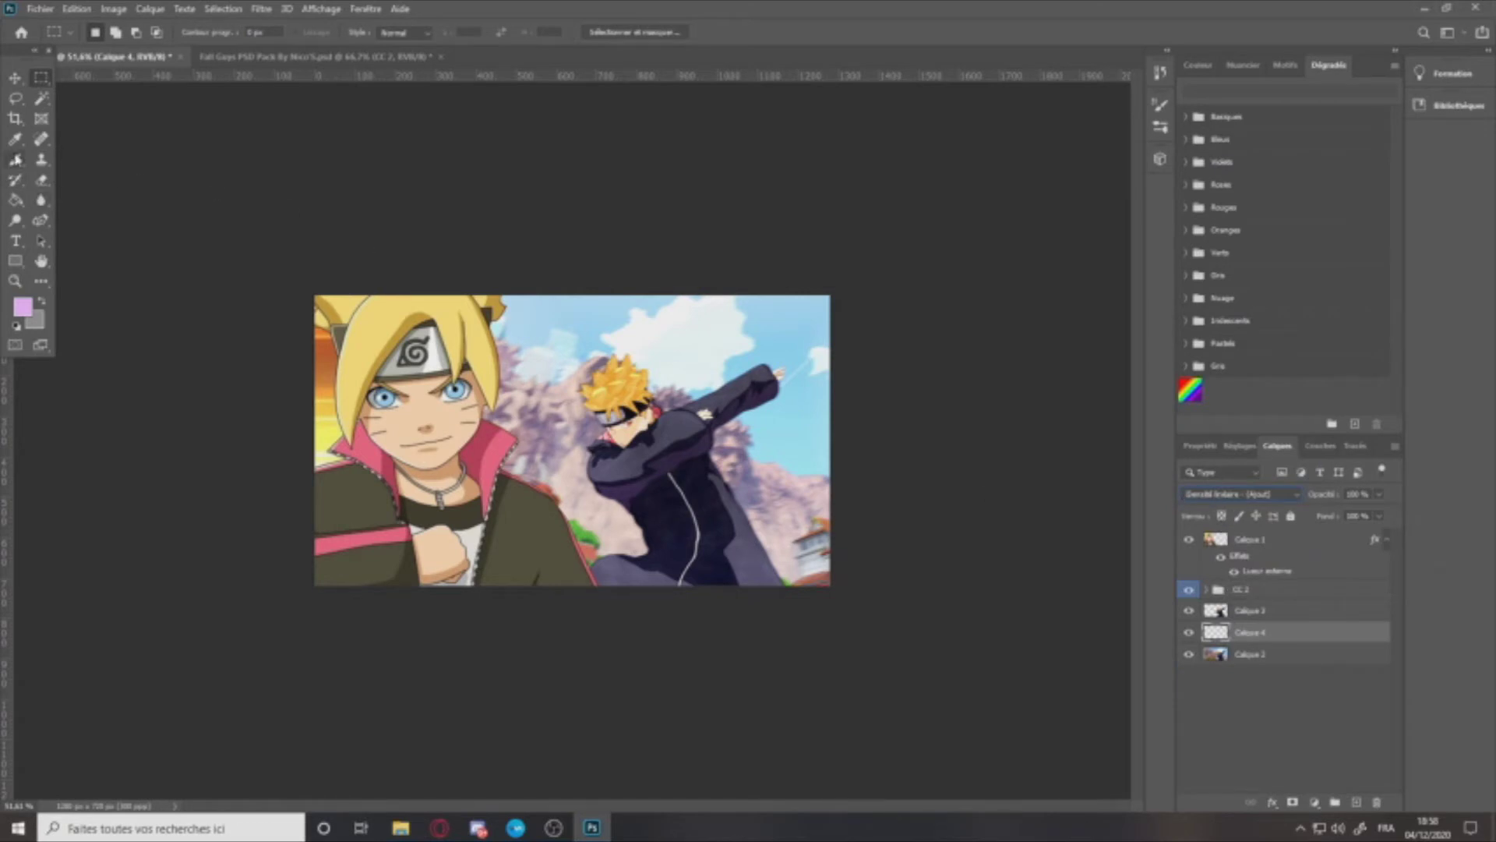
# Step: Try painting a glow behind the dabbing character with a large soft lilac brush
pyautogui.press('b')
pyautogui.rightClick(670, 427)
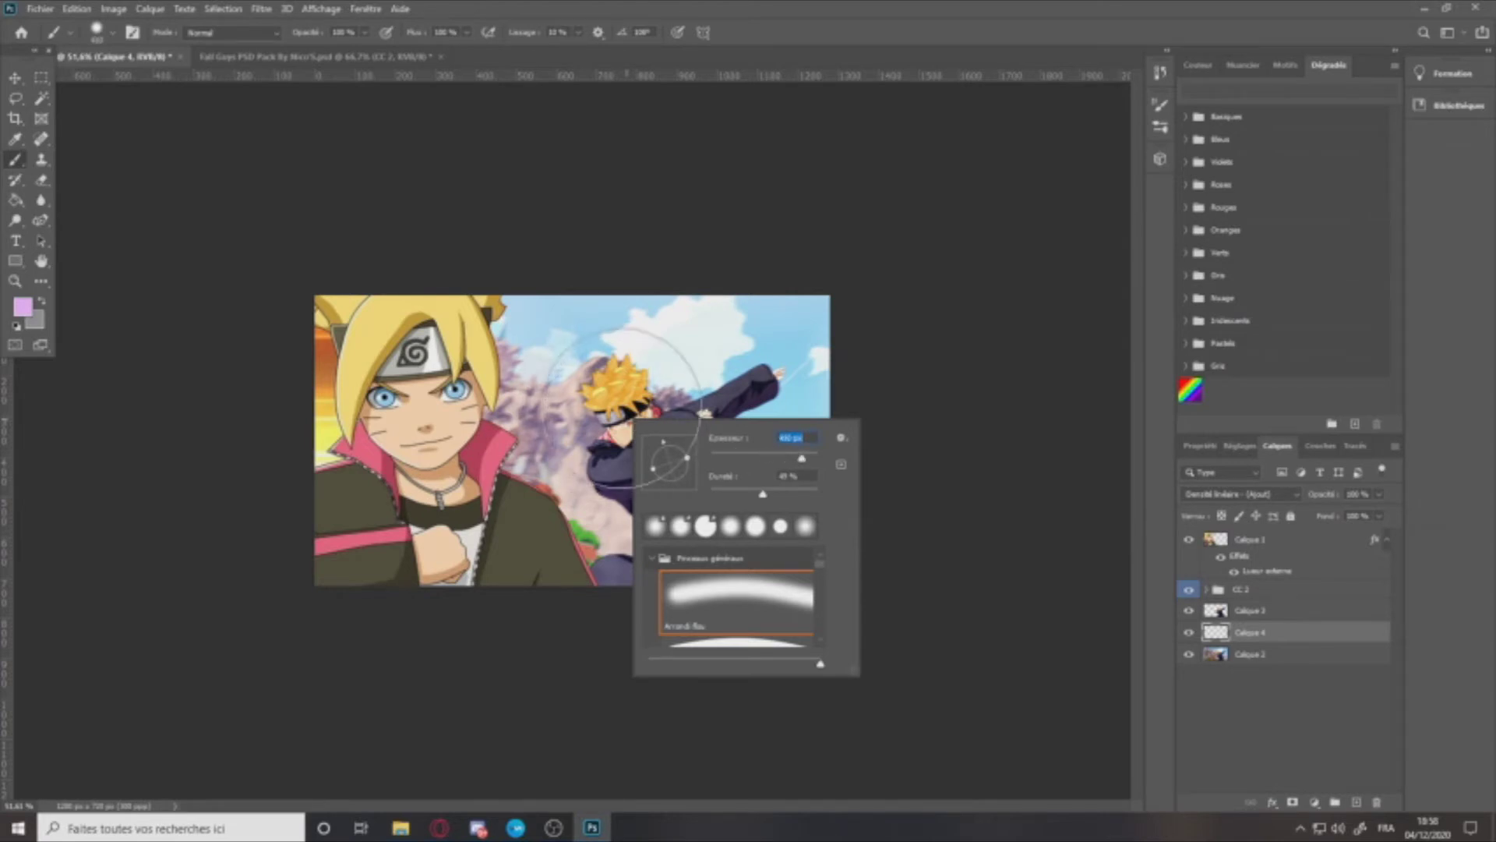
pyautogui.click(621, 408)
pyautogui.click(641, 425)
pyautogui.click(650, 545)
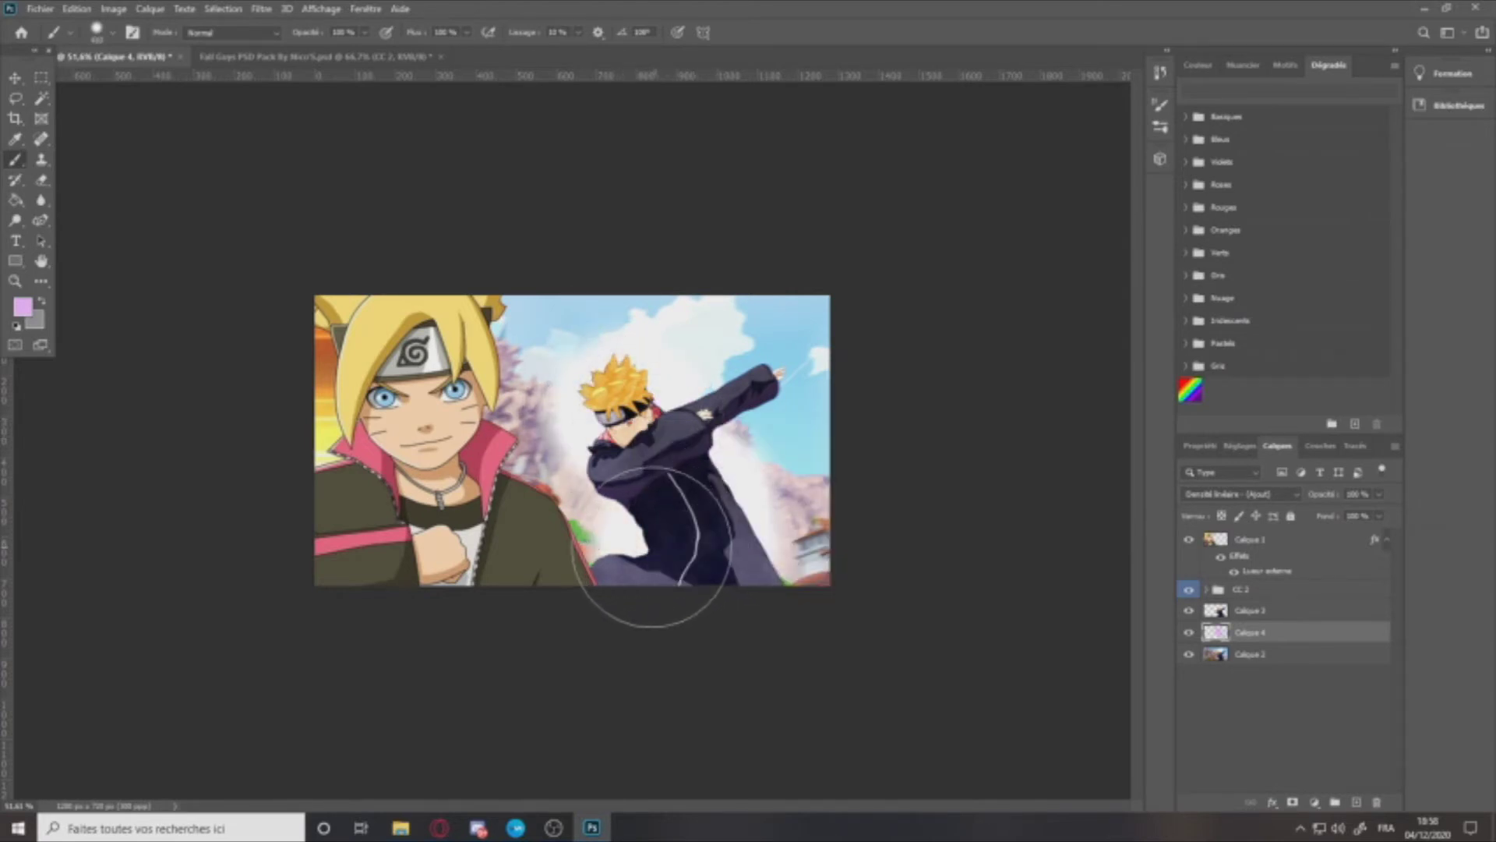
# Step: Undo the glow brush strokes behind the dabbing character
pyautogui.hotkey('ctrl', 'z')
pyautogui.hotkey('ctrl', 'z')
pyautogui.hotkey('ctrl', 'z')
pyautogui.hotkey('ctrl', 'z')
pyautogui.hotkey('ctrl', 'z')
pyautogui.hotkey('ctrl', 'z')
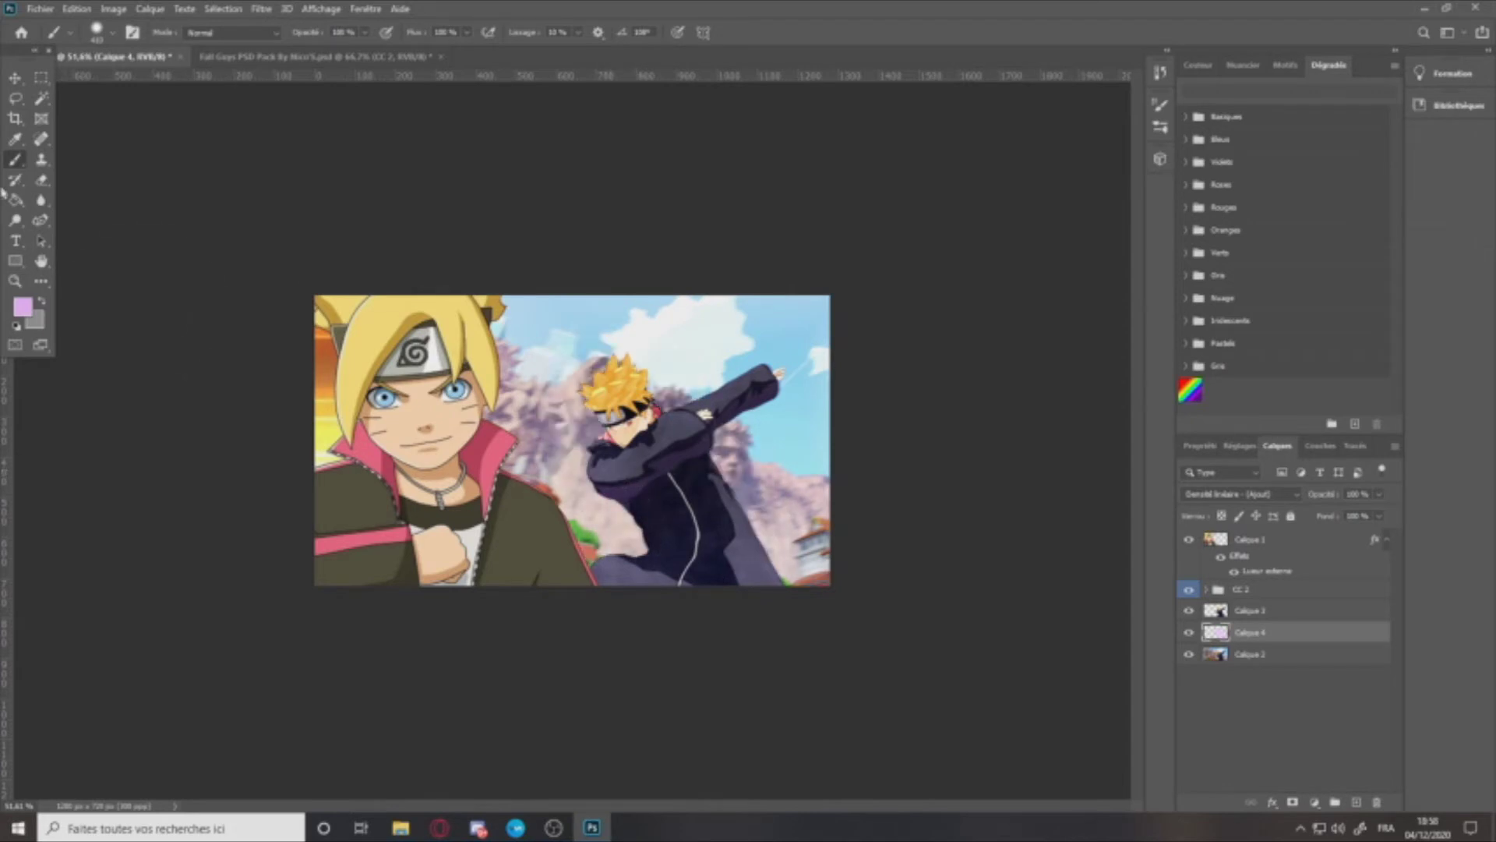
# Step: Try painting a glow behind the dabbing character with the large soft brush in a vivid purple on the empty layer
pyautogui.click(23, 308)
pyautogui.write('c600ff')
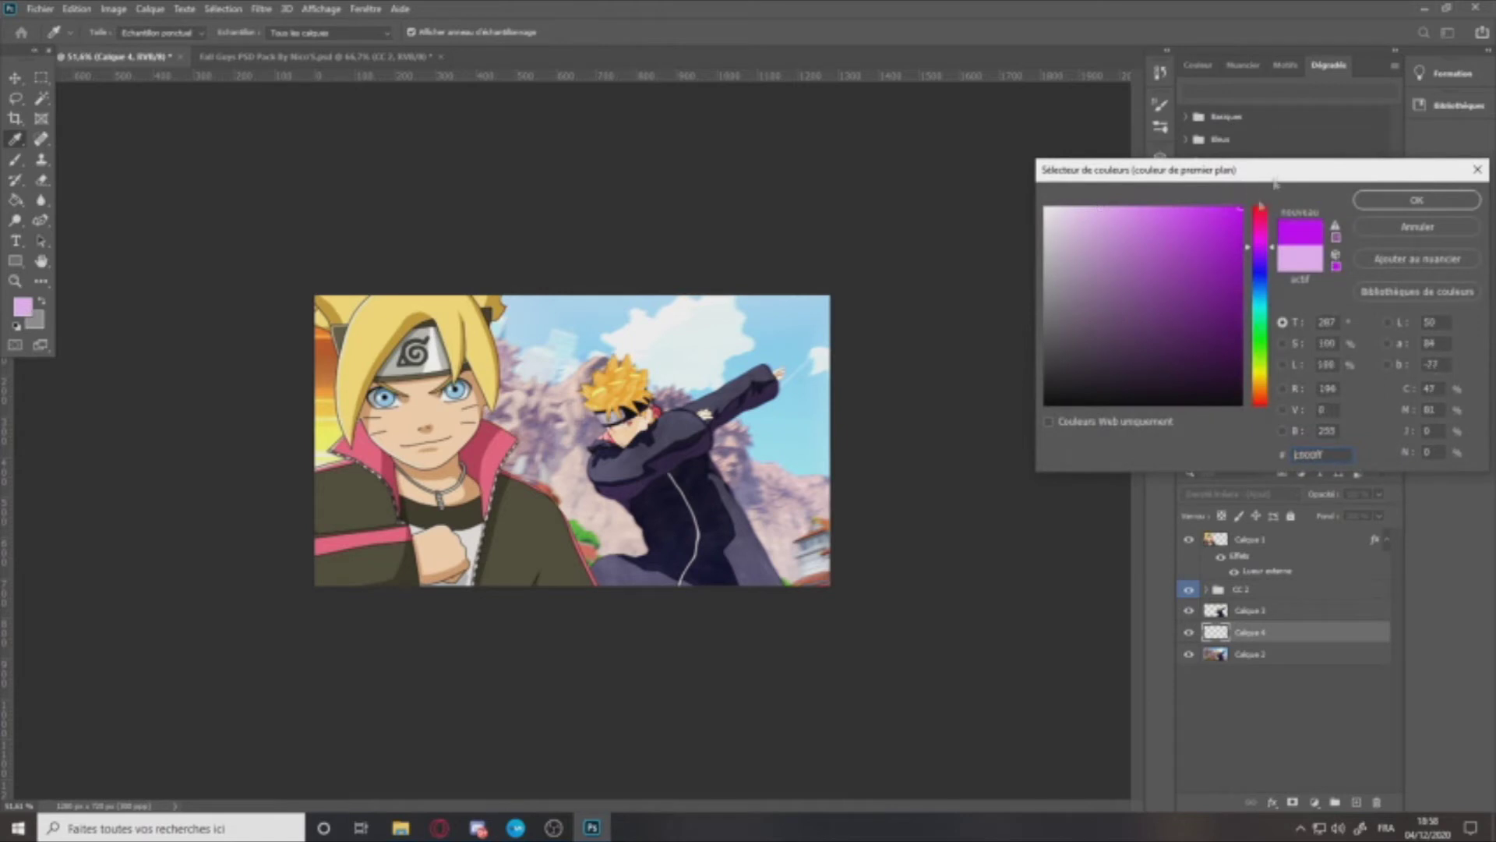
pyautogui.click(1396, 202)
pyautogui.moveTo(625, 428)
pyautogui.mouseDown()
pyautogui.moveTo(675, 437)
pyautogui.moveTo(691, 513)
pyautogui.moveTo(630, 561)
pyautogui.moveTo(703, 541)
pyautogui.moveTo(752, 438)
pyautogui.mouseUp()
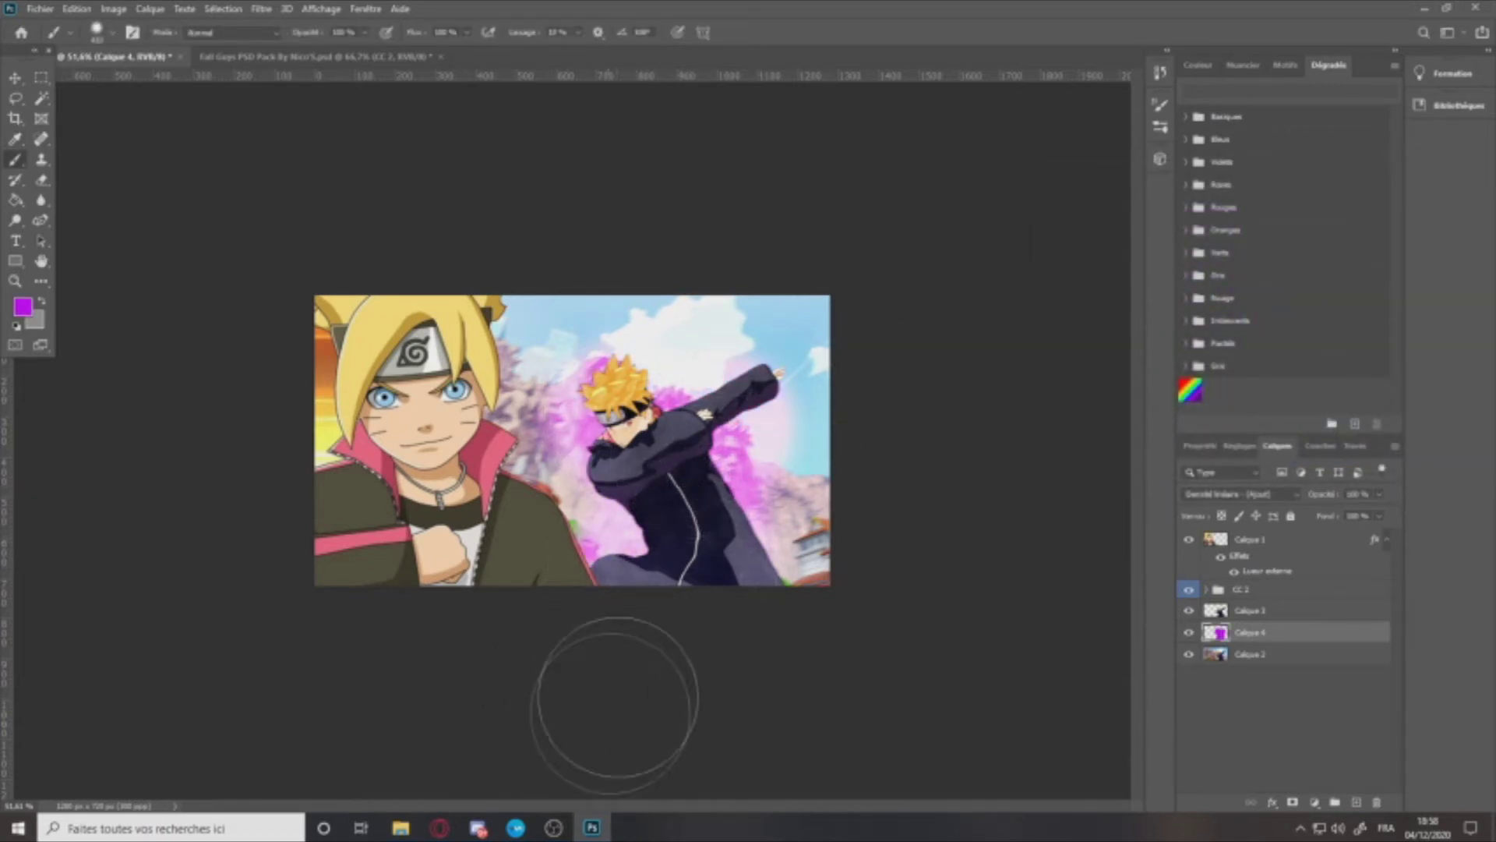
pyautogui.moveTo(537, 347)
pyautogui.mouseDown()
pyautogui.moveTo(779, 405)
pyautogui.moveTo(811, 569)
pyautogui.mouseUp()
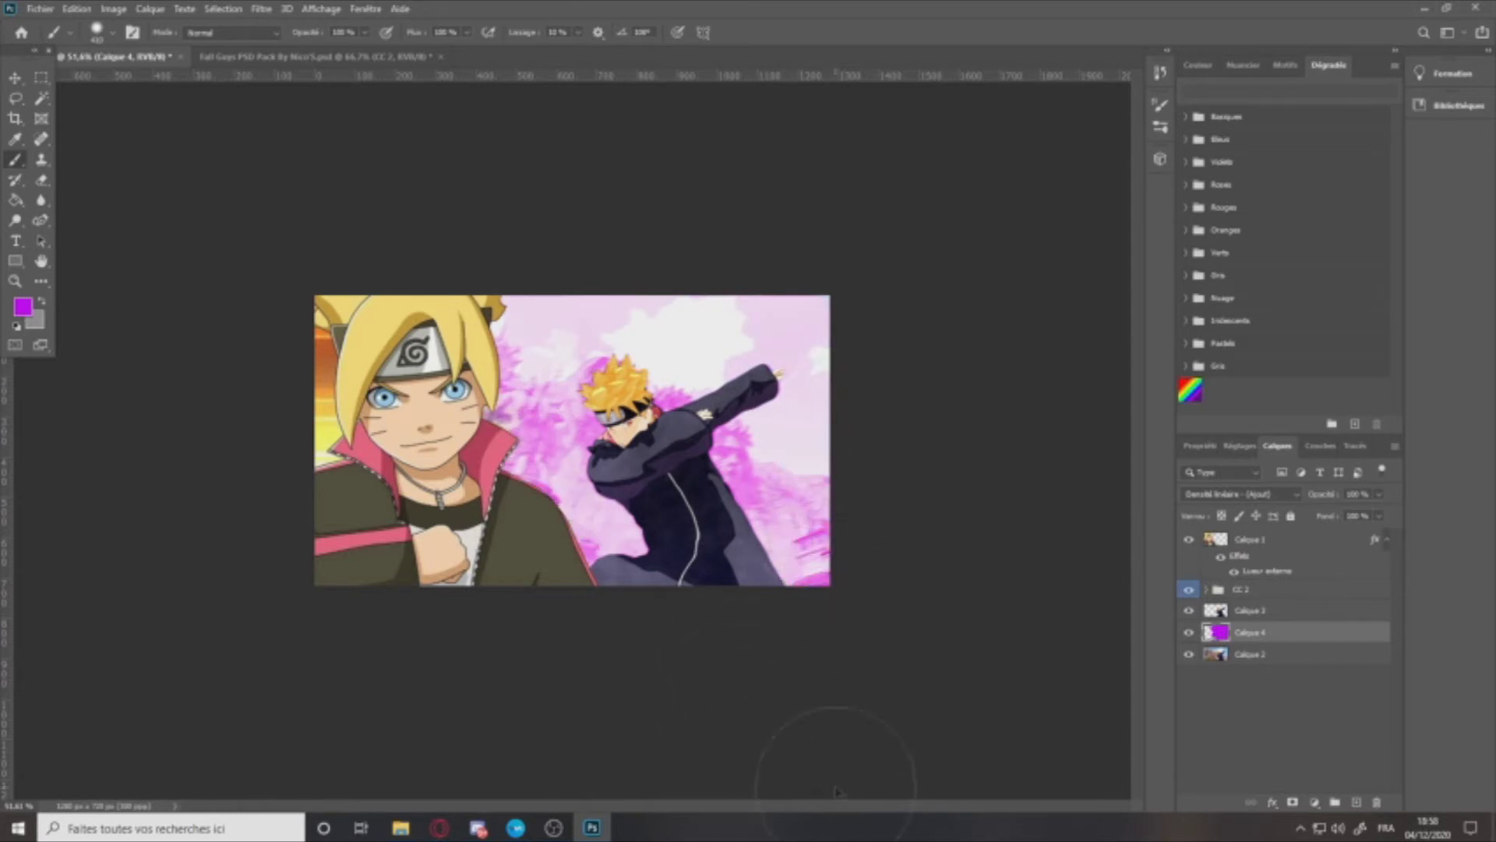
# Step: Undo the purple brush strokes and the layer's switch to the Densité linéaire - (Ajout) blend mode
pyautogui.hotkey('ctrl', 'z')
pyautogui.hotkey('ctrl', 'z')
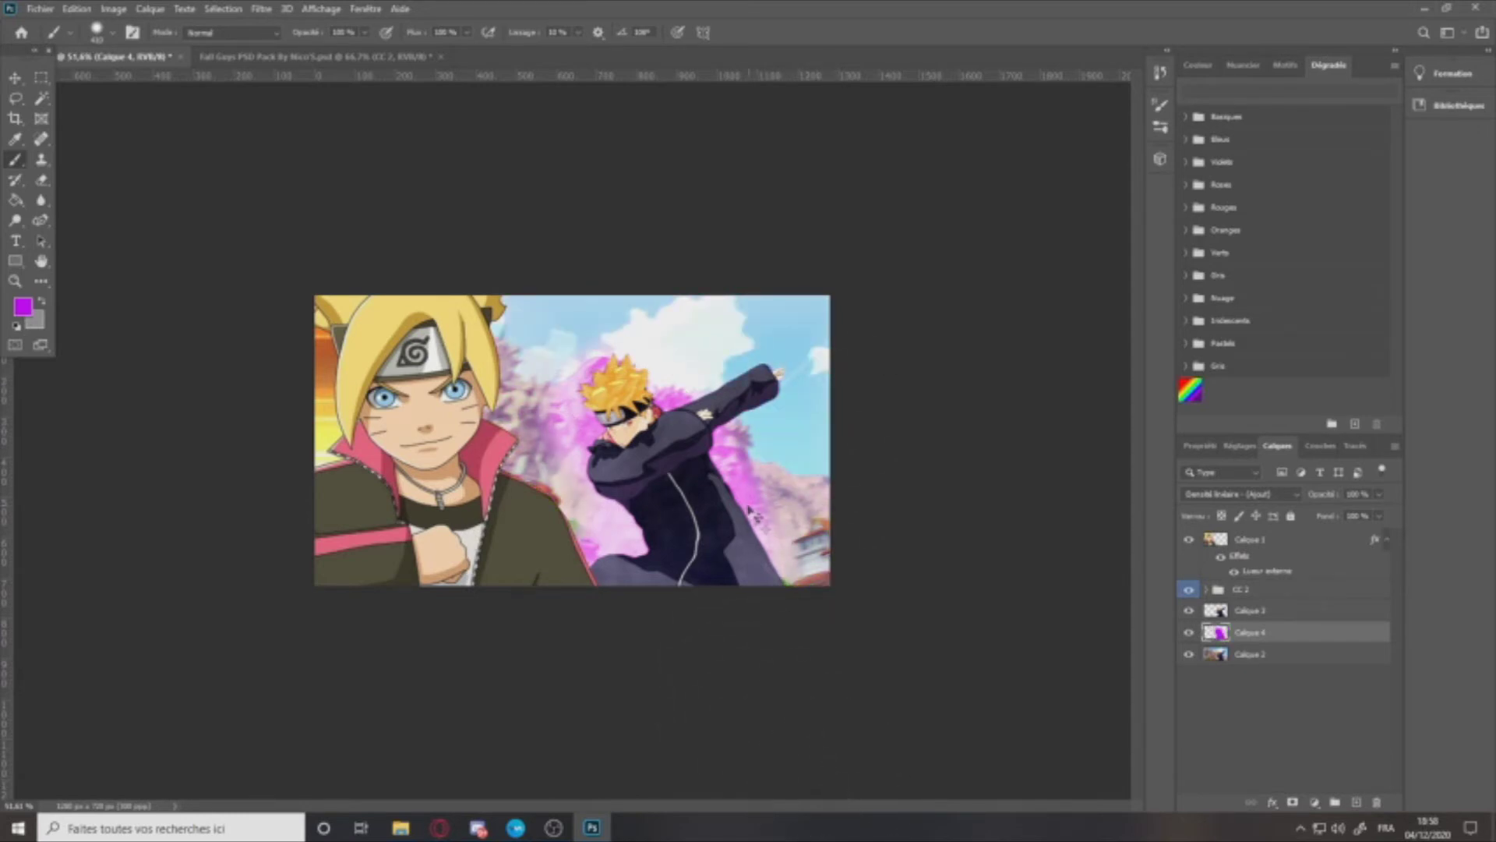
pyautogui.hotkey('ctrl', 'z')
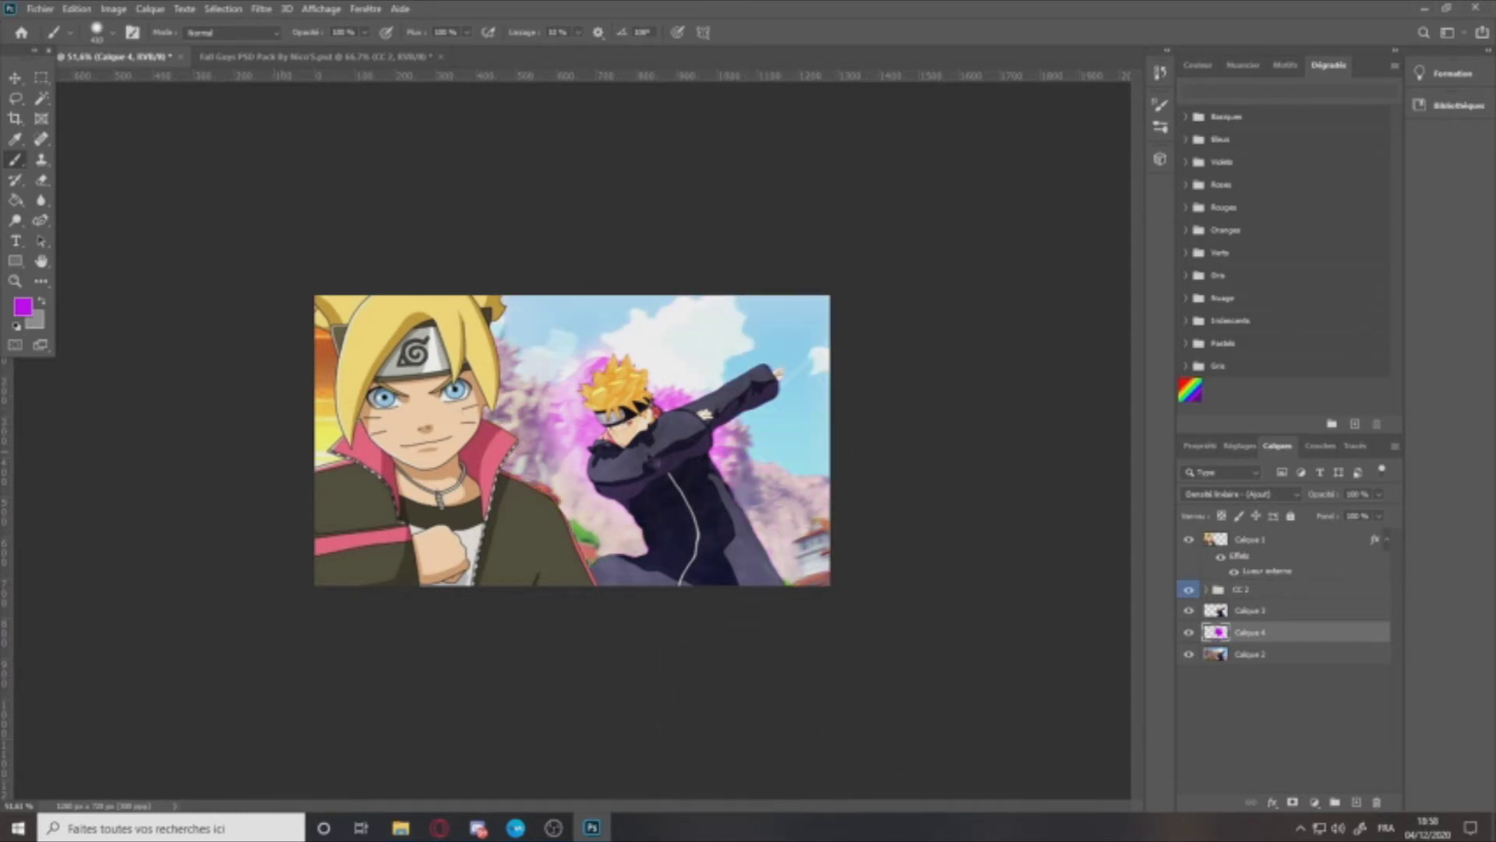
pyautogui.hotkey('ctrl', 'z')
pyautogui.hotkey('ctrl', 'z')
pyautogui.hotkey('ctrl', 'z')
pyautogui.hotkey('ctrl', 'z')
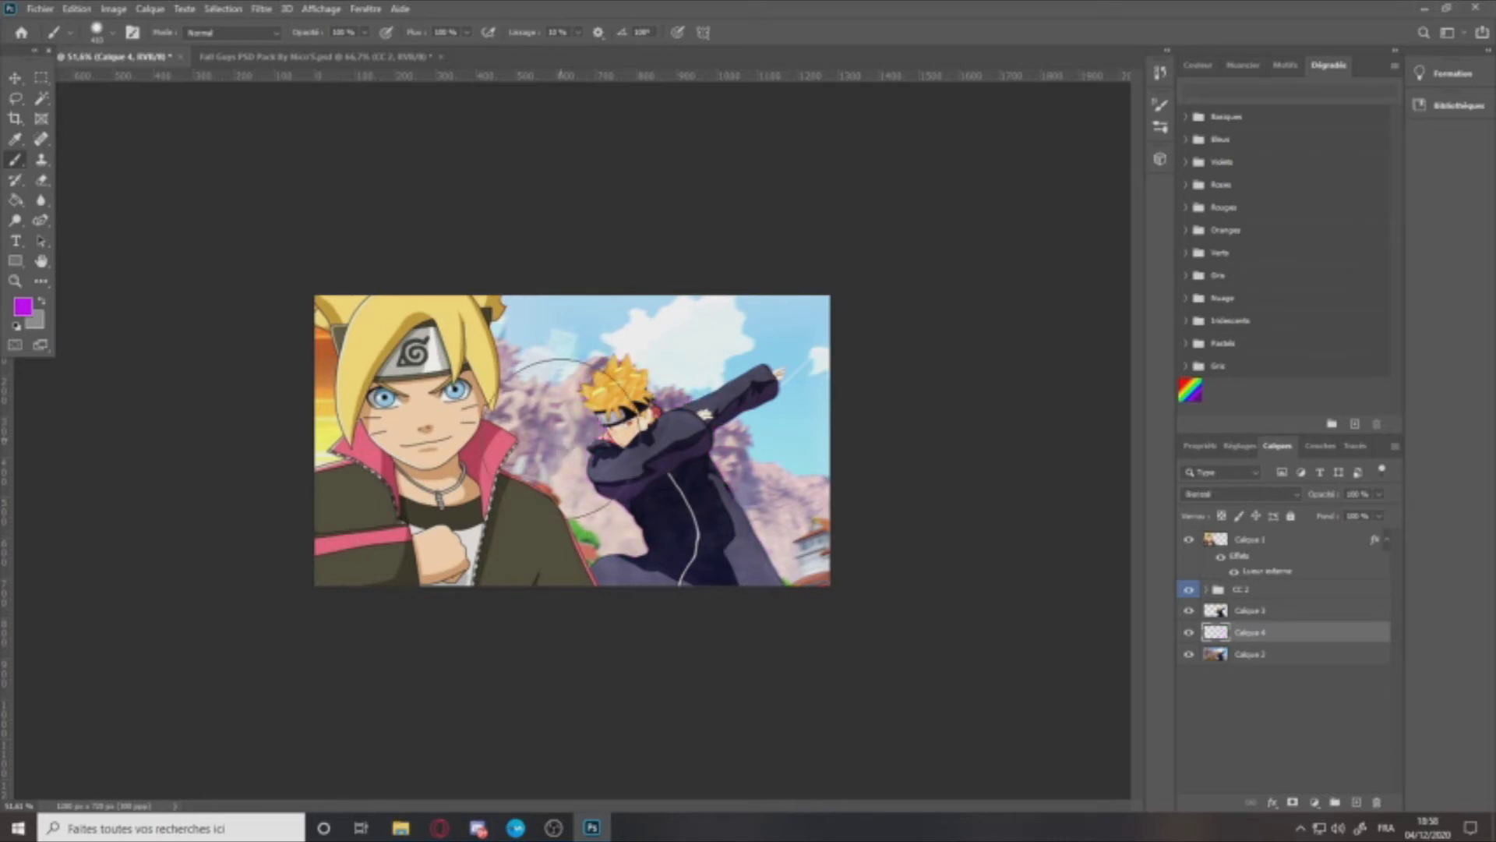
# Step: Try covering the background behind the dabbing character with yellow sampled beside the blond ninja, and preview other blend modes for it
pyautogui.keyDown('alt'); pyautogui.click(322, 378); pyautogui.keyUp('alt')
pyautogui.keyDown('alt'); pyautogui.click(316, 445); pyautogui.keyUp('alt')
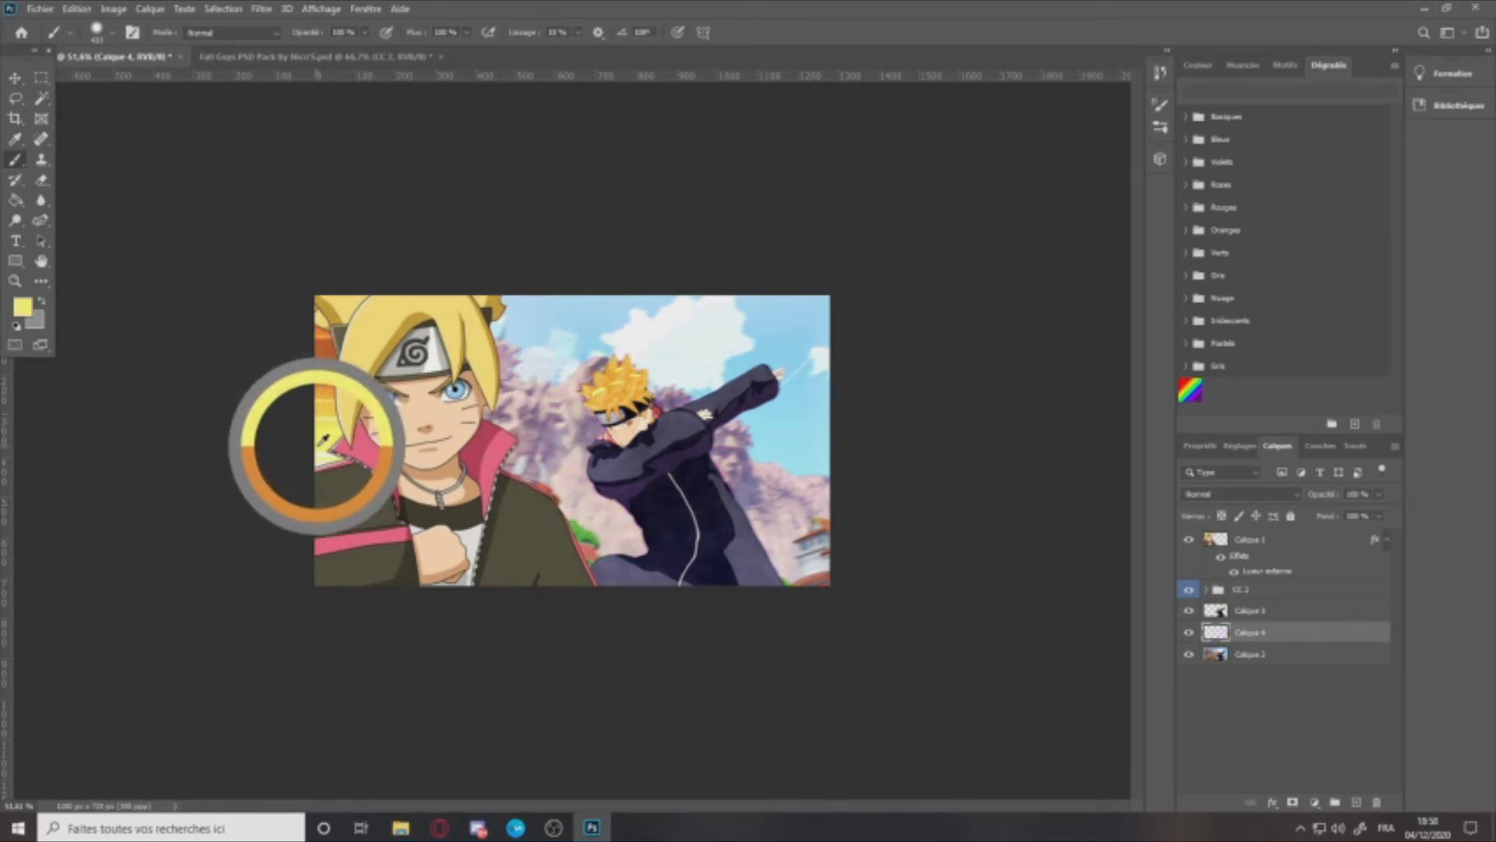
pyautogui.moveTo(630, 418)
pyautogui.mouseDown()
pyautogui.moveTo(729, 441)
pyautogui.moveTo(784, 612)
pyautogui.moveTo(668, 596)
pyautogui.moveTo(608, 374)
pyautogui.moveTo(752, 335)
pyautogui.moveTo(510, 370)
pyautogui.moveTo(701, 586)
pyautogui.mouseUp()
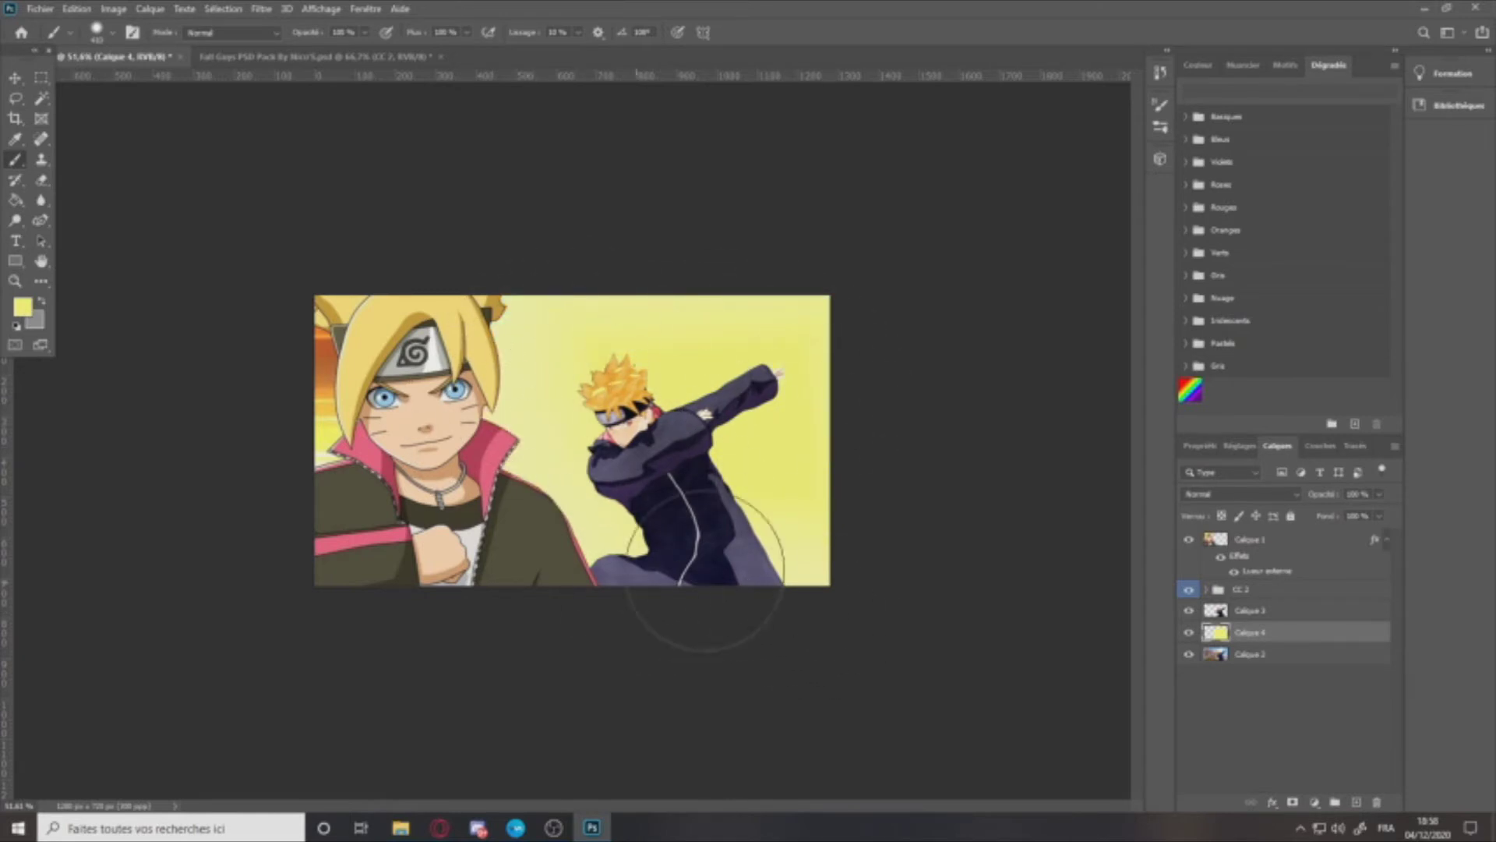
pyautogui.click(1249, 491)
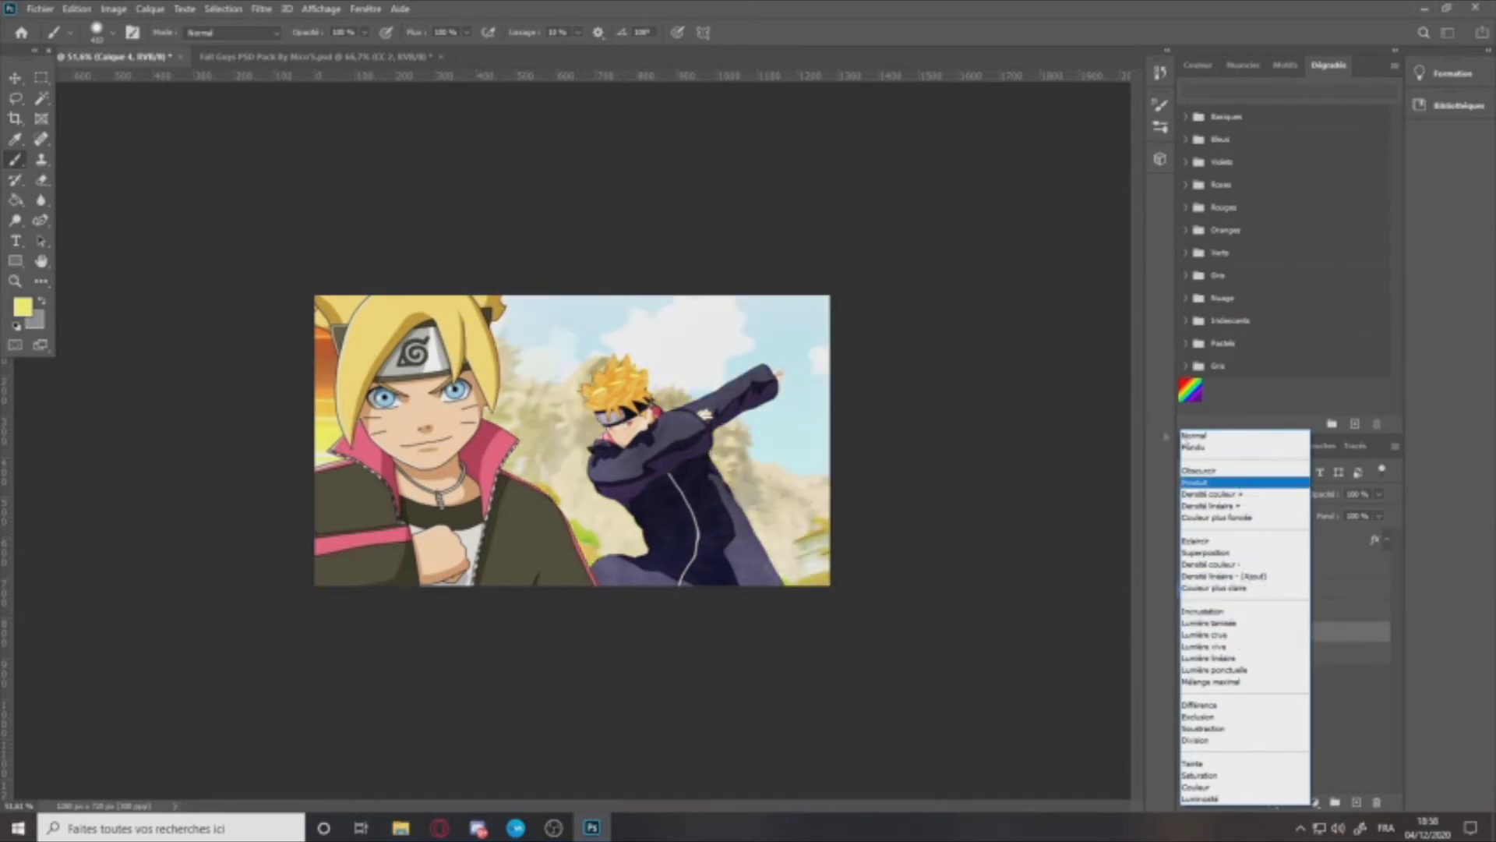
pyautogui.click(1076, 454)
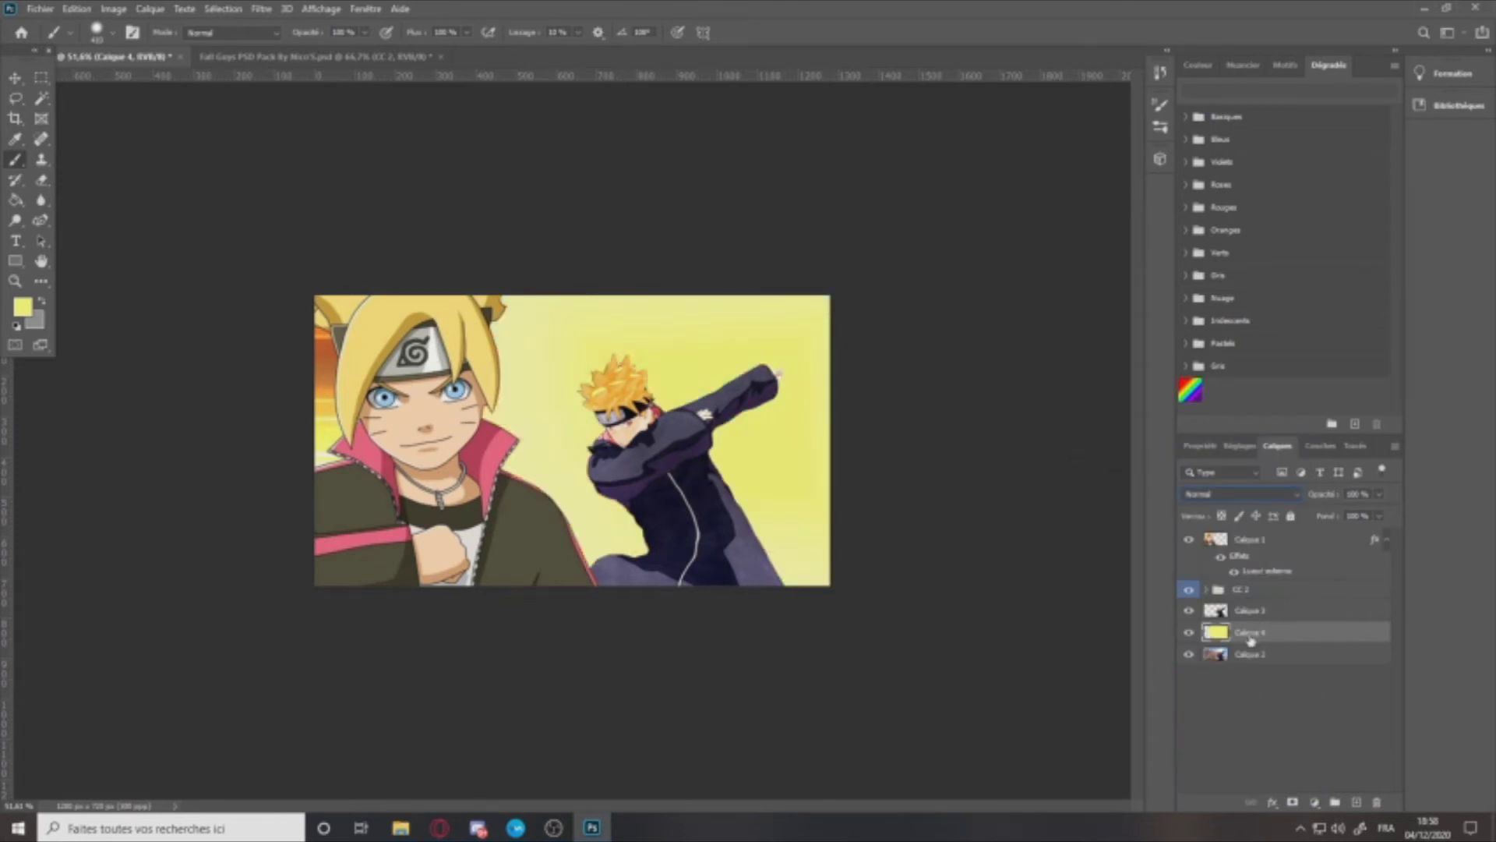
# Step: Delete the yellow painted layer and create a new empty layer beneath the dabbing cut-out
pyautogui.click(1232, 706)
pyautogui.click(1237, 637)
pyautogui.press('Delete')
pyautogui.click(1356, 803)
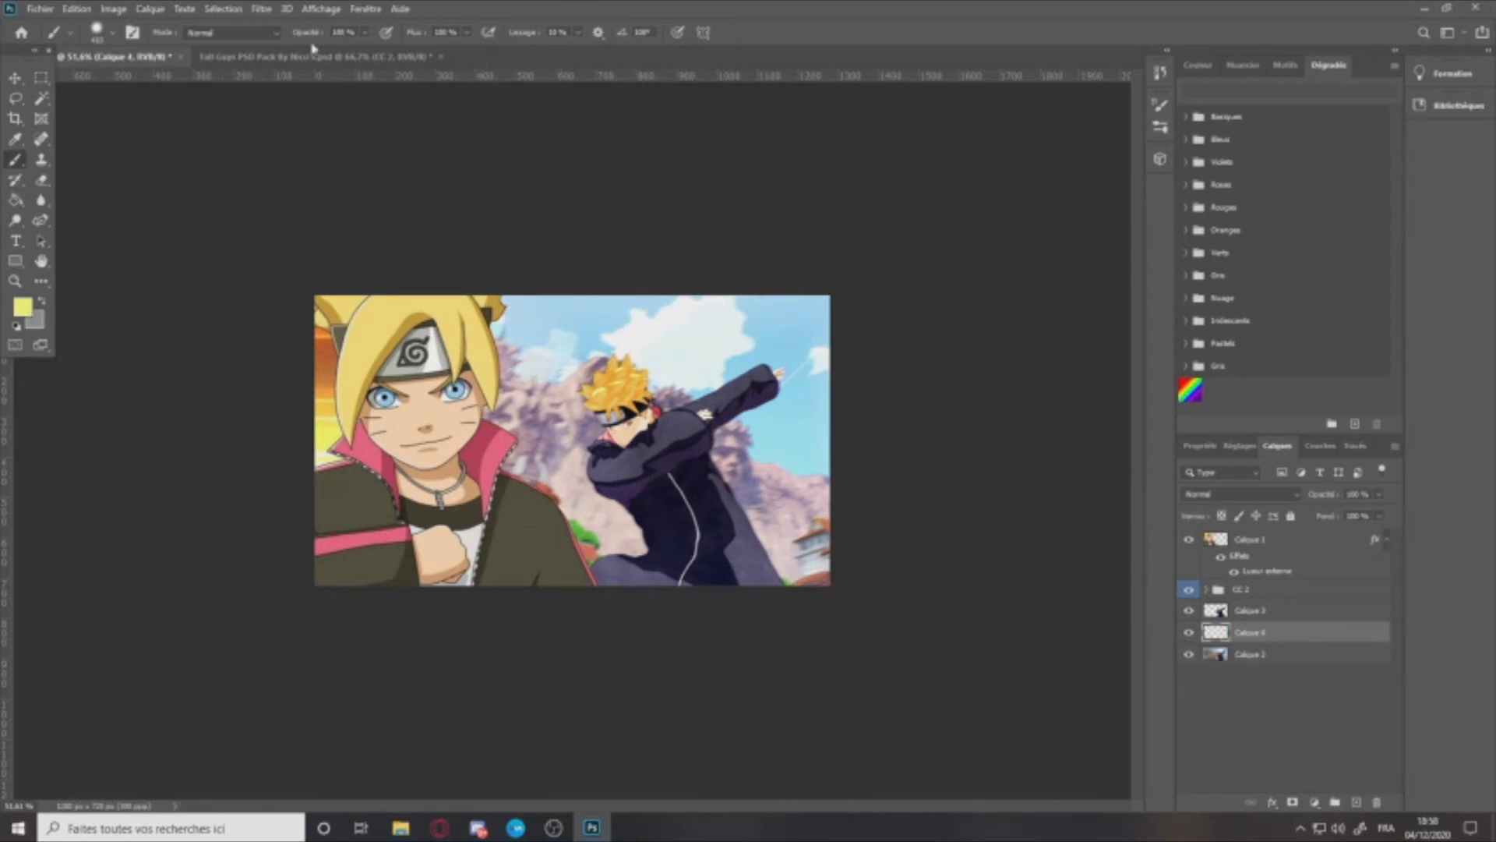
# Step: Switch to the Gradient tool and set the foreground colour to the dark grey sampled from the area around the canvas
pyautogui.rightClick(14, 201)
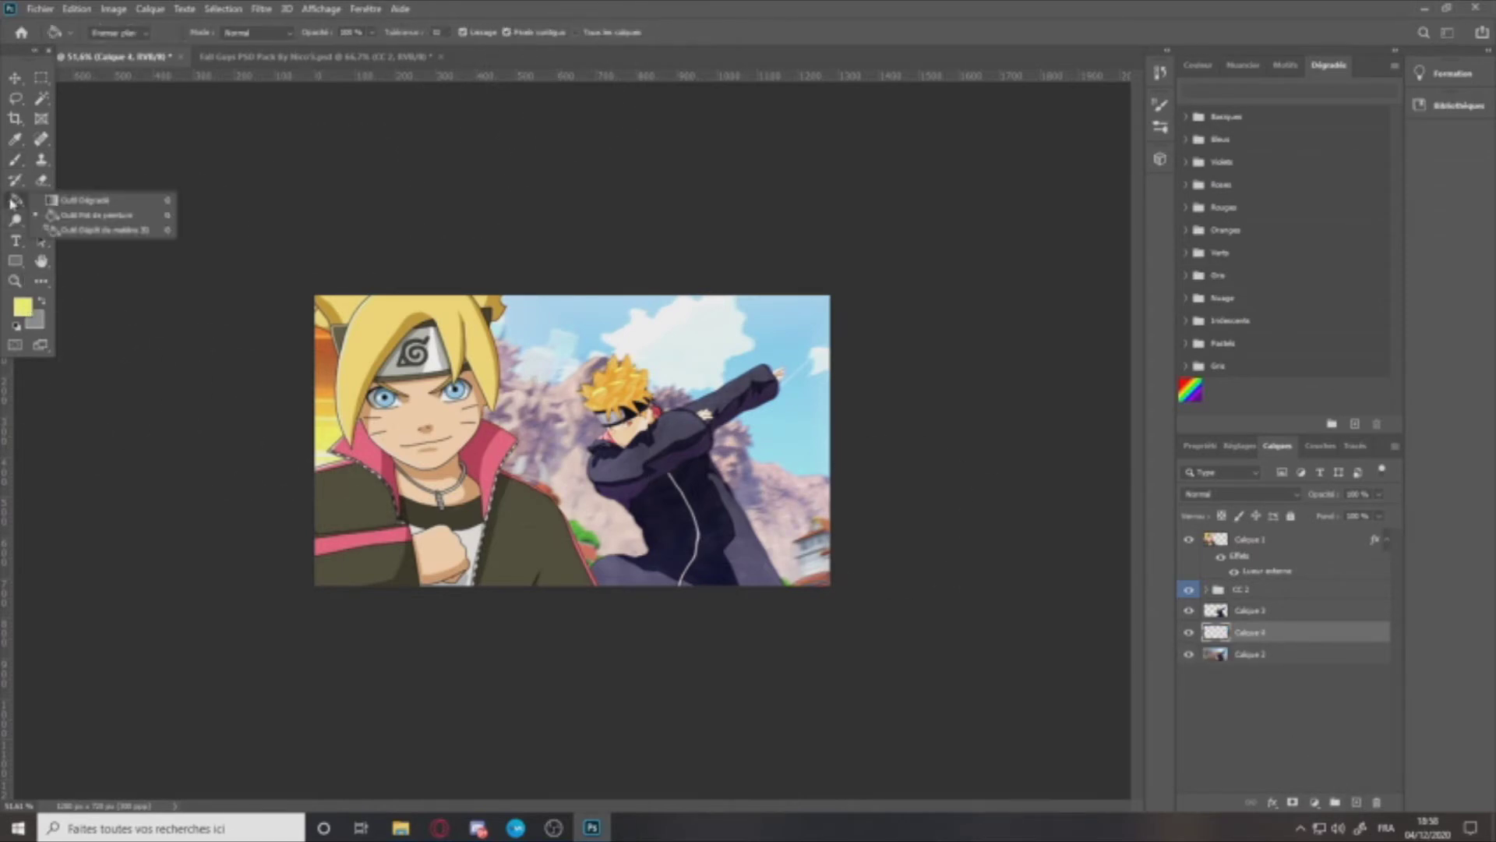
pyautogui.click(78, 201)
pyautogui.click(21, 305)
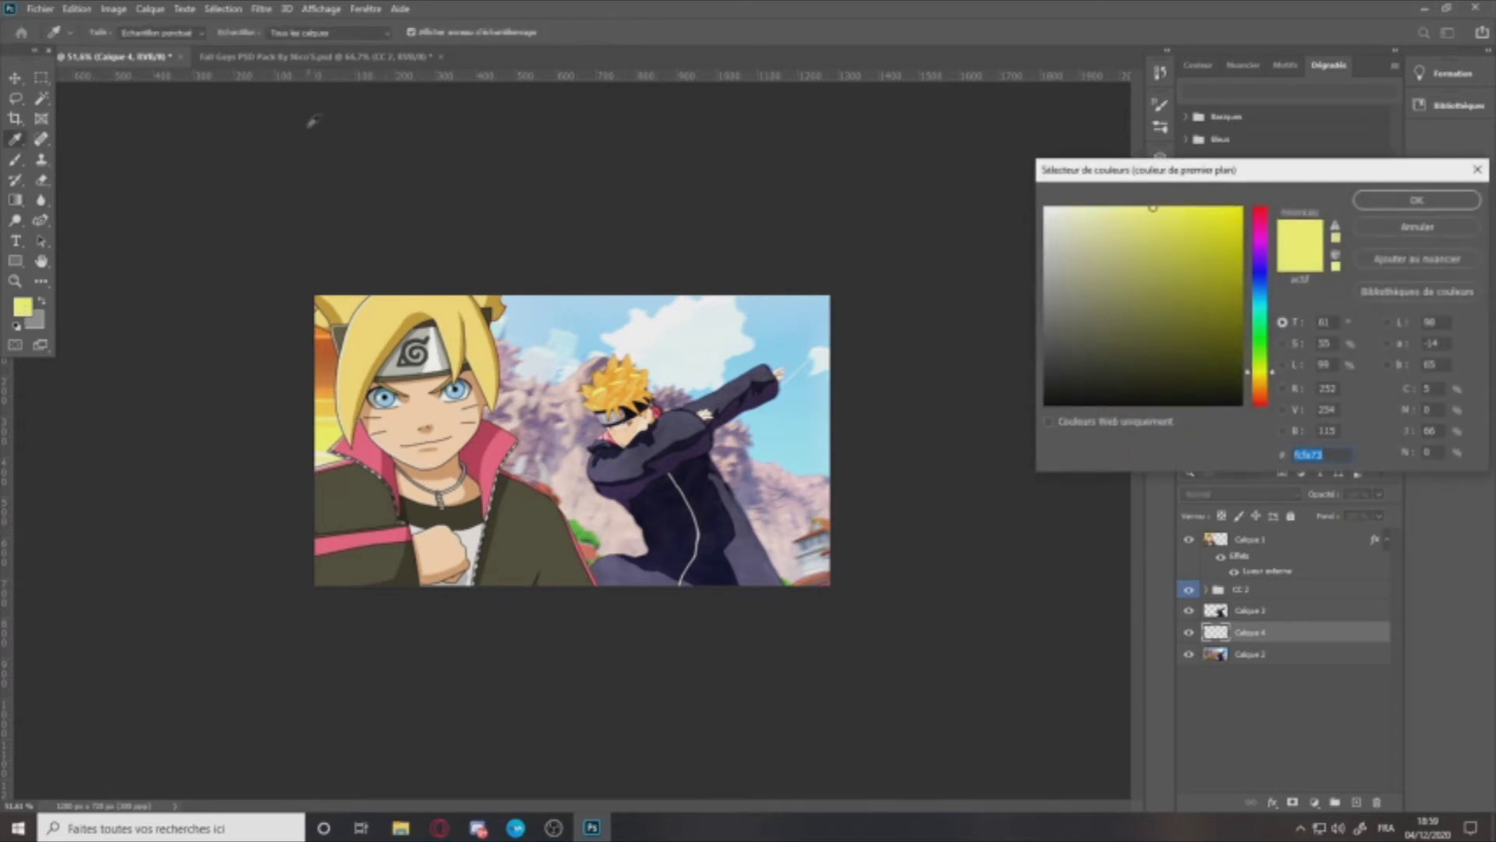
pyautogui.click(288, 220)
pyautogui.click(1403, 201)
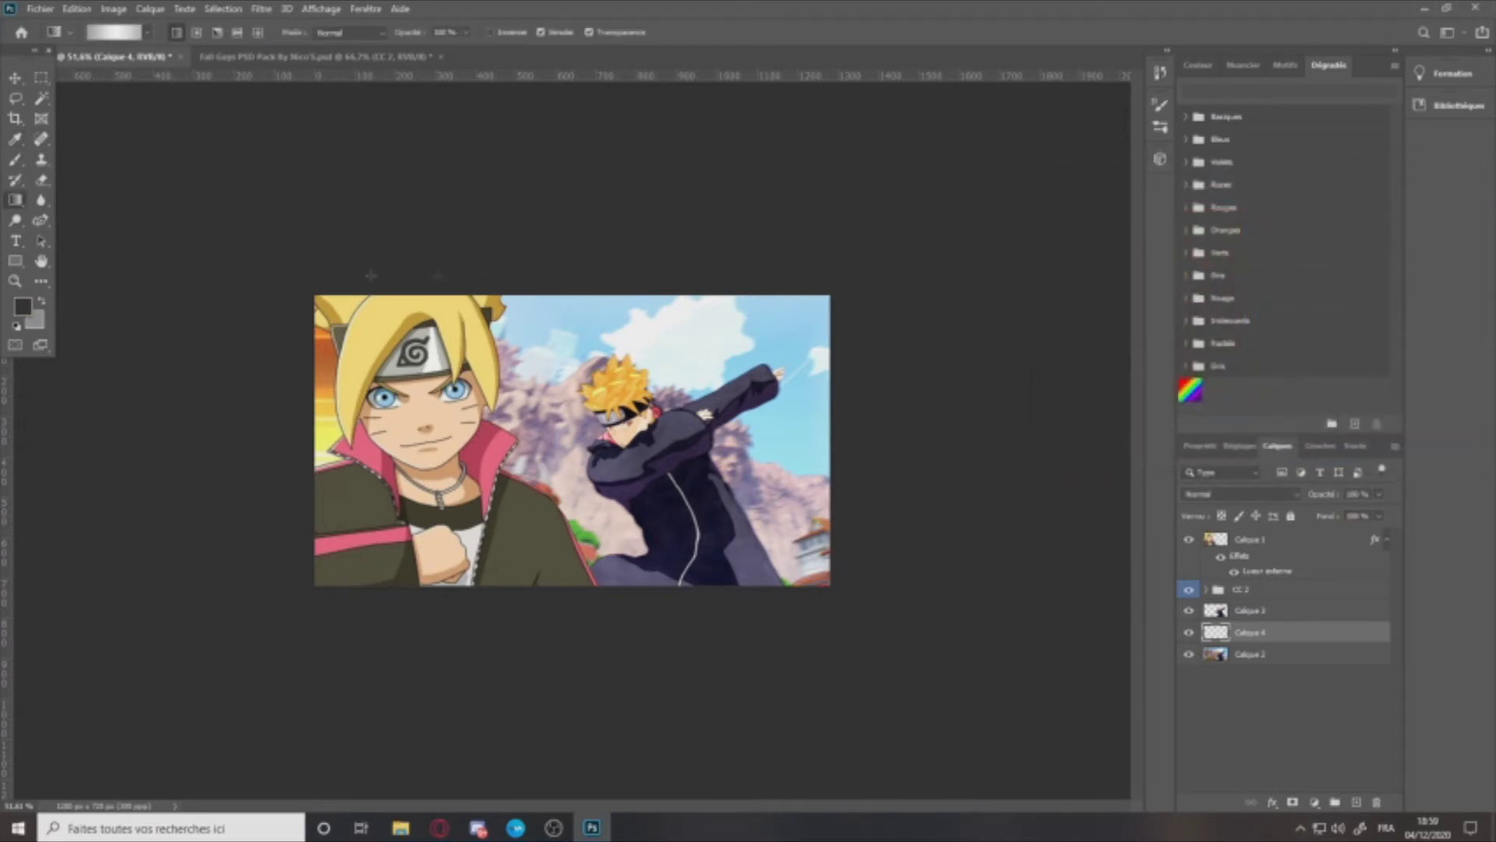
# Step: Recolour the gradient's start and middle stops with orange tones sampled from the backdrop behind the blond ninja
pyautogui.click(106, 35)
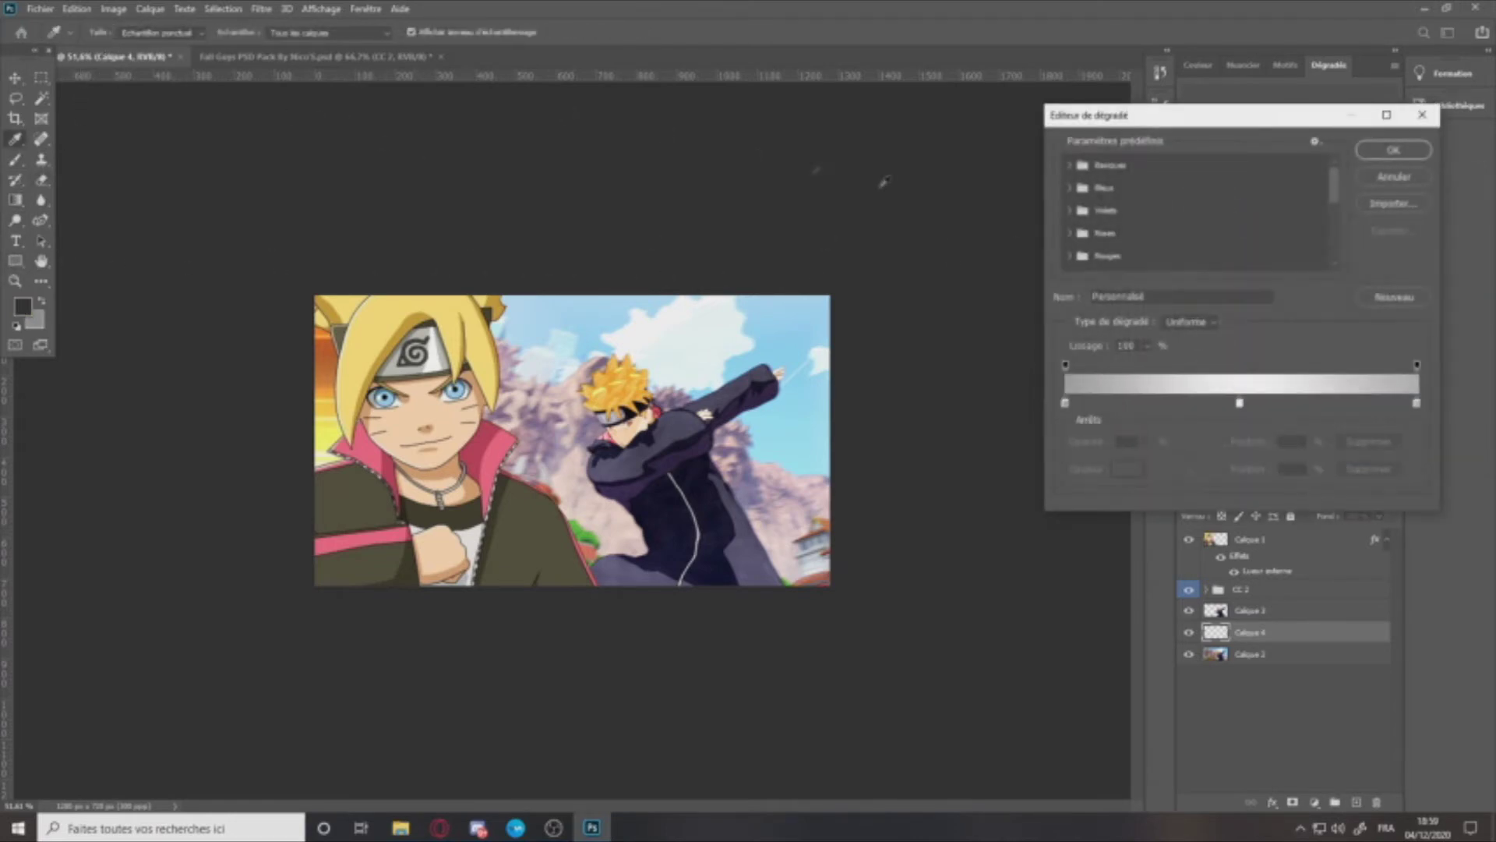
pyautogui.scroll(-3, 1123, 252)
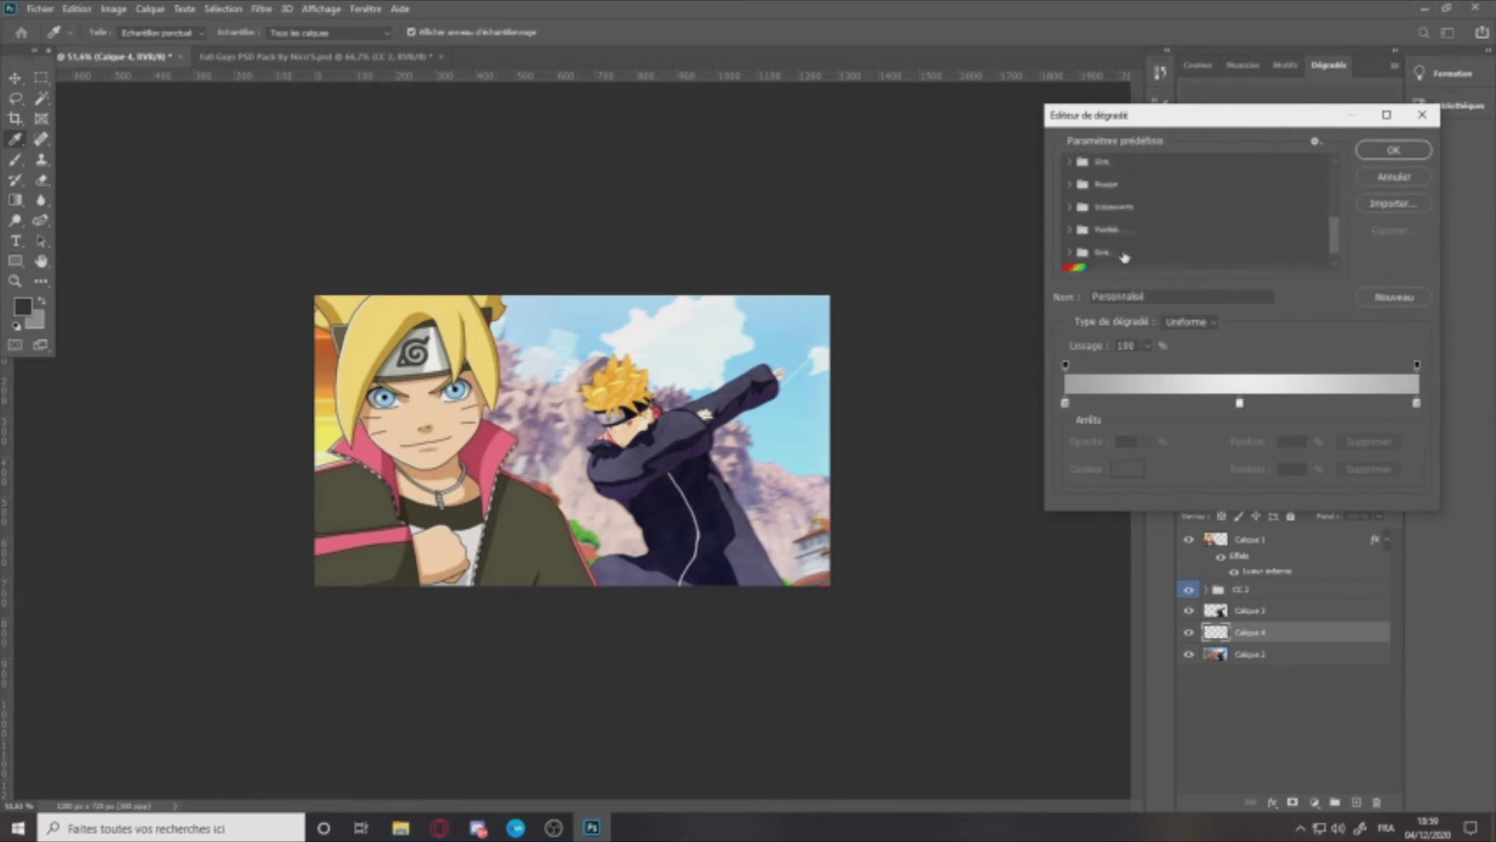
pyautogui.click(1065, 403)
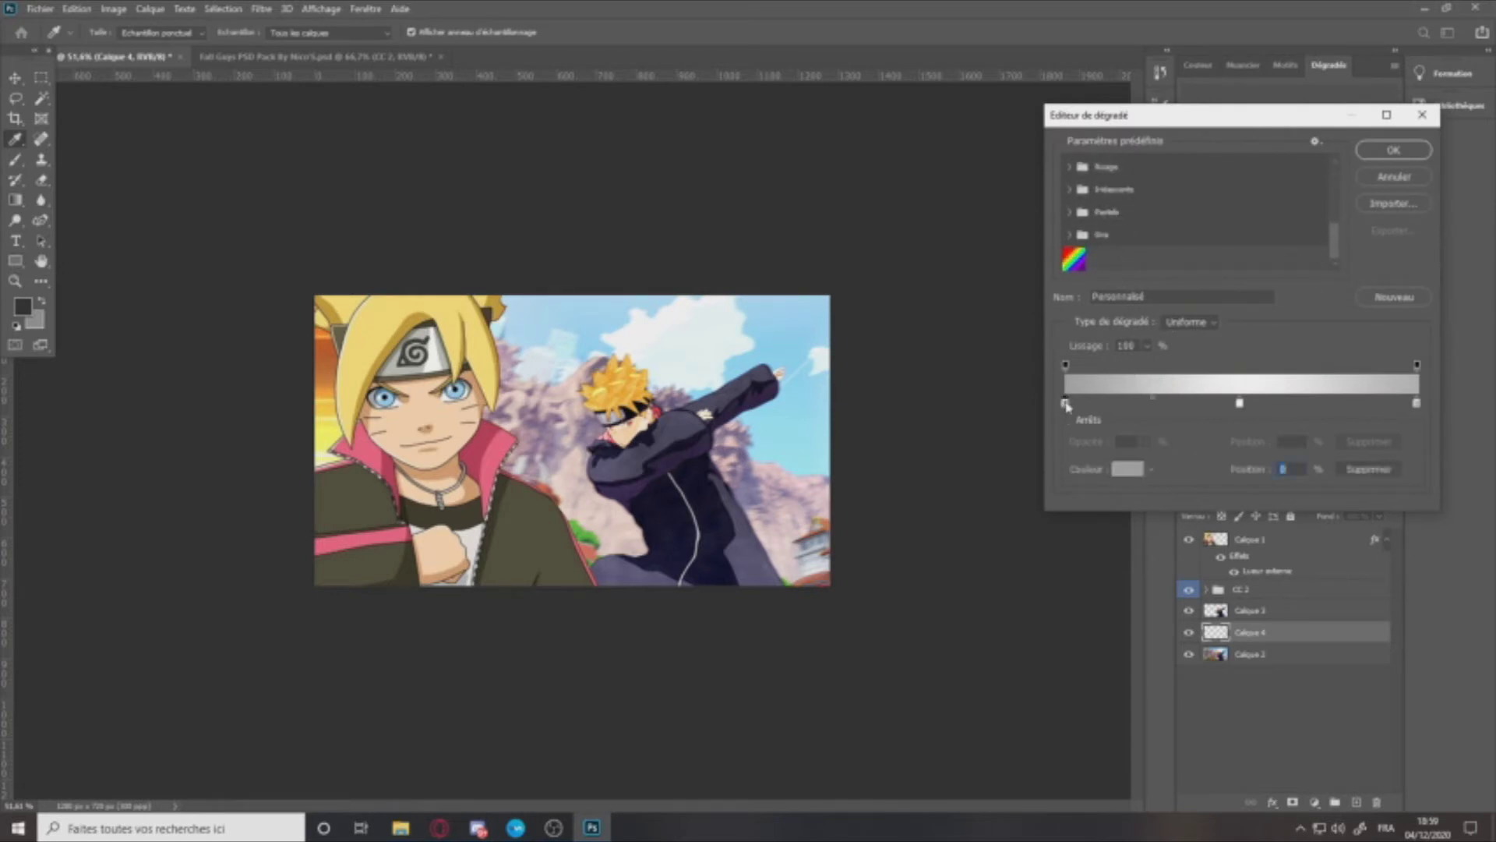
pyautogui.click(330, 359)
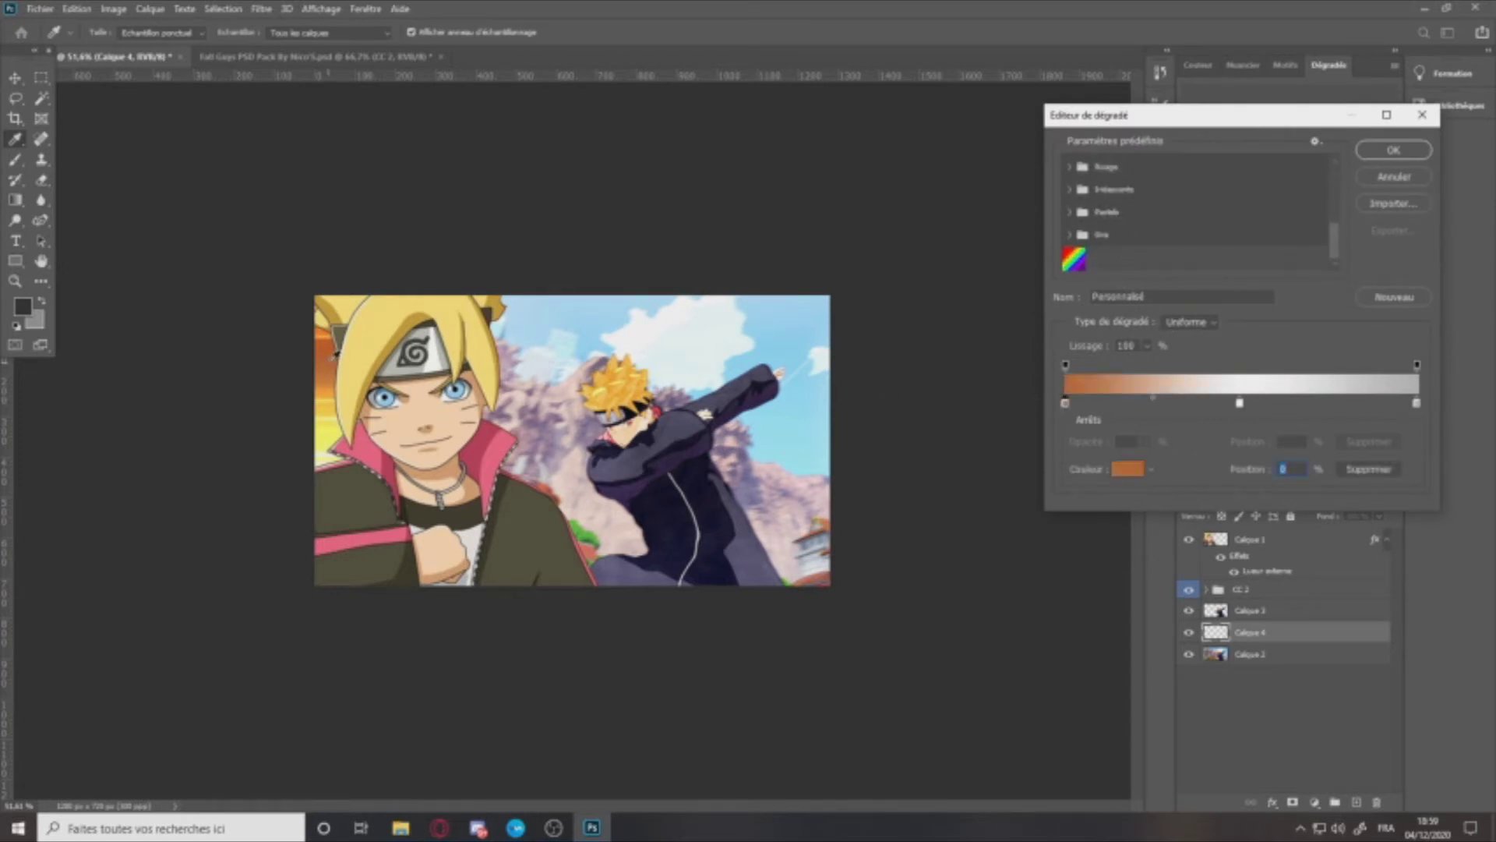
pyautogui.click(1240, 403)
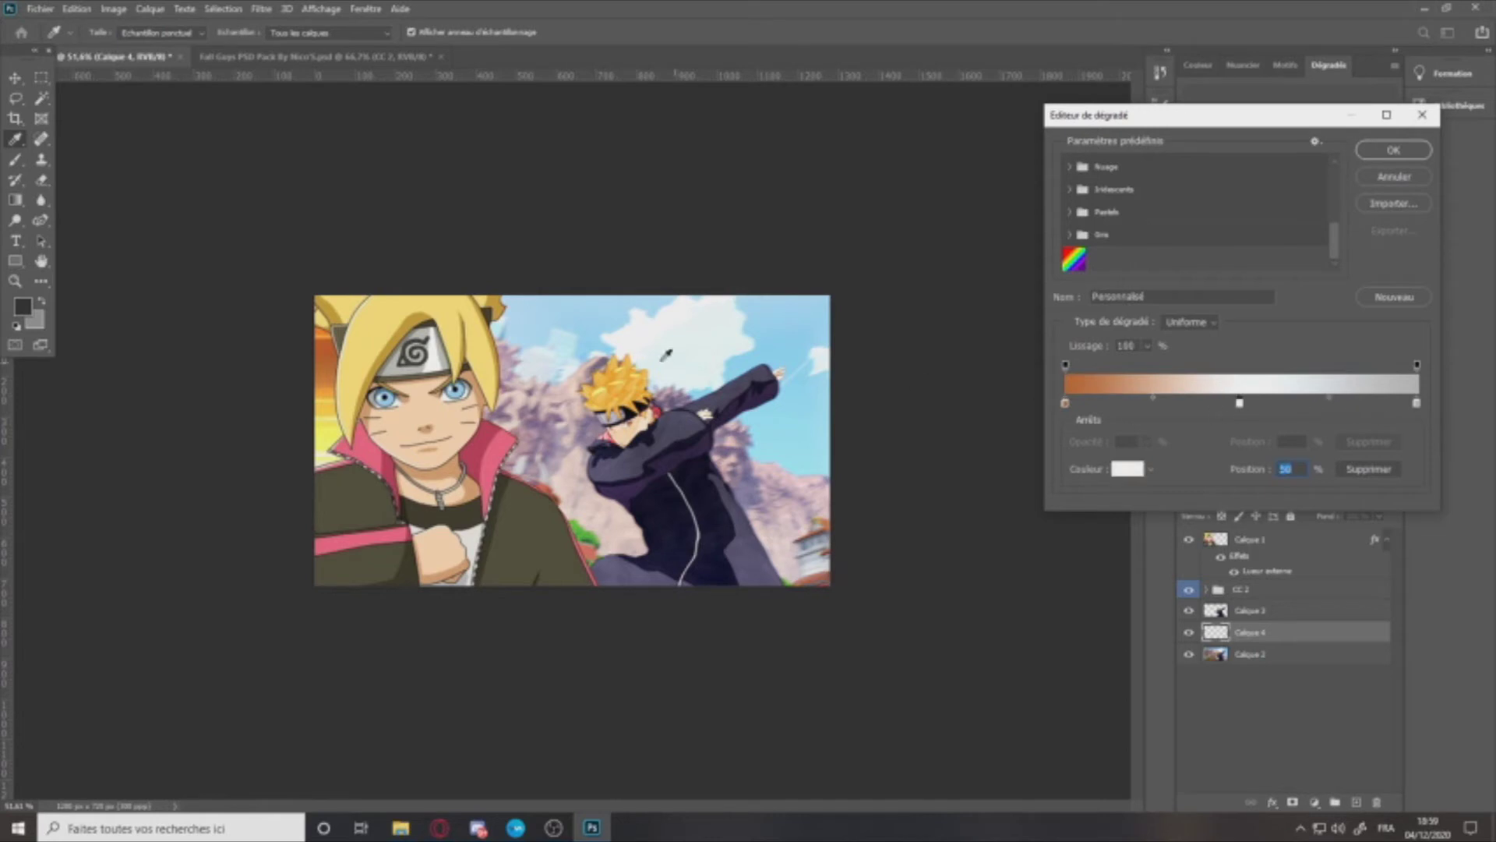
pyautogui.click(323, 363)
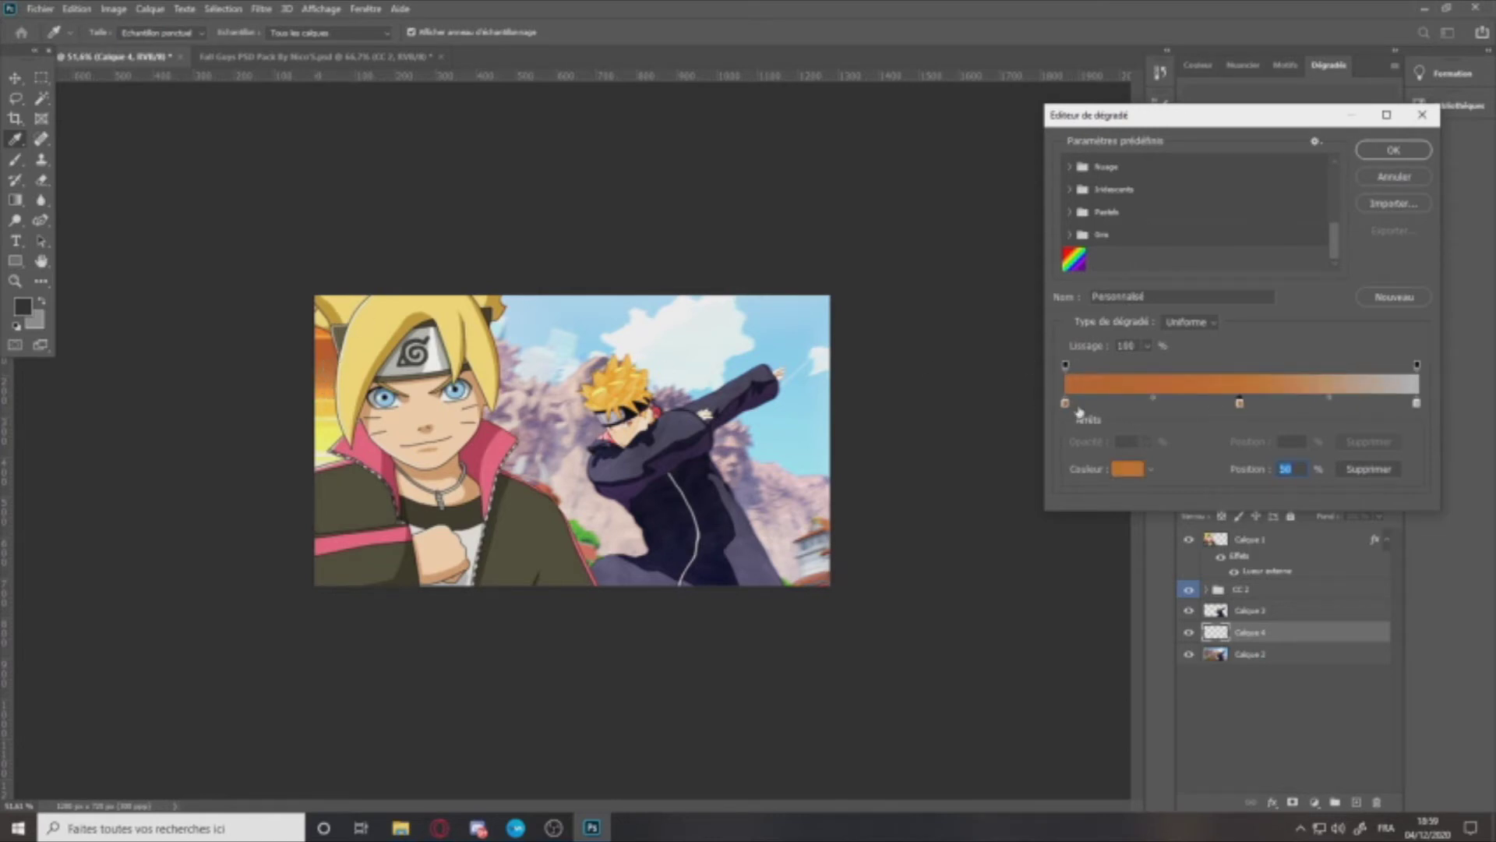
pyautogui.click(1065, 404)
pyautogui.click(325, 321)
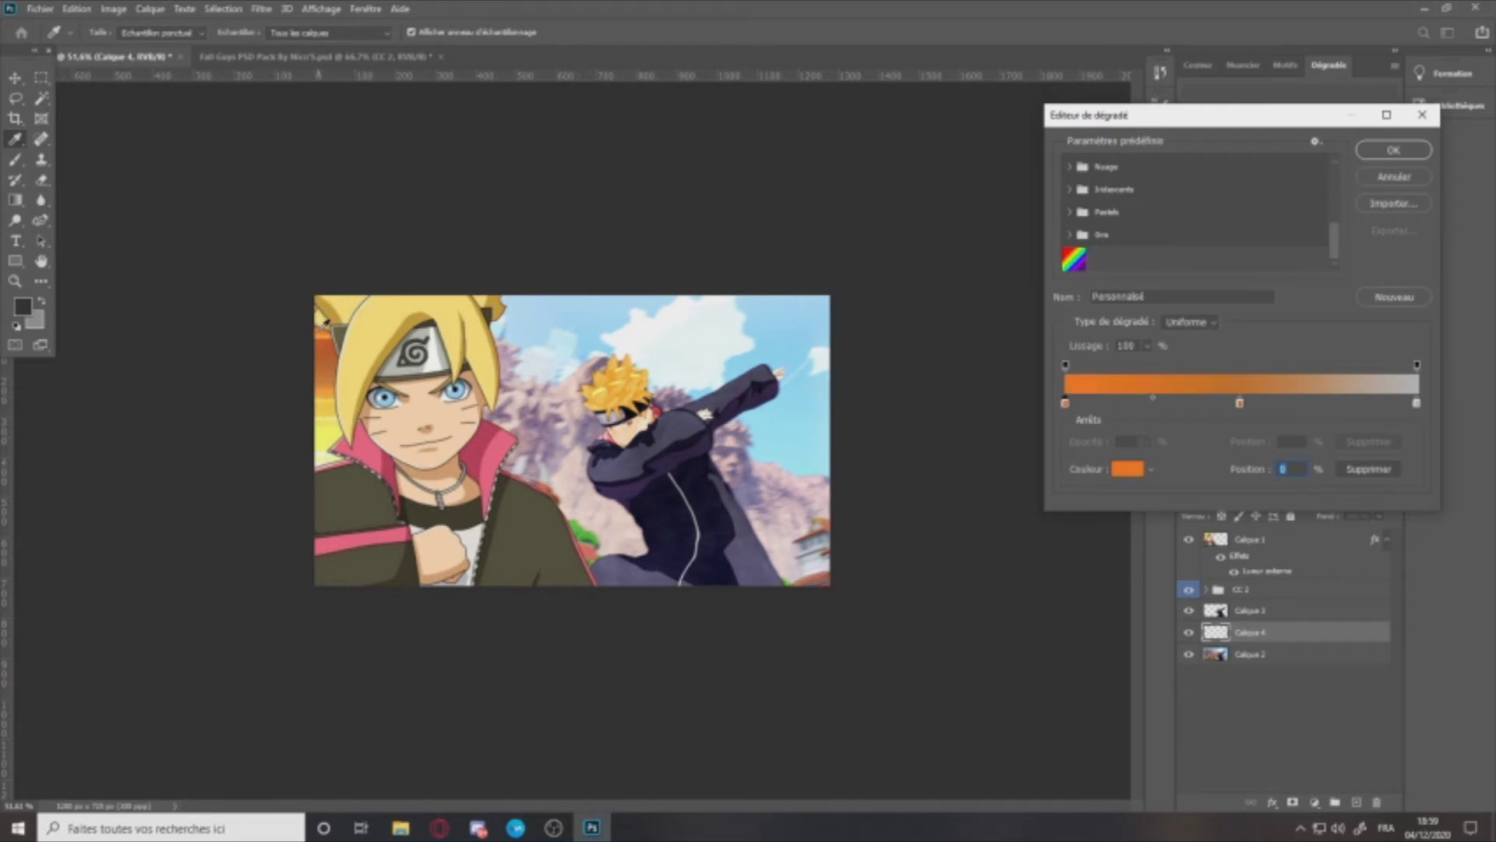
# Step: Set the gradient's end stop to yellow sampled beside the blond ninja and shift the middle stop to about 39 %
pyautogui.click(1416, 405)
pyautogui.click(324, 451)
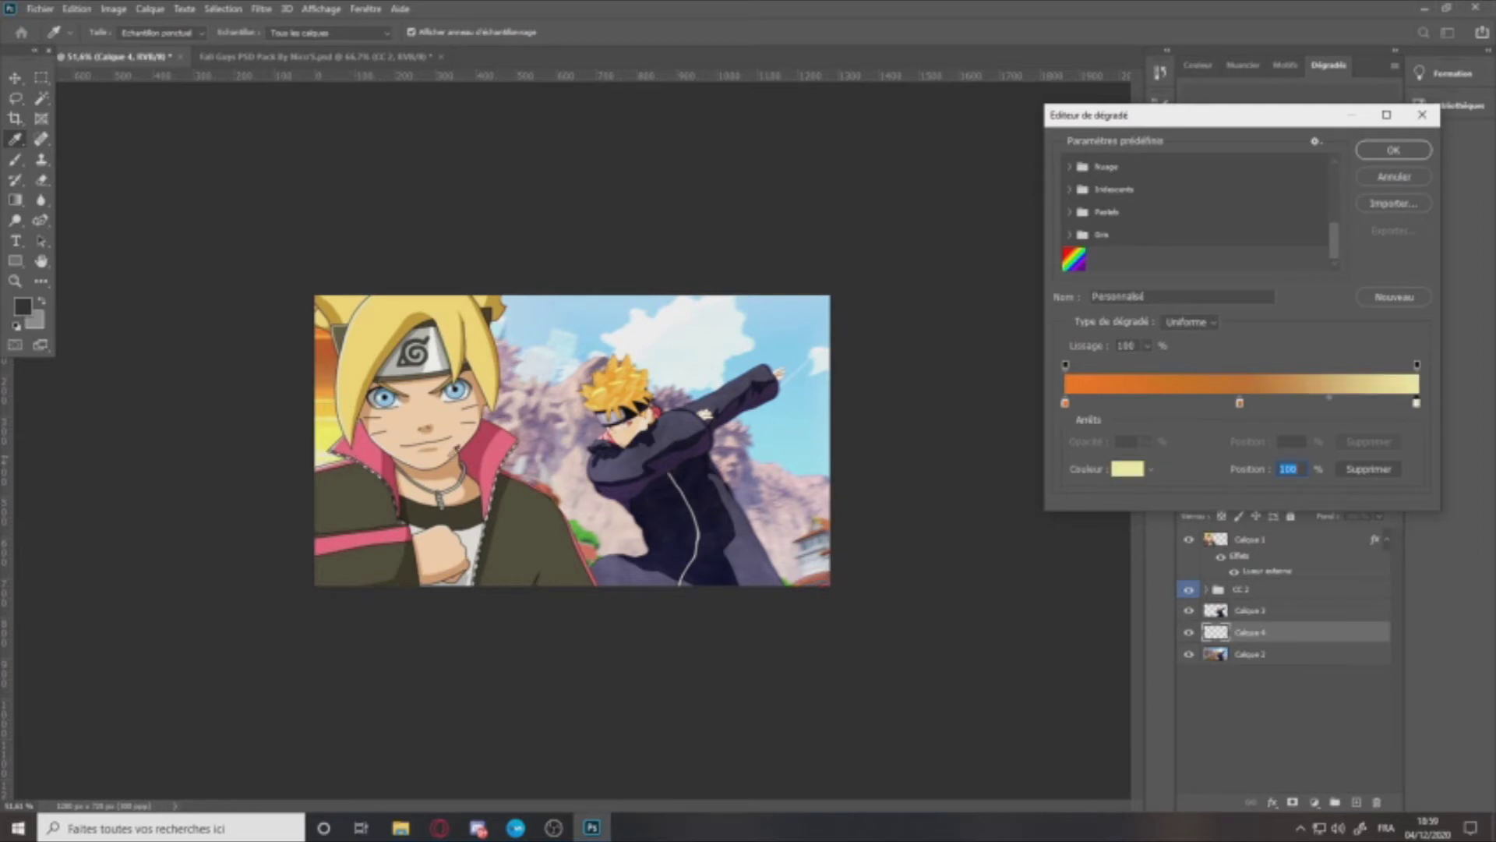
pyautogui.click(324, 421)
pyautogui.moveTo(1240, 403); pyautogui.dragTo(1200, 404)
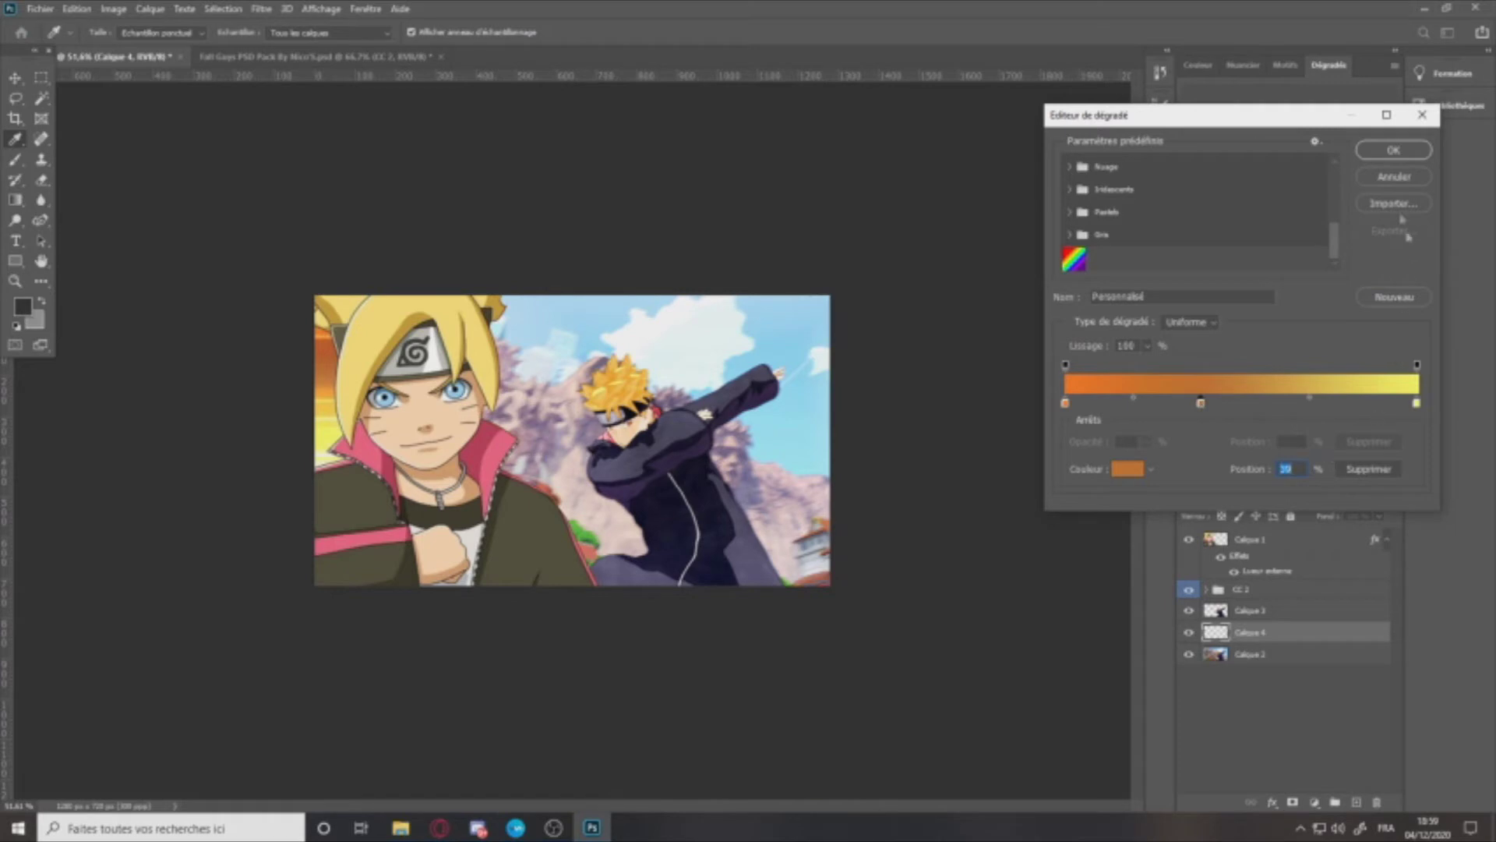
pyautogui.click(1394, 150)
# Step: Fill the empty layer with a vertical orange-to-yellow linear gradient and blend it as Densité linéaire - (Ajout) at 100 % opacity
pyautogui.moveTo(637, 282); pyautogui.dragTo(651, 693)
pyautogui.click(1277, 494)
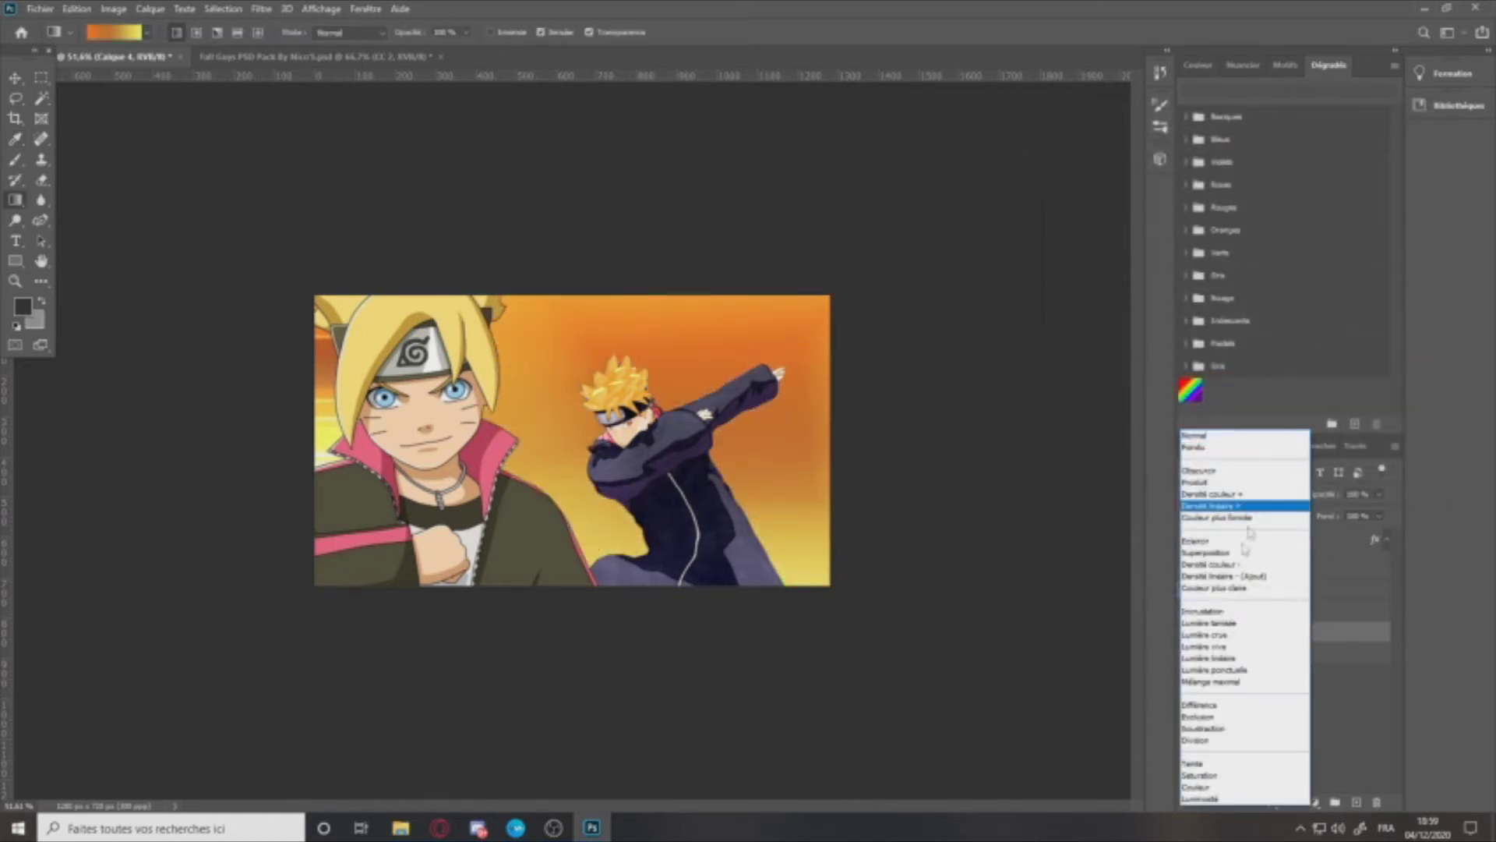
pyautogui.click(1228, 576)
pyautogui.click(1379, 494)
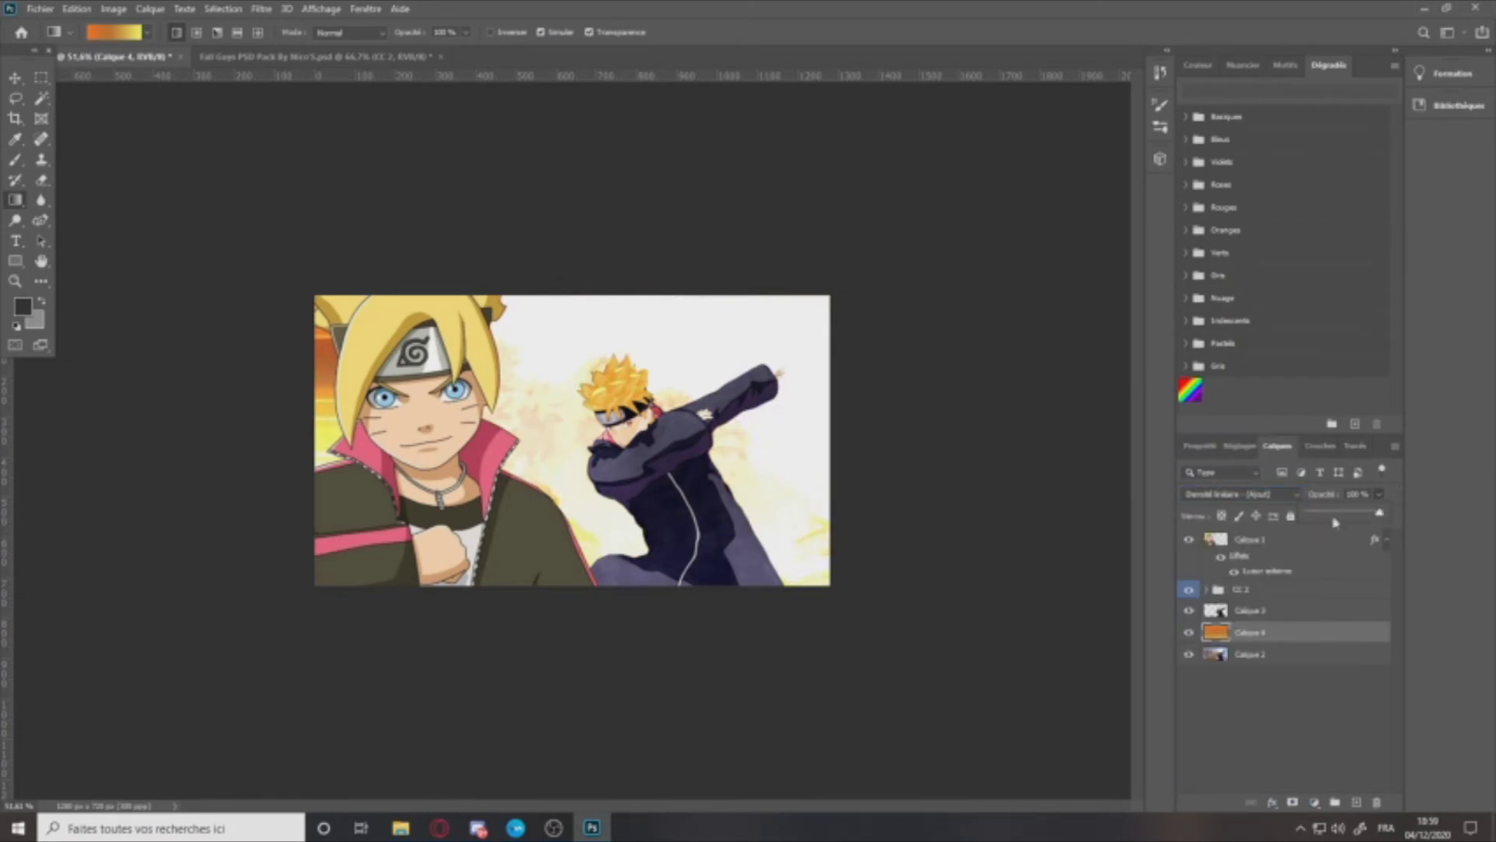
pyautogui.moveTo(1341, 514); pyautogui.dragTo(1379, 513)
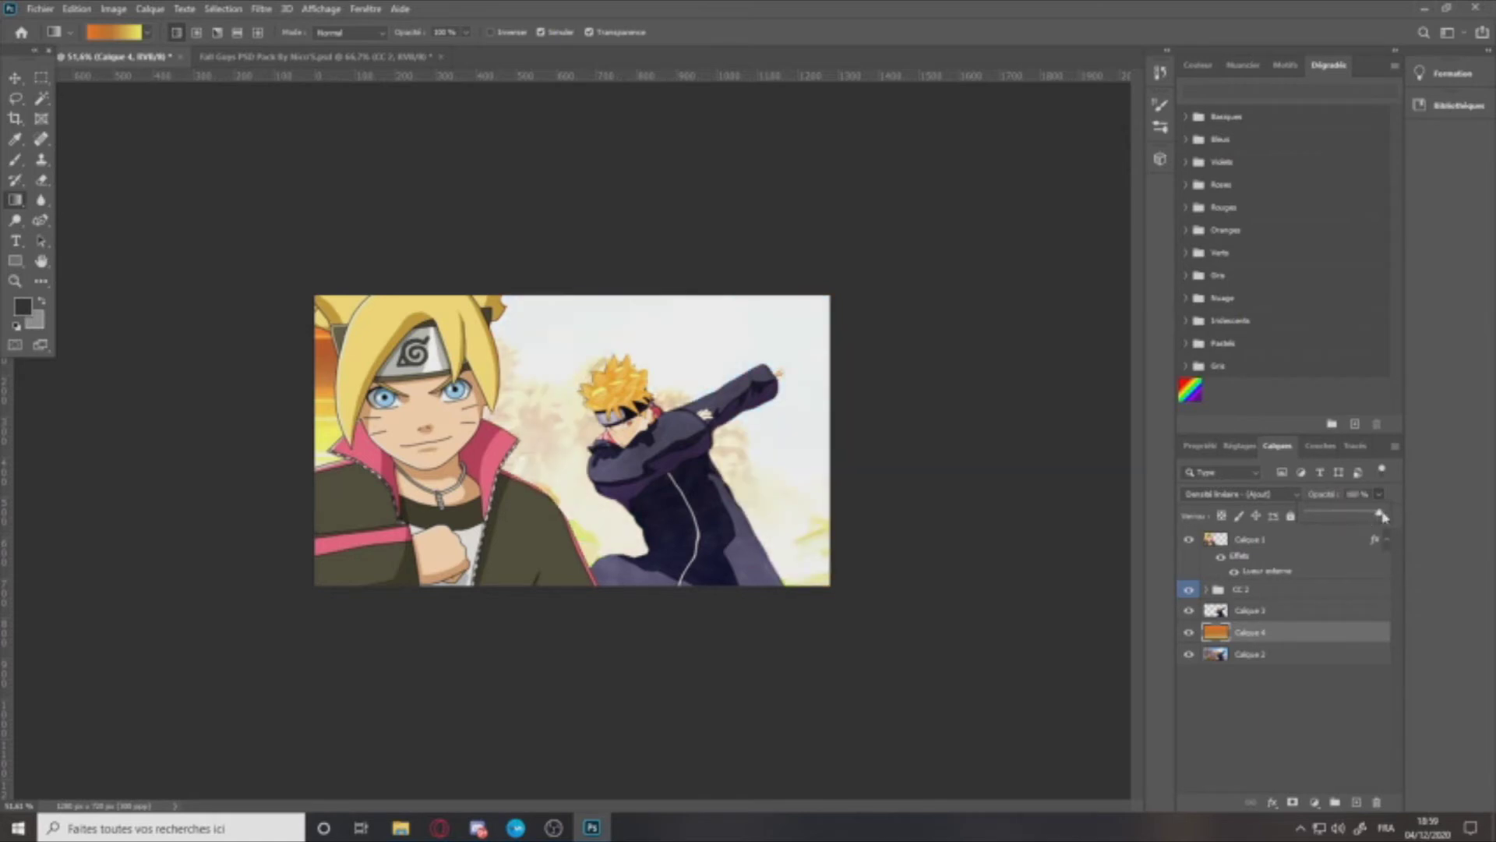
# Step: Try moving the gradient layer and the dabbing cut-out into the CC 2 group
pyautogui.moveTo(1290, 632); pyautogui.dragTo(1254, 590)
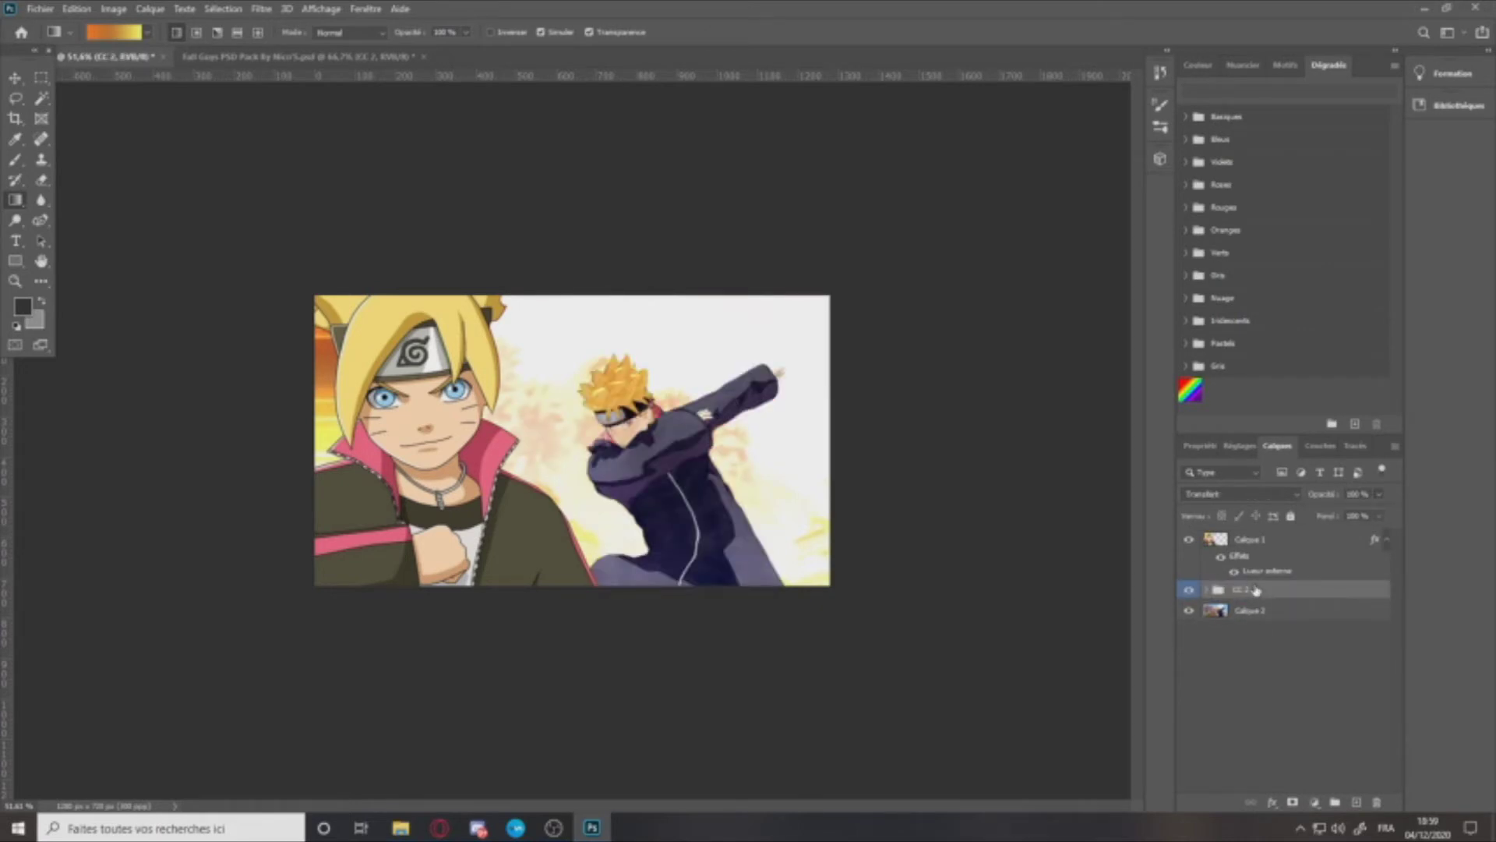
pyautogui.hotkey('ctrl', 'z')
pyautogui.hotkey('ctrl', 'z')
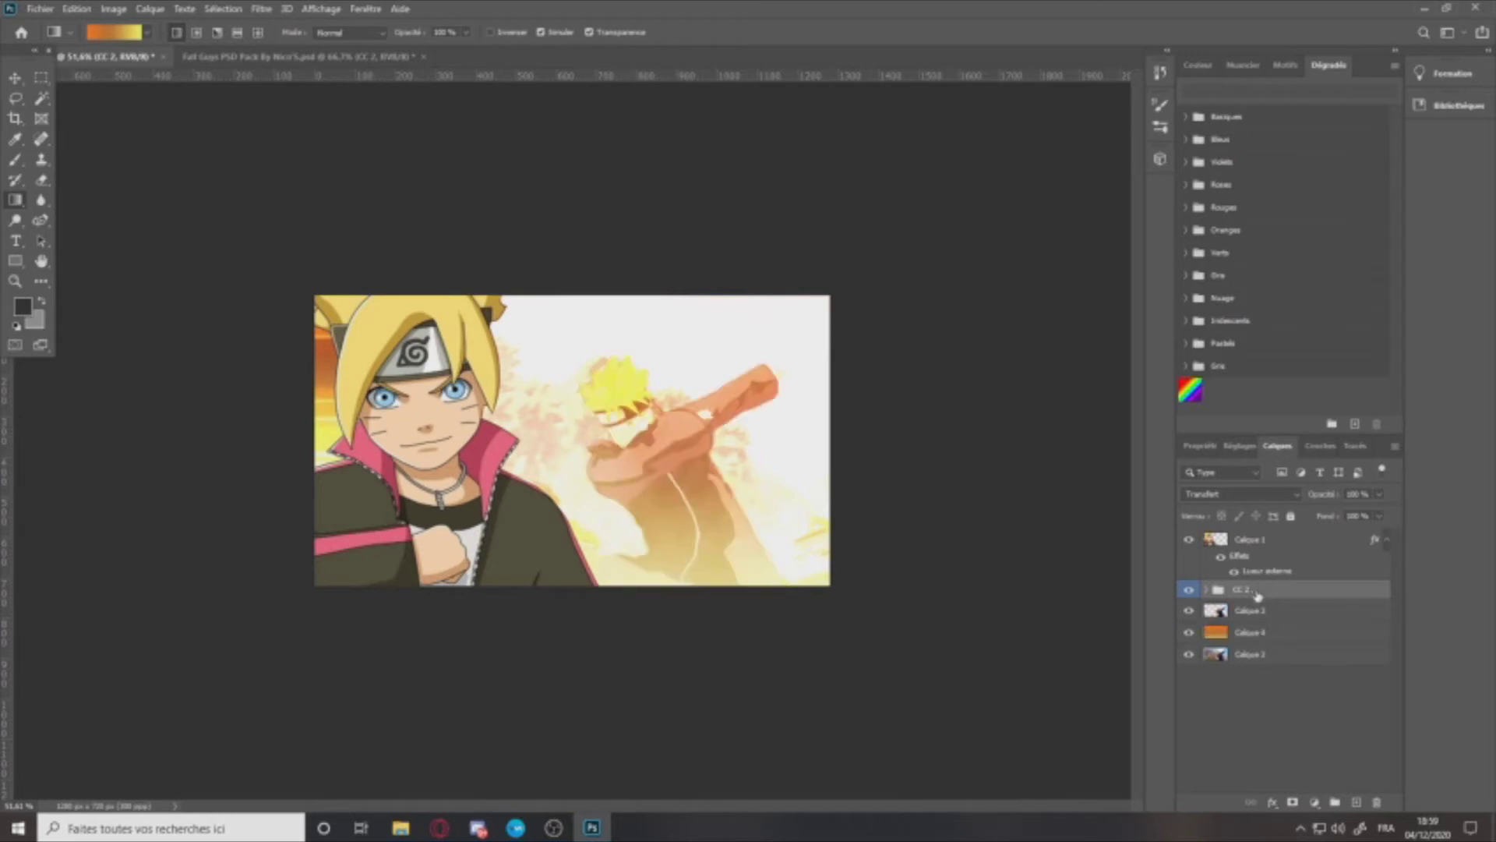
# Step: Place the dabbing cut-out and gradient layers above the CC 2 group and set the gradient layer's blend mode to Incrustation
pyautogui.moveTo(1251, 632); pyautogui.dragTo(1261, 581)
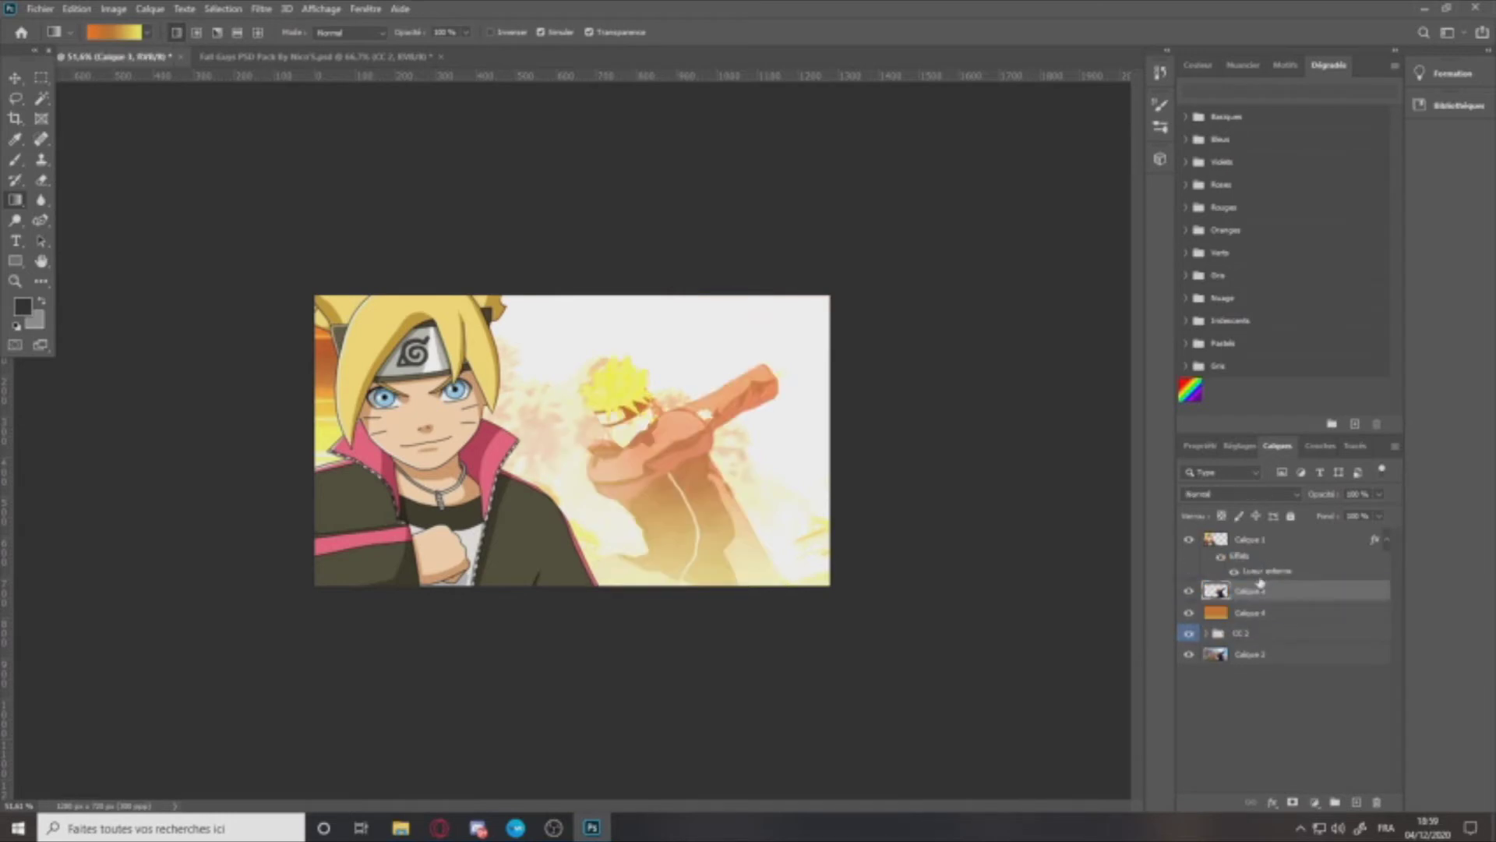
pyautogui.click(1252, 614)
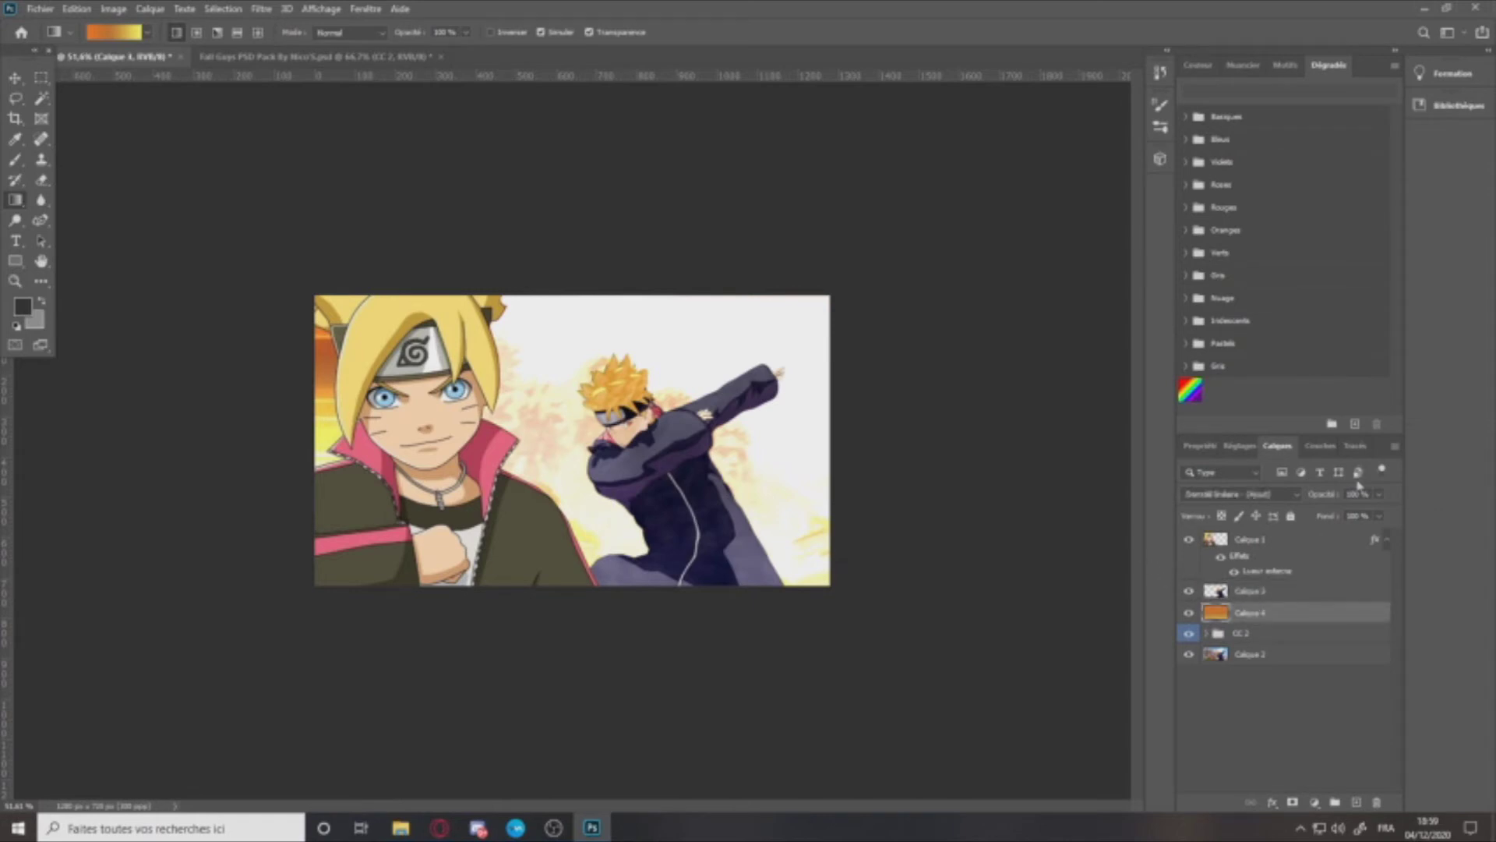
pyautogui.click(1266, 494)
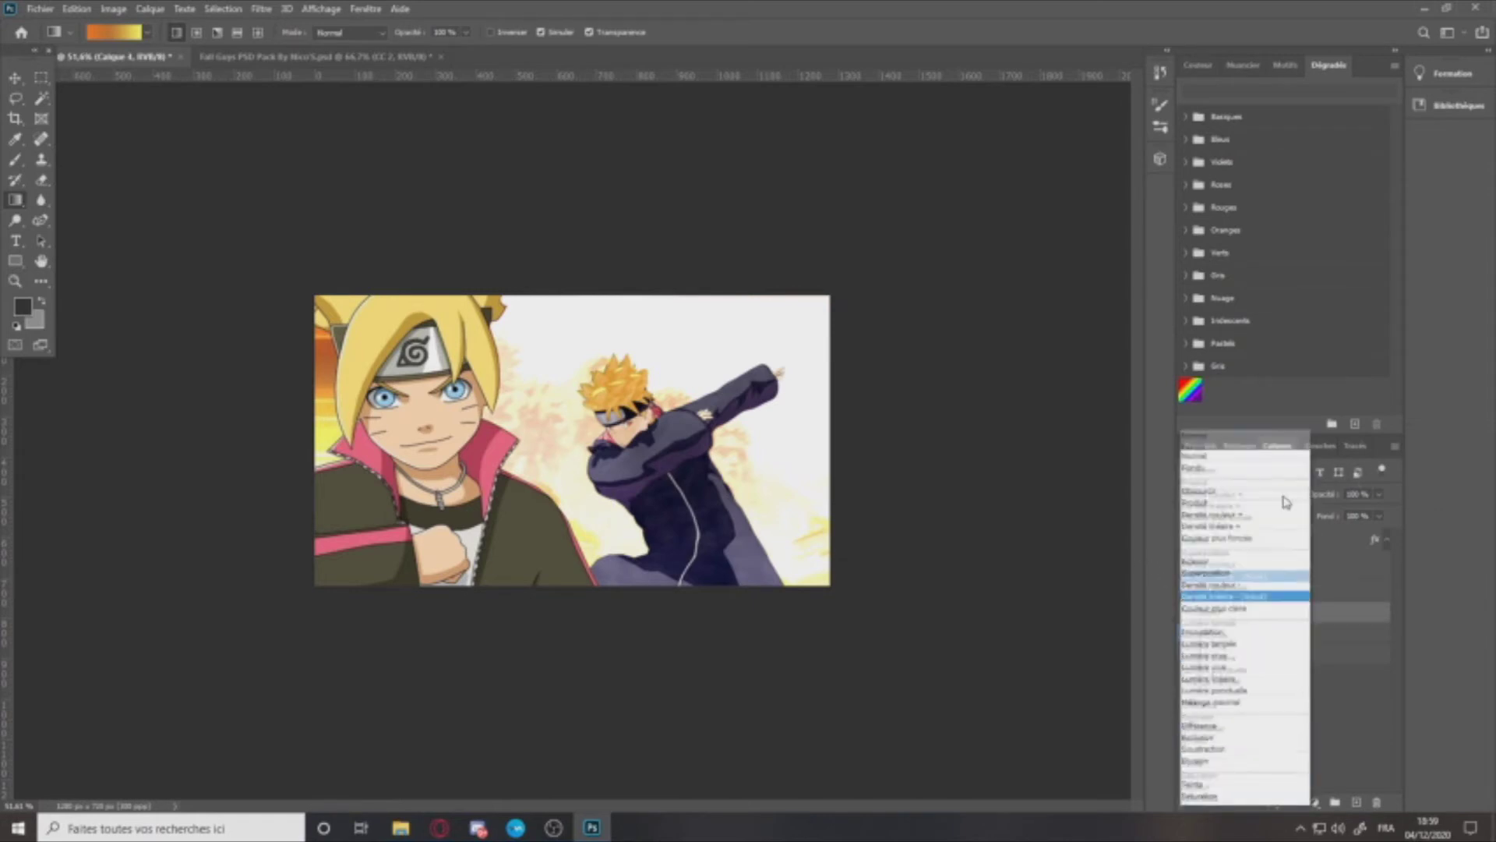
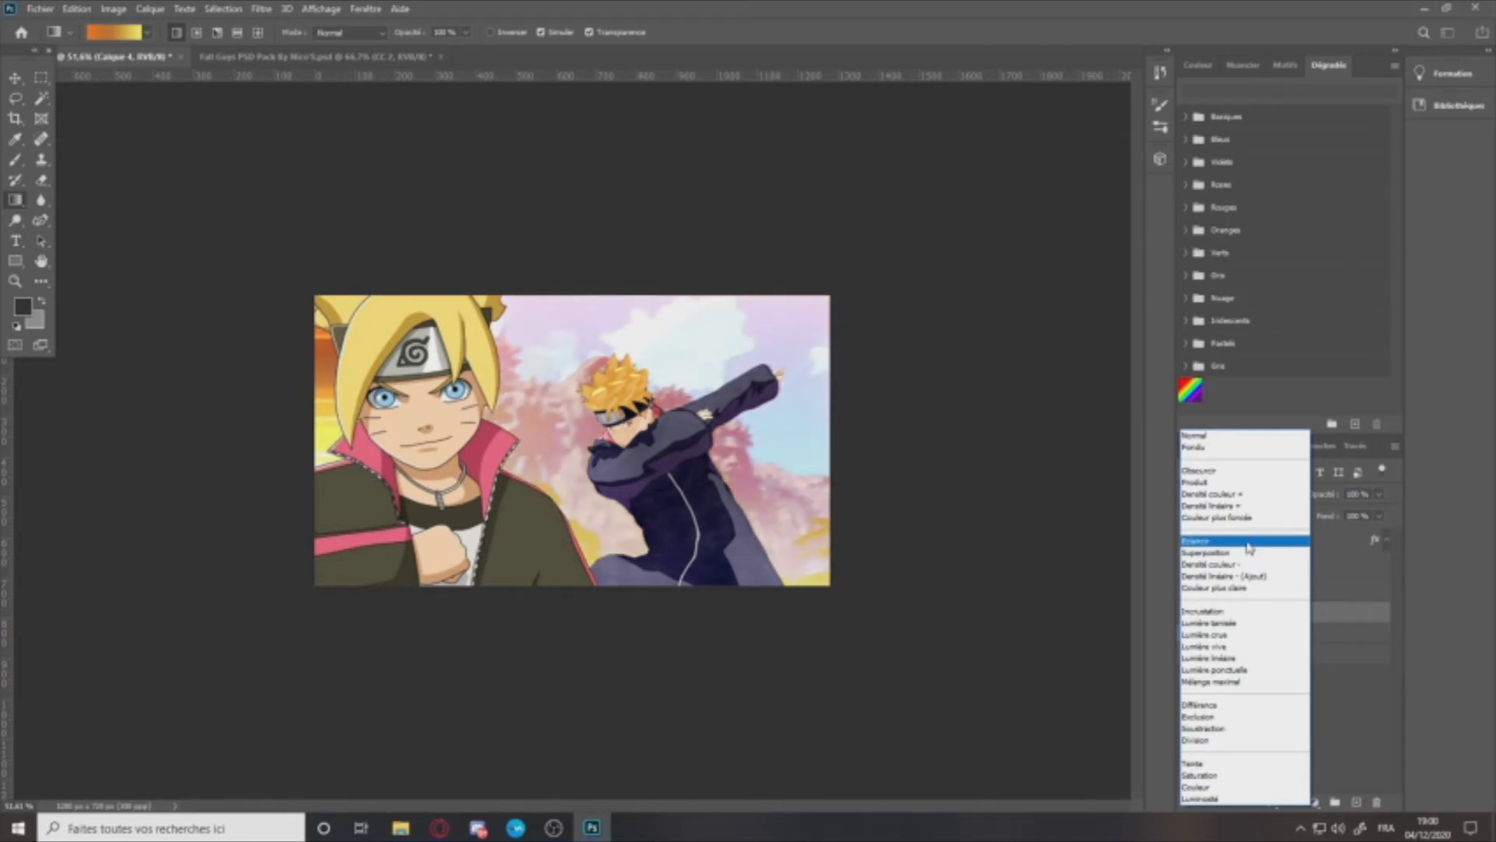
pyautogui.click(1236, 614)
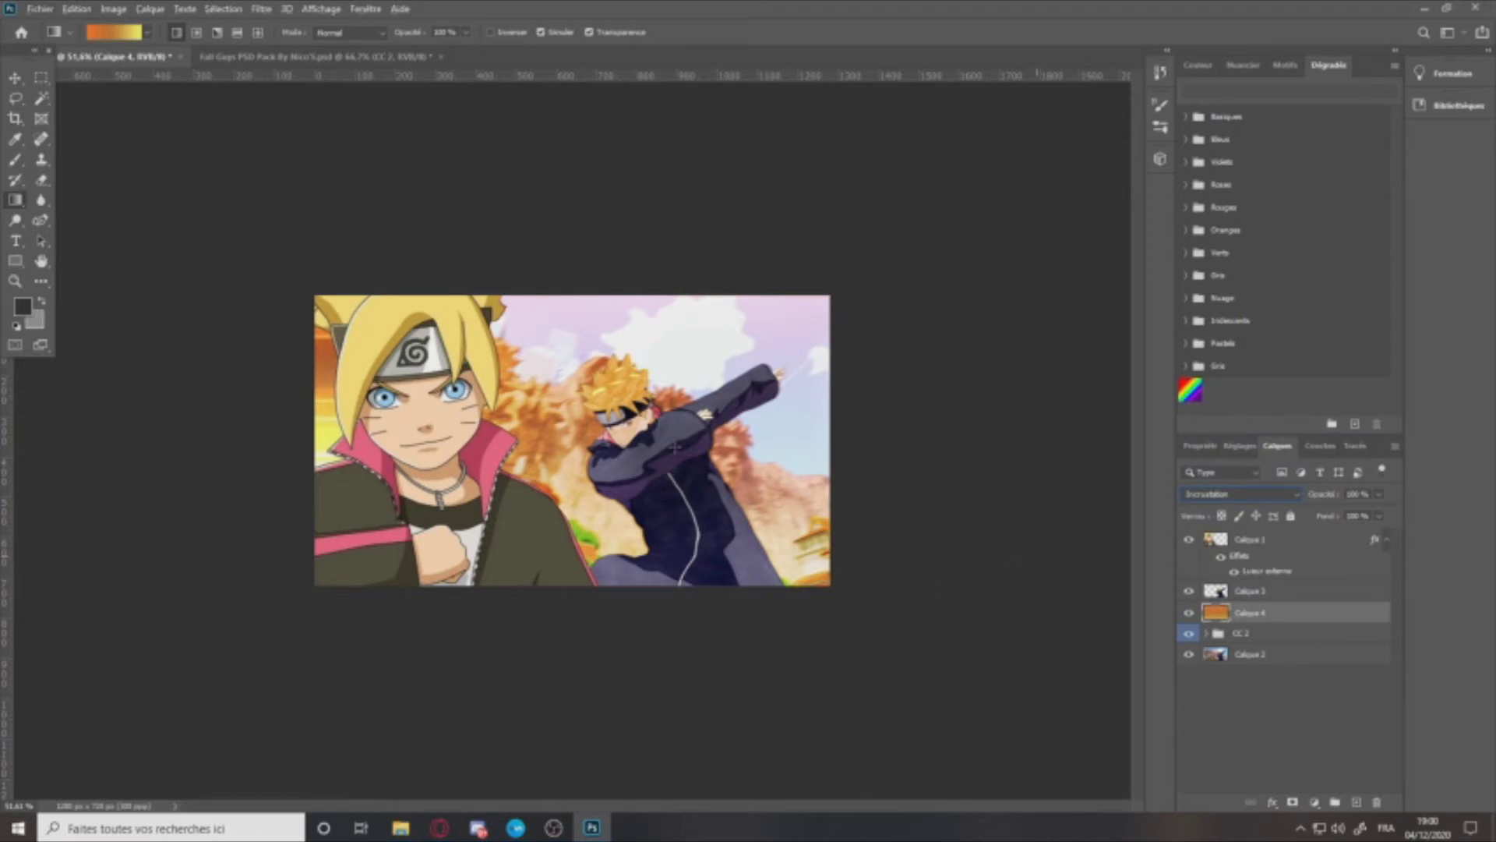
# Step: Enlarge the dabbing character cut-out to about 147 % and move it down so its lower body extends past the canvas edge
pyautogui.click(15, 78)
pyautogui.click(624, 417)
pyautogui.moveTo(683, 343); pyautogui.dragTo(683, 241)
pyautogui.moveTo(664, 373); pyautogui.dragTo(658, 438)
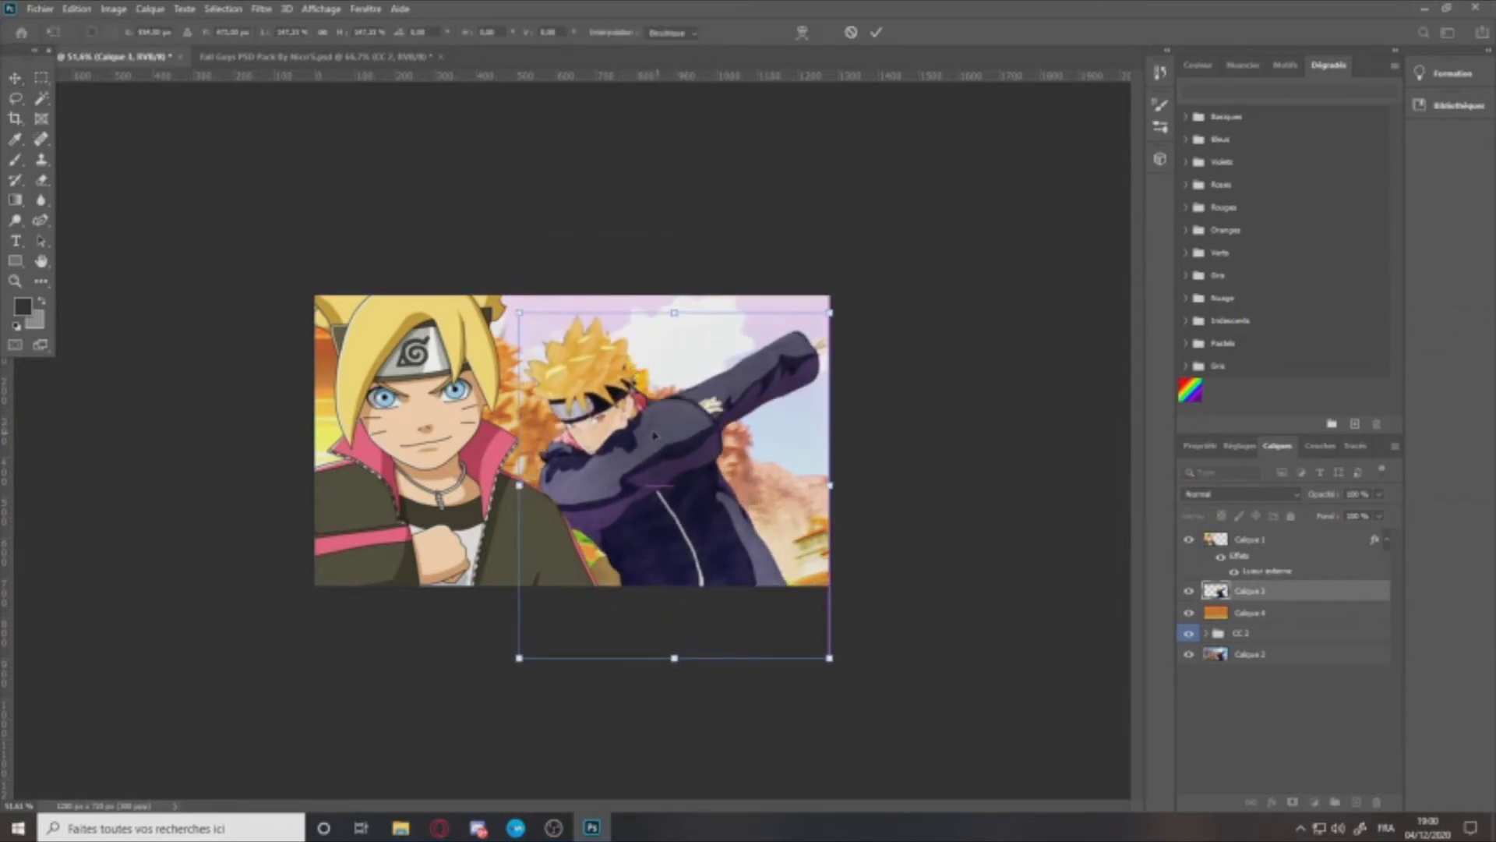
pyautogui.click(41, 77)
pyautogui.scroll(7, 703, 491)
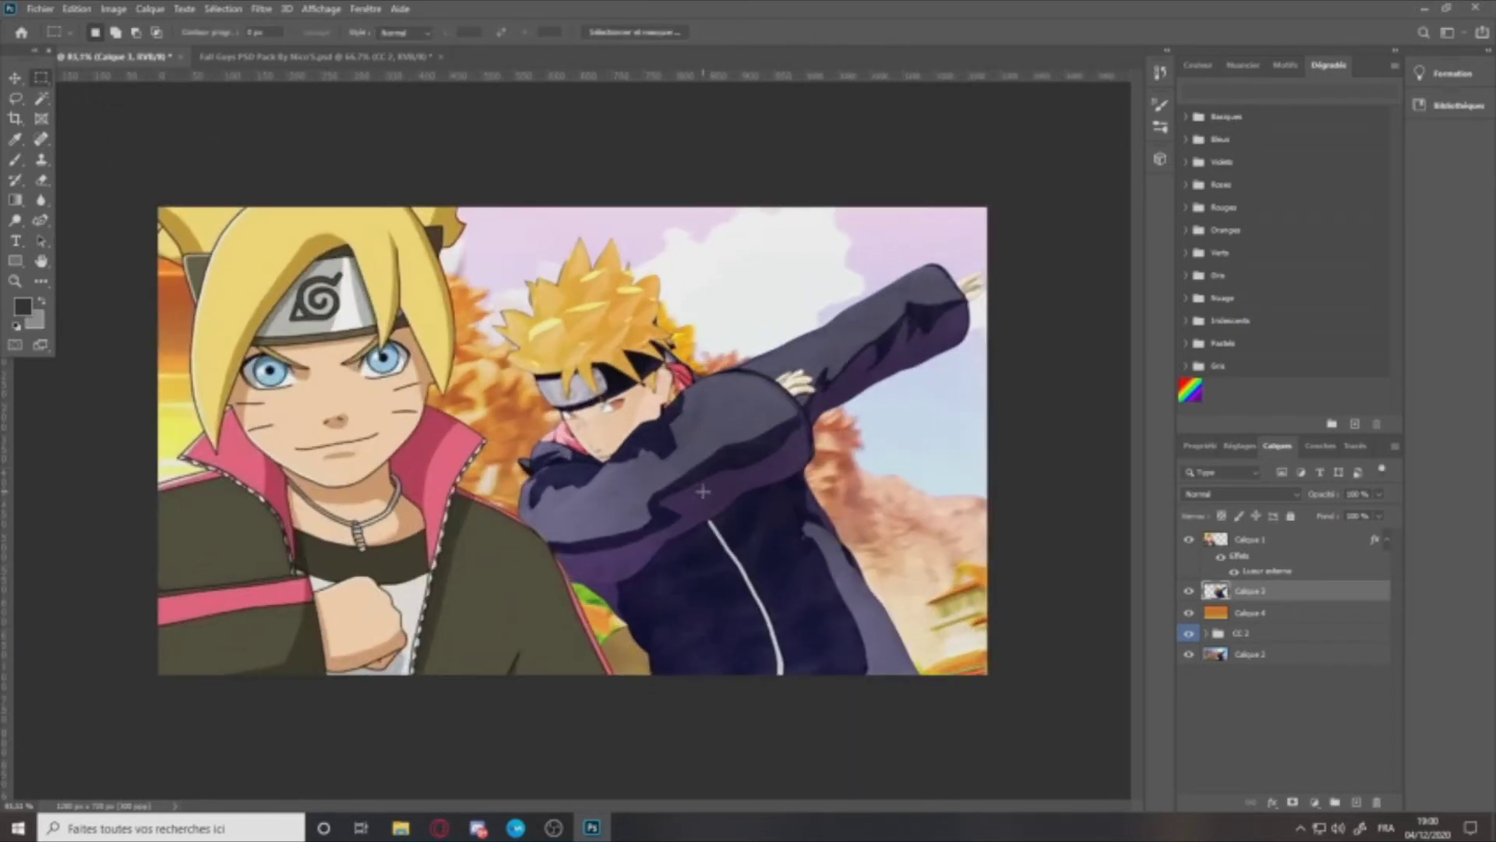
# Step: Place the Naruto to Boruto Shinobi Striker logo image, scale it down and position it in the canvas's bottom-right corner
pyautogui.scroll(-8, 749, 493)
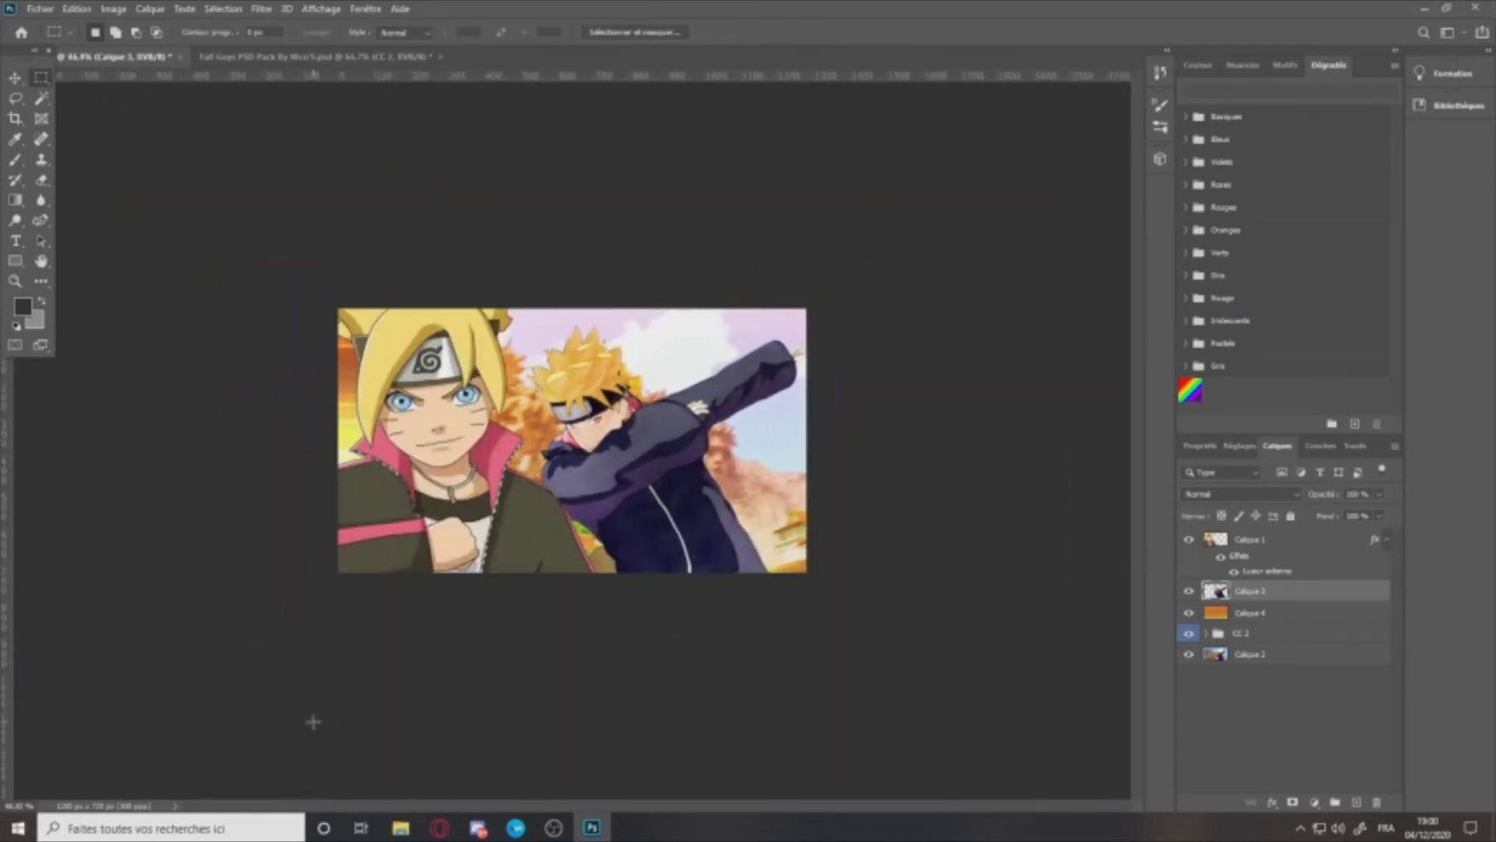
pyautogui.click(401, 828)
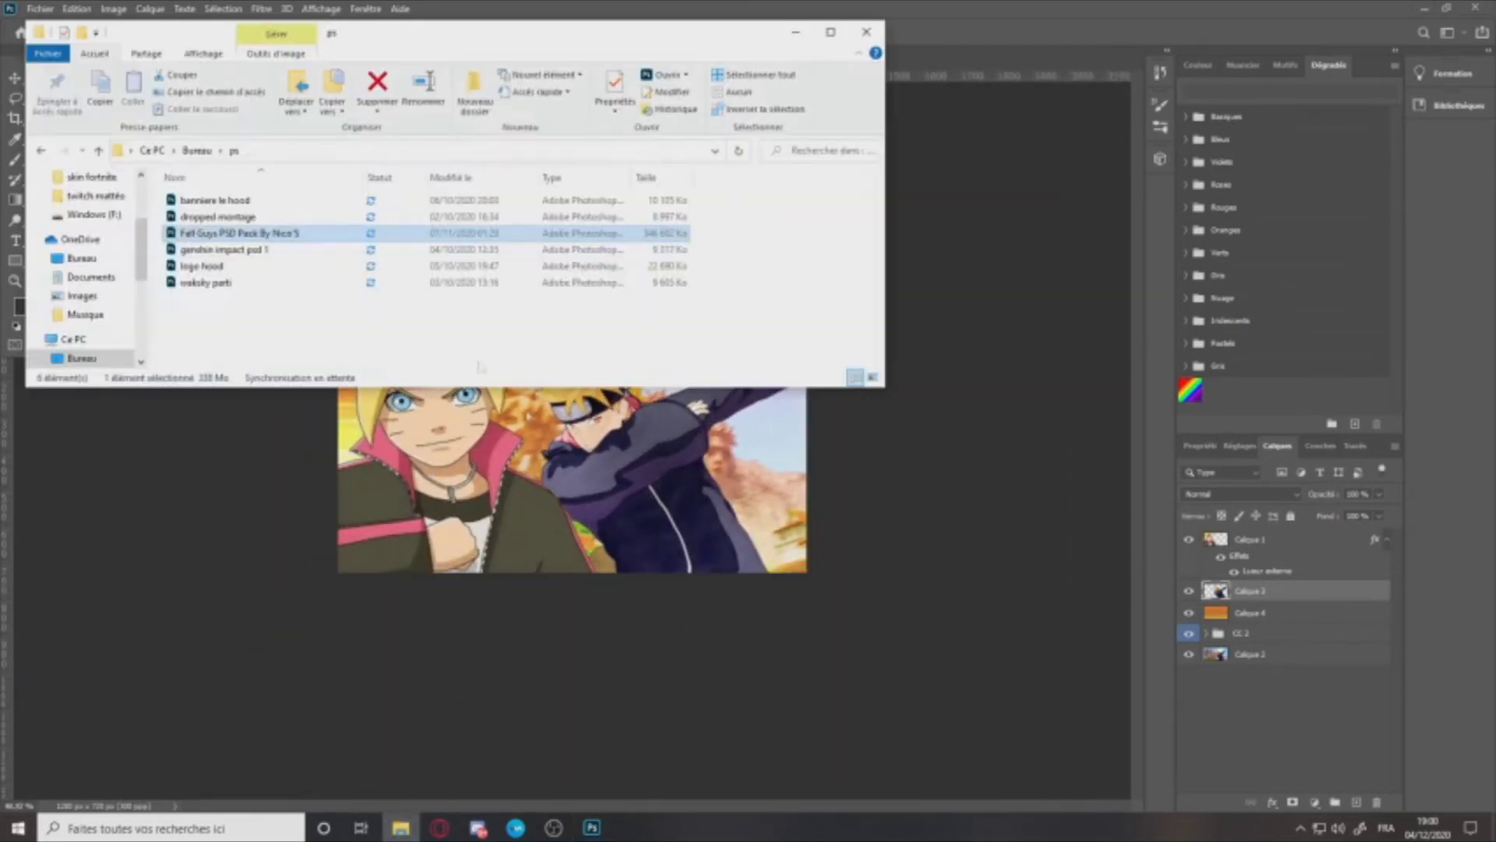
pyautogui.scroll(3, 92, 204)
pyautogui.click(87, 190)
pyautogui.moveTo(224, 346); pyautogui.dragTo(635, 497)
pyautogui.moveTo(806, 356); pyautogui.dragTo(547, 466)
pyautogui.moveTo(481, 512); pyautogui.dragTo(746, 573)
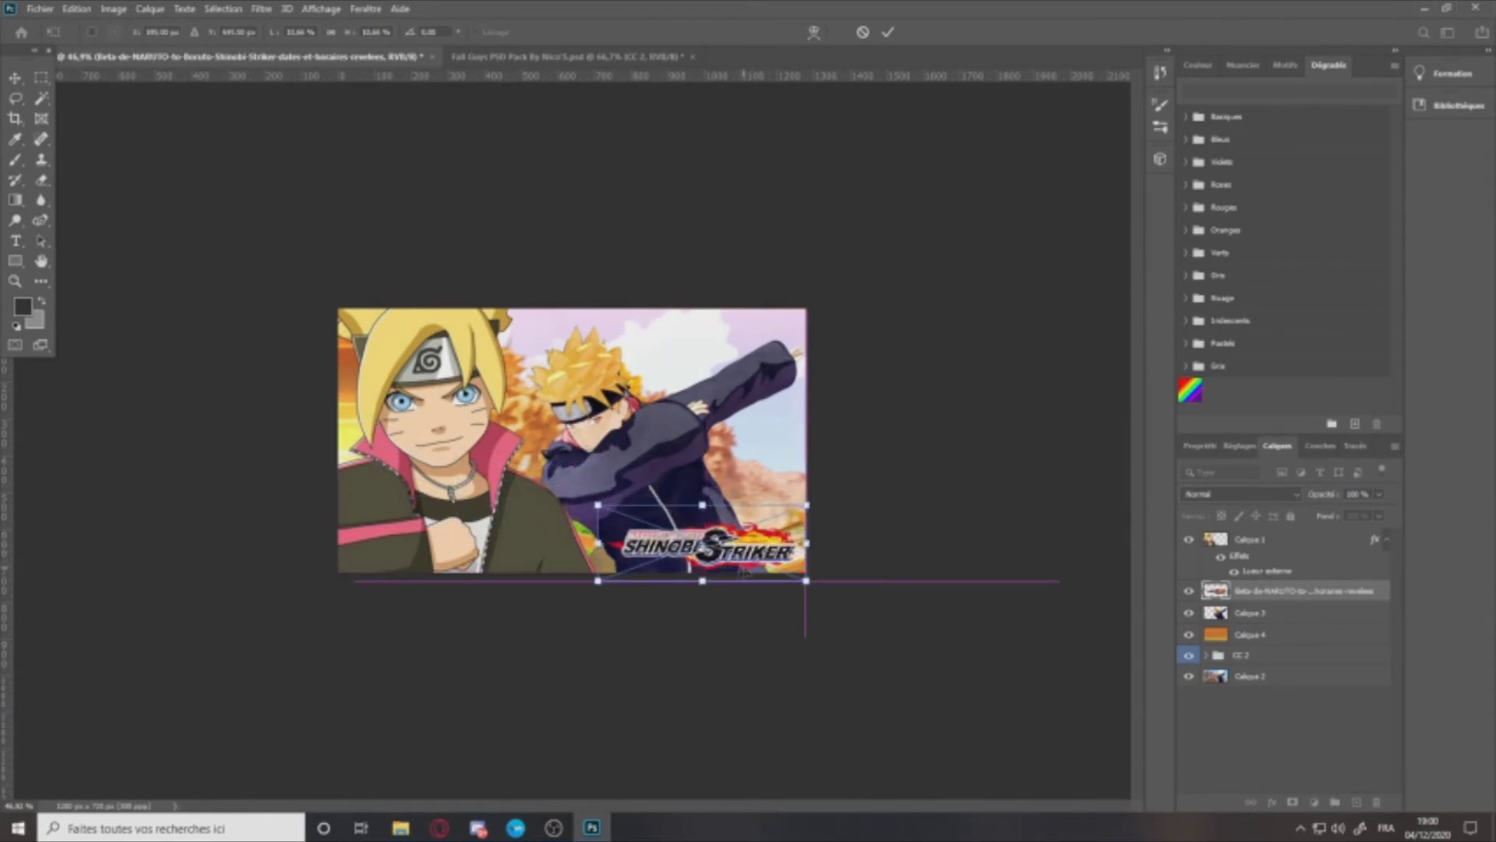
pyautogui.click(42, 79)
pyautogui.scroll(6, 788, 527)
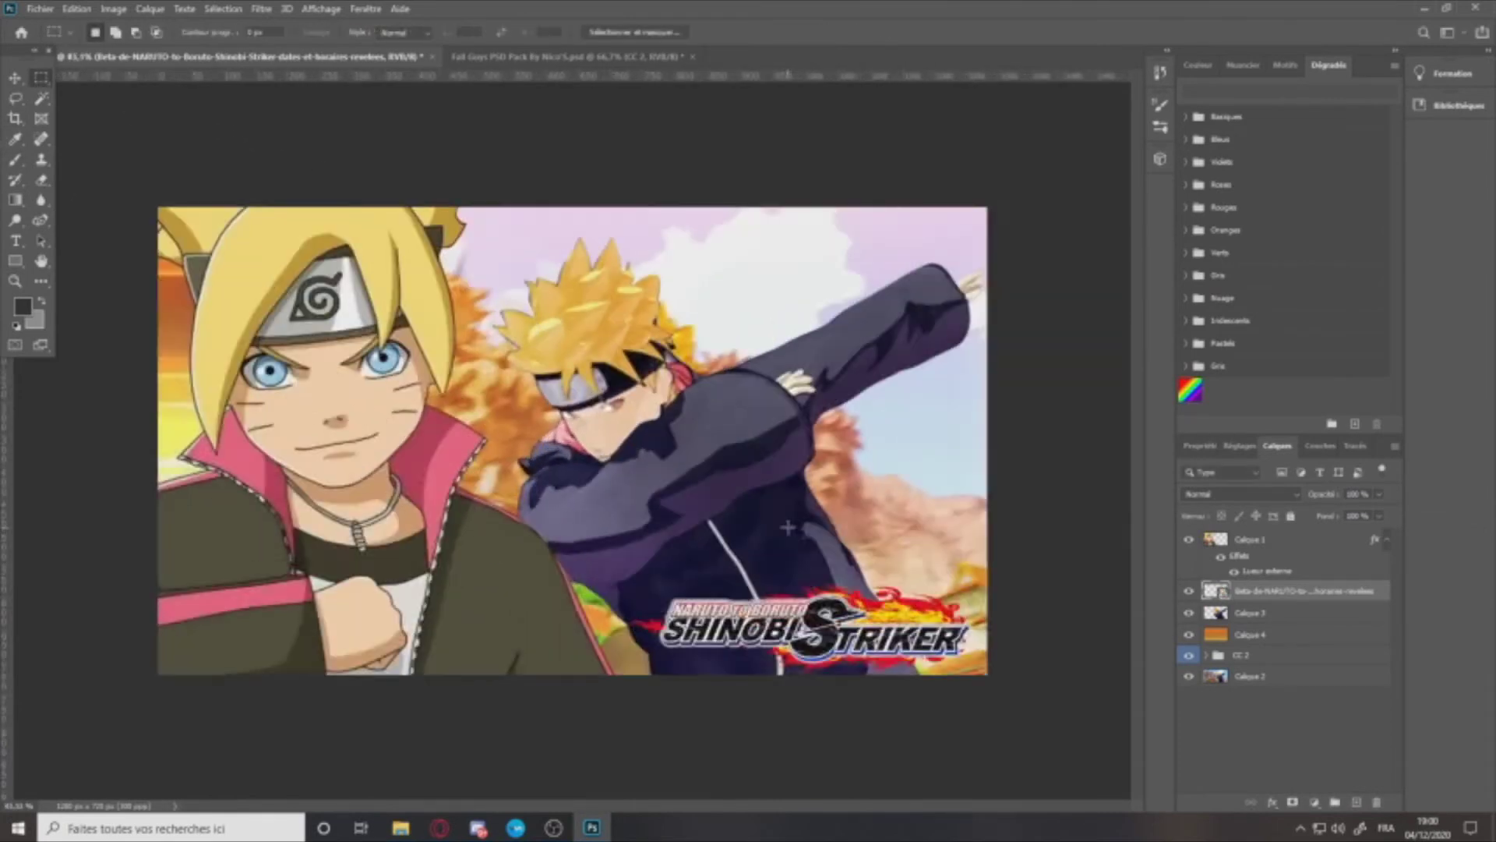
pyautogui.scroll(-2, 788, 528)
# Step: Add the white text "EXEMPLE" in Burbank Big Regular Black over the dabbing character's jacket, above the logo
pyautogui.click(15, 241)
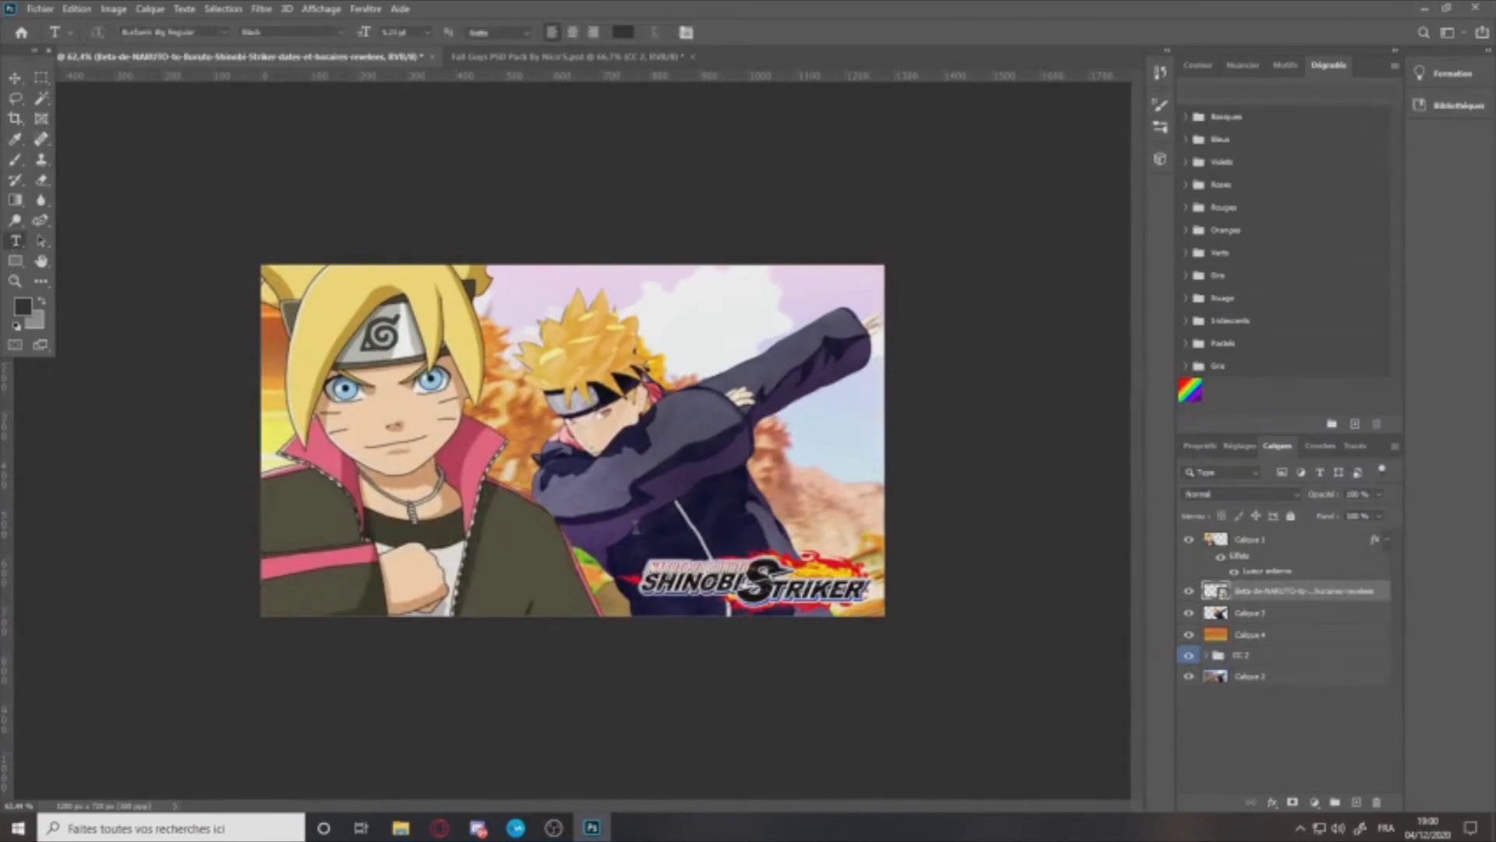
pyautogui.click(676, 515)
pyautogui.press('BackSpace')
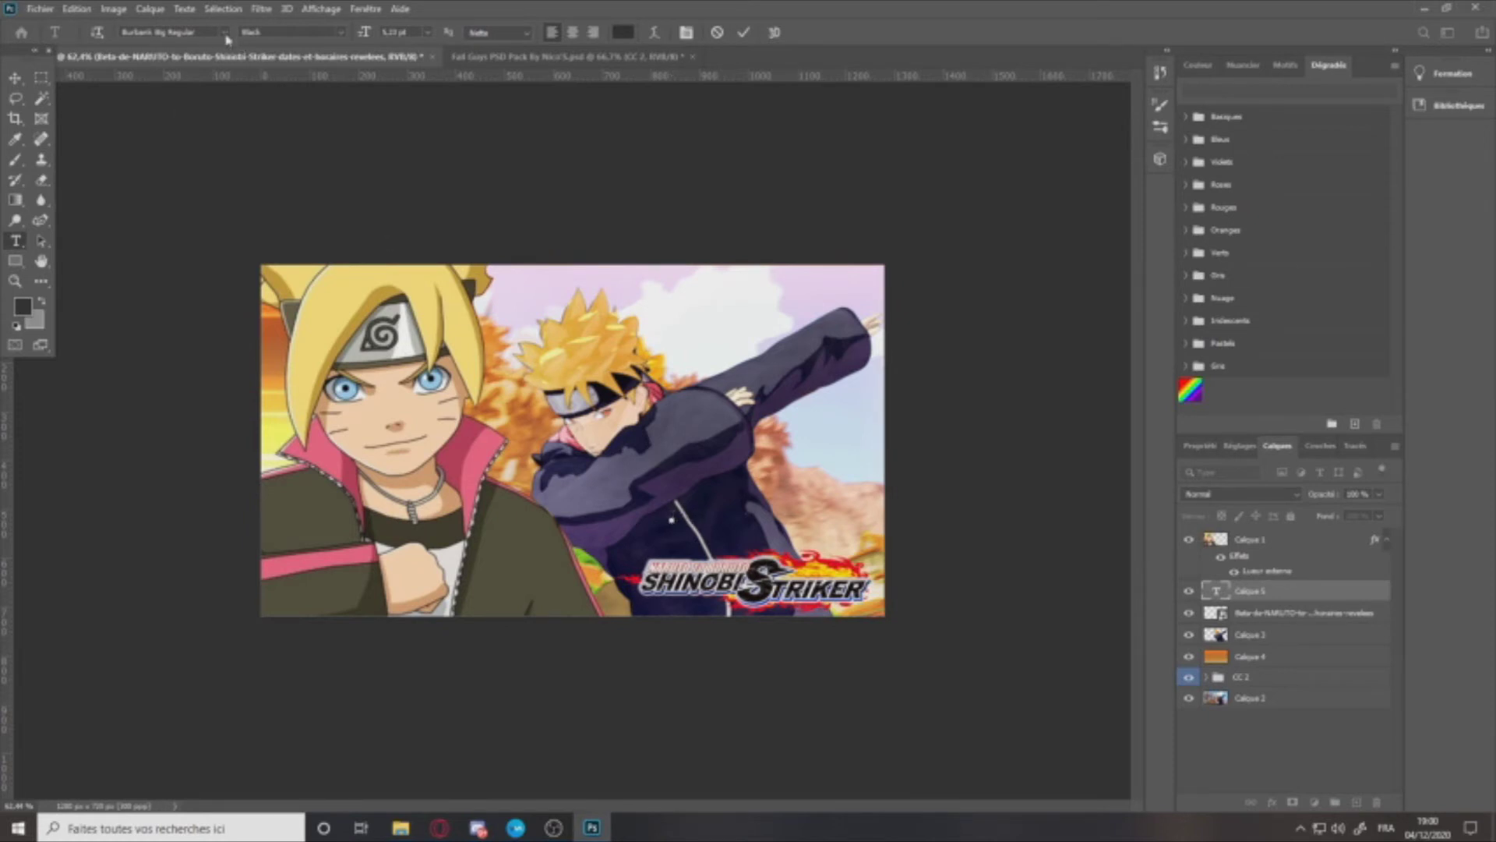
pyautogui.click(623, 33)
pyautogui.click(1045, 208)
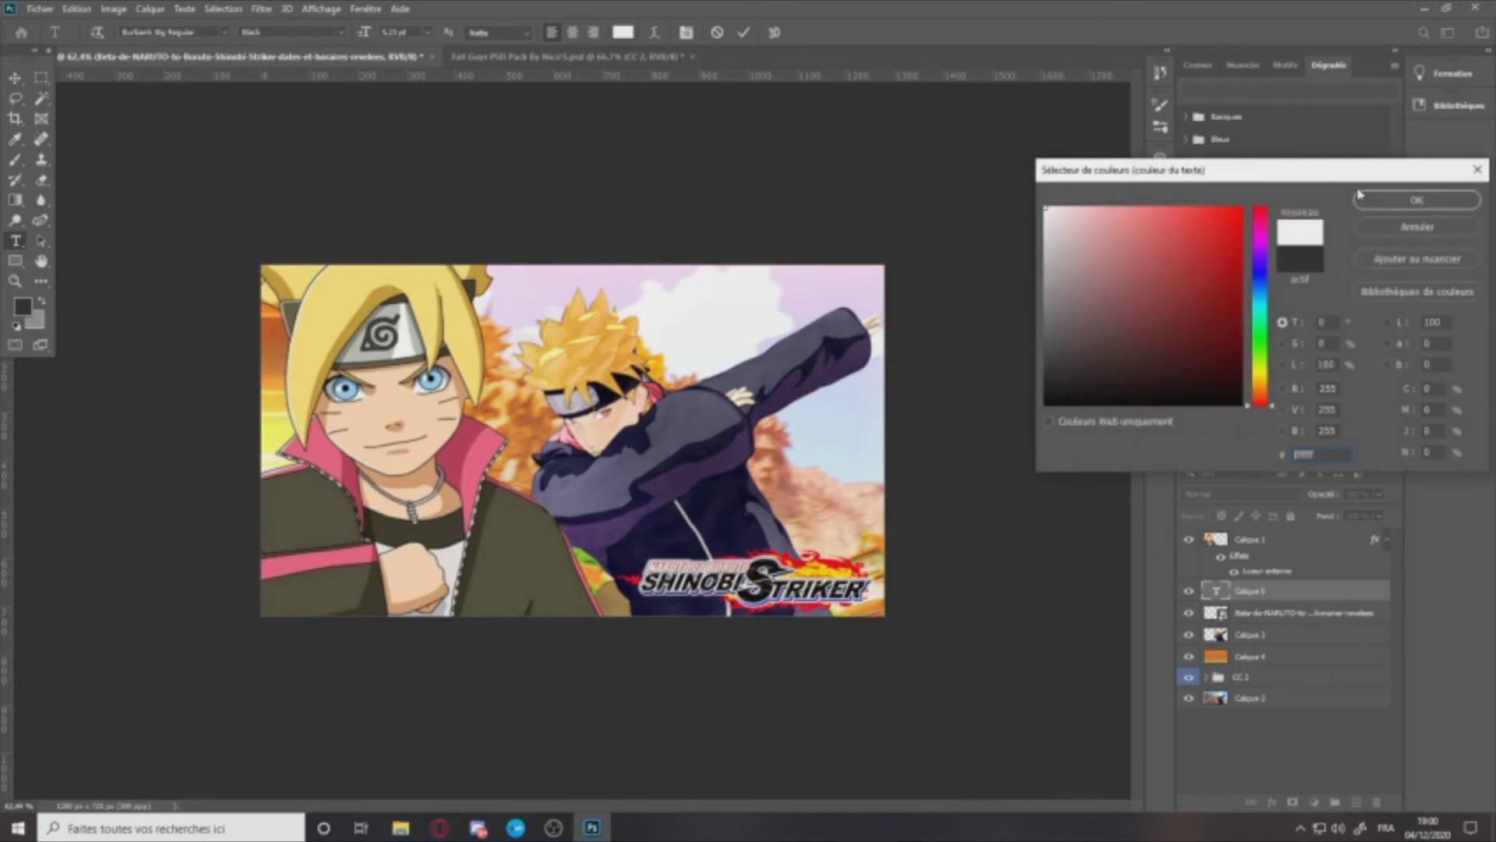
pyautogui.click(1399, 201)
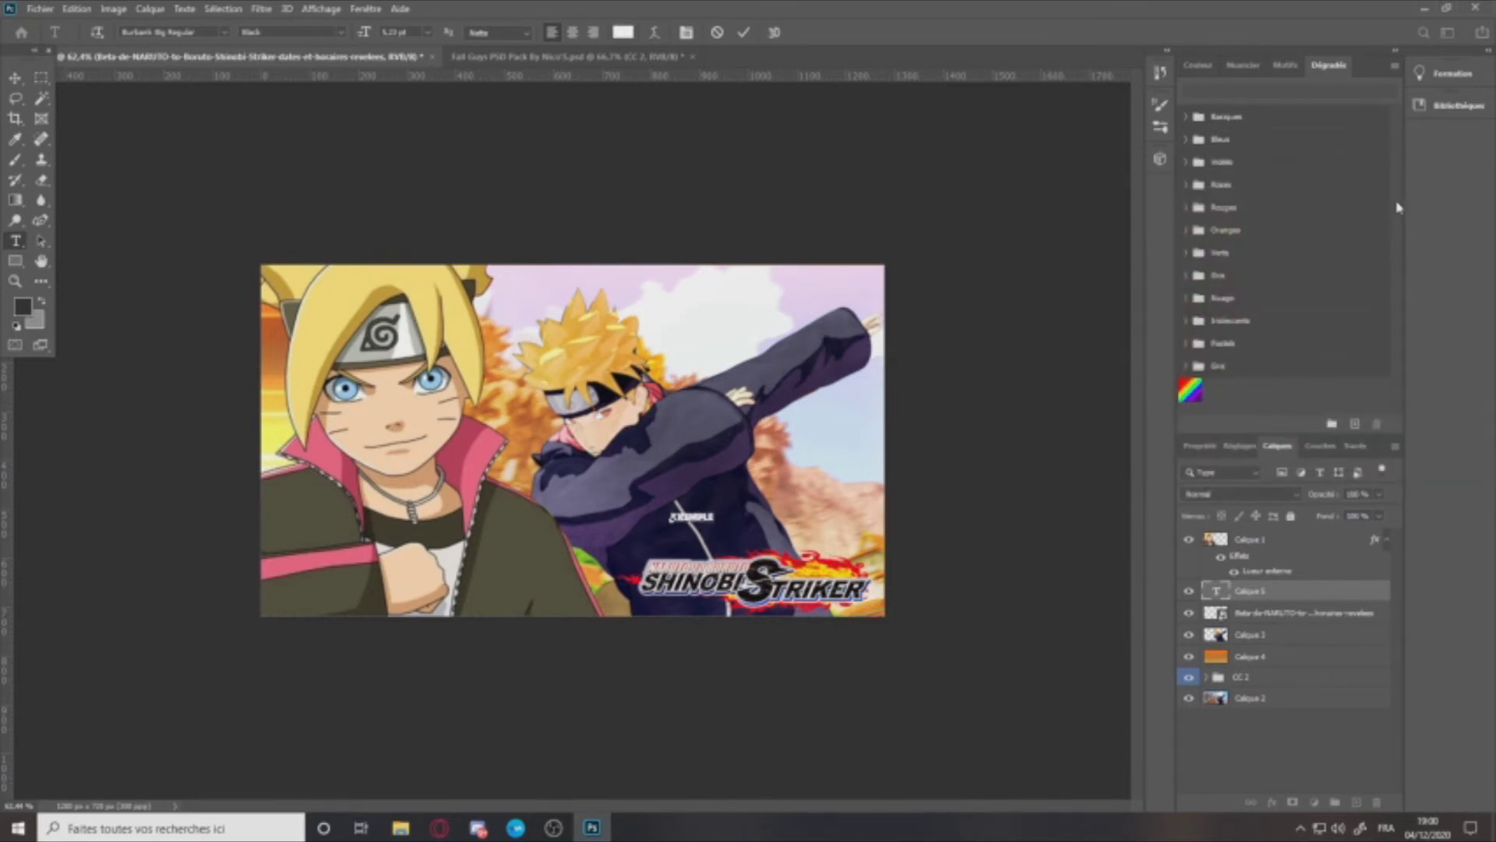
pyautogui.hotkey('ctrl', 'Return')
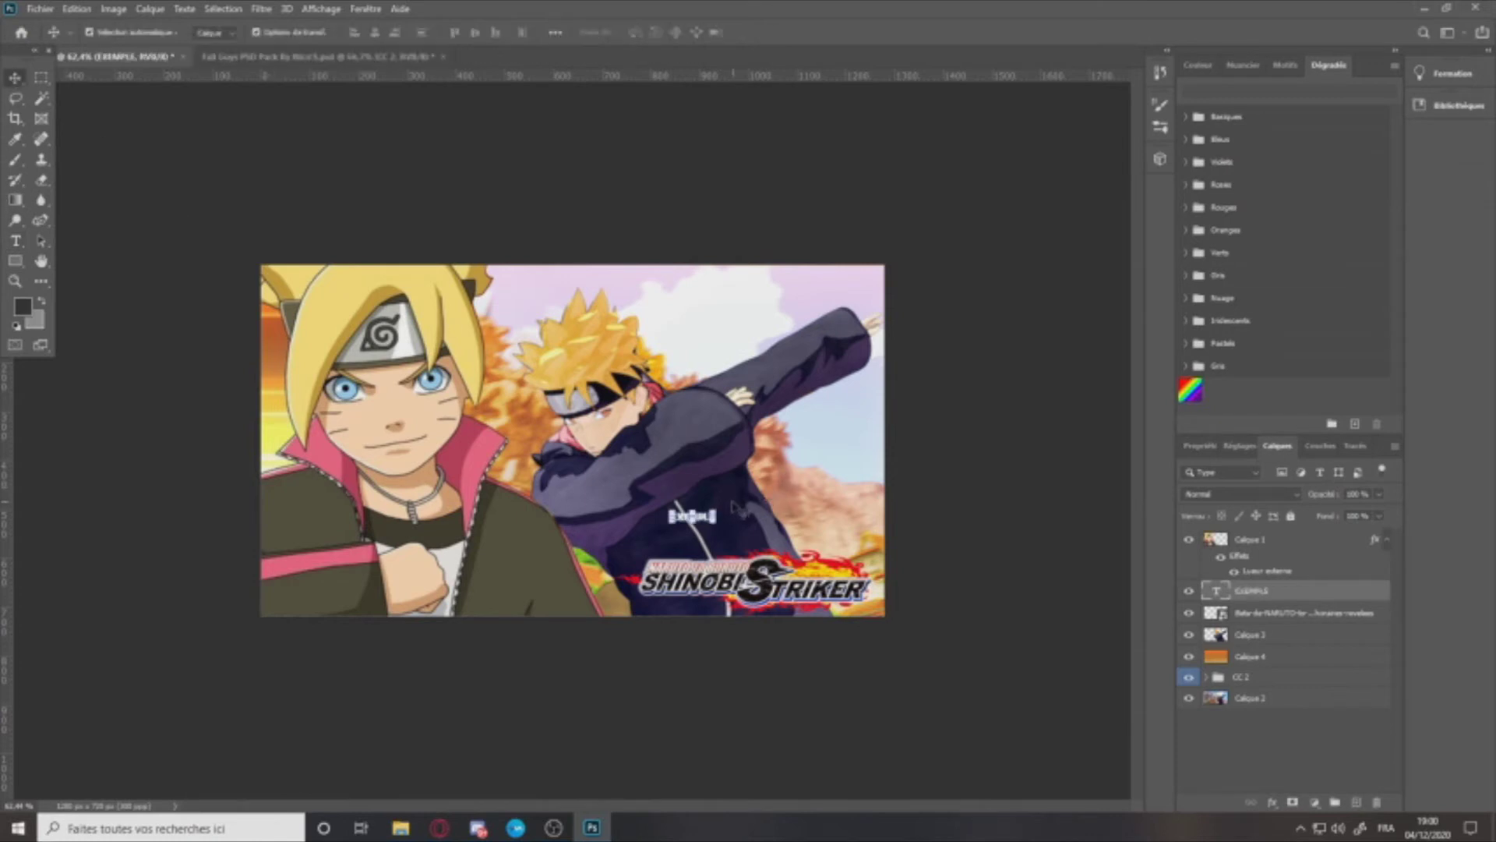
# Step: Enlarge the EXEMPLE text to about 526 % and position it directly above the Shinobi Striker logo
pyautogui.hotkey('ctrl', 't')
pyautogui.moveTo(715, 511); pyautogui.dragTo(931, 400)
pyautogui.moveTo(826, 480); pyautogui.dragTo(782, 515)
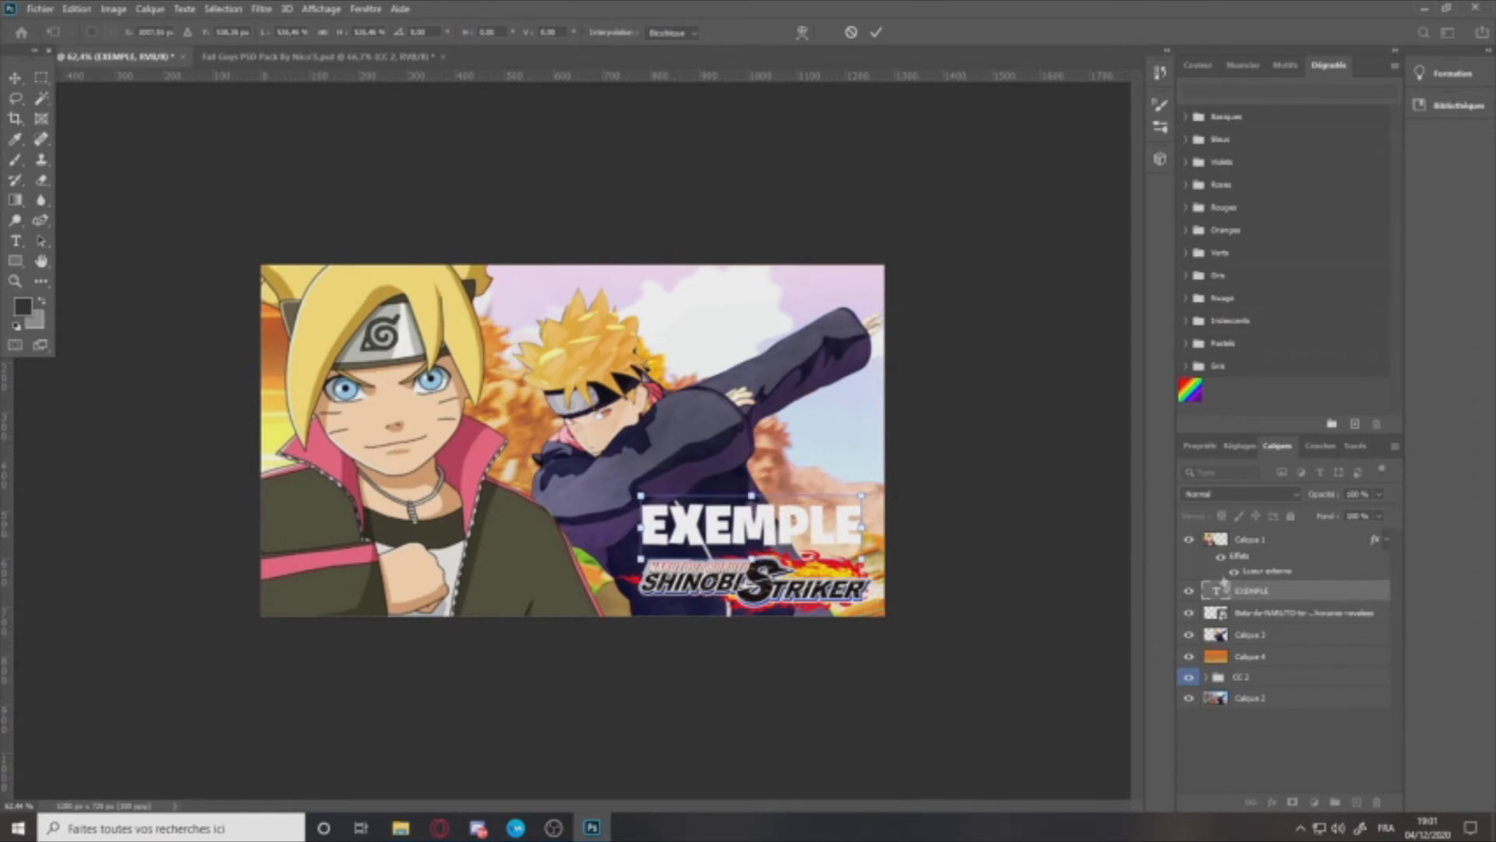
pyautogui.click(1253, 595)
# Step: Enable a drop shadow (Ombre portée) in the EXEMPLE text layer's style
pyautogui.rightClick(1254, 595)
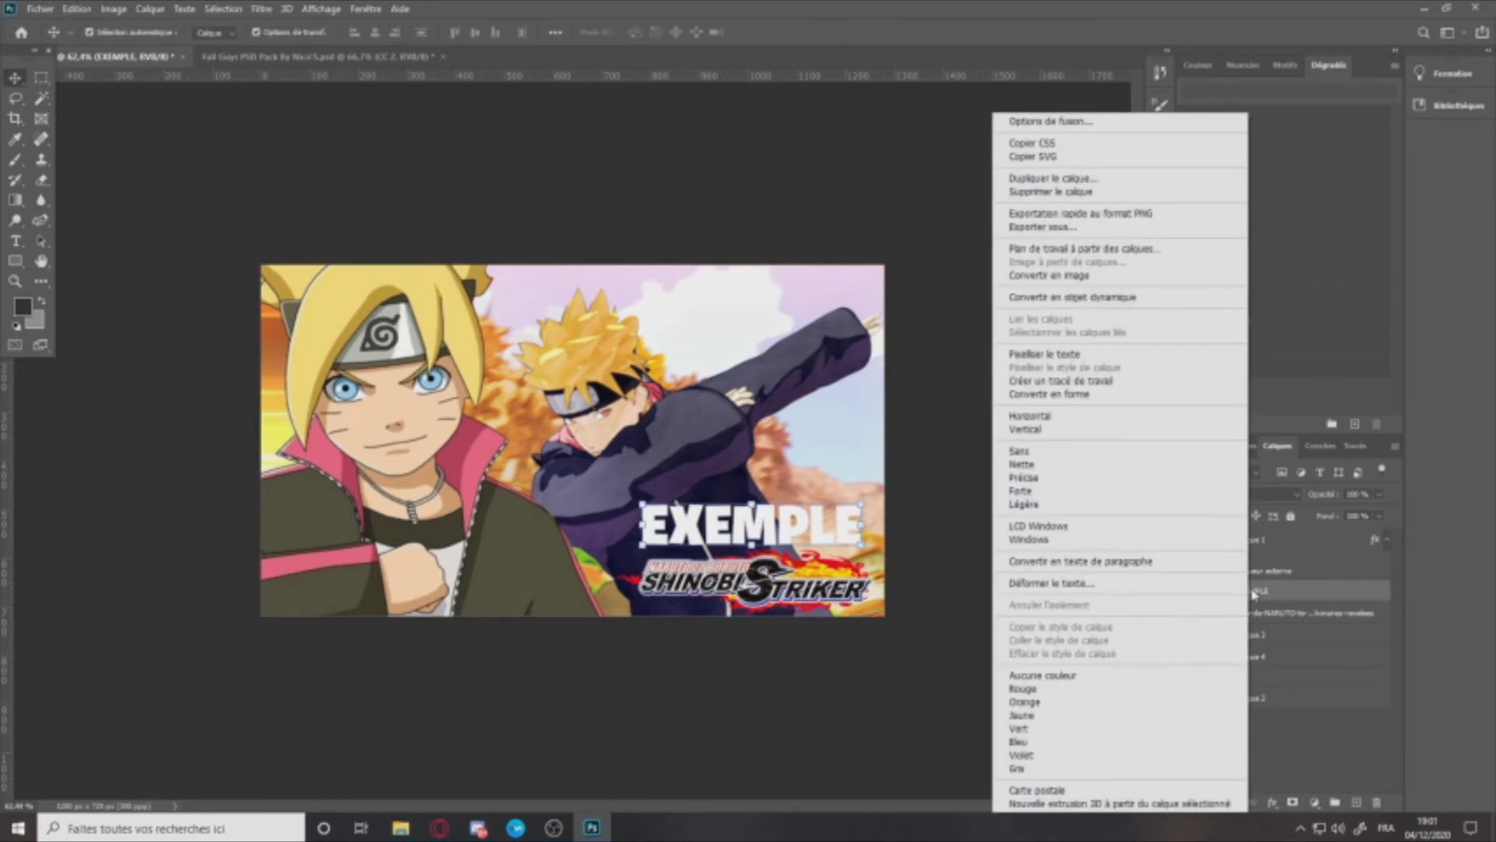
pyautogui.click(1036, 122)
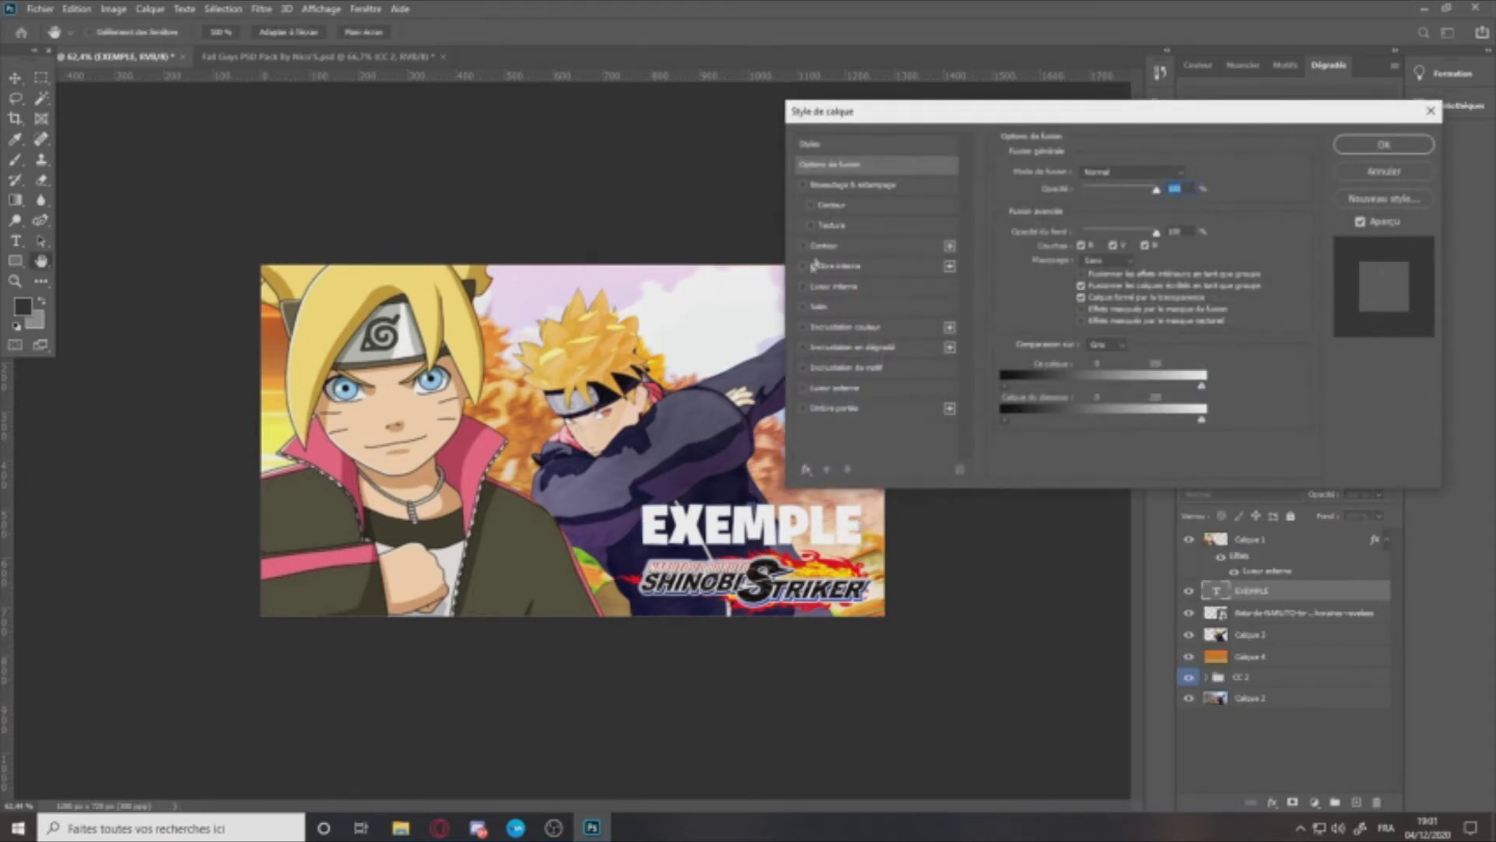
pyautogui.click(828, 411)
pyautogui.click(803, 408)
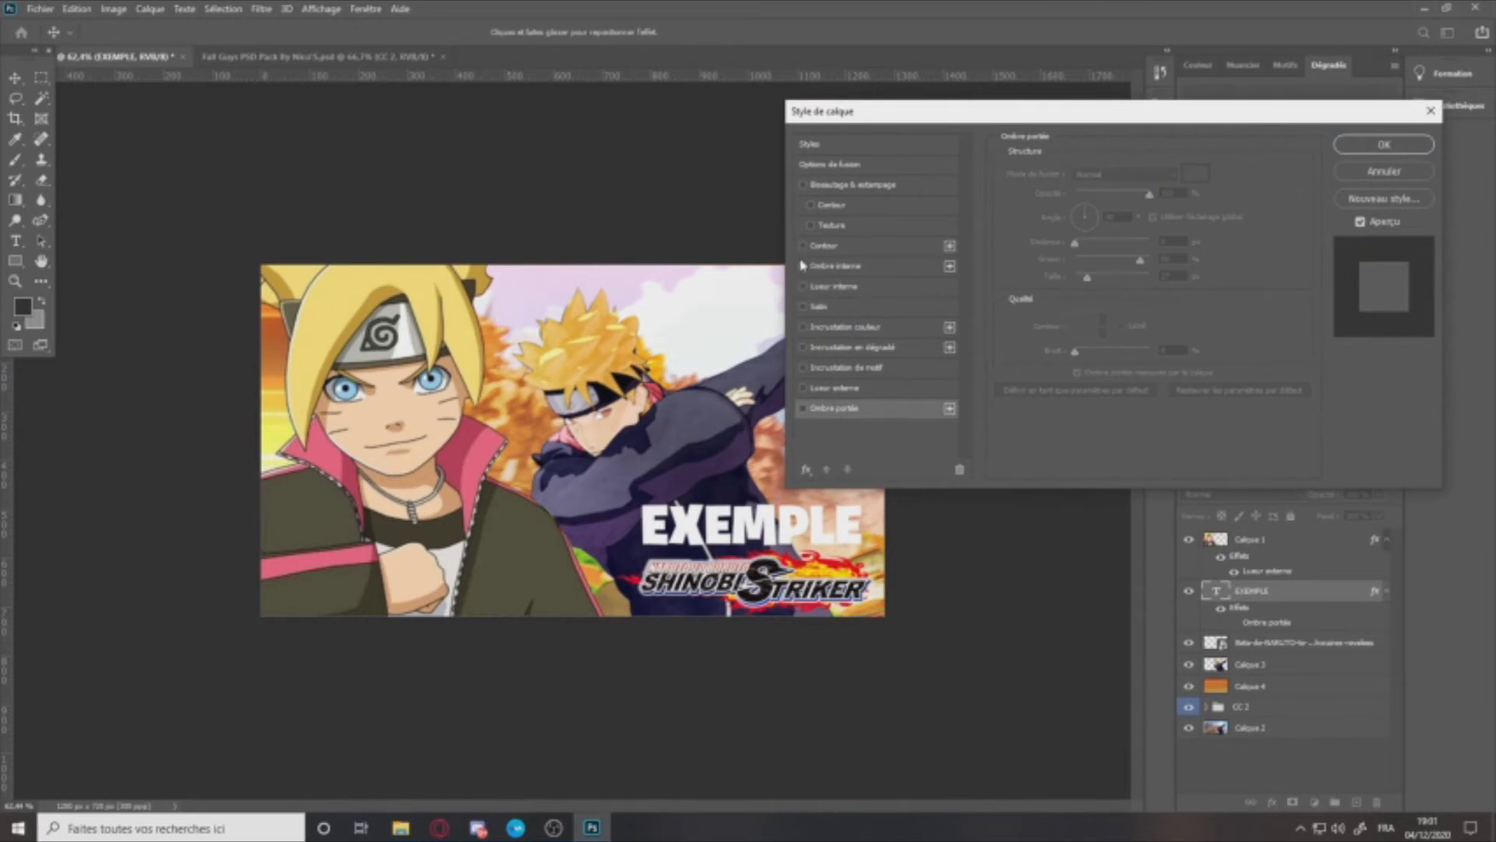
pyautogui.click(803, 409)
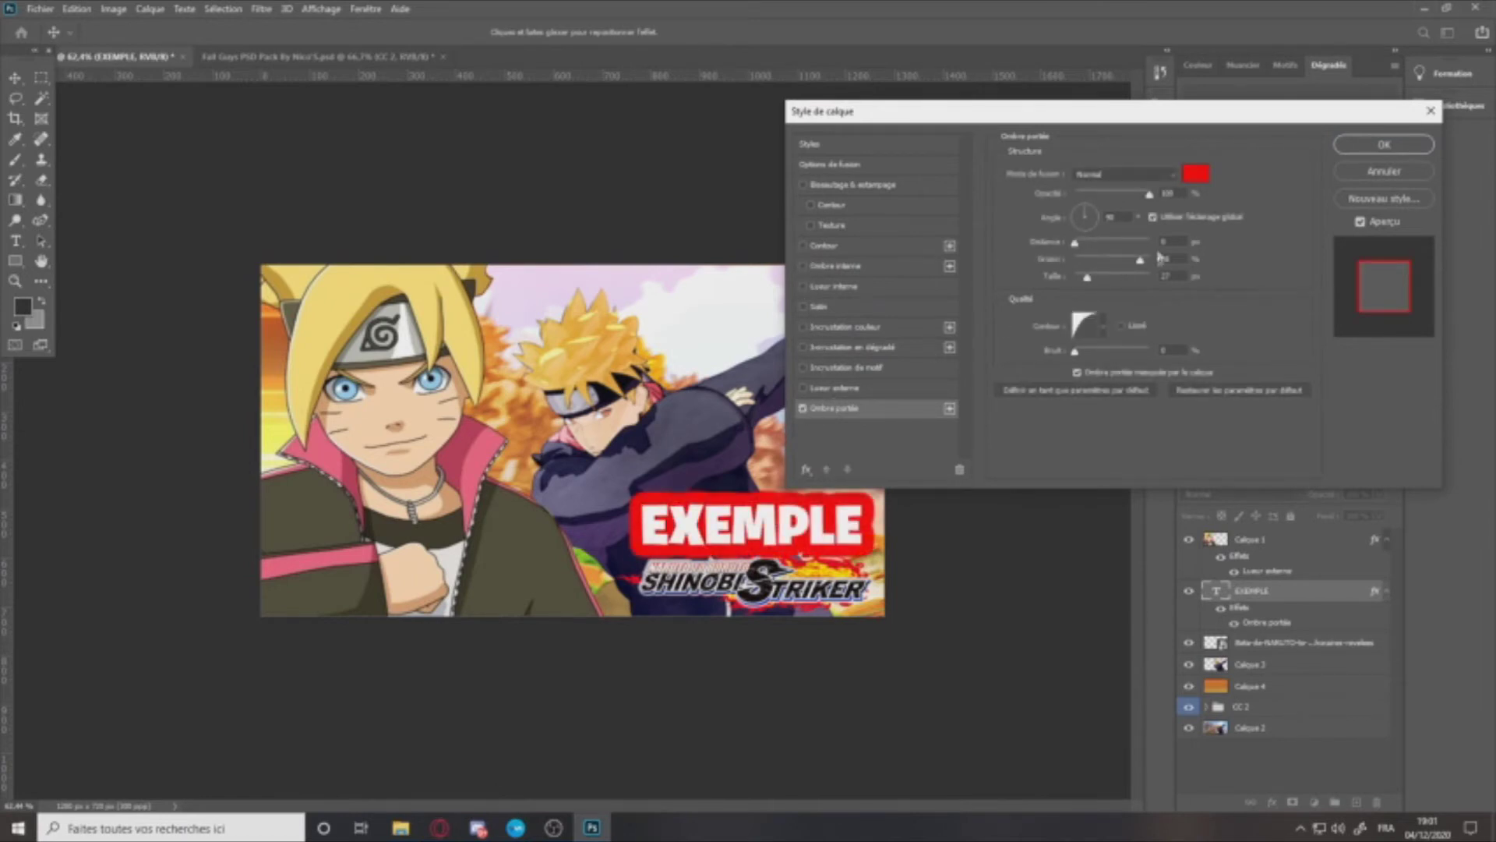
# Step: Set the EXEMPLE text's drop shadow to black (000000), reduce its spread and size, and tilt its angle slightly
pyautogui.click(1185, 182)
pyautogui.click(1046, 403)
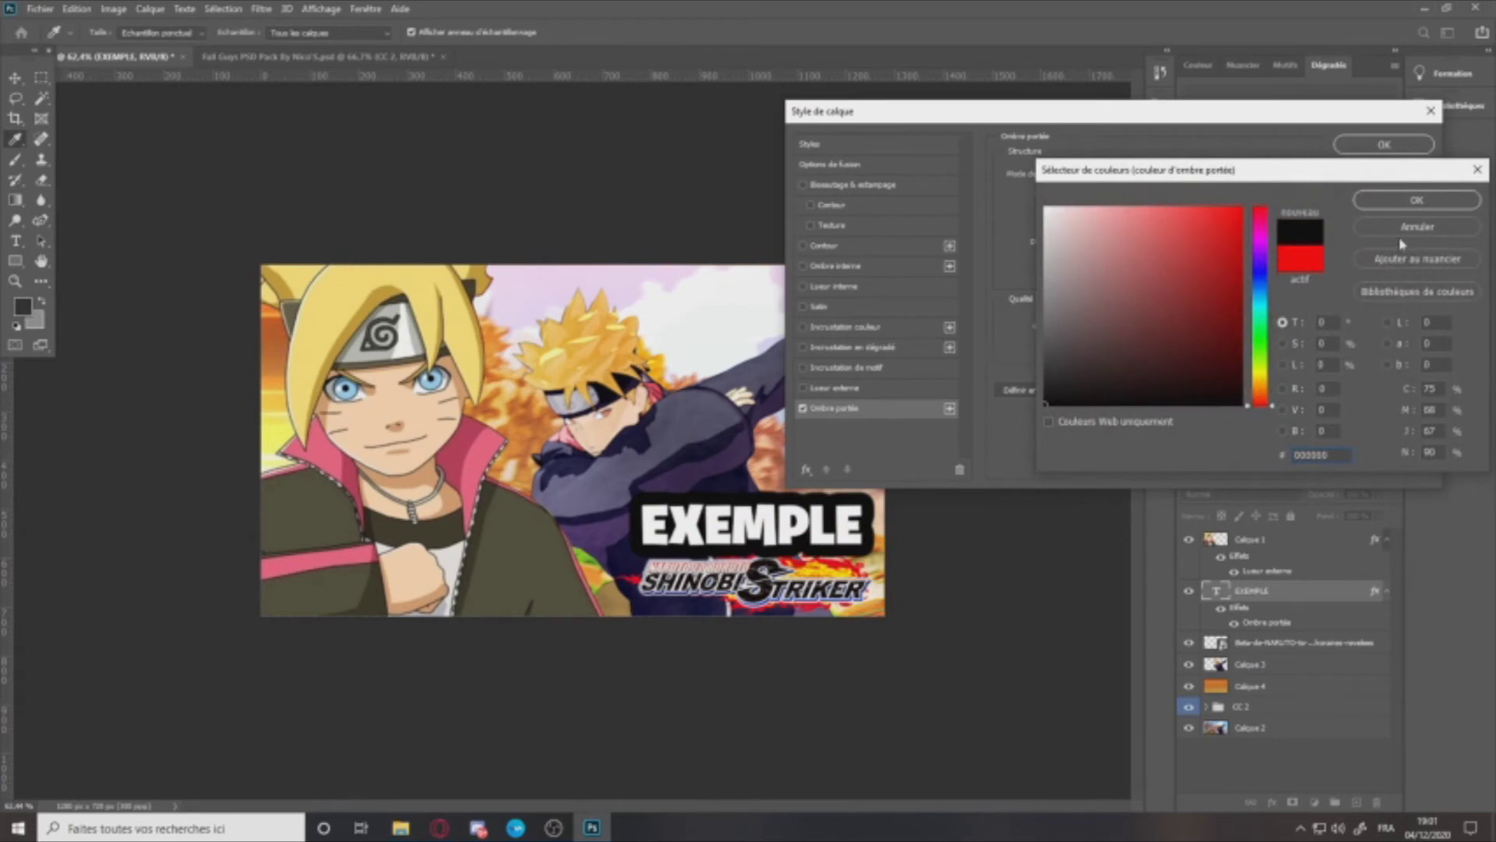
pyautogui.click(1416, 201)
pyautogui.moveTo(1088, 282); pyautogui.dragTo(1078, 243)
pyautogui.click(1088, 219)
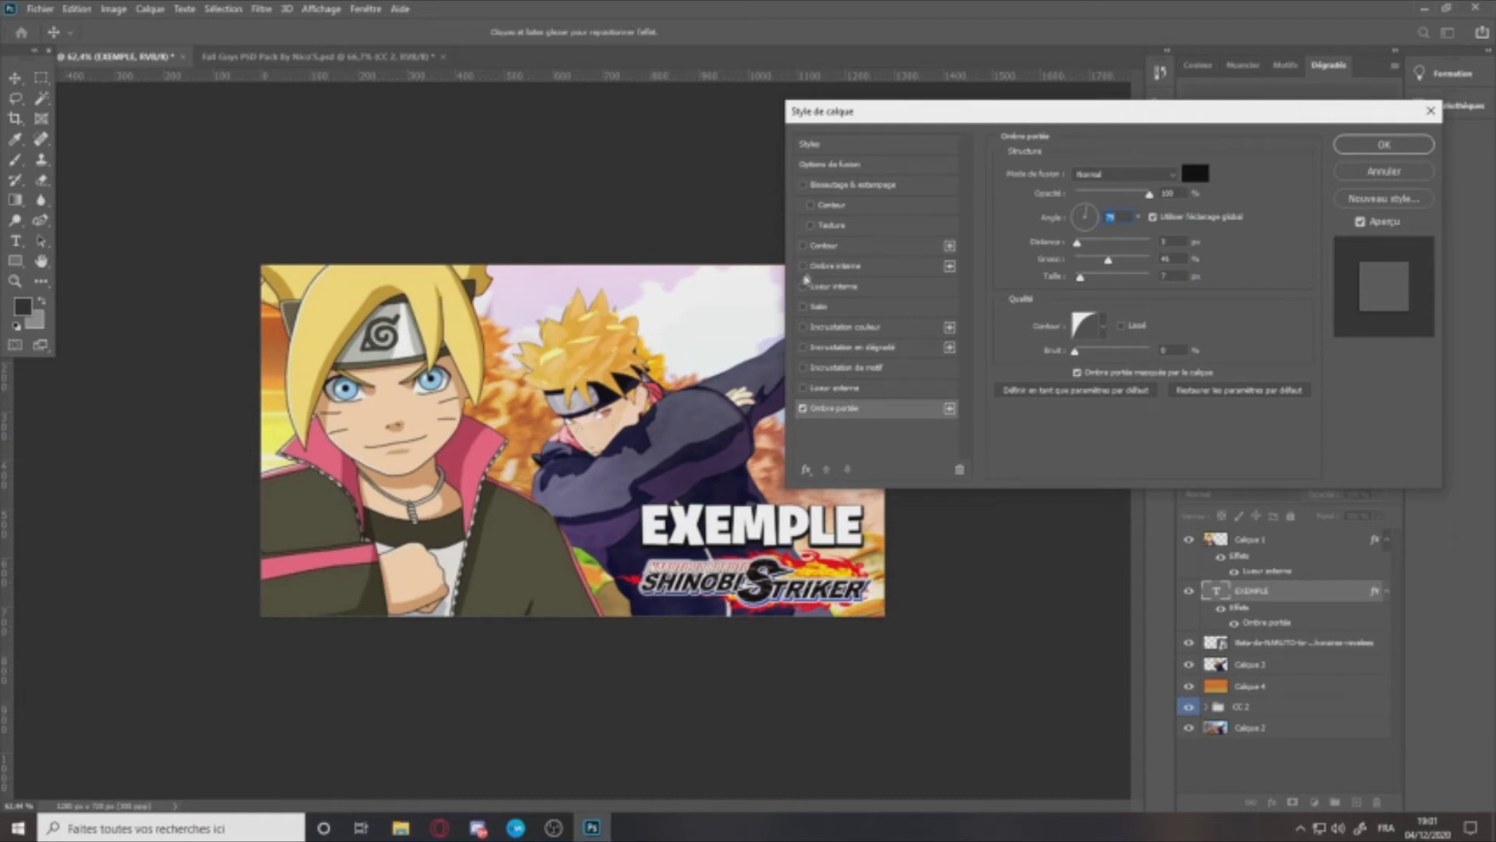
pyautogui.click(1370, 155)
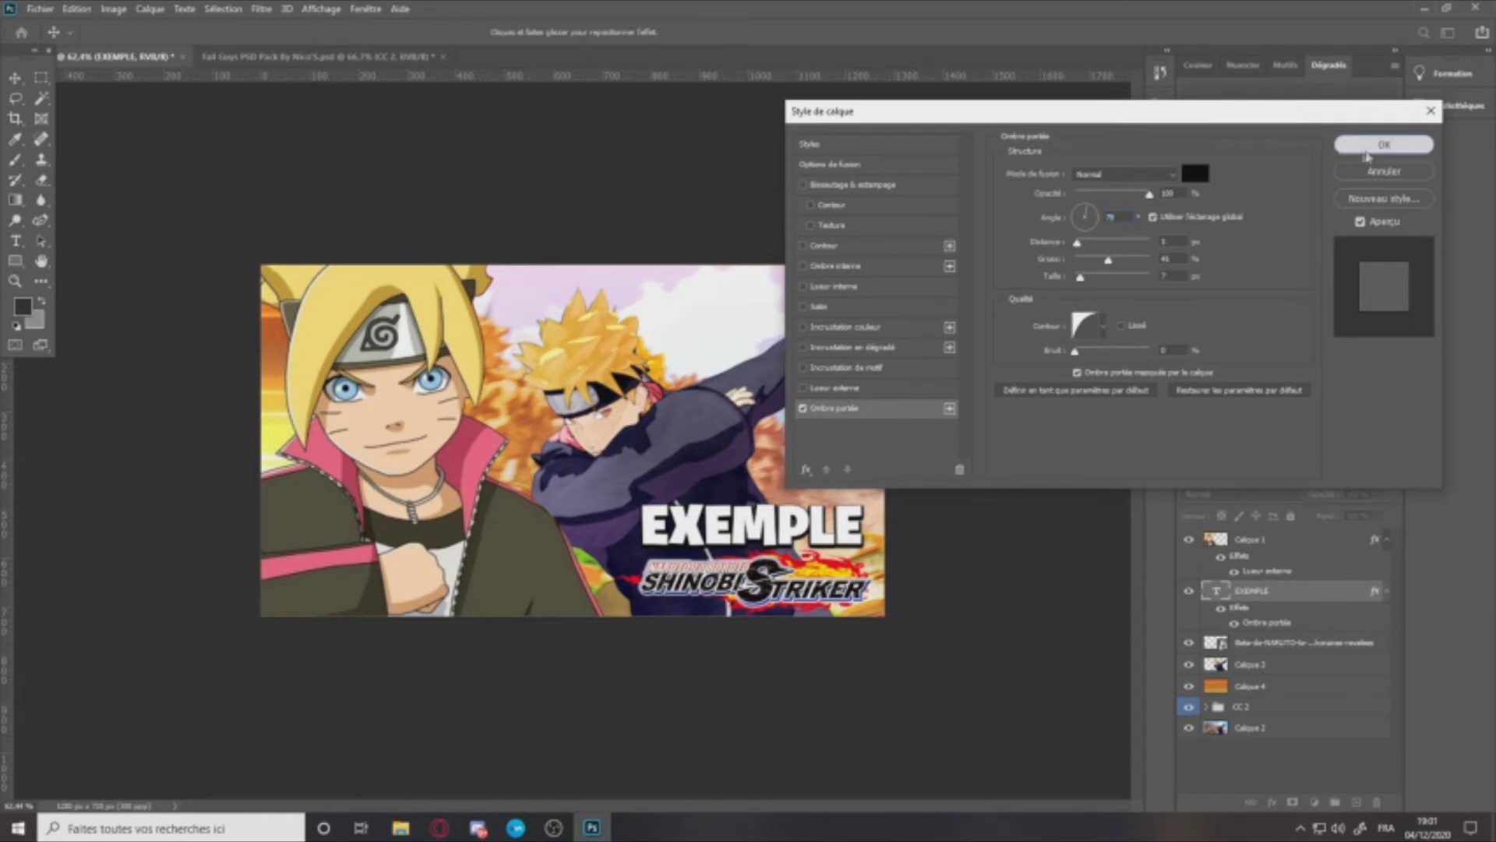
# Step: Change the fill colour of the whole EXEMPLE text to black (000000)
pyautogui.doubleClick(758, 517)
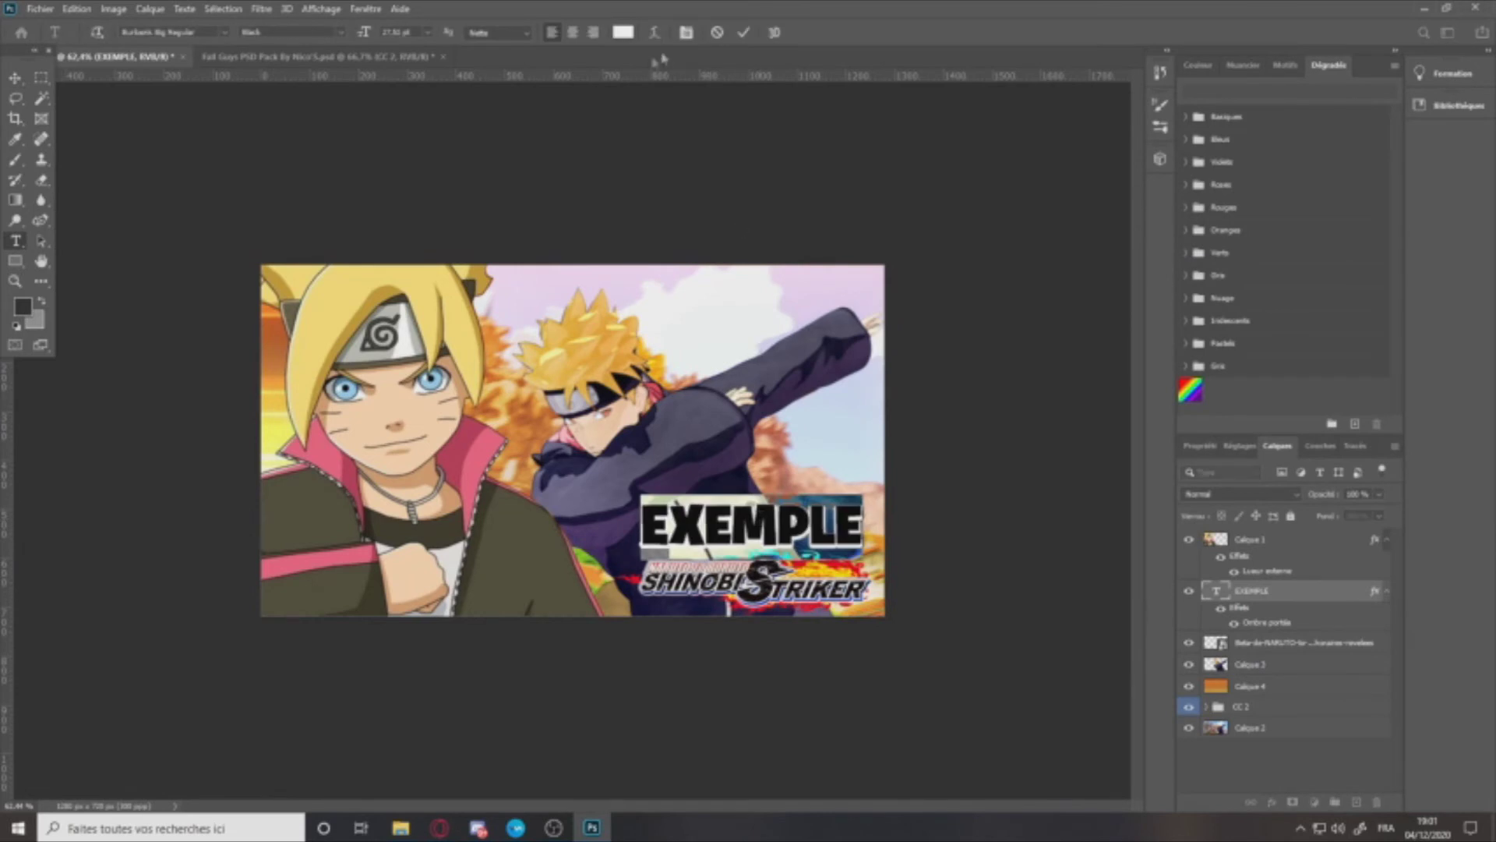
pyautogui.click(620, 34)
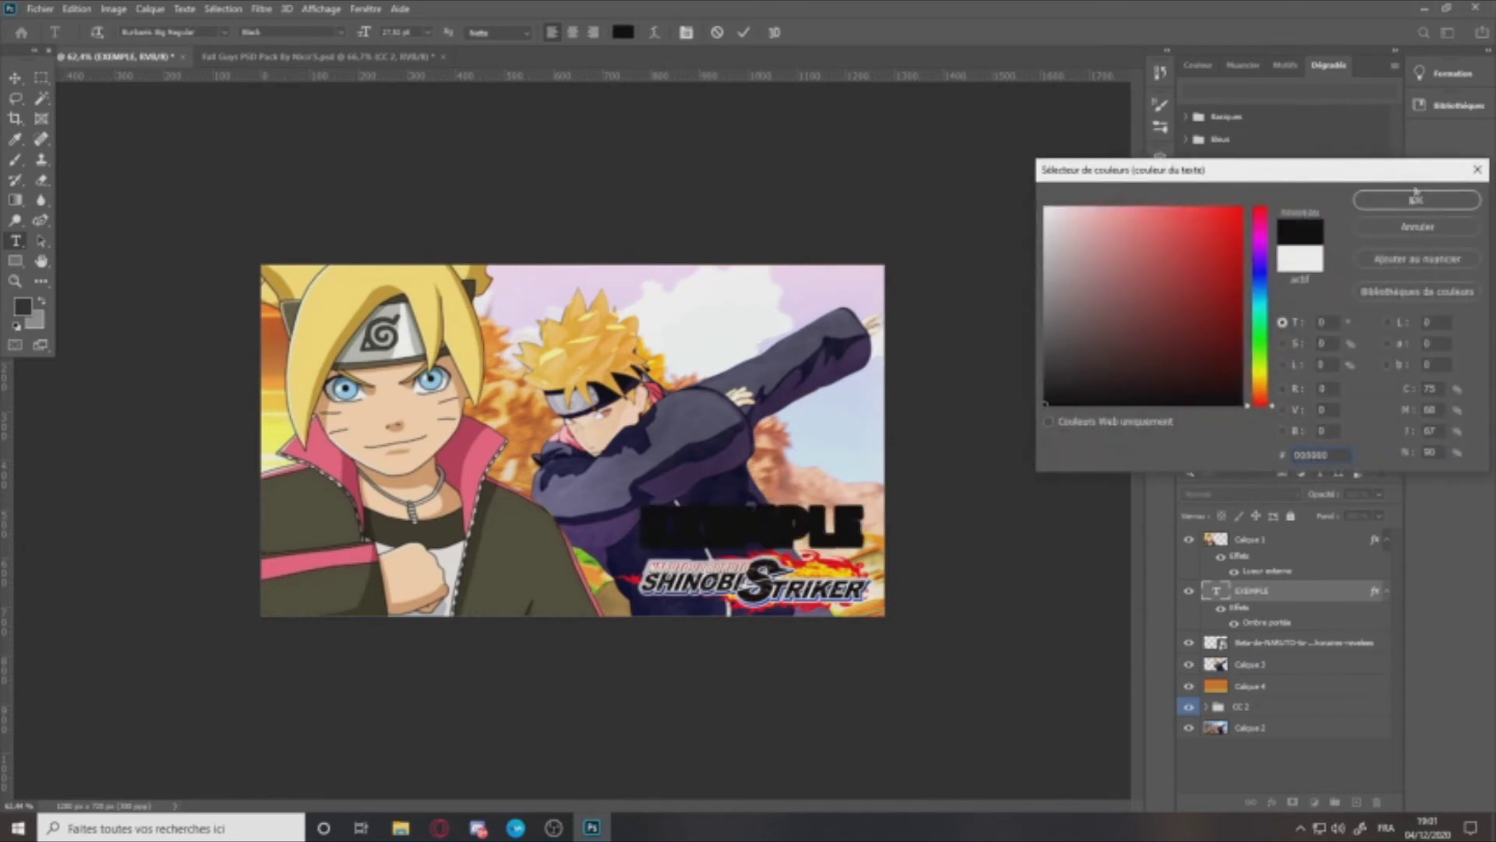
pyautogui.click(1417, 198)
# Step: Add a stroke (Contour) to the EXEMPLE text layer and set its colour to white (ffffff)
pyautogui.click(1295, 590)
pyautogui.rightClick(1295, 590)
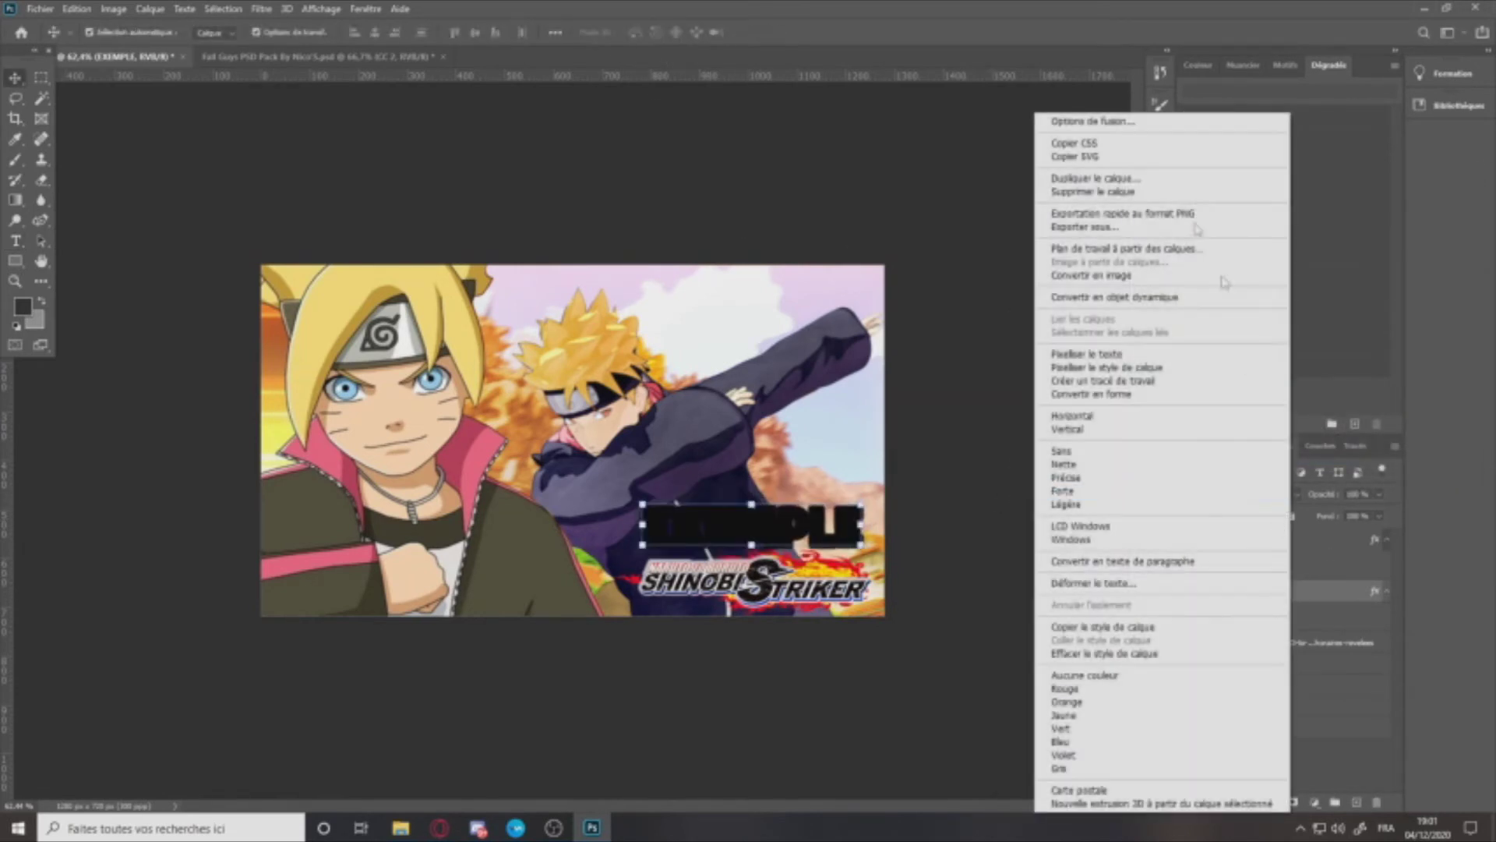
pyautogui.click(1106, 121)
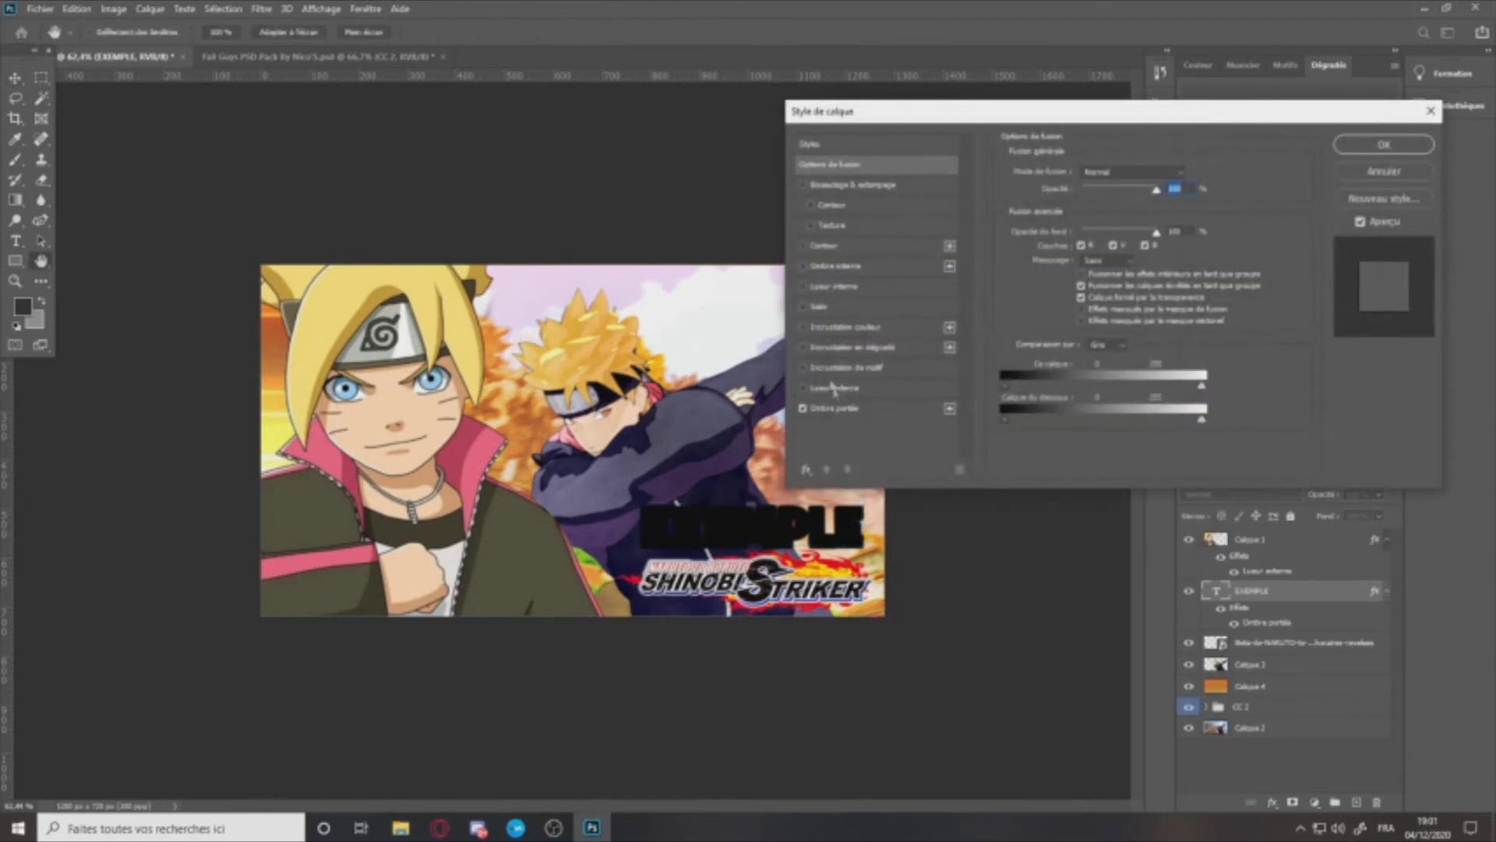
pyautogui.click(804, 246)
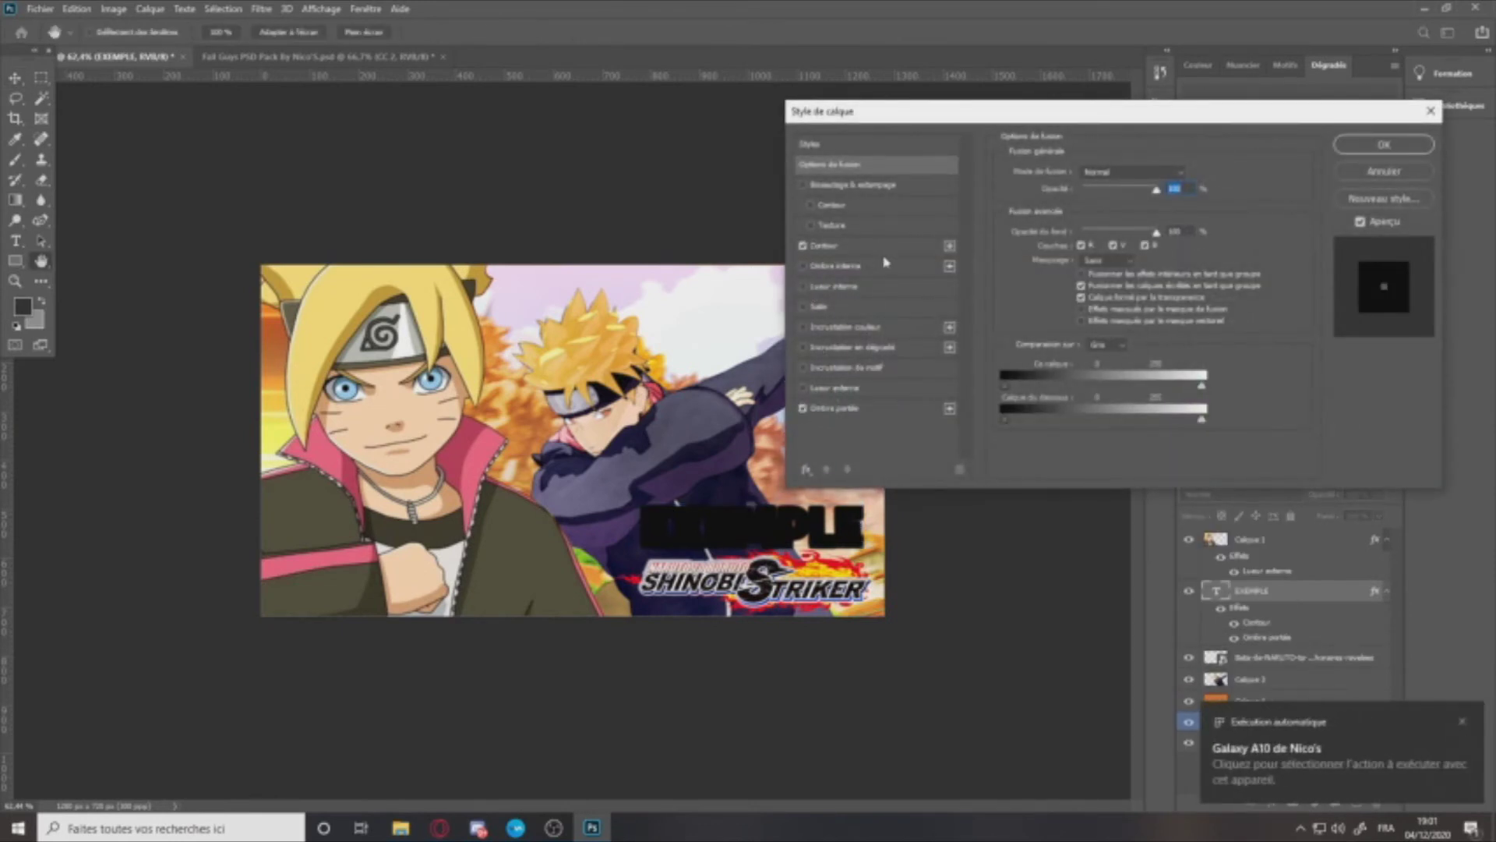
pyautogui.click(1469, 720)
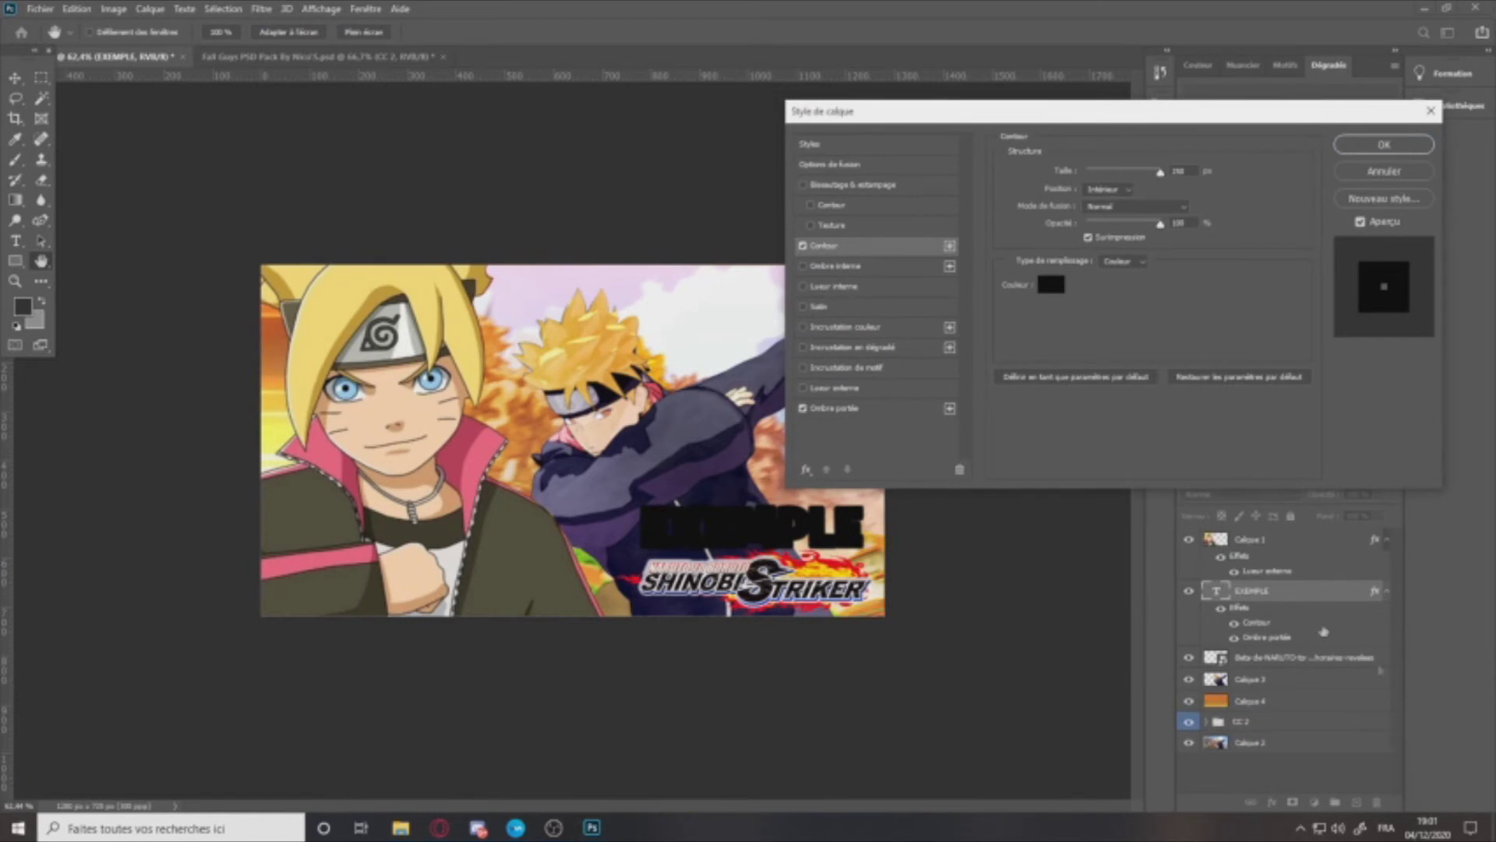
pyautogui.click(1052, 285)
pyautogui.write('ffffff')
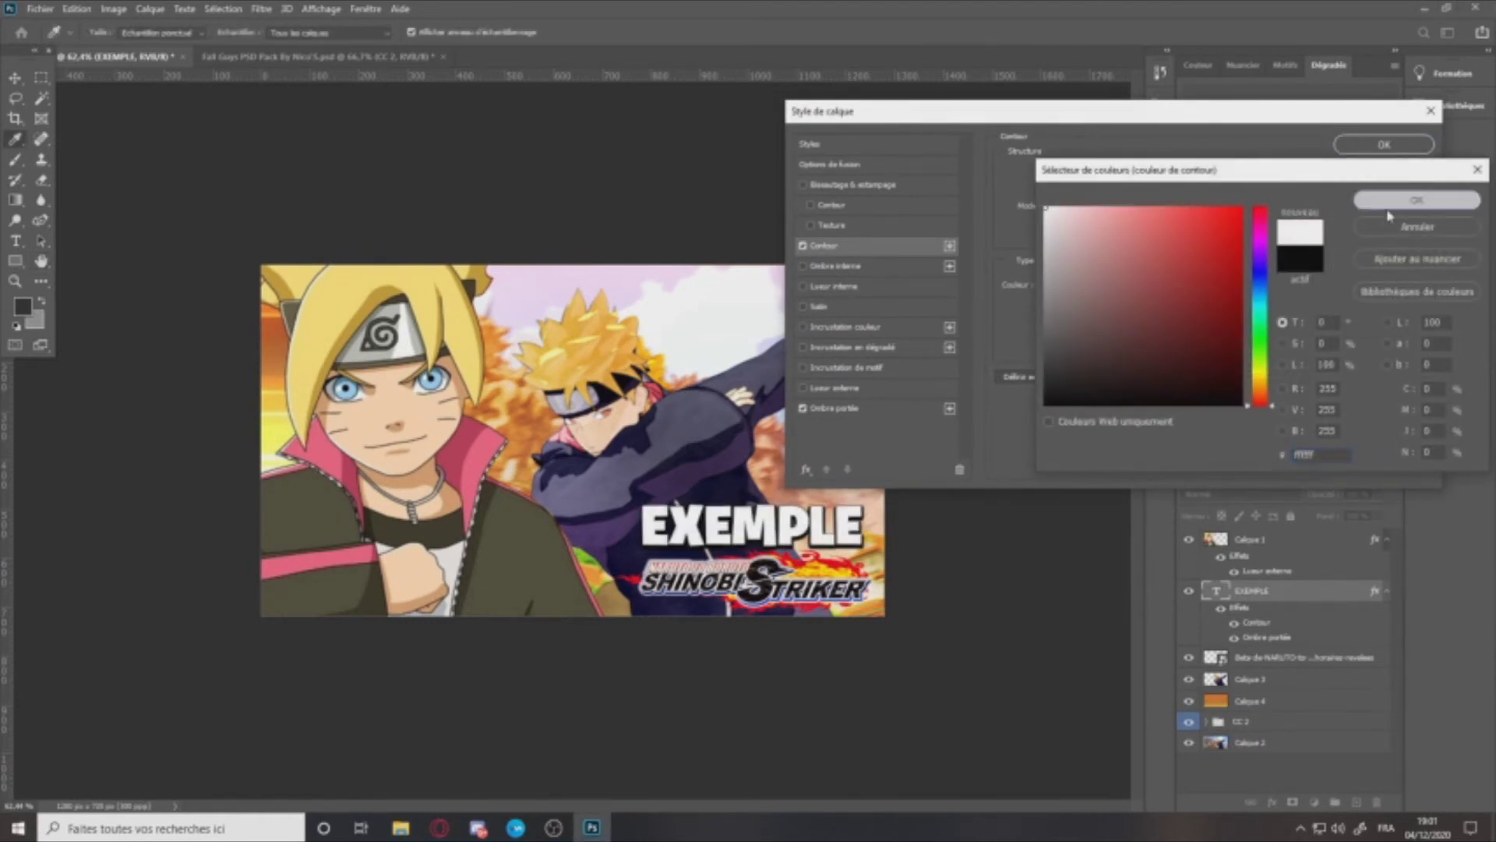
pyautogui.click(1395, 201)
# Step: Position the white stroke outside the letters (Extérieur) and reduce its size to a thin outline
pyautogui.click(1107, 189)
pyautogui.click(1098, 203)
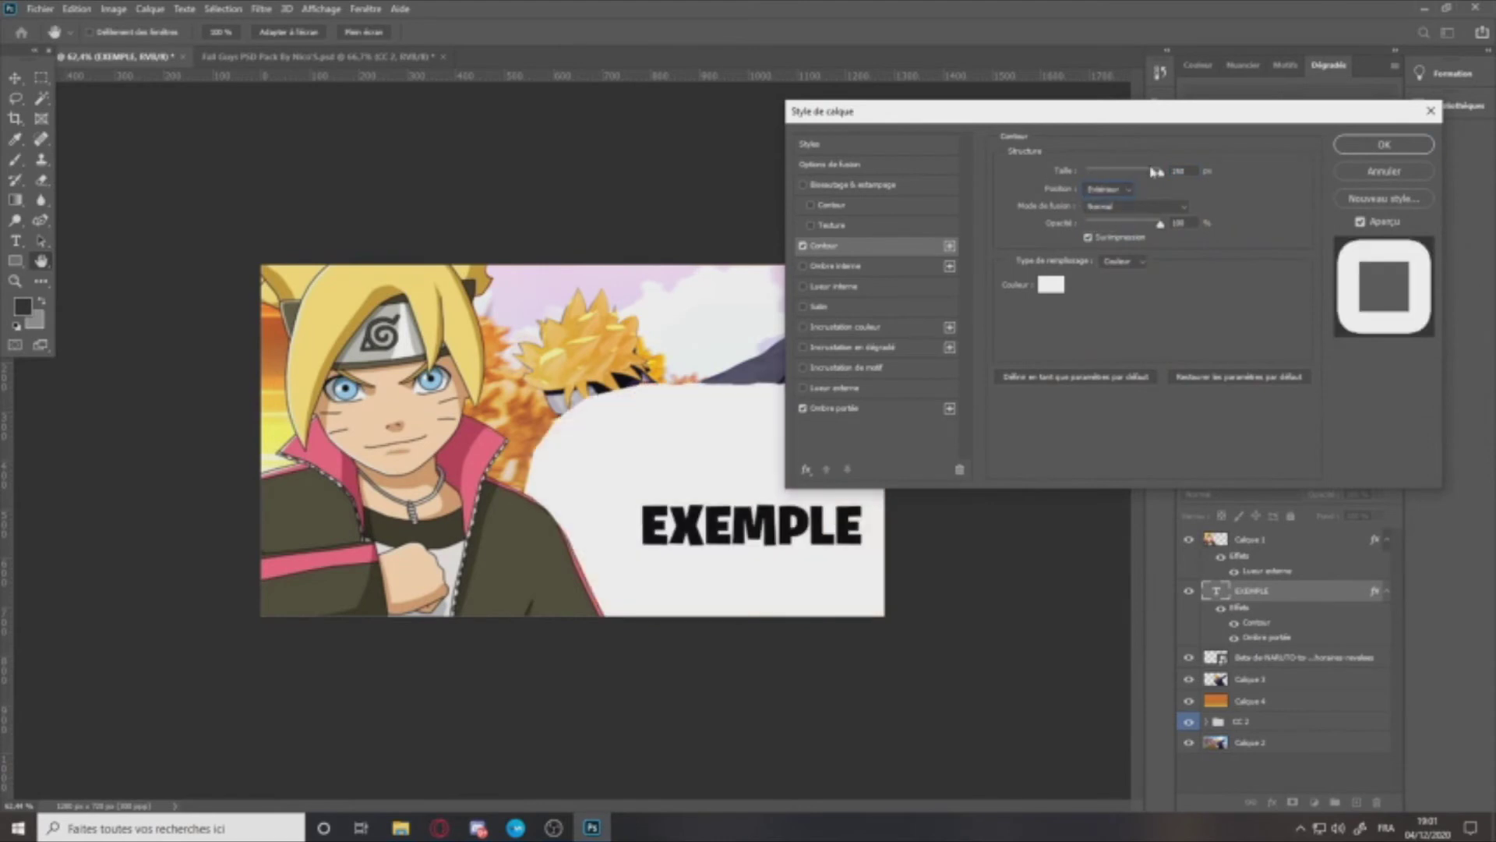
pyautogui.moveTo(1158, 172); pyautogui.dragTo(1087, 176)
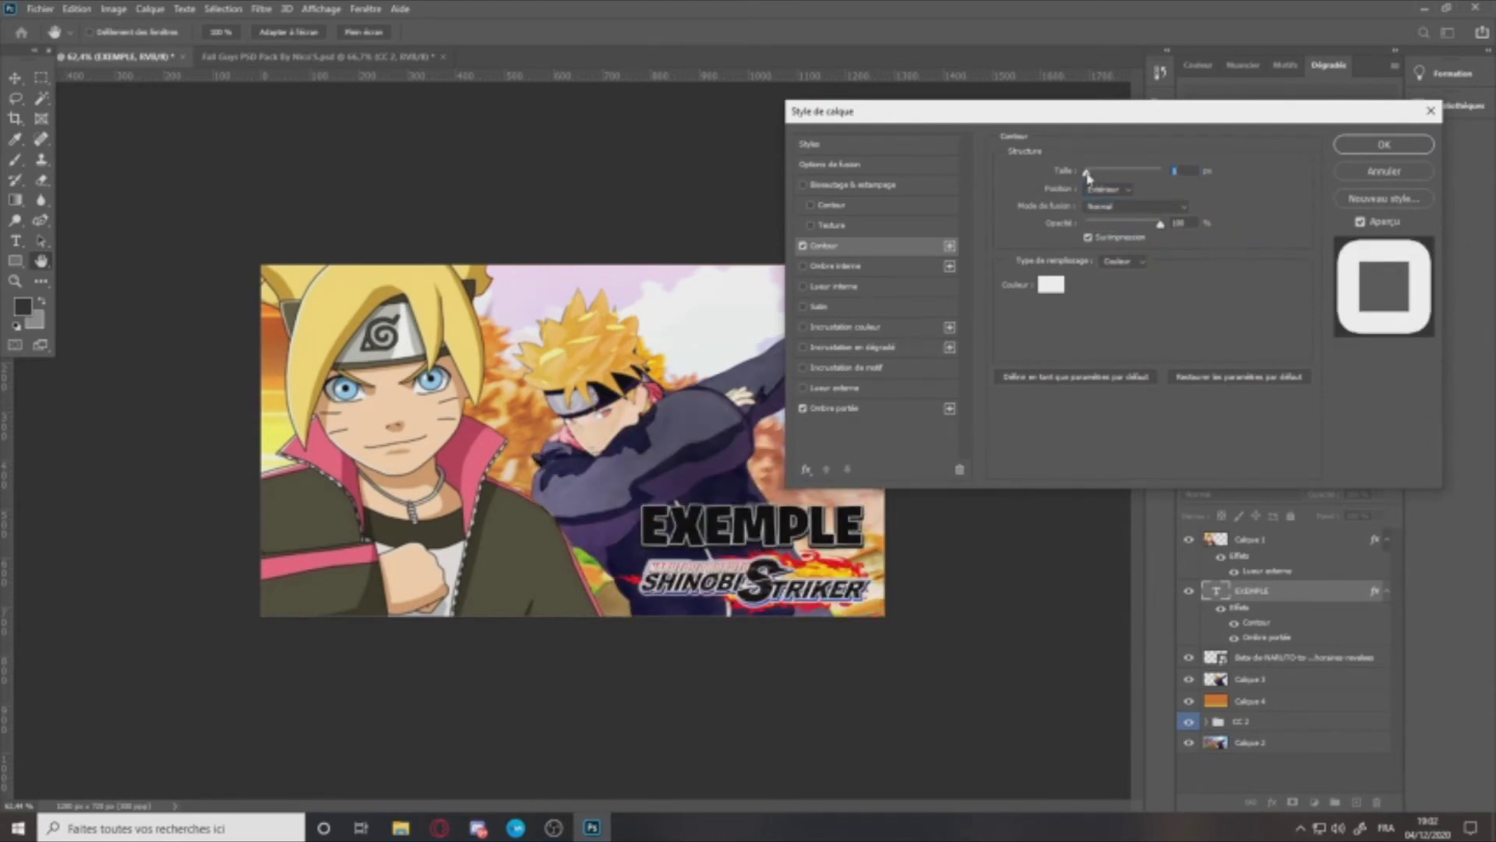
pyautogui.moveTo(1088, 176); pyautogui.dragTo(1090, 176)
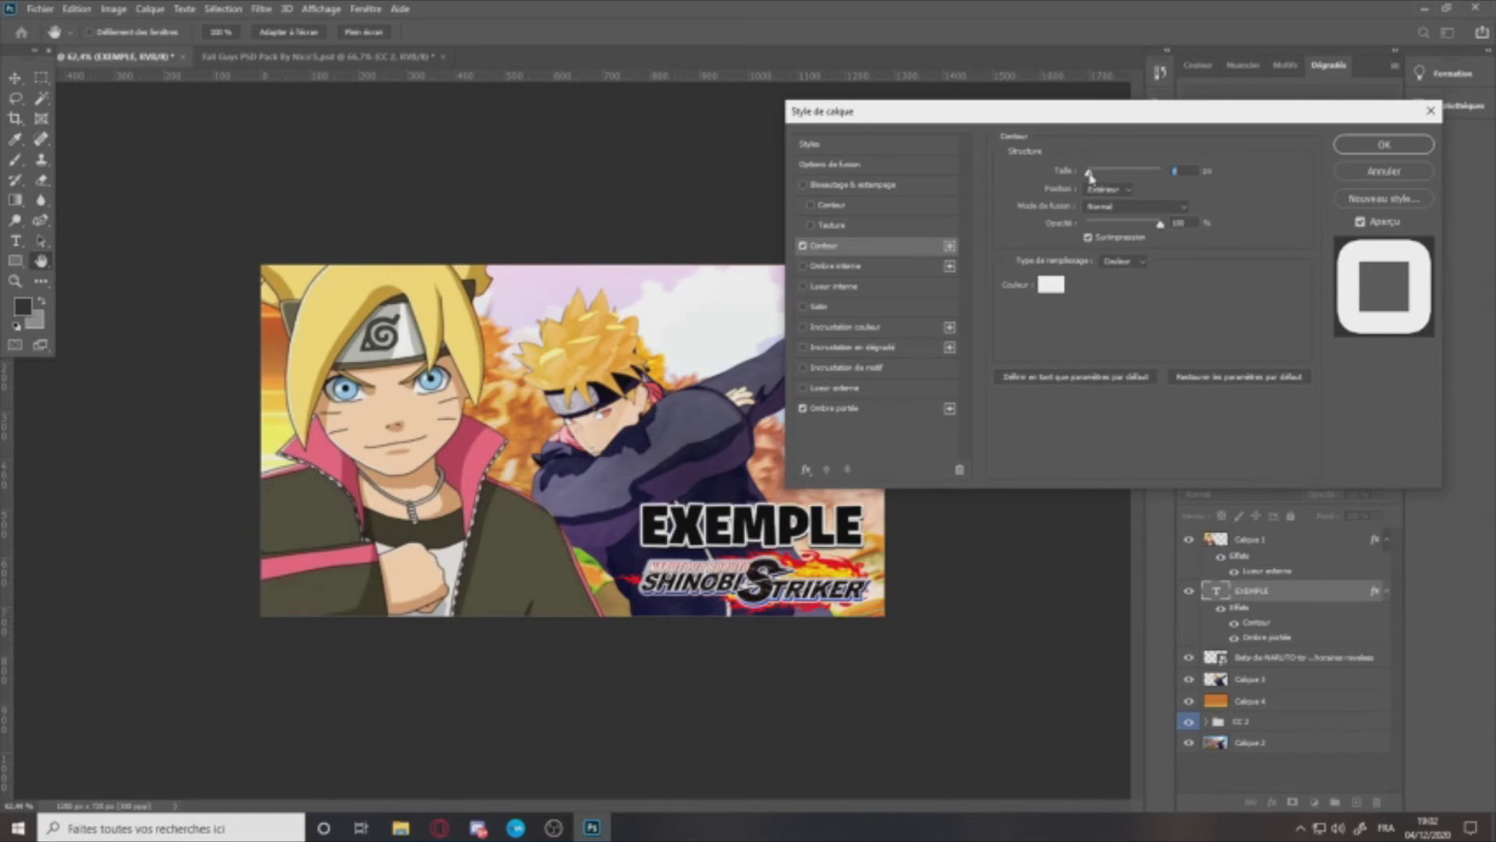
pyautogui.click(1384, 145)
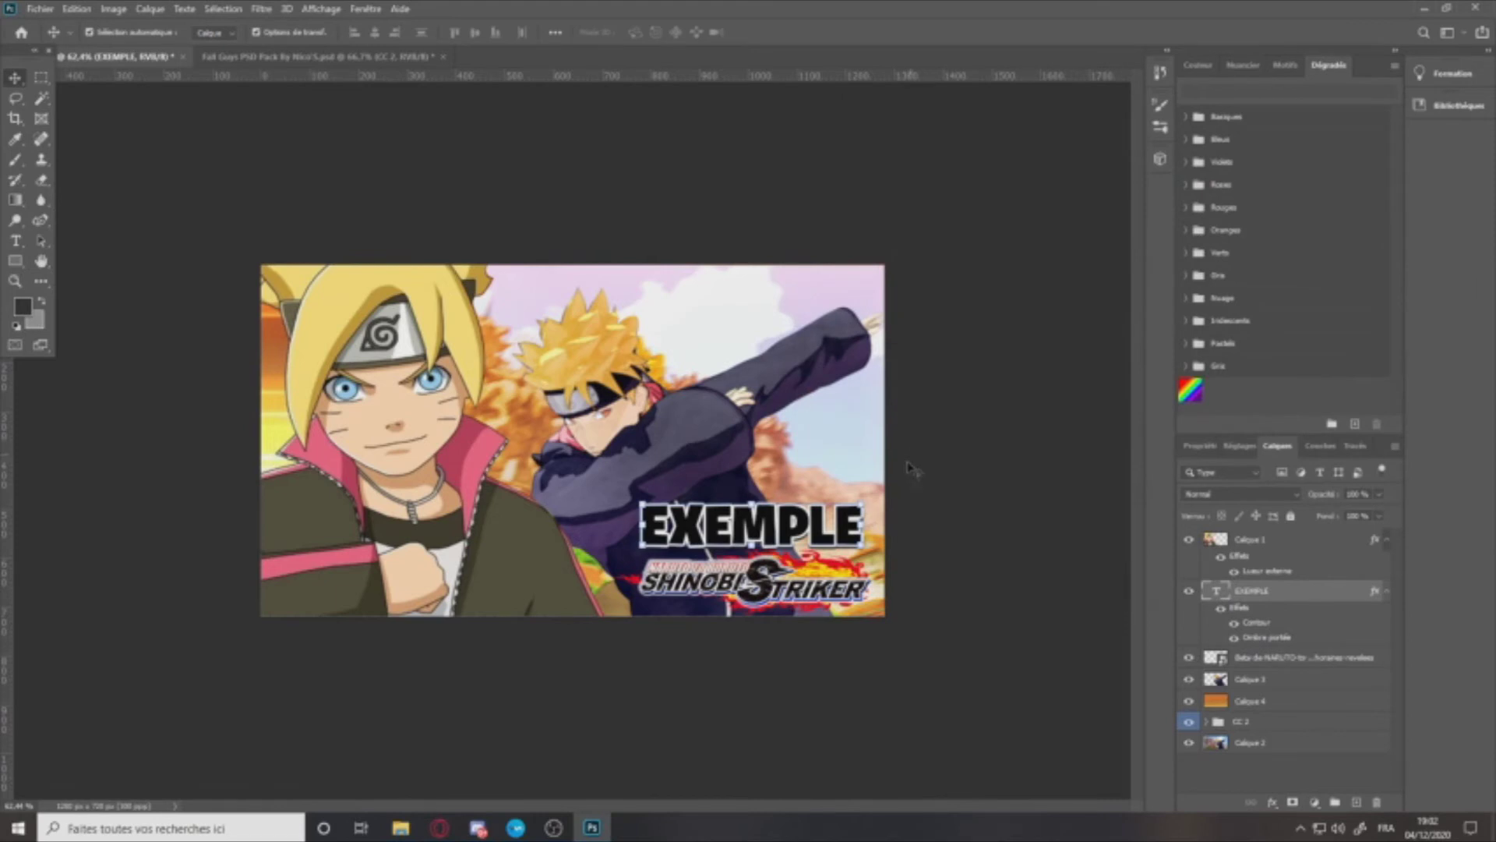
# Step: Add a second stroke to the EXEMPLE text, coloured black (000000) and slightly wider than the white outline
pyautogui.rightClick(1244, 592)
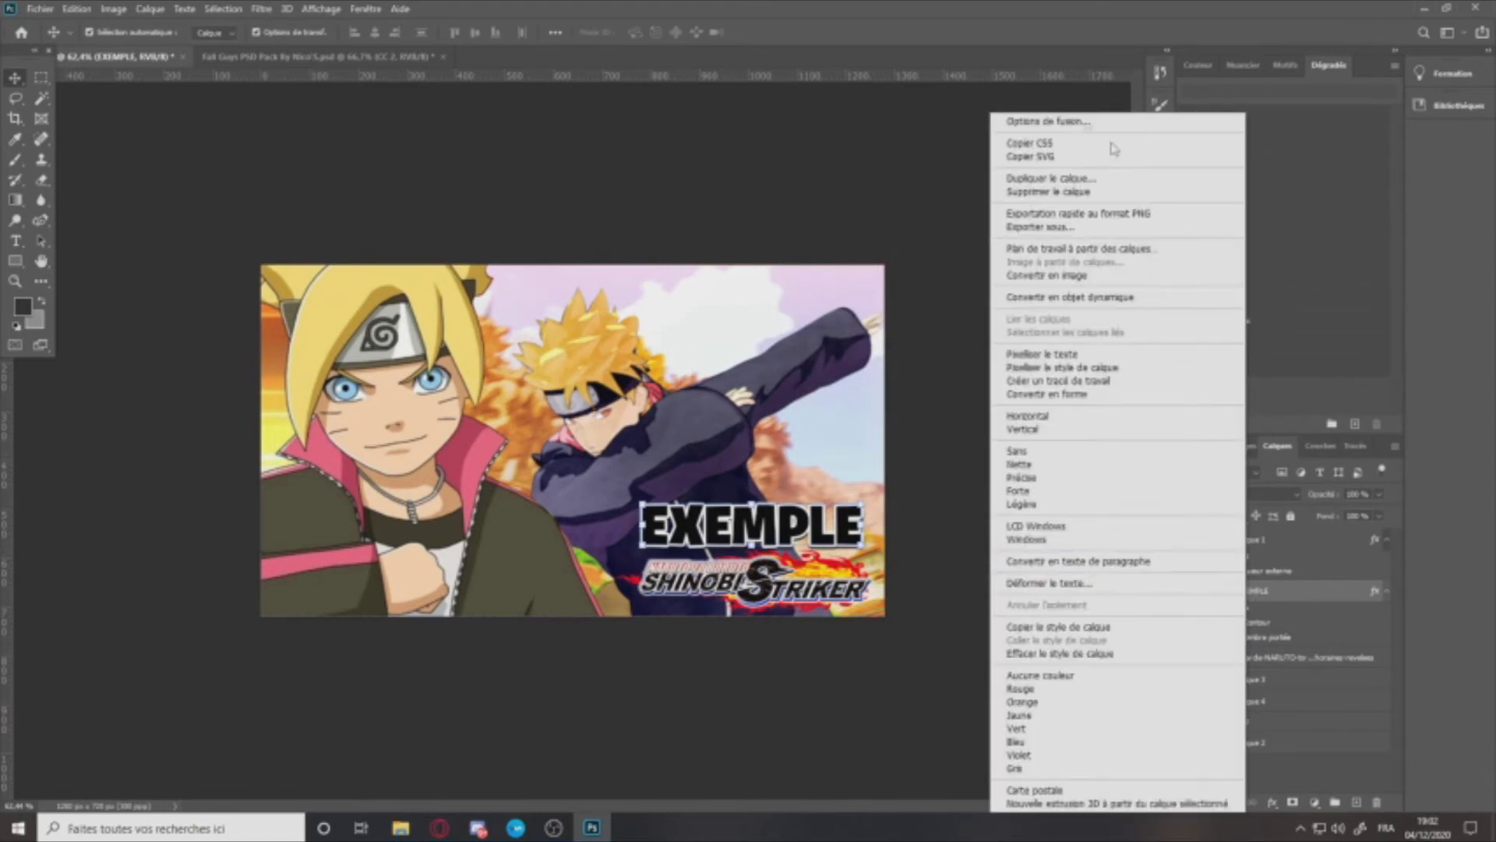
pyautogui.click(1038, 121)
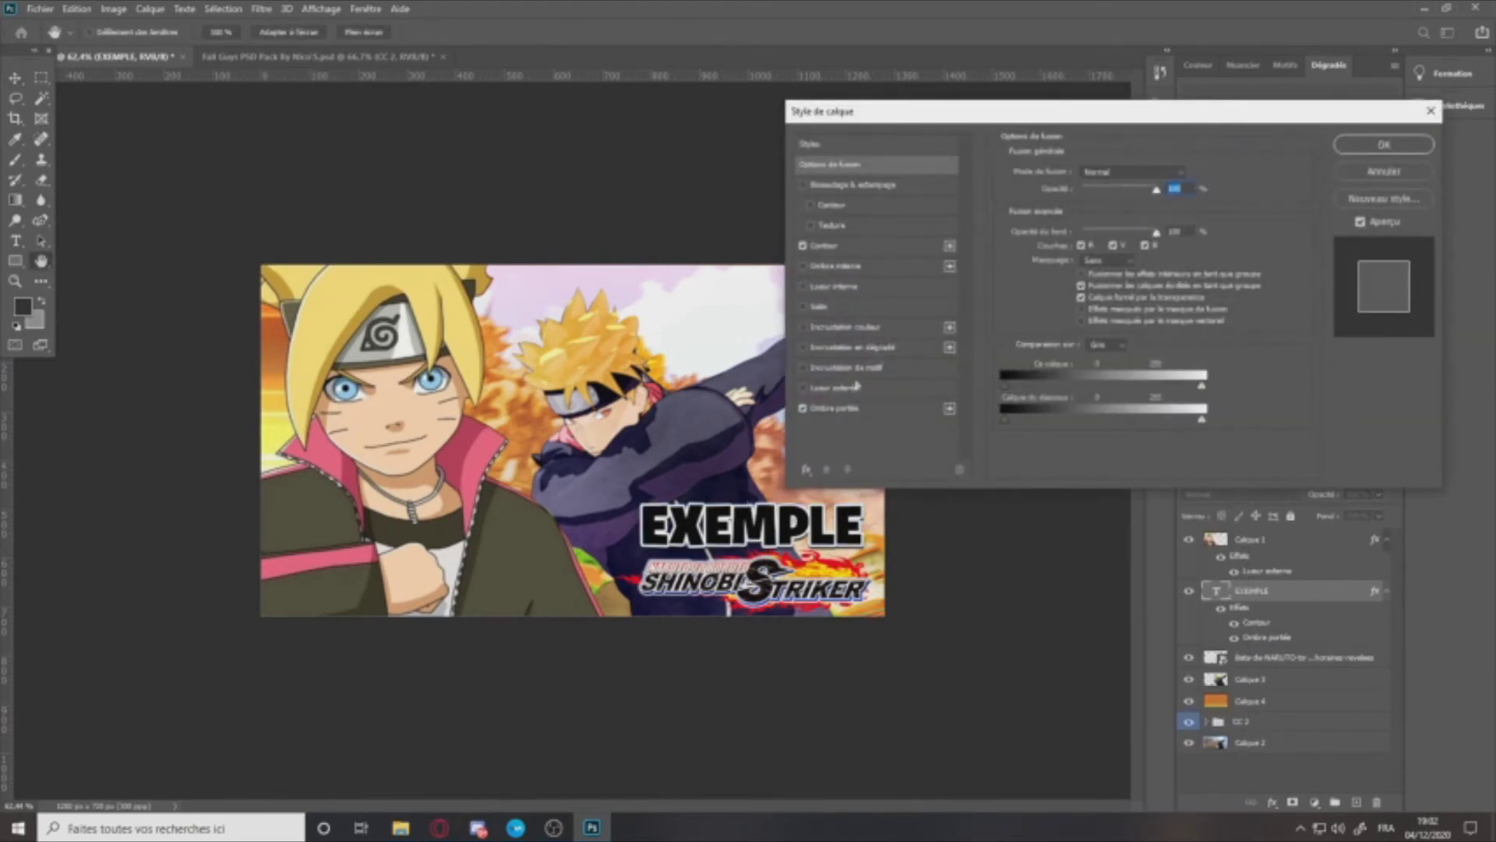
pyautogui.click(949, 245)
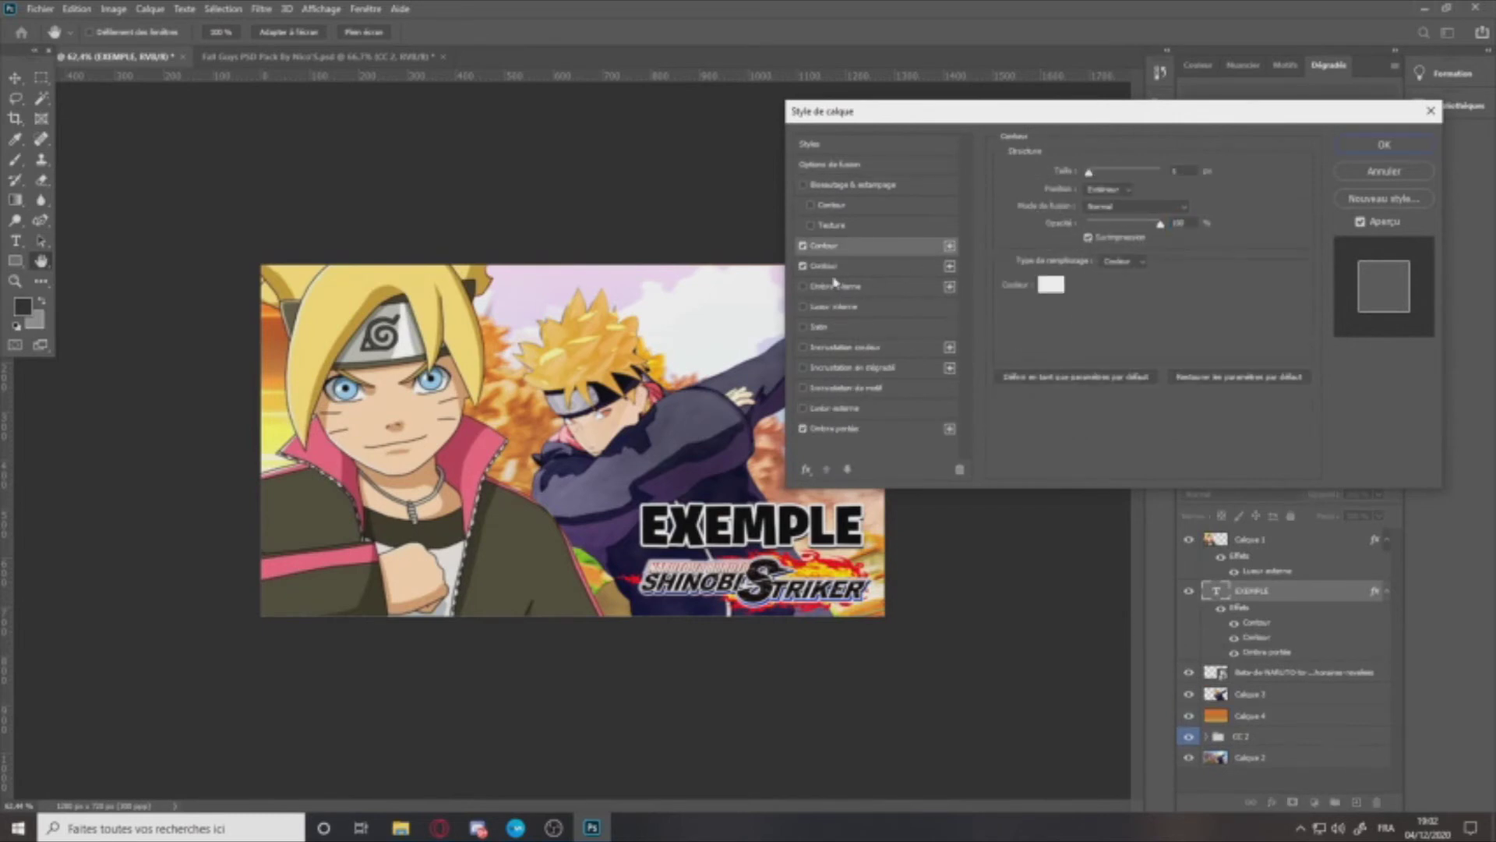
pyautogui.click(1053, 286)
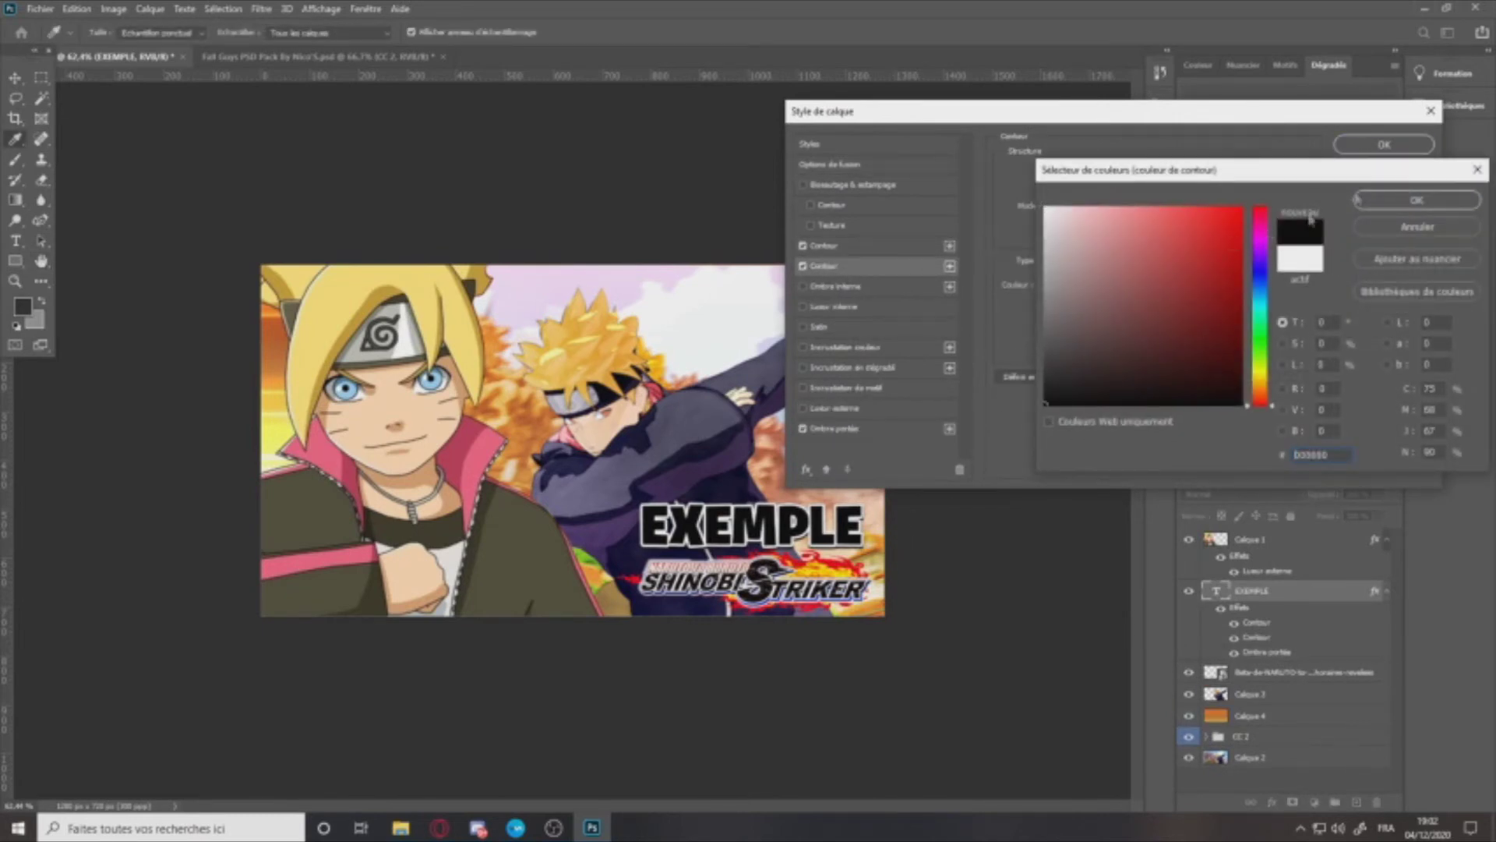
pyautogui.click(1416, 199)
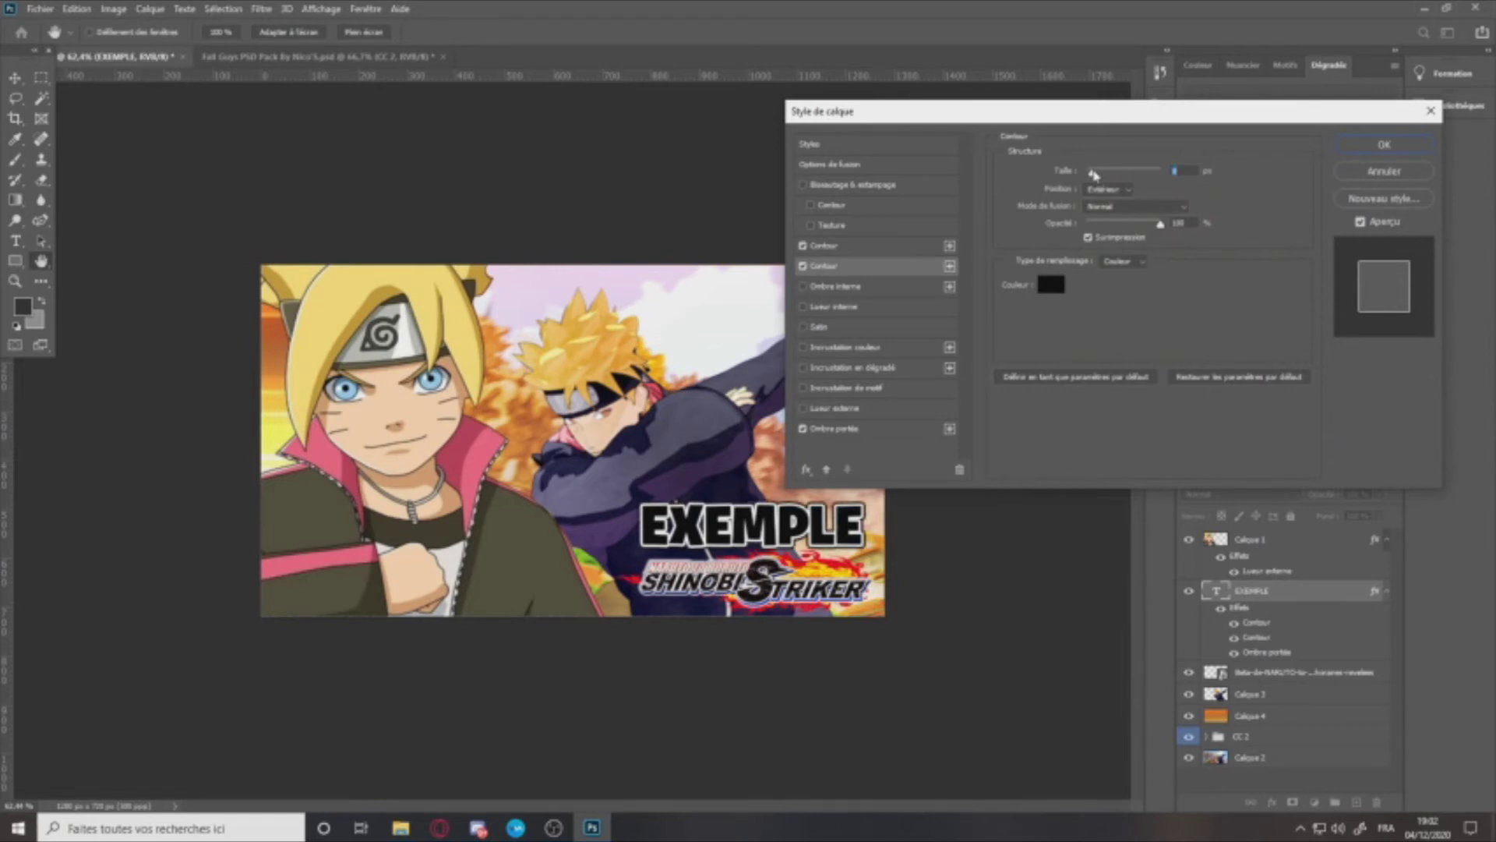
pyautogui.click(1388, 146)
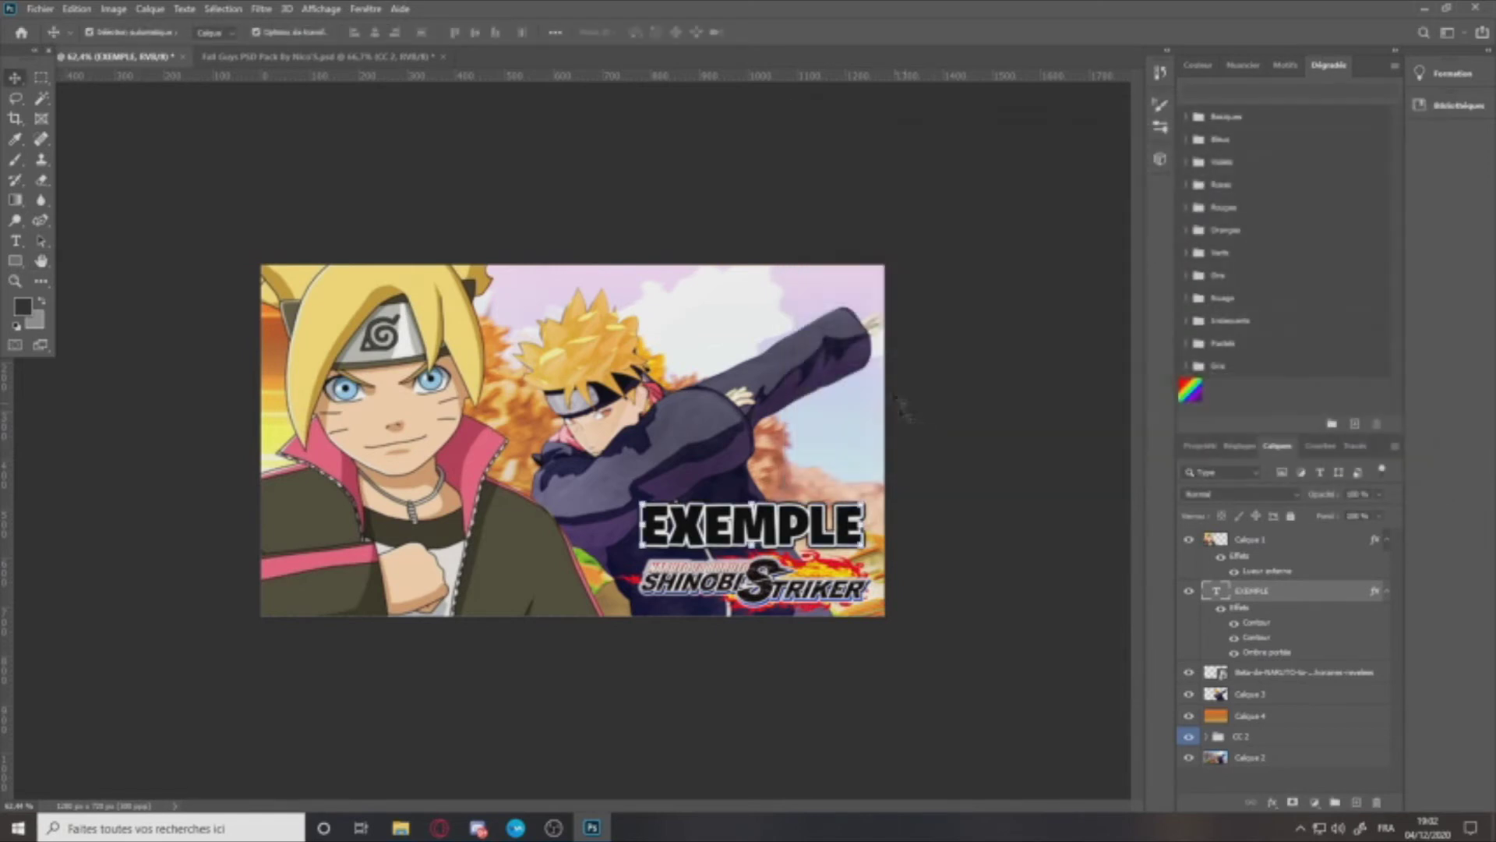
# Step: Open the EXEMPLE text layer's drop shadow (Ombre portée) settings and set the shadow angle to 143°
pyautogui.rightClick(1266, 589)
pyautogui.click(1084, 127)
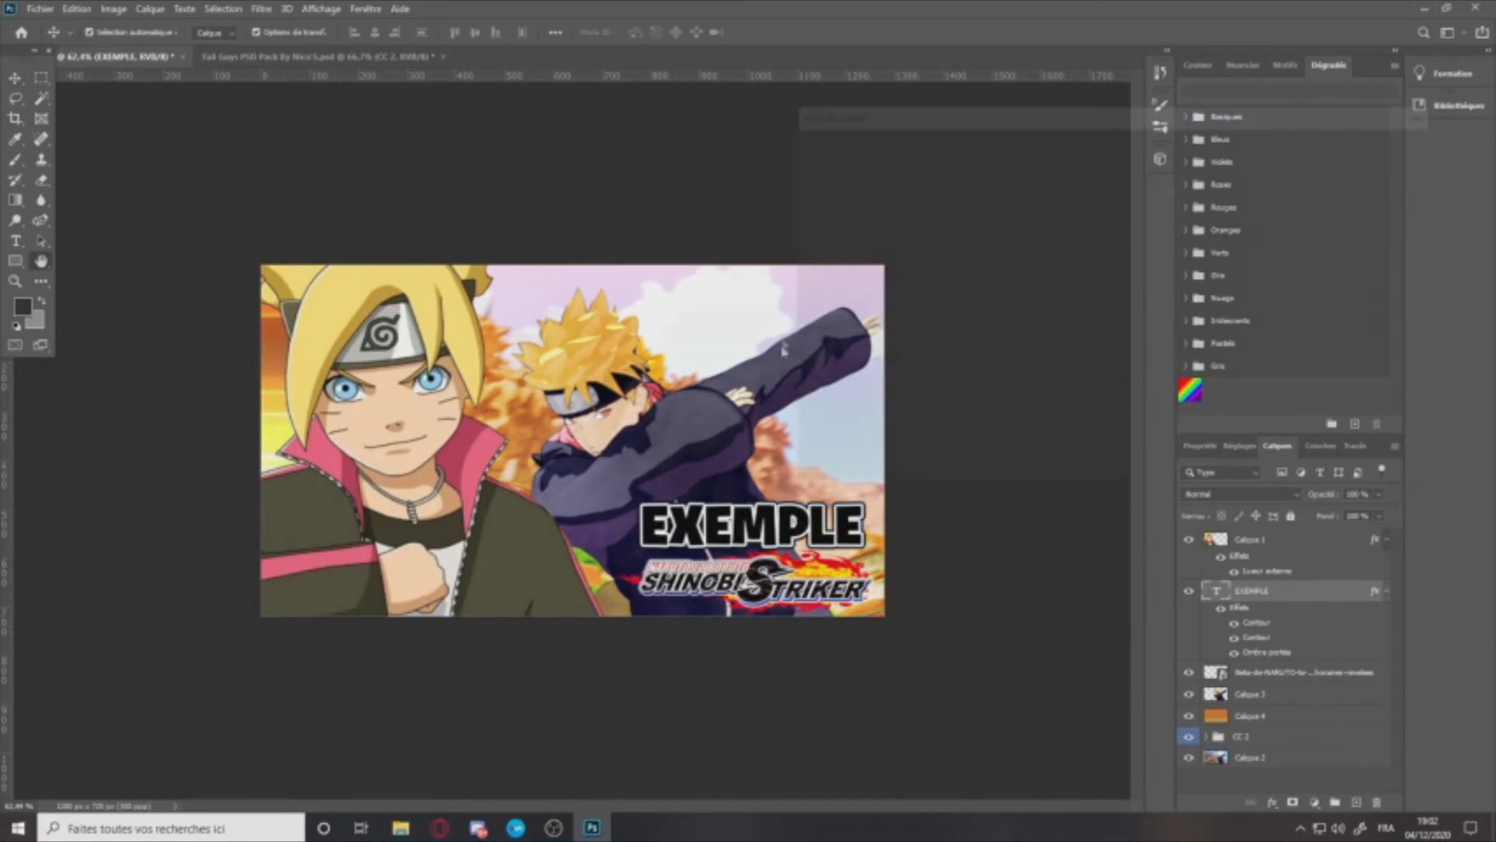
pyautogui.click(834, 428)
pyautogui.moveTo(1077, 243); pyautogui.dragTo(1080, 243)
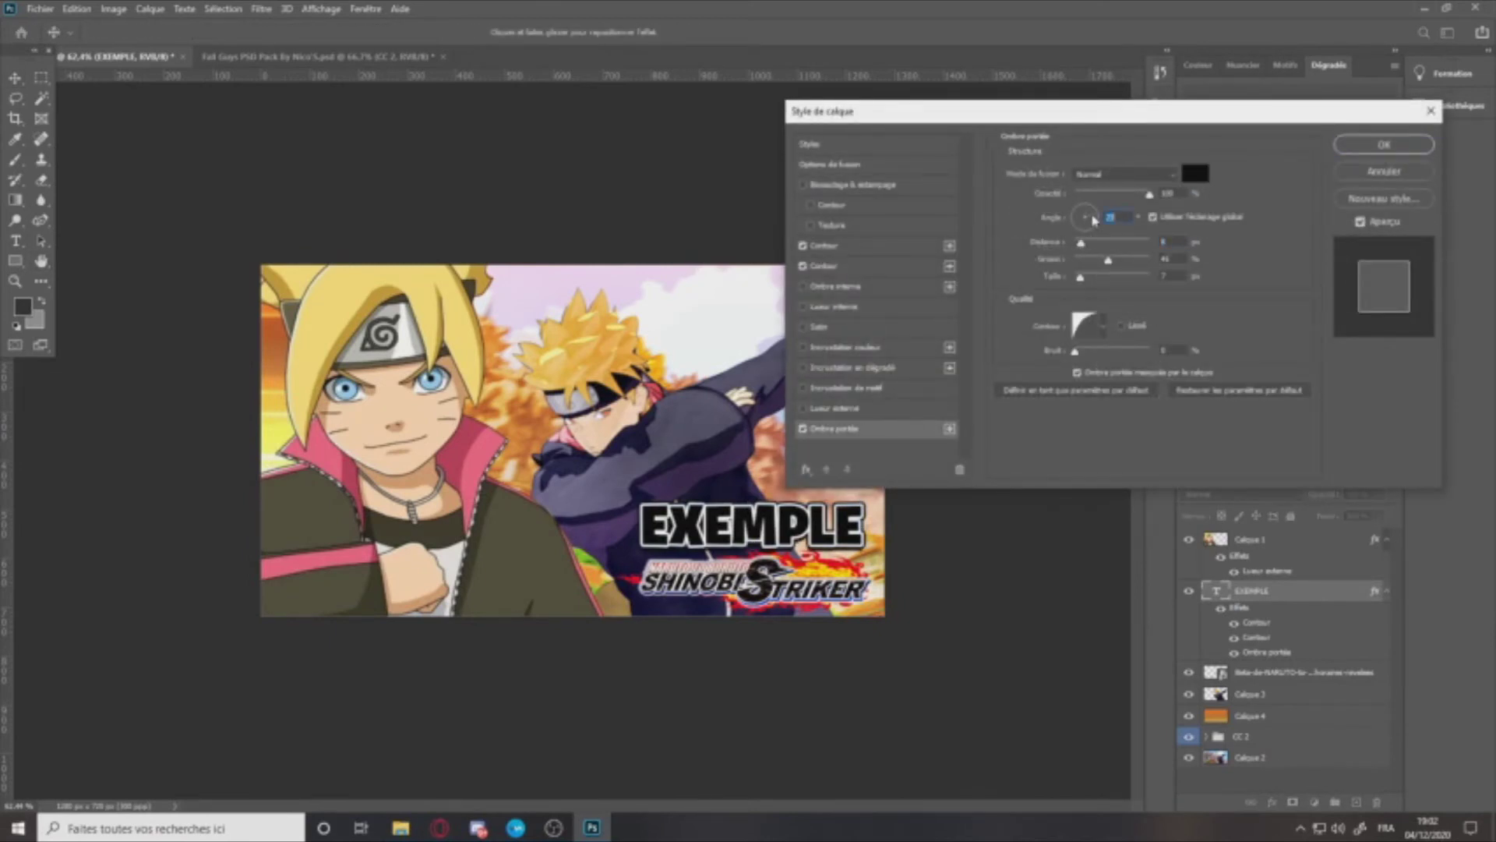
pyautogui.moveTo(1063, 215); pyautogui.dragTo(1087, 246)
pyautogui.click(1077, 226)
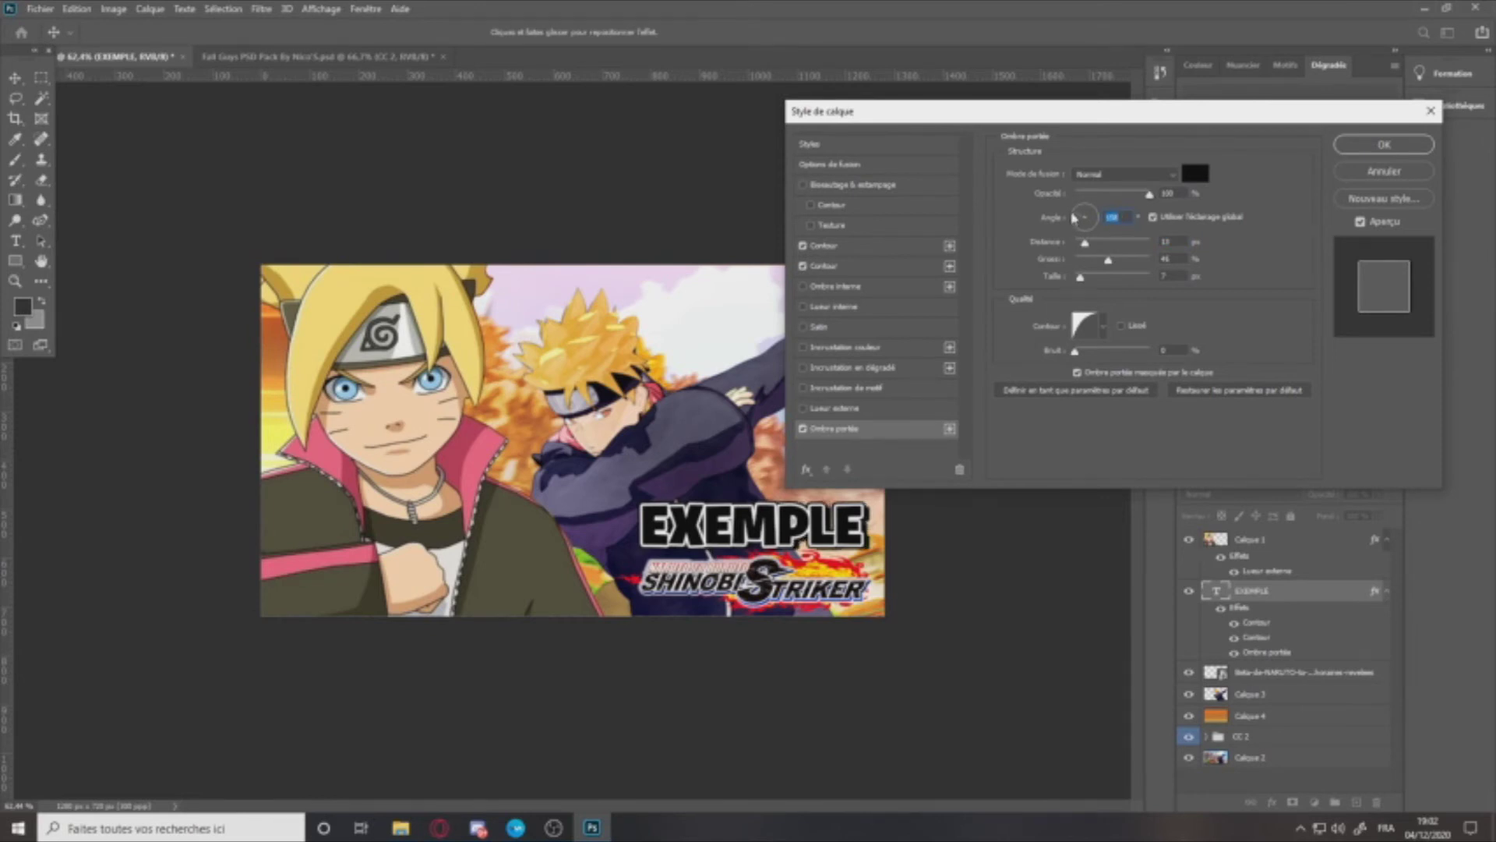
pyautogui.moveTo(1075, 212); pyautogui.dragTo(1075, 224)
# Step: Set the EXEMPLE drop shadow's spread (Grossi) to 100% and size (Taille) to 4 px, slightly increase its distance, and apply the style
pyautogui.moveTo(1080, 279); pyautogui.dragTo(1115, 263)
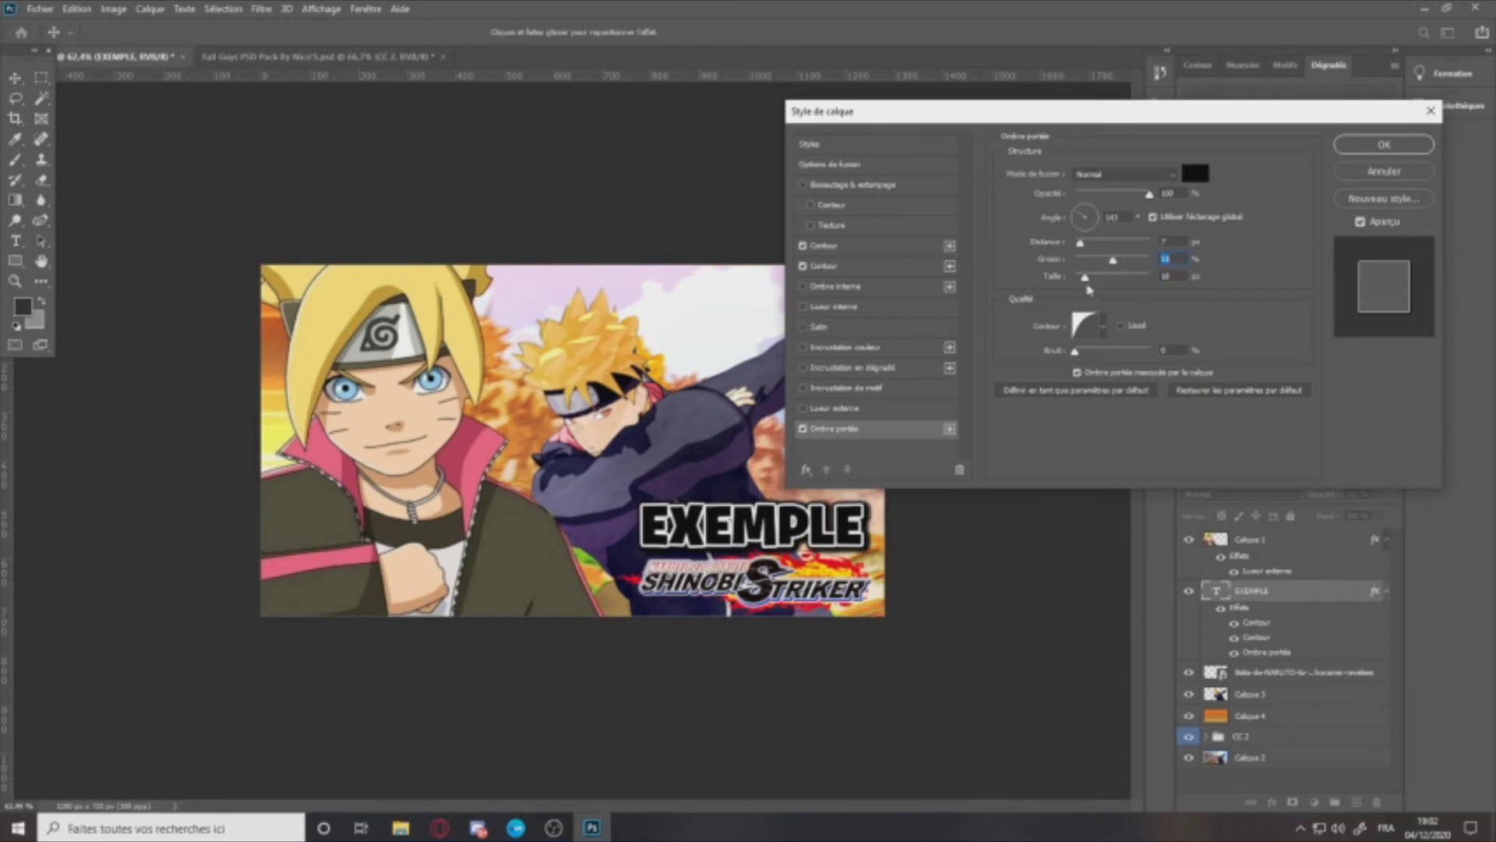
pyautogui.moveTo(1088, 285); pyautogui.dragTo(1083, 288)
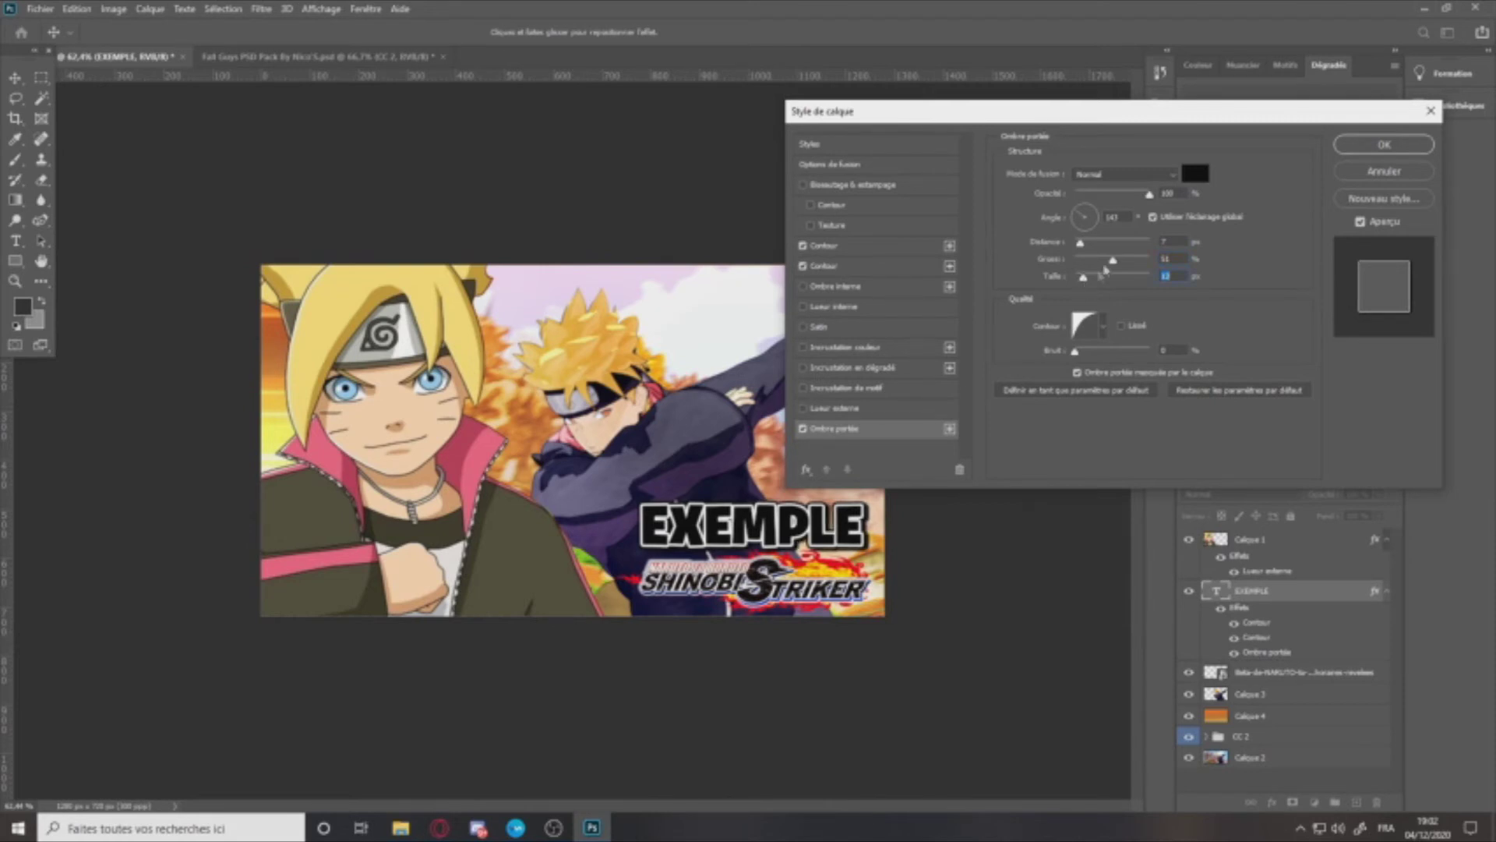
pyautogui.moveTo(1092, 246); pyautogui.dragTo(1080, 286)
pyautogui.moveTo(1134, 262); pyautogui.dragTo(1179, 259)
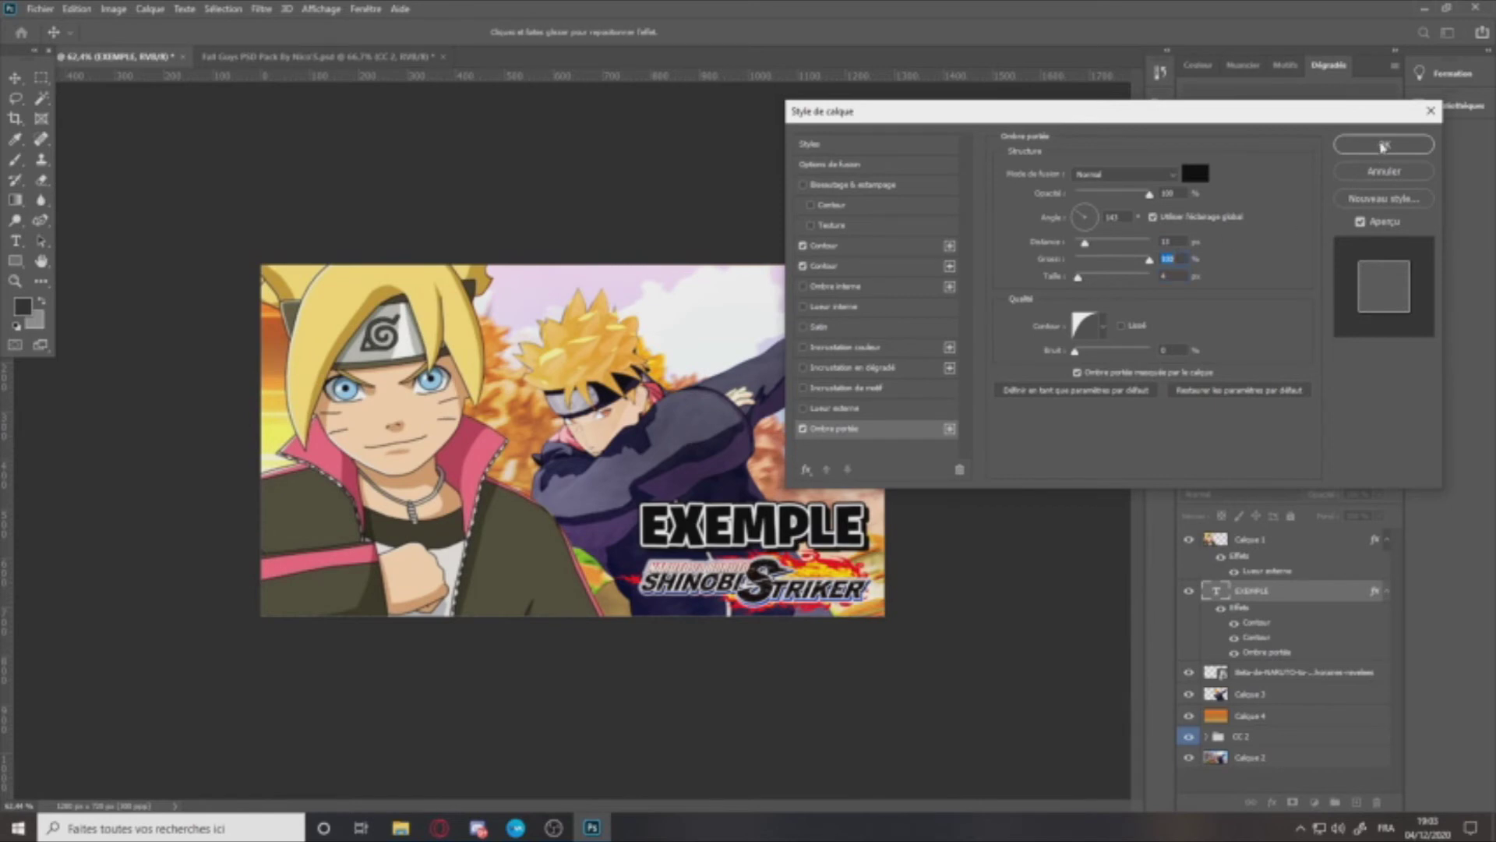
pyautogui.click(1383, 145)
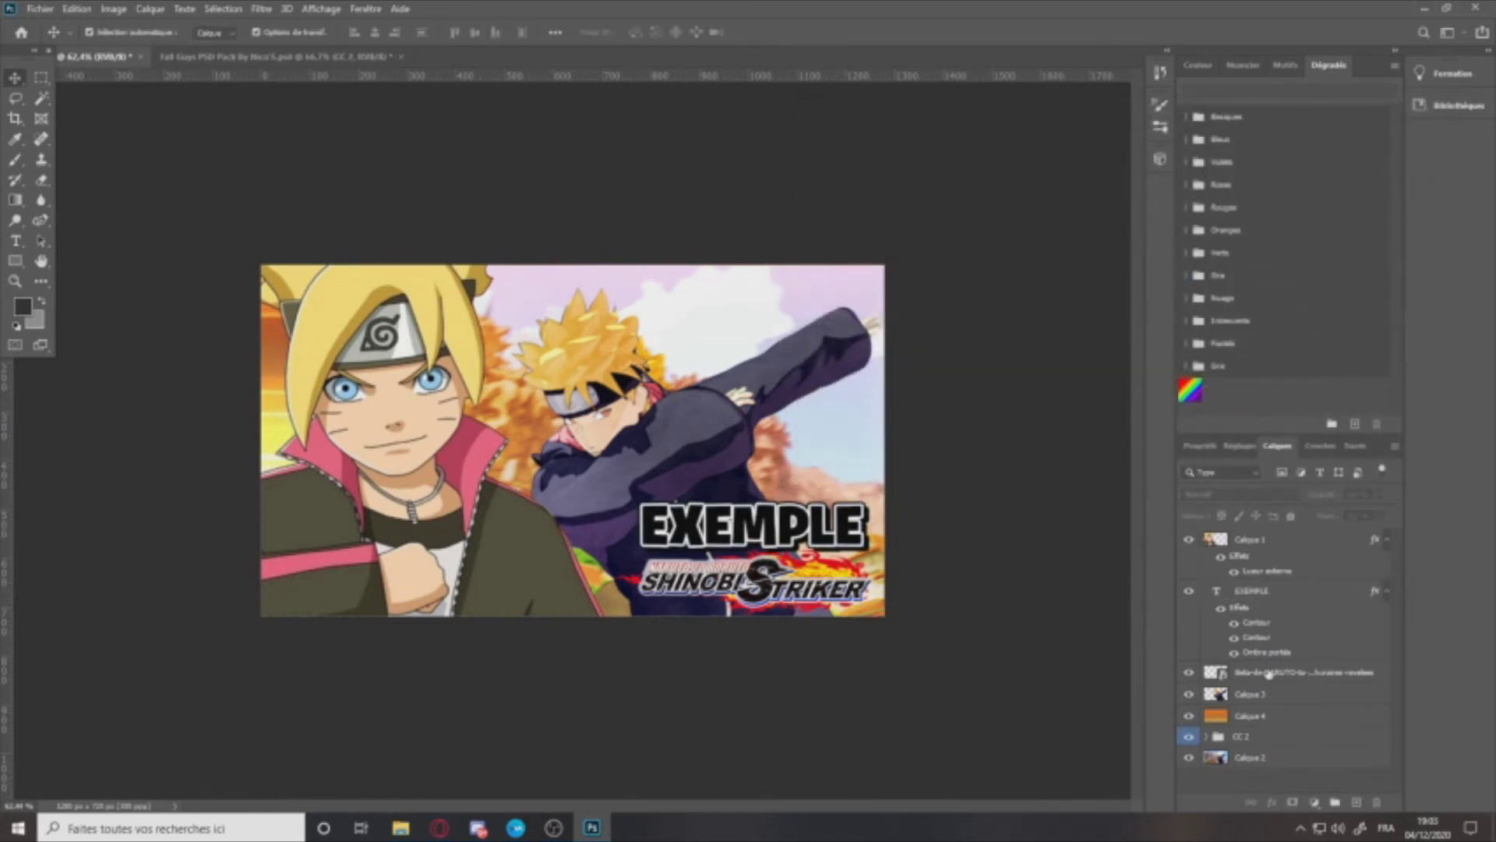
# Step: Skew the EXEMPLE text horizontally (Inclinaison) so the letters lean to the right, and apply the transformation
pyautogui.click(748, 511)
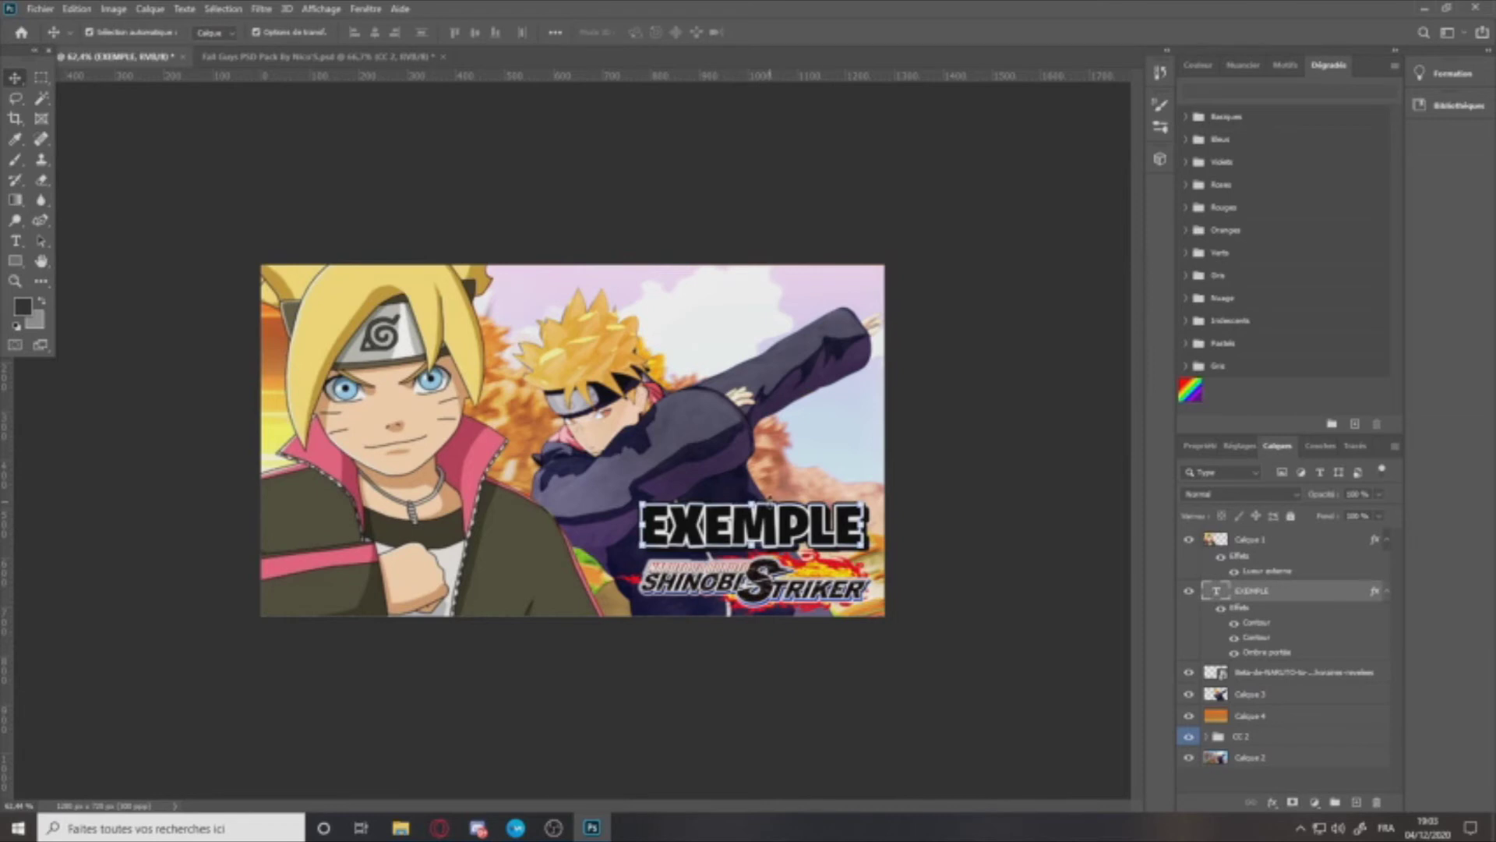
pyautogui.hotkey('ctrl', 't')
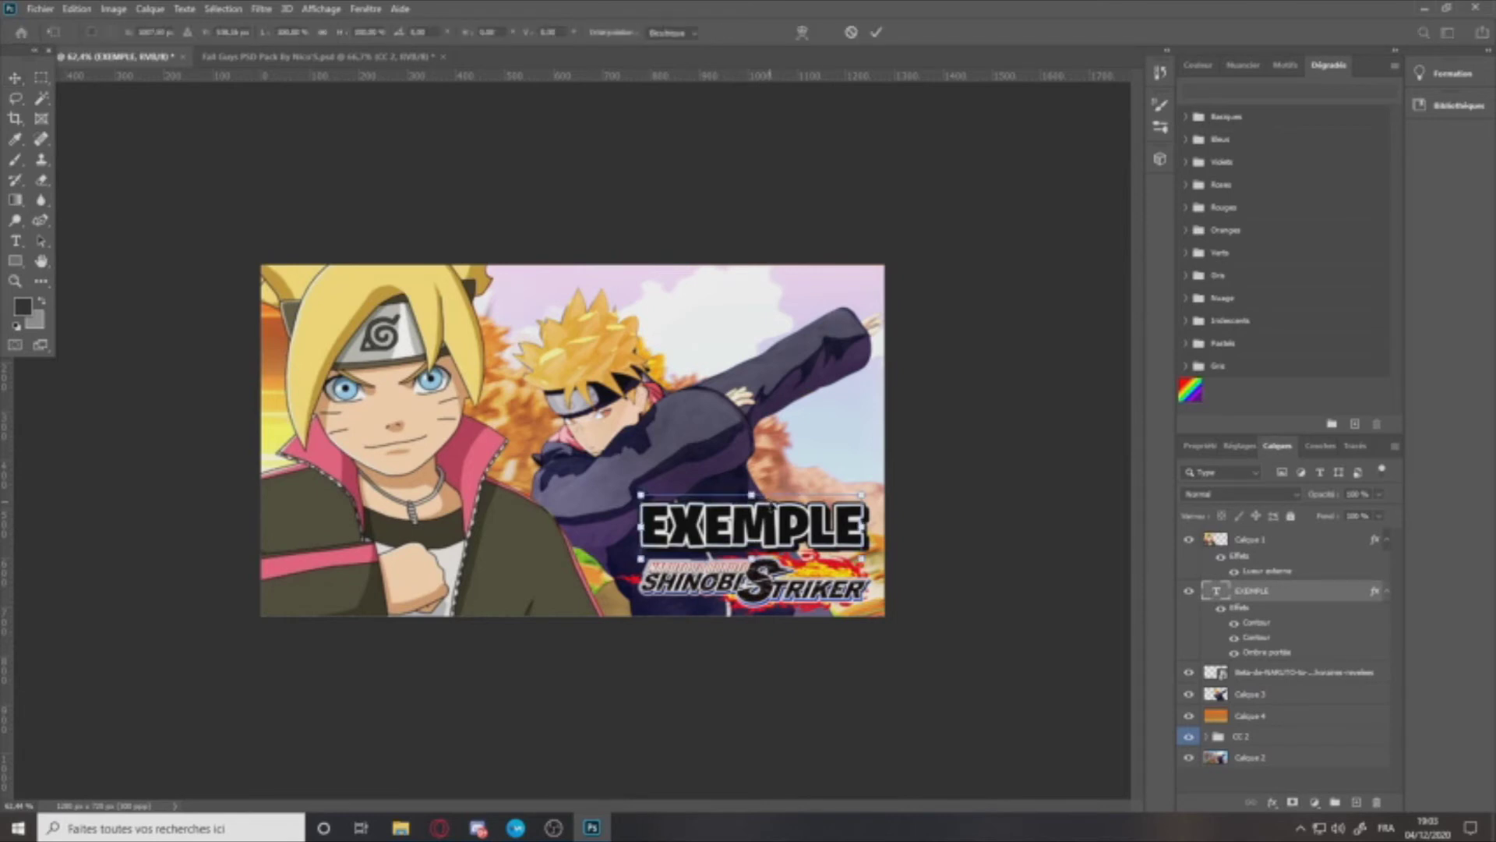
pyautogui.rightClick(770, 505)
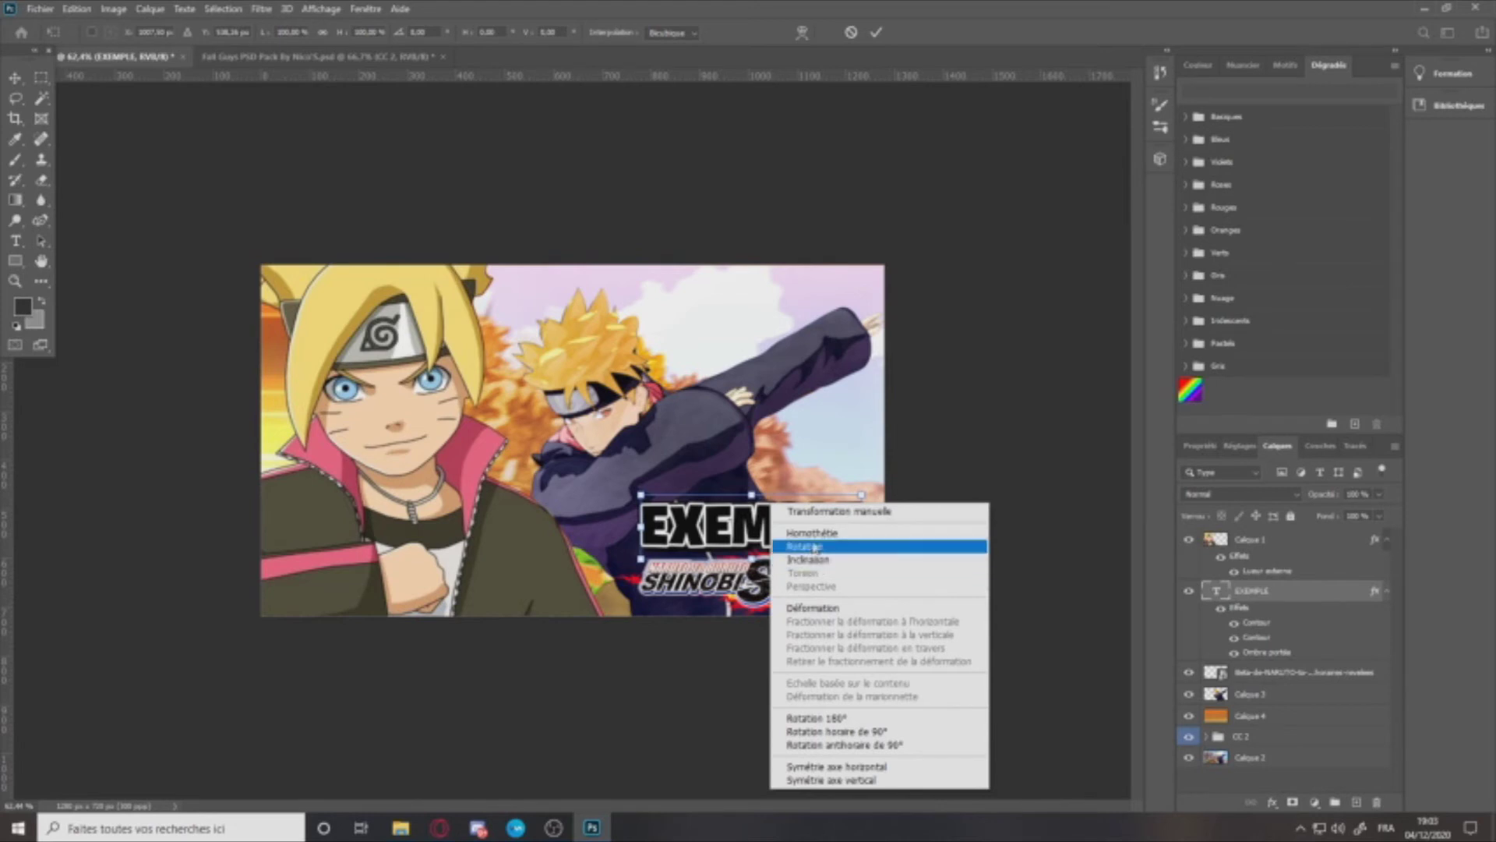
pyautogui.click(836, 560)
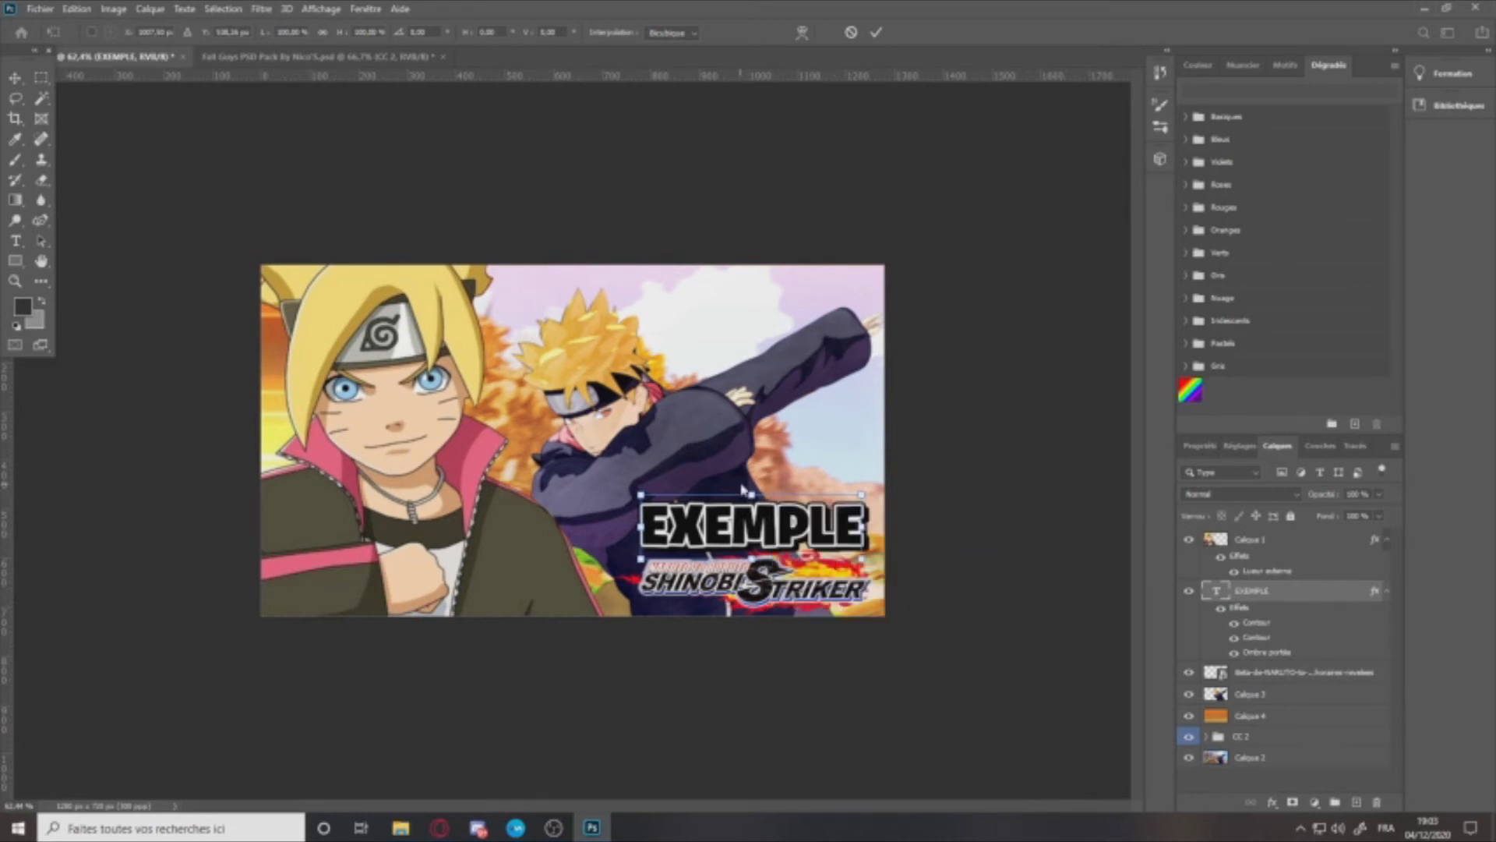
pyautogui.moveTo(748, 494); pyautogui.dragTo(767, 494)
pyautogui.click(15, 79)
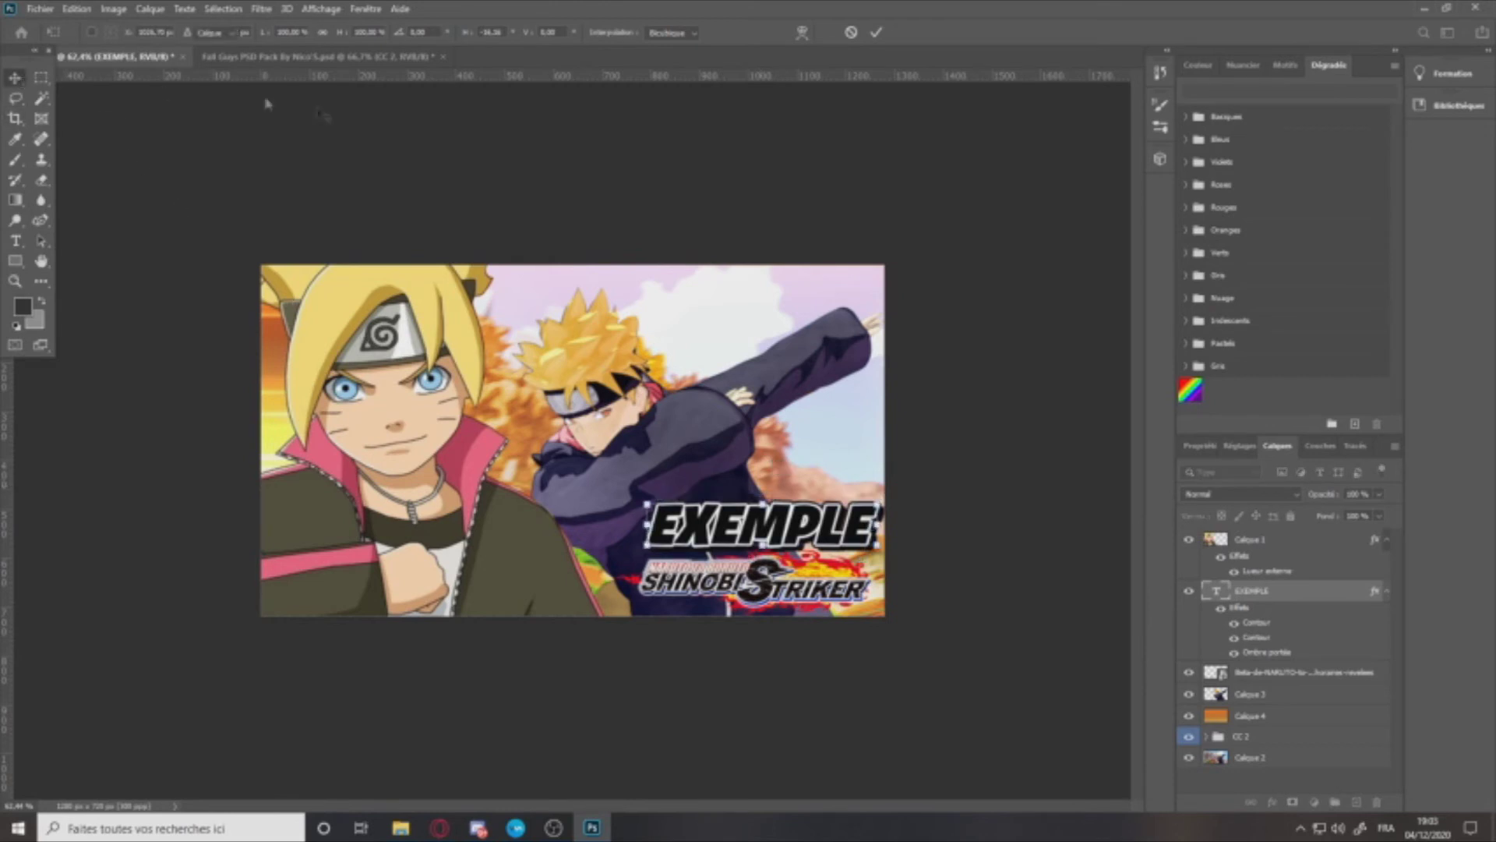
pyautogui.click(93, 95)
# Step: Shift the slanted EXEMPLE text slightly left to line up above the game logo, and place its layer beneath the logo layer
pyautogui.moveTo(785, 536); pyautogui.dragTo(773, 537)
pyautogui.moveTo(1273, 595); pyautogui.dragTo(1247, 686)
pyautogui.moveTo(768, 514); pyautogui.dragTo(771, 517)
pyautogui.click(918, 530)
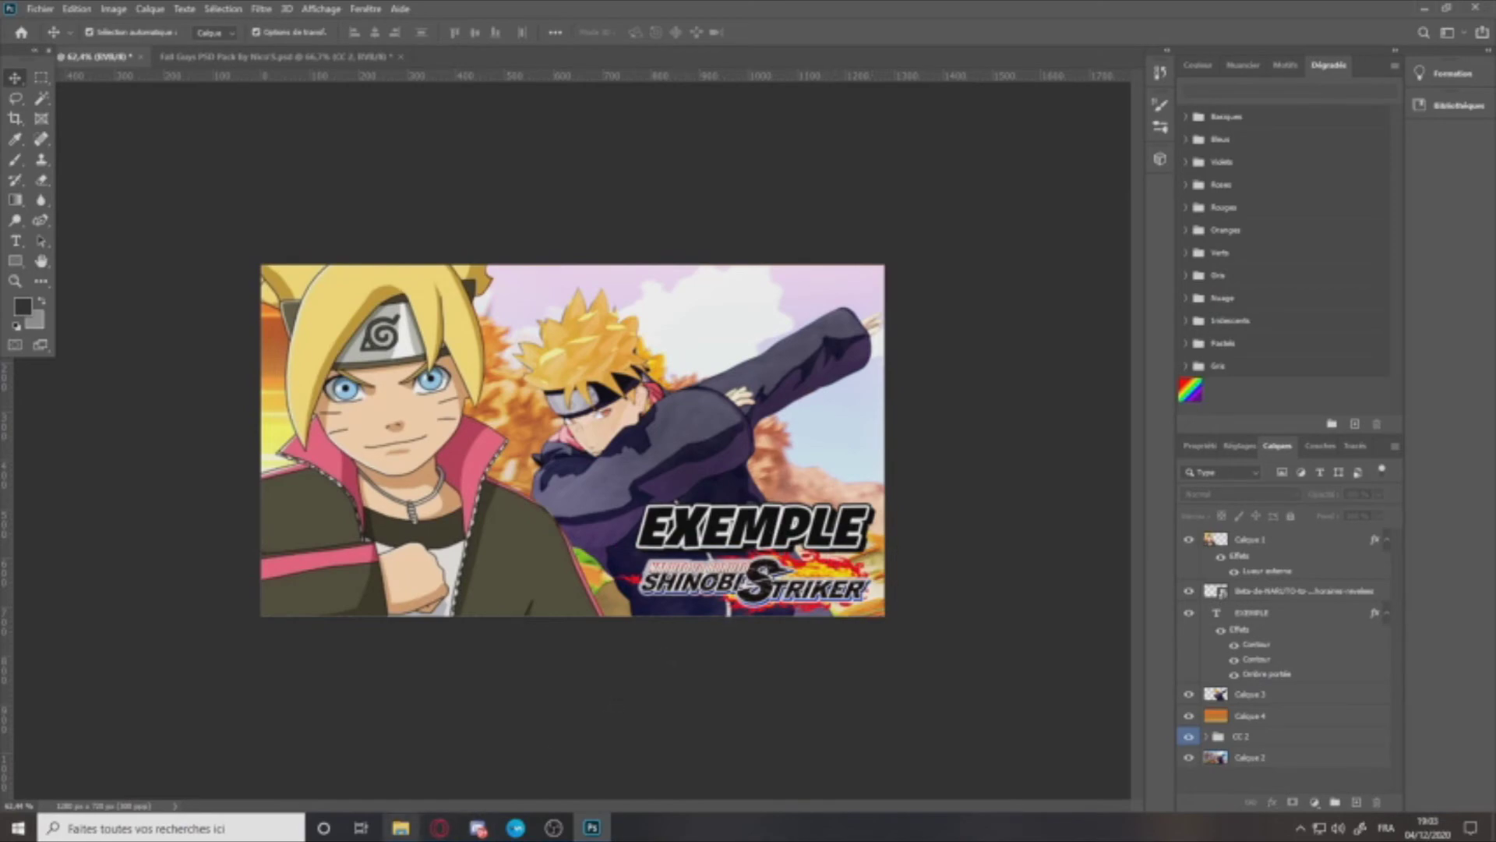
# Step: Switch to the Opera browser and search Google Images for "shuriken naruto png"
pyautogui.click(439, 828)
pyautogui.tripleClick(425, 101)
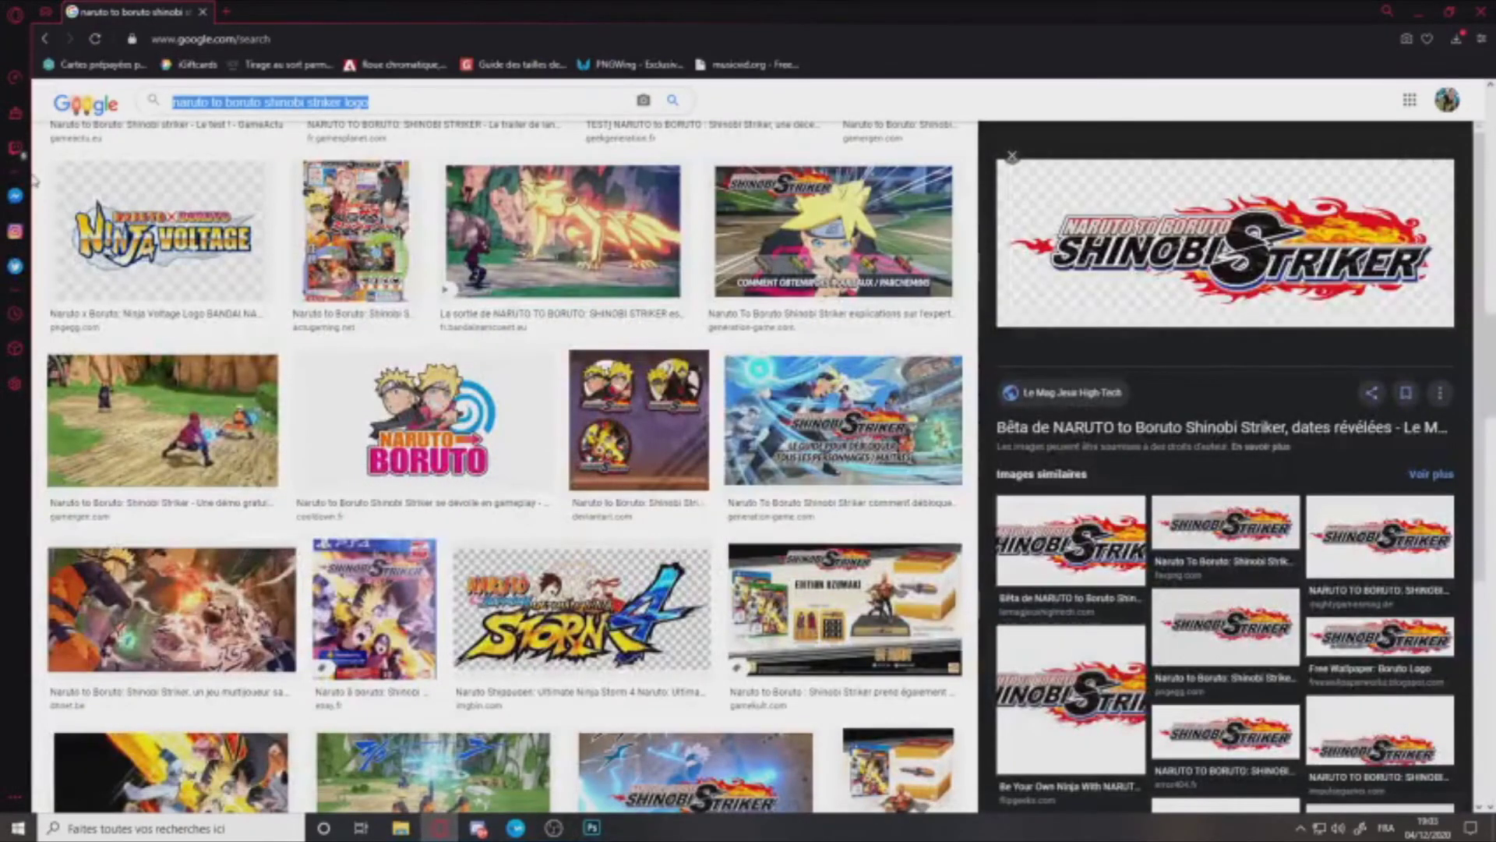
pyautogui.write('shur')
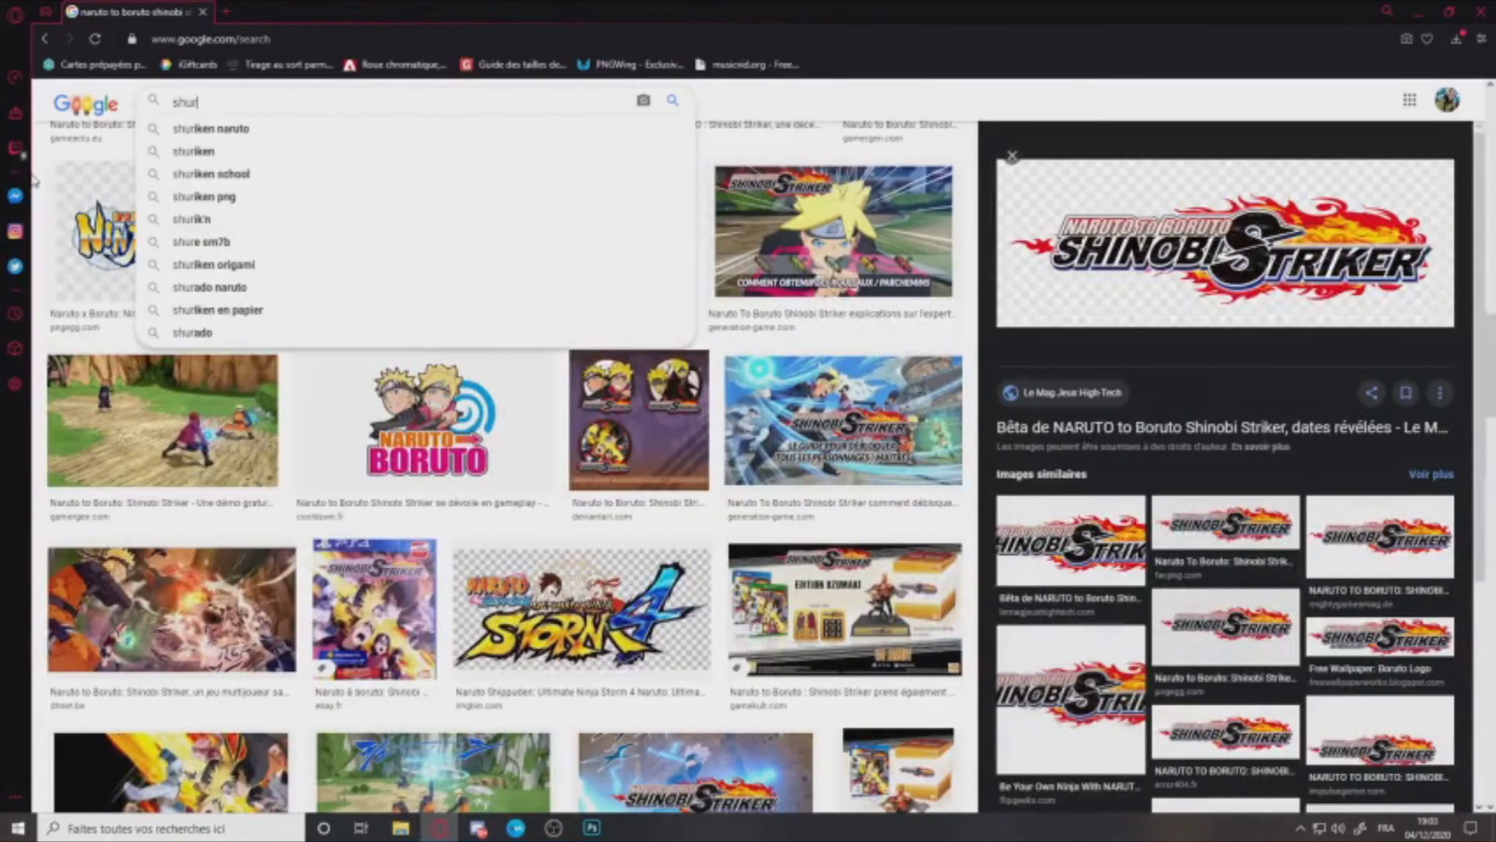
pyautogui.write('iken naruto ')
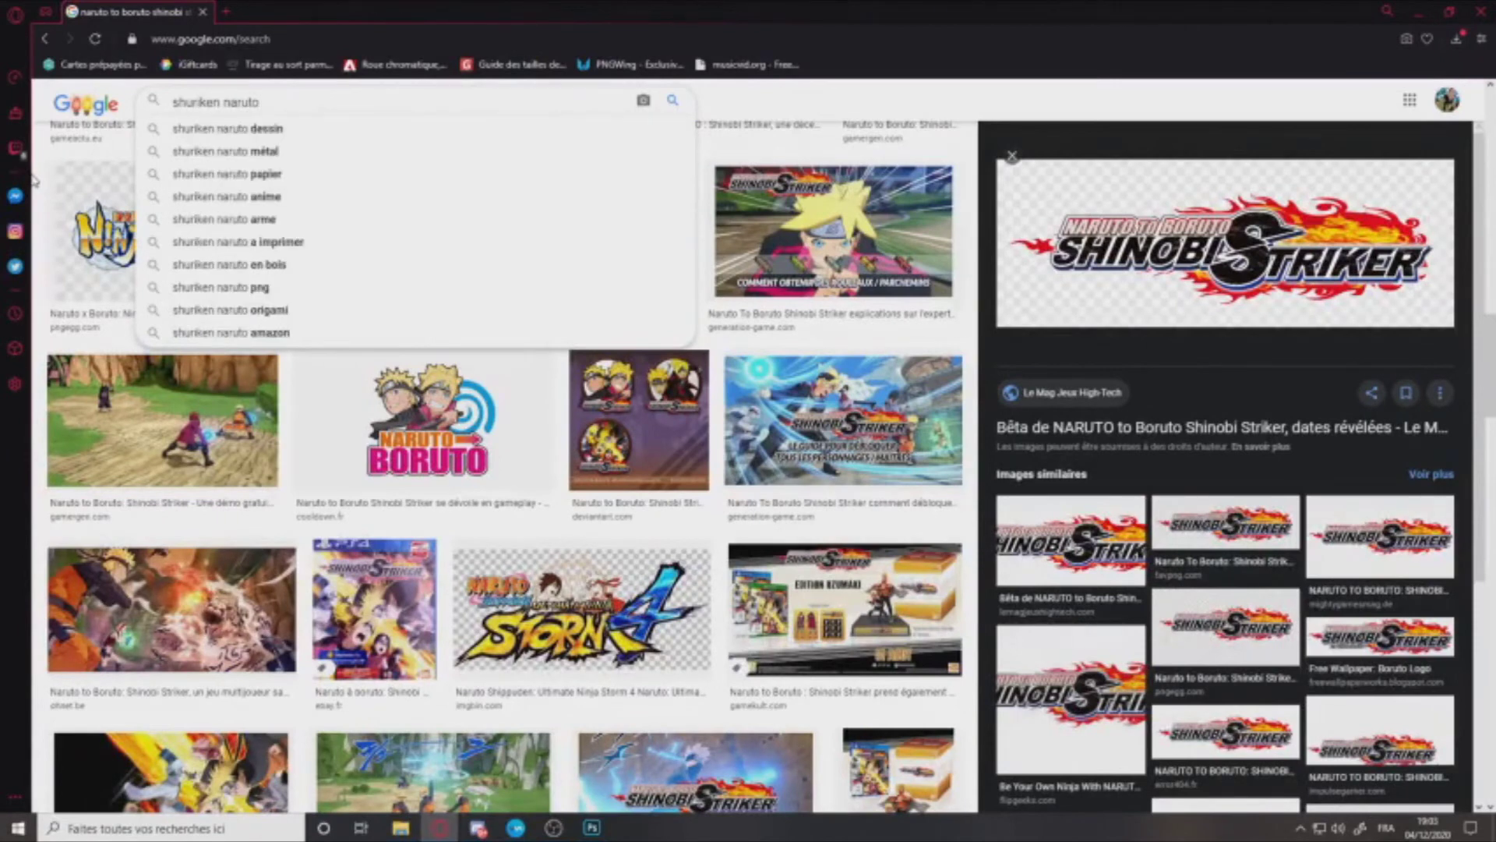
pyautogui.write('png')
pyautogui.press('Return')
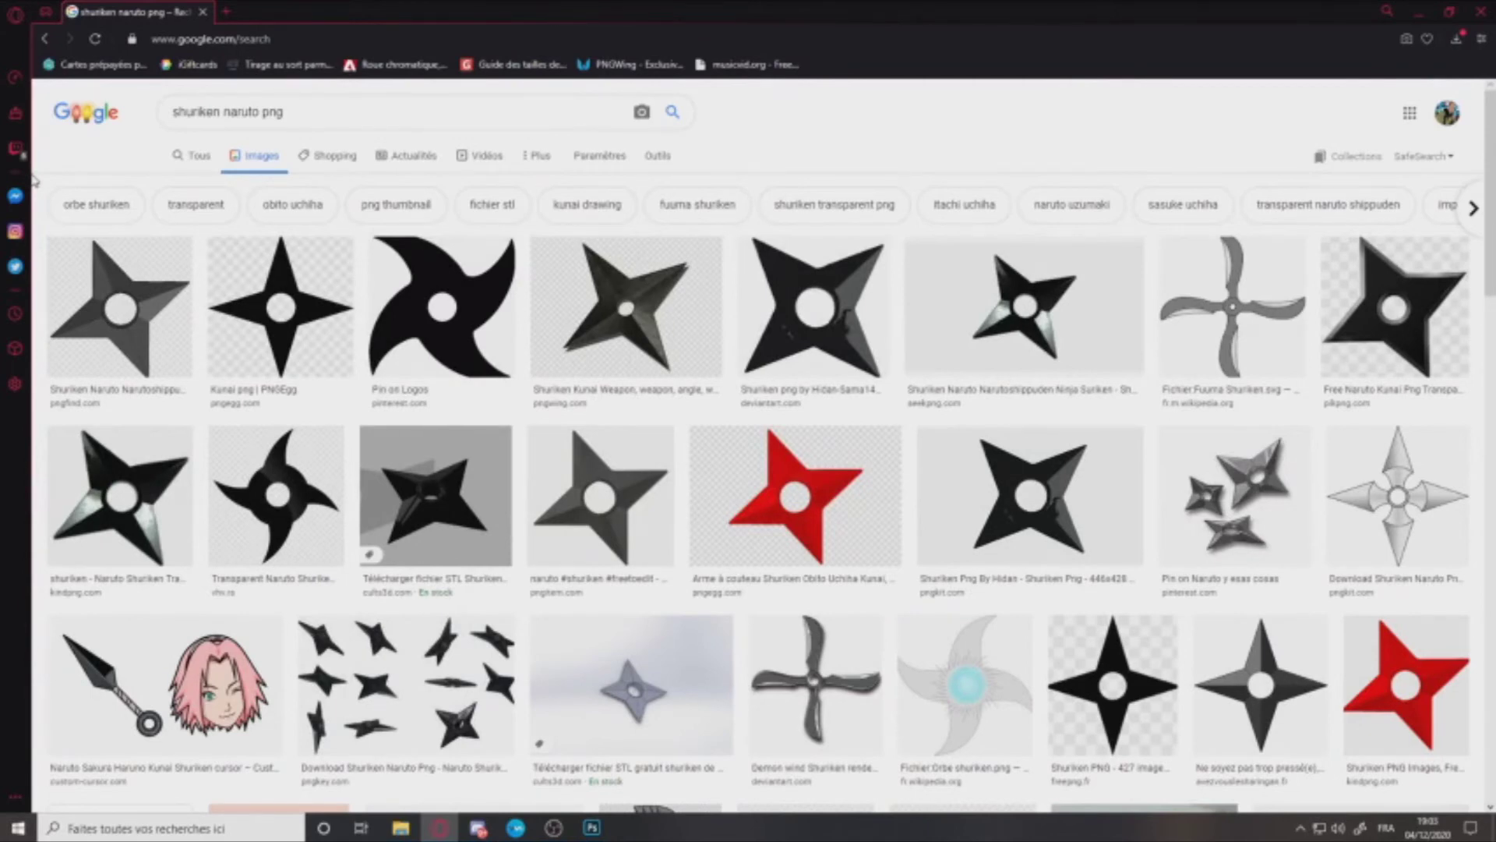
# Step: Browse the shuriken image results and preview several black four-pointed throwing stars
pyautogui.scroll(-8, 655, 327)
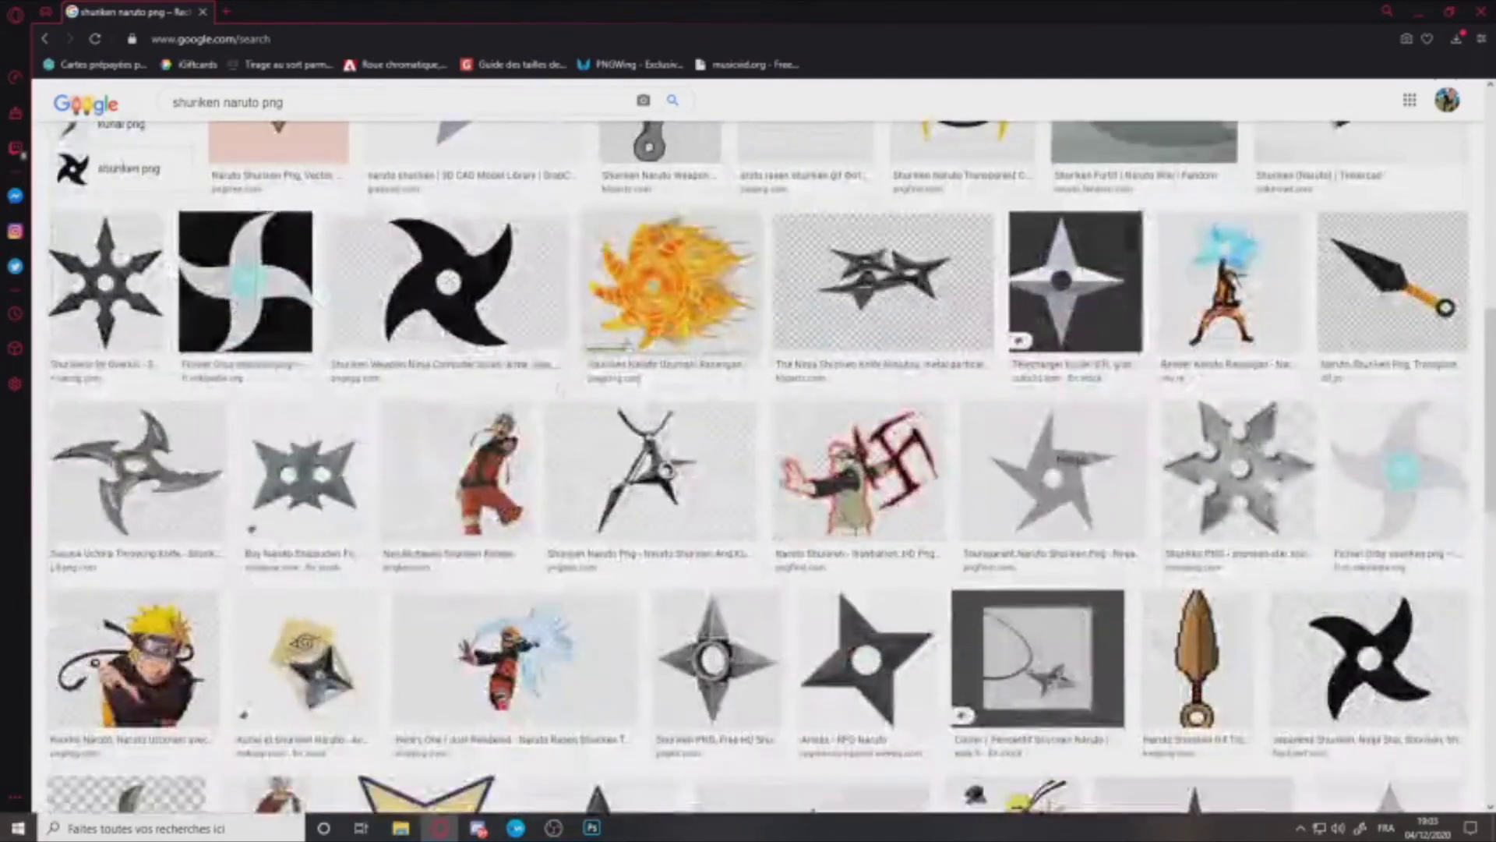
pyautogui.click(441, 491)
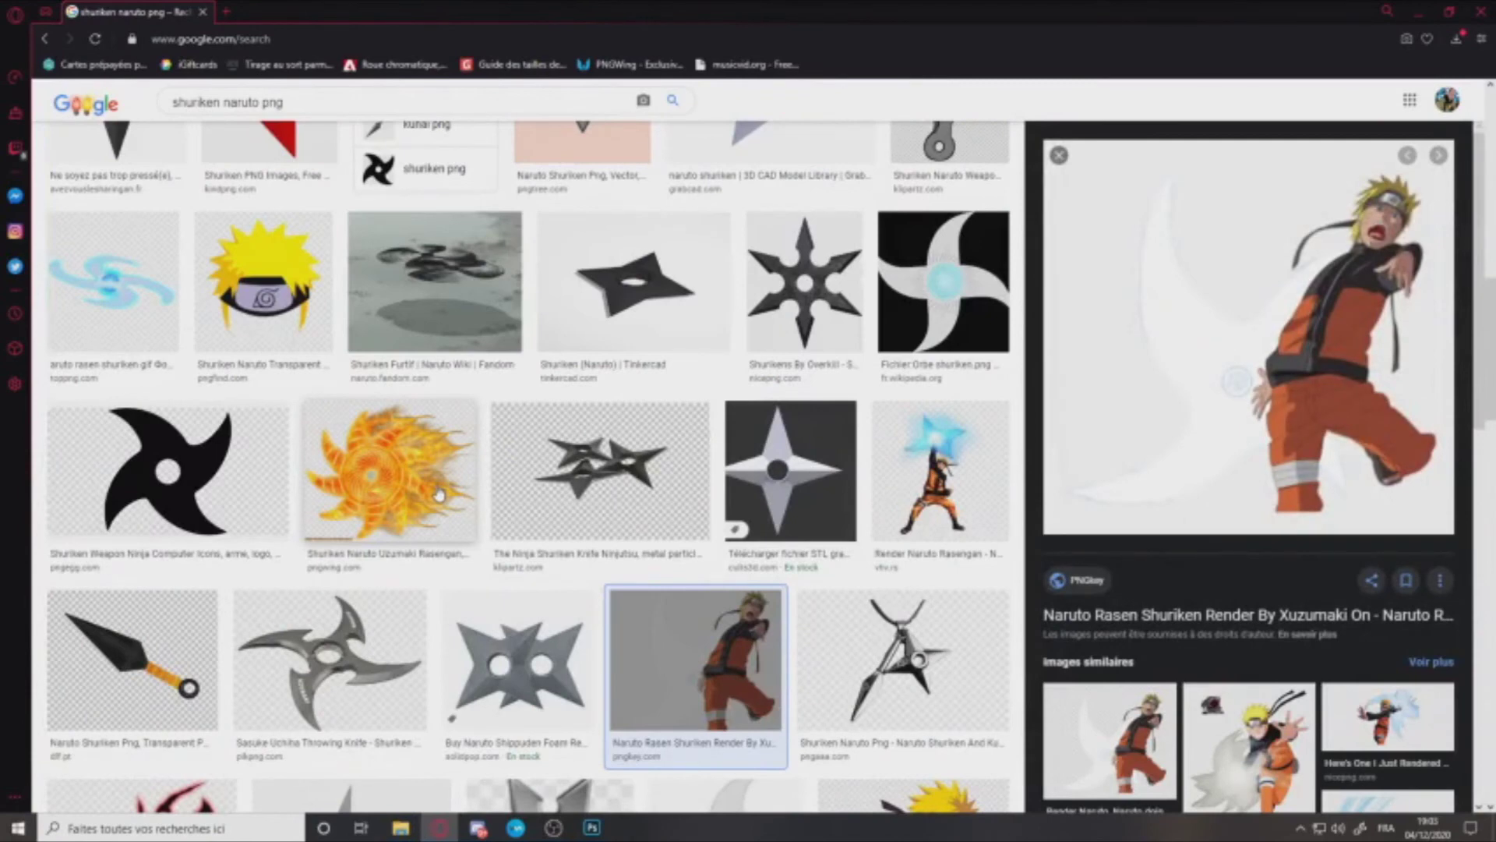
pyautogui.scroll(-8, 702, 389)
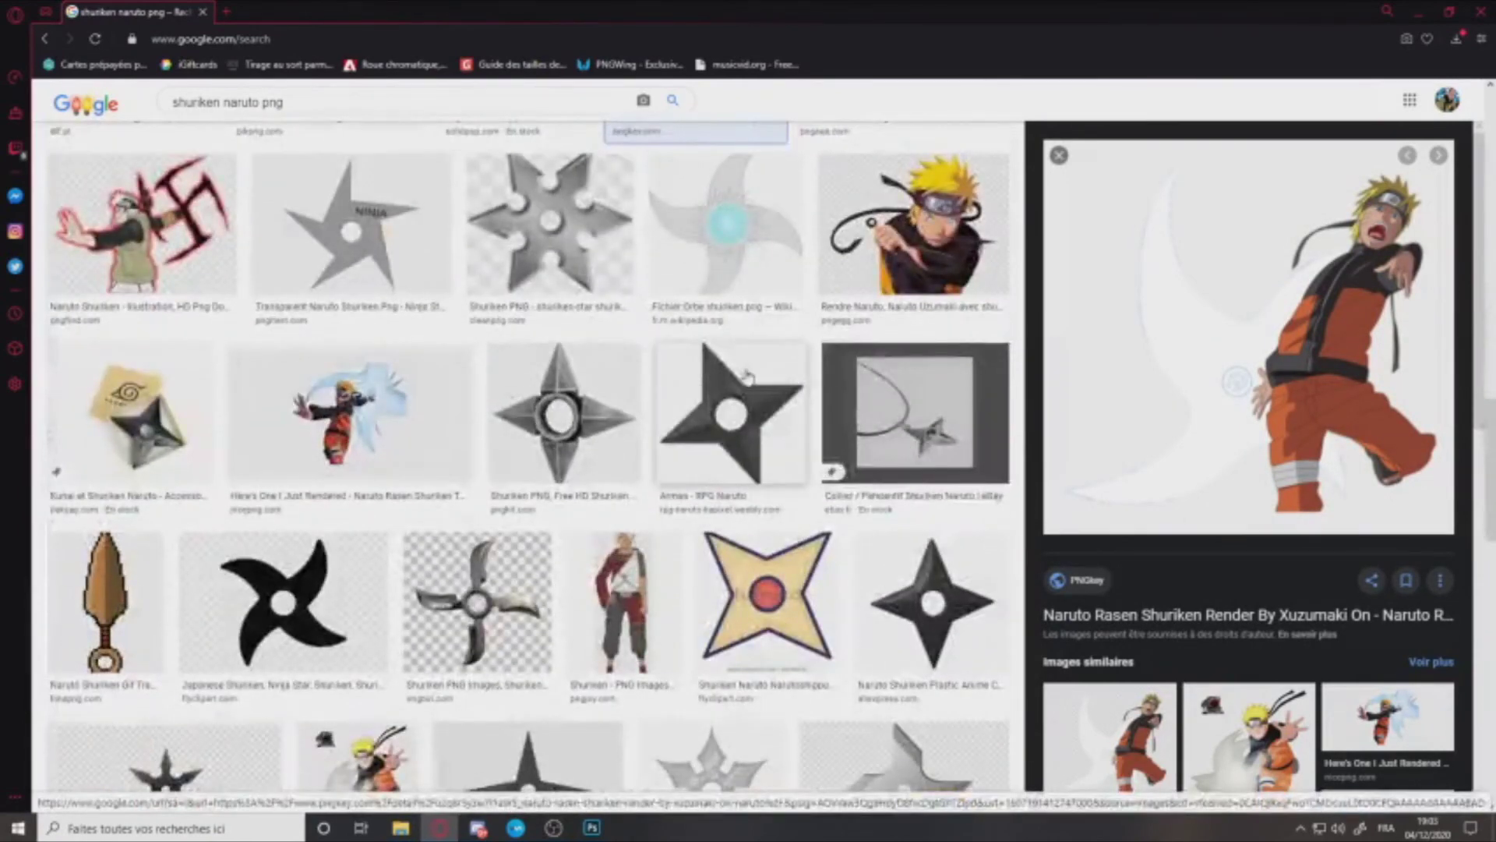
pyautogui.click(865, 576)
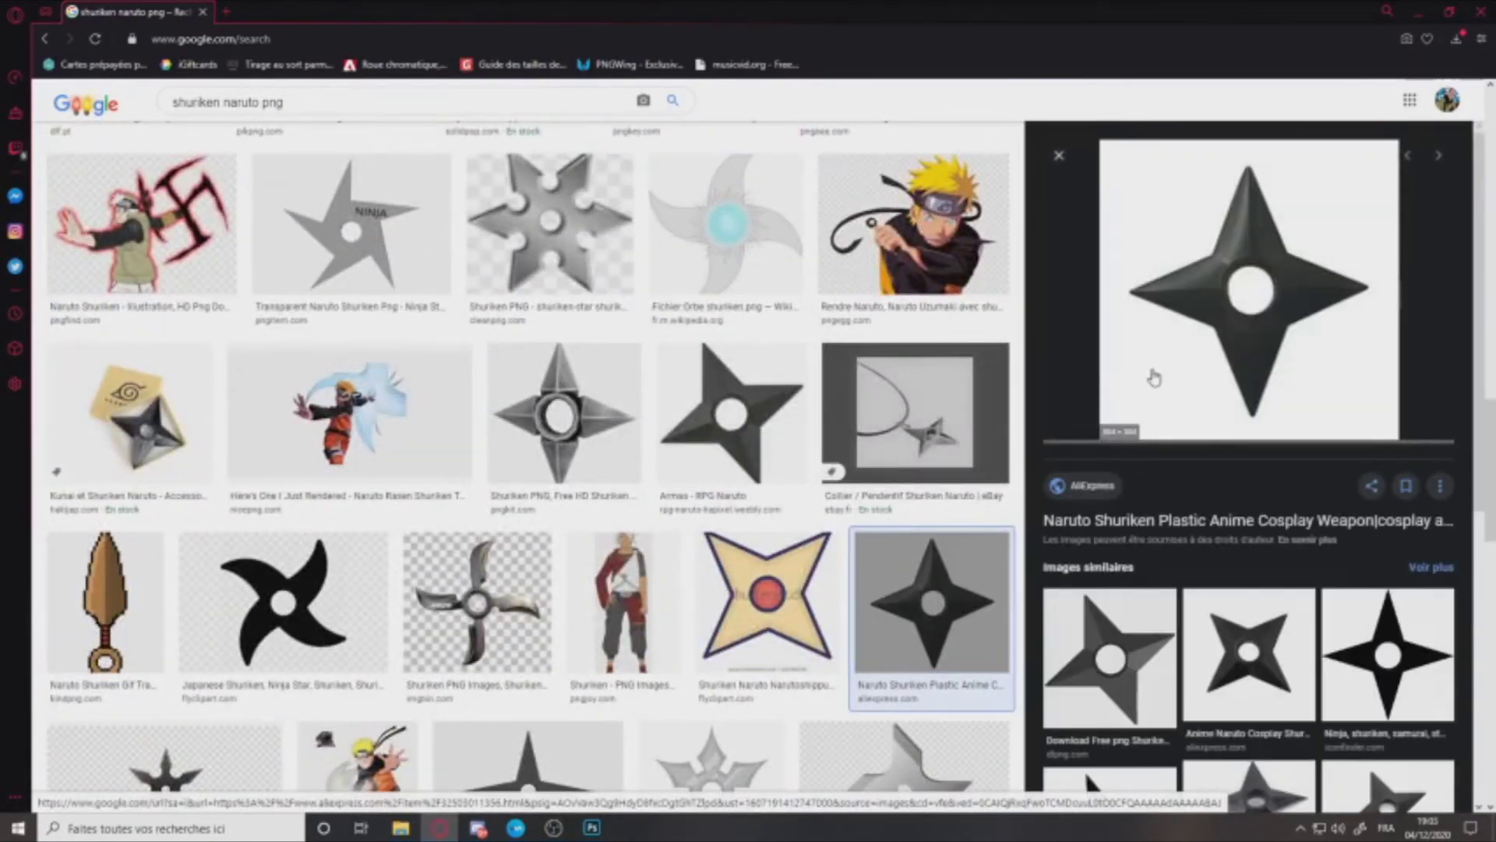
pyautogui.scroll(-5, 1155, 377)
pyautogui.click(1116, 366)
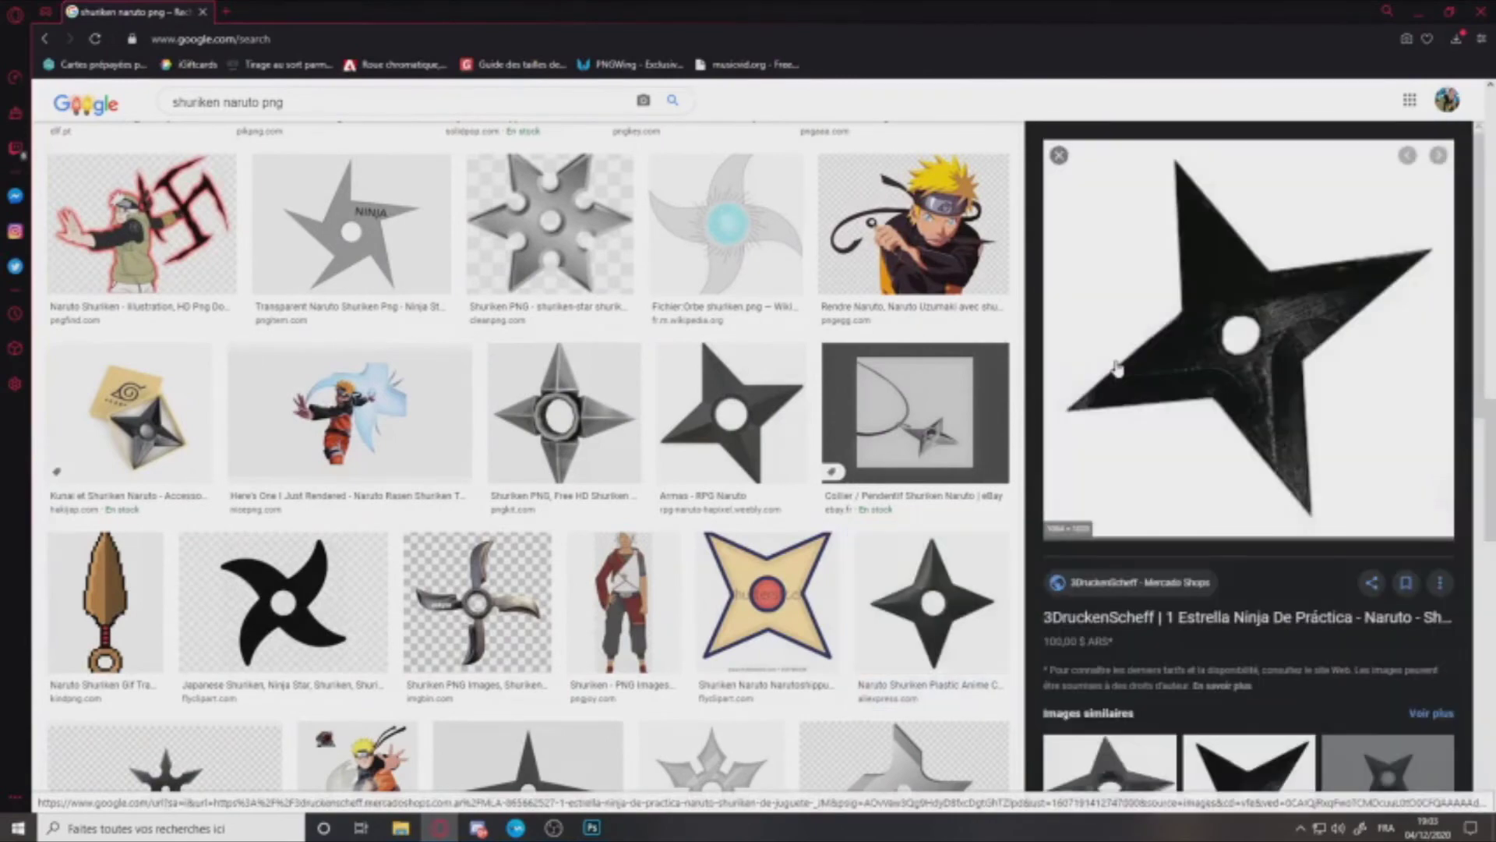
pyautogui.scroll(-5, 1117, 368)
pyautogui.click(1103, 329)
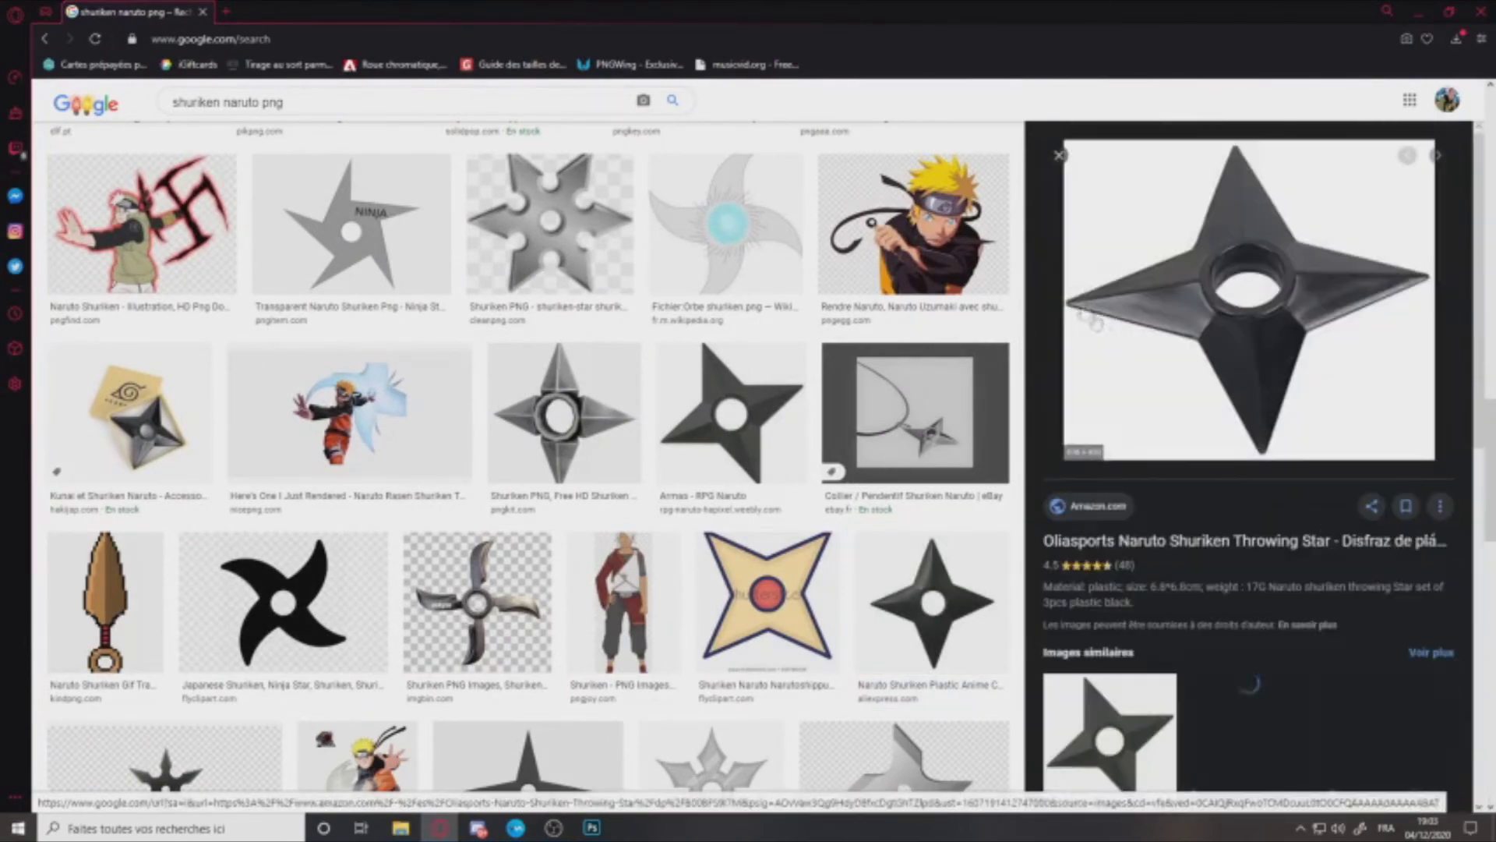
# Step: Compare the orb shuriken, the grey four-pointed shuriken and the Sakura kunai cursor in the image previews
pyautogui.scroll(5, 530, 460)
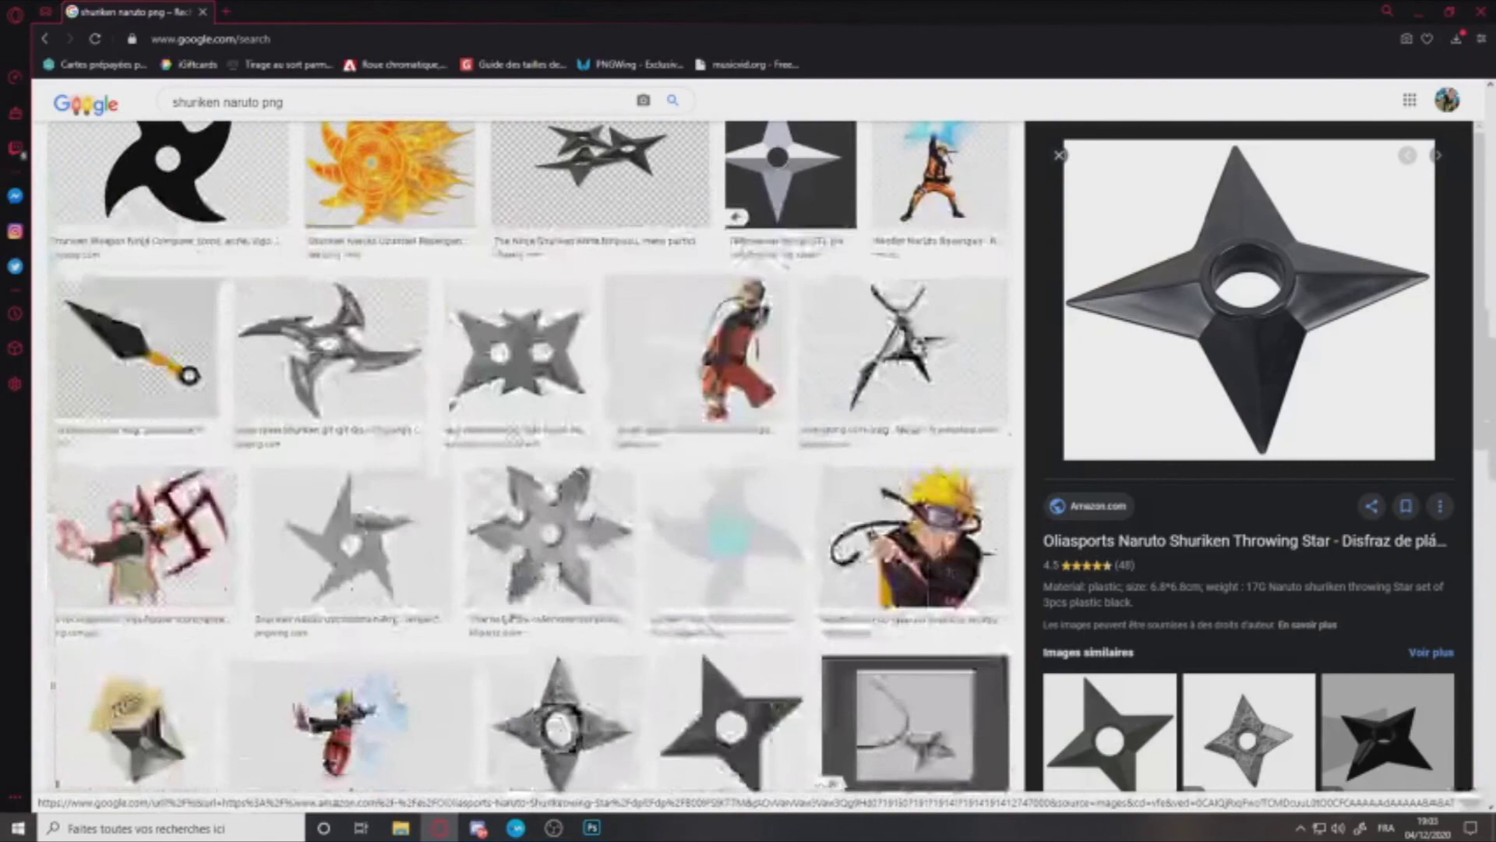
pyautogui.click(725, 538)
pyautogui.scroll(10, 481, 187)
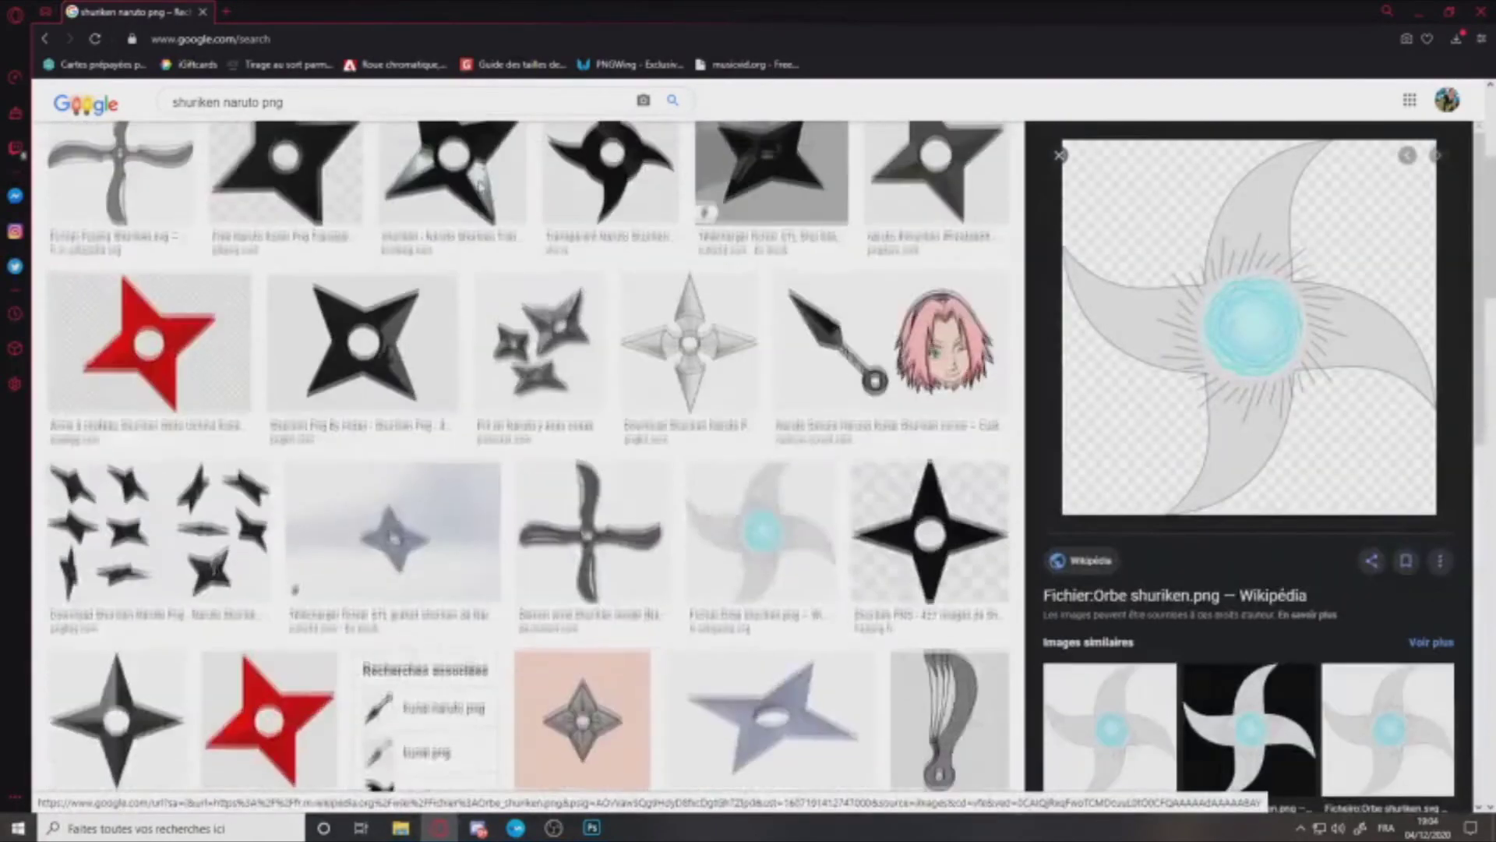
pyautogui.scroll(5, 481, 187)
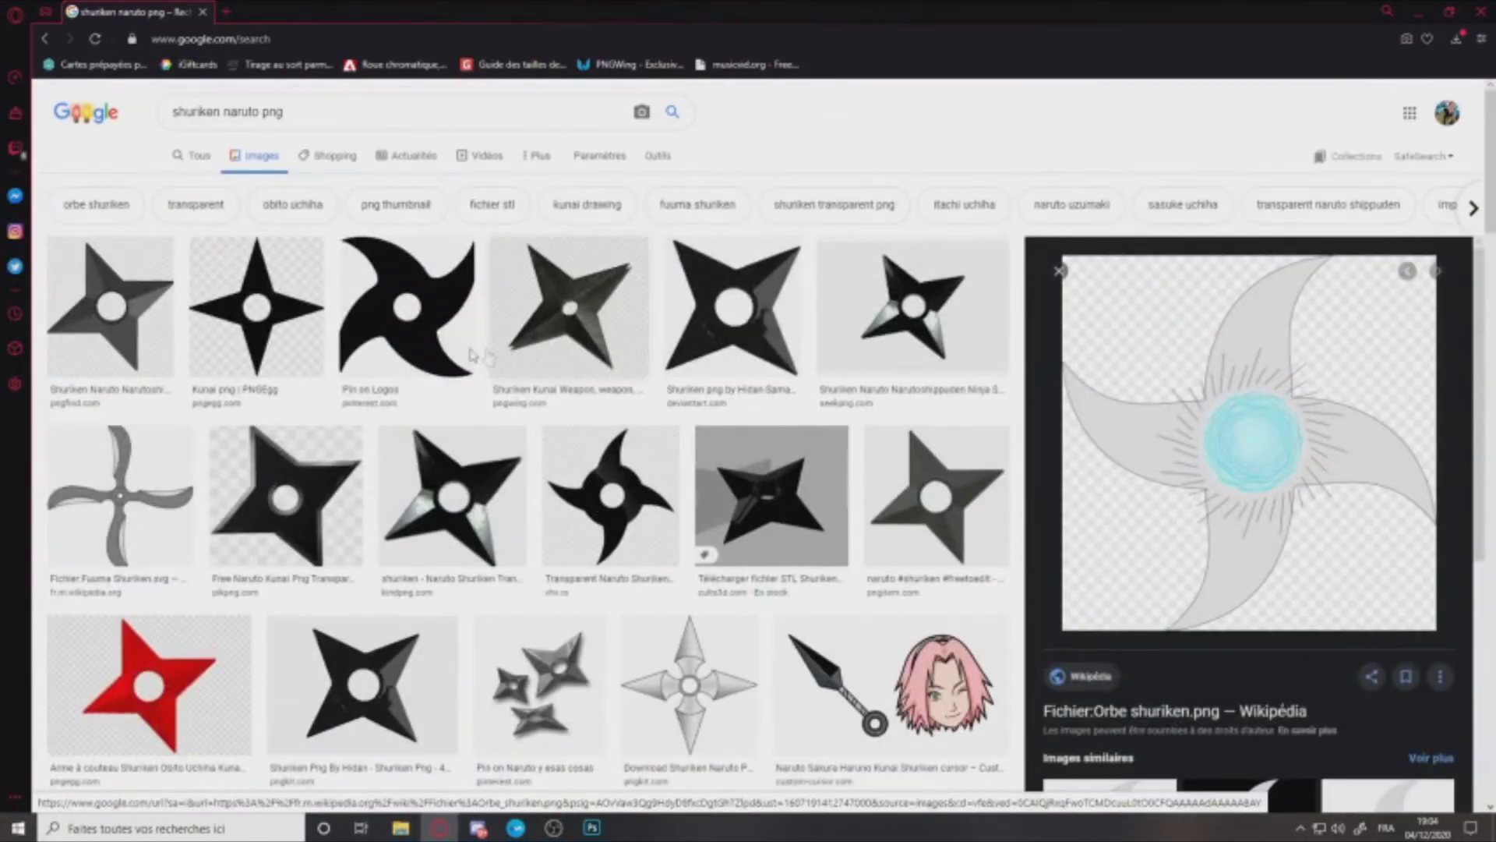
pyautogui.click(894, 493)
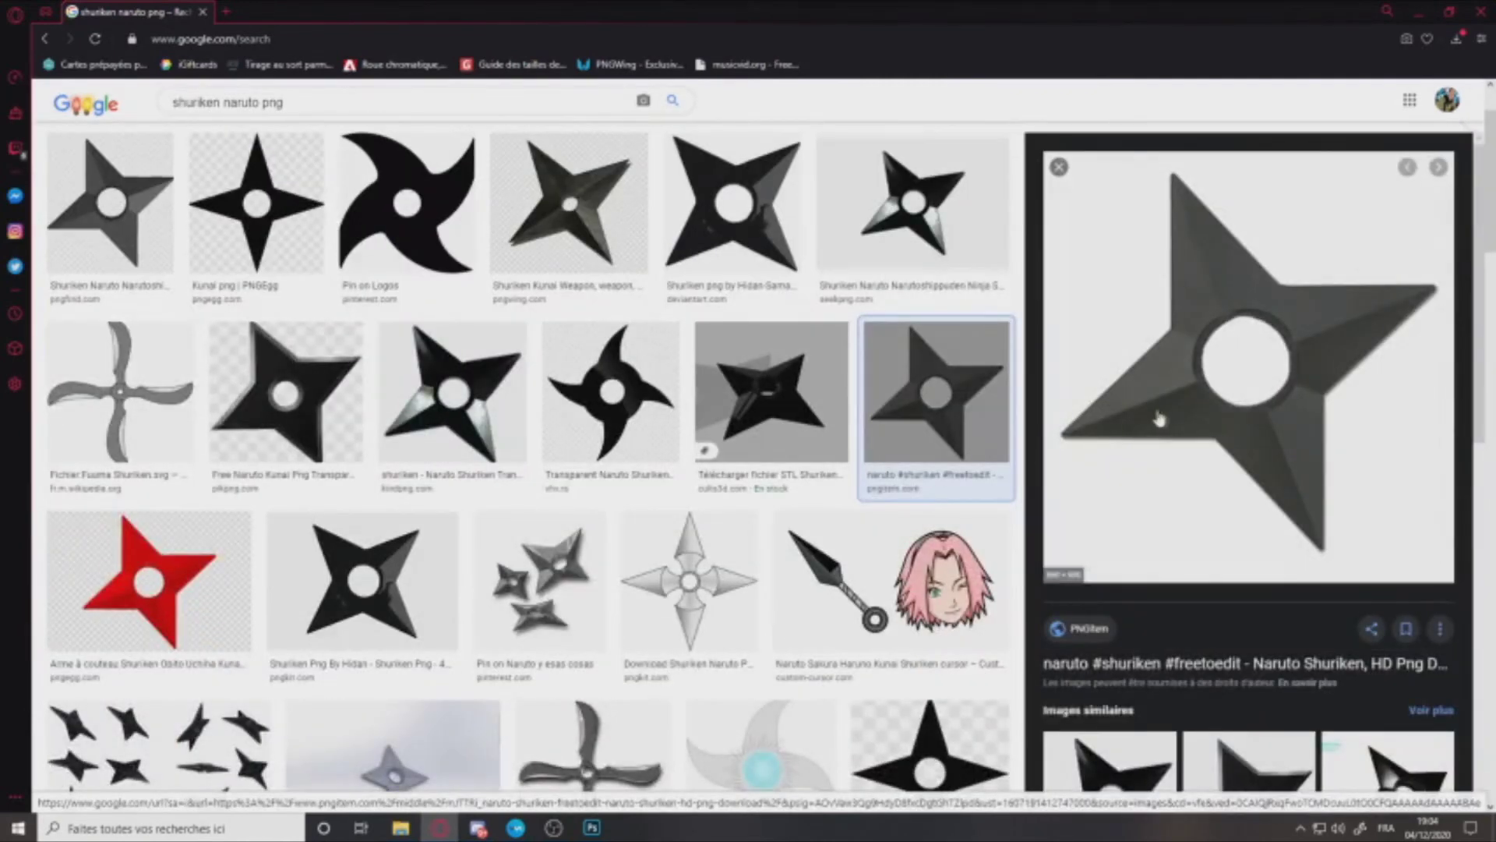
pyautogui.scroll(-3, 853, 376)
pyautogui.click(853, 376)
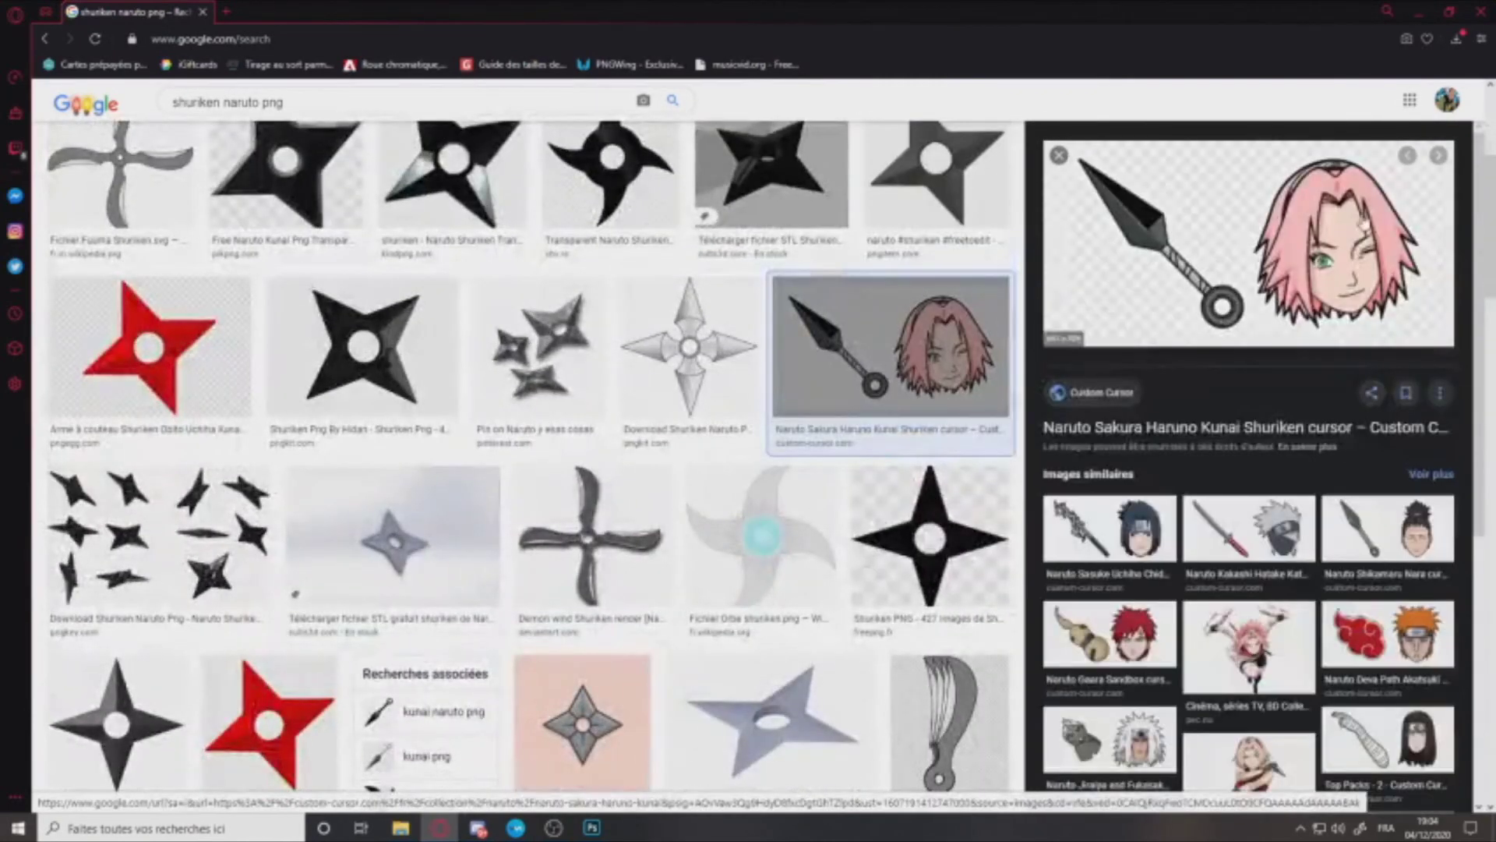
pyautogui.rightClick(1043, 234)
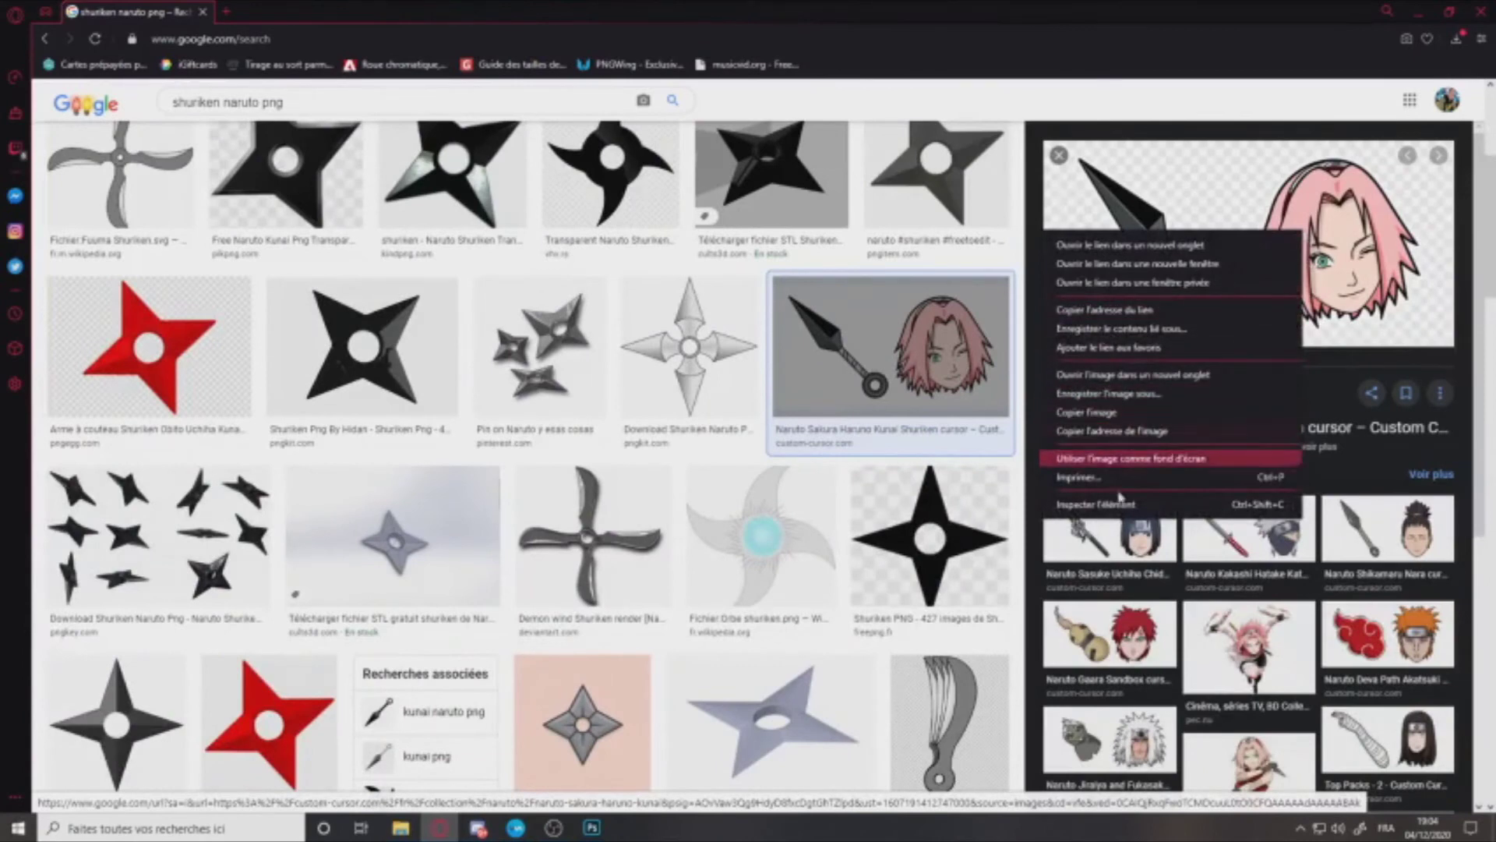
pyautogui.click(1007, 636)
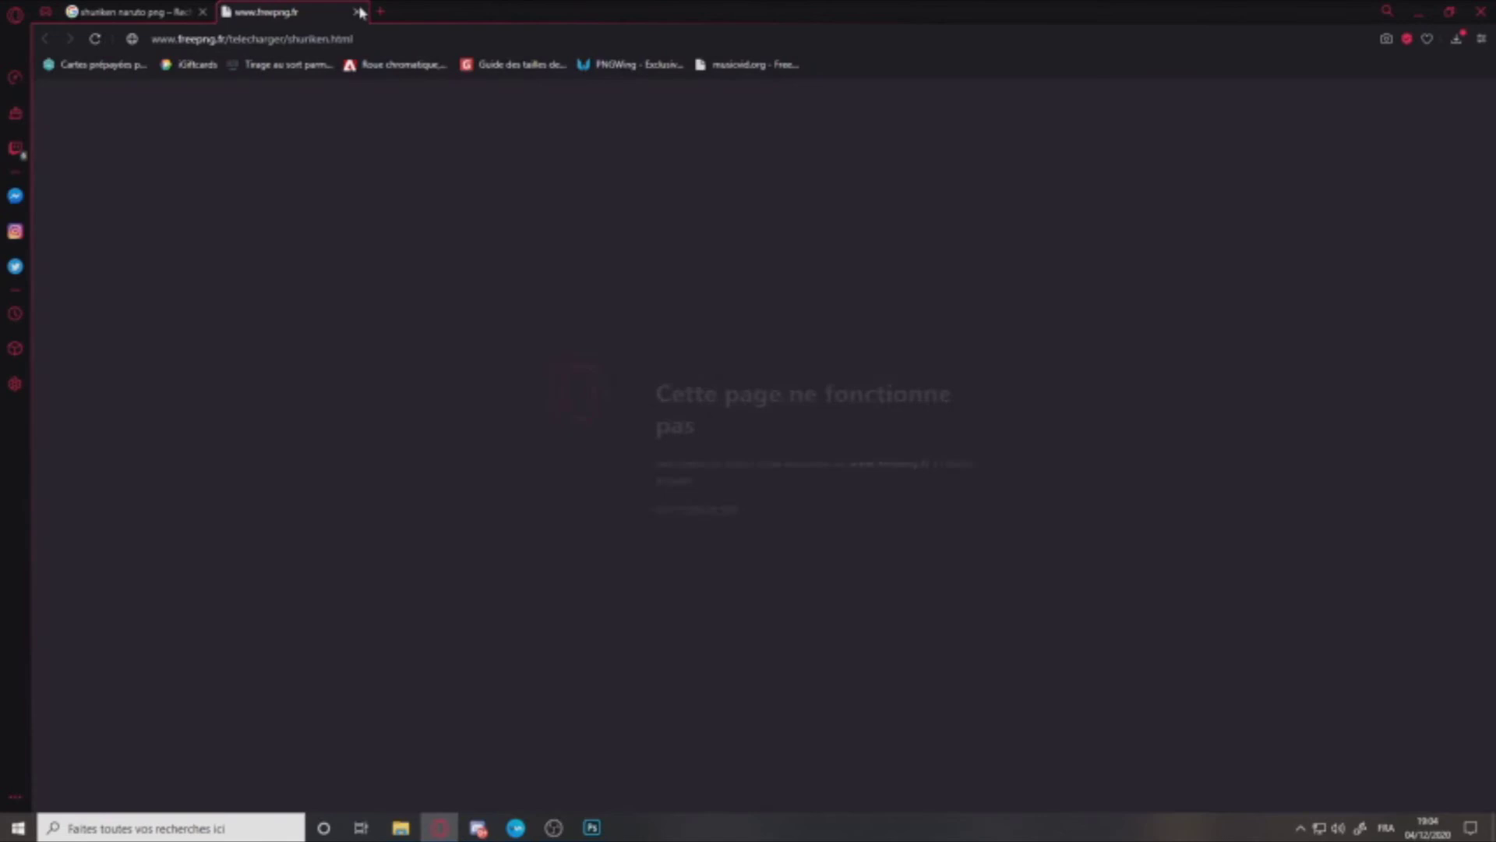
pyautogui.click(357, 12)
# Step: Look through more similar images and shuriken results, and preview the dark grey four-pointed shuriken from the Sharingan site
pyautogui.scroll(-3, 1262, 402)
pyautogui.scroll(-4, 1262, 401)
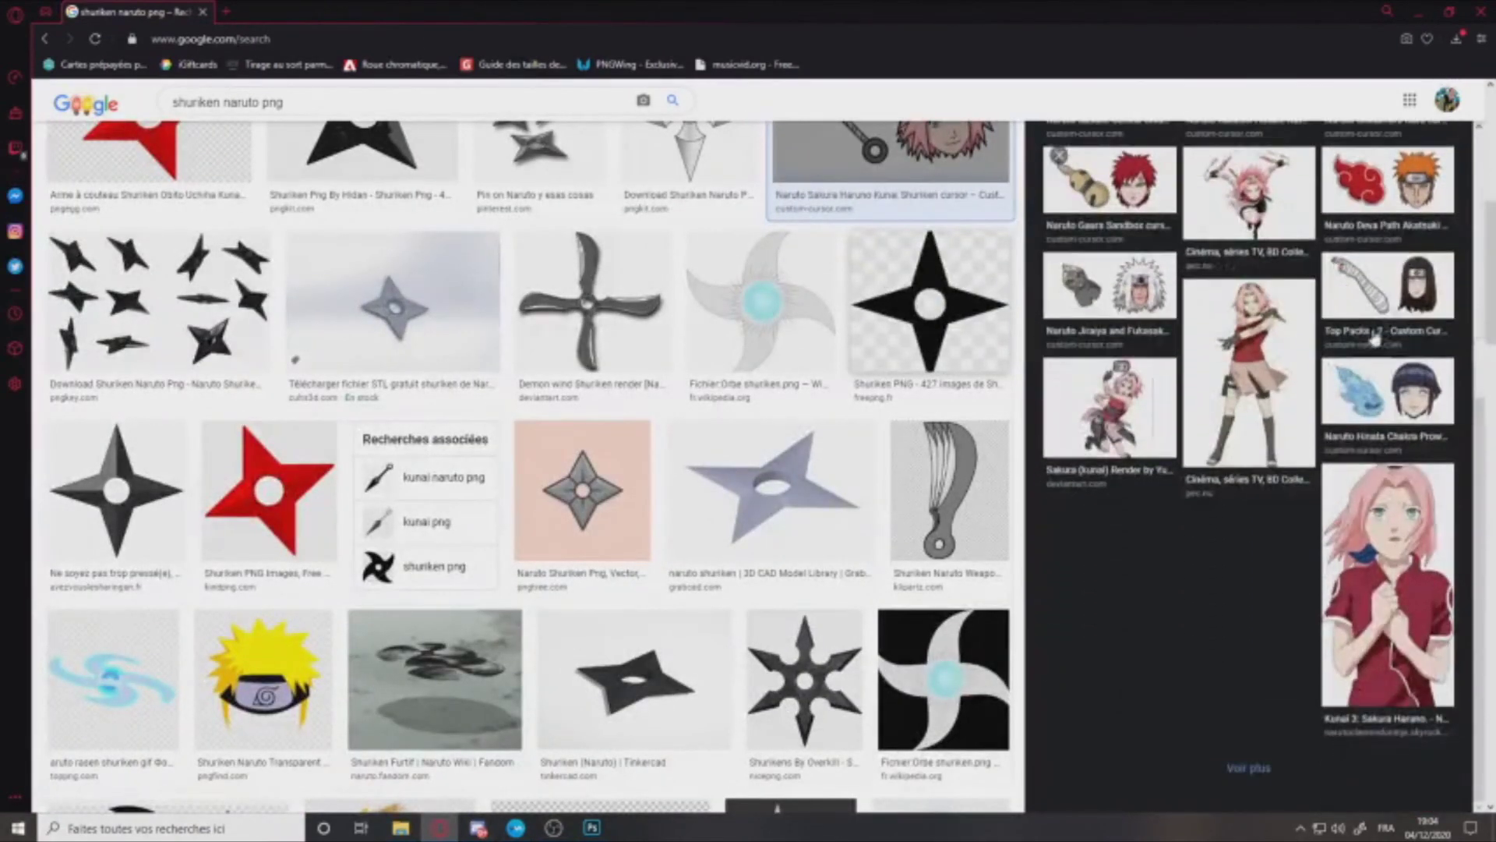
pyautogui.scroll(2, 1114, 343)
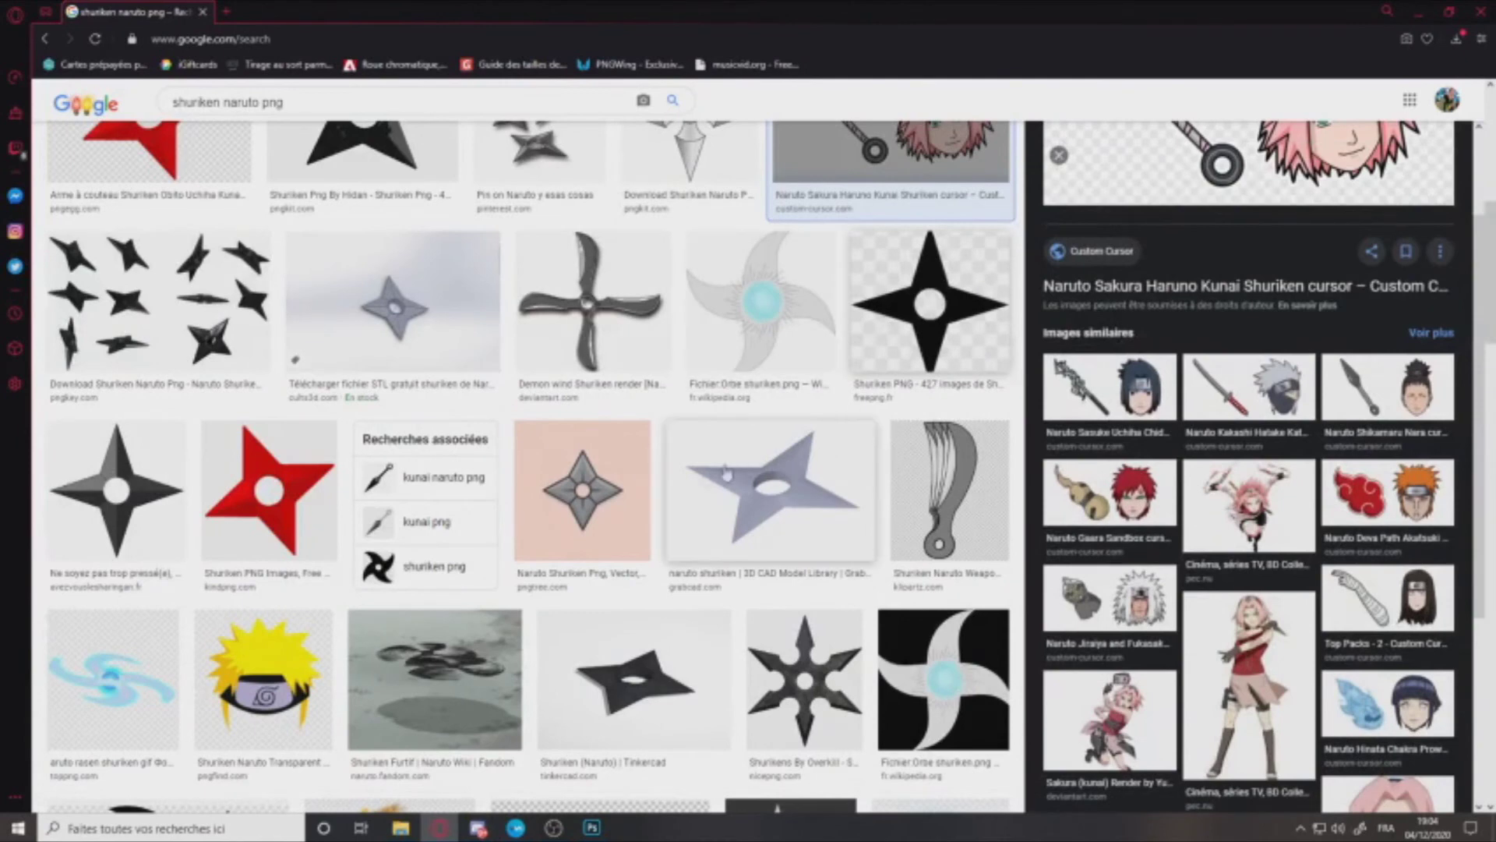
pyautogui.scroll(2, 1149, 427)
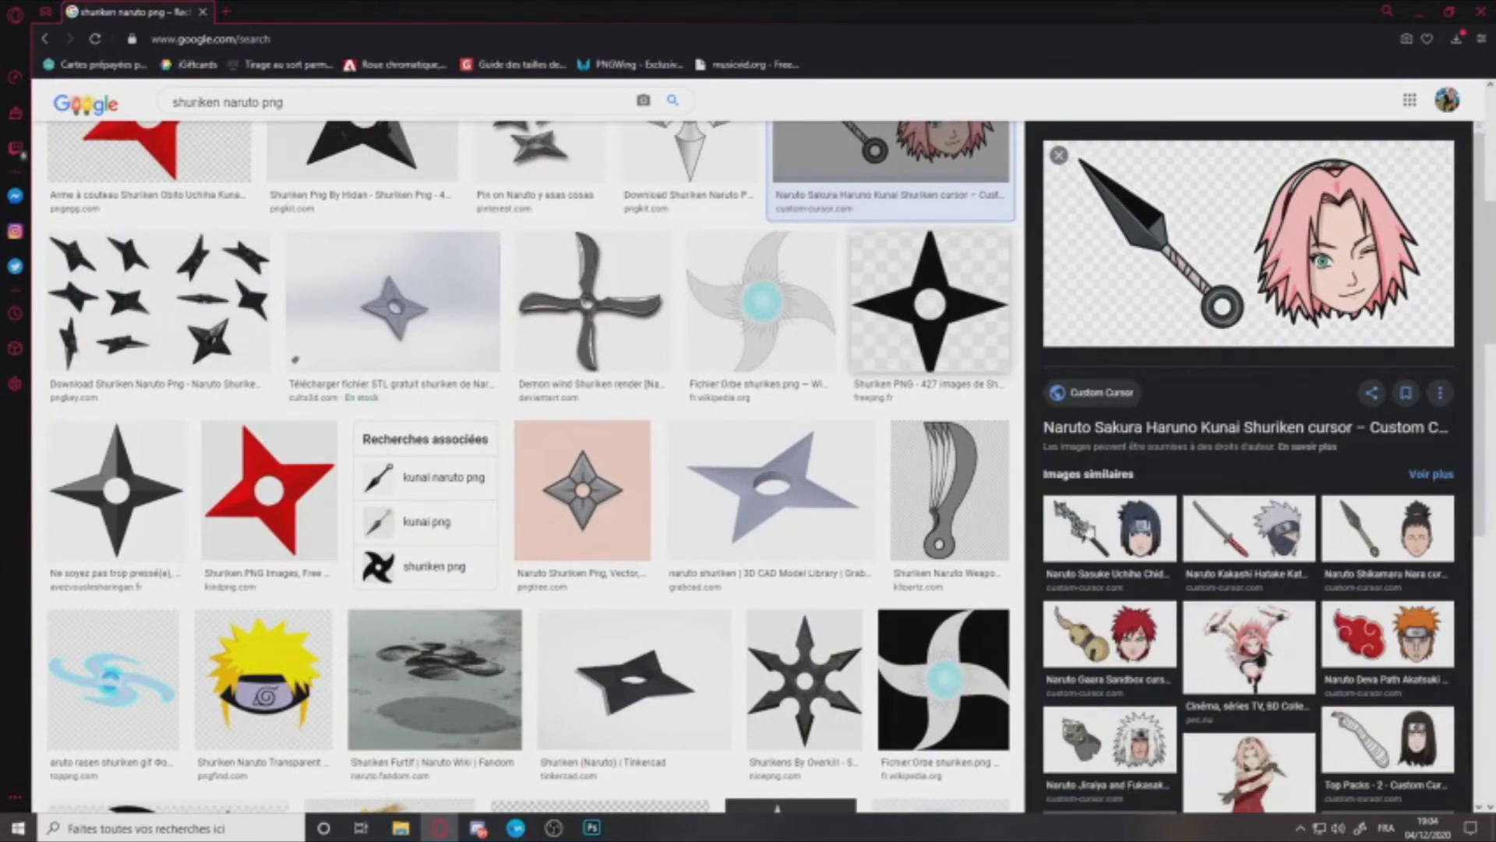
pyautogui.scroll(-5, 1163, 314)
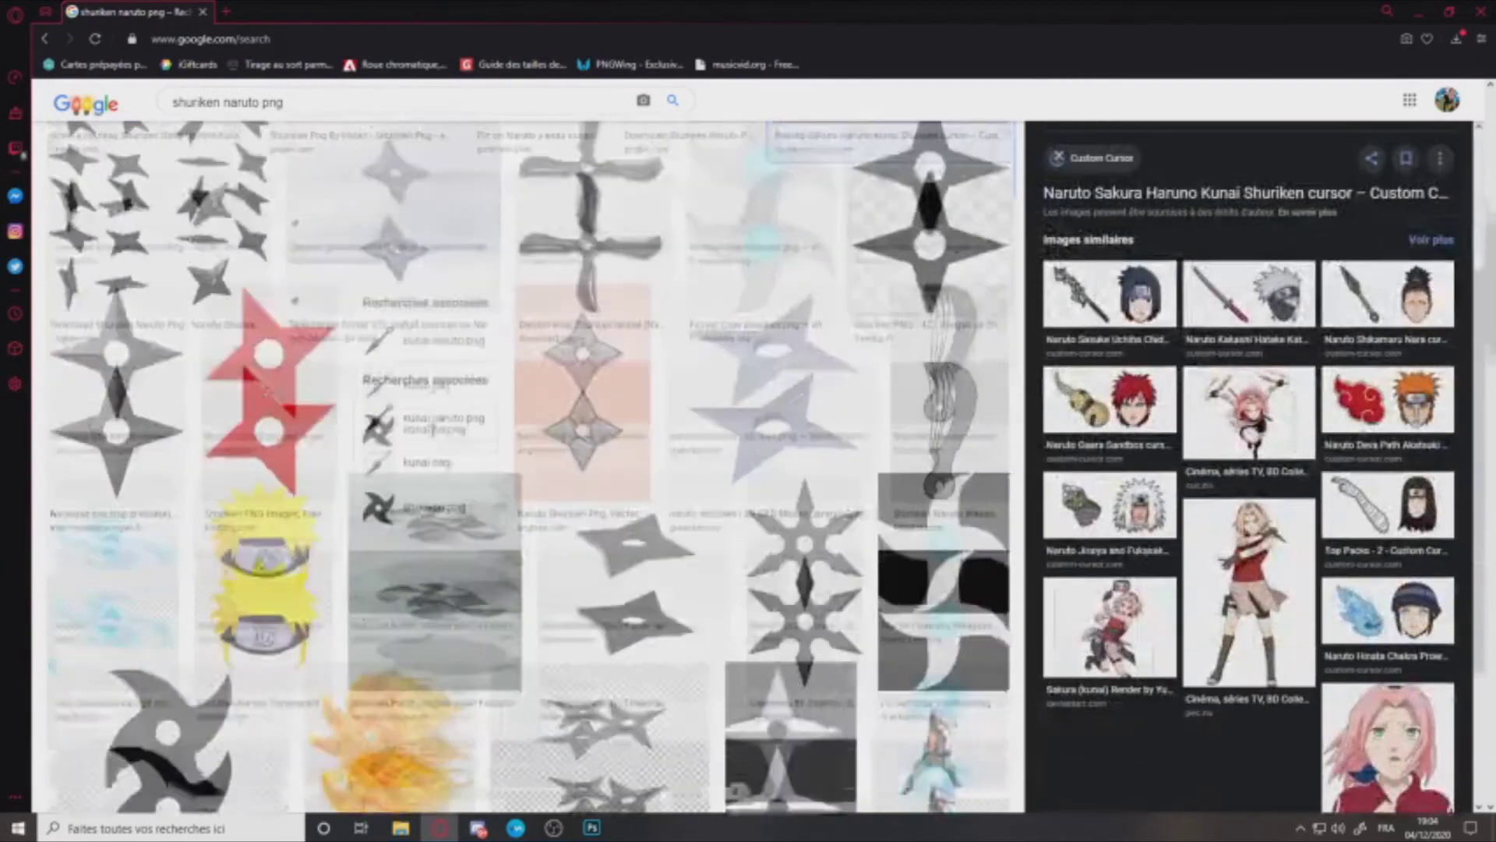
pyautogui.scroll(-3, 434, 429)
pyautogui.scroll(5, 433, 429)
pyautogui.click(117, 491)
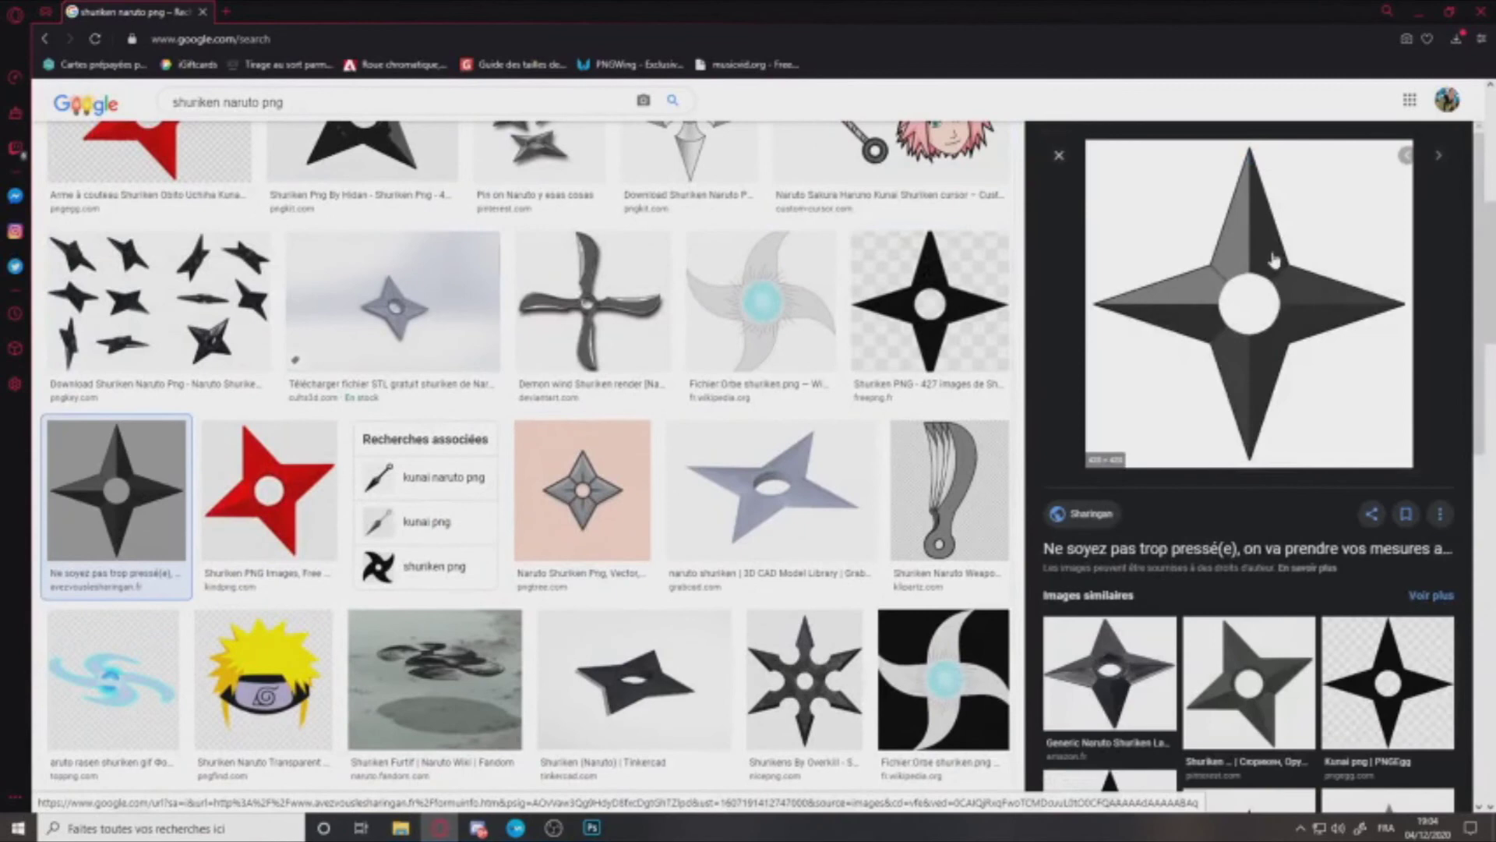
# Step: Copy the dark grey tilted four-pointed shuriken image from Pinterest and paste it into the Photoshop composition
pyautogui.scroll(-5, 1278, 261)
pyautogui.click(1214, 358)
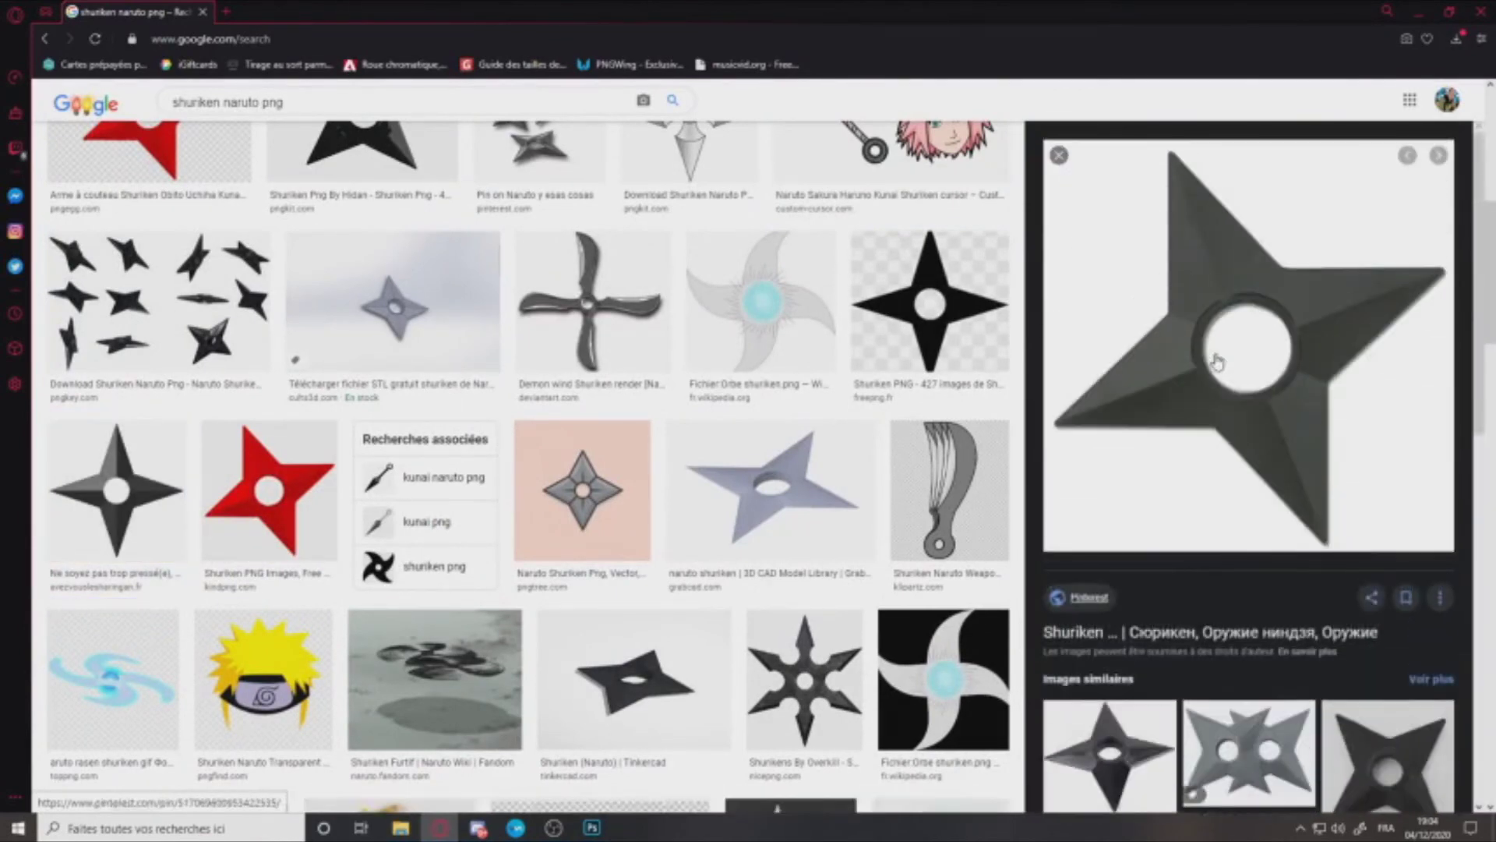
pyautogui.rightClick(1216, 356)
pyautogui.click(1295, 535)
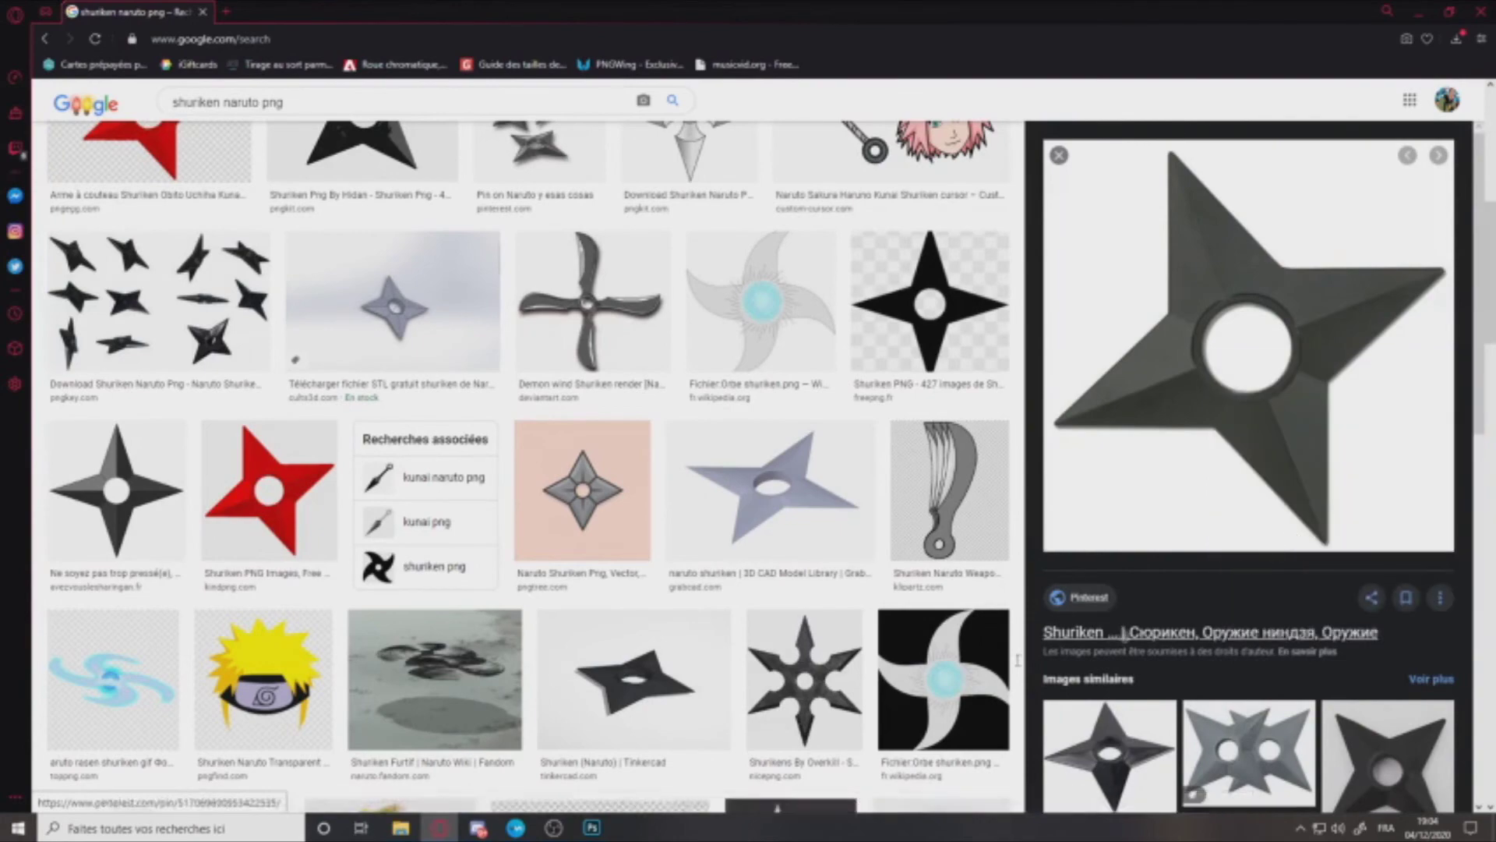
pyautogui.click(594, 828)
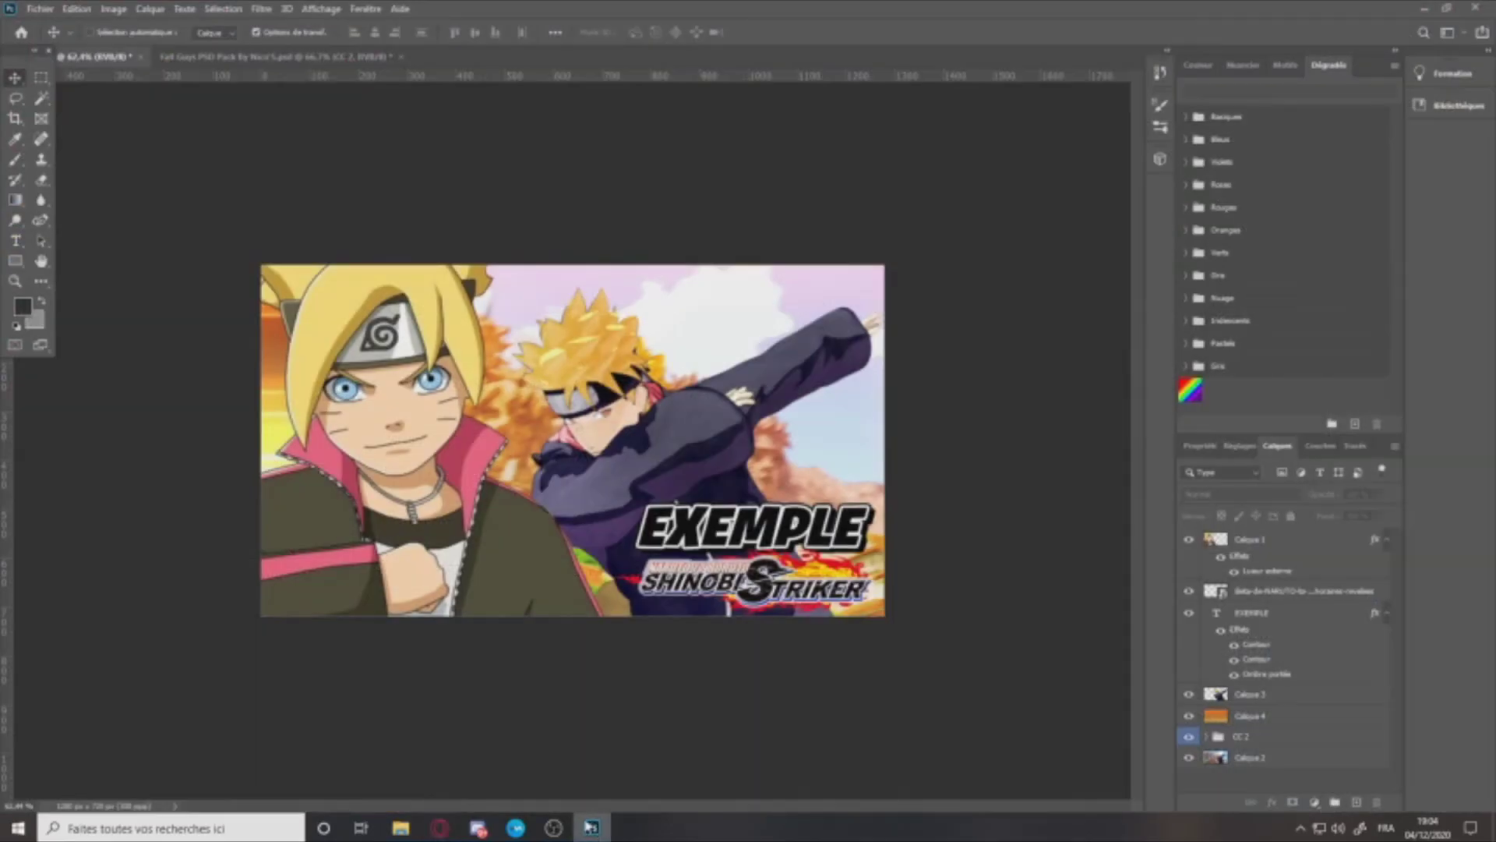
pyautogui.hotkey('ctrl', 'v')
# Step: Remove the white background around the shuriken and inside its centre hole with the Magic Wand, and clear the selection
pyautogui.press('w')
pyautogui.click(639, 331)
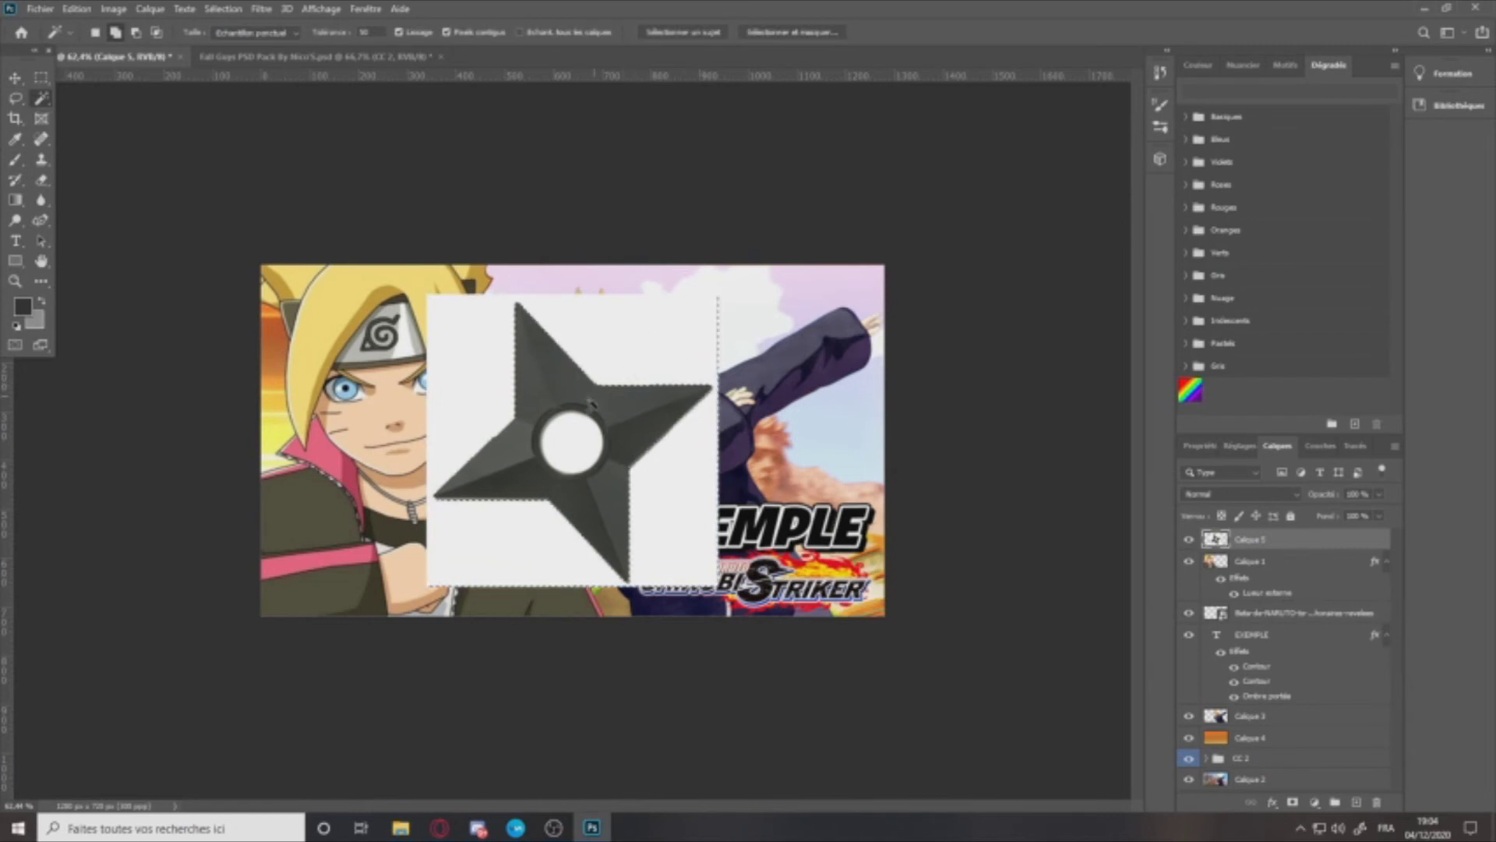
pyautogui.press('Delete')
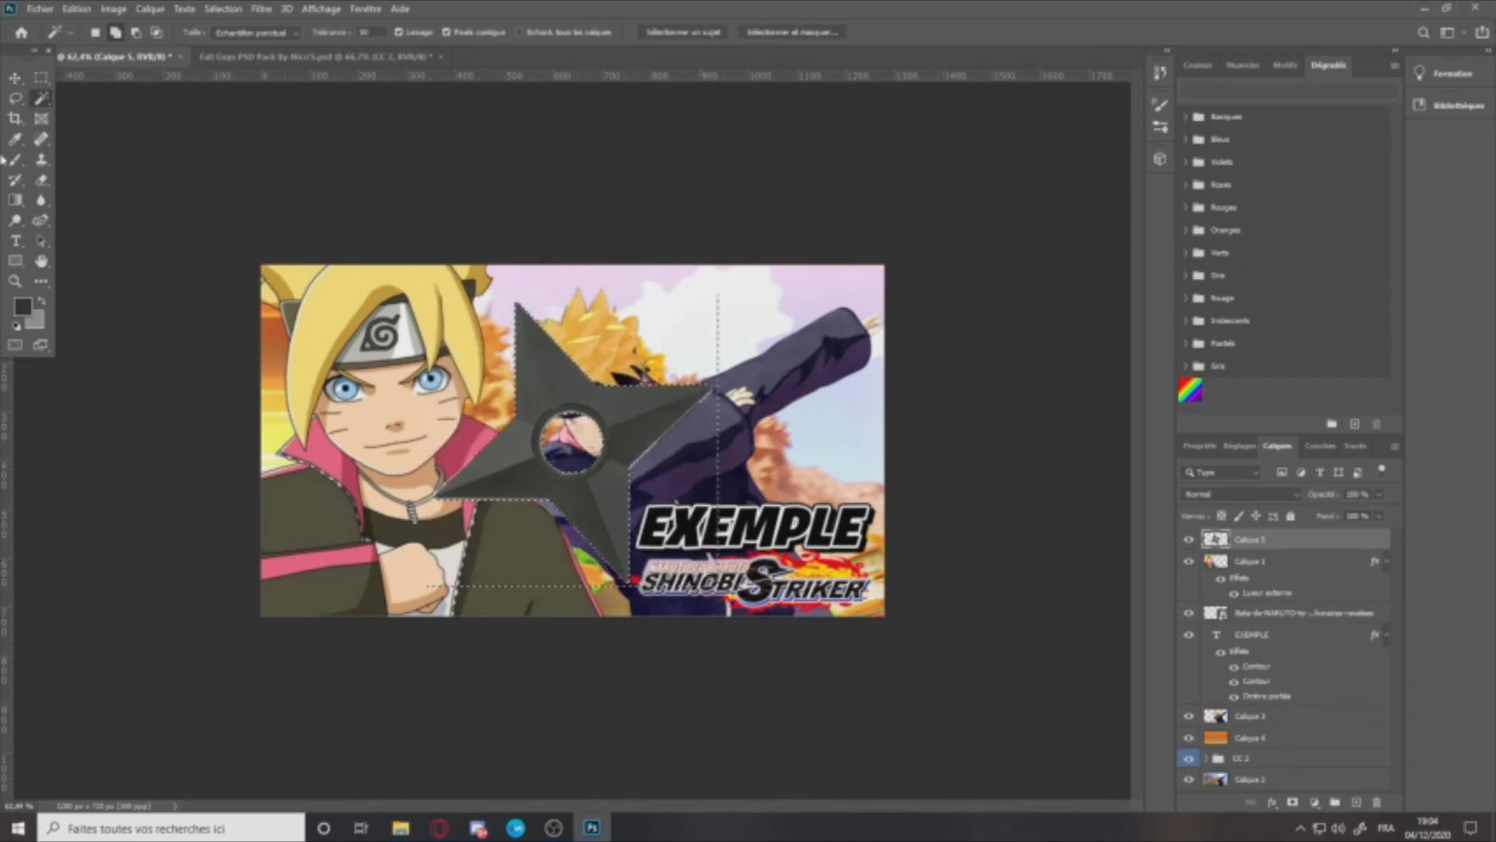
pyautogui.click(39, 79)
pyautogui.click(277, 136)
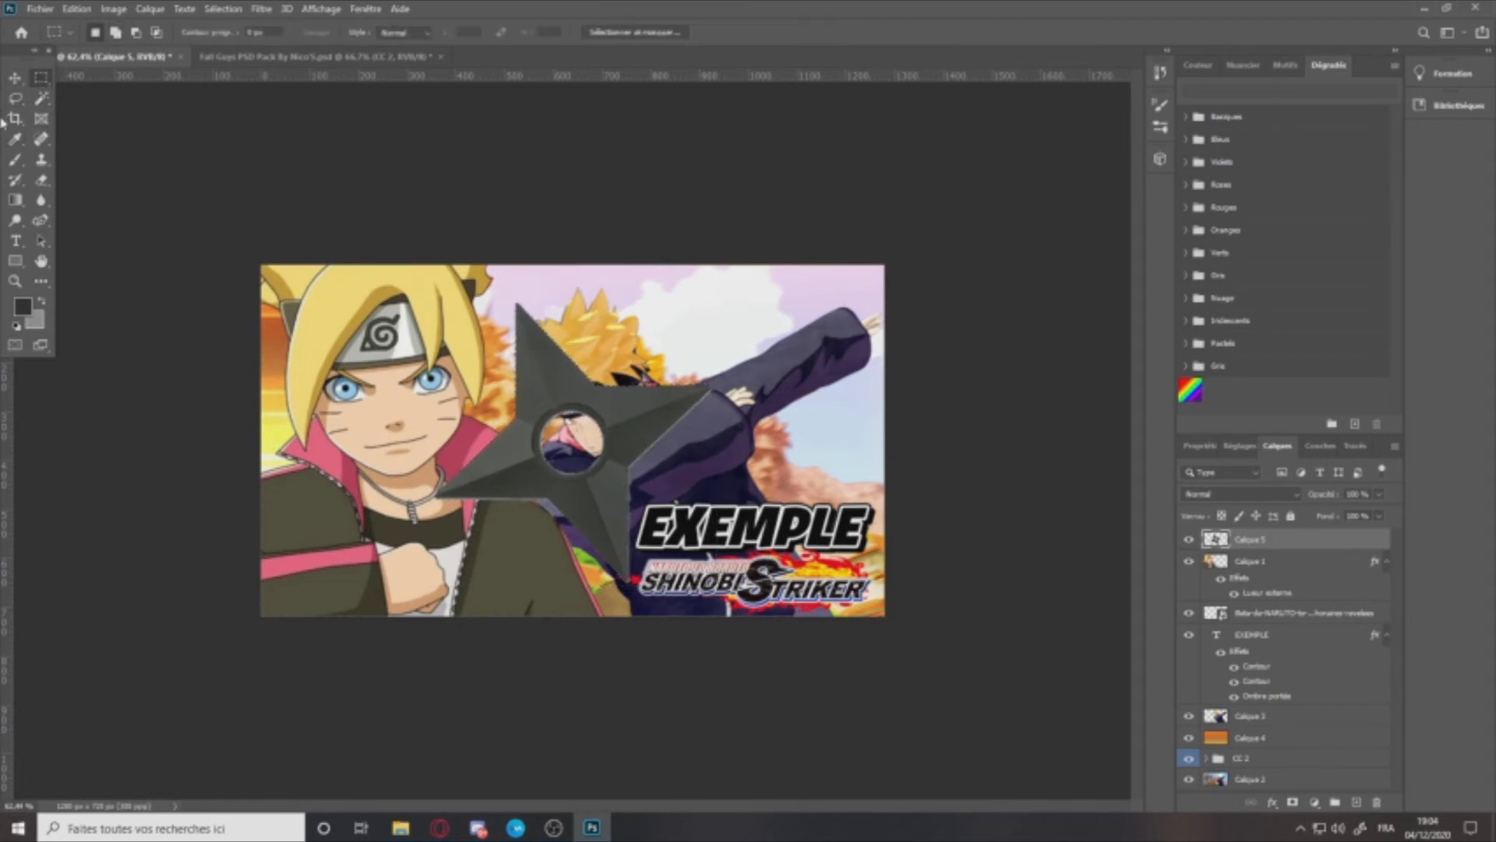
# Step: Scale down the shuriken over the title area and place its layer directly below the EXEMPLE text layer
pyautogui.click(15, 77)
pyautogui.moveTo(716, 345); pyautogui.dragTo(727, 501)
pyautogui.moveTo(685, 600); pyautogui.dragTo(769, 545)
pyautogui.moveTo(854, 430); pyautogui.dragTo(842, 419)
pyautogui.moveTo(816, 452); pyautogui.dragTo(814, 460)
pyautogui.moveTo(1251, 551); pyautogui.dragTo(1234, 706)
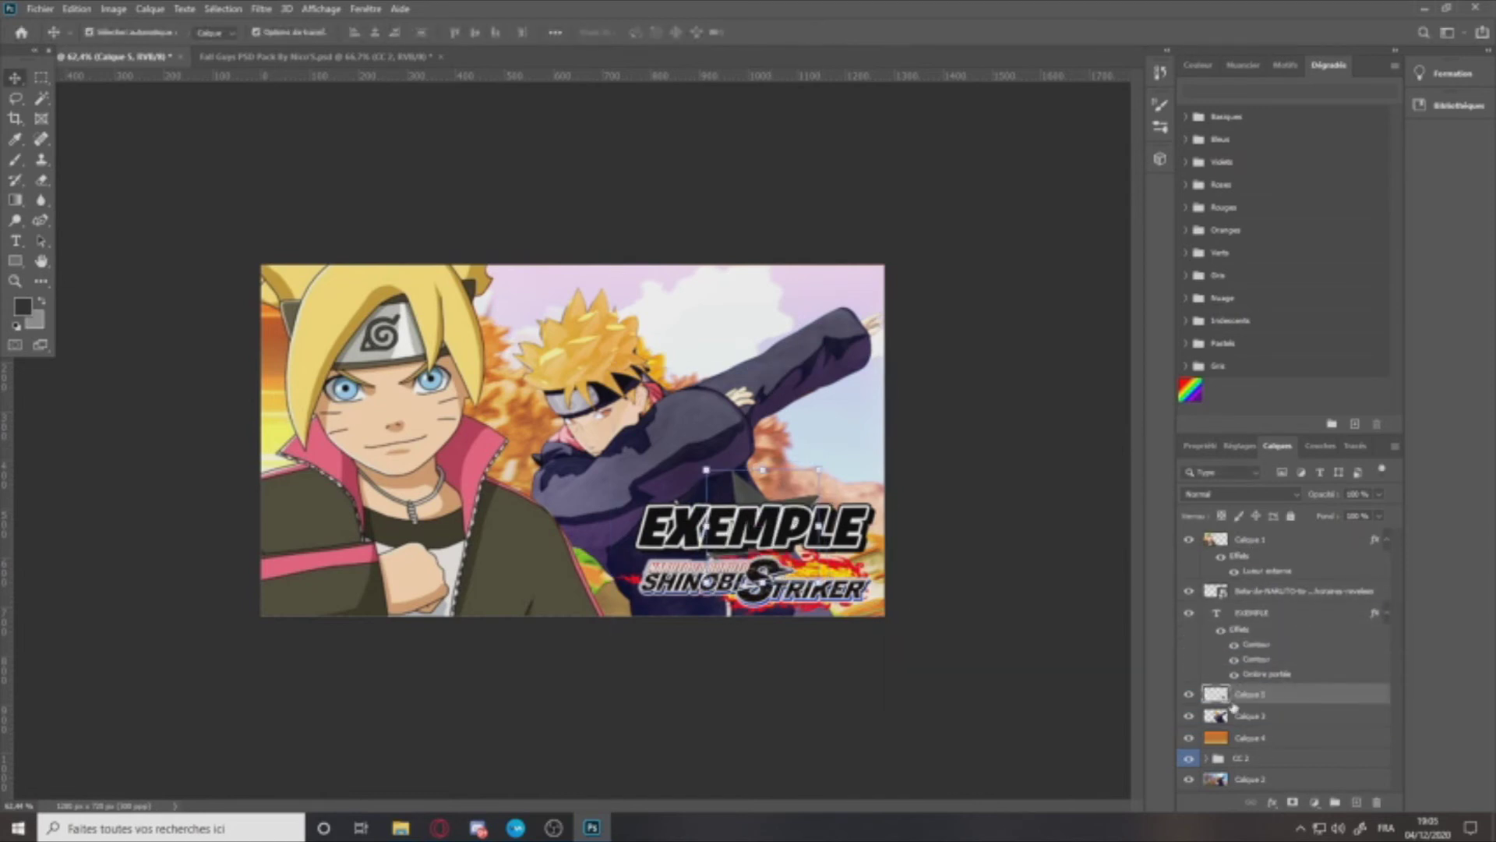
# Step: Rotate, enlarge and reposition the shuriken so its upper points stick out behind the EXEMPLE title
pyautogui.moveTo(816, 467); pyautogui.dragTo(796, 492)
pyautogui.moveTo(849, 439); pyautogui.dragTo(906, 433)
pyautogui.moveTo(796, 508)
pyautogui.mouseDown()
pyautogui.moveTo(786, 490)
pyautogui.moveTo(802, 512)
pyautogui.mouseUp()
pyautogui.moveTo(789, 447); pyautogui.dragTo(793, 487)
pyautogui.moveTo(934, 451); pyautogui.dragTo(909, 423)
pyautogui.moveTo(823, 484)
pyautogui.mouseDown()
pyautogui.moveTo(802, 479)
pyautogui.moveTo(815, 487)
pyautogui.mouseUp()
pyautogui.moveTo(901, 418); pyautogui.dragTo(868, 390)
# Step: Delete the shuriken layer
pyautogui.click(41, 77)
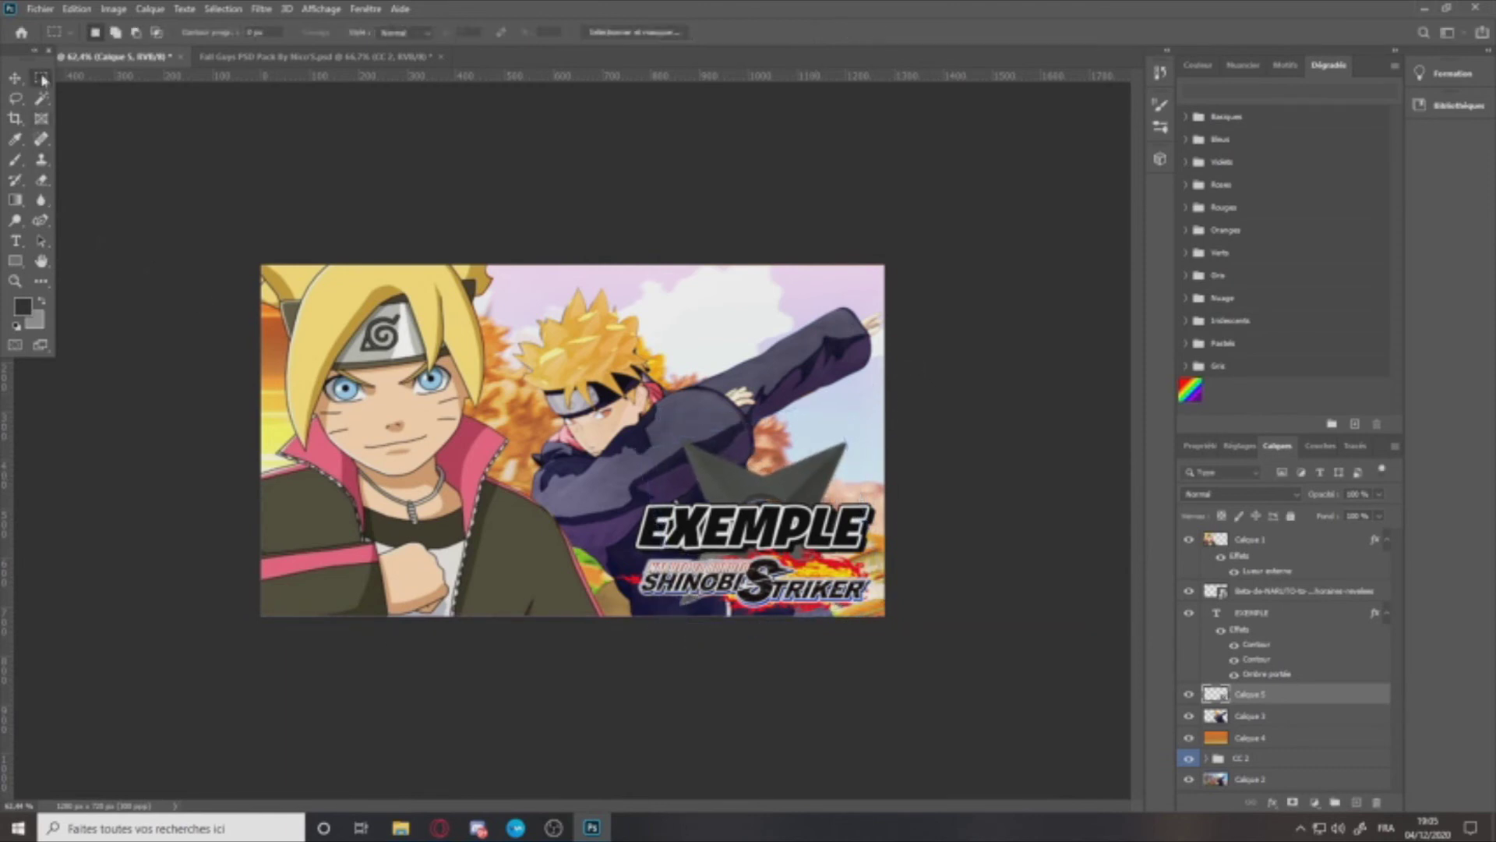
pyautogui.click(14, 78)
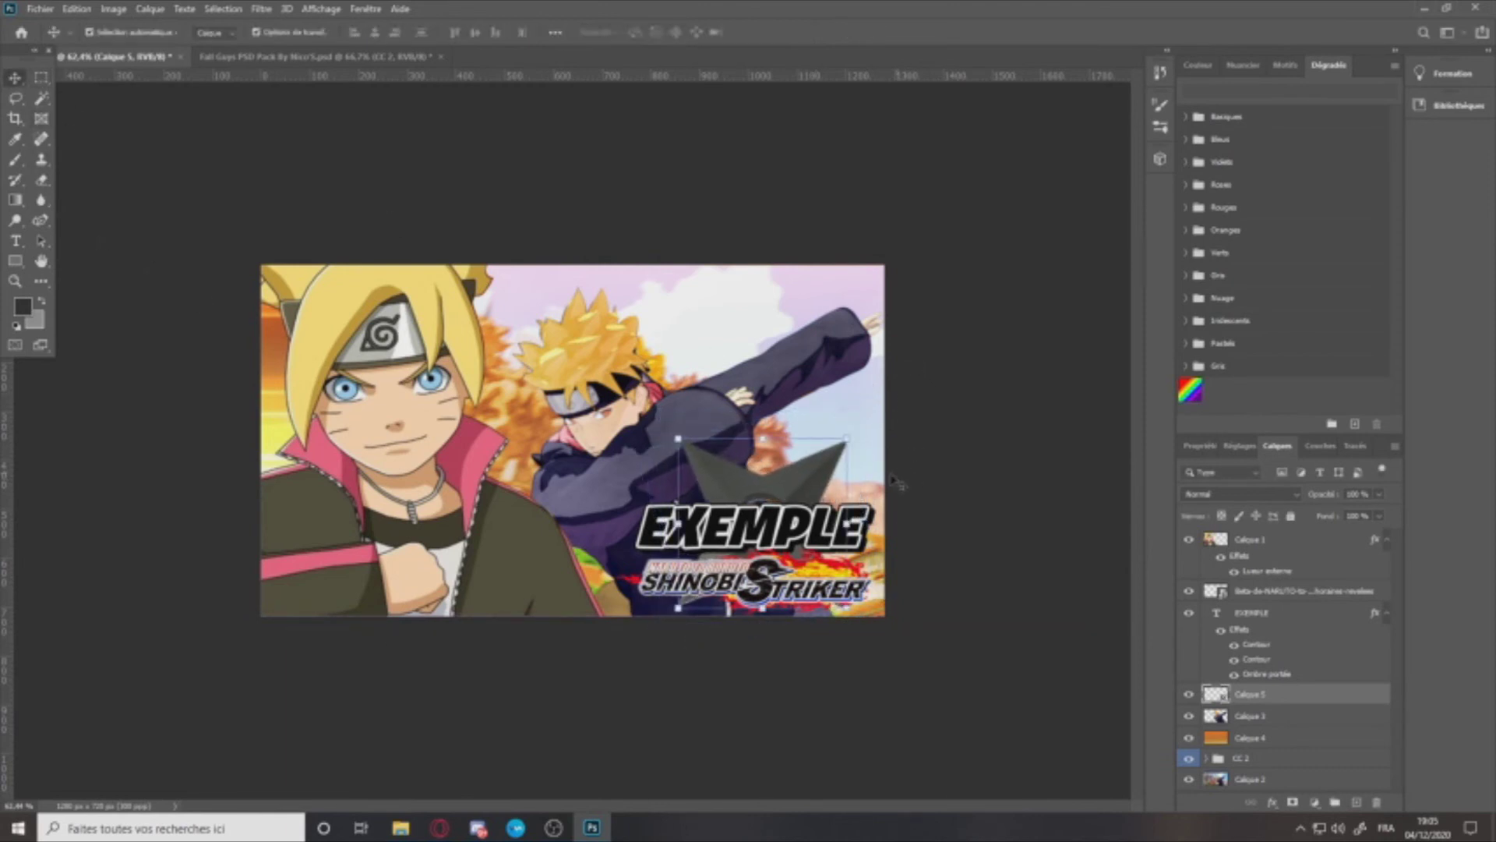
pyautogui.press('Delete')
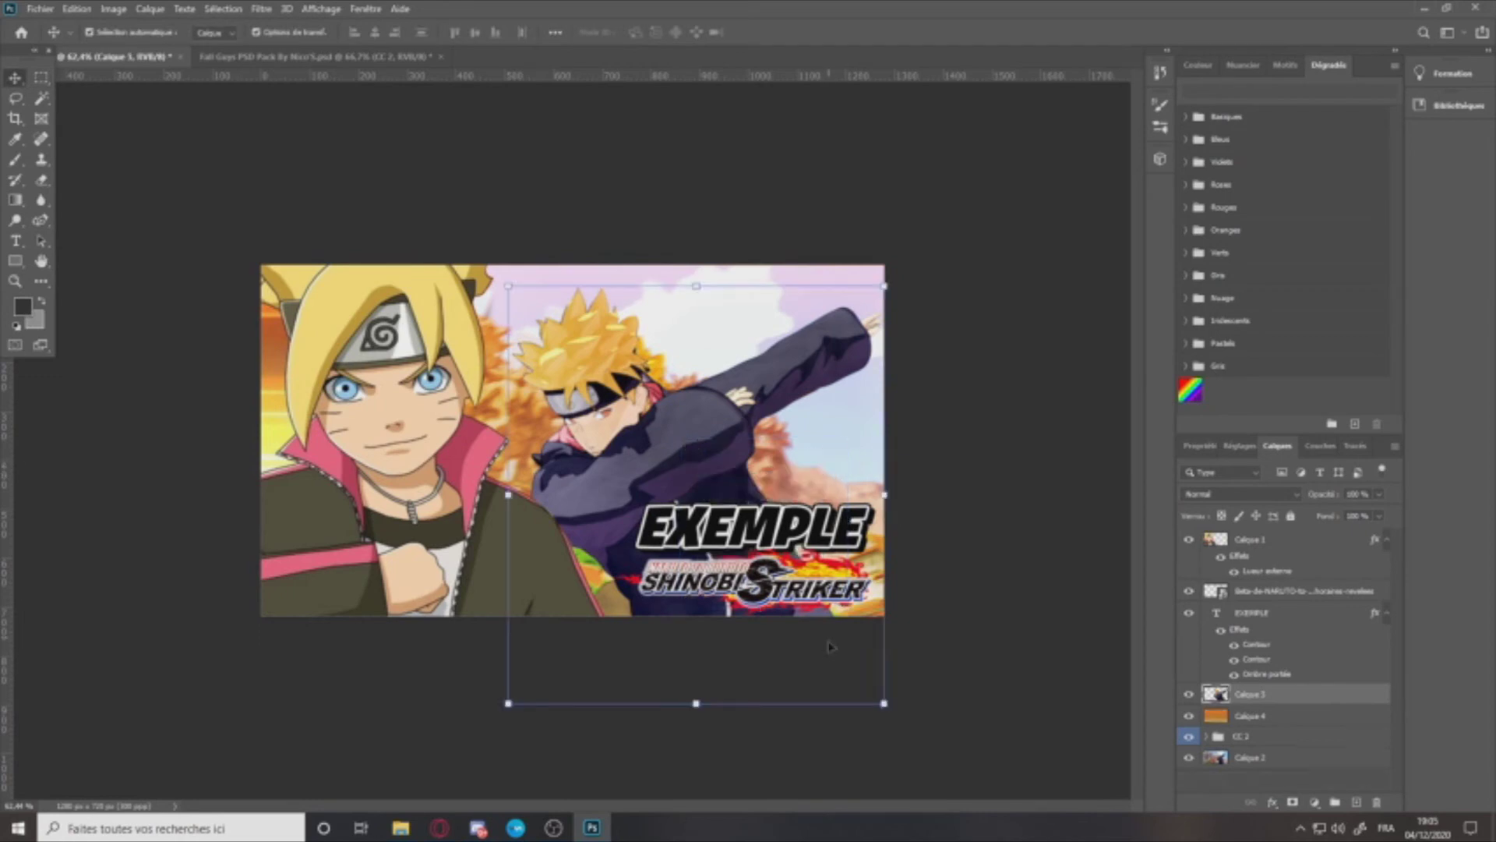
# Step: Switch to Opera and save the Sakura kunai cursor image as pack998 in the skin fortnite folder
pyautogui.click(440, 828)
pyautogui.scroll(5, 780, 468)
pyautogui.click(889, 647)
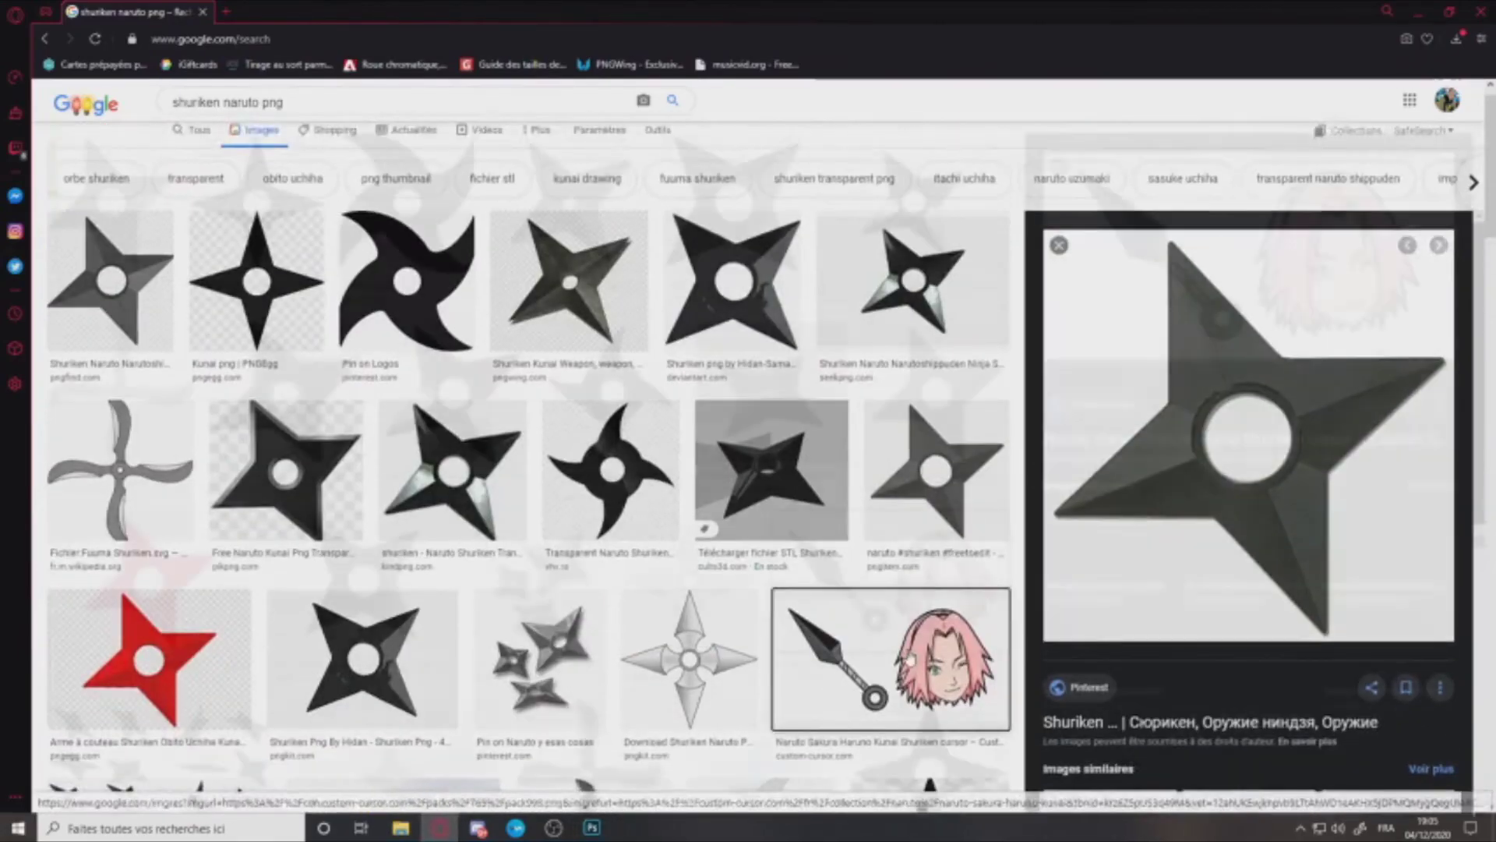
pyautogui.rightClick(1245, 298)
pyautogui.click(1107, 462)
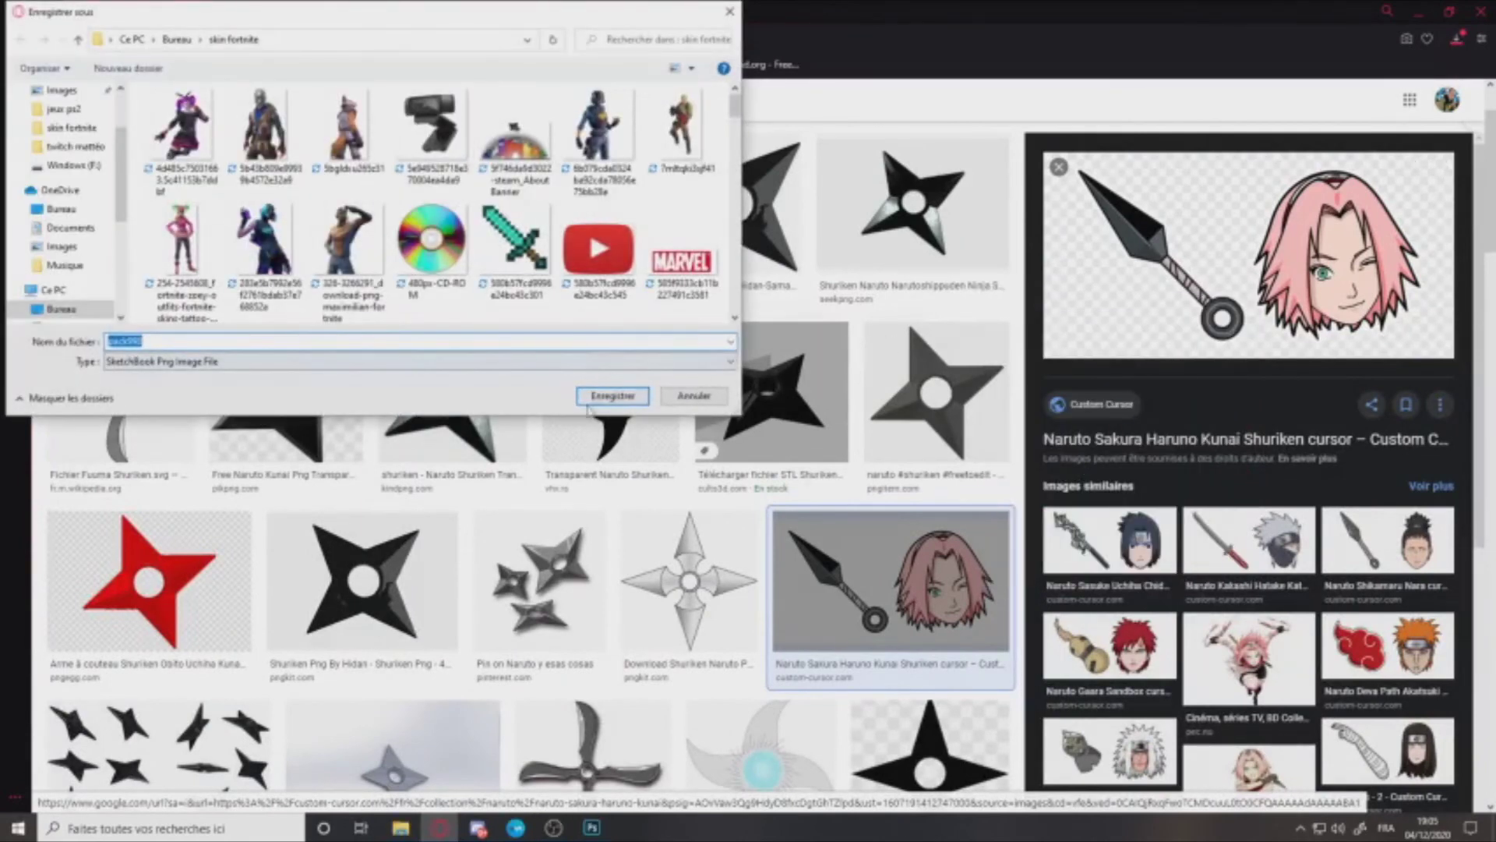
pyautogui.click(613, 396)
pyautogui.click(1250, 658)
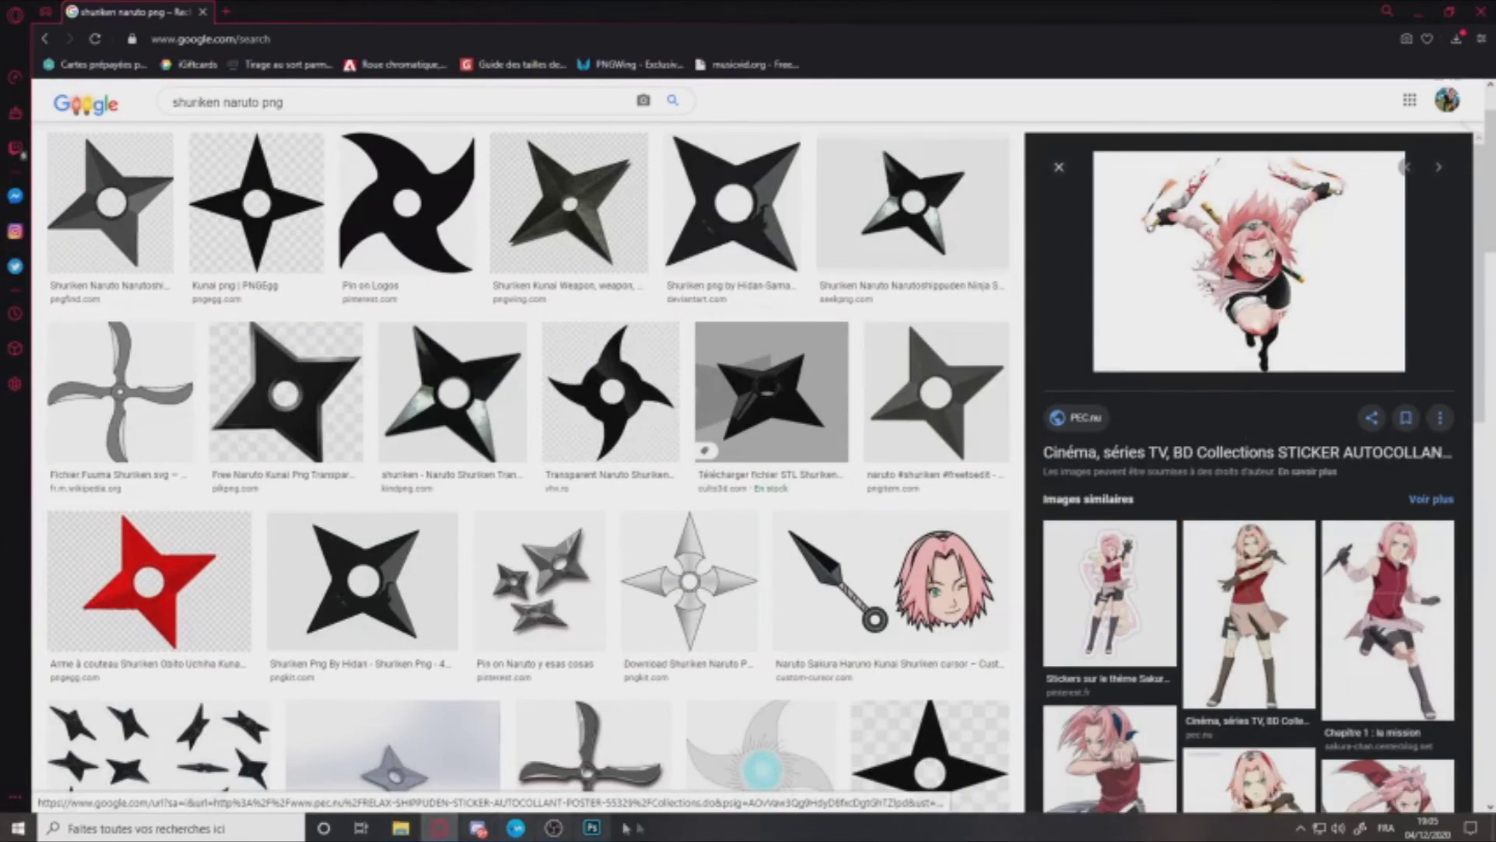
# Step: Switch back to Photoshop, place the pack998 image from File Explorer and move its layer to the top of the stack
pyautogui.click(591, 828)
pyautogui.click(400, 827)
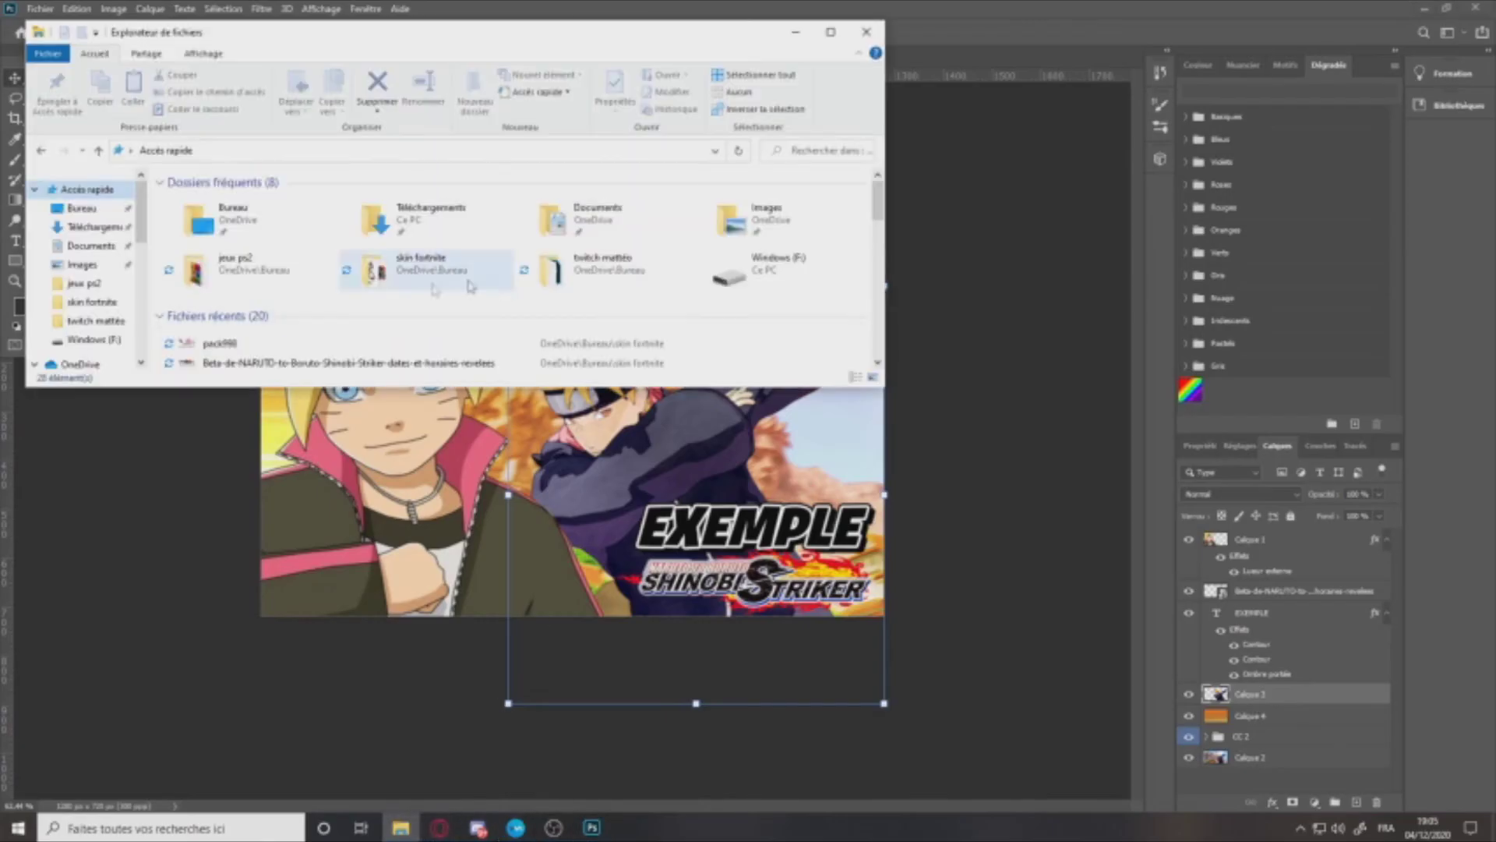
pyautogui.moveTo(266, 344); pyautogui.dragTo(546, 493)
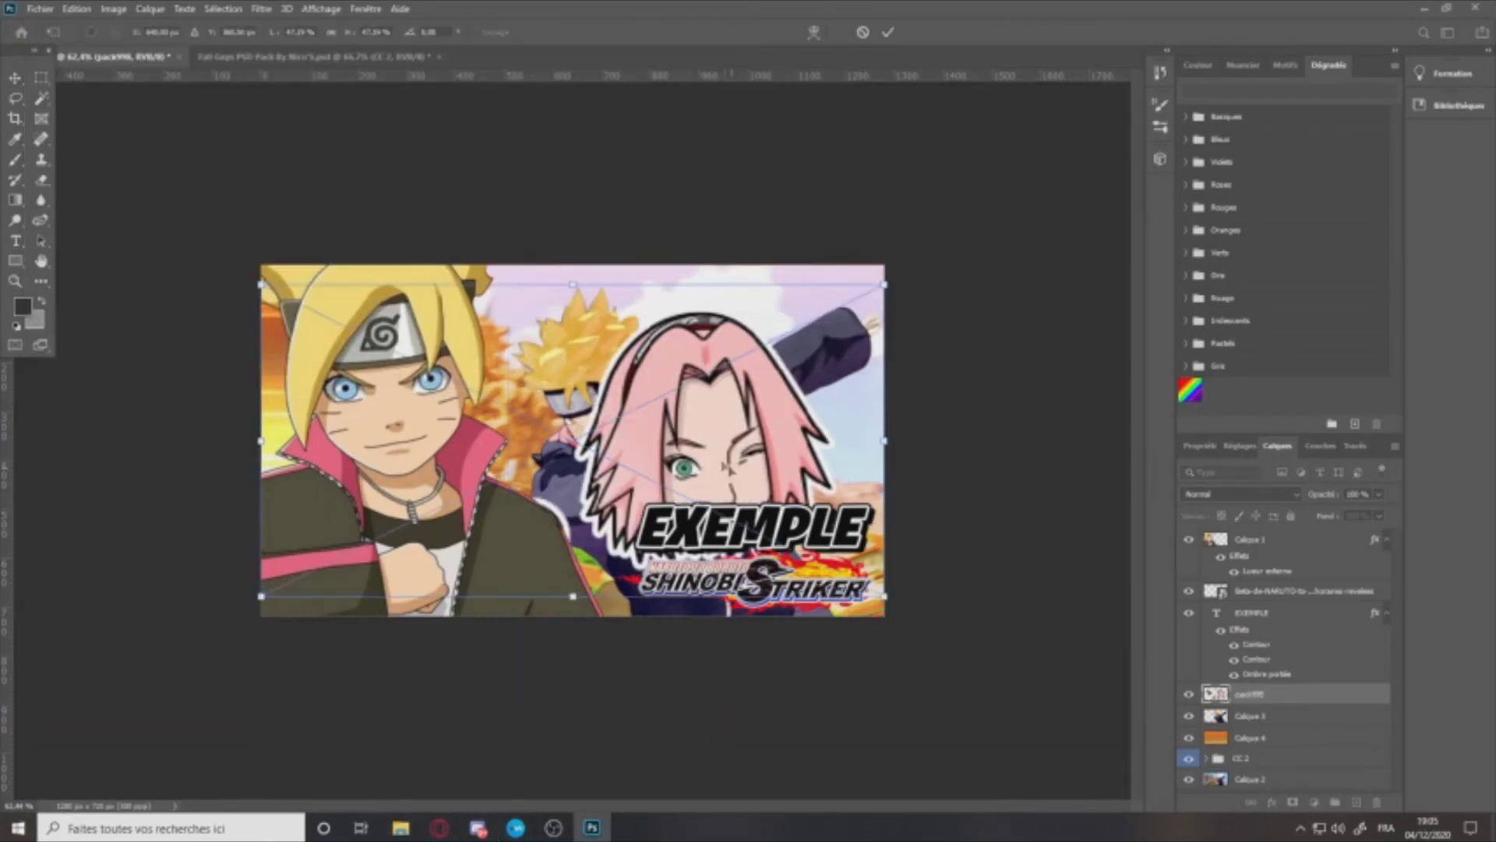
pyautogui.moveTo(1230, 696); pyautogui.dragTo(1223, 538)
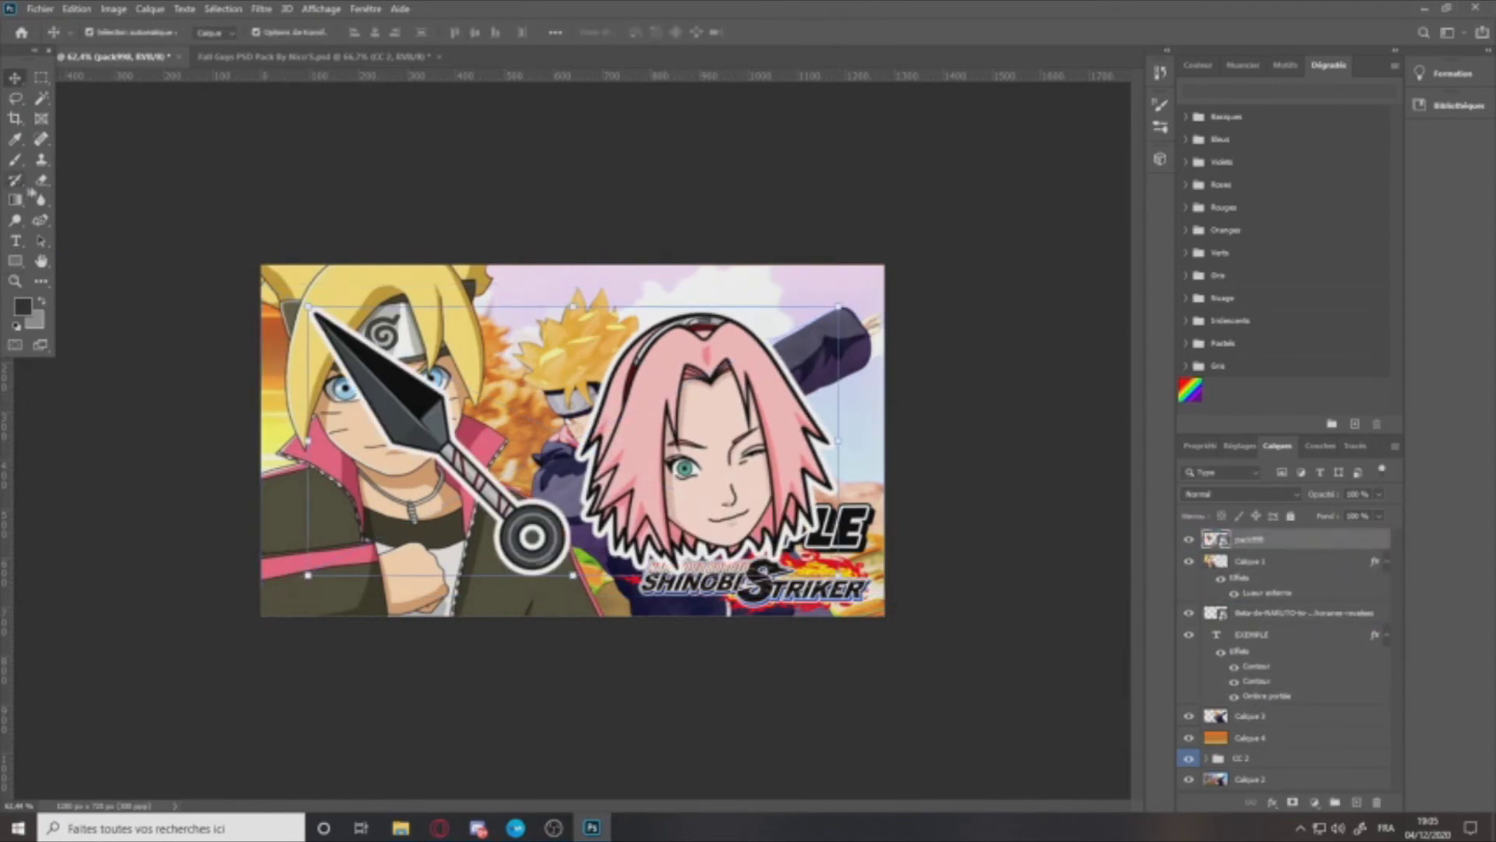
# Step: Rasterize the pack998 layer and erase the pink-haired head, keeping only the kunai
pyautogui.click(42, 179)
pyautogui.rightClick(1307, 541)
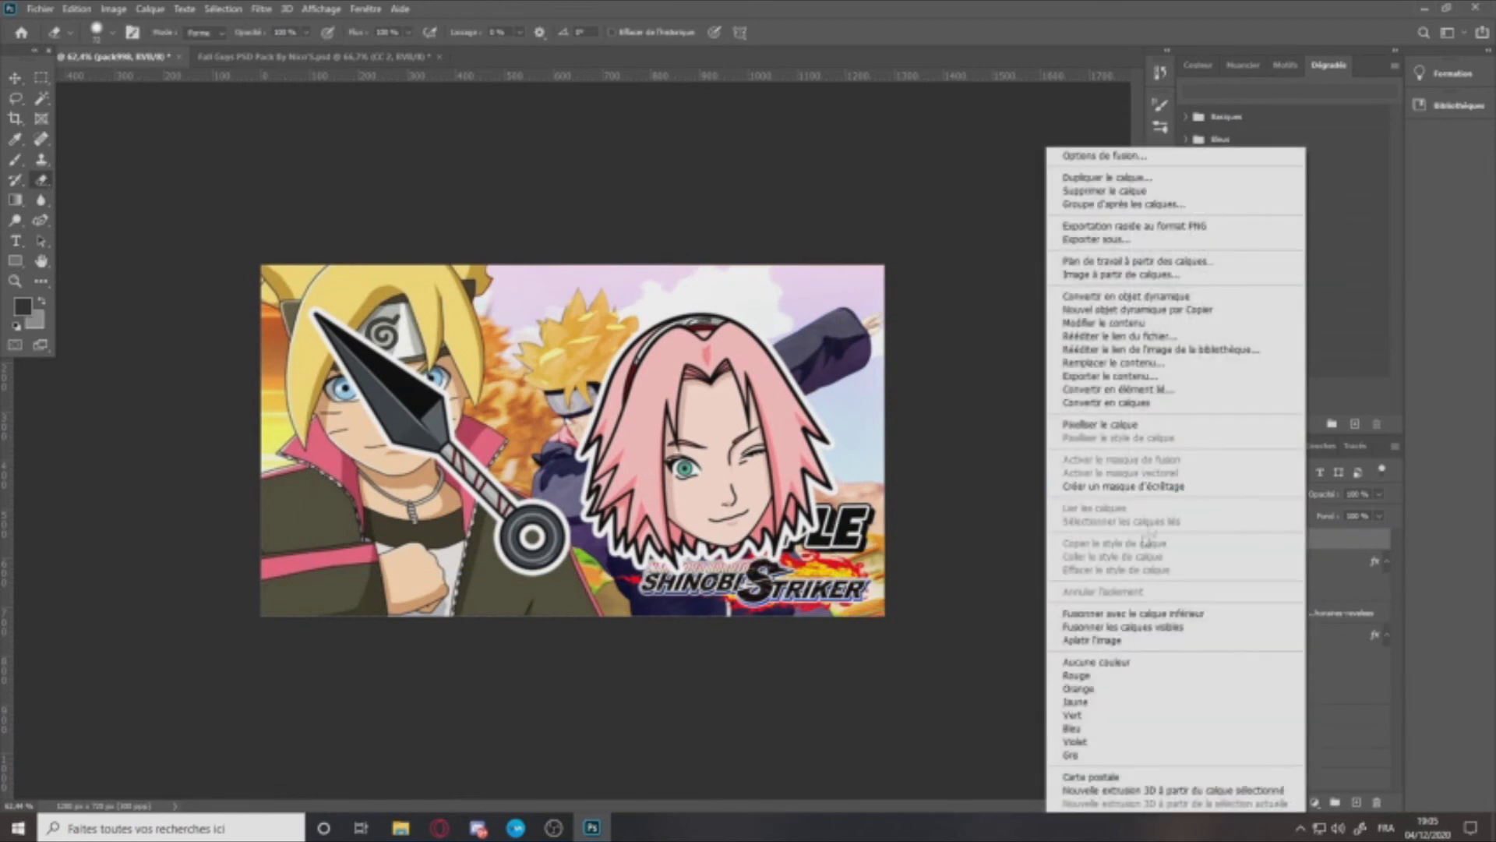
pyautogui.click(1098, 425)
pyautogui.moveTo(694, 393)
pyautogui.mouseDown()
pyautogui.moveTo(740, 335)
pyautogui.moveTo(826, 499)
pyautogui.moveTo(749, 538)
pyautogui.moveTo(810, 415)
pyautogui.moveTo(800, 524)
pyautogui.moveTo(672, 436)
pyautogui.moveTo(633, 468)
pyautogui.moveTo(592, 436)
pyautogui.moveTo(647, 561)
pyautogui.moveTo(694, 537)
pyautogui.mouseUp()
pyautogui.moveTo(610, 420)
pyautogui.mouseDown()
pyautogui.moveTo(596, 511)
pyautogui.moveTo(614, 549)
pyautogui.moveTo(665, 561)
pyautogui.mouseUp()
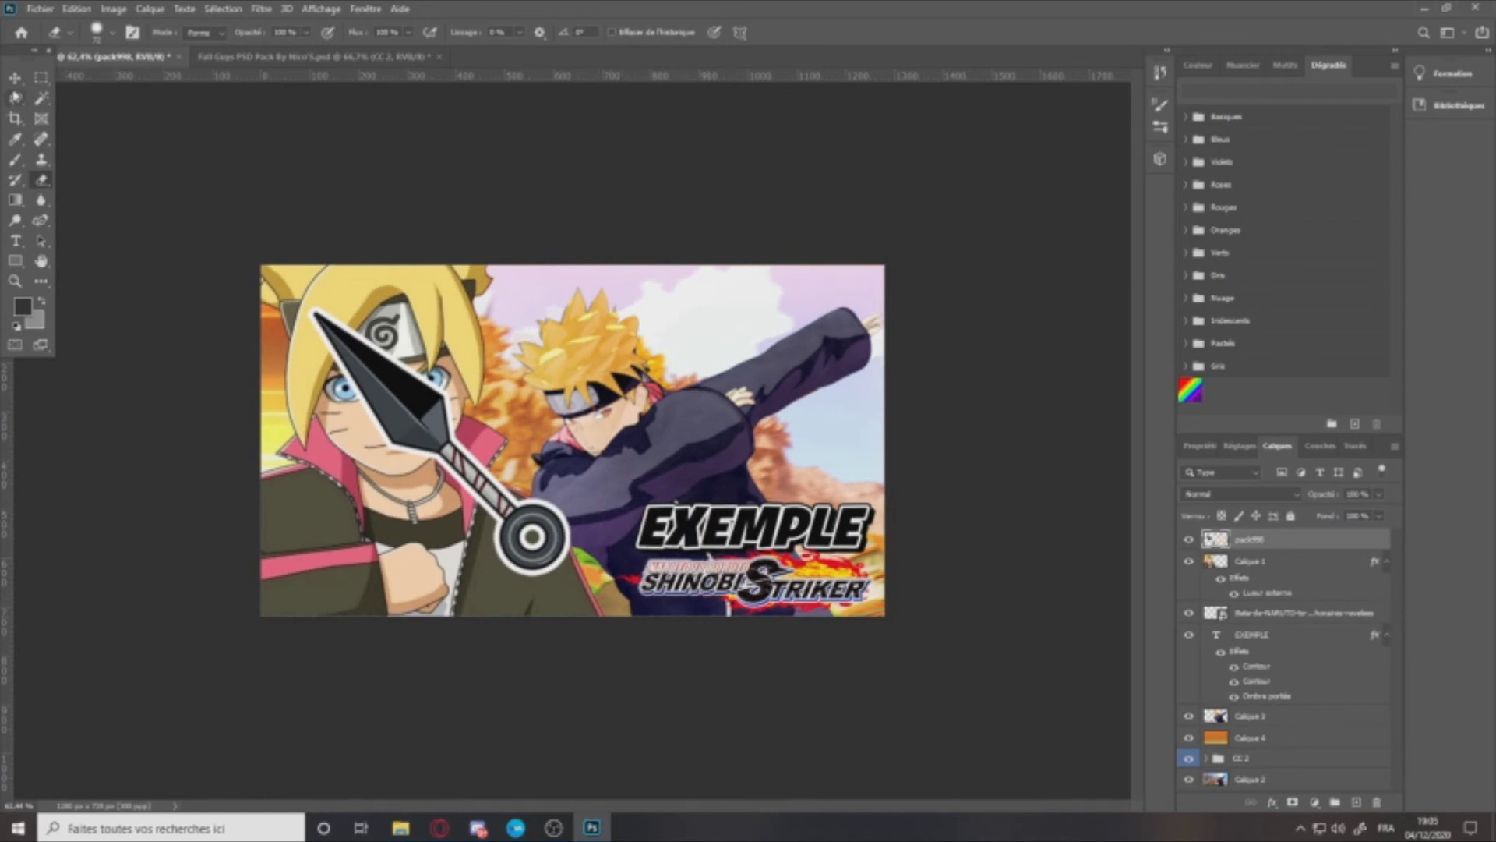
# Step: Rotate the kunai nearly horizontal, move it over the EXEMPLE title and place its layer directly below the title's text layer
pyautogui.click(15, 77)
pyautogui.moveTo(410, 387); pyautogui.dragTo(562, 438)
pyautogui.moveTo(937, 355); pyautogui.dragTo(721, 335)
pyautogui.moveTo(629, 584); pyautogui.dragTo(765, 553)
pyautogui.moveTo(1282, 547); pyautogui.dragTo(1263, 701)
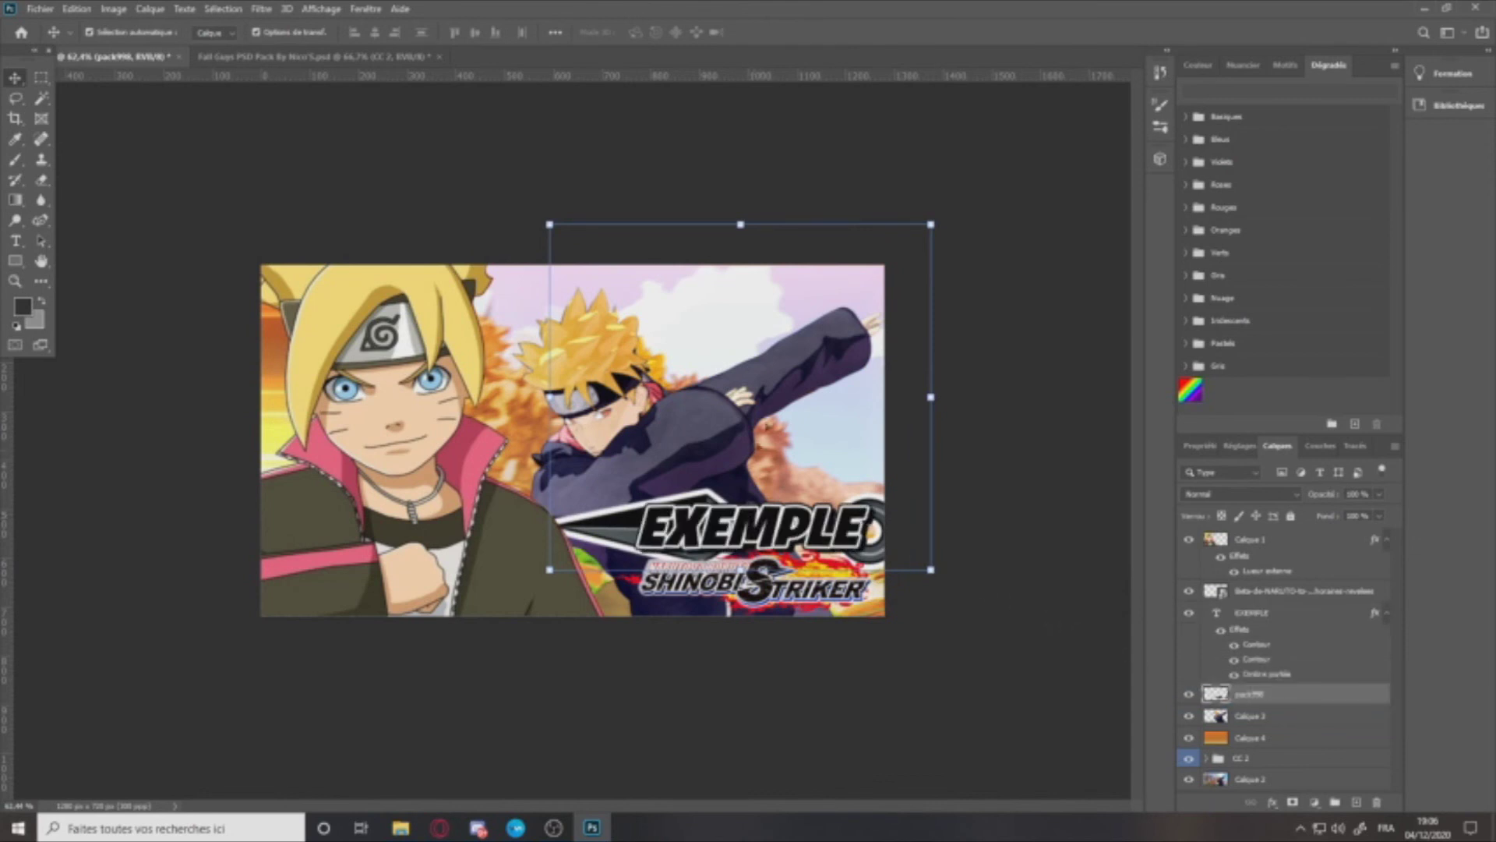
# Step: Shrink the kunai, stretch its height and centre it so its tip and ring stick out behind the EXEMPLE title
pyautogui.moveTo(930, 224); pyautogui.dragTo(815, 330)
pyautogui.moveTo(649, 484); pyautogui.dragTo(715, 530)
pyautogui.moveTo(883, 441); pyautogui.dragTo(926, 441)
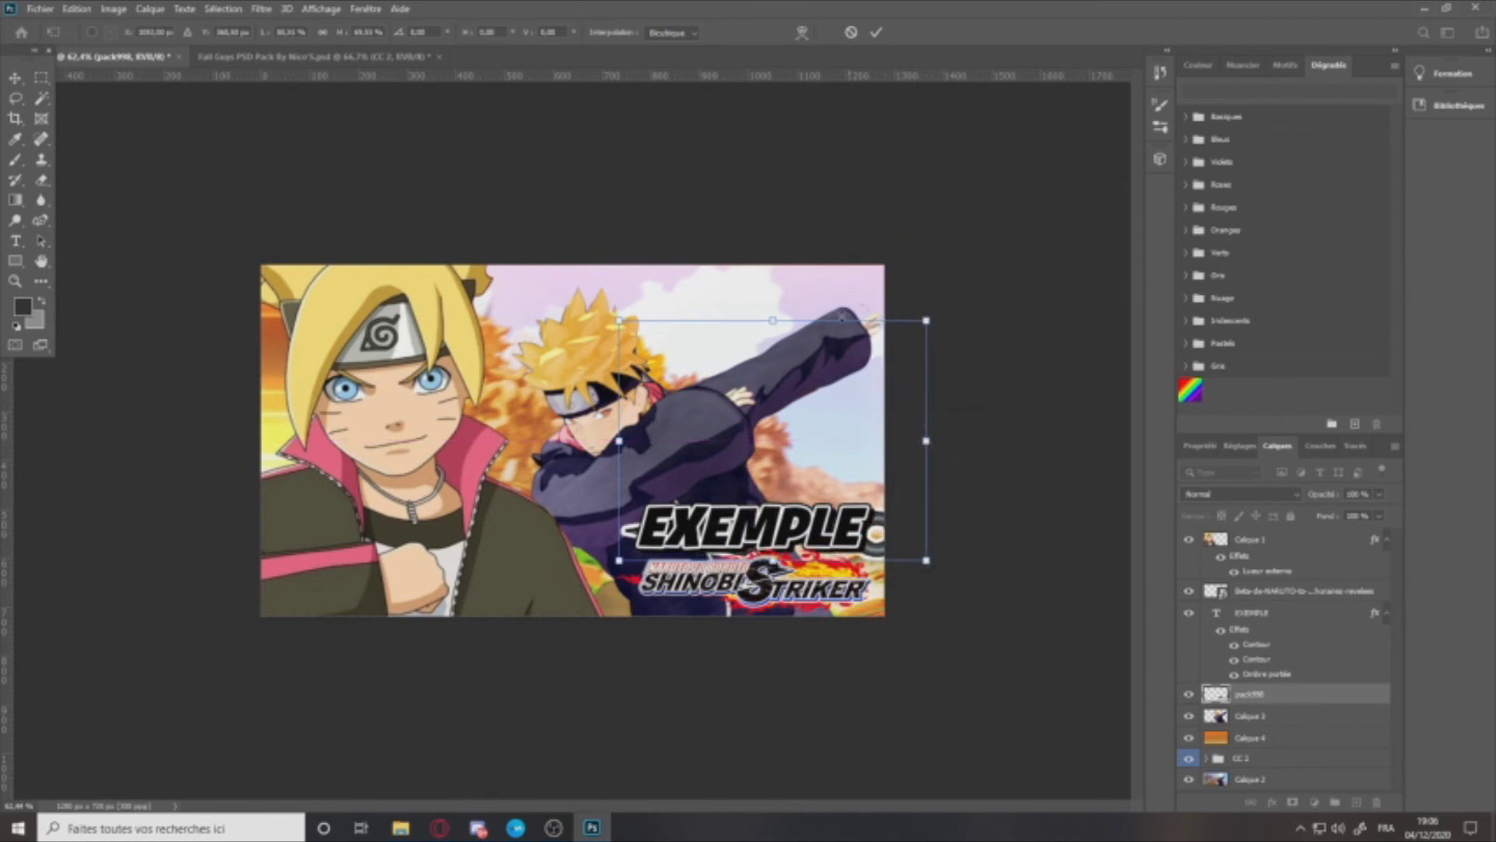
pyautogui.moveTo(777, 319); pyautogui.dragTo(777, 224)
pyautogui.moveTo(772, 431); pyautogui.dragTo(770, 442)
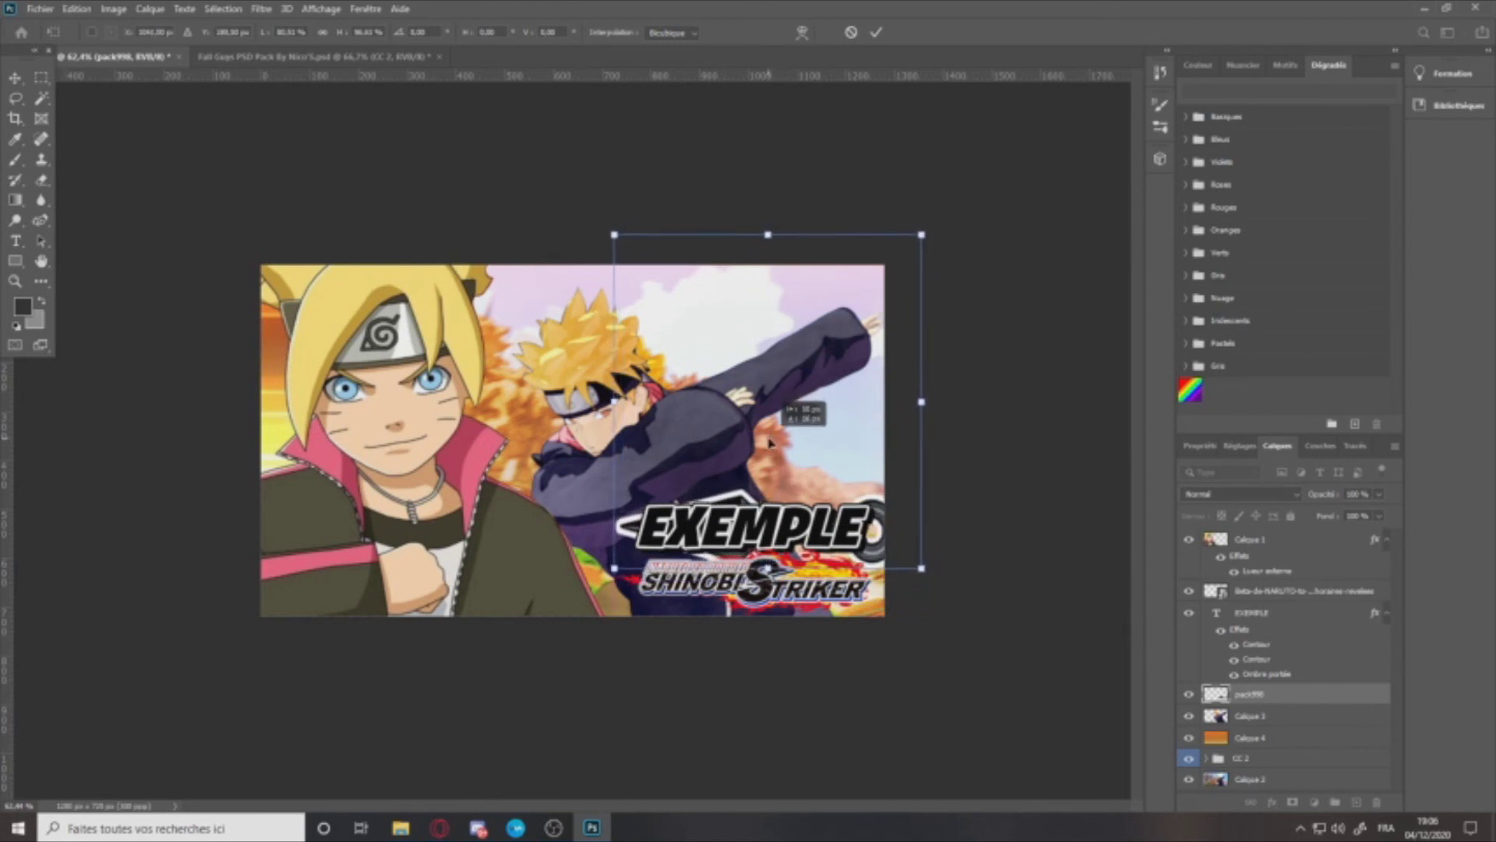
pyautogui.click(42, 77)
pyautogui.scroll(-2, 865, 437)
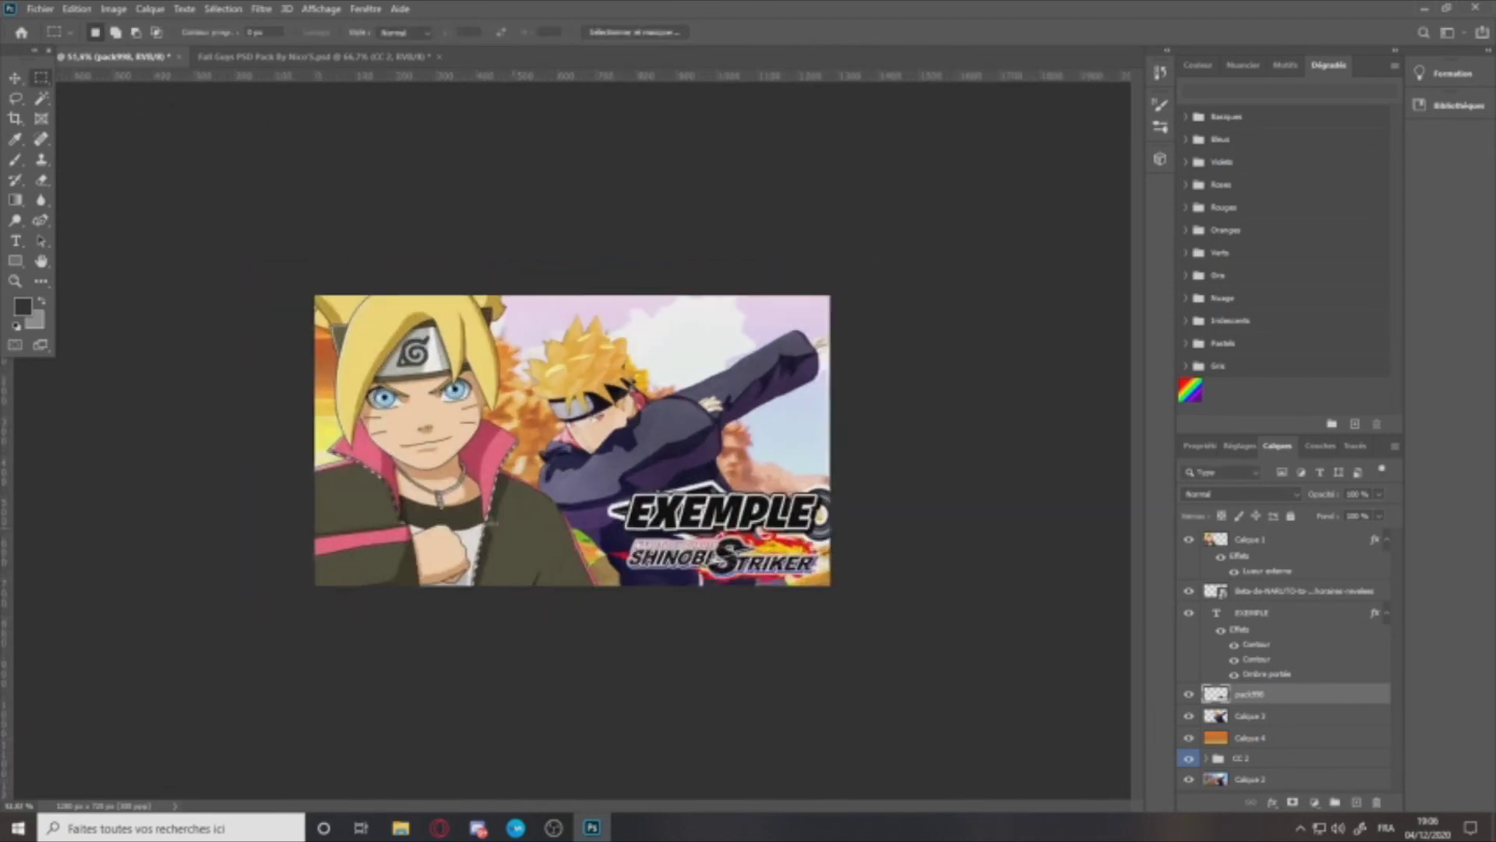
pyautogui.scroll(5, 492, 523)
pyautogui.scroll(-2, 413, 477)
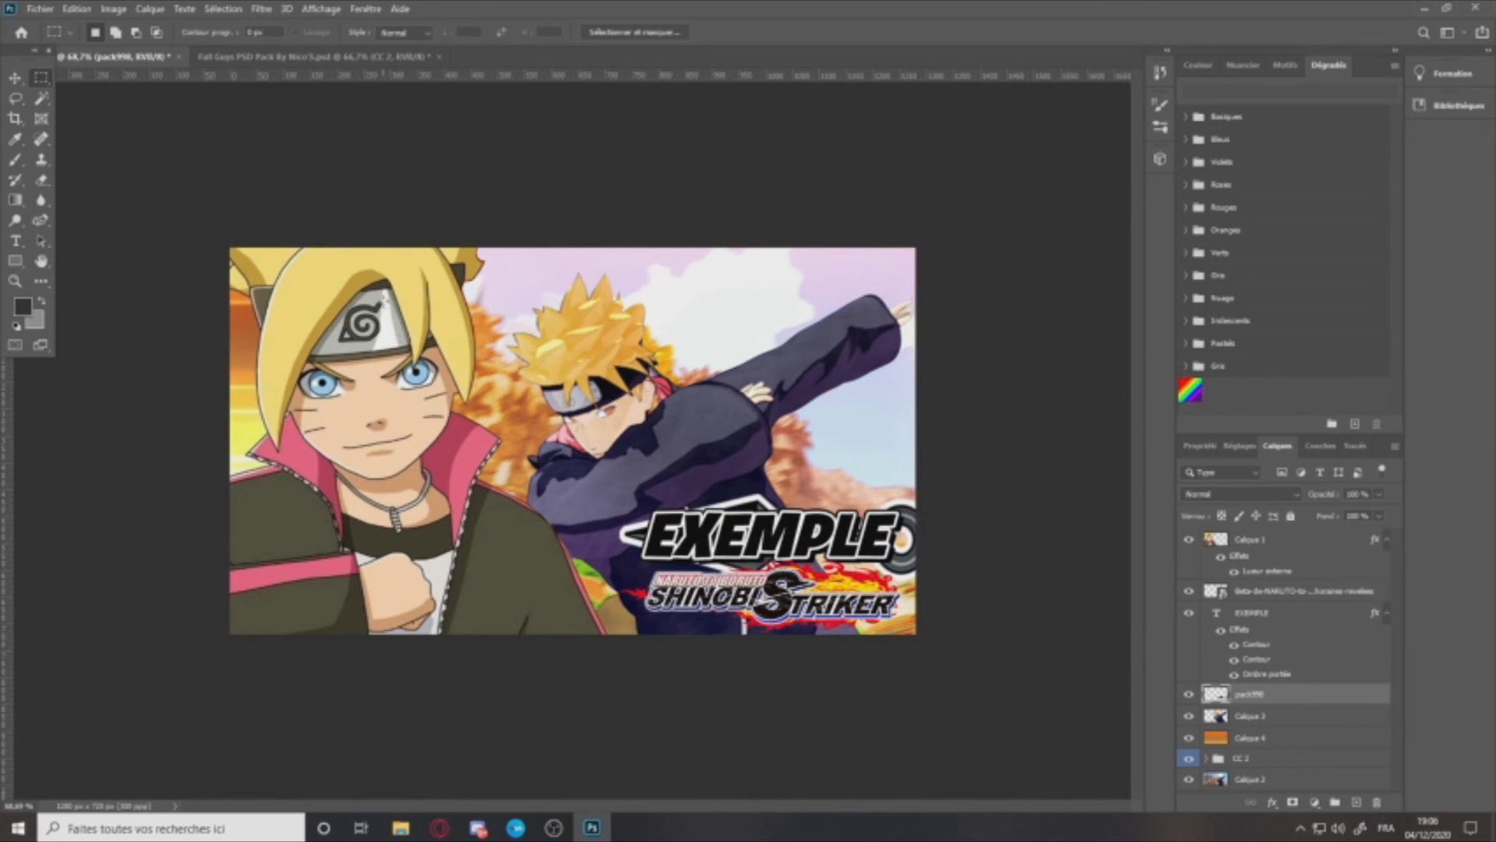
# Step: Try placing the crown image "couronne de merde" from the Downloads folder on the orange-haired ninja's head
pyautogui.click(400, 828)
pyautogui.scroll(-6, 327, 289)
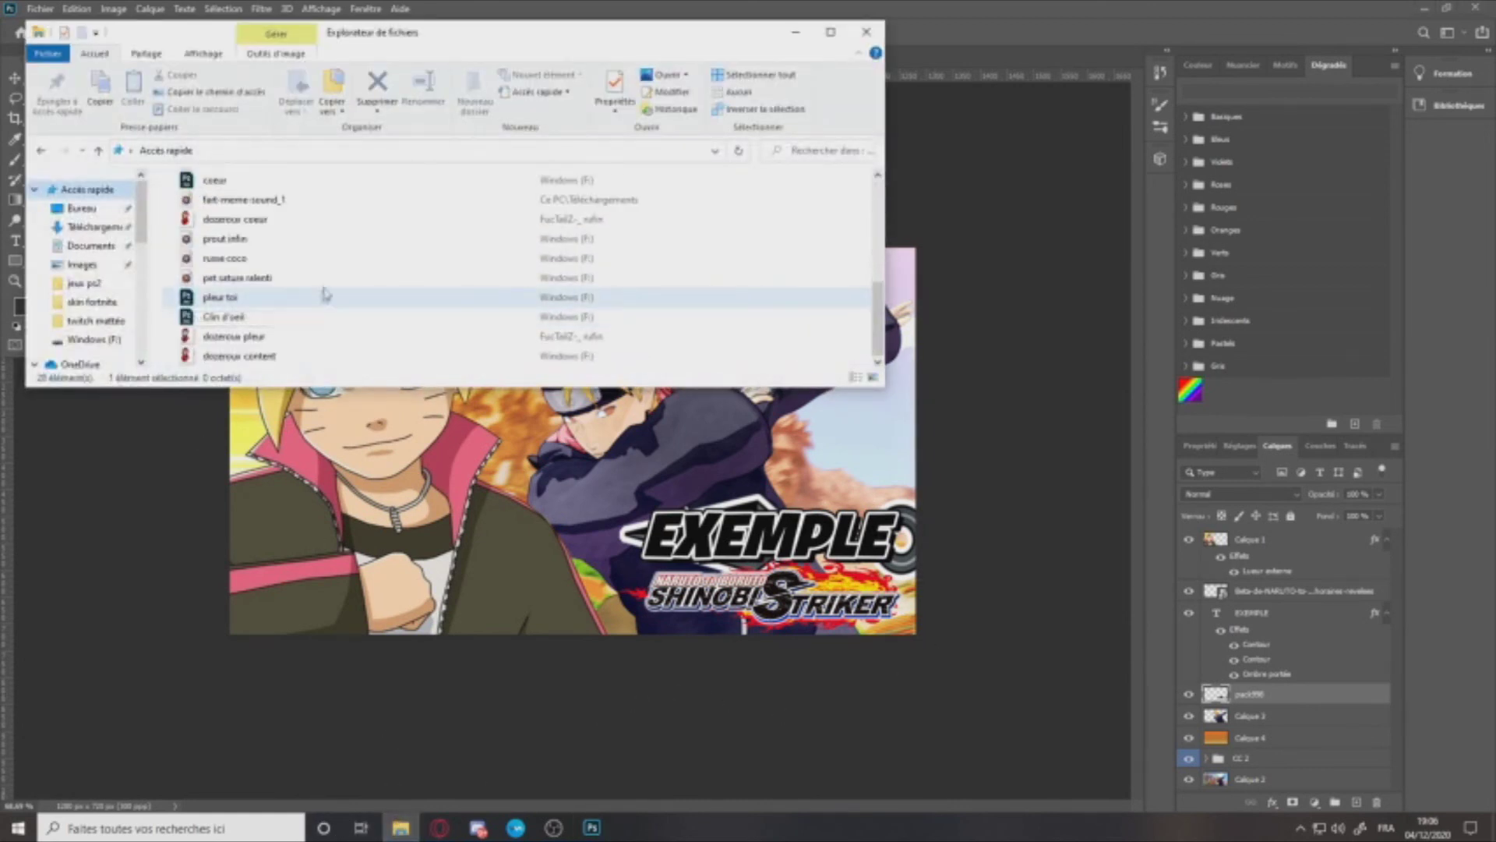
pyautogui.scroll(6, 326, 284)
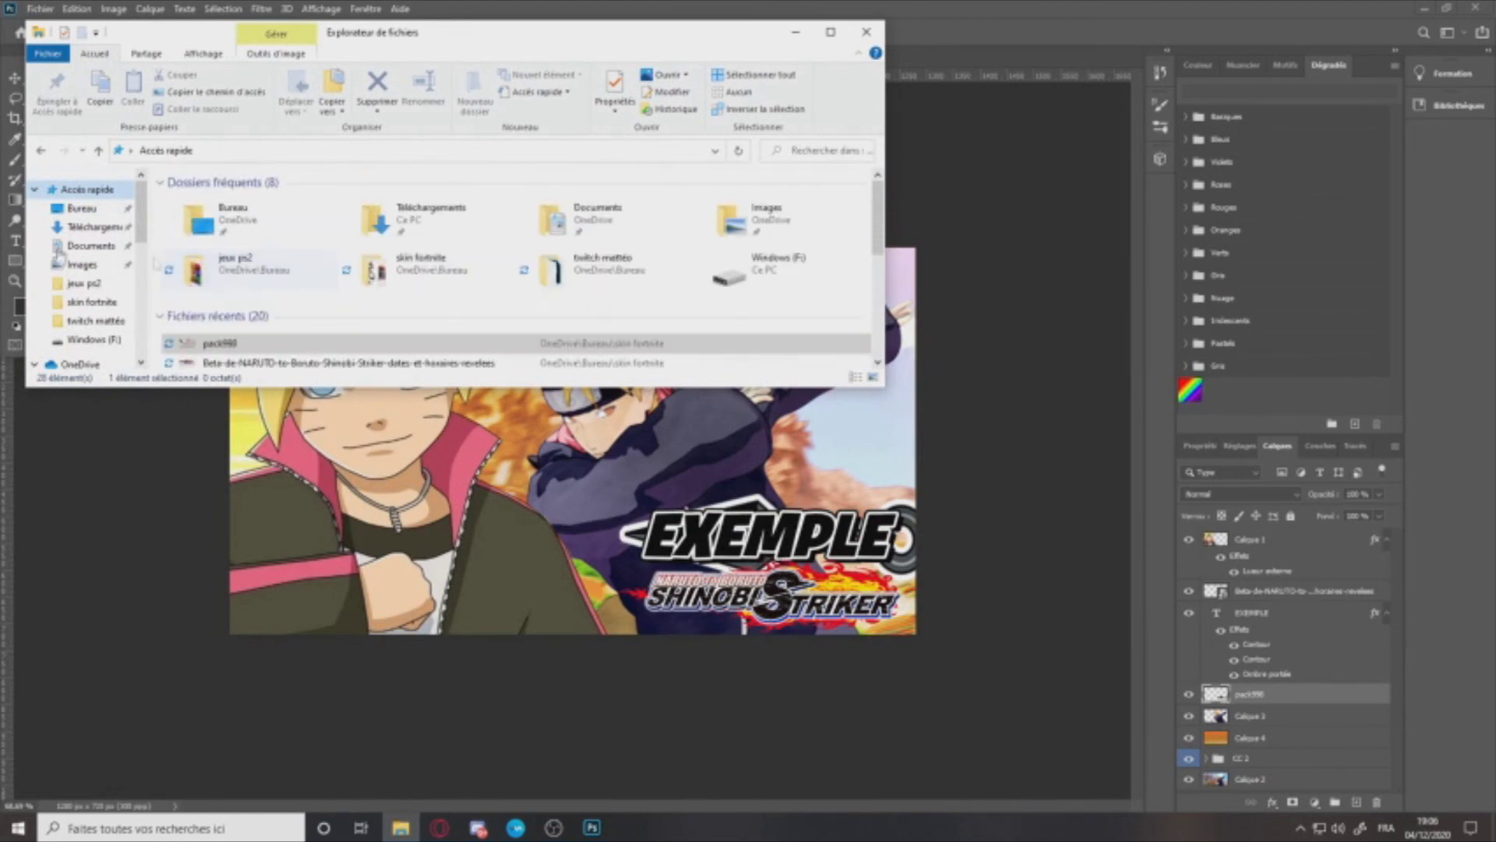
pyautogui.click(78, 226)
pyautogui.scroll(-5, 428, 244)
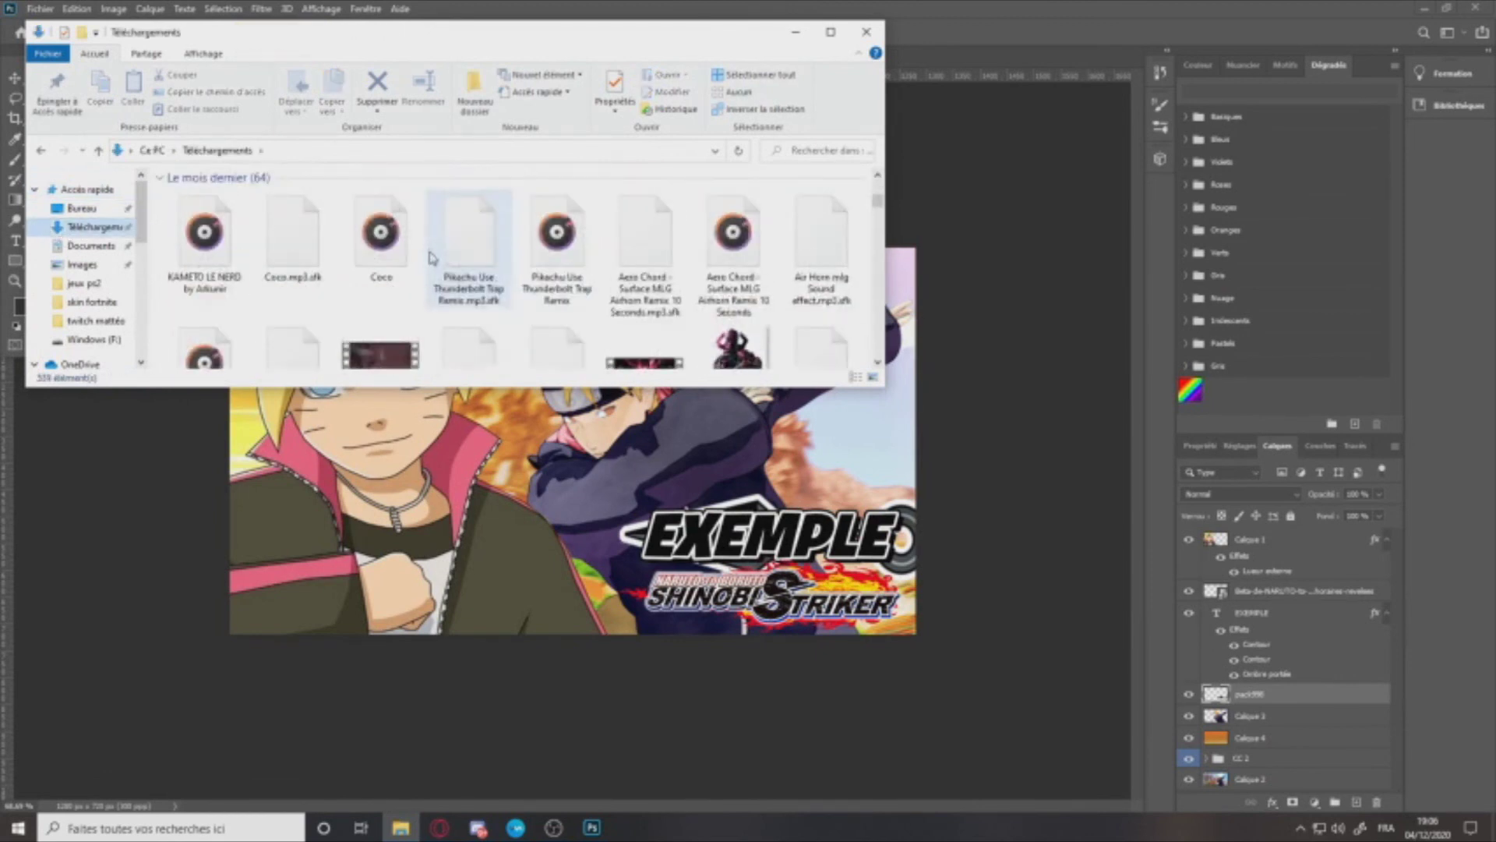
pyautogui.scroll(5, 433, 256)
pyautogui.scroll(-1, 510, 245)
pyautogui.scroll(-10, 510, 245)
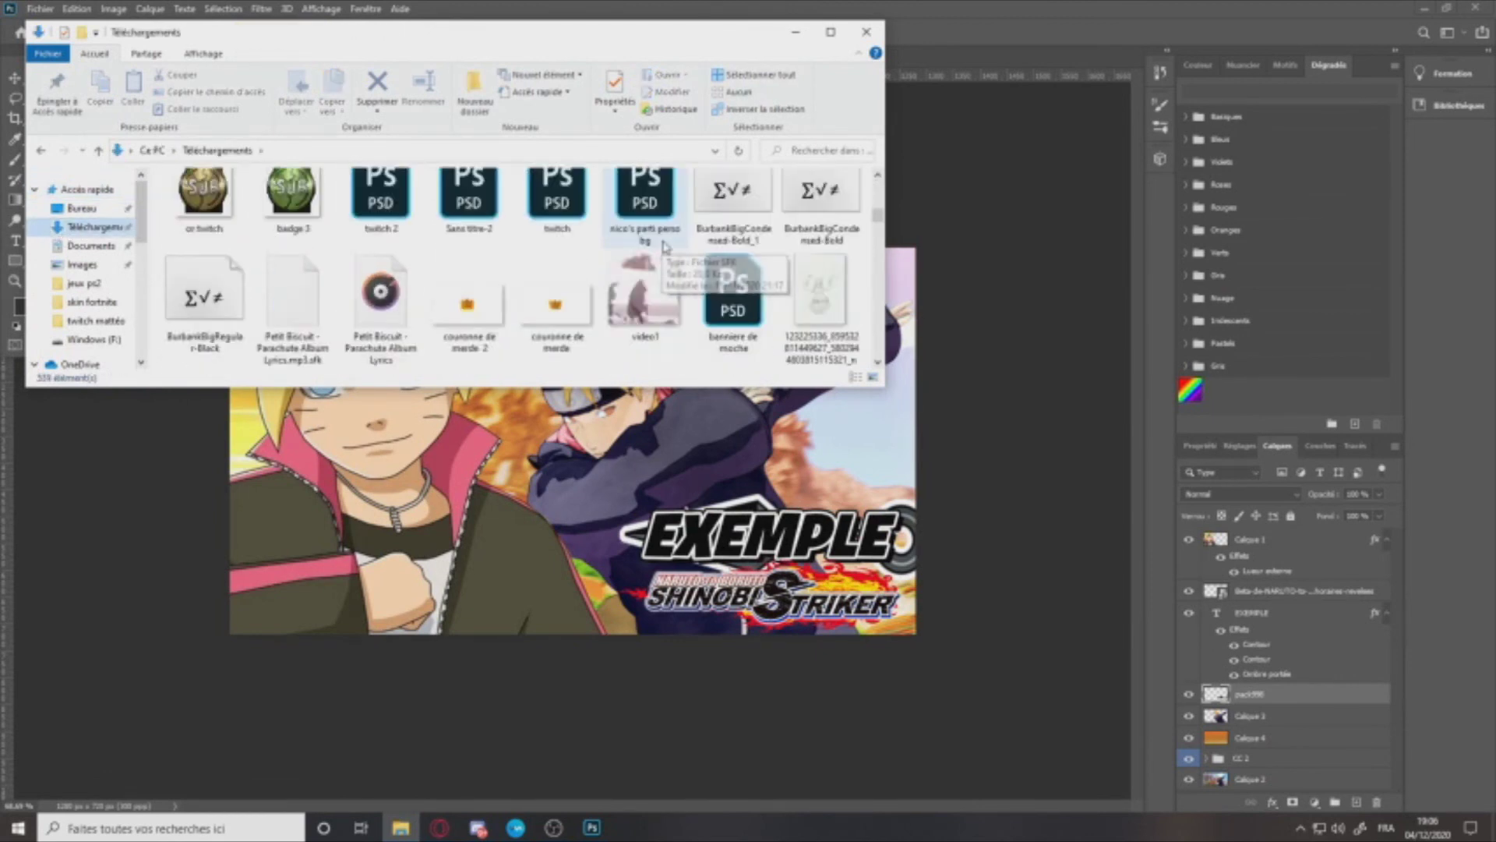
pyautogui.moveTo(560, 311); pyautogui.dragTo(770, 426)
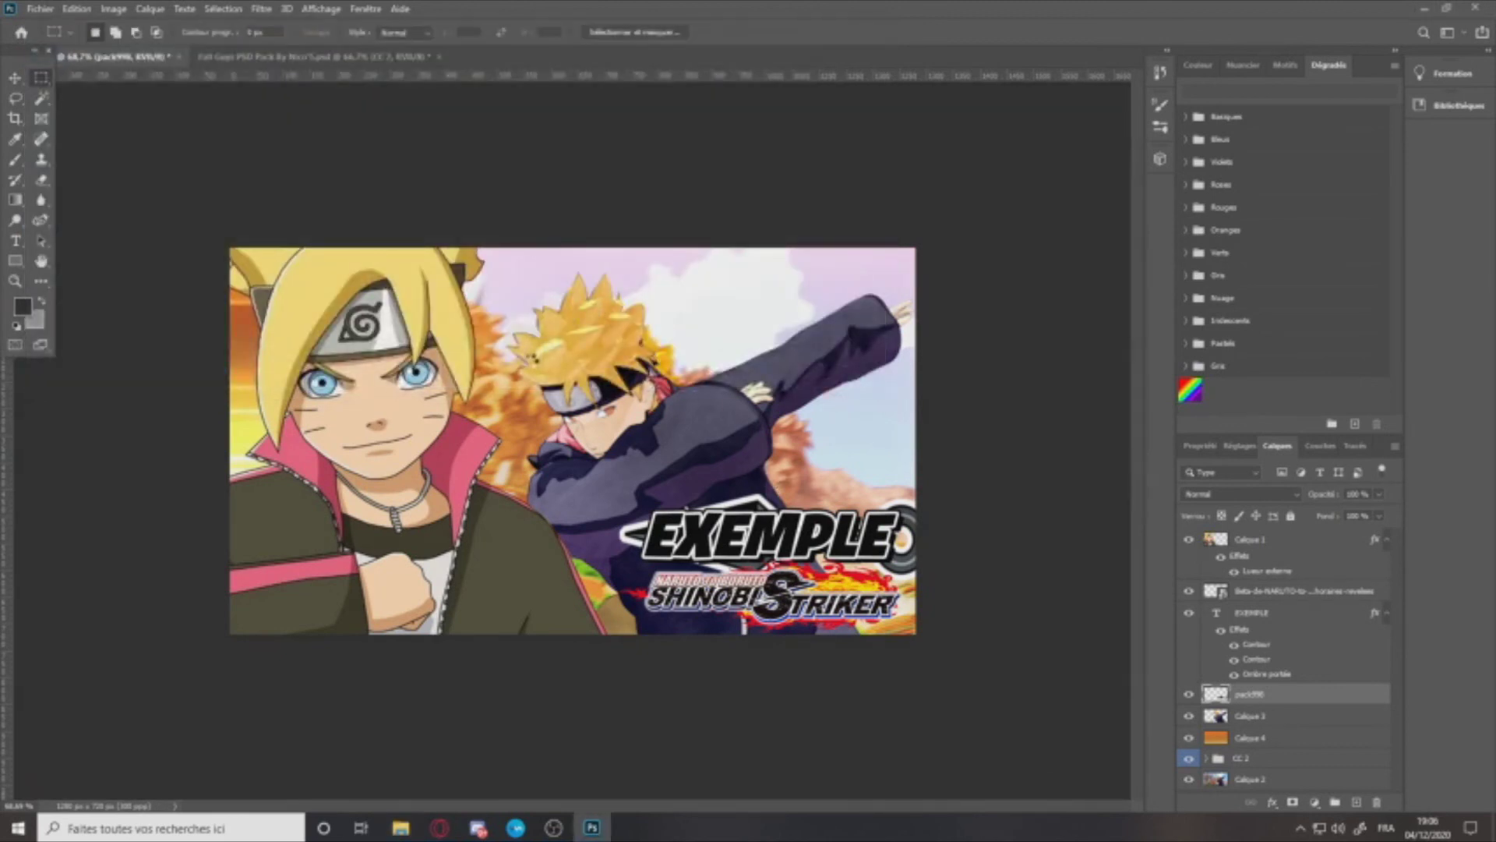
pyautogui.moveTo(553, 461); pyautogui.dragTo(576, 319)
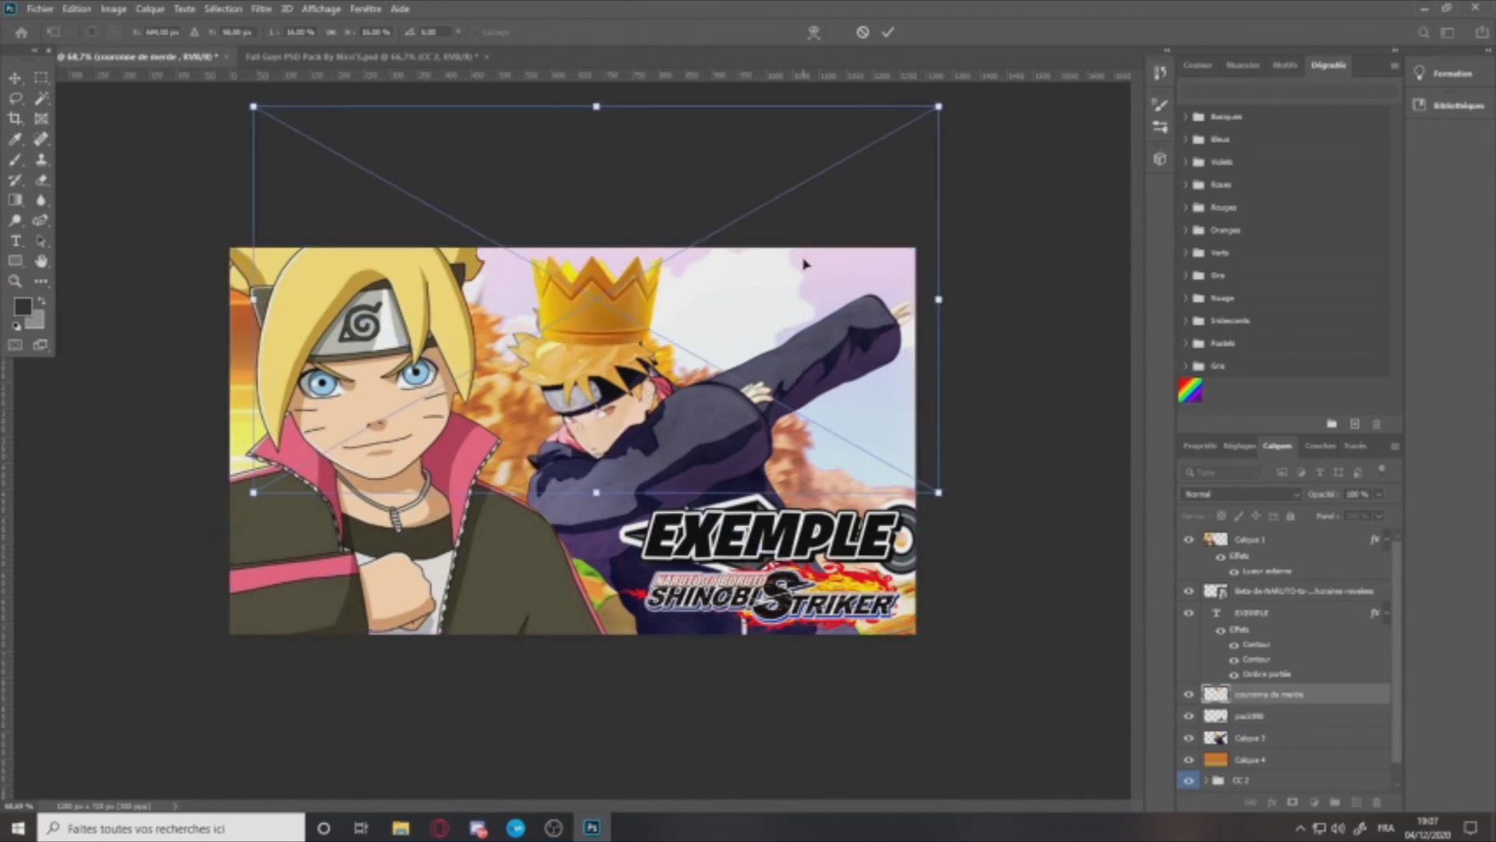
pyautogui.press('Escape')
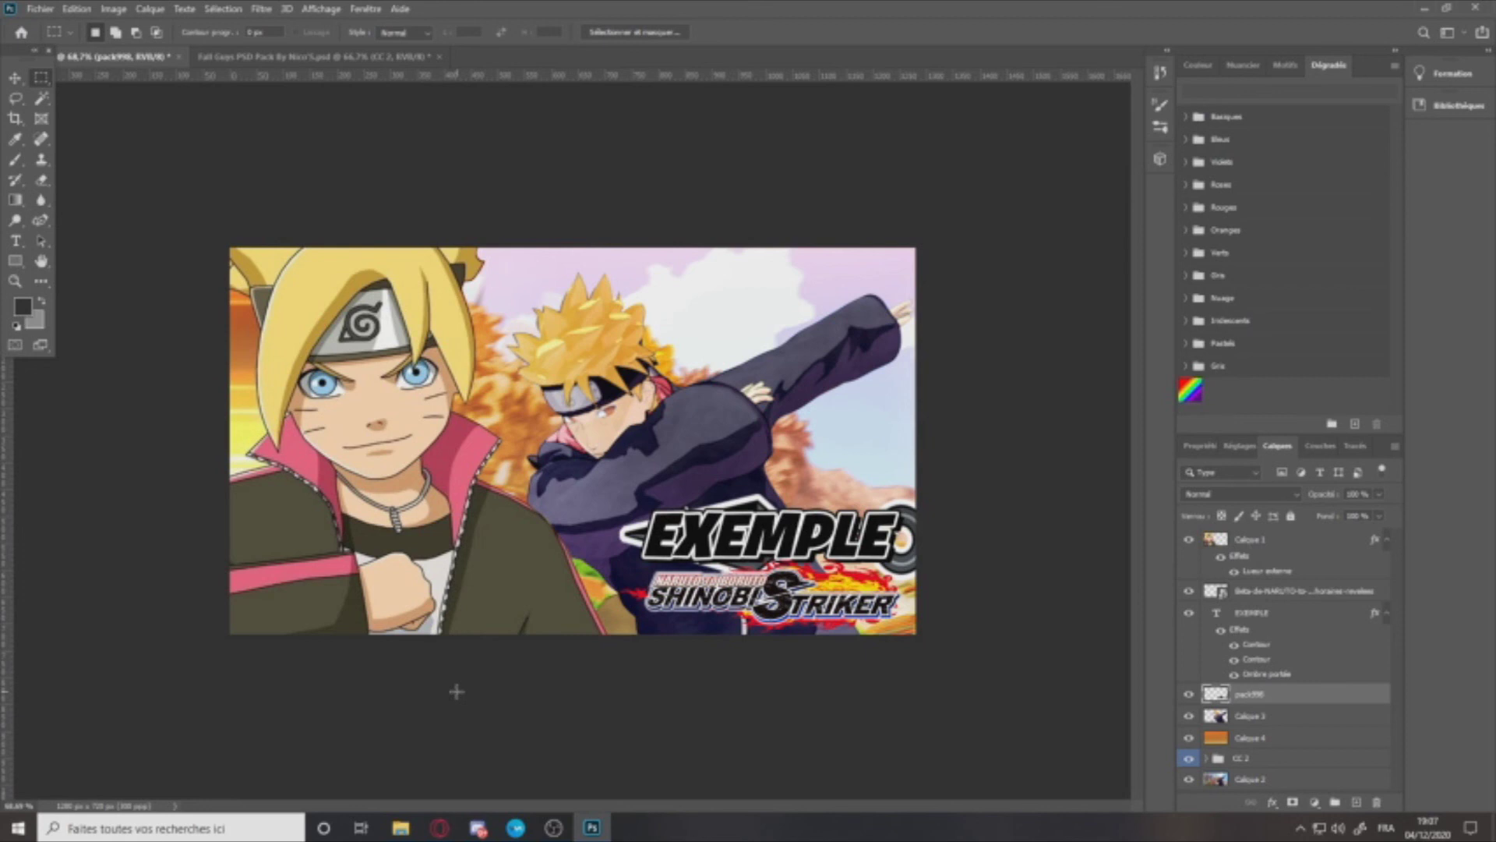
# Step: Inspect the whole composition at closer range and switch to OBS Studio
pyautogui.hotkey('ctrl', '+')
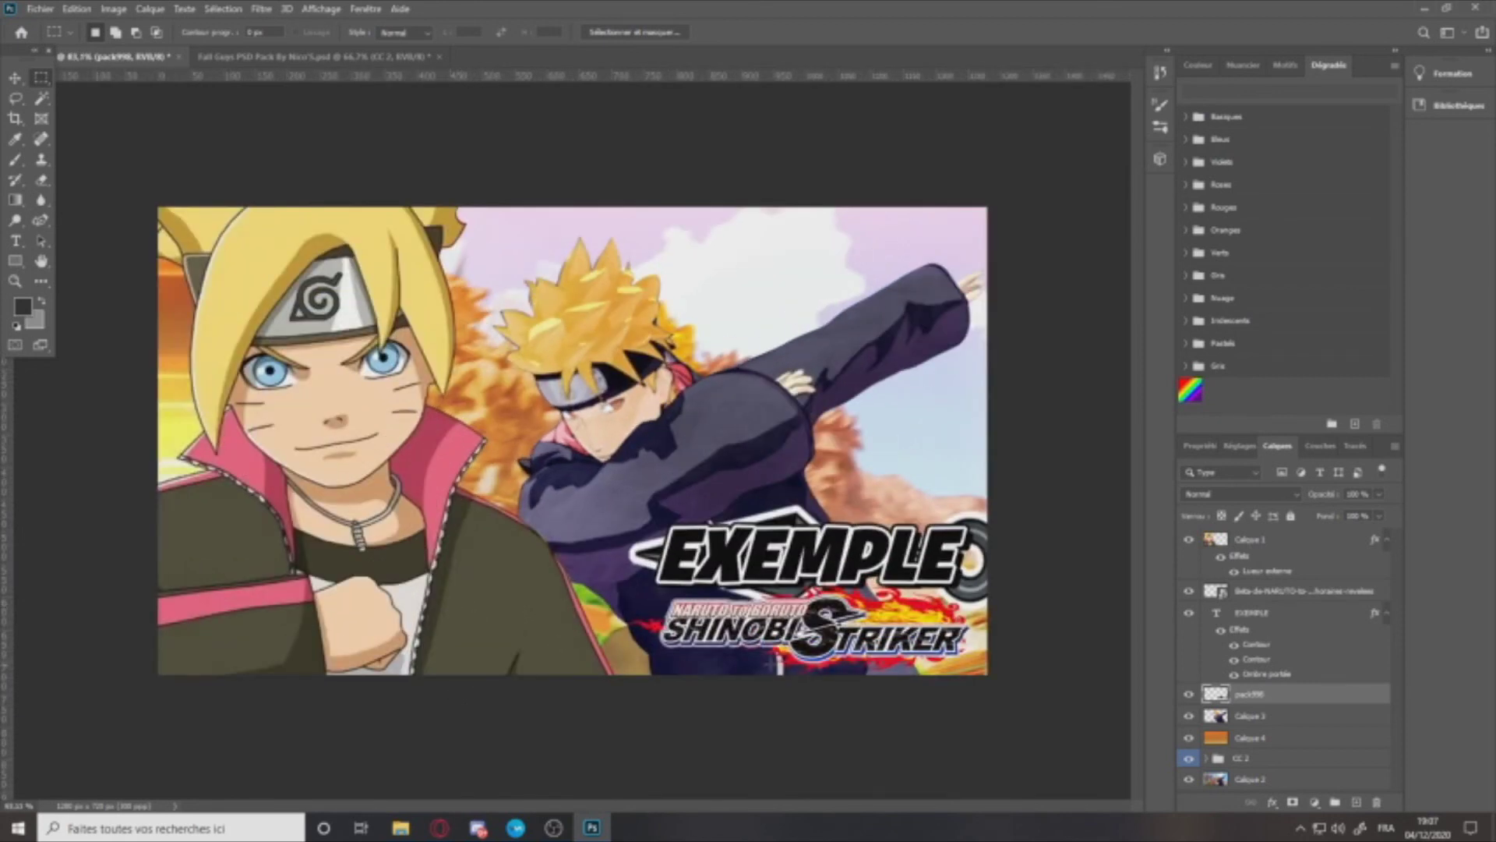
pyautogui.hotkey('ctrl', '-')
pyautogui.scroll(5, 326, 396)
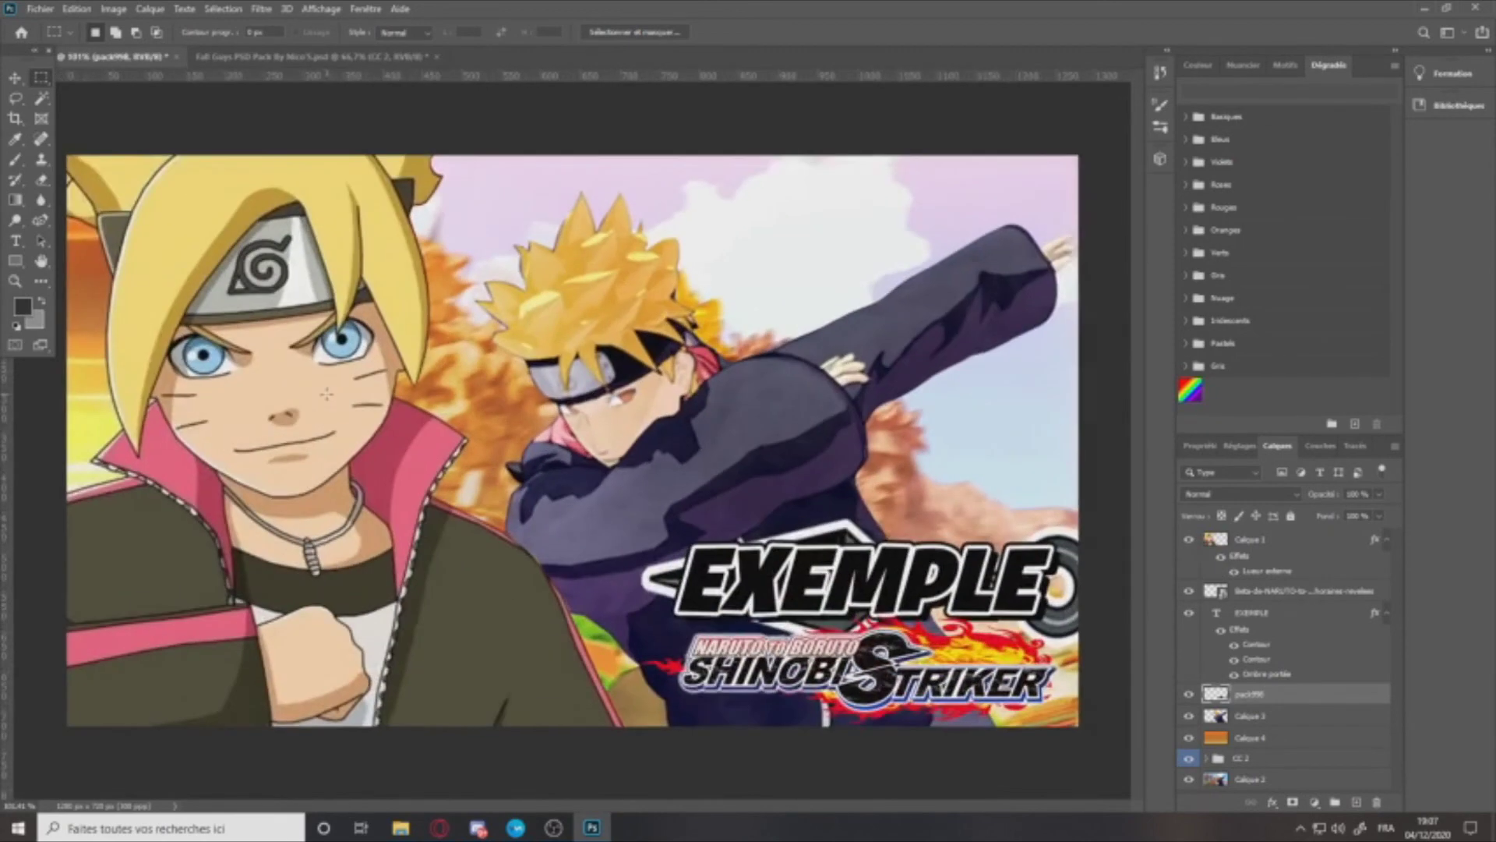
pyautogui.scroll(-2, 322, 398)
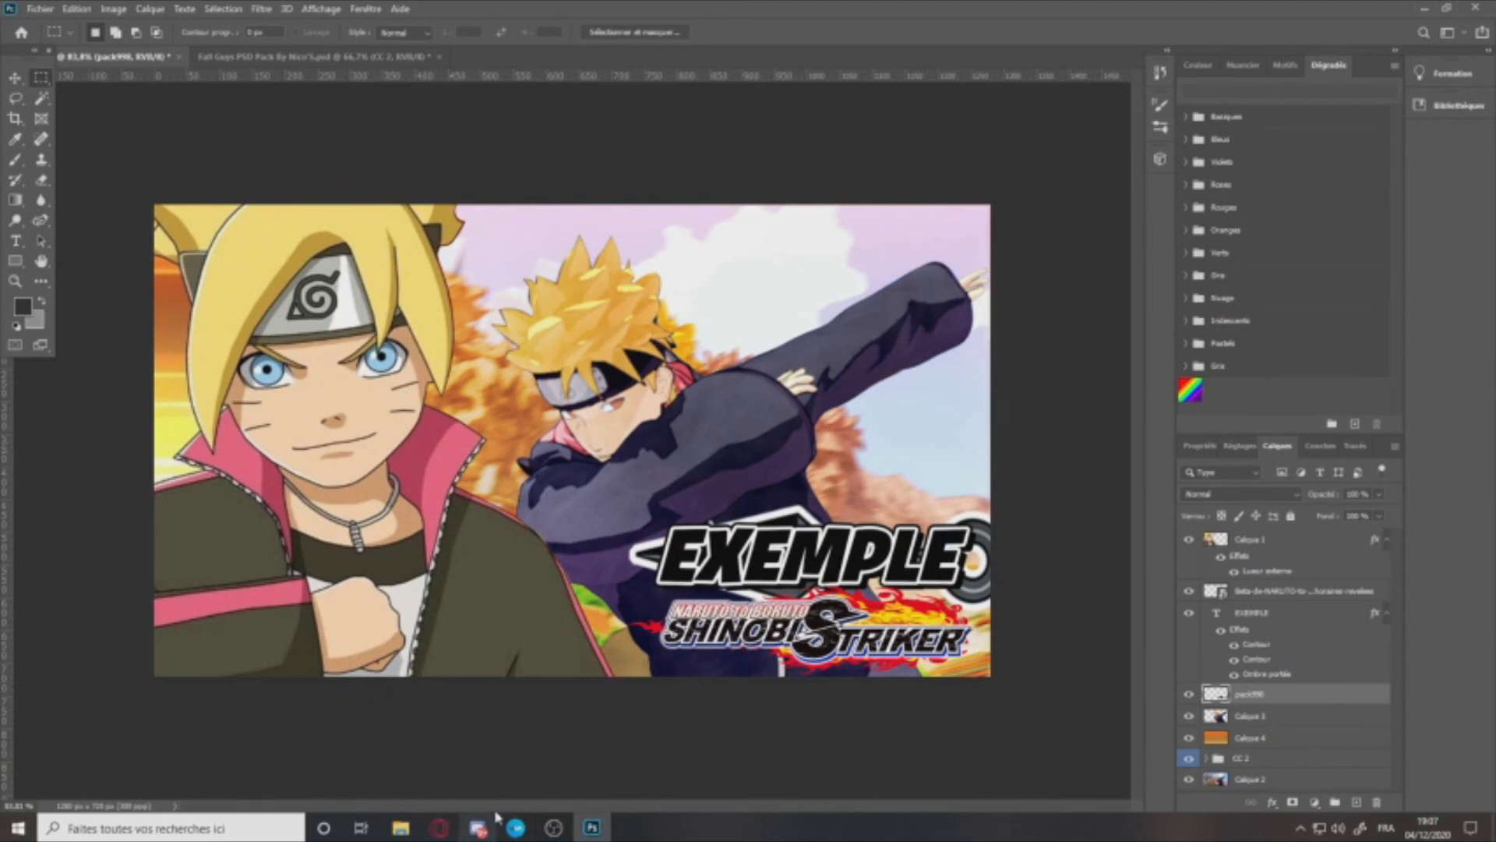
pyautogui.click(553, 828)
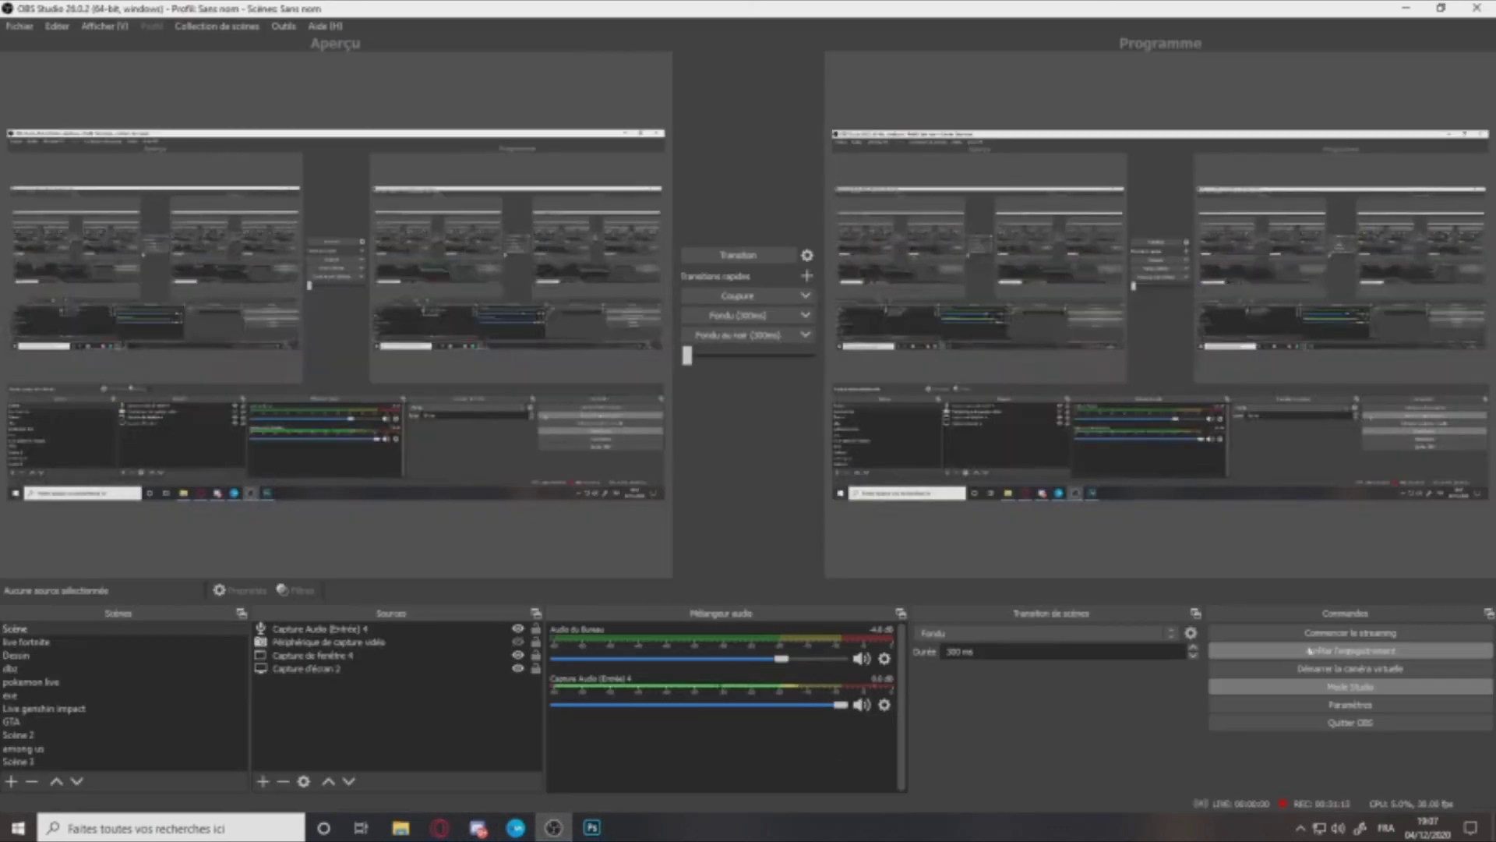